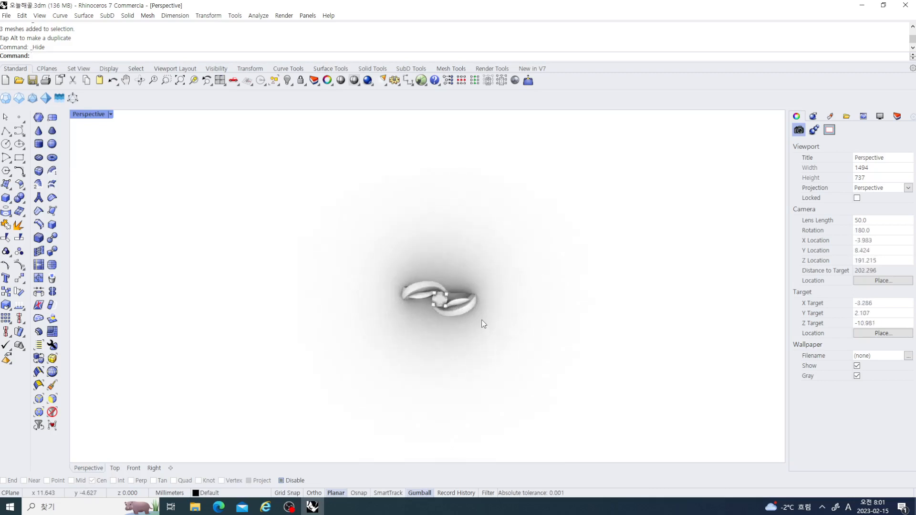
Step: Show the hidden skull ring meshes together with the twisted prong ring
scroll(490, 320, up, 3)
scroll(465, 319, down, 3)
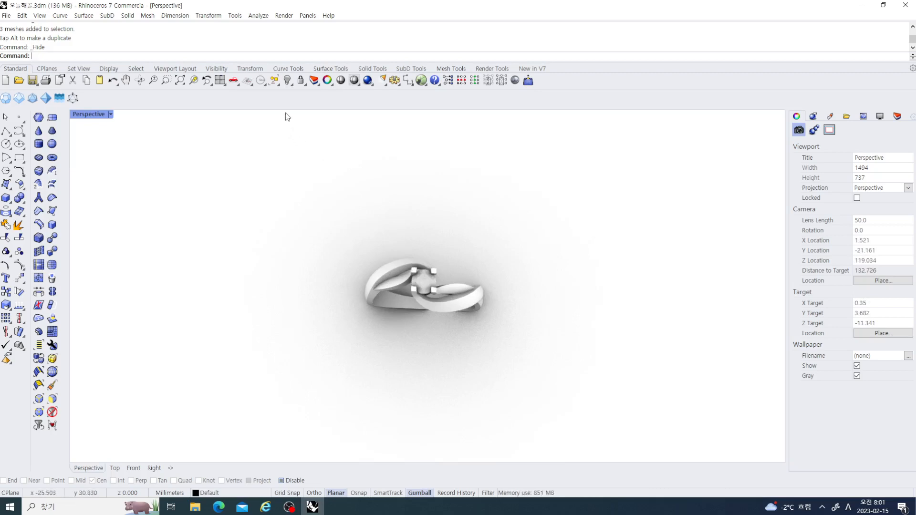
right_click(287, 81)
scroll(351, 224, down, 3)
right_drag(349, 223, 337, 294)
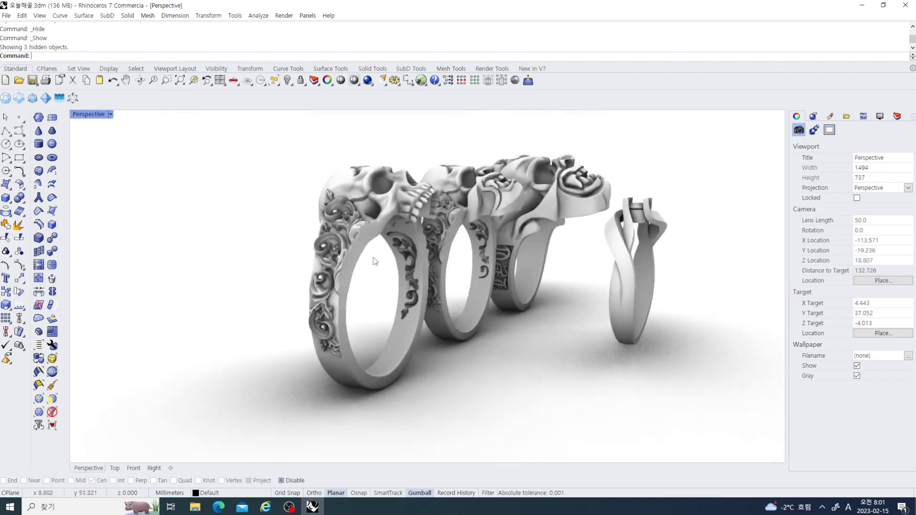
Step: Examine the three skull rings from the front and above, comparing them with the twisted prong ring
scroll(334, 298, up, 5)
scroll(307, 315, down, 3)
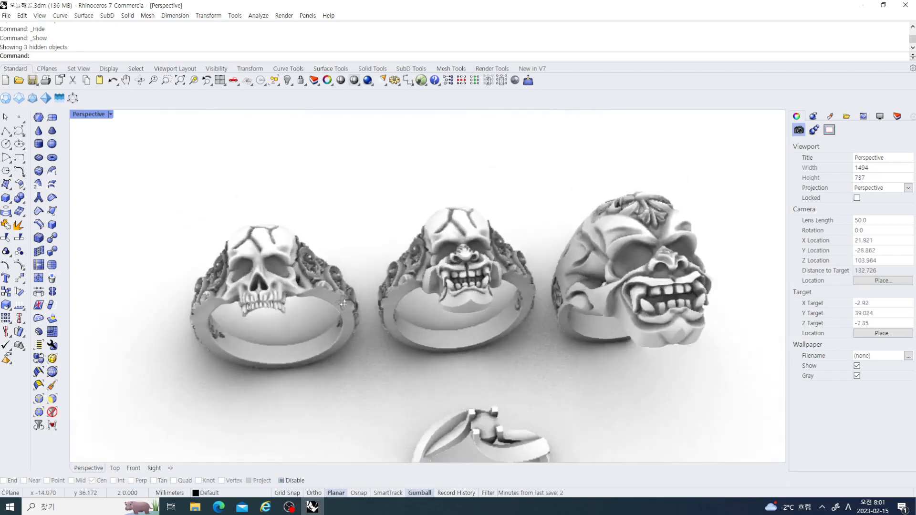
scroll(308, 293, up, 5)
scroll(296, 266, down, 3)
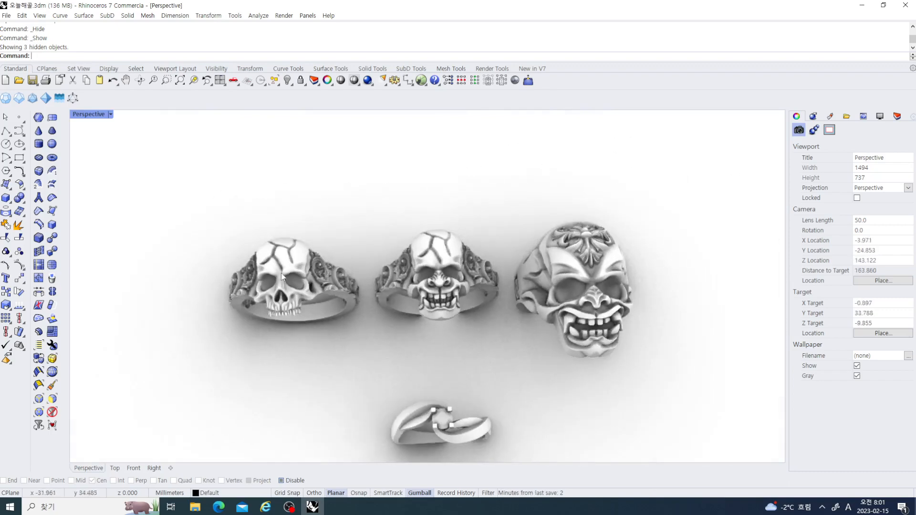
scroll(285, 274, up, 3)
scroll(286, 273, down, 3)
scroll(398, 270, down, 5)
right_drag(402, 268, 394, 285)
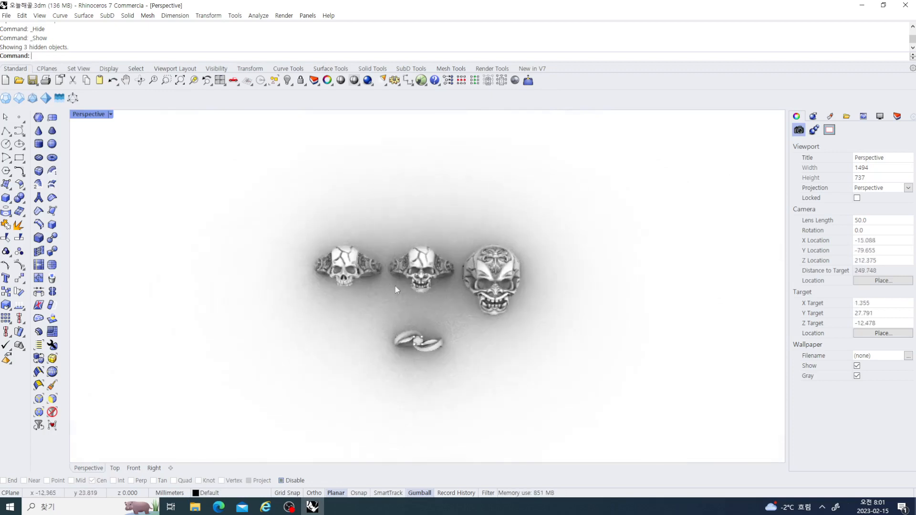
scroll(446, 290, up, 5)
mouse_move(522, 254)
right_down()
mouse_move(543, 250)
mouse_move(520, 258)
right_up()
scroll(511, 260, down, 3)
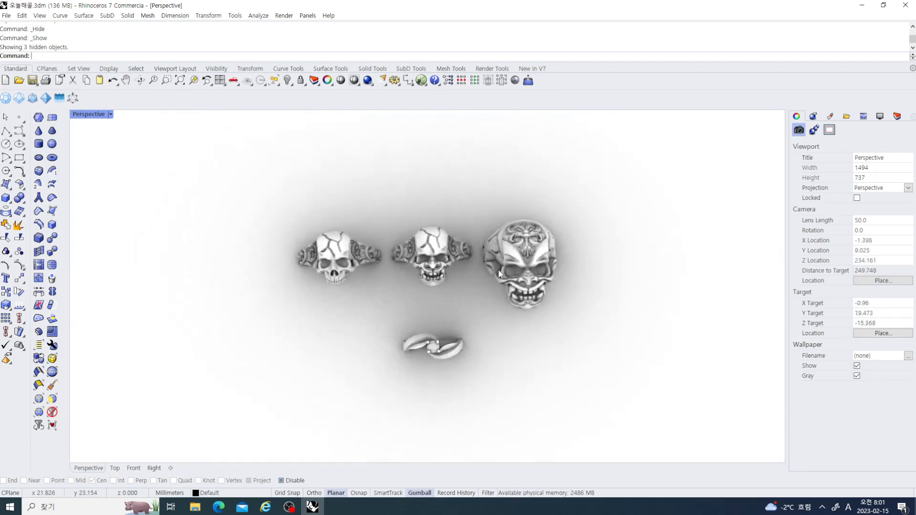
scroll(506, 262, up, 5)
scroll(504, 272, down, 3)
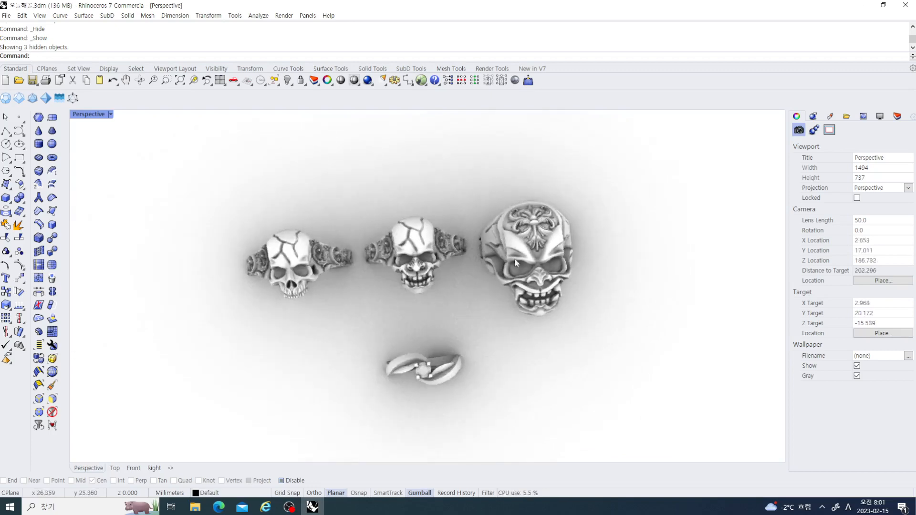
Step: Examine the side profiles of the skull rings and the scrollwork on their bands
right_drag(514, 259, 563, 286)
scroll(434, 271, up, 4)
scroll(427, 263, up, 3)
scroll(390, 259, down, 6)
scroll(429, 277, down, 5)
scroll(443, 281, up, 5)
scroll(485, 307, down, 4)
scroll(440, 313, up, 2)
right_drag(440, 313, 477, 311)
scroll(414, 302, up, 6)
scroll(414, 302, down, 6)
scroll(408, 296, up, 2)
scroll(415, 299, down, 6)
scroll(434, 302, up, 6)
scroll(443, 296, down, 4)
scroll(442, 294, up, 4)
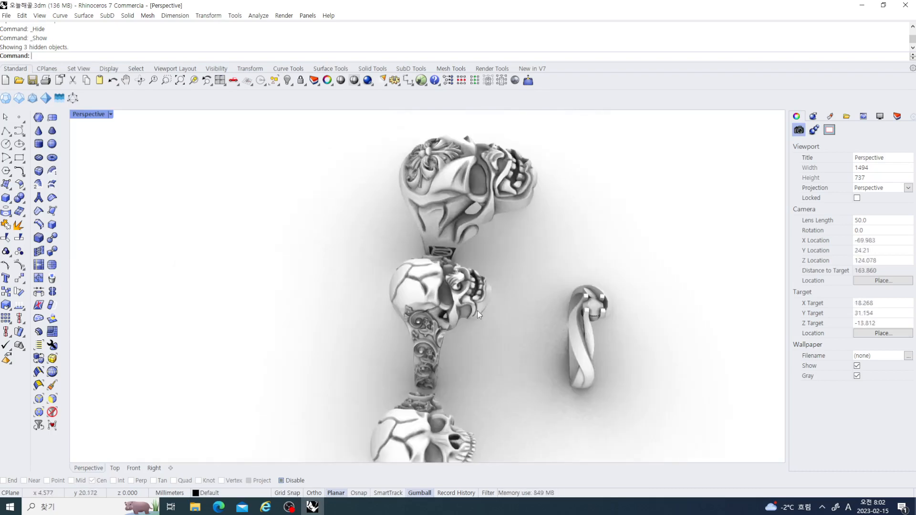
scroll(439, 281, up, 6)
scroll(426, 263, down, 4)
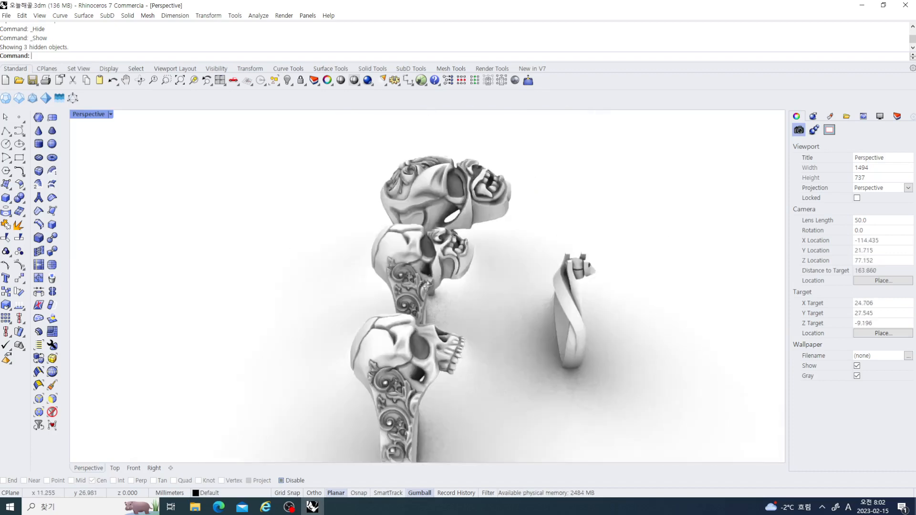
Step: Inspect the skull faces and carved shoulders of the rings from oblique and front angles
right_drag(426, 263, 450, 256)
scroll(421, 290, down, 5)
scroll(418, 293, up, 4)
scroll(418, 275, up, 8)
scroll(405, 289, down, 6)
scroll(450, 256, down, 6)
scroll(404, 297, up, 8)
right_drag(389, 305, 419, 244)
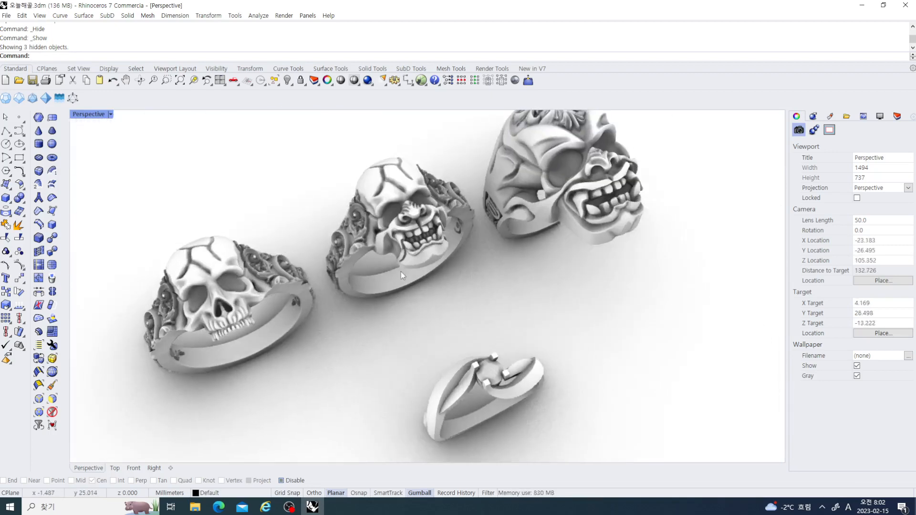
right_drag(402, 275, 416, 233)
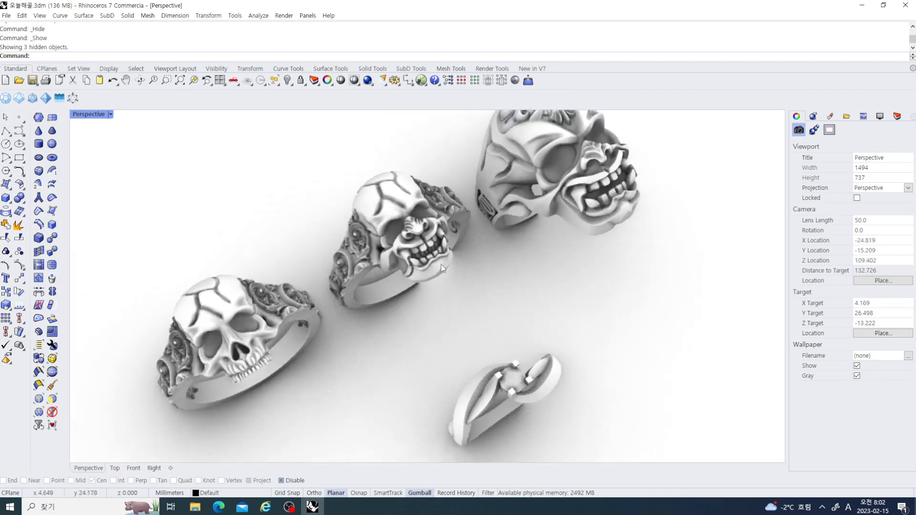
right_drag(441, 264, 401, 263)
scroll(454, 244, up, 6)
scroll(466, 252, down, 6)
scroll(421, 239, up, 8)
scroll(425, 250, down, 4)
scroll(459, 216, down, 7)
scroll(434, 229, down, 5)
scroll(498, 248, up, 6)
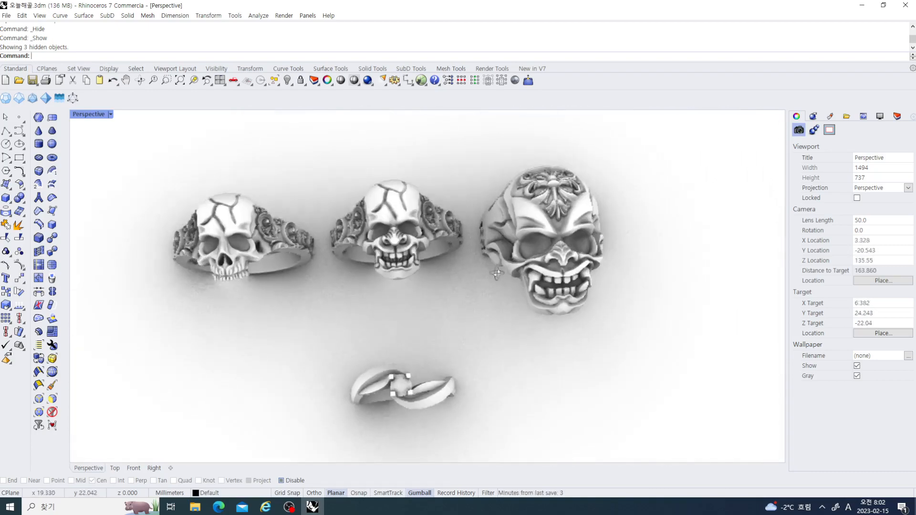
Step: Examine the large fanged skull ring from the side, including the relief on its band
scroll(526, 279, up, 2)
right_drag(515, 284, 554, 169)
scroll(551, 205, down, 6)
scroll(555, 198, up, 10)
scroll(548, 206, down, 6)
right_drag(548, 205, 456, 241)
scroll(456, 244, down, 6)
right_drag(391, 217, 464, 241)
scroll(395, 229, up, 5)
scroll(414, 210, down, 2)
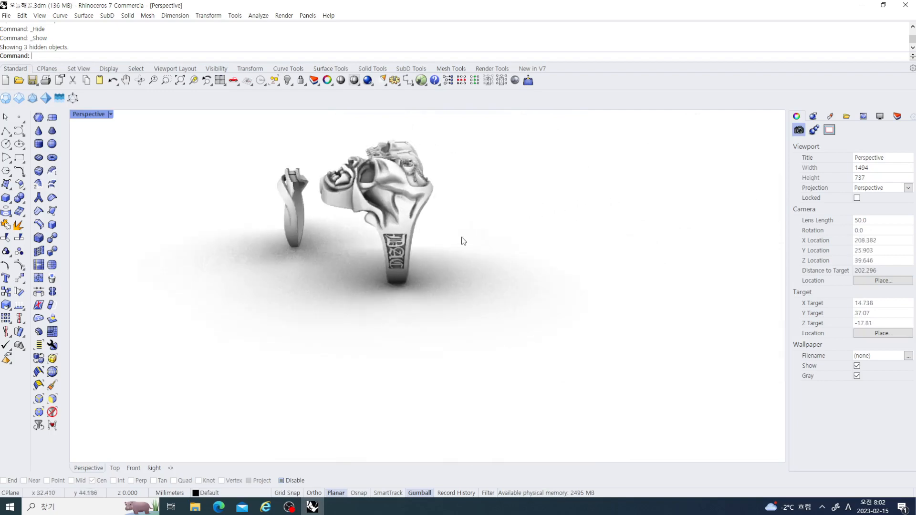
right_drag(323, 228, 448, 229)
scroll(401, 264, up, 3)
scroll(401, 264, down, 3)
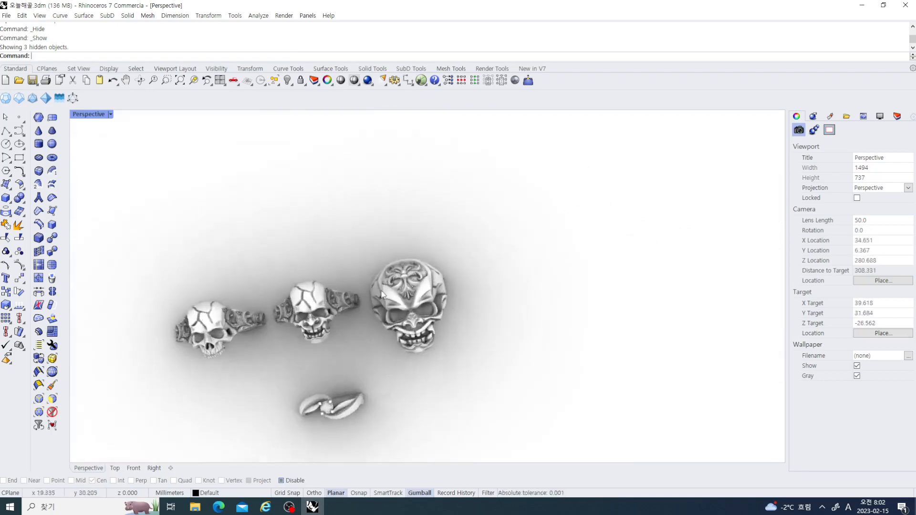
Step: Inspect the large skull ring's crown ornament, fanged jaw and inner band from several angles
scroll(401, 264, up, 5)
scroll(401, 264, down, 8)
right_drag(401, 264, 410, 273)
scroll(410, 272, up, 8)
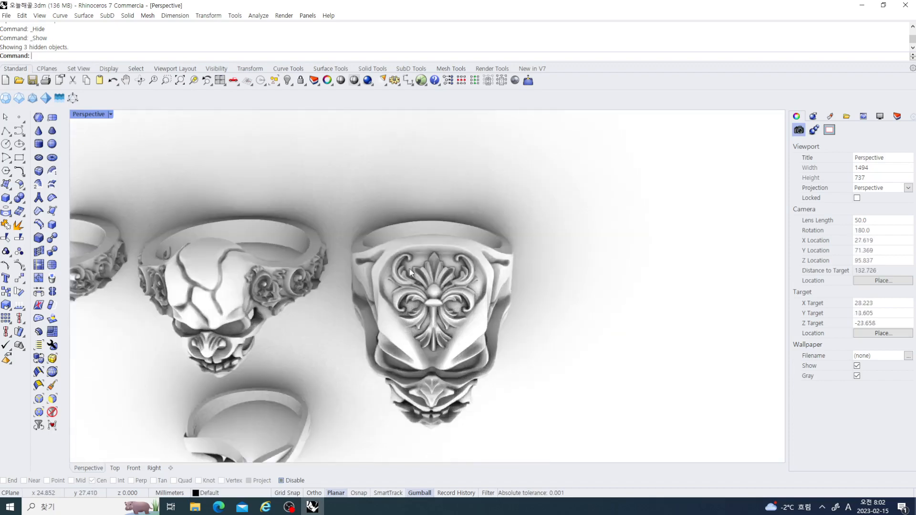
scroll(481, 327, down, 6)
right_drag(481, 328, 499, 239)
scroll(434, 220, up, 6)
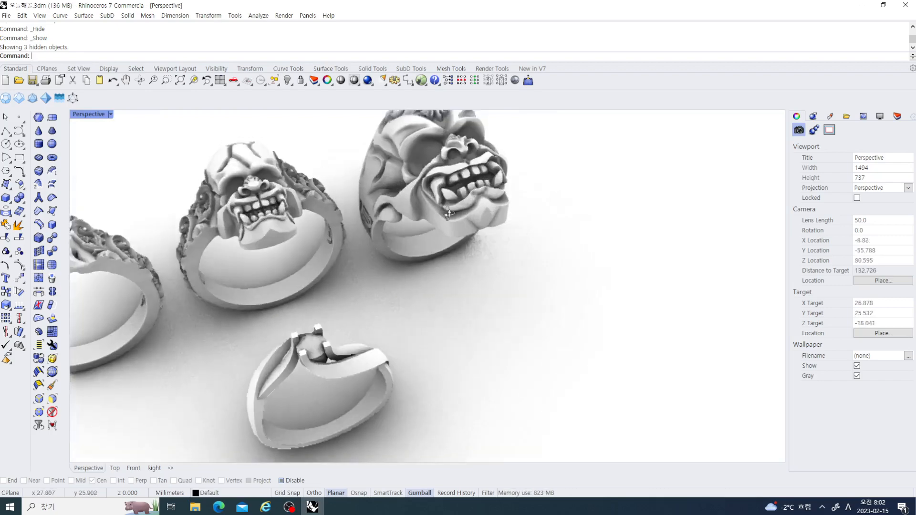
right_drag(374, 227, 414, 282)
scroll(416, 268, up, 6)
scroll(438, 286, down, 6)
scroll(373, 290, down, 6)
scroll(412, 286, up, 5)
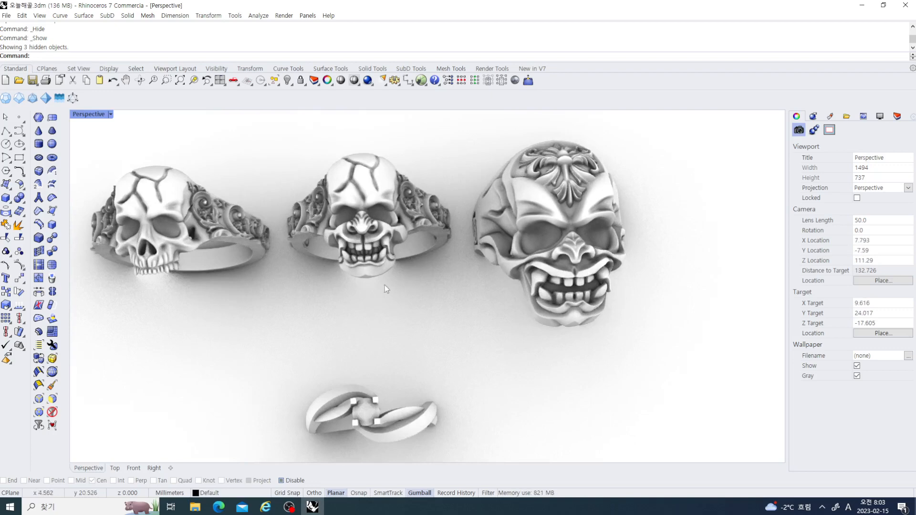
Step: Examine the floral forehead ornament and brow details of the large skull ring up close
scroll(385, 284, down, 5)
scroll(384, 283, up, 4)
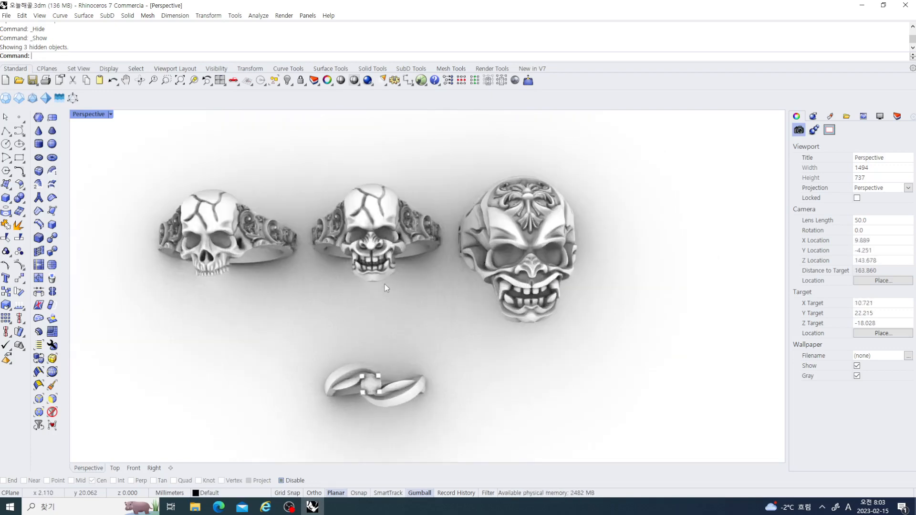
right_drag(514, 230, 516, 247)
scroll(516, 247, up, 4)
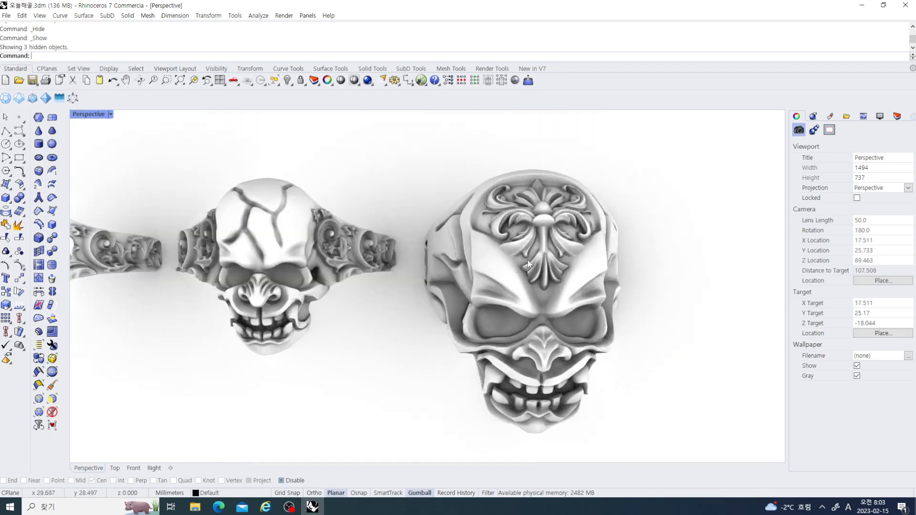
scroll(528, 259, up, 4)
scroll(515, 260, down, 3)
scroll(491, 259, up, 3)
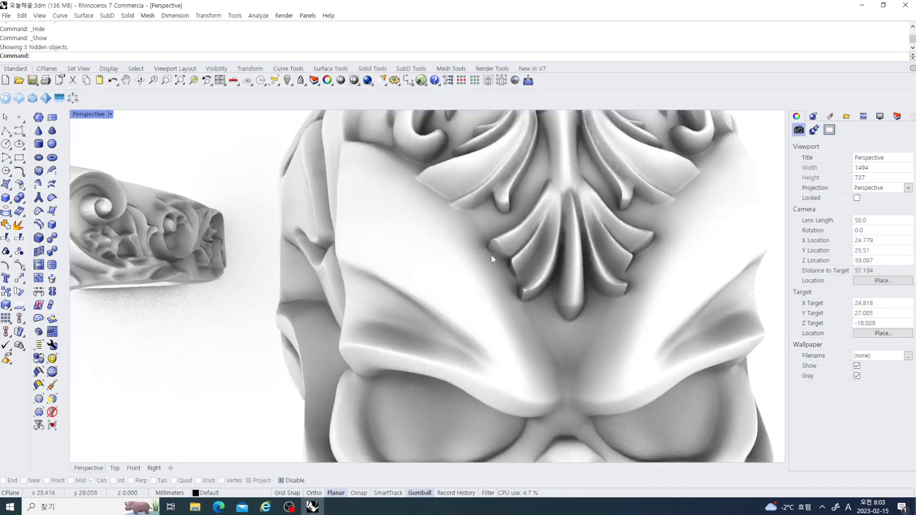
scroll(494, 245, down, 6)
right_drag(438, 267, 416, 233)
scroll(409, 209, down, 6)
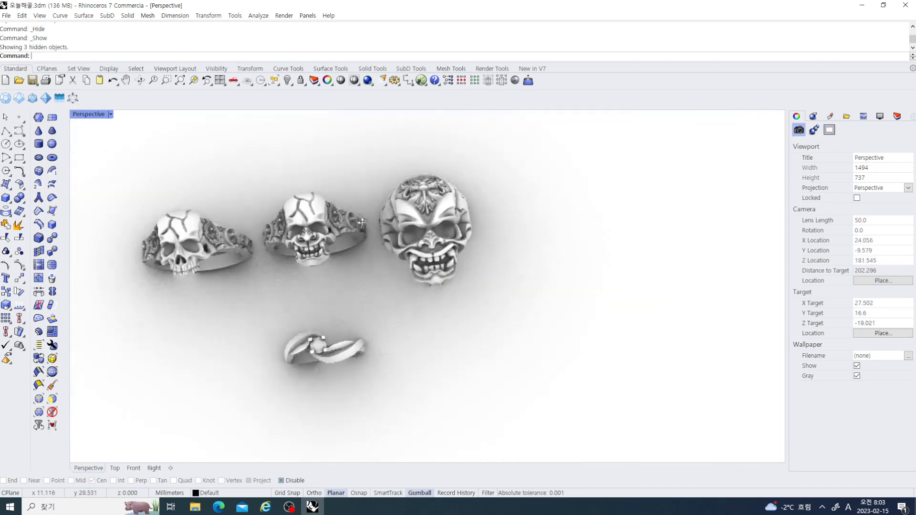
scroll(414, 205, up, 6)
scroll(417, 202, up, 4)
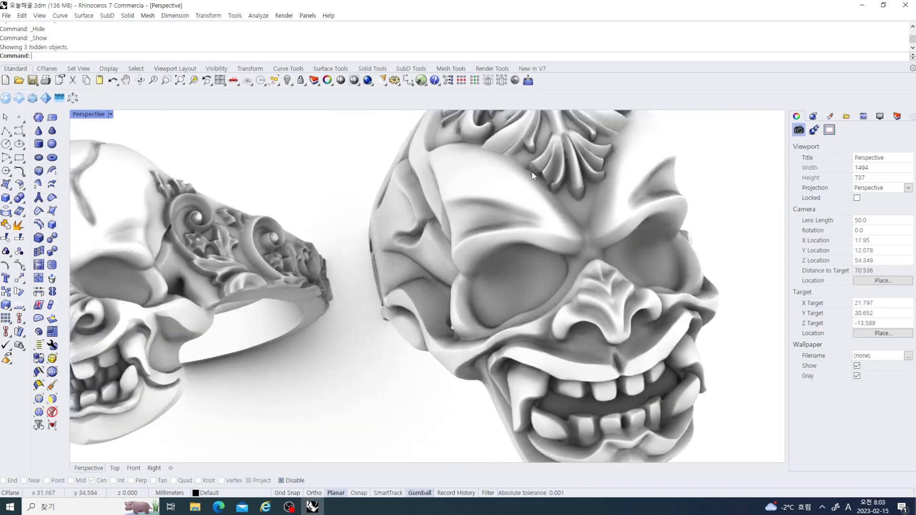
right_drag(548, 192, 554, 235)
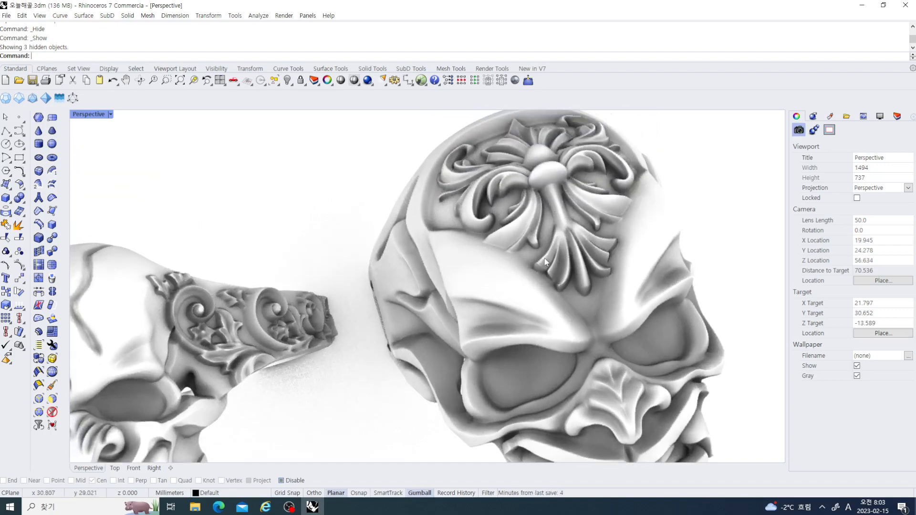
Step: Review the large skull ring's crown from above and compare all the rings in an overview
key(Home)
key(End)
key(Home)
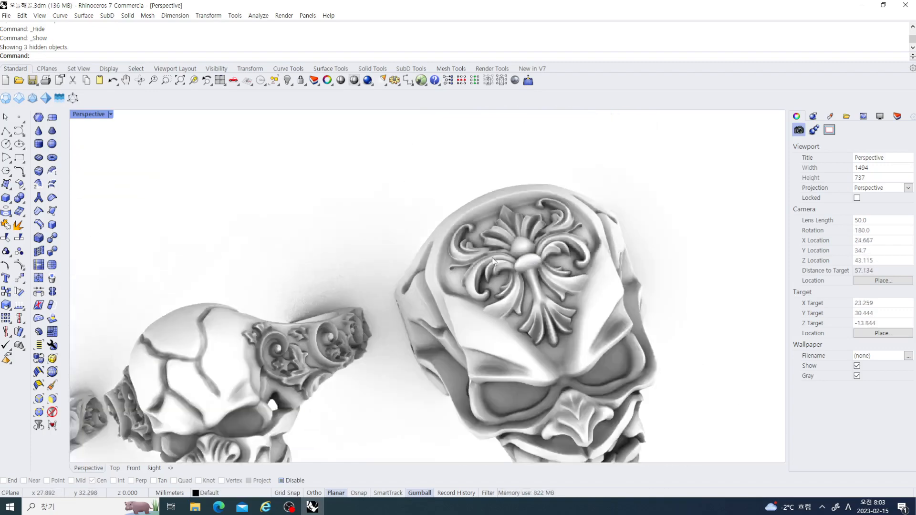
key(Home)
key(Home)
key(Home)
key(Home)
key(Home)
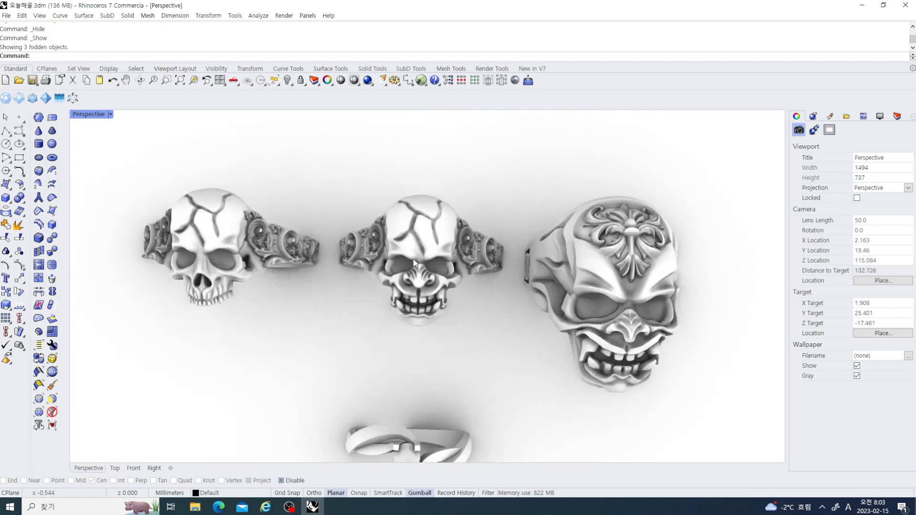
key(Home)
key(Home)
key(Home)
key(Home)
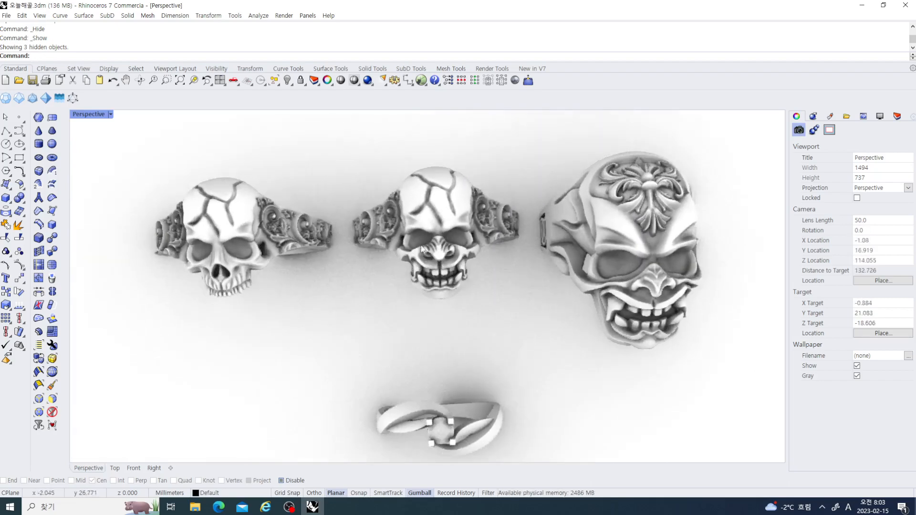
Step: Examine the nose, eye sockets and cracked forehead of the middle skull ring against its neighbours
scroll(425, 259, up, 6)
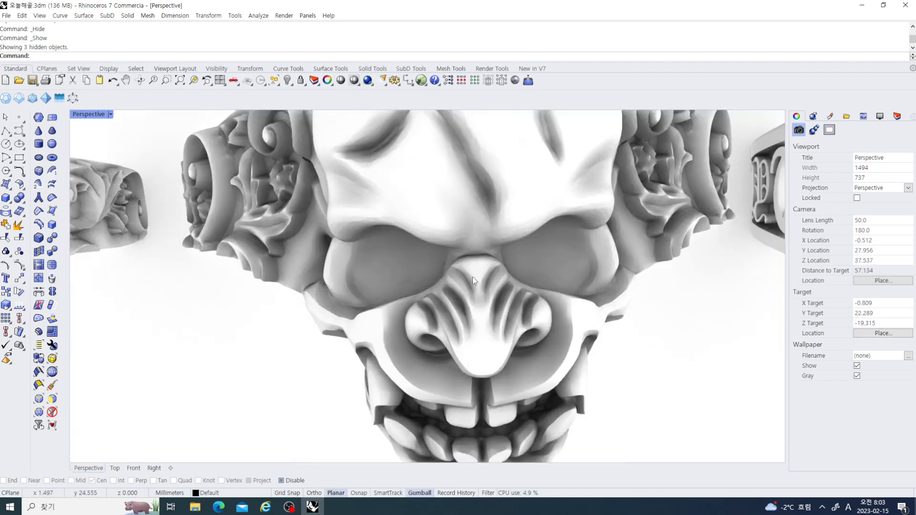
key(Home)
key(Home)
key(Home)
key(Home)
key(Home)
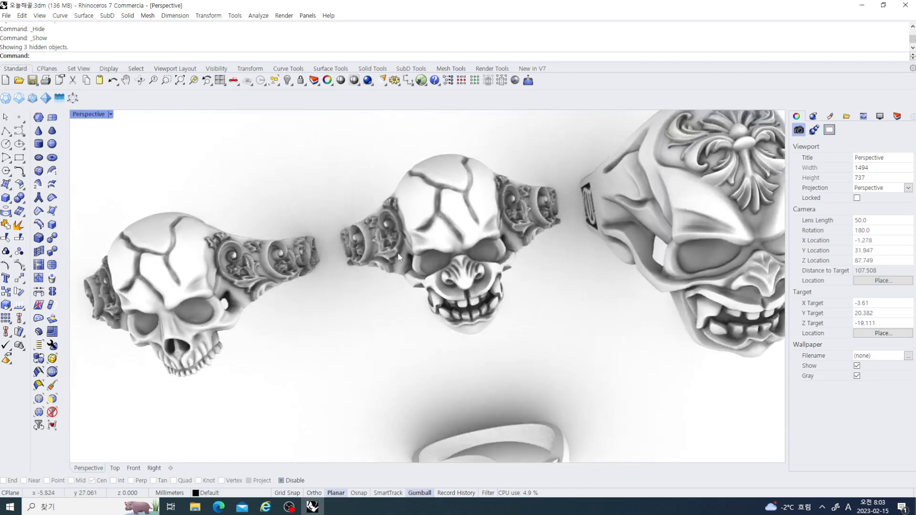
right_drag(399, 256, 405, 273)
scroll(285, 288, down, 9)
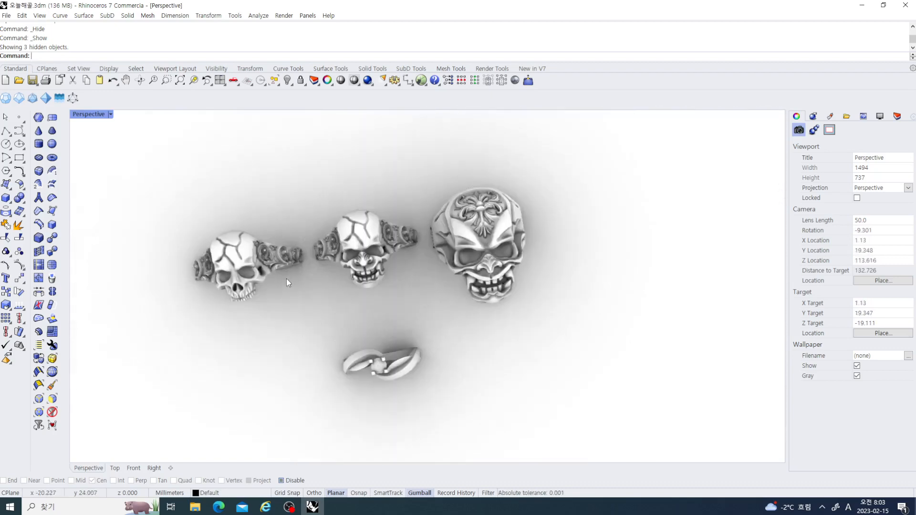
right_drag(286, 279, 276, 262)
scroll(276, 262, up, 7)
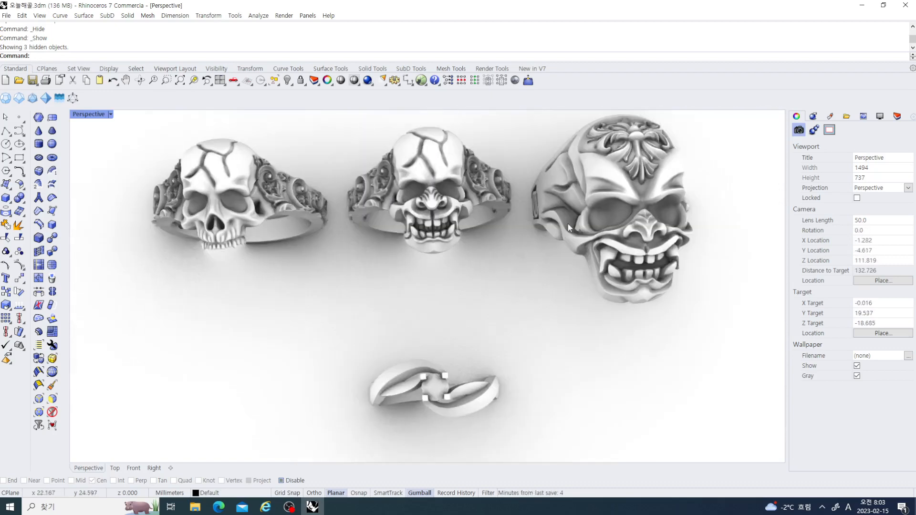
Step: Check the middle skull ring's mesh for naked edges with Edge Analysis
click(444, 196)
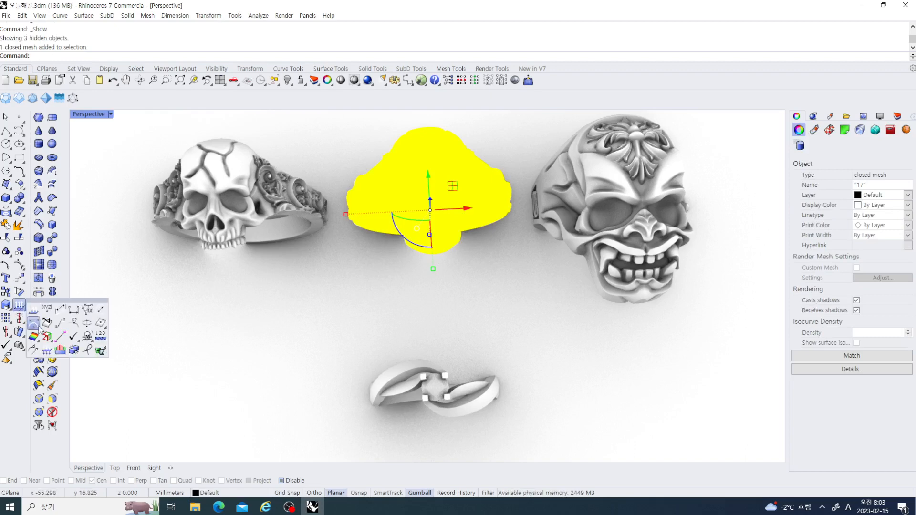
click(46, 336)
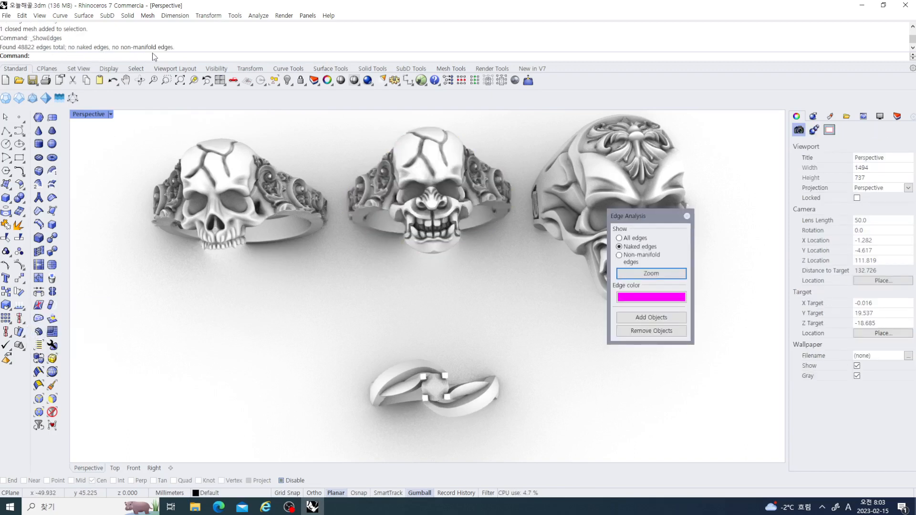
click(689, 217)
Step: Inspect the middle skull ring's nose, teeth and carved band shoulders up close
scroll(472, 322, down, 7)
right_drag(472, 322, 477, 327)
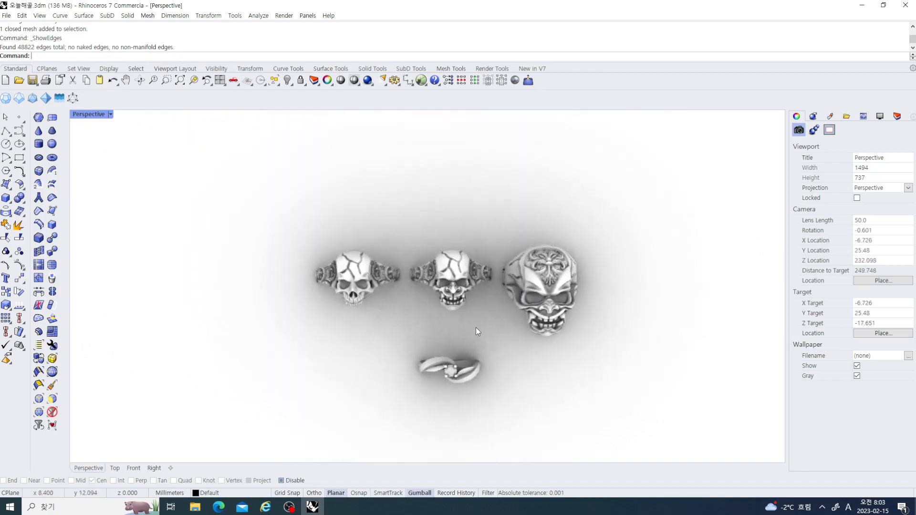
scroll(476, 328, up, 5)
scroll(451, 288, down, 2)
scroll(439, 276, up, 7)
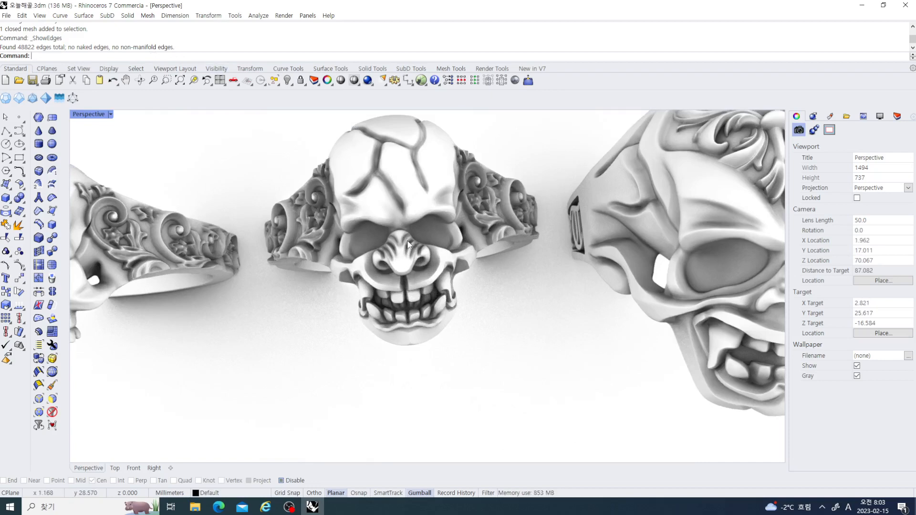
scroll(420, 251, up, 4)
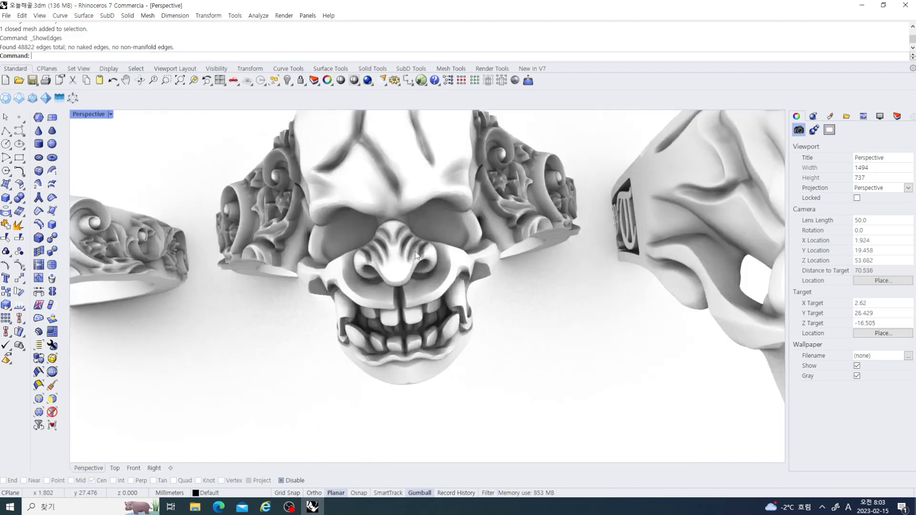
Step: Examine the middle skull ring's nose, eye sockets and teeth from several frontal and low angles
scroll(415, 259, down, 2)
scroll(402, 256, up, 5)
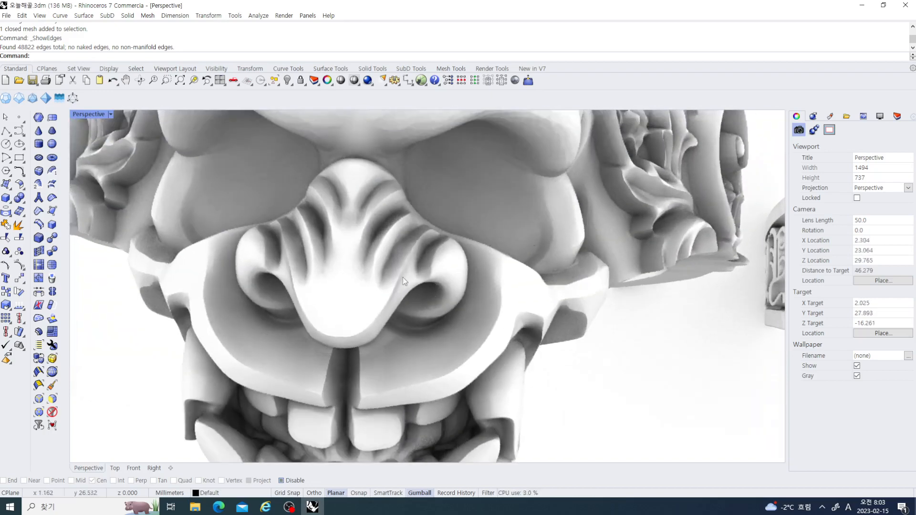
scroll(415, 288, down, 7)
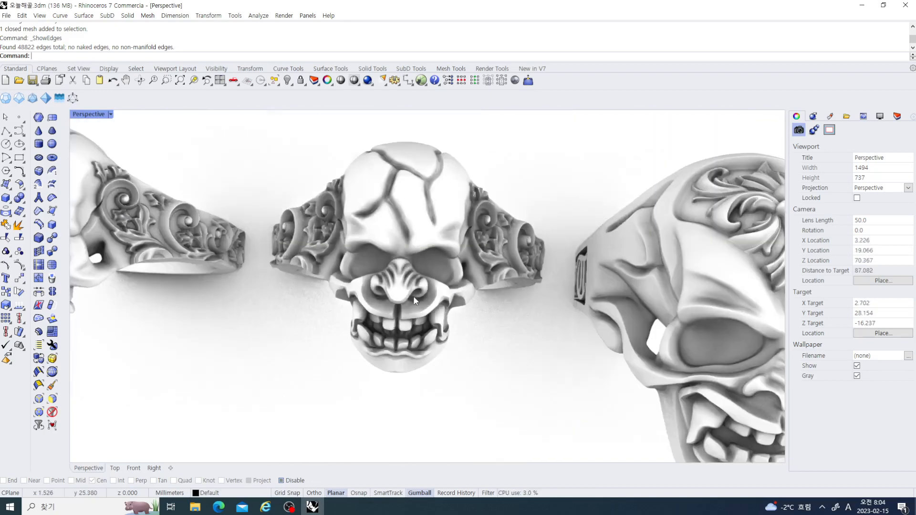
scroll(424, 267, up, 5)
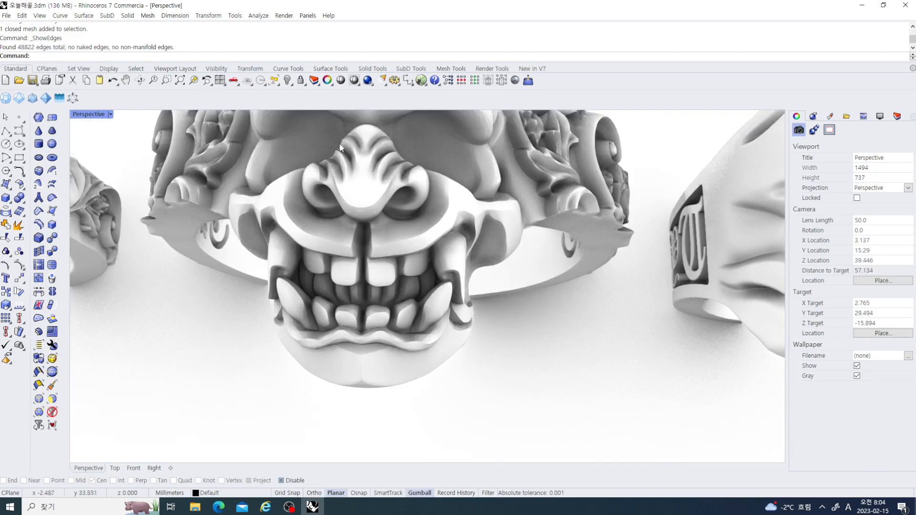
scroll(379, 230, down, 4)
scroll(372, 248, up, 2)
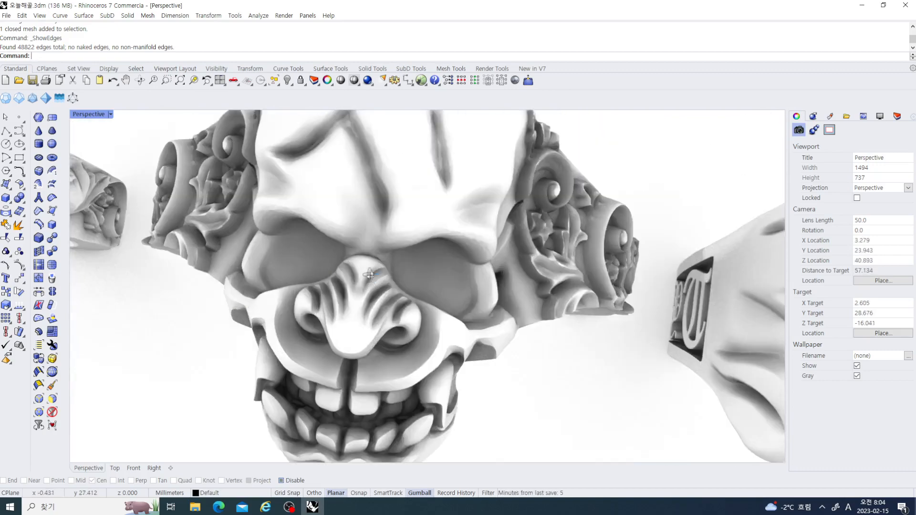
scroll(368, 262, down, 2)
scroll(369, 263, up, 6)
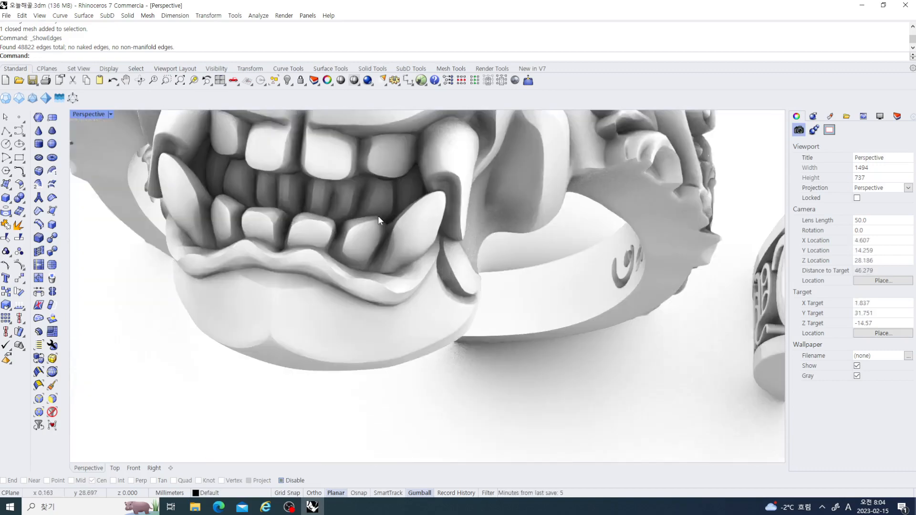
Step: Inspect the middle skull ring's fanged jaw and band openings, and compare all four rings in an overview
shift+right_drag(379, 217, 364, 286)
scroll(377, 224, down, 6)
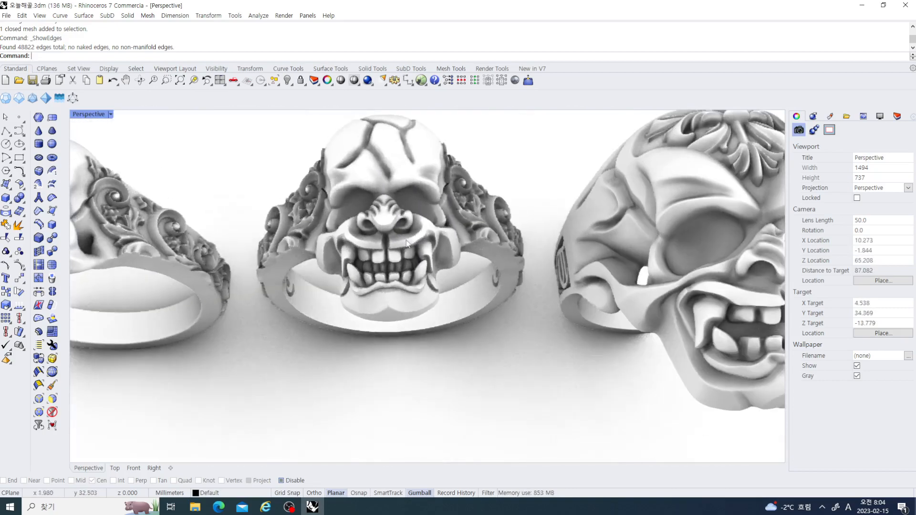
scroll(396, 226, up, 4)
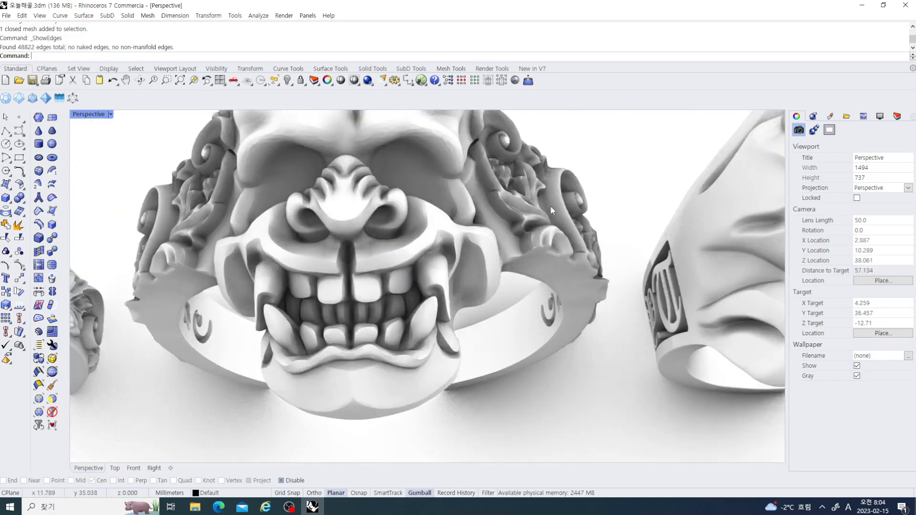
scroll(394, 208, down, 6)
scroll(373, 220, up, 4)
right_drag(374, 219, 165, 274)
scroll(380, 249, down, 6)
scroll(357, 278, down, 6)
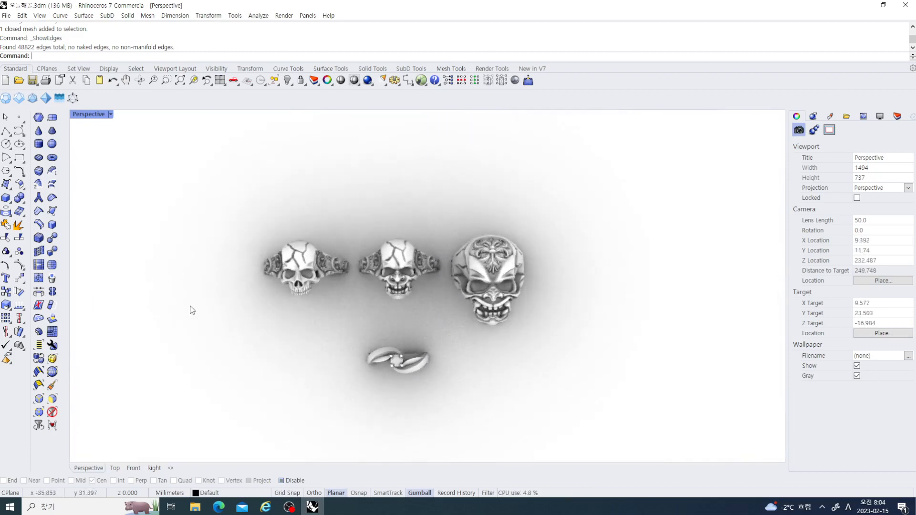
Step: Check the leftmost skull ring's mesh for naked edges with Edge Analysis
click(285, 261)
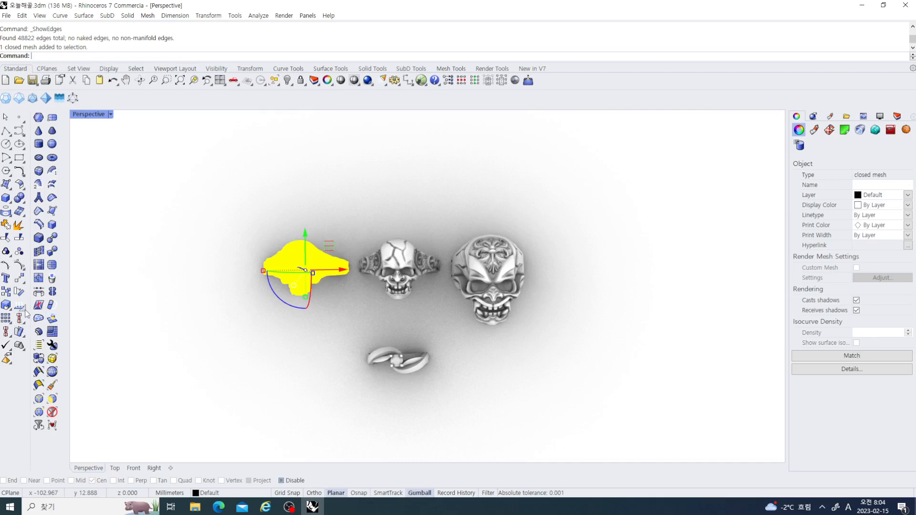
click(46, 337)
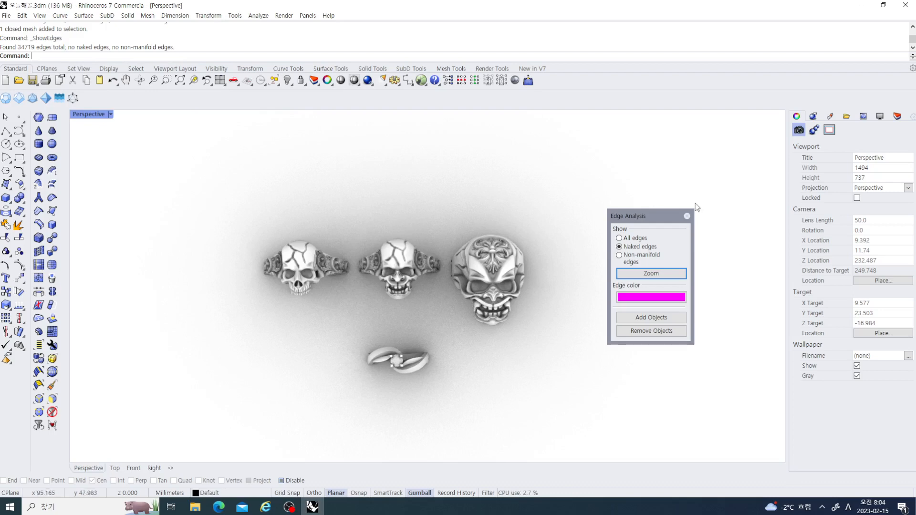
click(687, 216)
Step: Delete the three skull ring meshes, keeping only the twisted prong ring
right_drag(400, 279, 407, 290)
drag(449, 259, 537, 218)
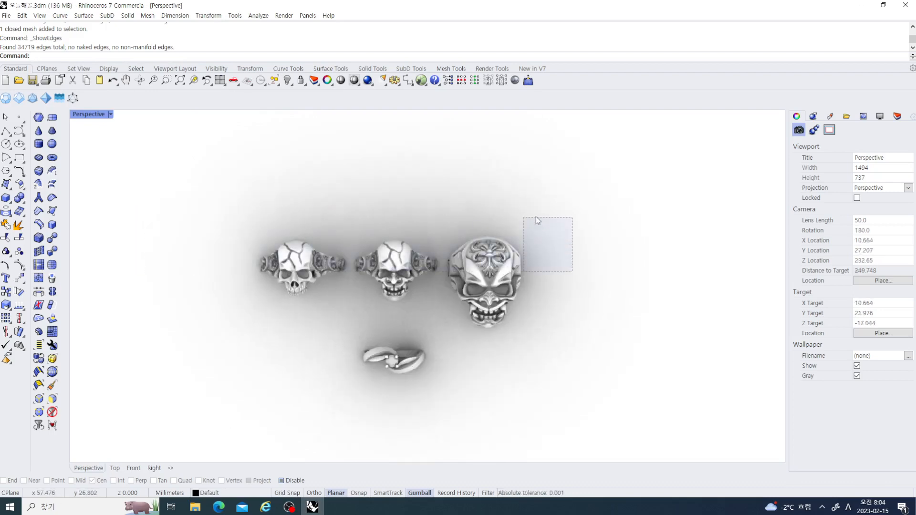
right_drag(548, 278, 250, 224)
right_drag(418, 282, 450, 302)
scroll(433, 324, up, 5)
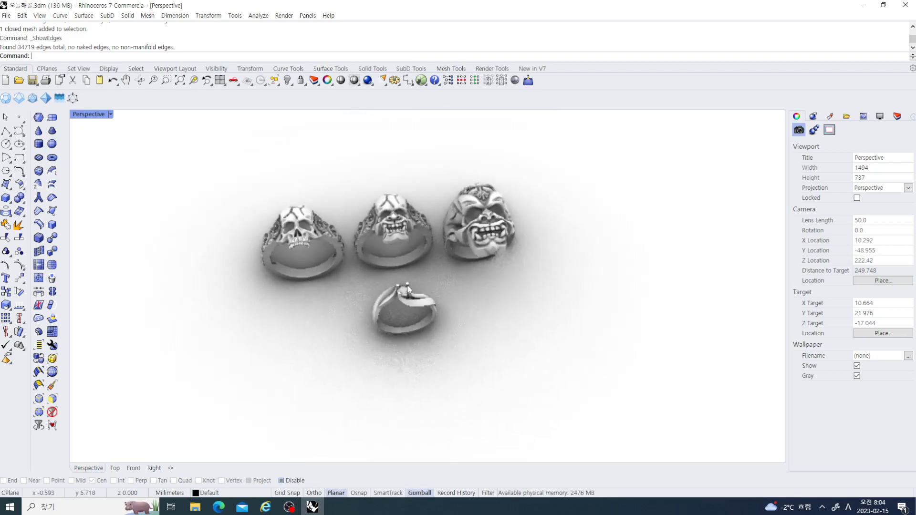
scroll(474, 303, down, 7)
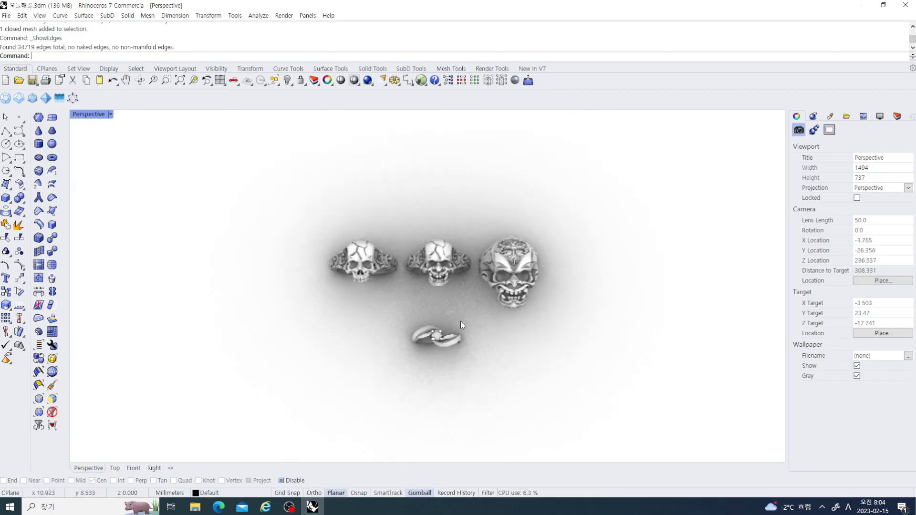
drag(574, 302, 274, 218)
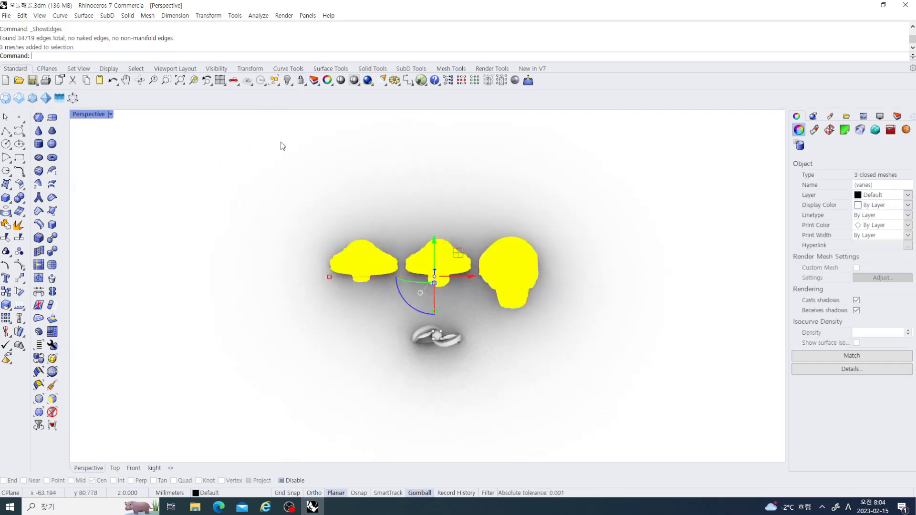
key(Delete)
Step: Examine the twisted prong ring's band and stone setting from the front and above
scroll(396, 254, up, 5)
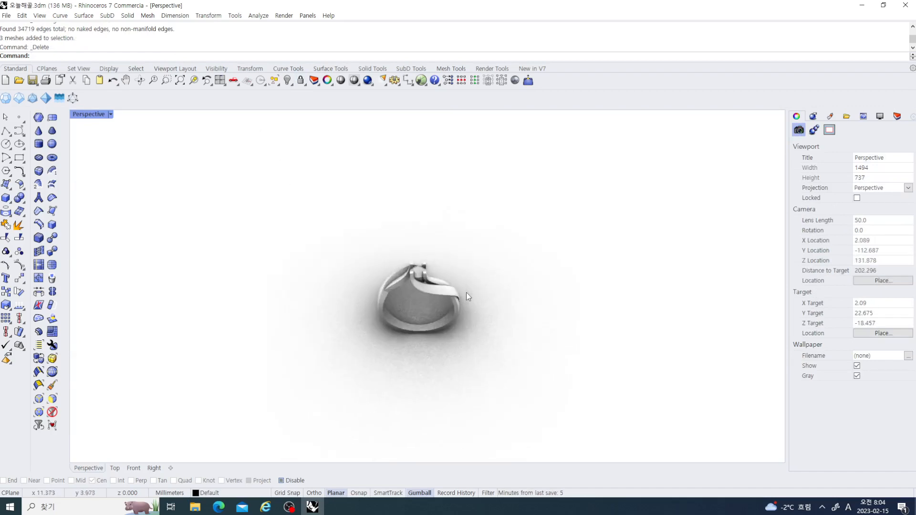
scroll(466, 293, up, 4)
right_drag(440, 311, 286, 248)
scroll(434, 318, down, 6)
scroll(425, 305, up, 8)
scroll(287, 248, down, 5)
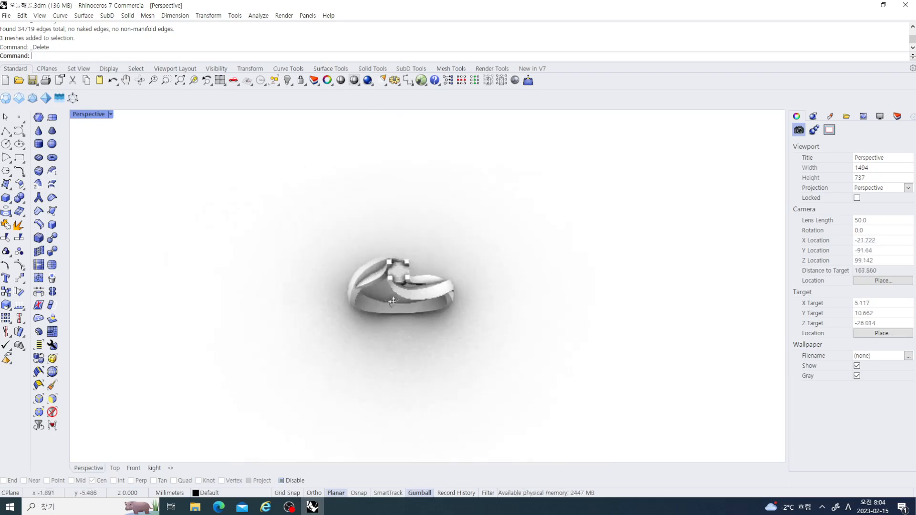
scroll(282, 247, up, 3)
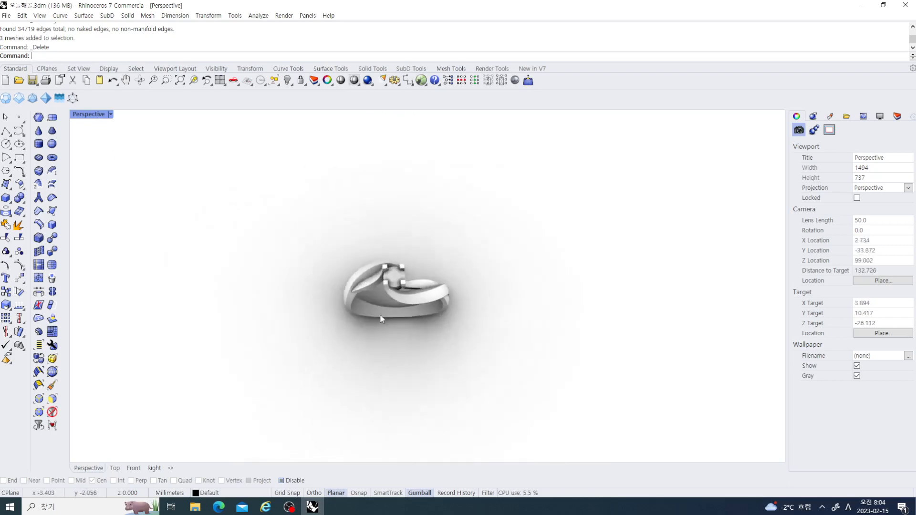
right_drag(380, 314, 393, 266)
scroll(431, 250, down, 3)
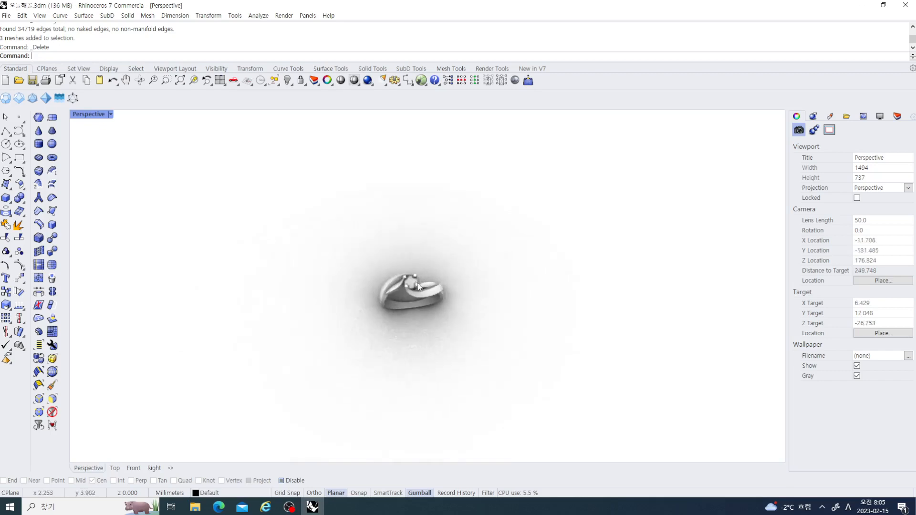
Step: Inspect the prongs, stone seat and split shoulders of the twisted ring up close
scroll(417, 282, up, 6)
scroll(417, 281, down, 4)
scroll(427, 258, up, 5)
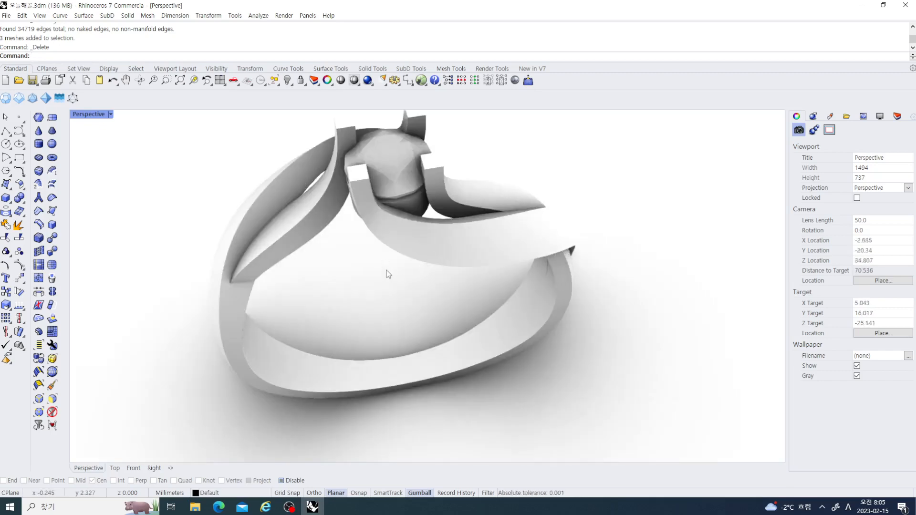
scroll(386, 270, down, 7)
scroll(367, 308, up, 5)
right_drag(387, 270, 365, 287)
scroll(395, 257, down, 4)
scroll(388, 273, up, 5)
scroll(389, 276, down, 5)
Step: Set the Perspective viewport to Shaded display and maximize the Front view on the ring
click(89, 116)
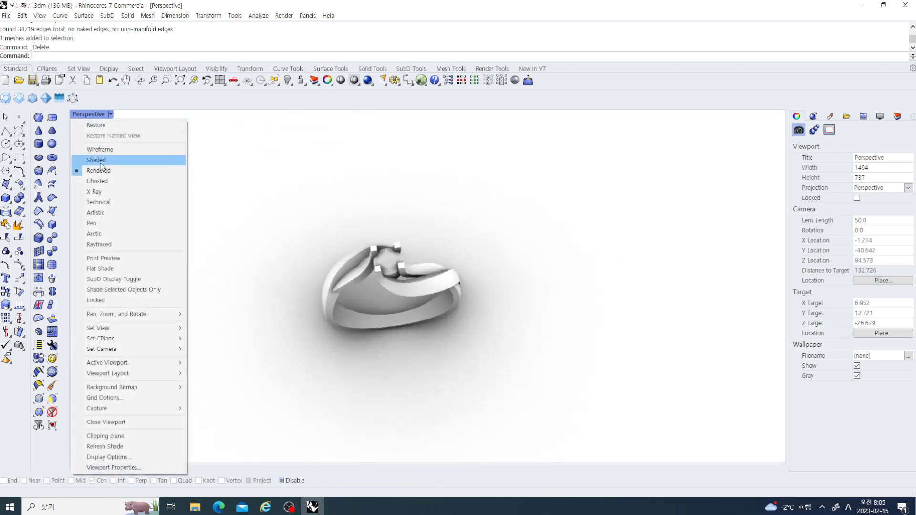
click(102, 162)
scroll(230, 182, down, 3)
double_click(91, 116)
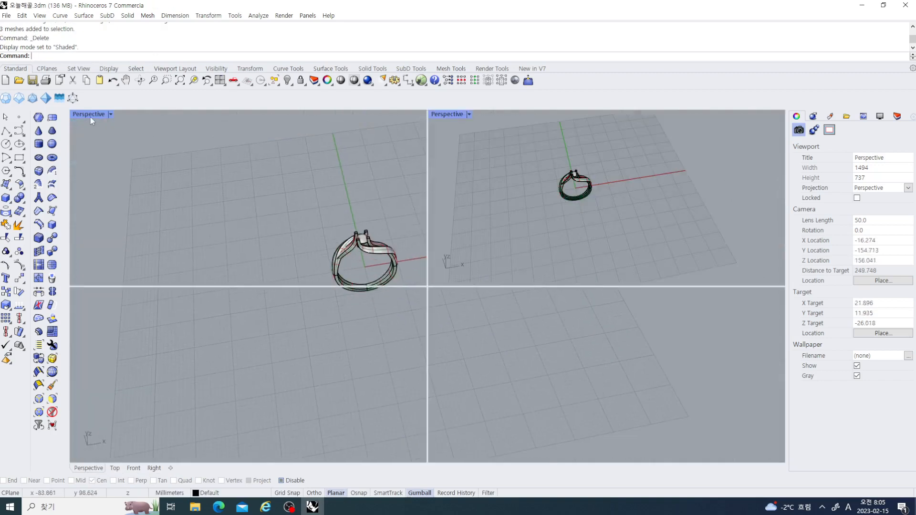
click(84, 292)
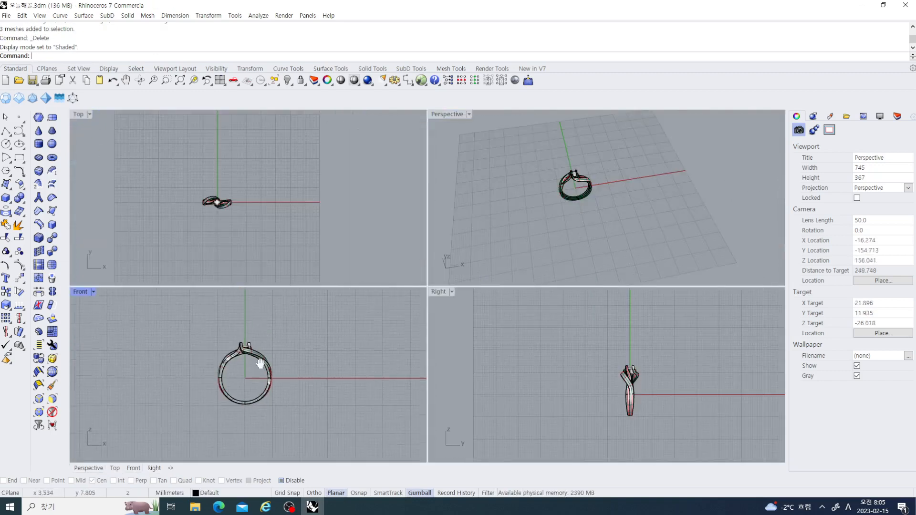
double_click(84, 292)
scroll(315, 296, up, 4)
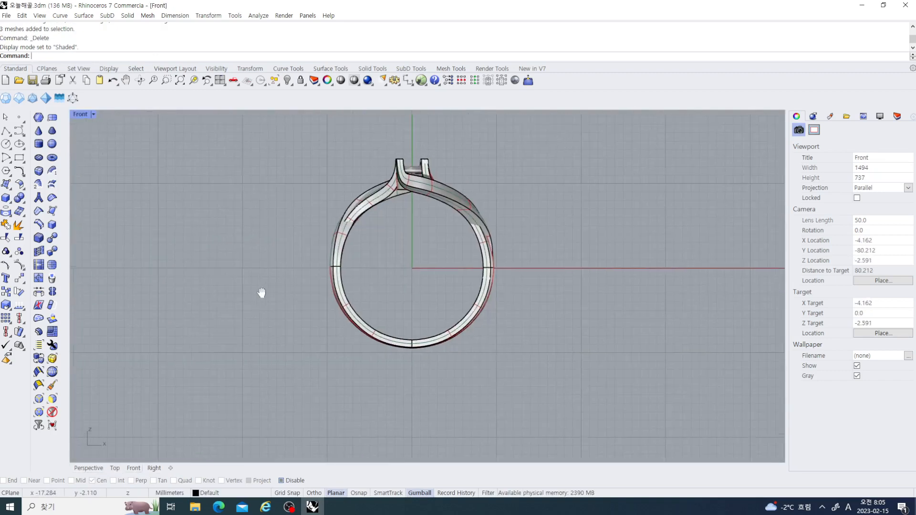
click(6, 143)
key(Escape)
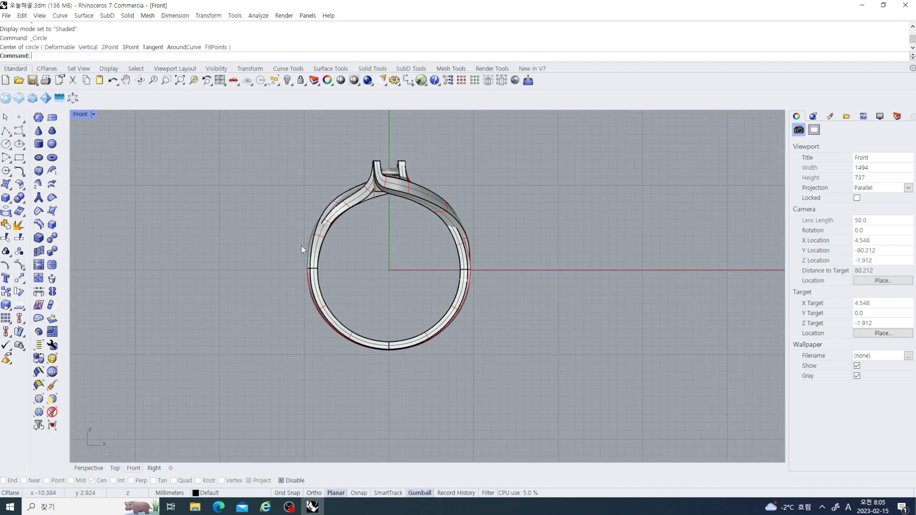
key(End)
key(Home)
key(Home)
scroll(398, 250, up, 6)
scroll(415, 231, up, 2)
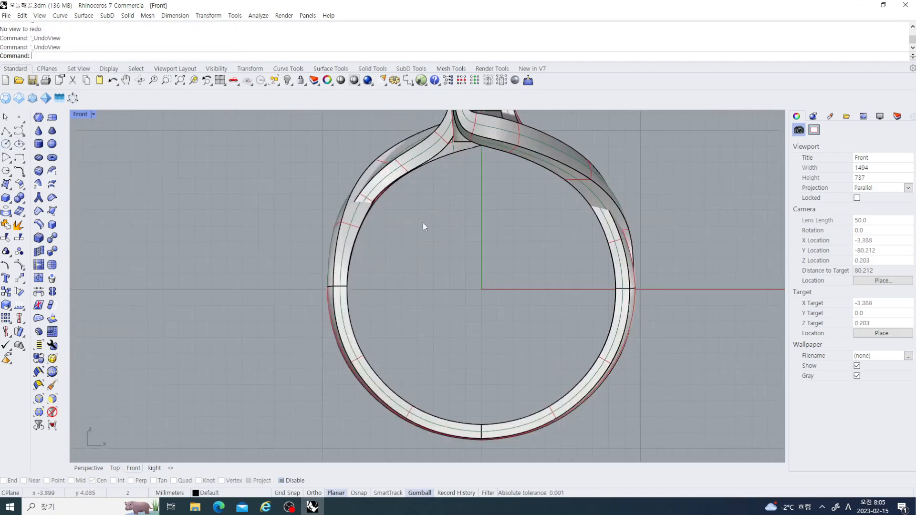
right_drag(437, 212, 352, 208)
key(Home)
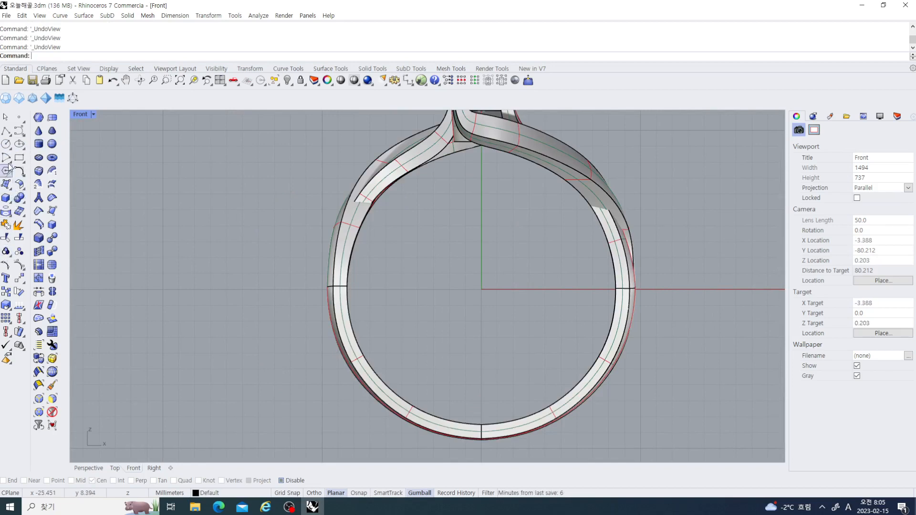
click(6, 144)
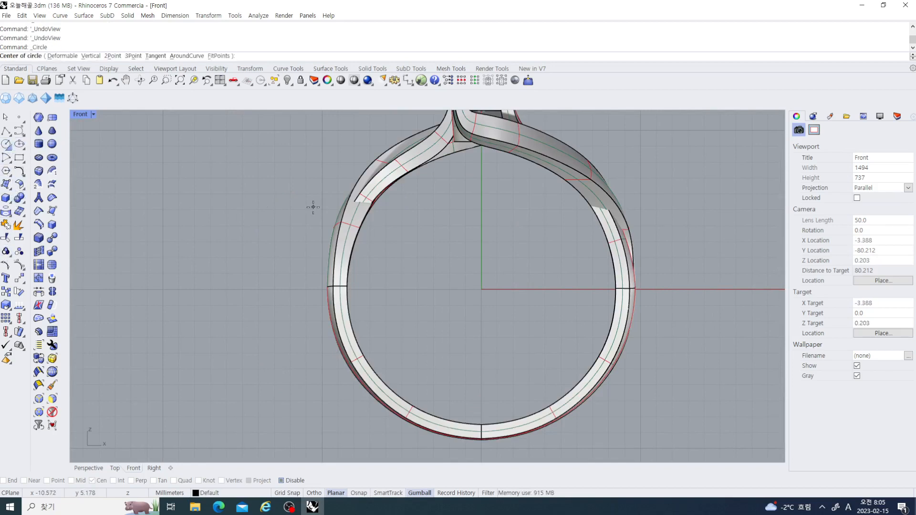
key(Escape)
Step: Draw a circle 17 mm in diameter centred on the origin in the Front view
right_click(432, 289)
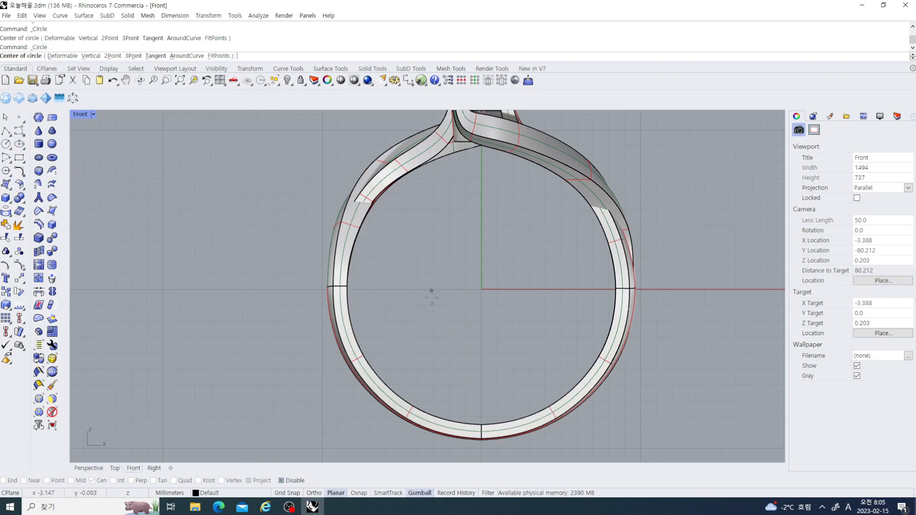
text(0)
key(Return)
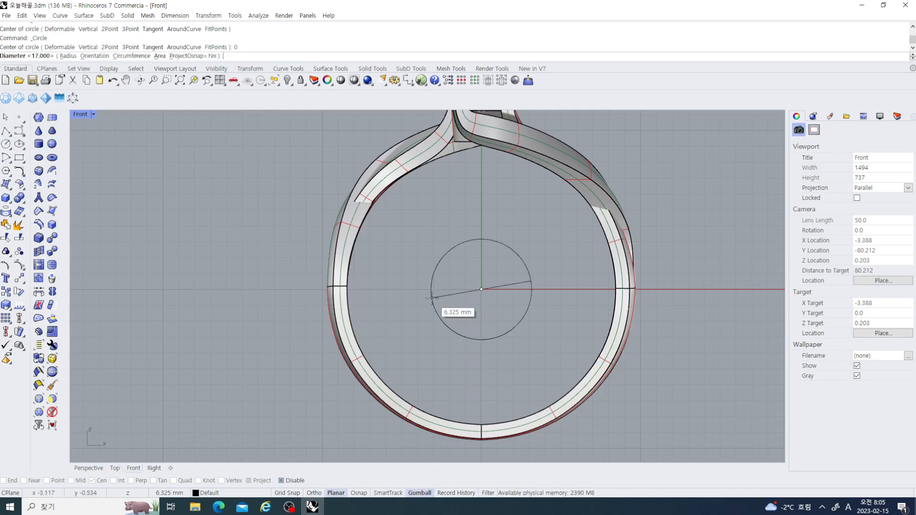
text(17)
key(Return)
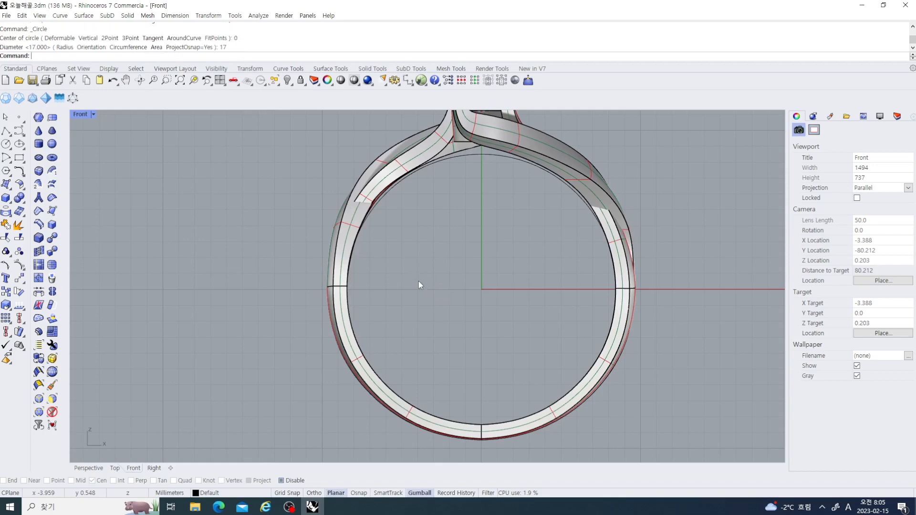
Step: Compare the circle with the band's inner contour and the prong setting above it
scroll(448, 219, down, 5)
scroll(388, 248, up, 5)
scroll(473, 278, up, 6)
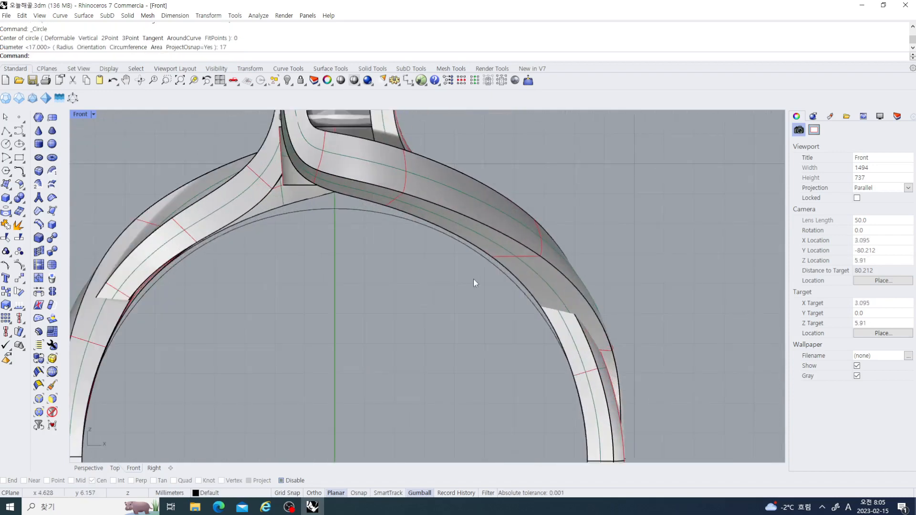
scroll(473, 279, down, 4)
right_drag(455, 273, 444, 293)
scroll(375, 212, up, 4)
right_drag(317, 155, 326, 183)
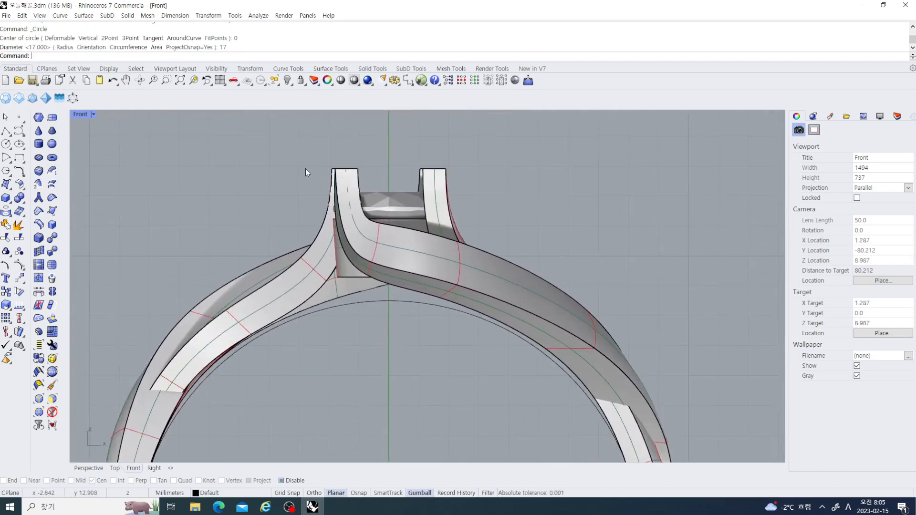
Step: Select the top faces of the four prongs as sub-objects and lower them slightly toward the stone
ctrl+shift+drag(271, 157, 500, 203)
right_drag(461, 230, 456, 257)
click(462, 200)
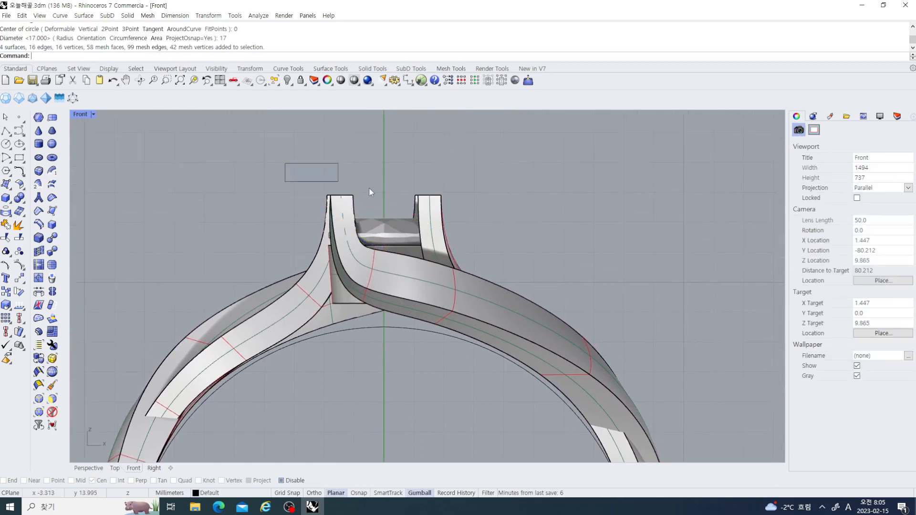
ctrl+shift+drag(368, 188, 482, 208)
right_drag(492, 238, 546, 236)
drag(439, 157, 439, 165)
Step: Clear the selection and examine the edited prongs and the ring's whole profile in the Front view
scroll(645, 256, down, 4)
right_drag(592, 263, 545, 217)
right_drag(454, 292, 447, 259)
scroll(576, 281, up, 6)
scroll(574, 265, down, 8)
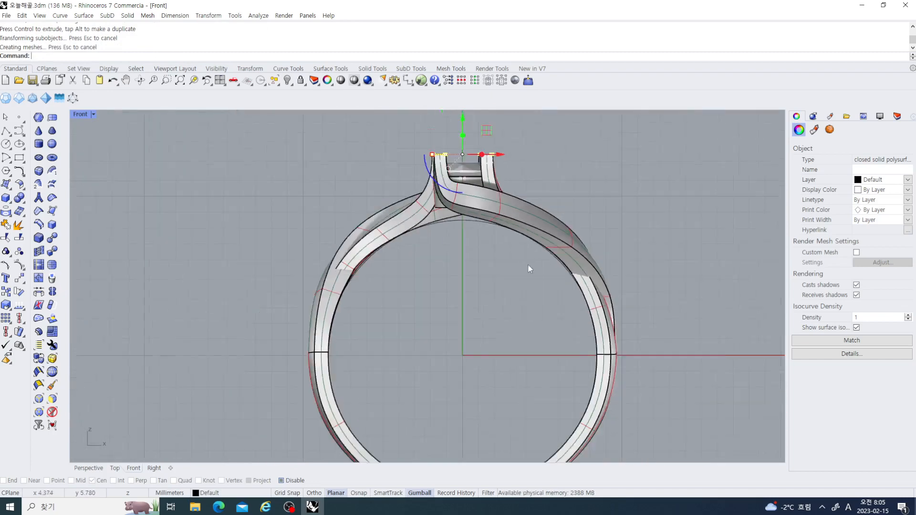
click(485, 257)
scroll(486, 257, up, 2)
scroll(488, 243, up, 3)
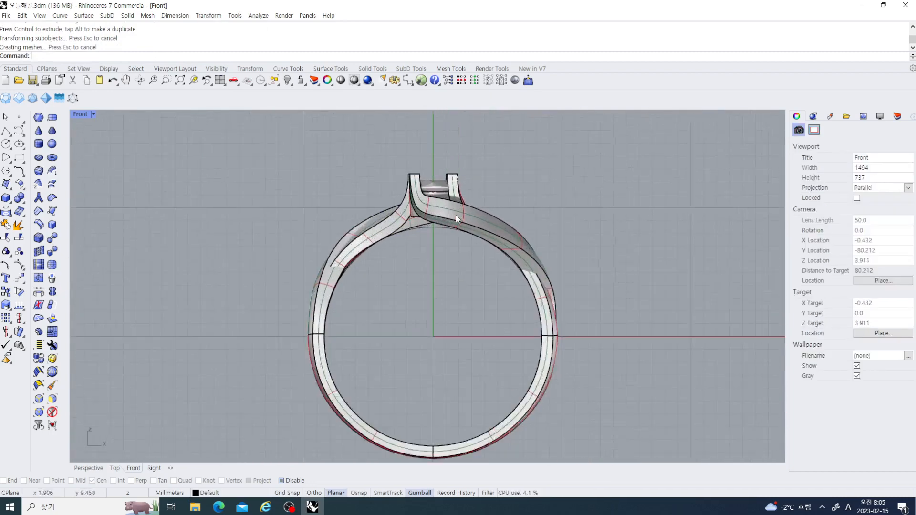
Step: Examine the inner circle against the twisted prong ring in the Right view, then return to the Front view
click(422, 230)
scroll(376, 226, down, 3)
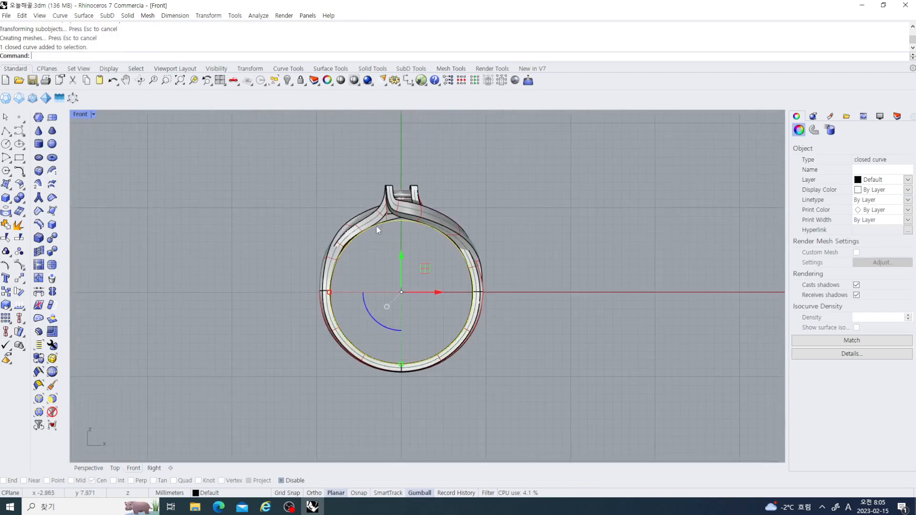
double_click(81, 114)
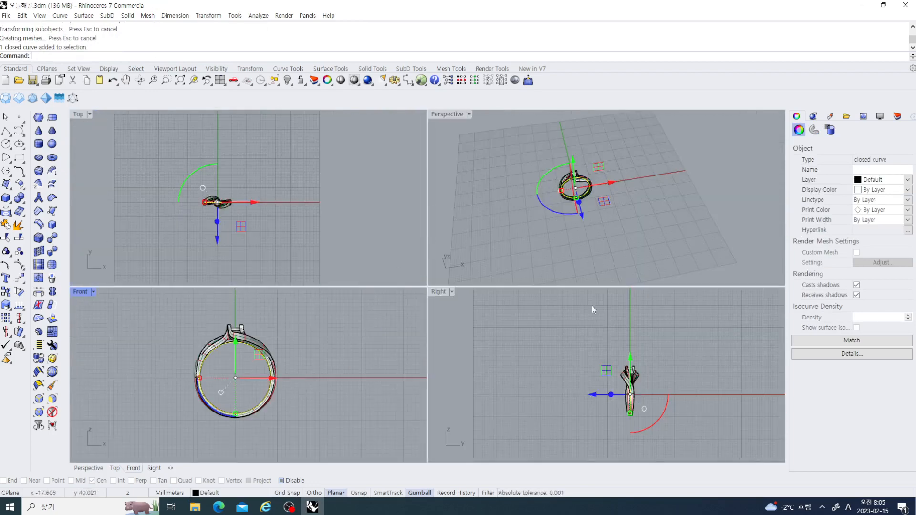
click(435, 292)
double_click(435, 292)
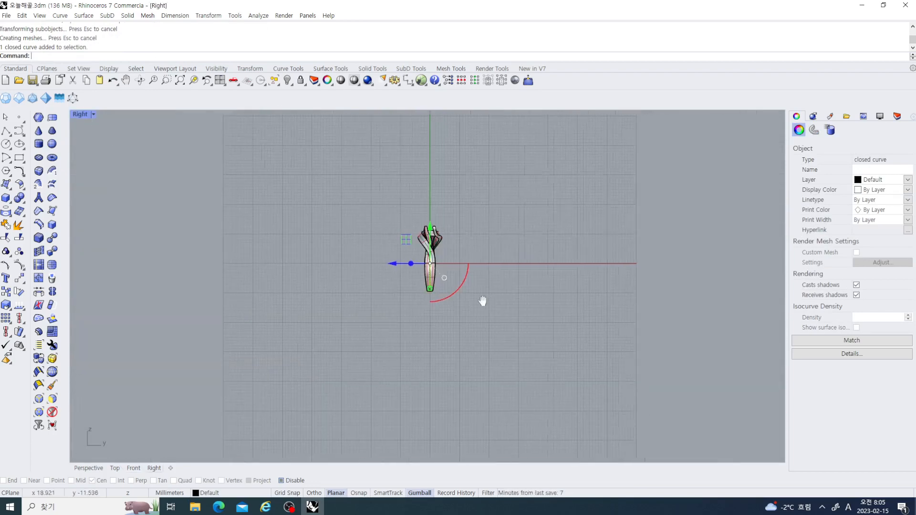
scroll(415, 286, up, 5)
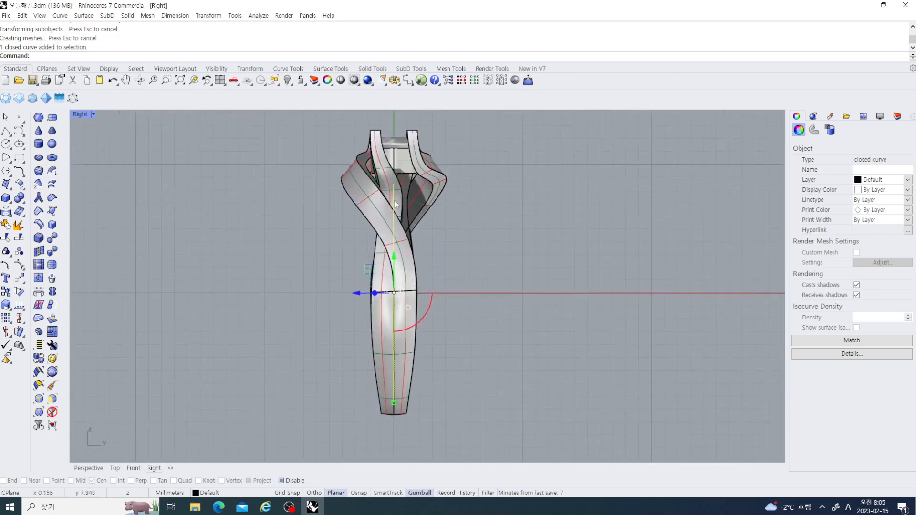
right_drag(380, 238, 403, 250)
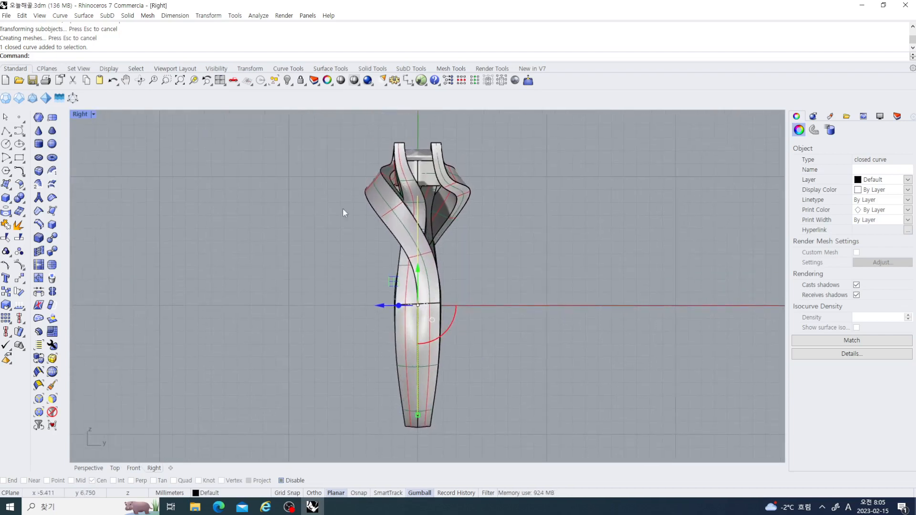
click(93, 114)
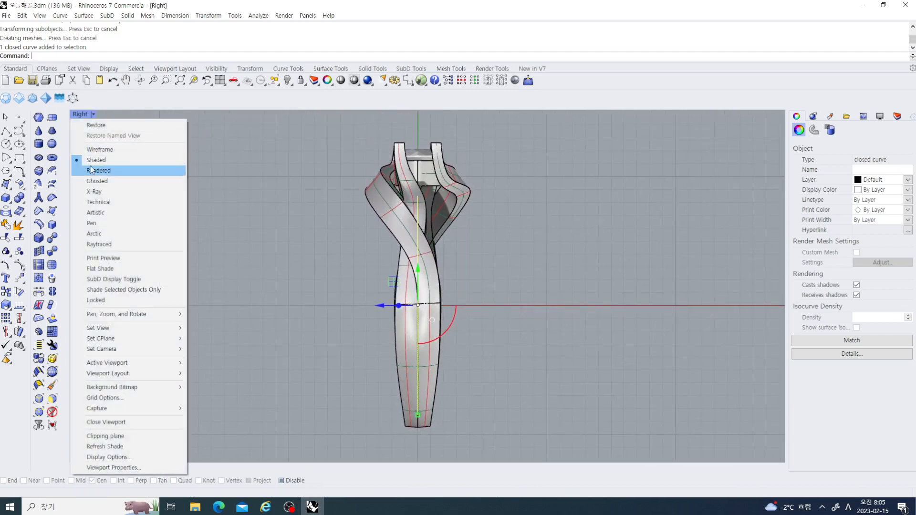
click(214, 151)
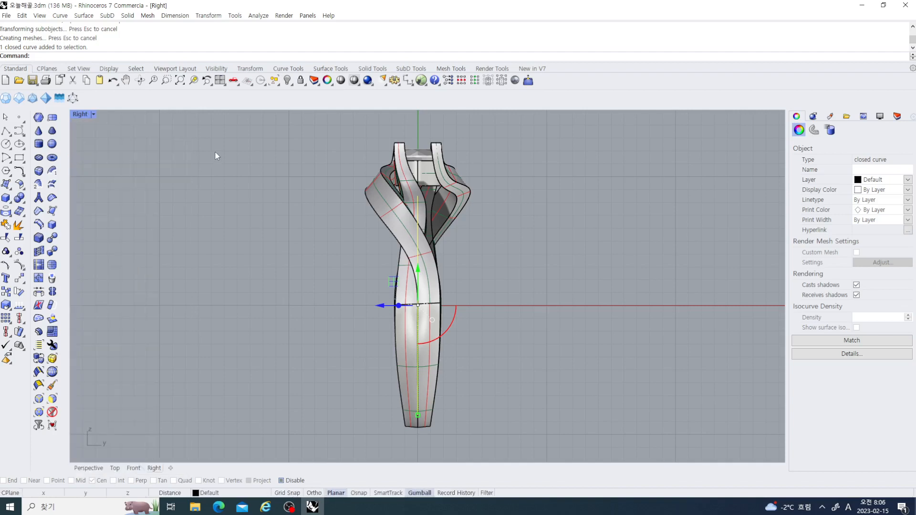
double_click(76, 113)
scroll(254, 276, down, 2)
right_drag(235, 381, 259, 376)
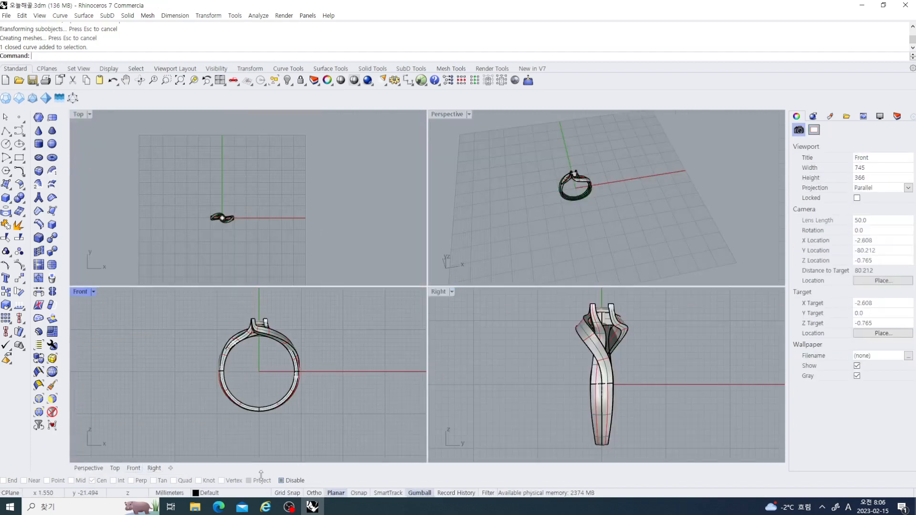
double_click(83, 292)
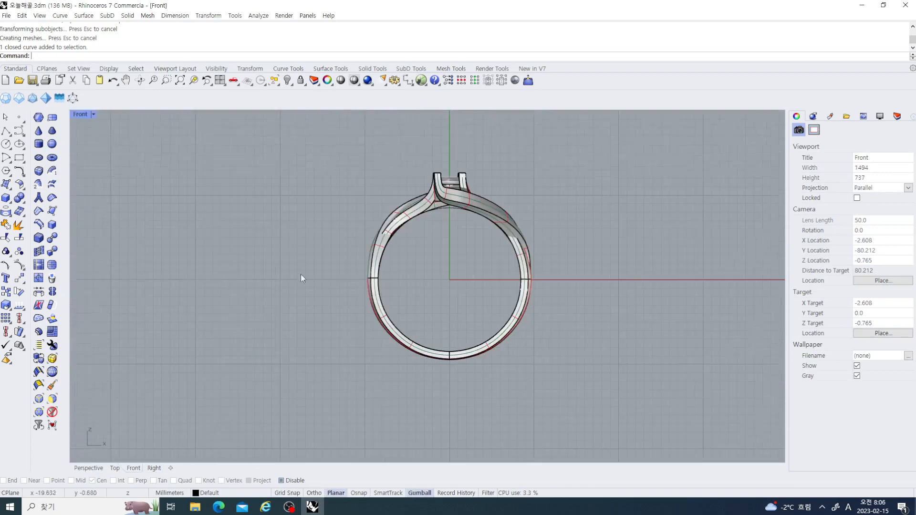
Step: Make a Scale2D copy of the inner circle about the origin, enlarged to the band's outer contour
scroll(258, 262, up, 3)
click(348, 184)
scroll(343, 265, down, 2)
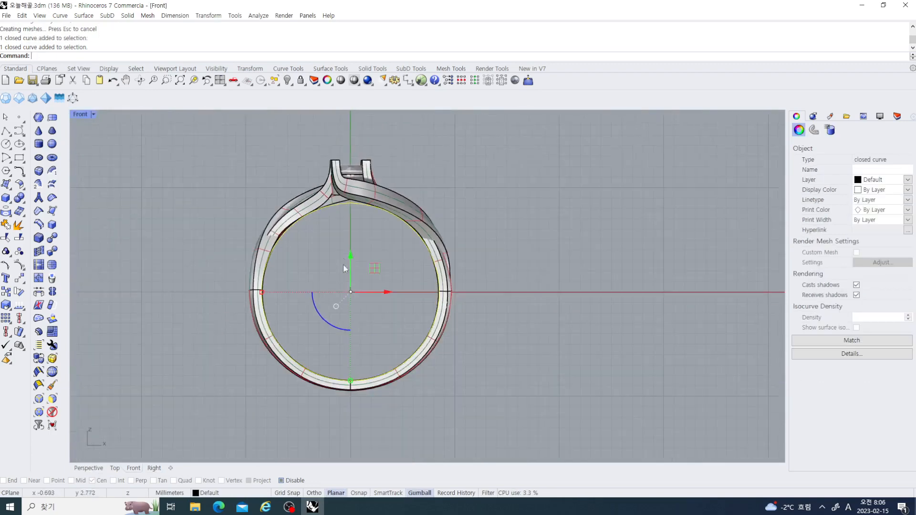
click(8, 311)
click(9, 310)
click(34, 312)
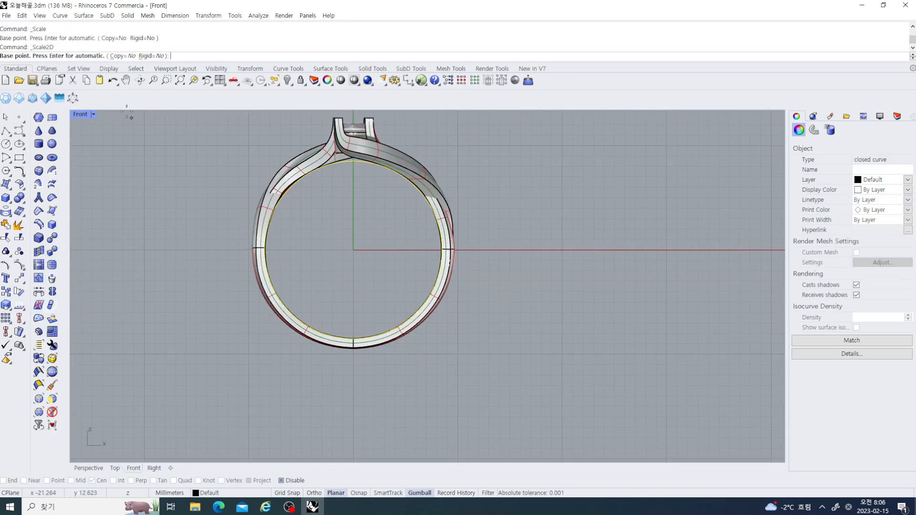
click(119, 56)
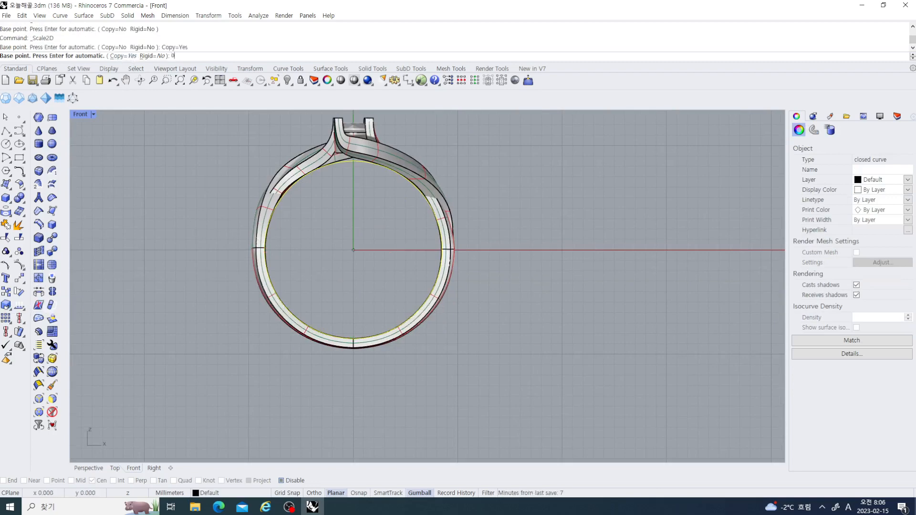
text(0)
key(Return)
scroll(429, 363, up, 3)
click(497, 312)
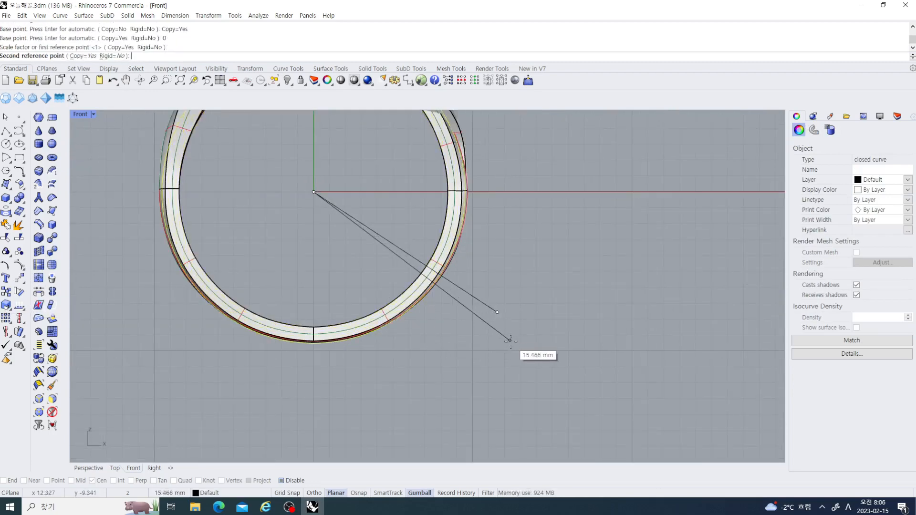
click(511, 340)
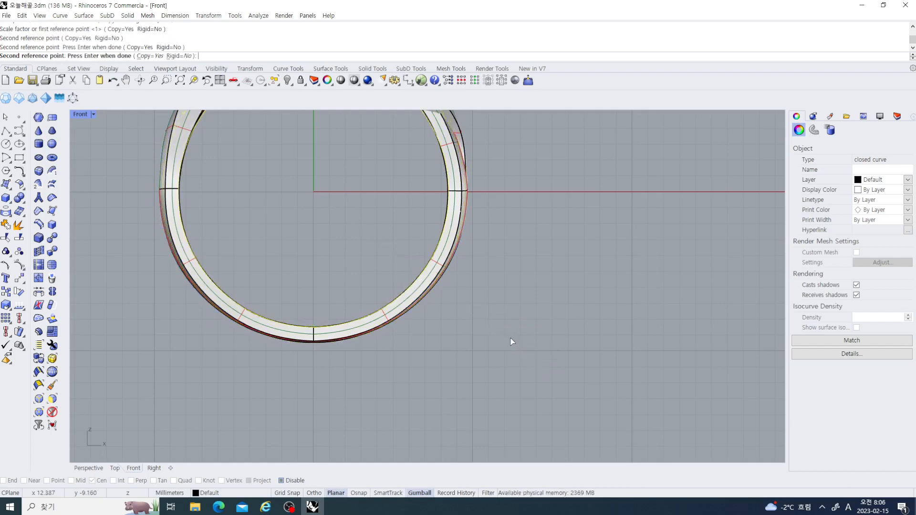
right_click(511, 340)
Step: Delete the stone mesh seated between the prongs
scroll(512, 342, down, 4)
right_drag(514, 353, 502, 390)
click(538, 239)
scroll(416, 195, up, 4)
click(363, 180)
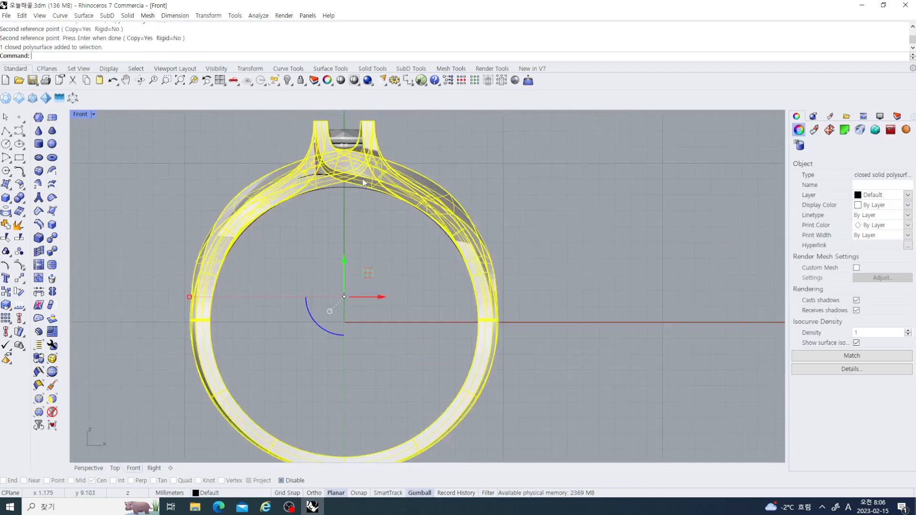
scroll(363, 181, up, 3)
click(342, 181)
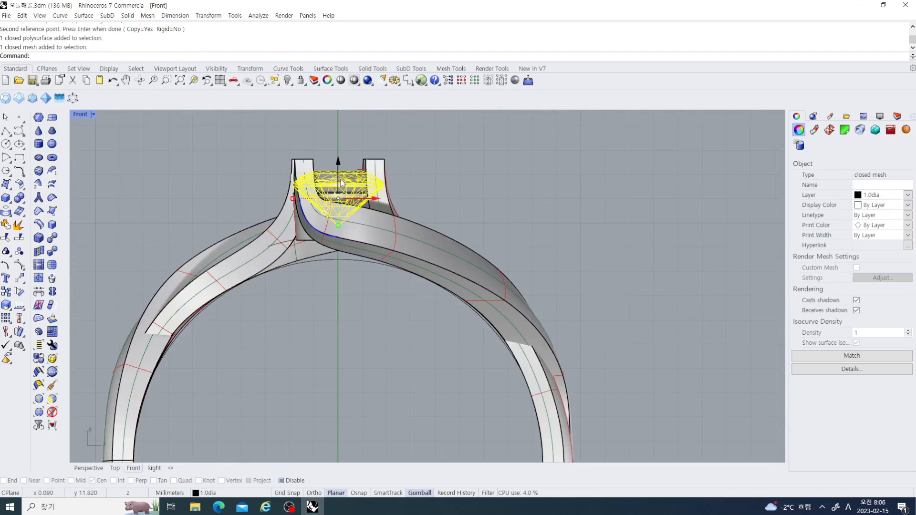
key(Delete)
Step: Lock the two ring polysurfaces, leaving the circles editable
drag(433, 206, 242, 133)
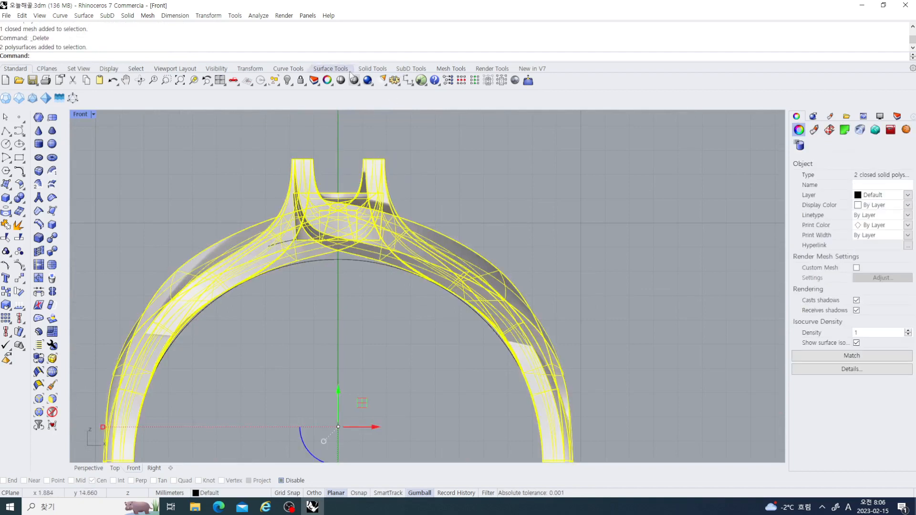
click(300, 81)
scroll(373, 298, down, 2)
right_drag(357, 261, 337, 257)
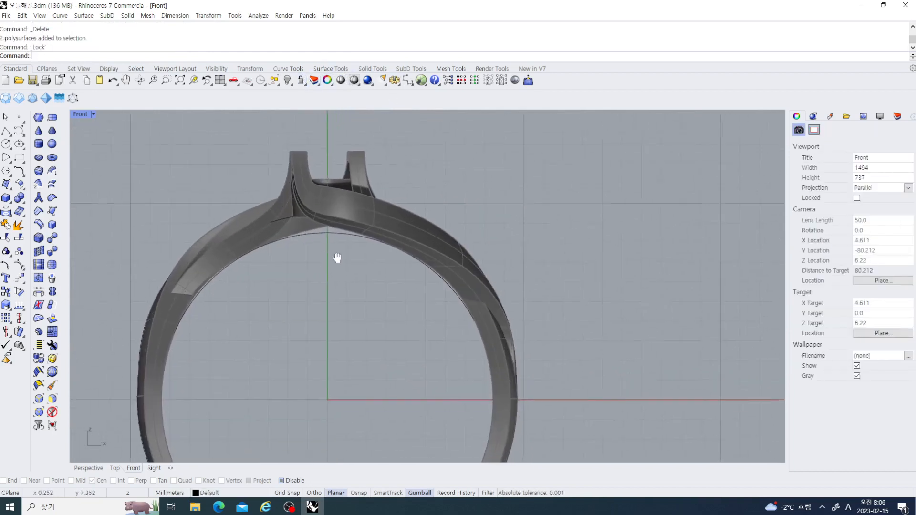
Step: Draw a vertical line from its midpoint at the origin, extending beyond the bottom of the band
scroll(323, 271, down, 4)
scroll(320, 268, up, 8)
scroll(317, 261, down, 6)
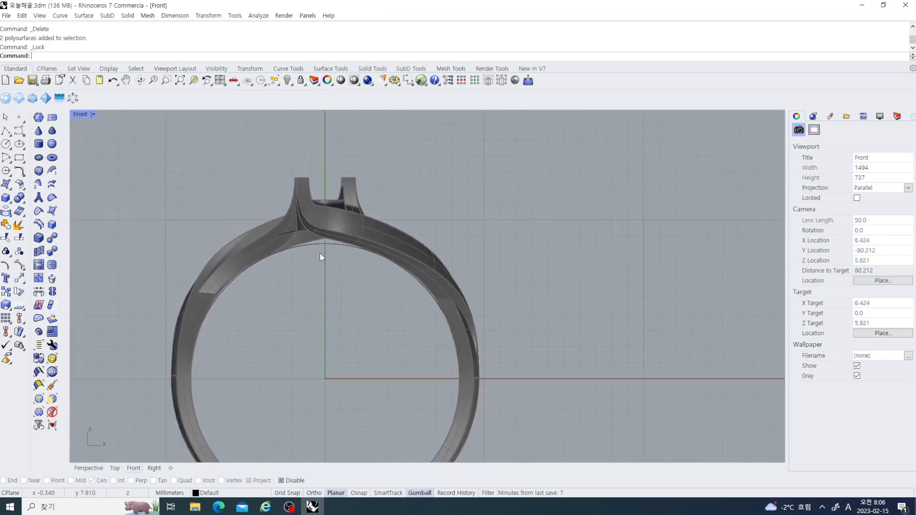
scroll(291, 236, down, 5)
click(11, 136)
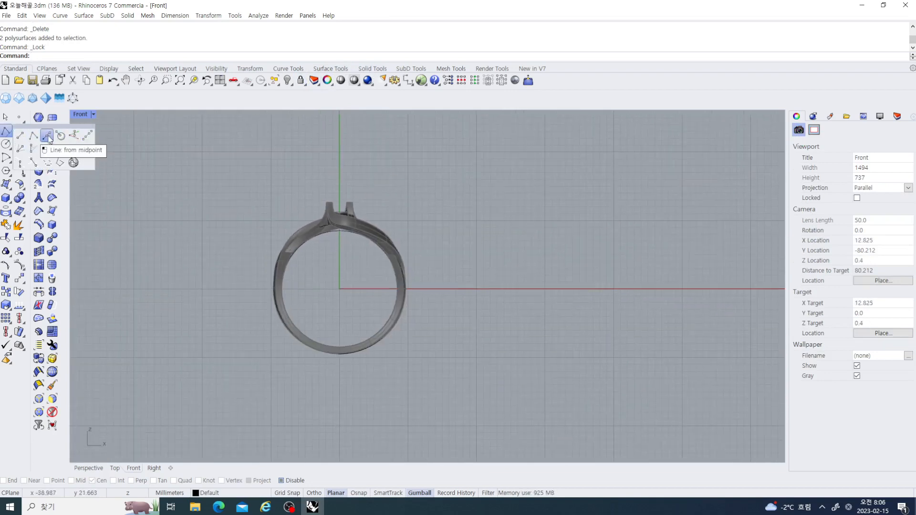
click(87, 138)
text(0)
key(Return)
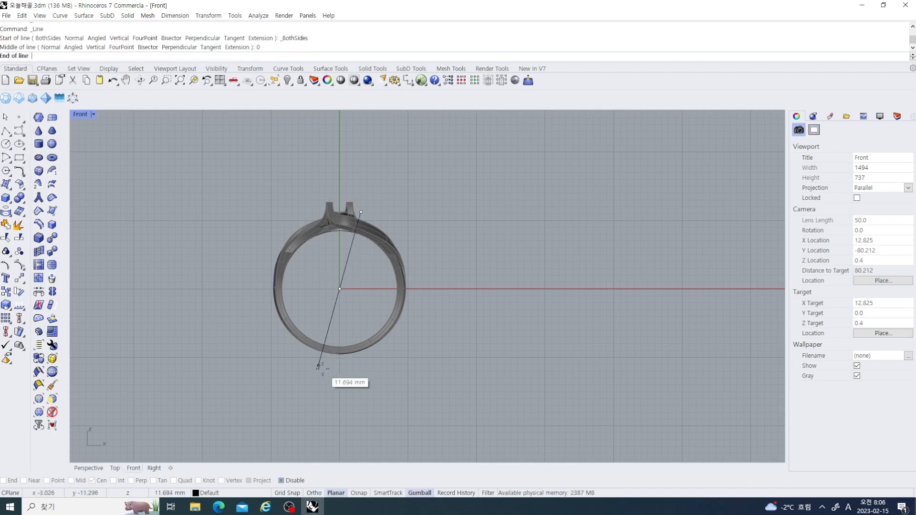
click(340, 376)
Step: Make a copy of the vertical line rotated 90 degrees about the origin so that the two lines cross
click(339, 297)
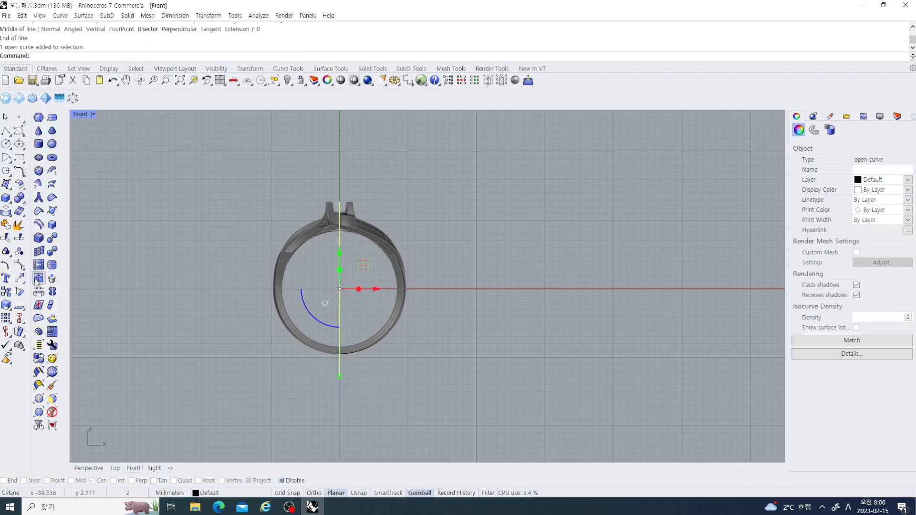
click(18, 292)
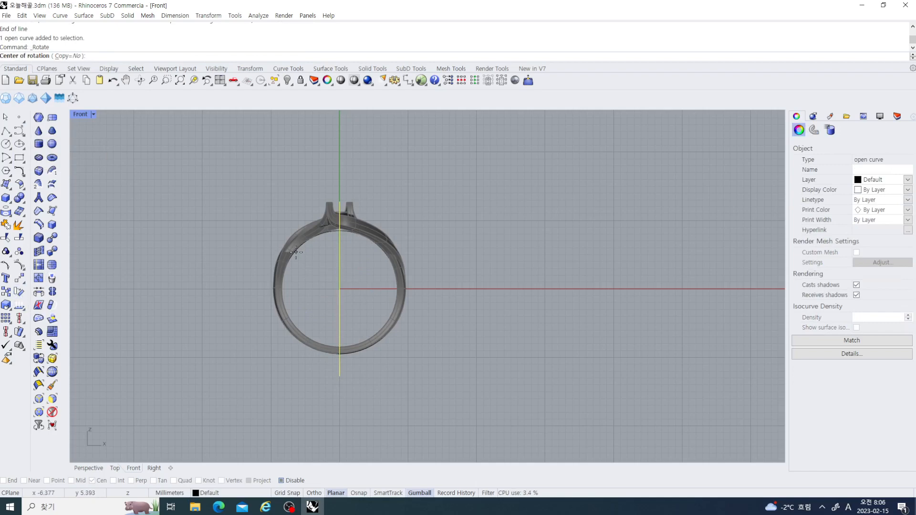
click(67, 55)
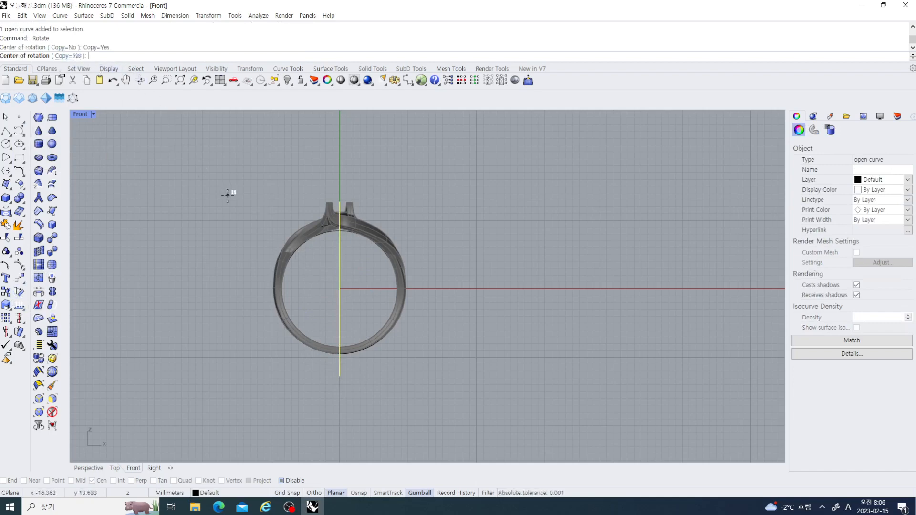
text(0)
key(Return)
click(340, 145)
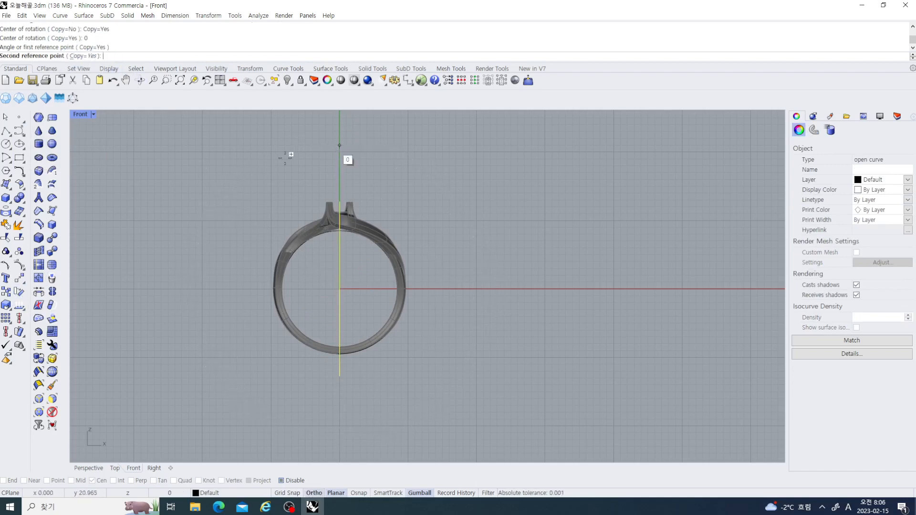
shift+click(228, 249)
right_click(230, 259)
click(431, 325)
Step: Split the inner and outer circles into quarter arcs, using the two crossing lines as cutting objects
scroll(377, 311, up, 4)
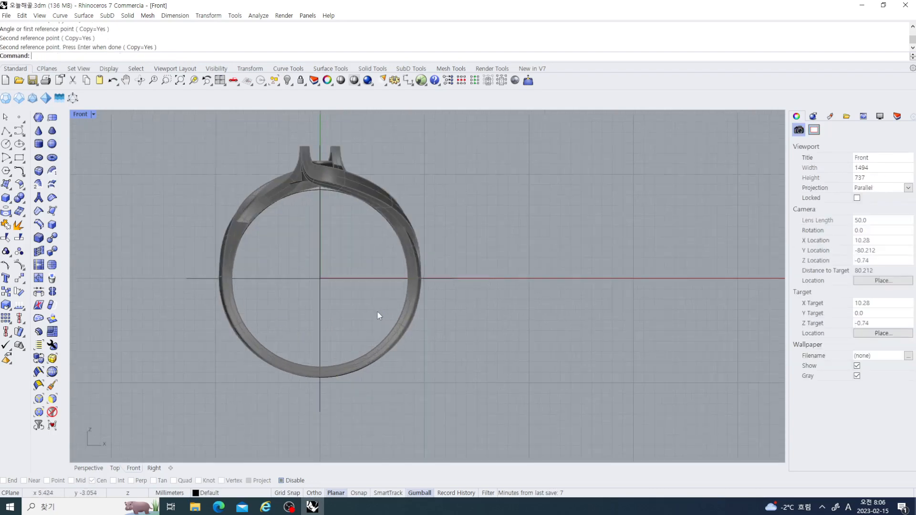
drag(392, 278, 355, 162)
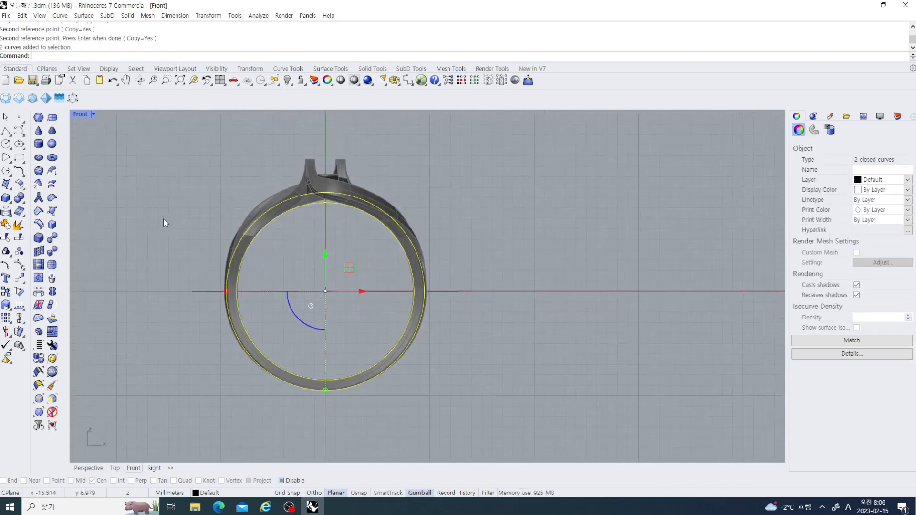
click(19, 224)
drag(360, 319, 304, 279)
right_click(503, 242)
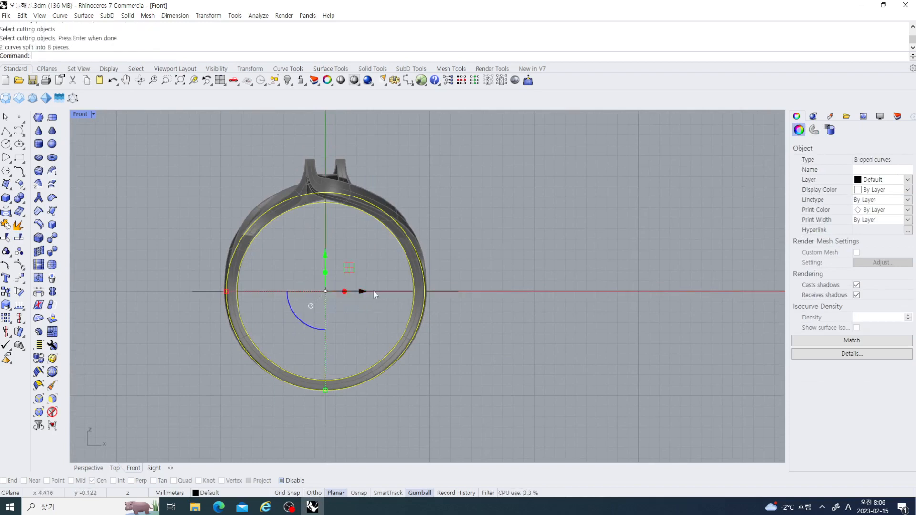
click(365, 224)
Step: Delete the four quarter arcs on the ring's left half and the two crossing cutting lines
drag(323, 286, 174, 171)
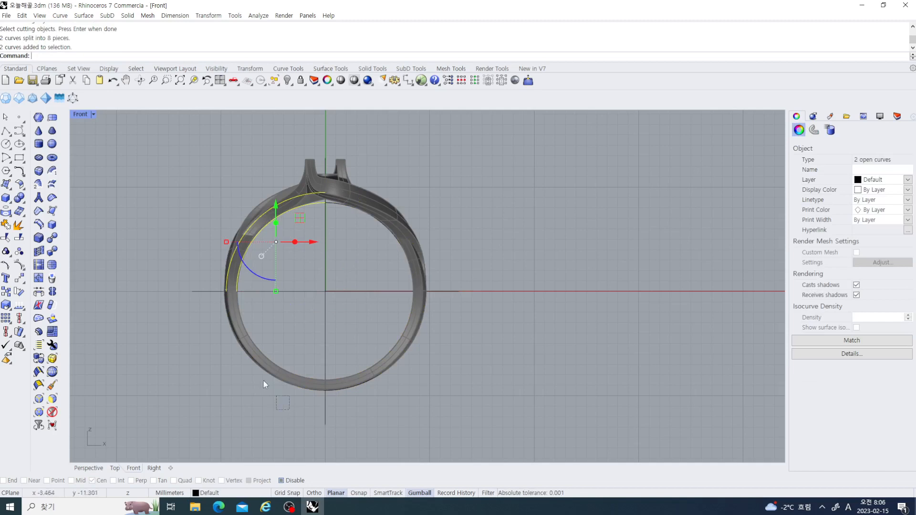
drag(263, 380, 251, 329)
key(Delete)
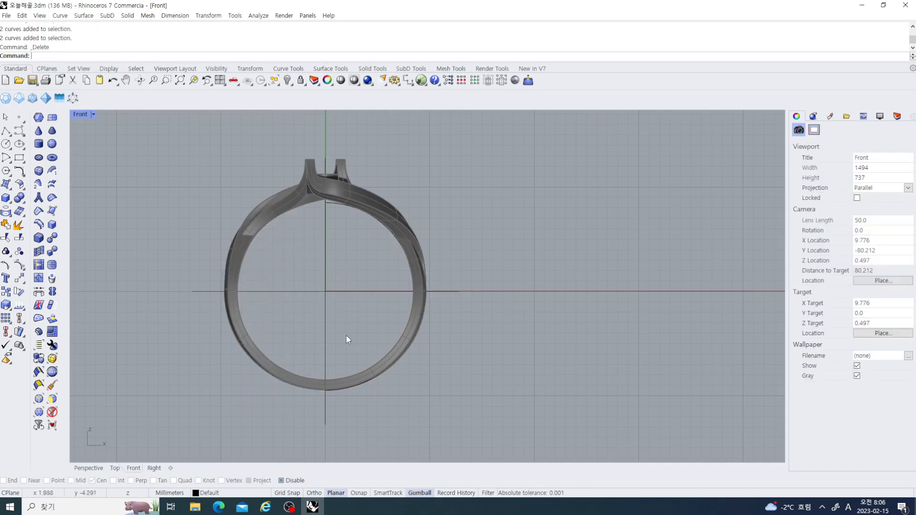
drag(283, 226, 284, 231)
drag(306, 305, 285, 253)
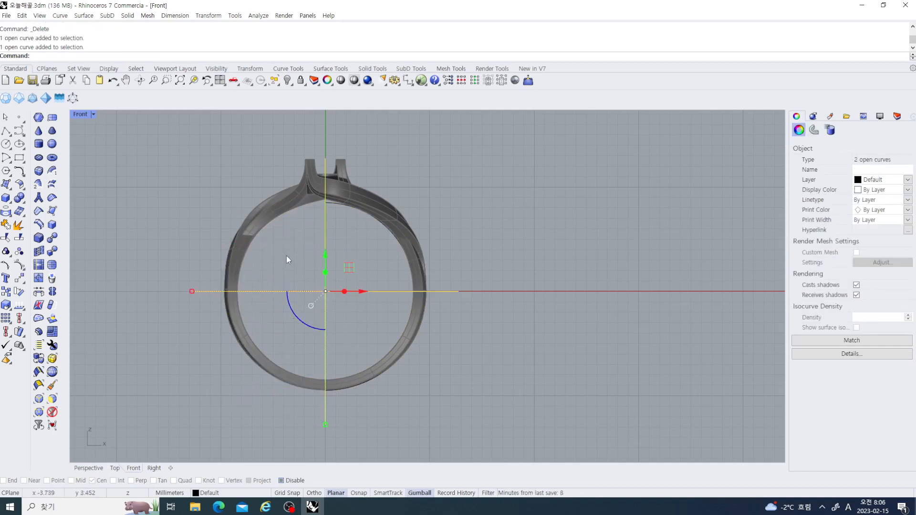
key(Delete)
Step: Check the remaining quarter arcs by selecting the ring's upper-right pair and lower-right pair, then clear the selection
right_drag(371, 258, 352, 294)
scroll(286, 174, up, 4)
drag(353, 330, 311, 238)
scroll(310, 237, down, 6)
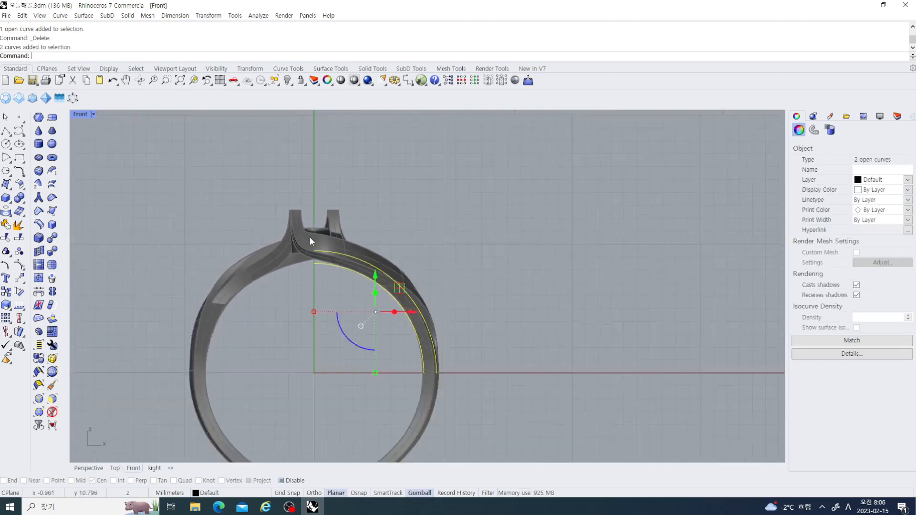
right_drag(365, 298, 361, 257)
scroll(373, 323, up, 4)
drag(415, 358, 329, 314)
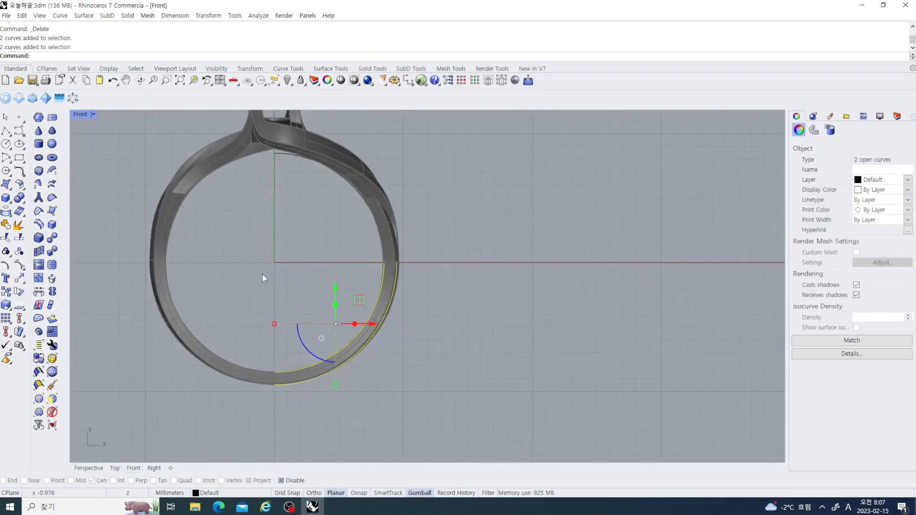
scroll(439, 261, down, 4)
scroll(439, 262, down, 2)
right_drag(480, 234, 466, 270)
click(463, 271)
Step: Rebuild the two quarter arcs in the ring's upper-right quadrant with 8 points and degree 3
scroll(411, 278, up, 6)
drag(413, 276, 339, 234)
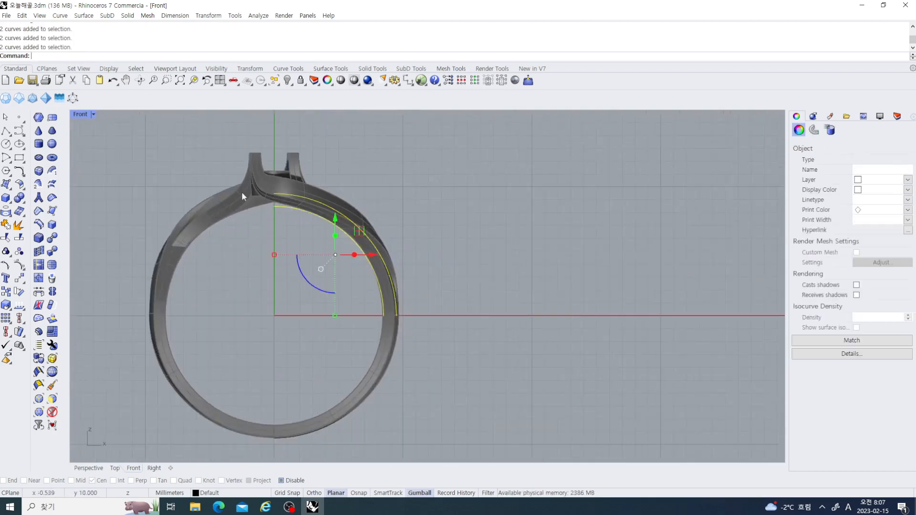
click(21, 173)
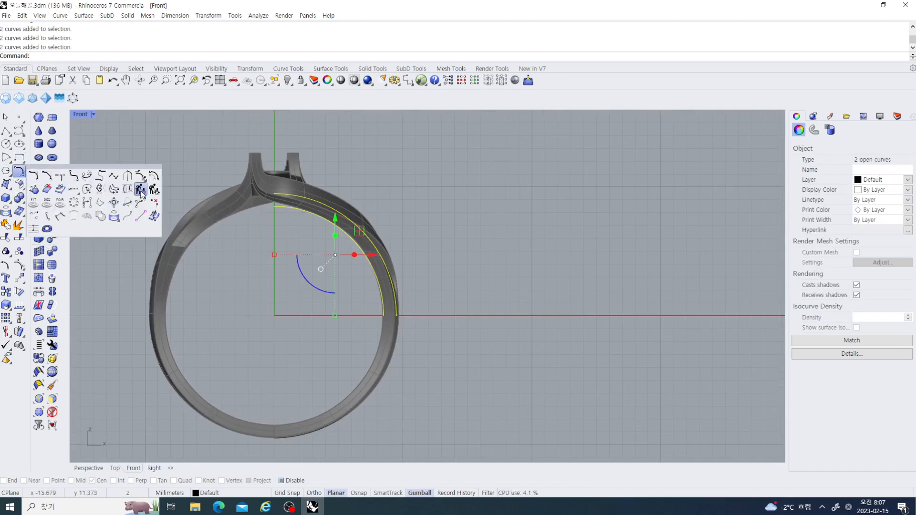
click(141, 190)
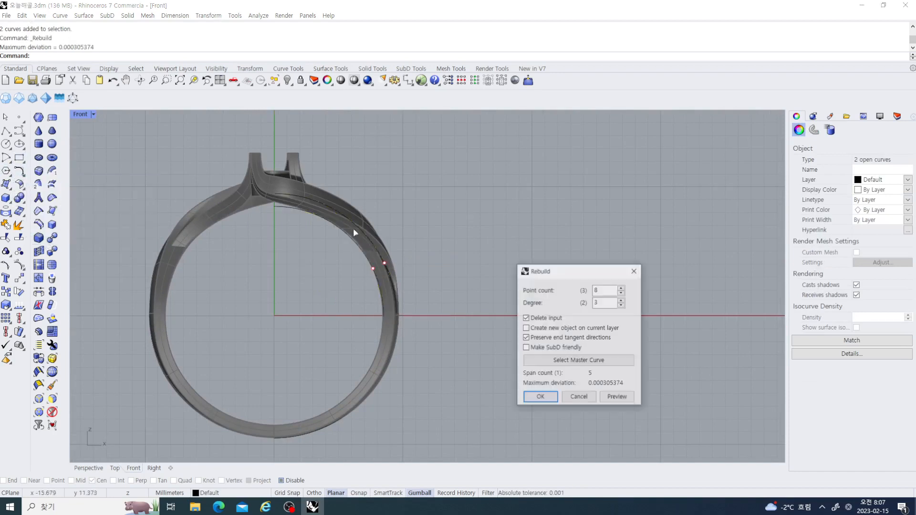
click(544, 400)
Step: Rebuild the two quarter arcs in the ring's lower-right quadrant with 6 points and degree 3
drag(442, 385, 307, 353)
right_click(522, 339)
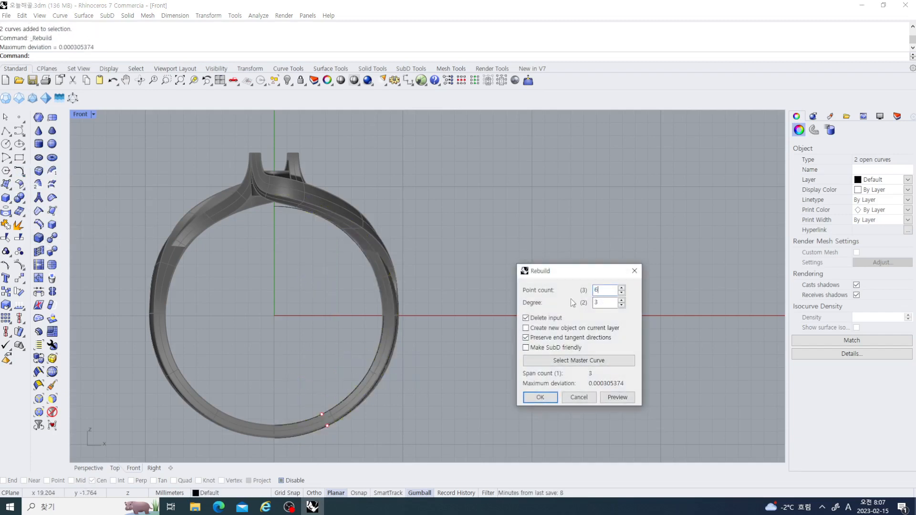
click(540, 397)
scroll(425, 262, down, 3)
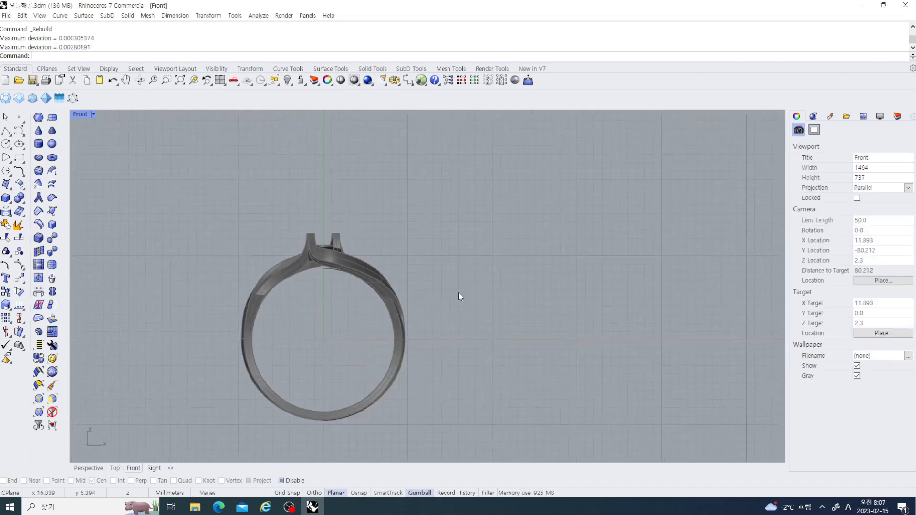
scroll(419, 294, up, 6)
scroll(285, 290, up, 4)
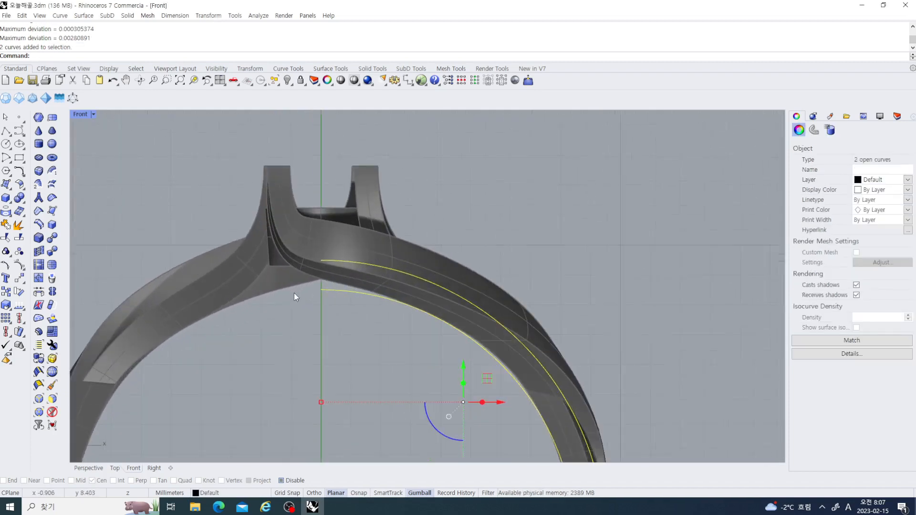
key(Escape)
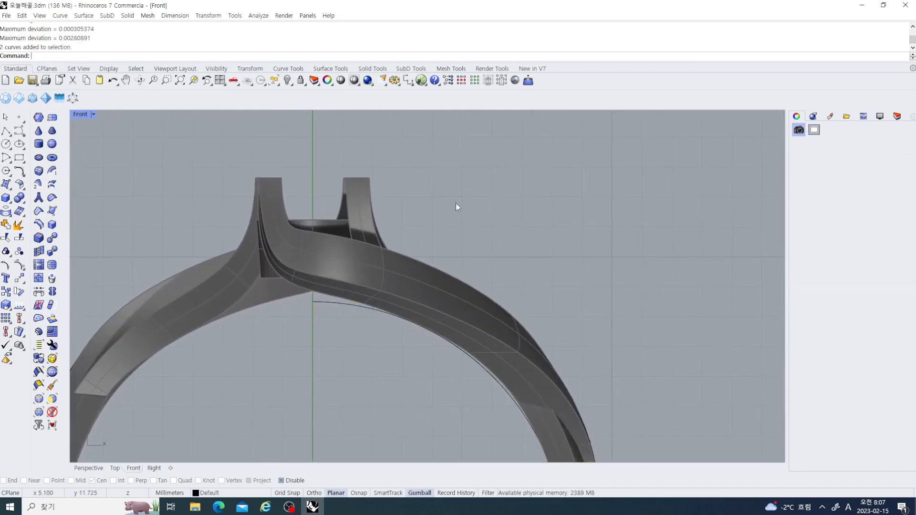
Step: In the Top view, draw a centre-based square over the lower-right prong, matching the outline of its top face
double_click(77, 114)
scroll(274, 195, up, 15)
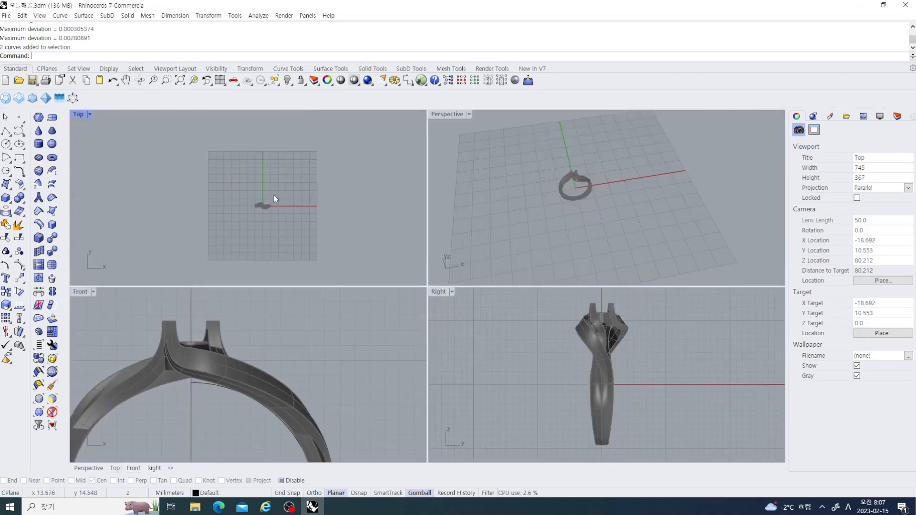
scroll(304, 215, up, 5)
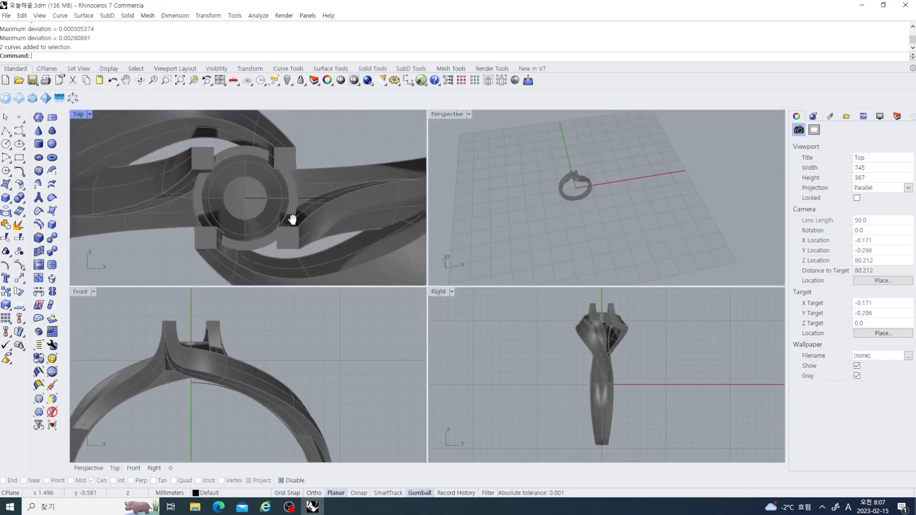
scroll(288, 176, down, 8)
scroll(269, 173, up, 8)
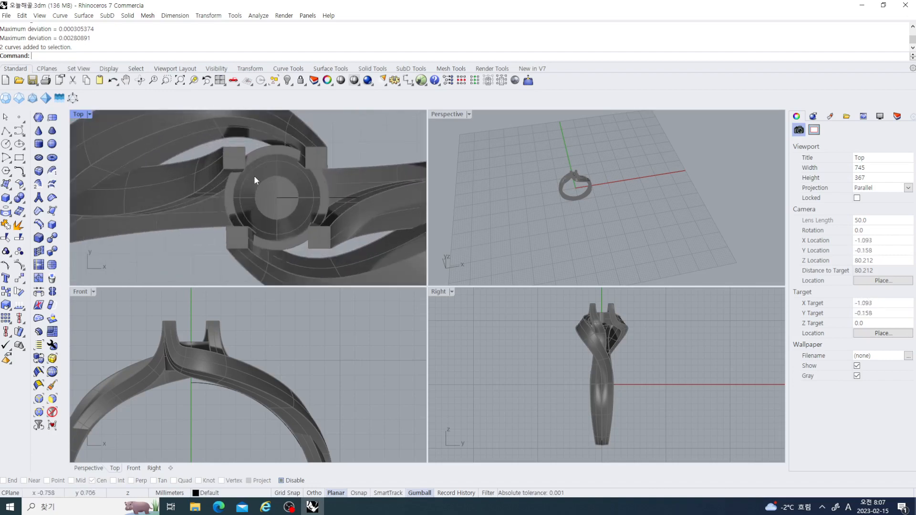
scroll(271, 191, down, 5)
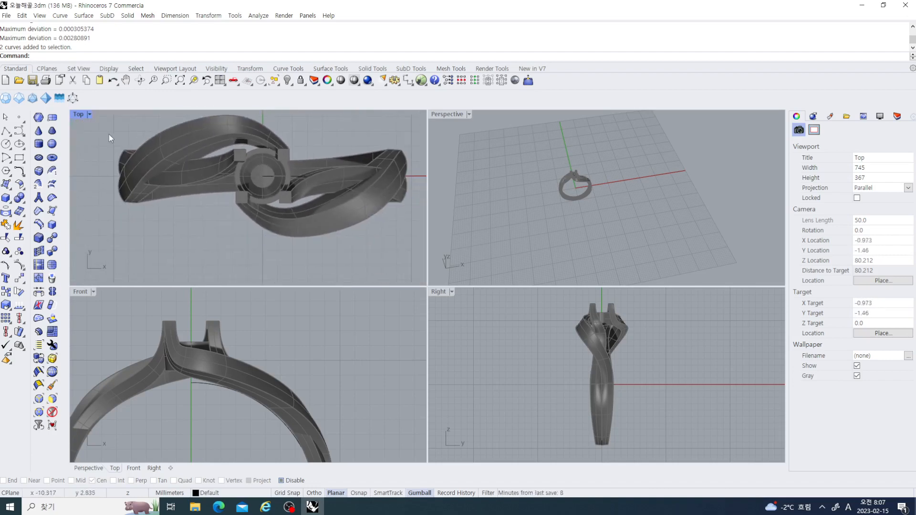
double_click(79, 114)
scroll(335, 243, up, 4)
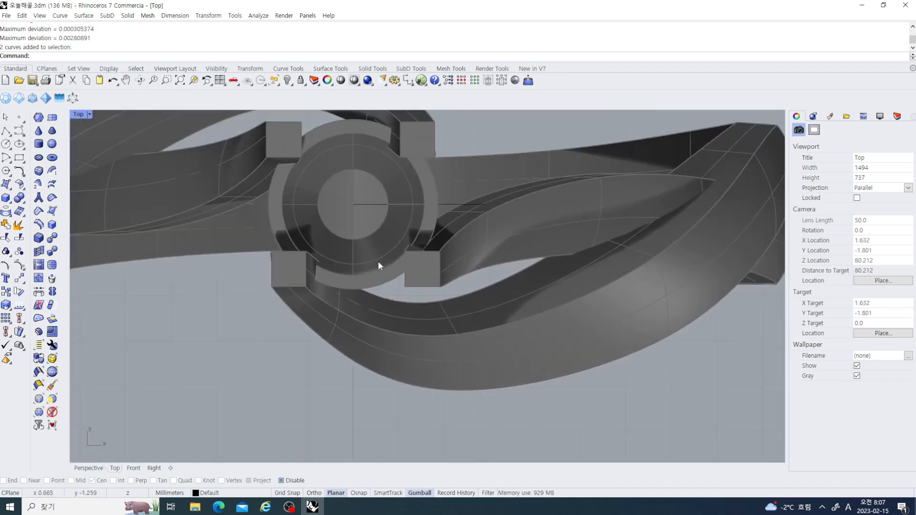
click(18, 157)
click(47, 163)
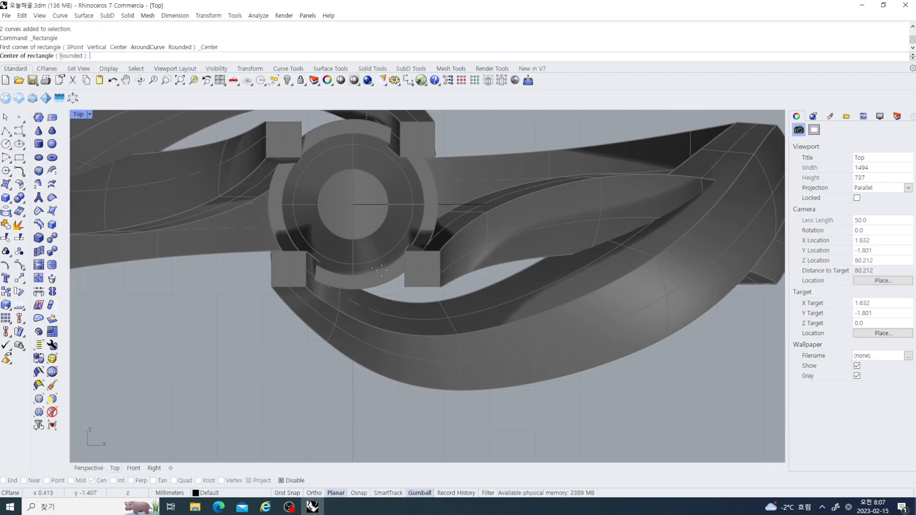
scroll(431, 261, up, 3)
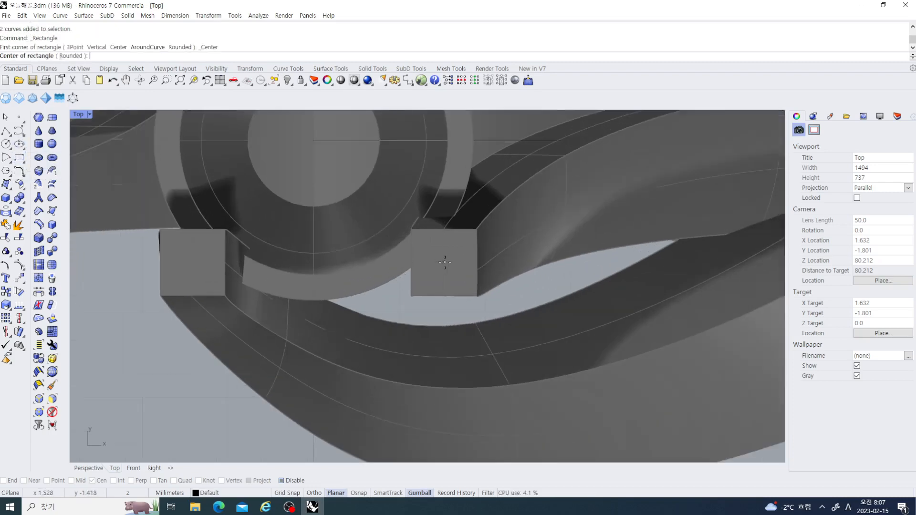
click(445, 261)
scroll(445, 298, up, 3)
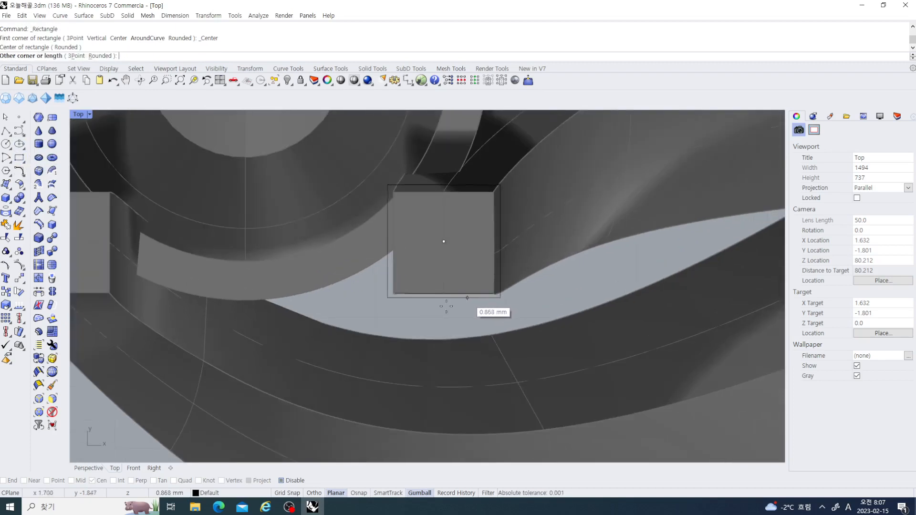
click(415, 293)
scroll(414, 295, down, 2)
scroll(414, 295, down, 5)
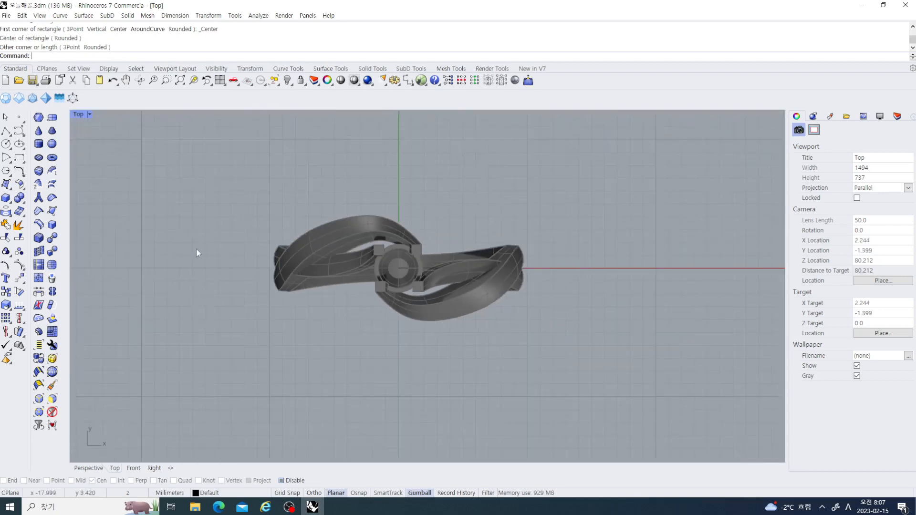
Step: Raise the prong square vertically in the Front view until it sits level with the top of the prongs
double_click(77, 114)
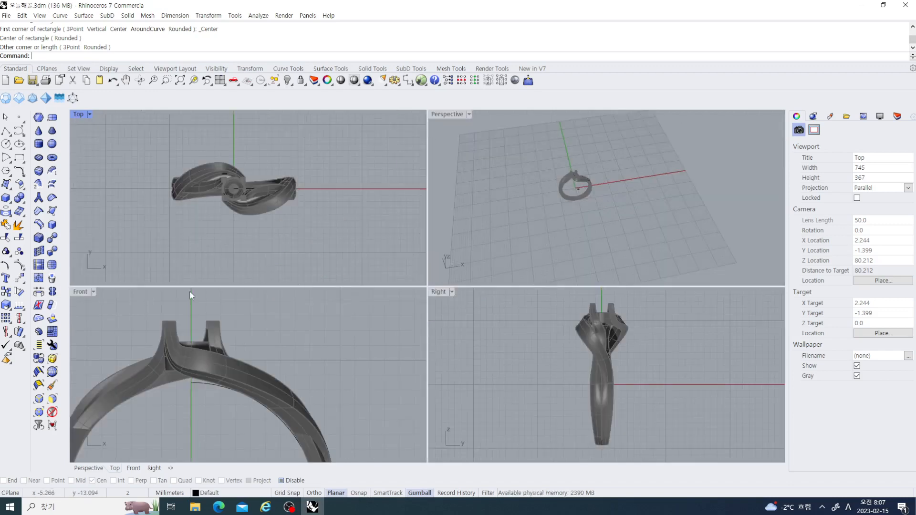
click(275, 358)
click(269, 434)
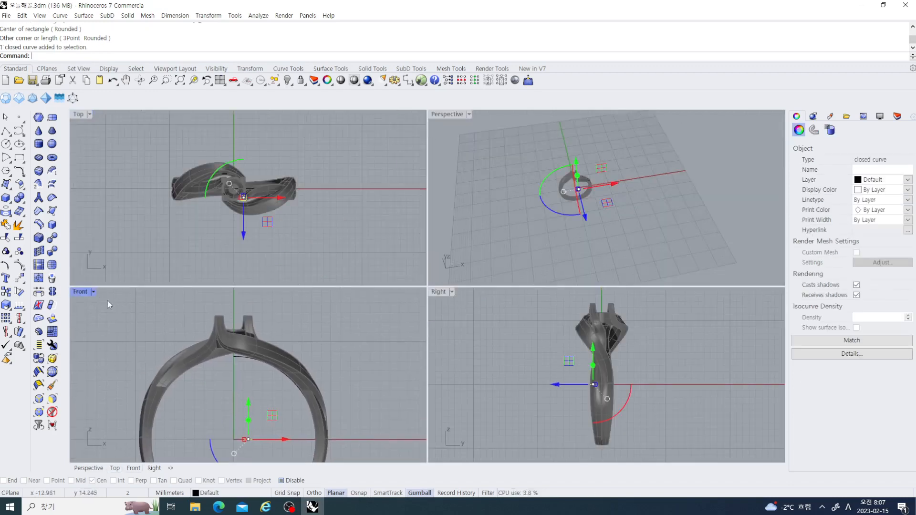
double_click(82, 292)
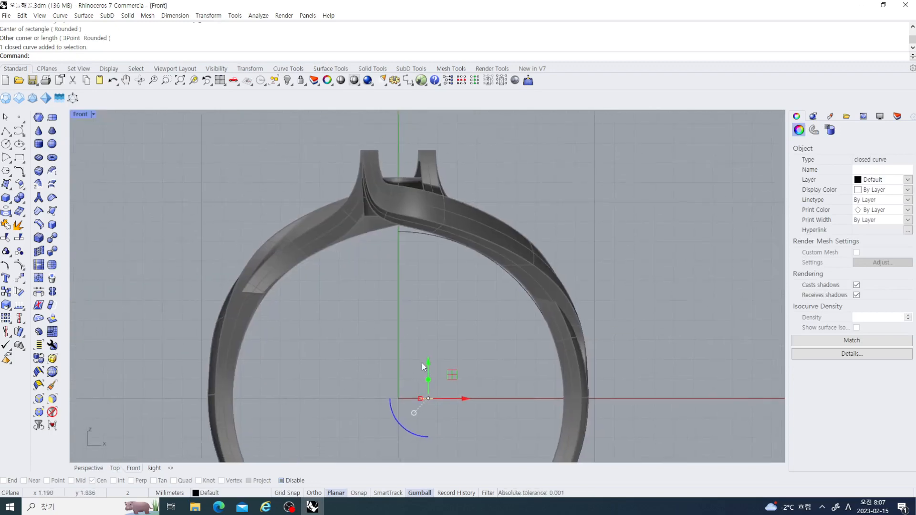
drag(428, 361, 453, 157)
right_drag(456, 219, 442, 307)
scroll(420, 281, up, 4)
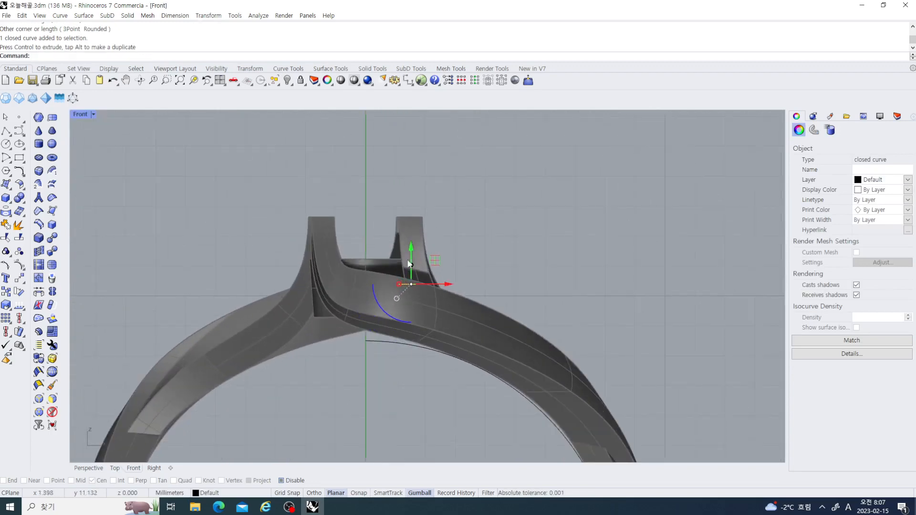
drag(410, 245, 423, 187)
drag(422, 179, 422, 178)
Step: Mirror a copy of the prong square across the vertical axis through the origin (0) in the Top view, onto the lower-left prong
double_click(85, 115)
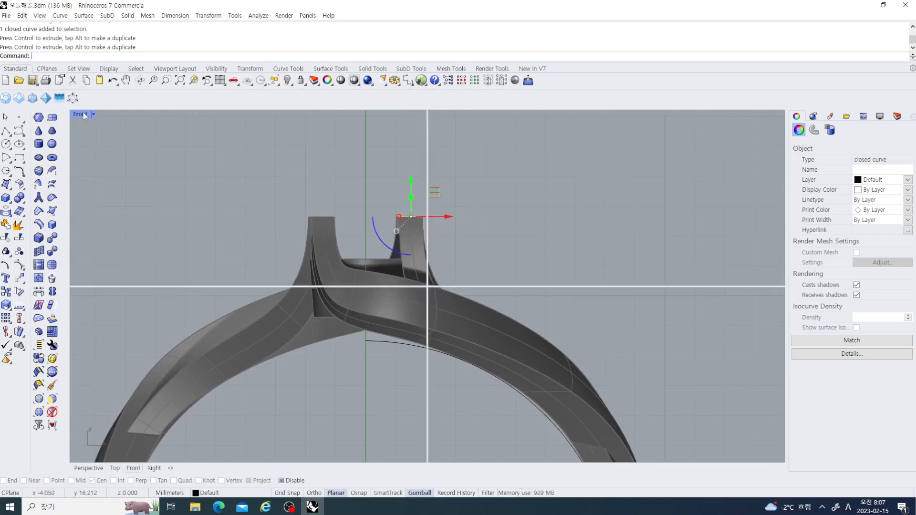
scroll(270, 214, up, 5)
scroll(259, 219, up, 2)
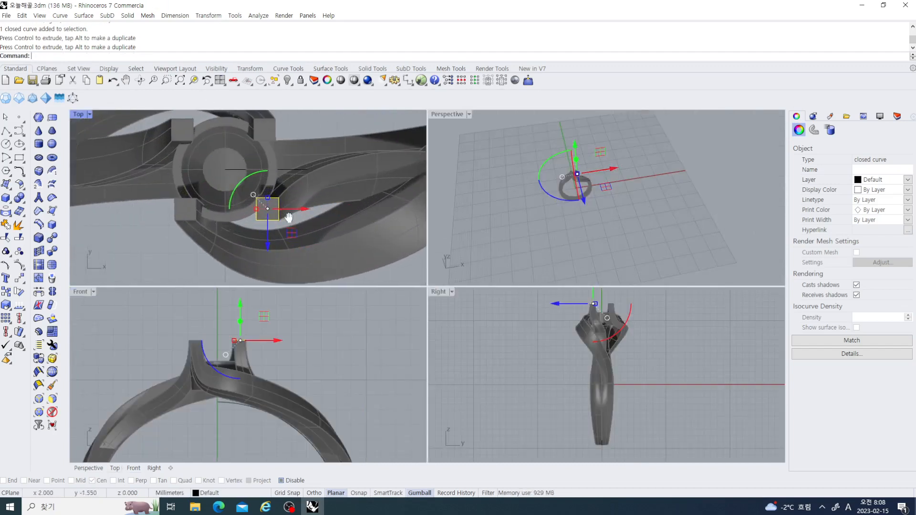
scroll(249, 215, down, 4)
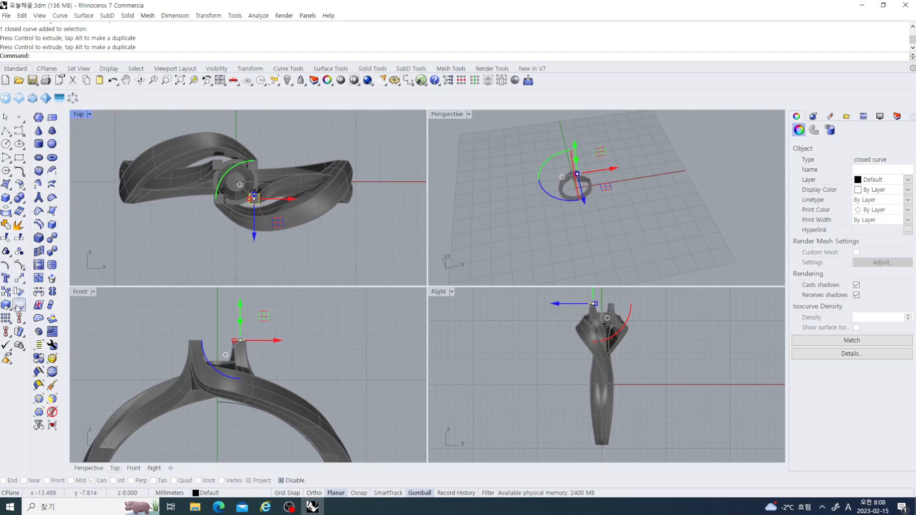
click(20, 279)
click(34, 309)
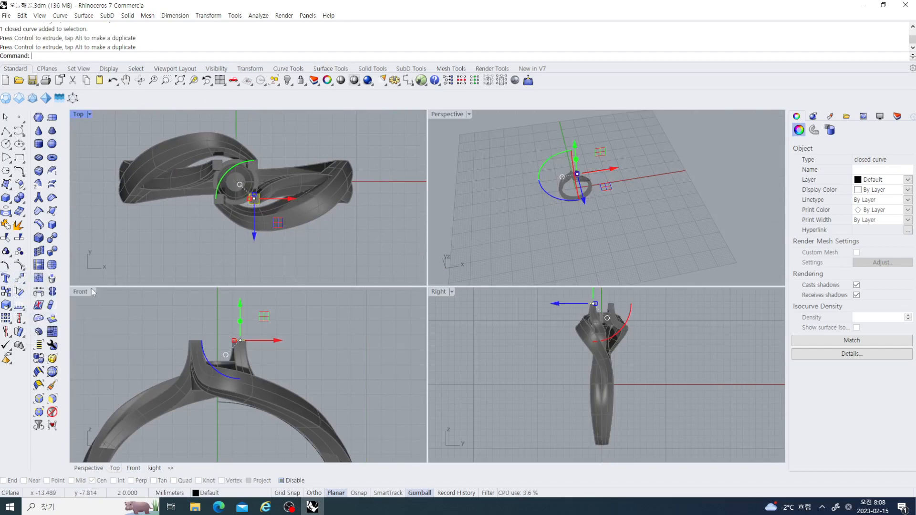
scroll(211, 266, down, 2)
text(0)
key(Return)
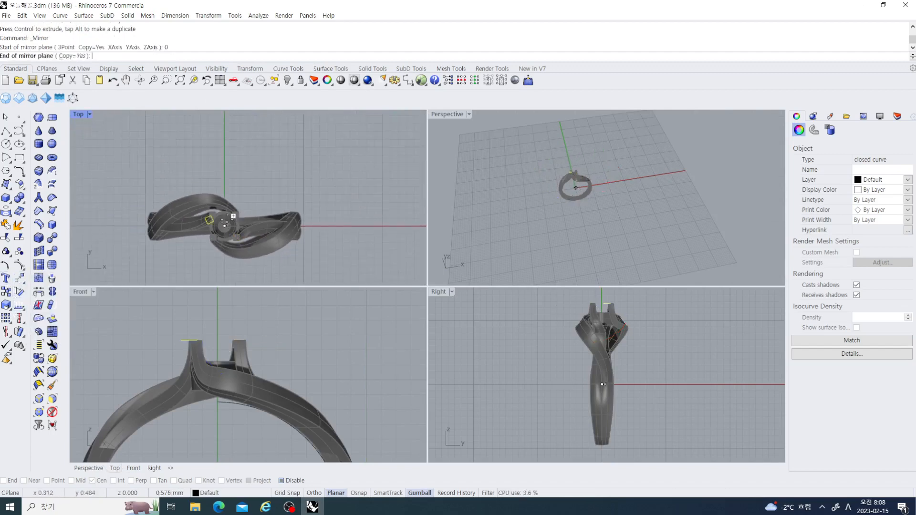
shift+click(246, 145)
scroll(270, 239, up, 6)
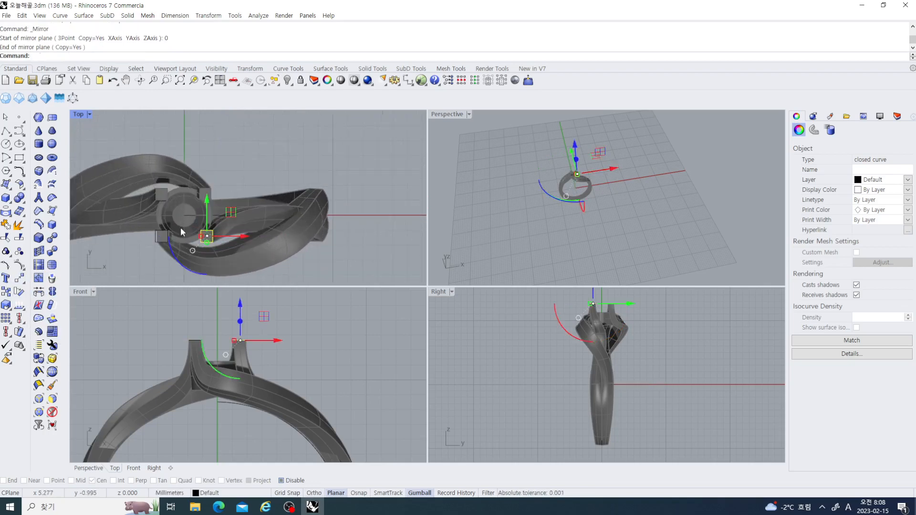
Step: Explode both prong squares into separate line segments and group all the segments
shift+click(157, 241)
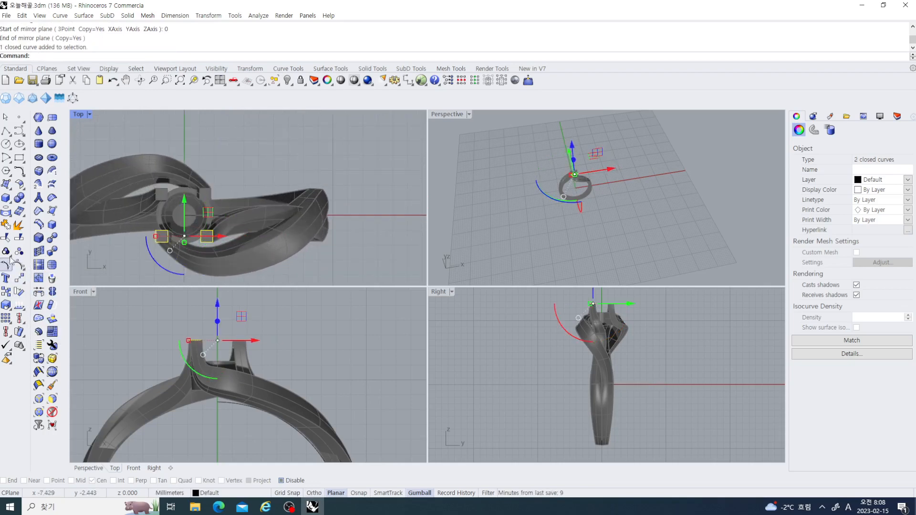
click(18, 225)
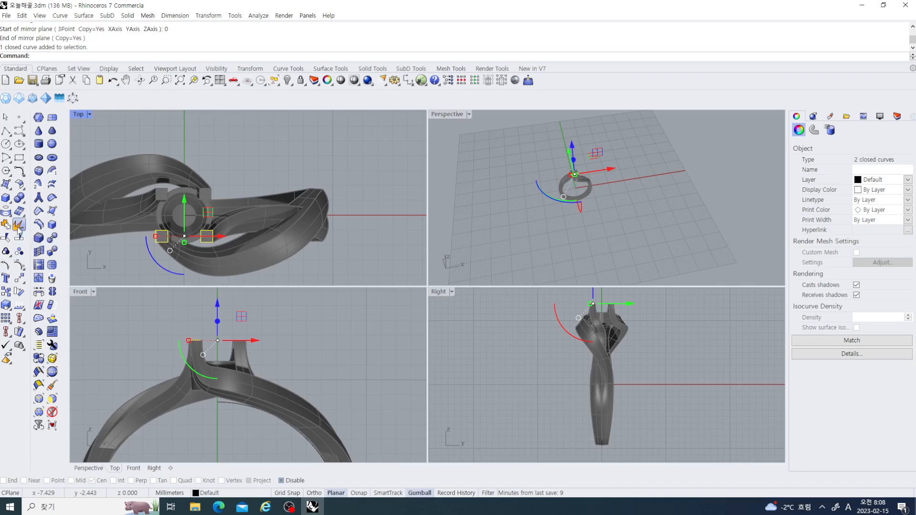
click(7, 252)
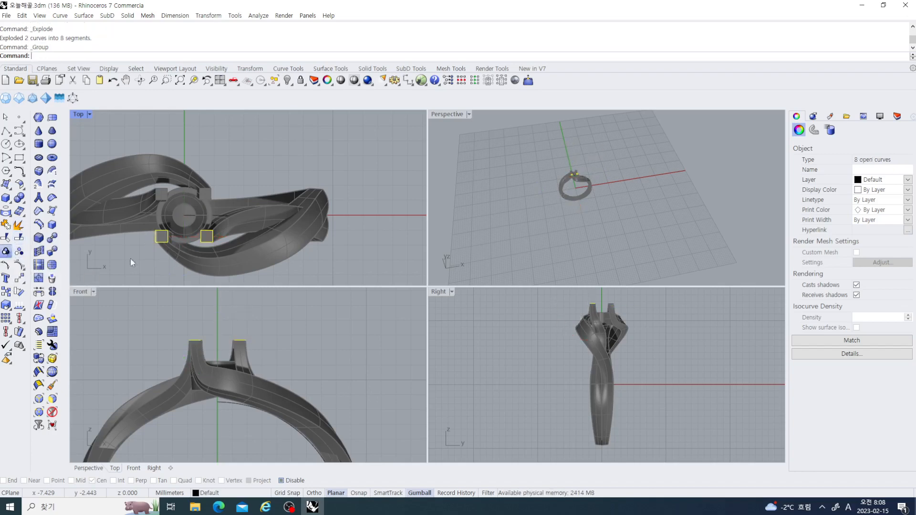
click(620, 191)
scroll(619, 191, down, 4)
right_drag(619, 191, 581, 232)
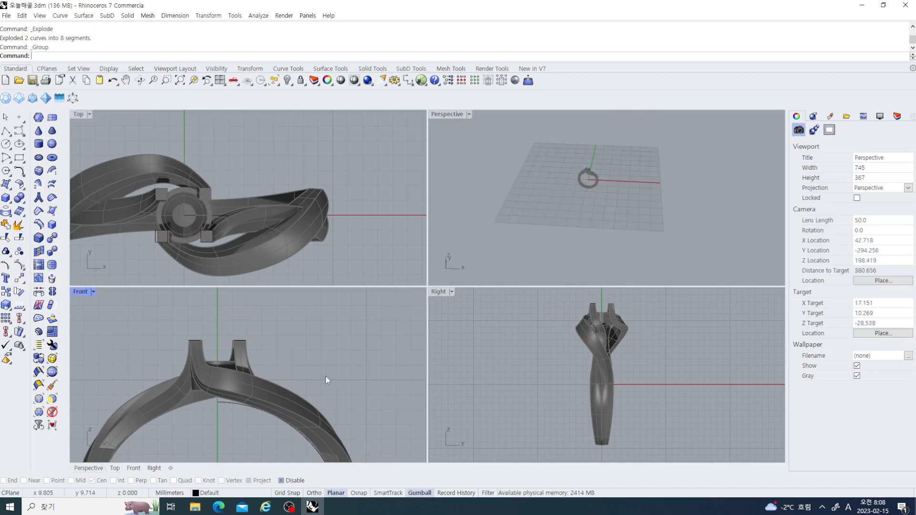
Step: Unlock the two reference ring solids, the band and the centre setting, and group them together
right_drag(326, 377, 298, 383)
scroll(298, 384, down, 4)
double_click(82, 292)
scroll(373, 243, up, 3)
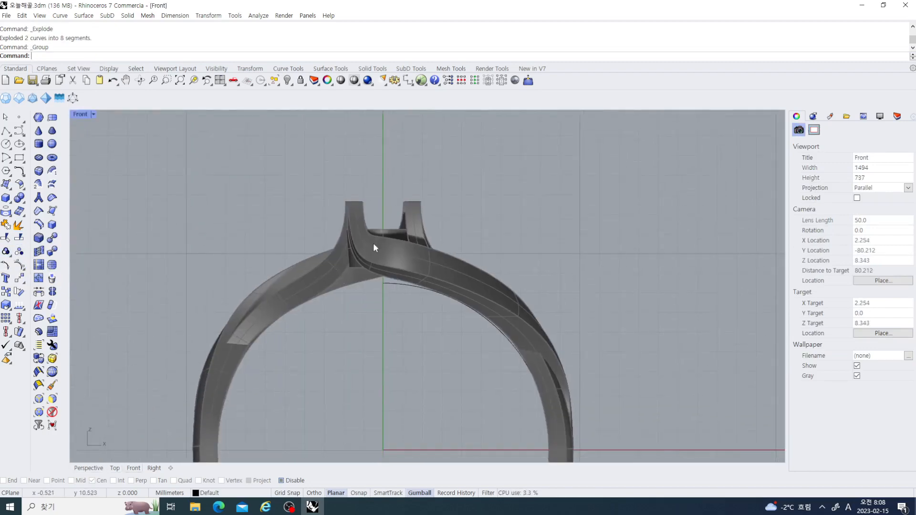
scroll(388, 310, down, 5)
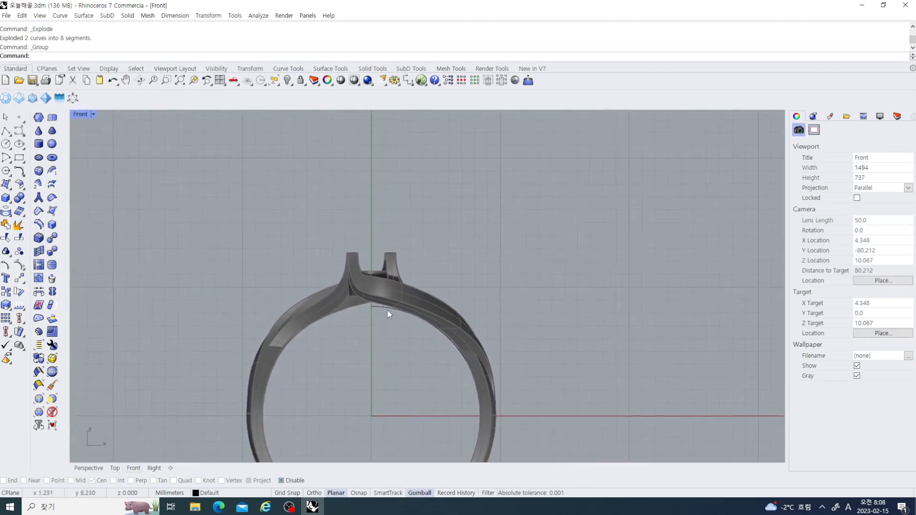
right_click(300, 81)
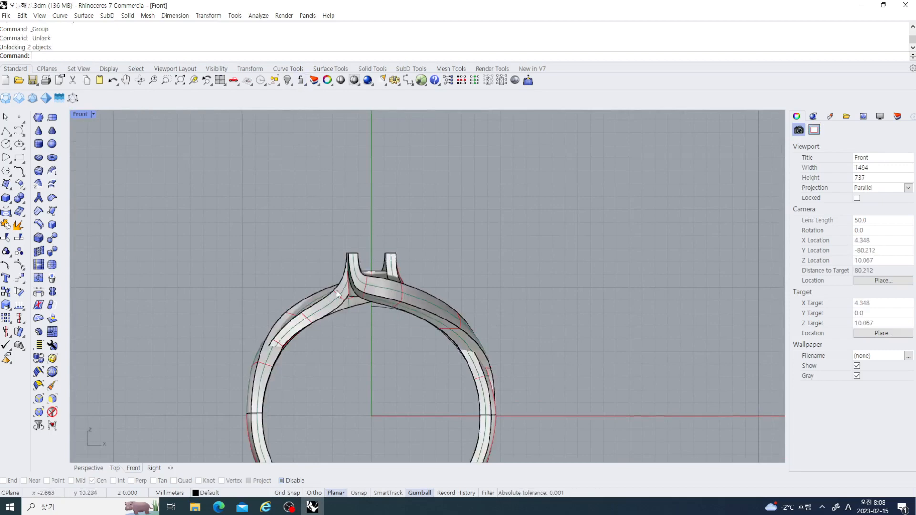
click(325, 313)
scroll(370, 255, up, 3)
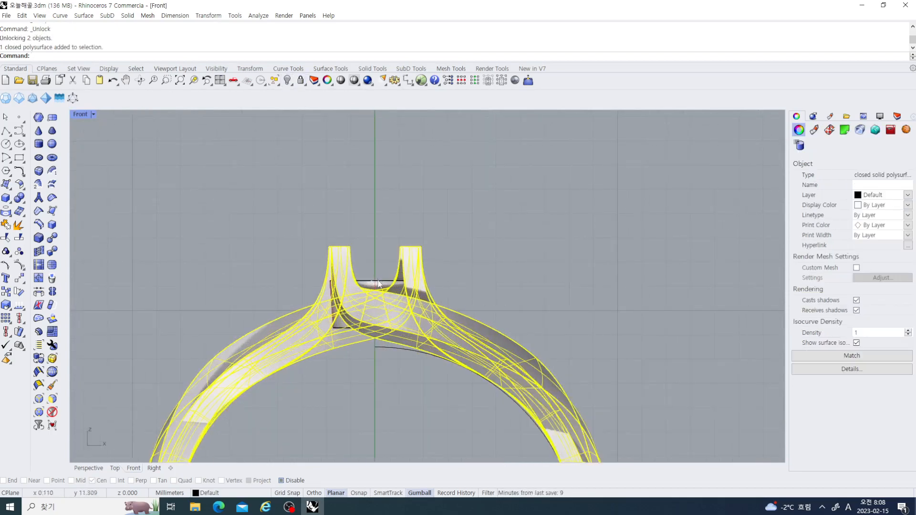
shift+click(374, 284)
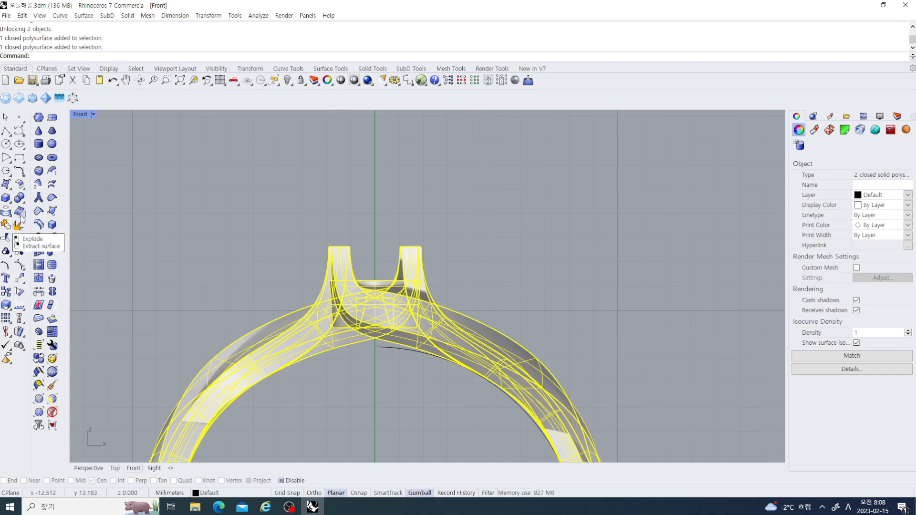
click(5, 253)
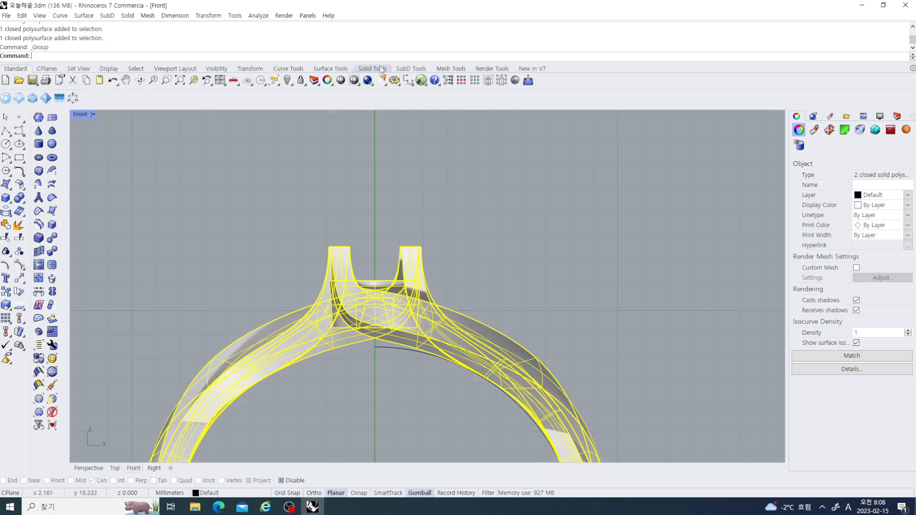
Step: Try hiding the grouped reference ring so only the guide curves and prong squares are displayed
click(286, 81)
scroll(379, 266, down, 5)
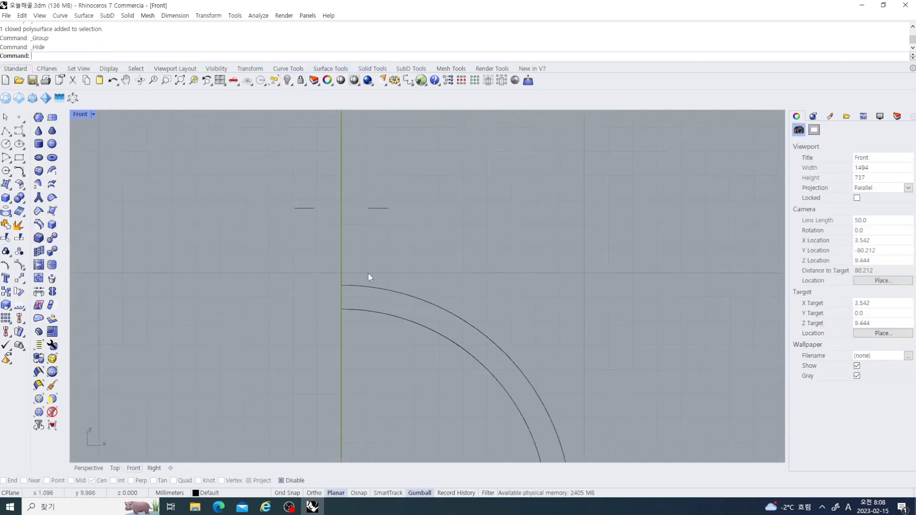
key(ctrl+z)
scroll(363, 263, up, 3)
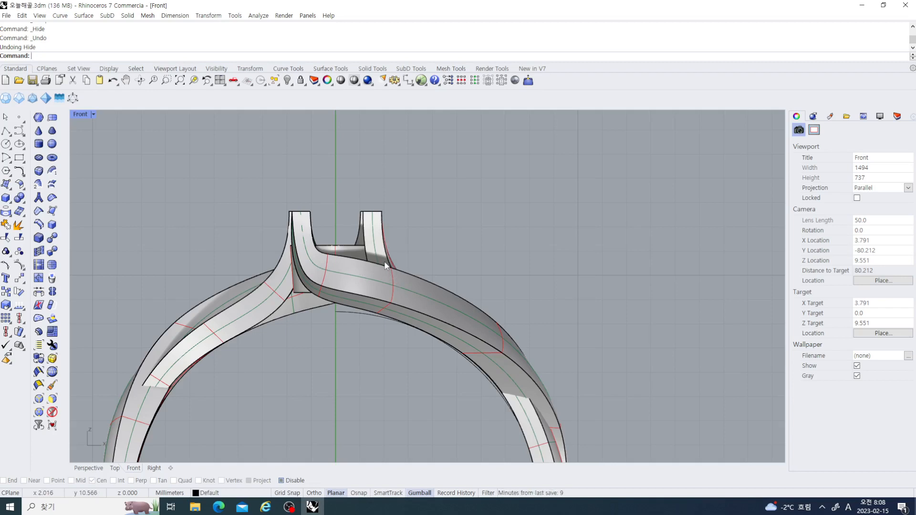
key(ctrl+y)
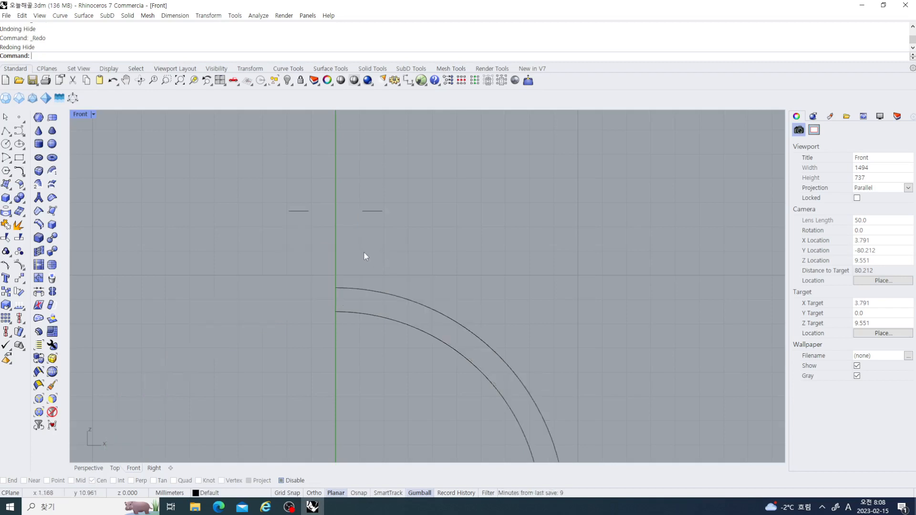
scroll(364, 251, down, 5)
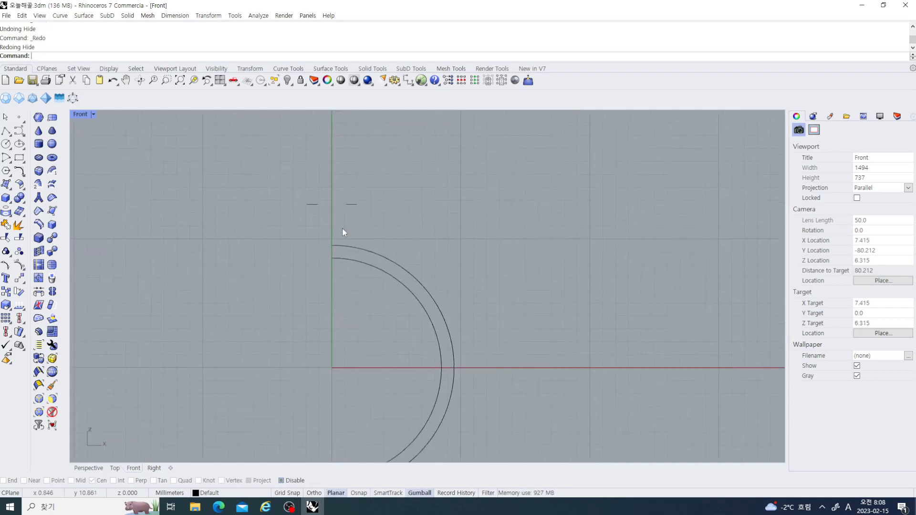
double_click(82, 114)
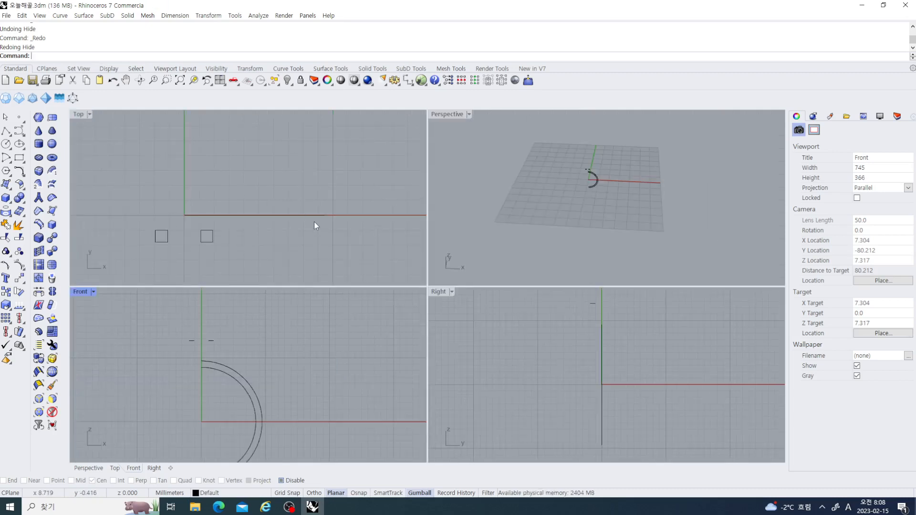
key(ctrl+z)
Step: Move the grouped reference ring about 23.7 mm along positive X in the Front view, clear of the guide curves
right_drag(239, 263, 270, 281)
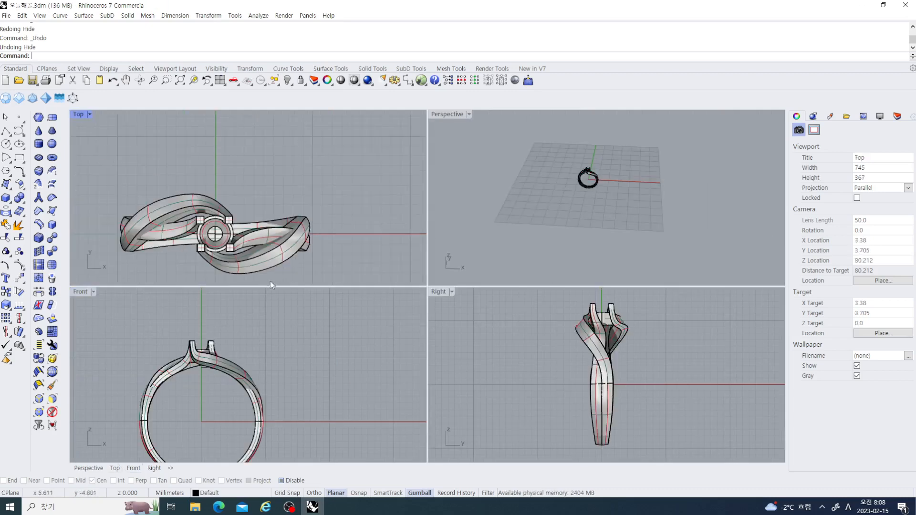
click(239, 257)
scroll(245, 372, down, 3)
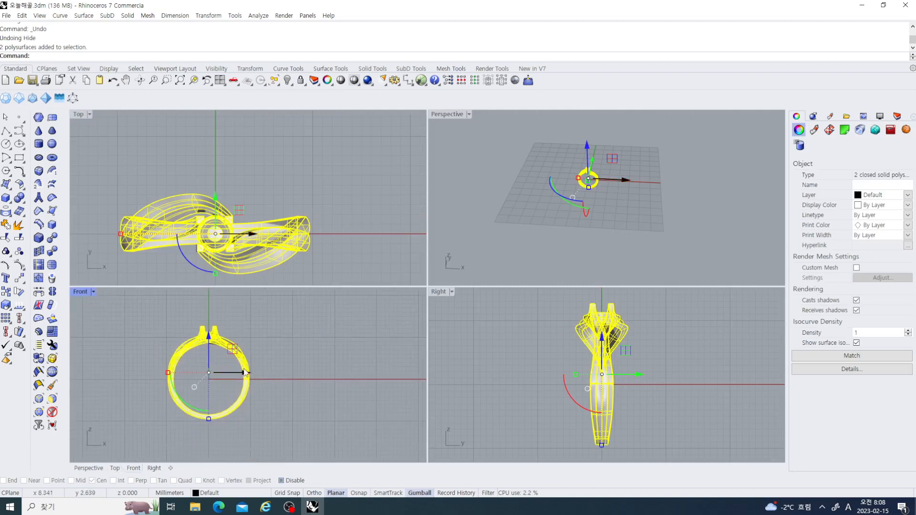
drag(244, 372, 346, 386)
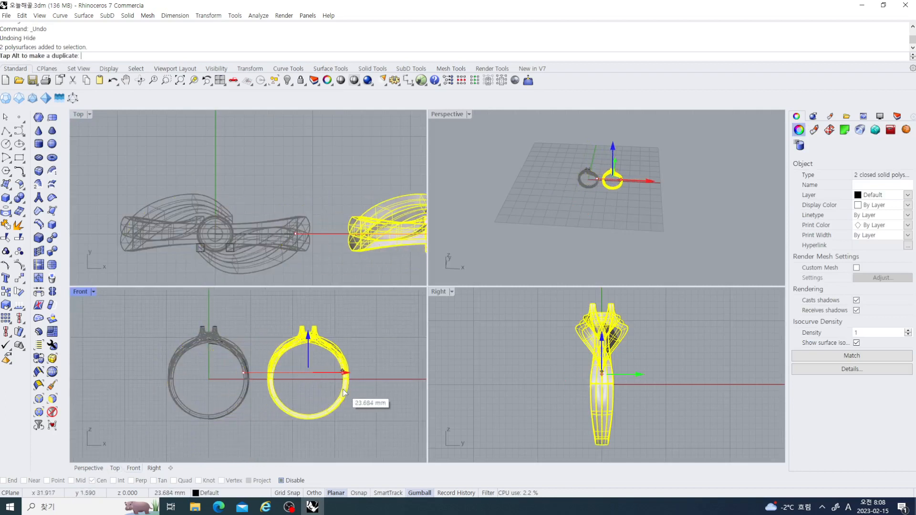
click(245, 420)
right_drag(245, 420, 261, 422)
double_click(80, 293)
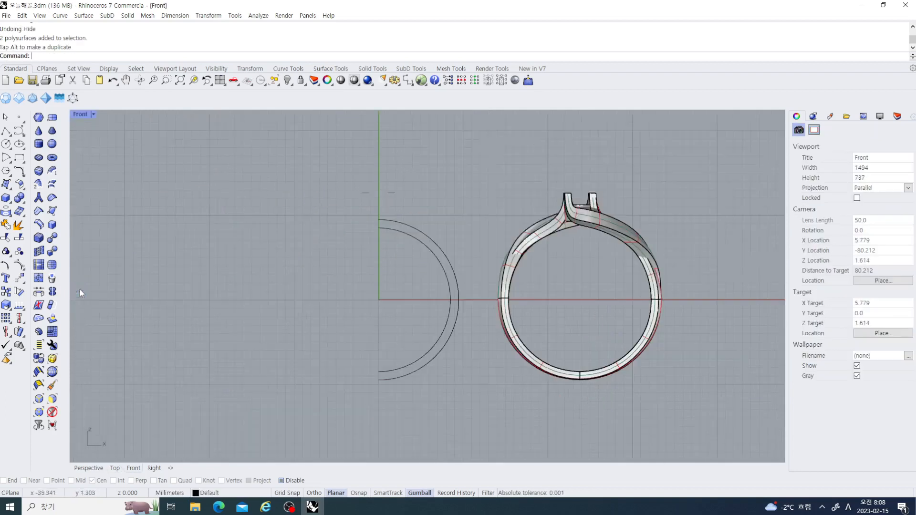
Step: Show the control points of both upper quarter arcs and pull their top end points up and across toward the right-hand prong square
scroll(569, 272, up, 4)
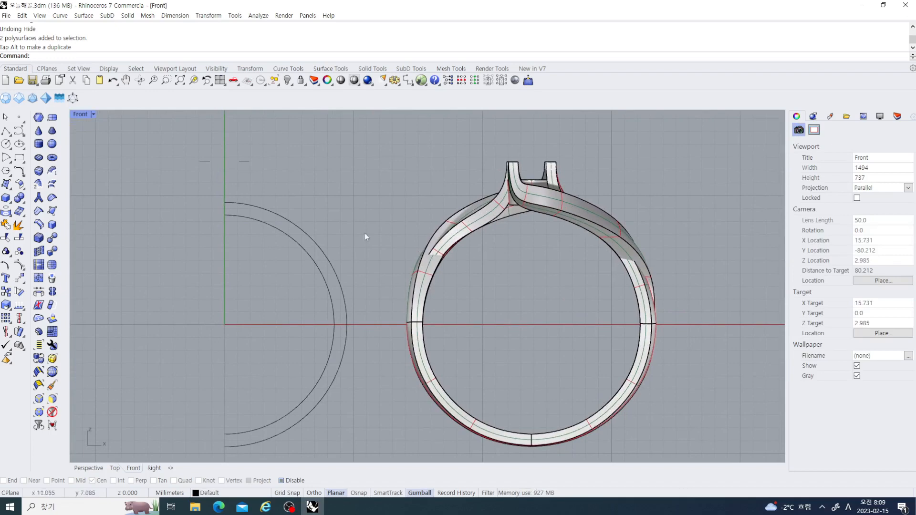
scroll(277, 240, up, 3)
click(210, 244)
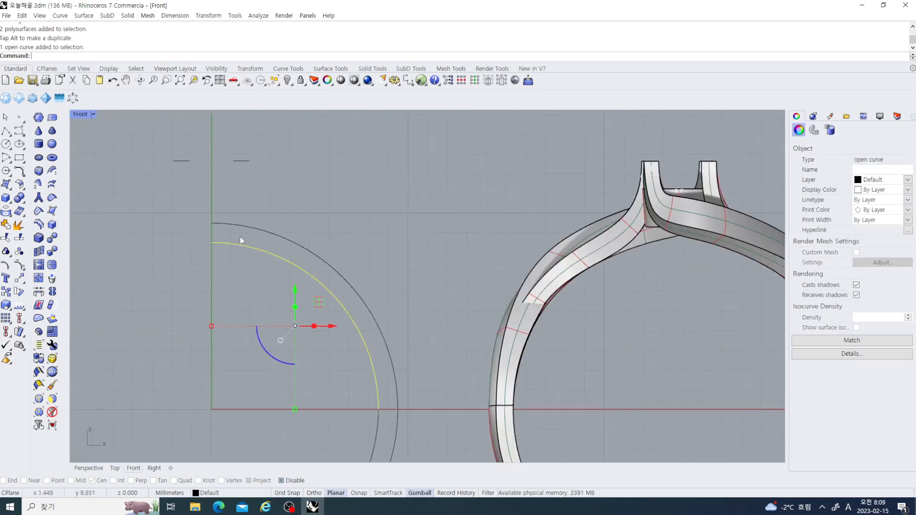
shift+click(235, 226)
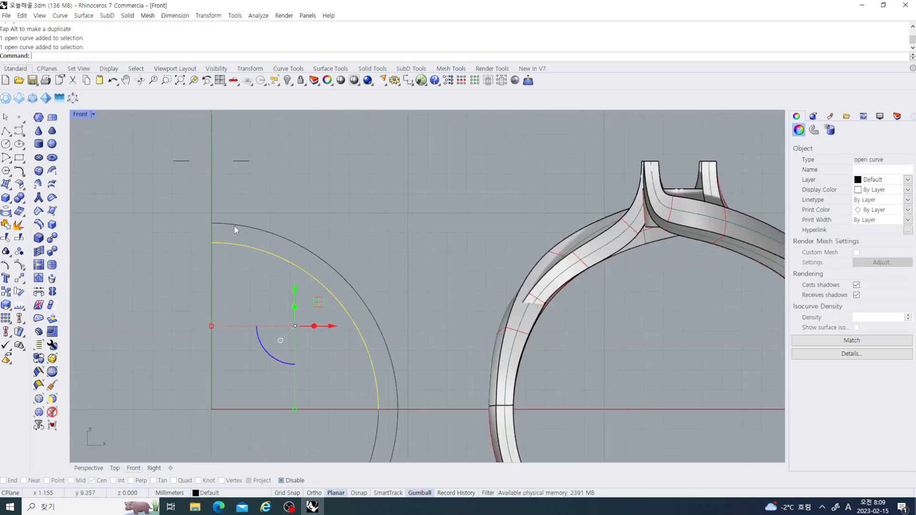
click(19, 265)
drag(190, 209, 216, 262)
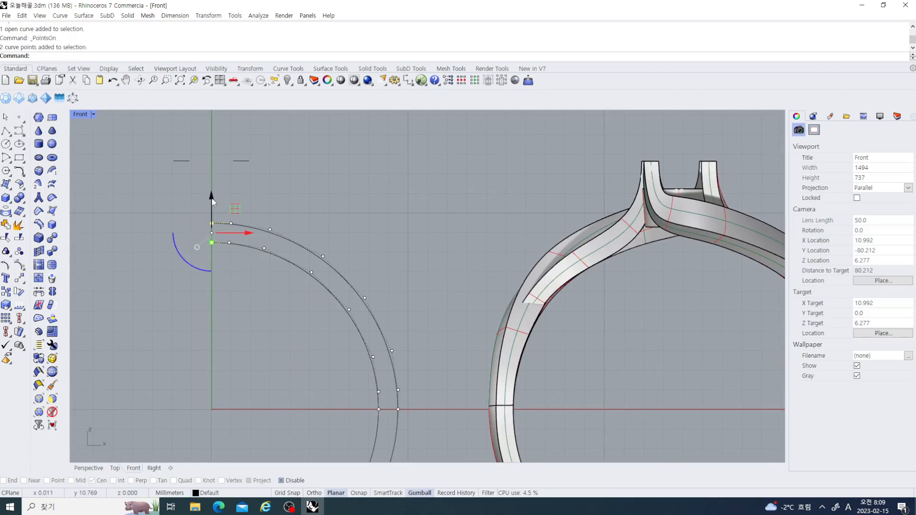
drag(212, 199, 277, 198)
scroll(242, 204, up, 5)
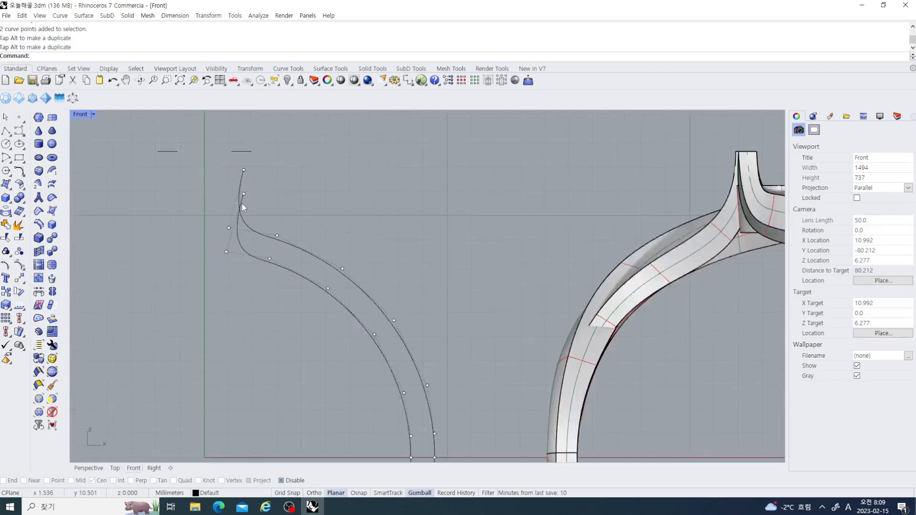
Step: Enable only the End object snap and snap the inner guide curve's top point to the inner corner of the right-hand prong square
click(246, 191)
right_drag(246, 191, 258, 248)
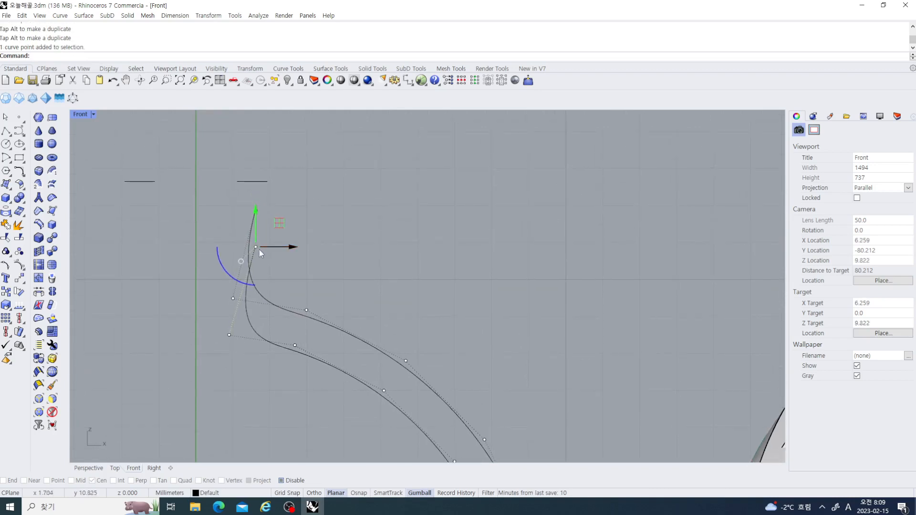
click(281, 481)
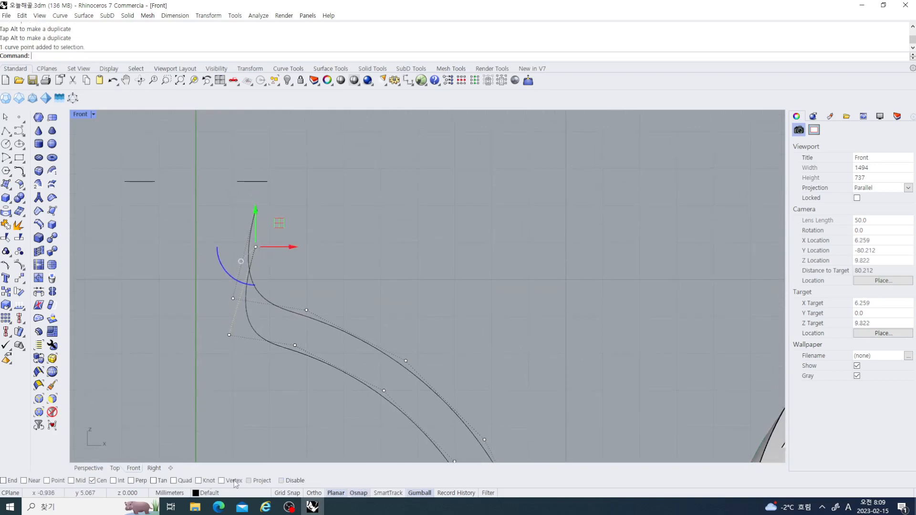
right_click(11, 481)
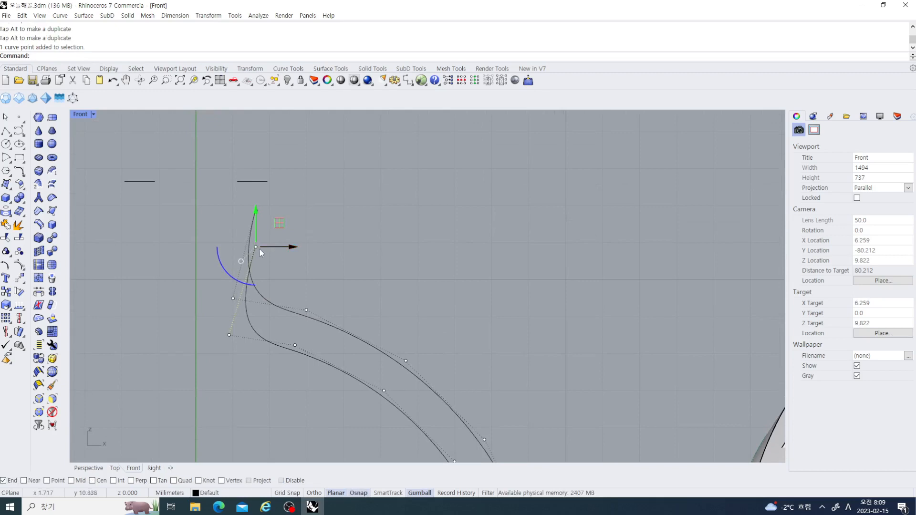
drag(258, 249, 237, 182)
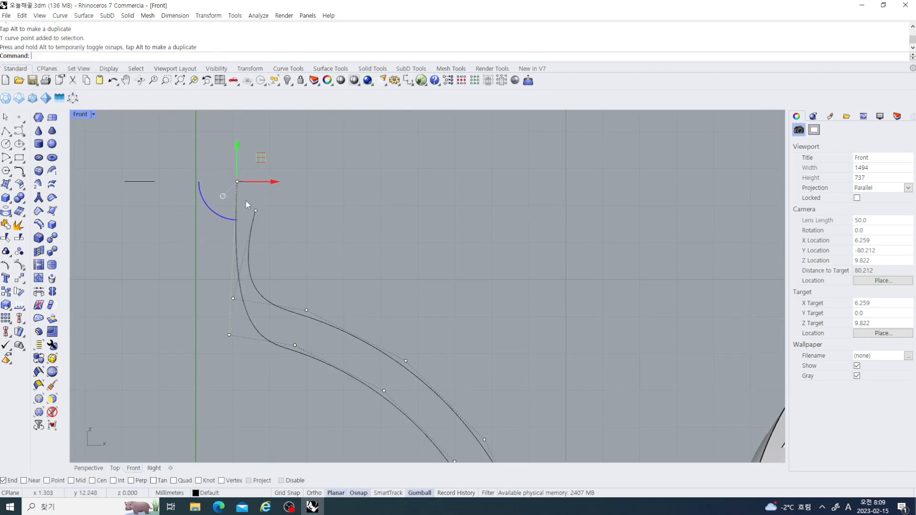
Step: Snap the outer guide curve's top point to the prong square's outer corner and shift its second control point roughly beneath it
click(308, 258)
click(233, 298)
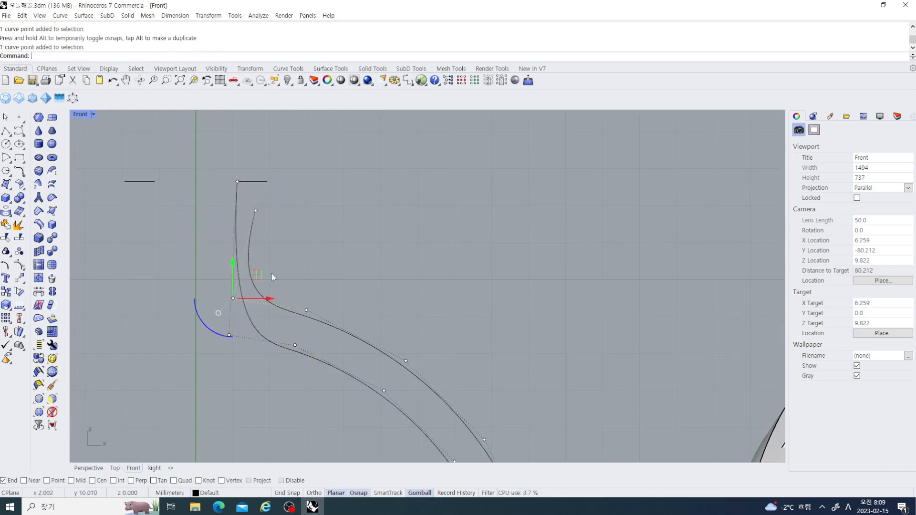
click(262, 210)
drag(262, 210, 293, 201)
click(295, 246)
scroll(296, 259, down, 4)
scroll(268, 256, up, 6)
drag(195, 263, 314, 293)
click(334, 288)
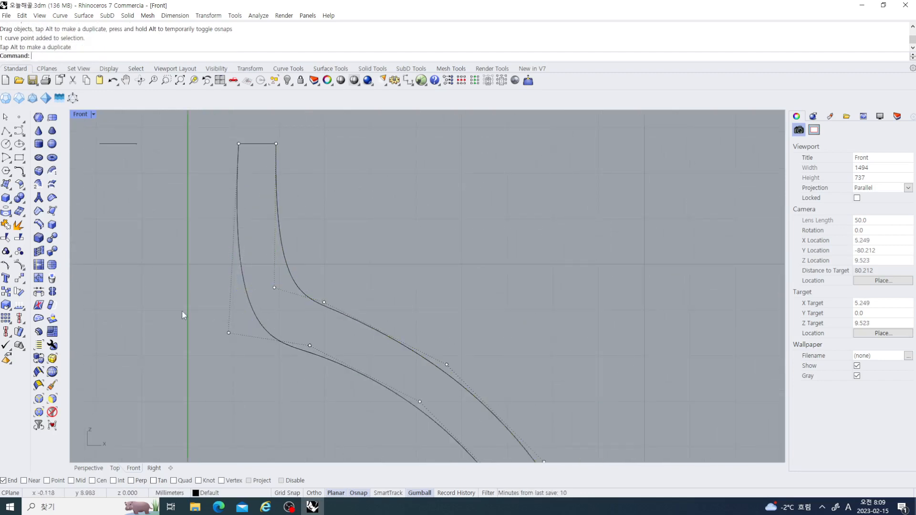
Step: Align the inner guide curve's second control point in X only with the curve's top end point using Set Points
drag(182, 310, 249, 358)
click(449, 83)
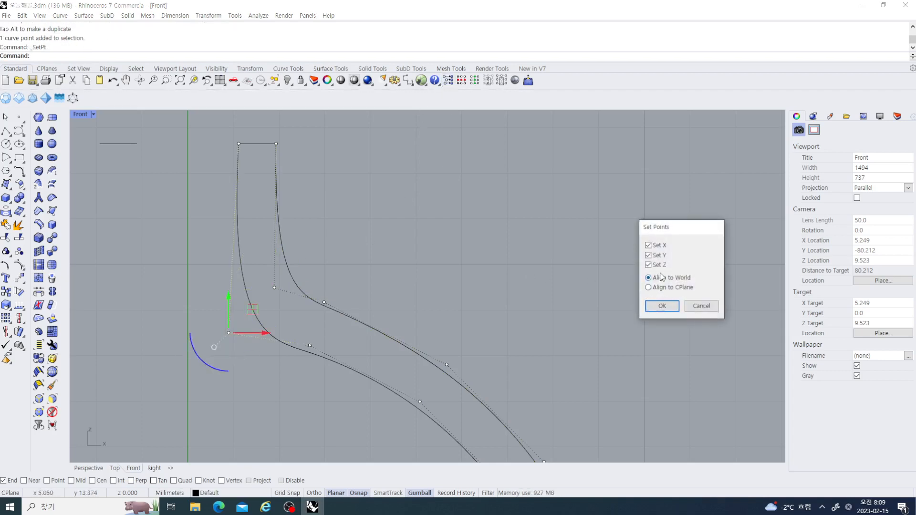
click(662, 306)
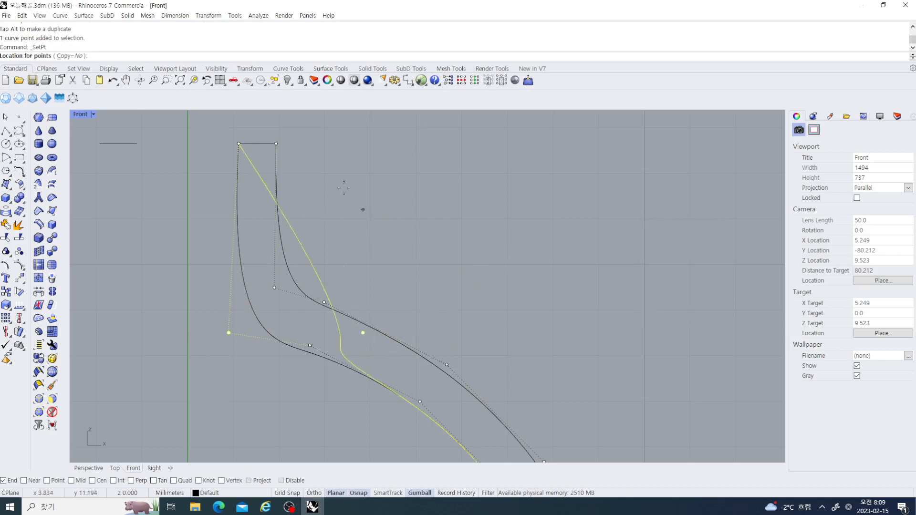
click(239, 144)
scroll(377, 232, down, 6)
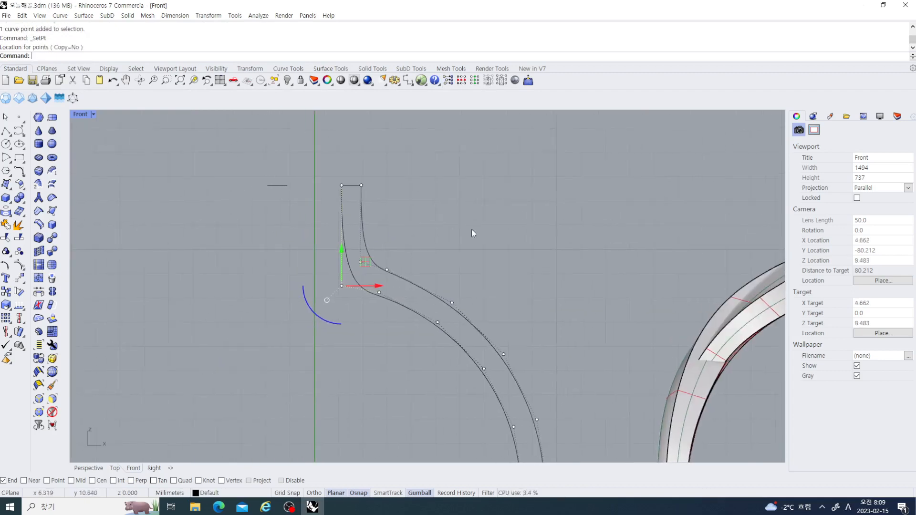
Step: Align the outer guide curve's second control point in X only with that curve's top end point using Set Points
scroll(402, 273, up, 5)
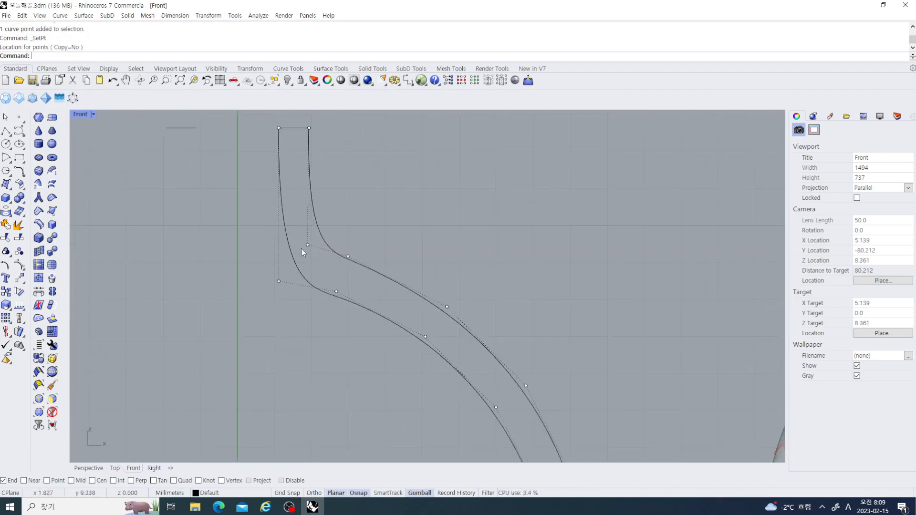
drag(237, 208, 256, 231)
drag(332, 261, 332, 260)
right_click(465, 234)
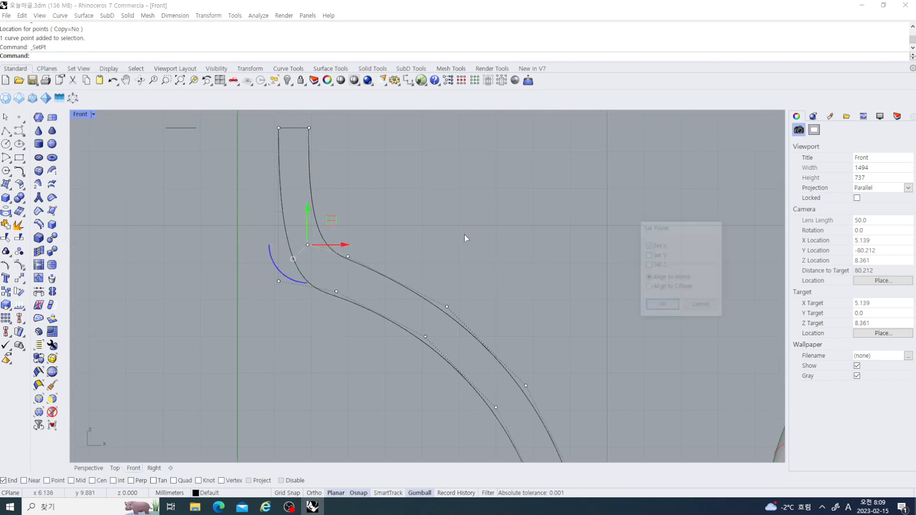
click(659, 306)
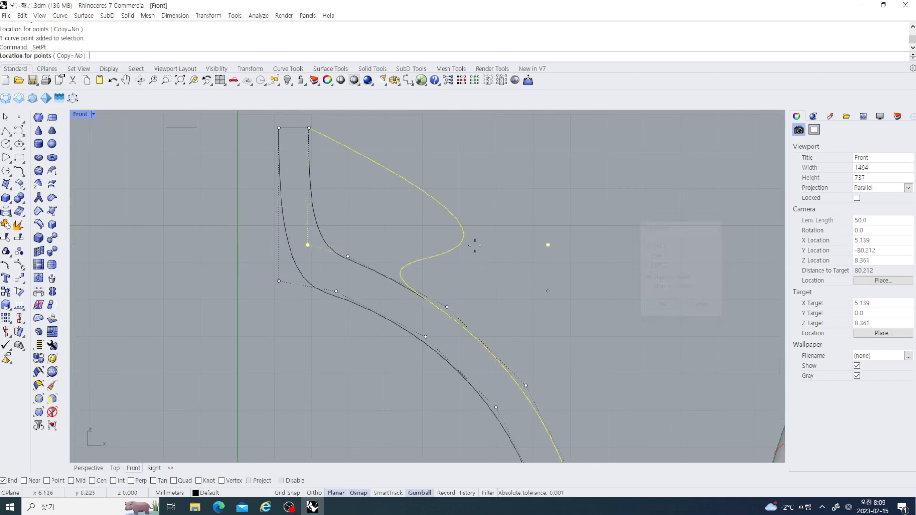
click(309, 128)
Step: Raise the second control points of both guide curves together to soften the bend below the prong, keeping them vertically aligned with the tips
drag(224, 193, 315, 313)
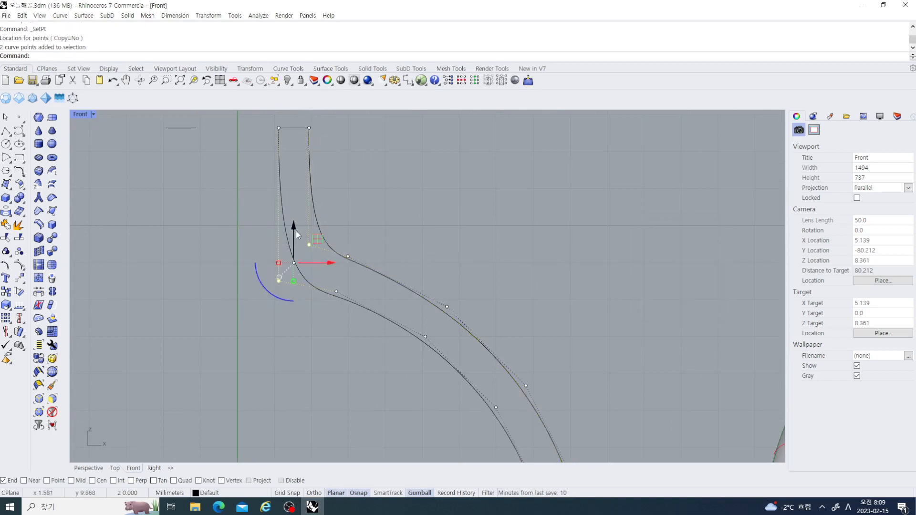
drag(296, 234, 302, 197)
click(485, 213)
scroll(392, 262, down, 6)
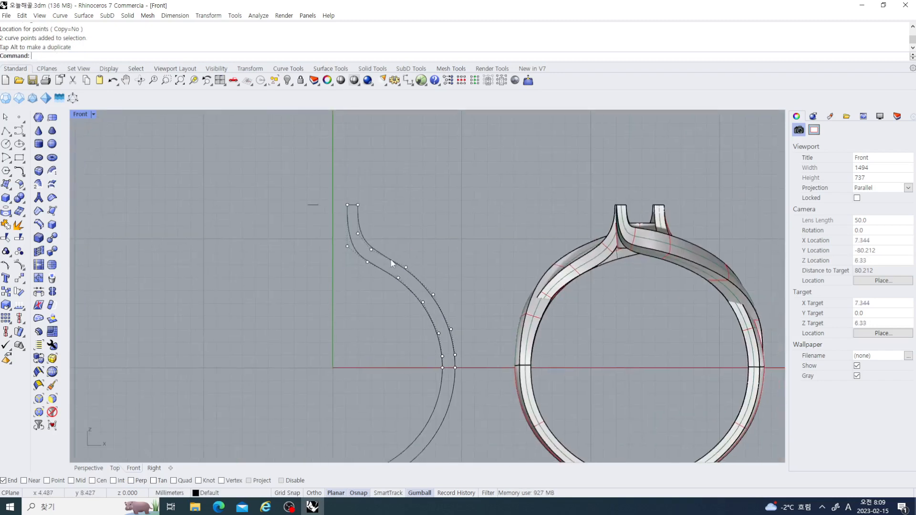
right_drag(391, 263, 352, 261)
scroll(394, 262, down, 4)
scroll(545, 319, up, 2)
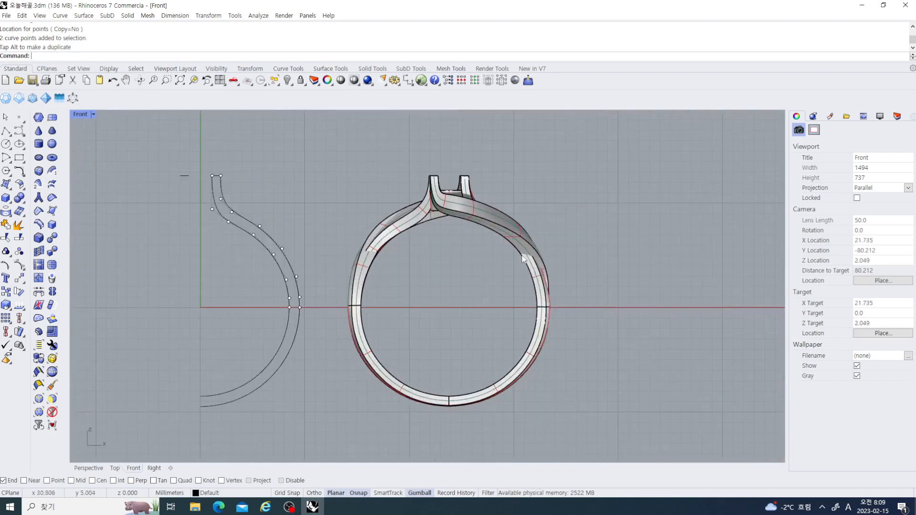
Step: Maximize the Right view and set its display mode to Wireframe
right_drag(472, 222, 497, 239)
scroll(486, 263, down, 4)
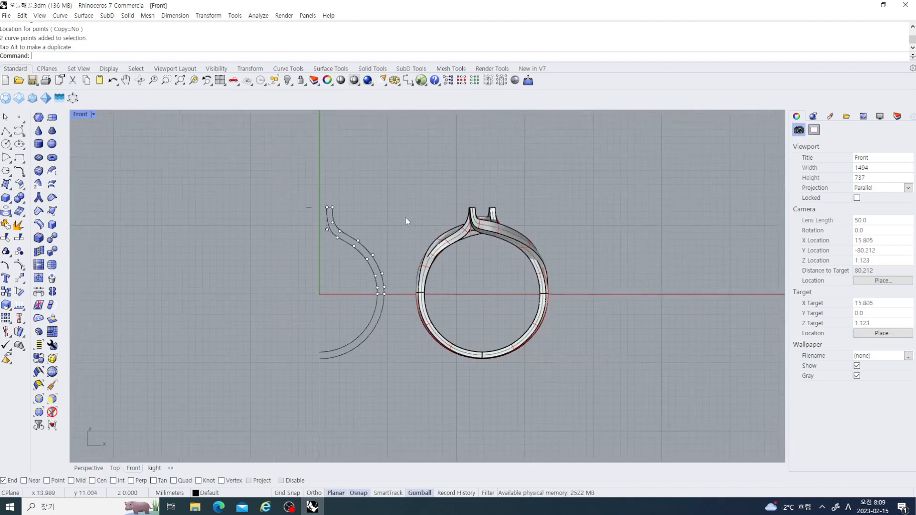
scroll(359, 225, up, 3)
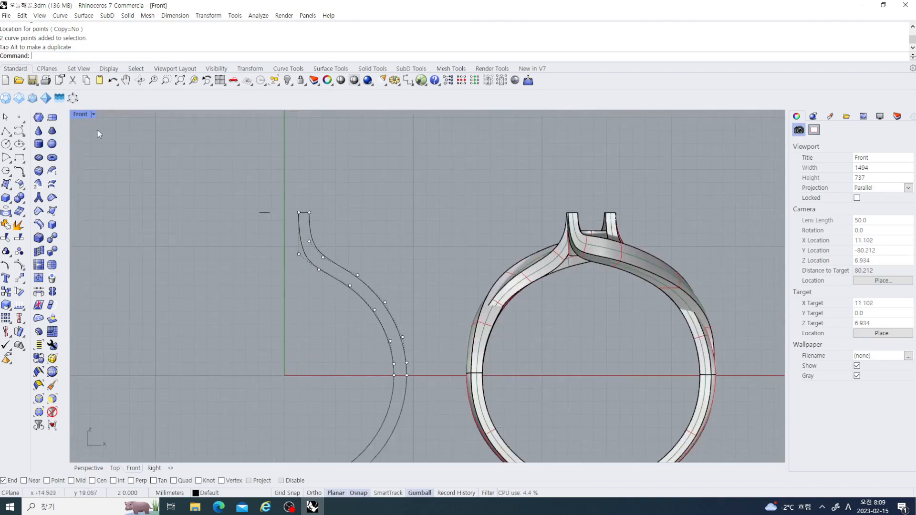
double_click(80, 114)
click(454, 355)
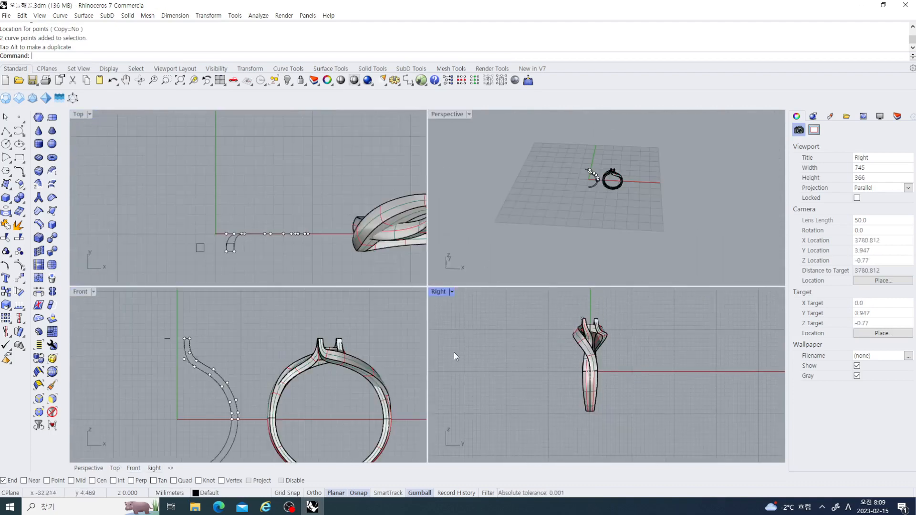
double_click(432, 291)
scroll(402, 285, up, 4)
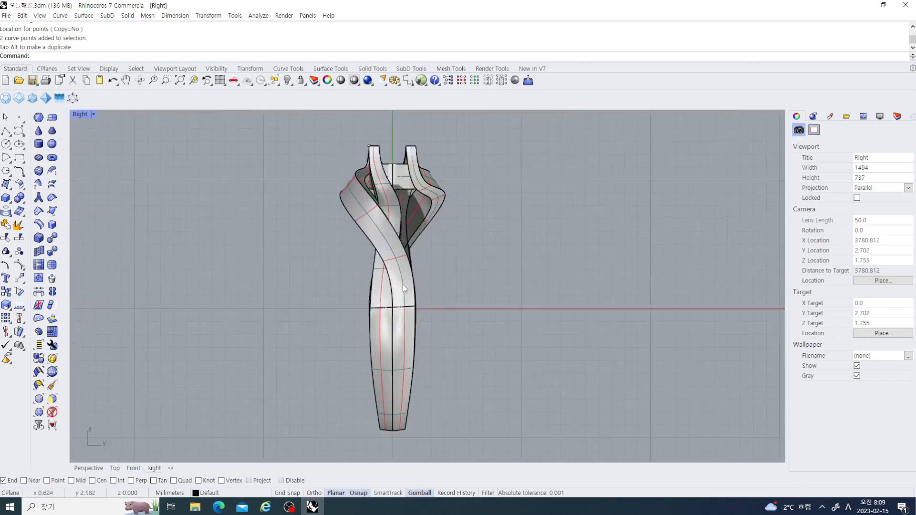
click(92, 115)
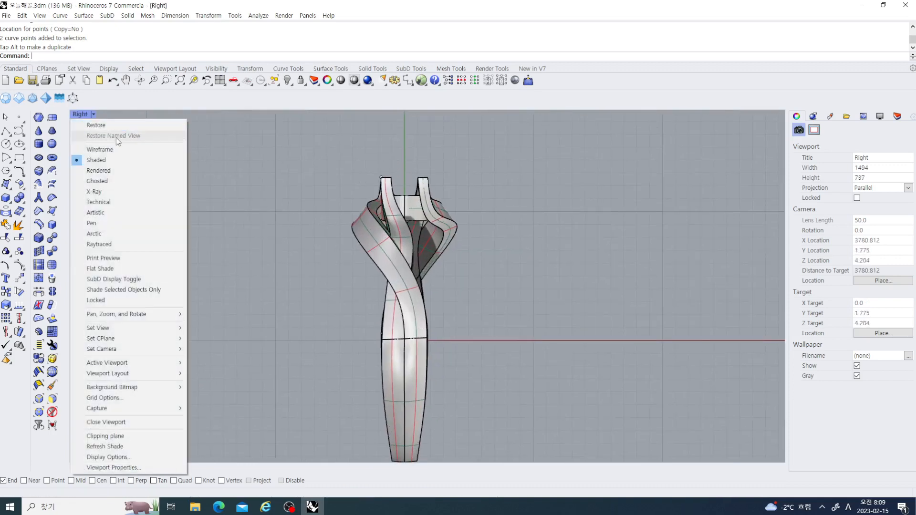
click(111, 149)
scroll(343, 274, up, 4)
mouse_move(345, 278)
right_down()
mouse_move(331, 307)
mouse_move(295, 317)
right_up()
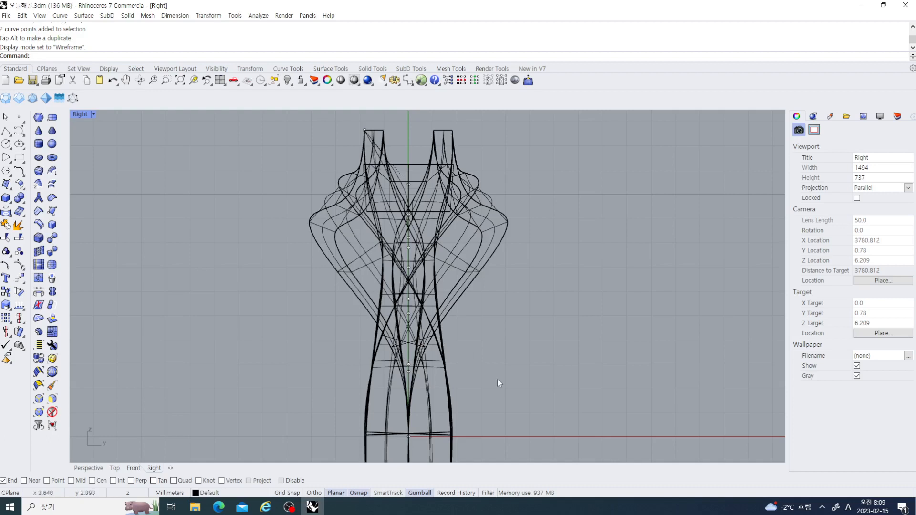
Step: Lock the two polysurfaces of the reference ring so that only the guide curves remain selectable
click(441, 365)
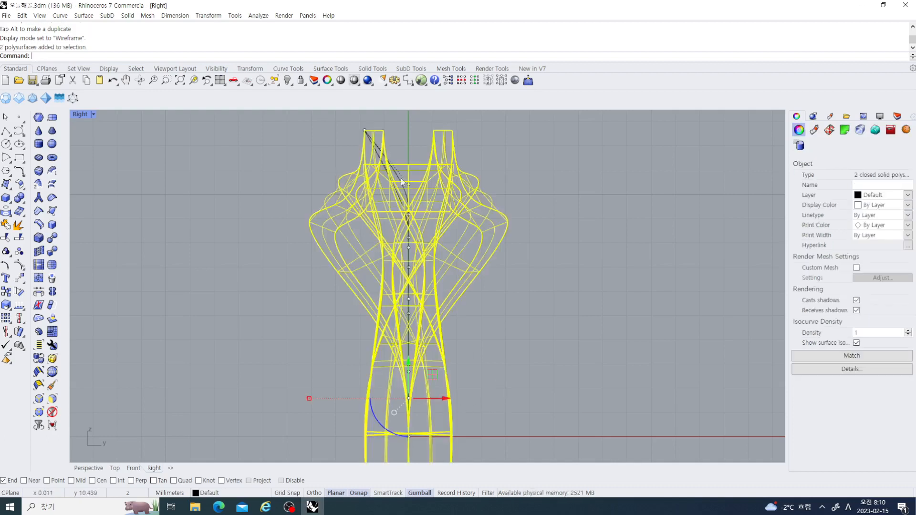
click(300, 81)
right_drag(373, 198, 371, 245)
scroll(377, 231, up, 2)
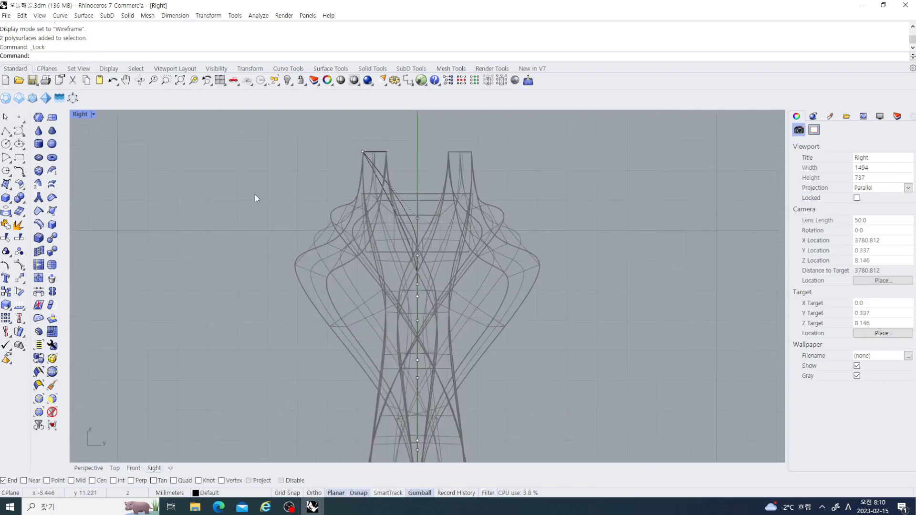
Step: Try to shift the middle control points of both guide curves sideways together from the centre axis towards the prong
drag(331, 220, 484, 301)
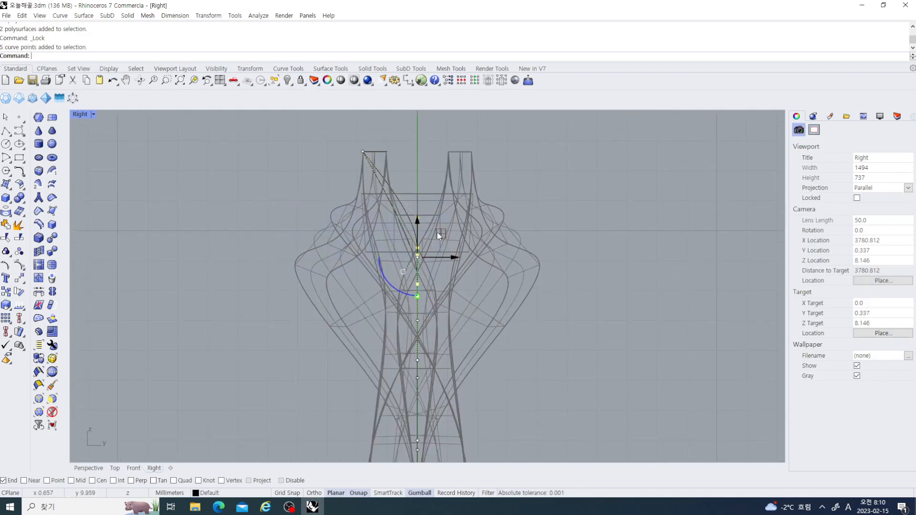
drag(437, 232, 406, 239)
click(540, 271)
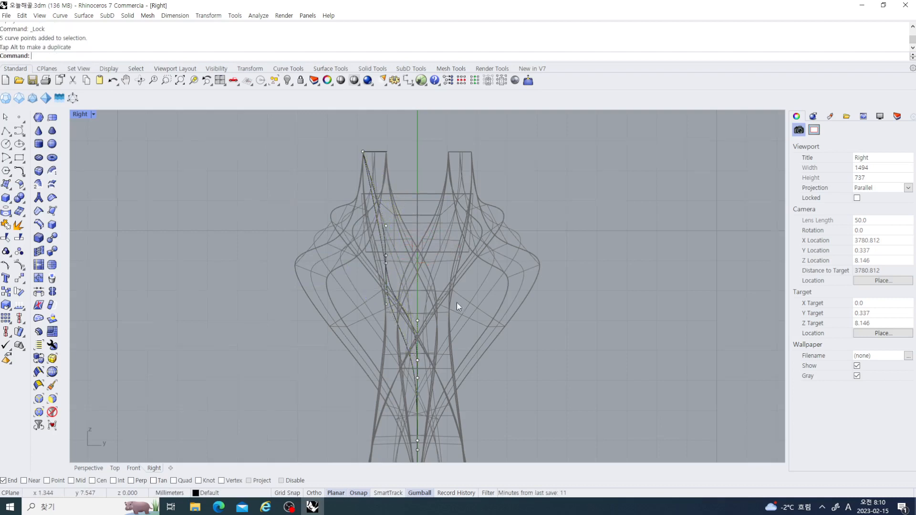
right_drag(457, 302, 443, 264)
key(ctrl+z)
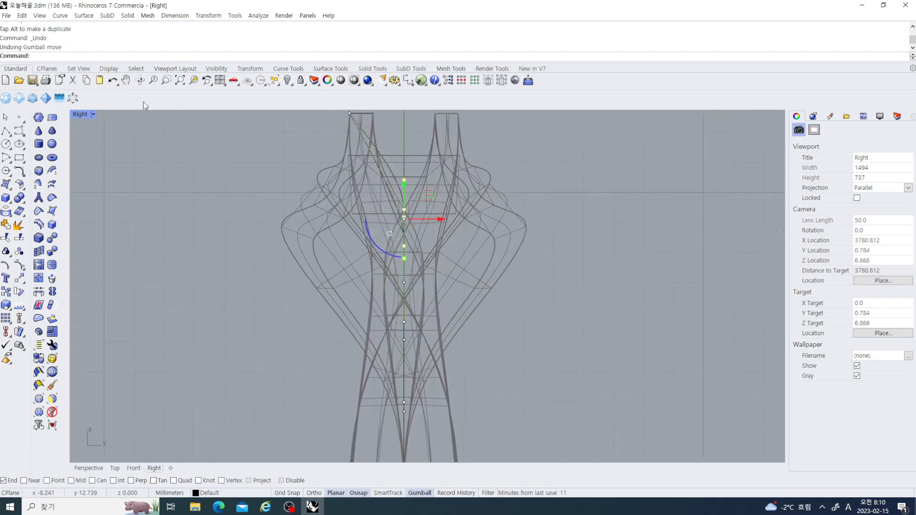
Step: Show control points on the inner guide curve only and return to the maximized Right view
key(ctrl+m)
click(666, 251)
right_drag(666, 251, 548, 235)
scroll(568, 185, up, 5)
key(Escape)
click(531, 254)
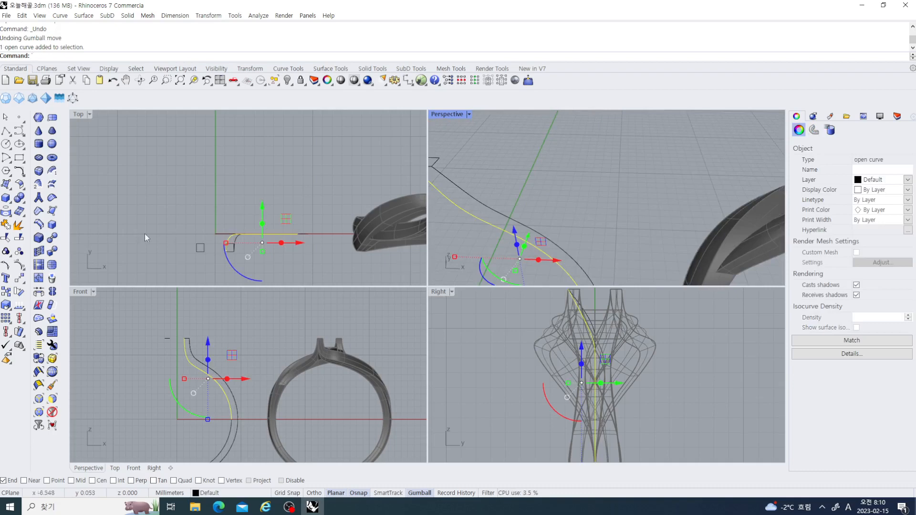
click(20, 266)
scroll(573, 363, down, 3)
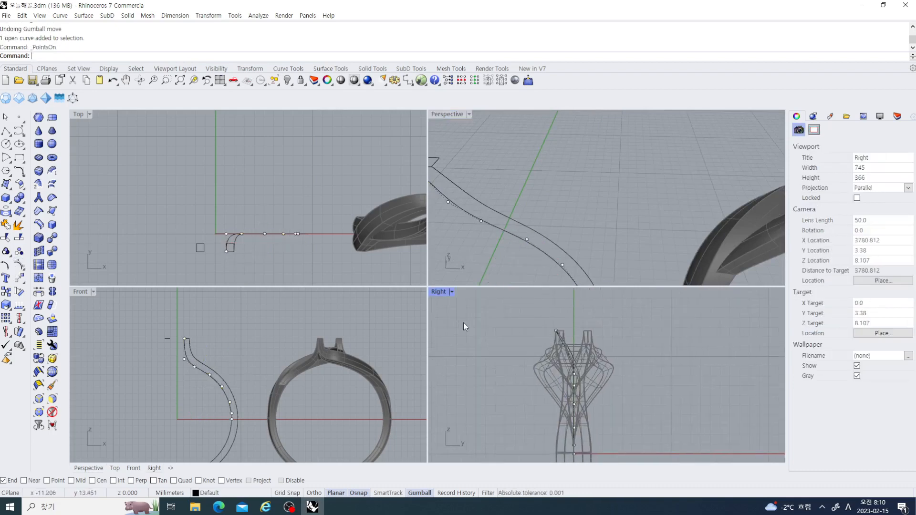
double_click(438, 293)
scroll(433, 275, up, 5)
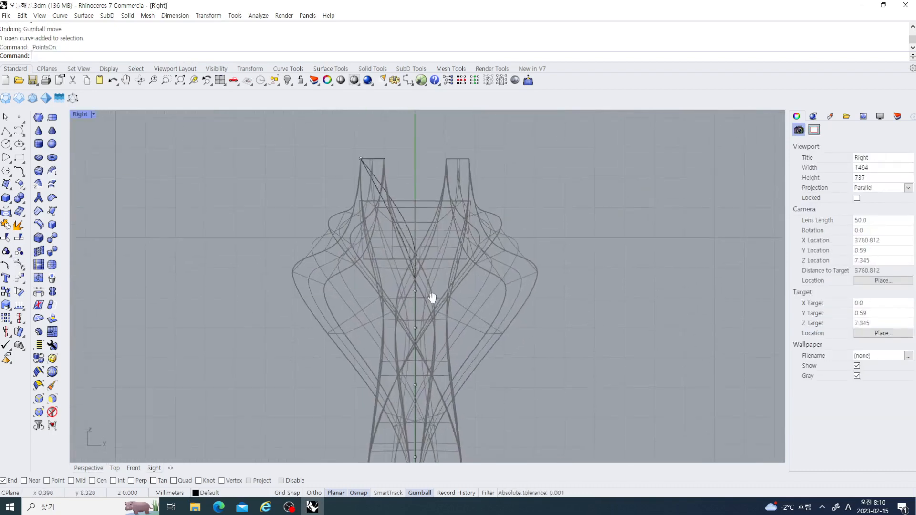
Step: Shift the inner guide curve's second control point sideways beneath the prong tip and its third part of the way out from the centre axis
click(422, 271)
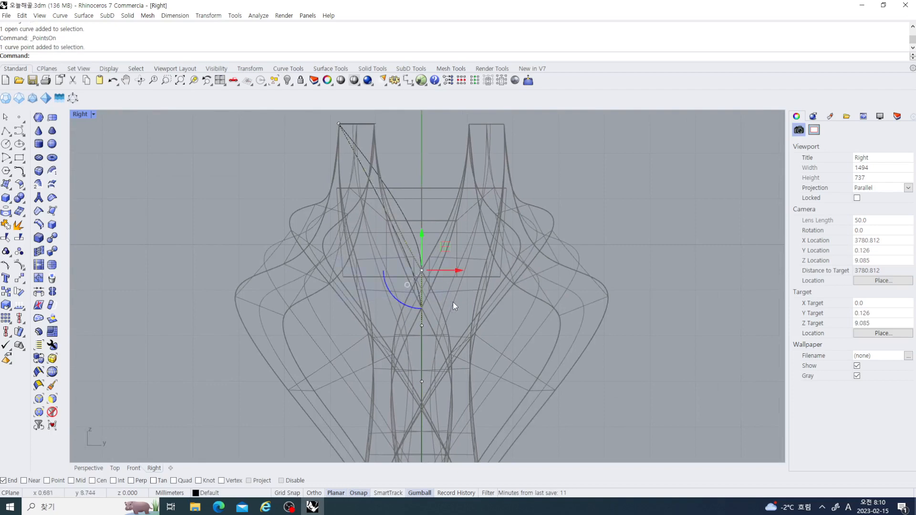
drag(456, 272, 368, 290)
right_drag(498, 273, 501, 241)
drag(243, 269, 384, 317)
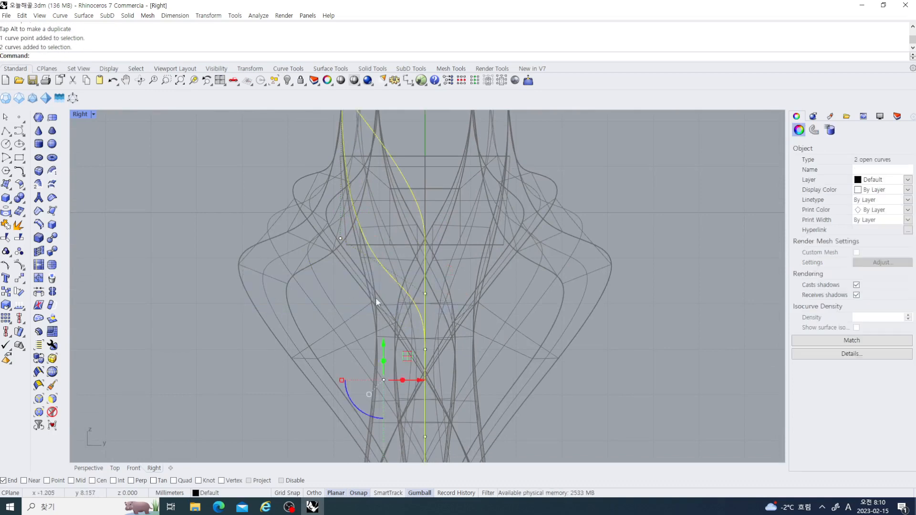
click(491, 304)
drag(291, 279, 440, 335)
drag(461, 294, 420, 316)
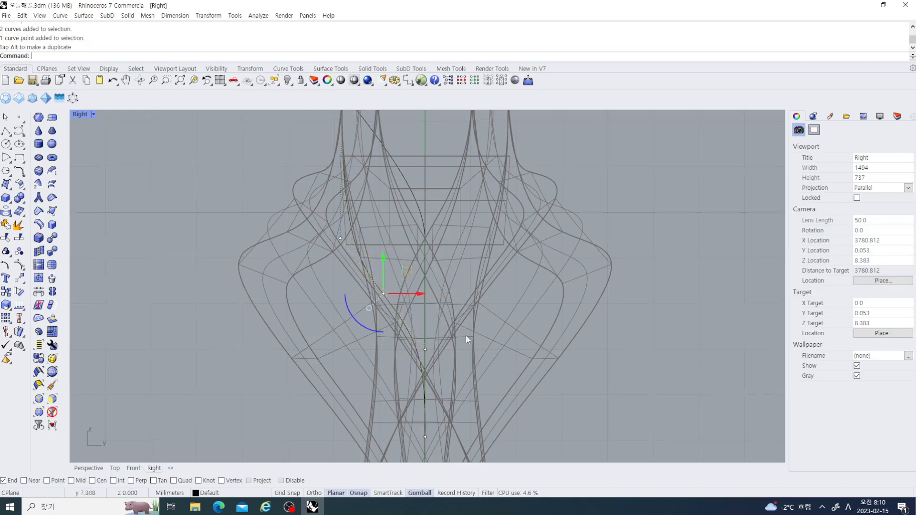
Step: Shift the inner guide curve's fourth to last control points sideways off the centre axis to follow the reference ring's outer shank edge
right_drag(466, 336, 470, 288)
drag(269, 290, 442, 330)
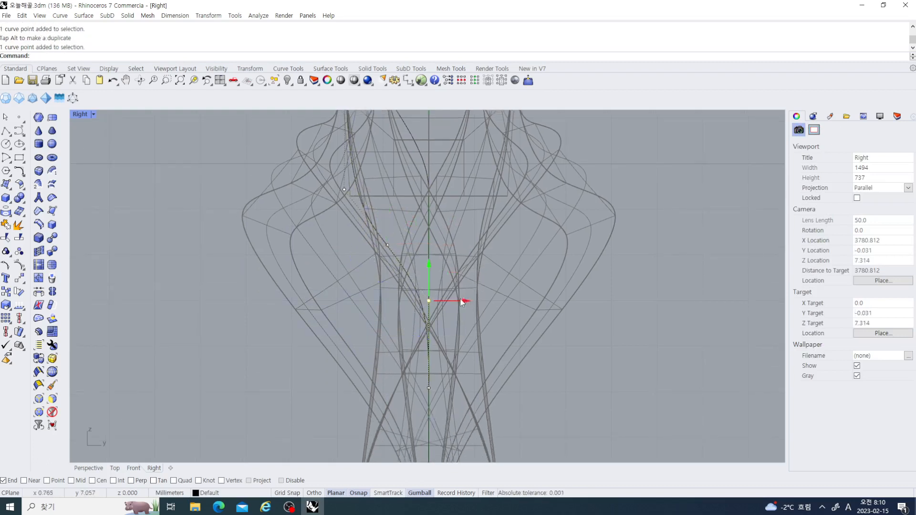
drag(462, 301, 414, 314)
right_drag(454, 349, 460, 302)
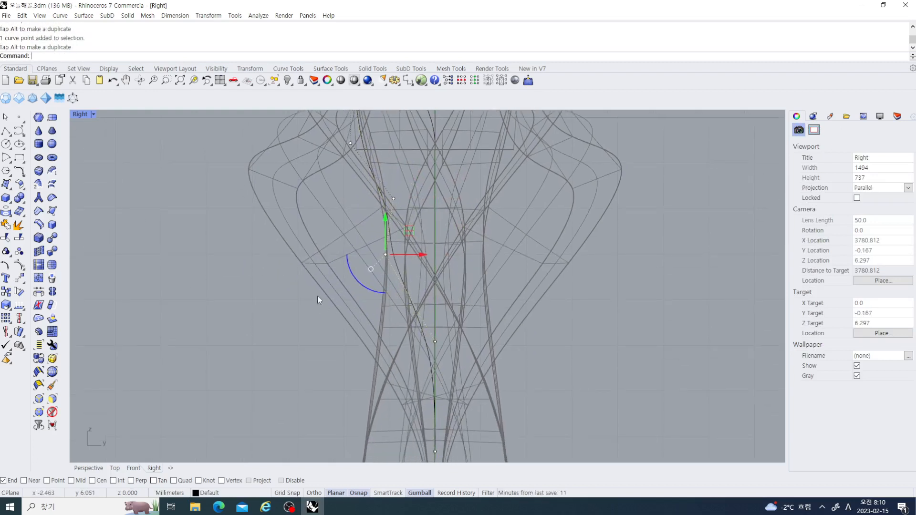
drag(312, 290, 414, 353)
right_drag(477, 372, 479, 283)
drag(321, 307, 390, 368)
right_drag(475, 381, 476, 286)
scroll(444, 312, down, 4)
scroll(430, 344, up, 4)
drag(326, 306, 391, 359)
scroll(446, 296, down, 5)
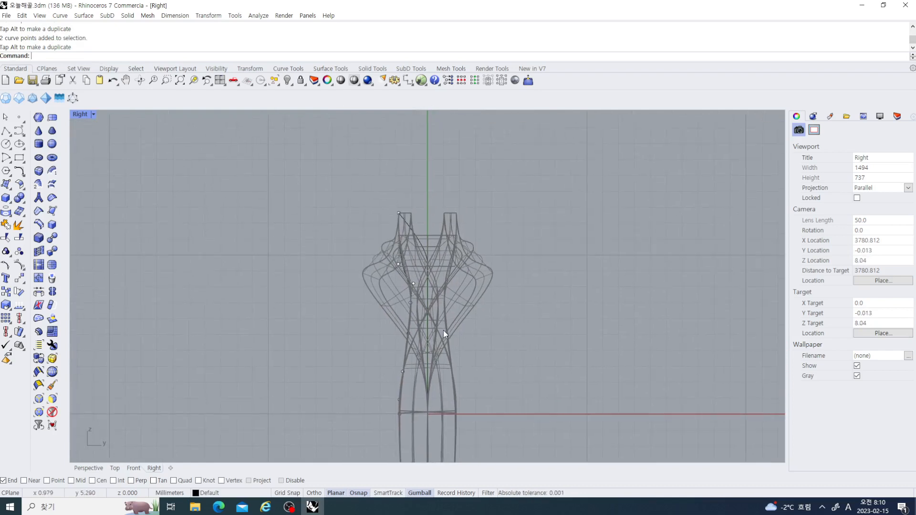
Step: Unlock the reference ring's two polysurfaces and hide them
right_drag(442, 328, 437, 277)
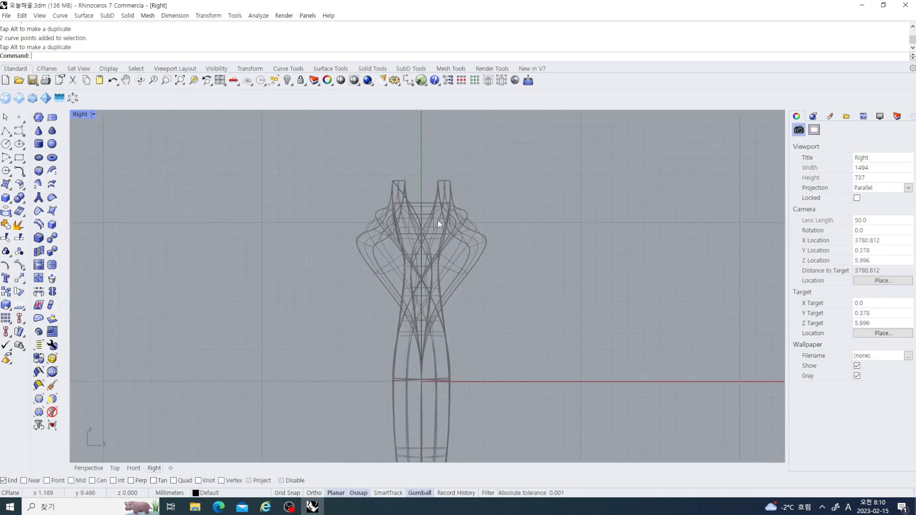
right_click(302, 81)
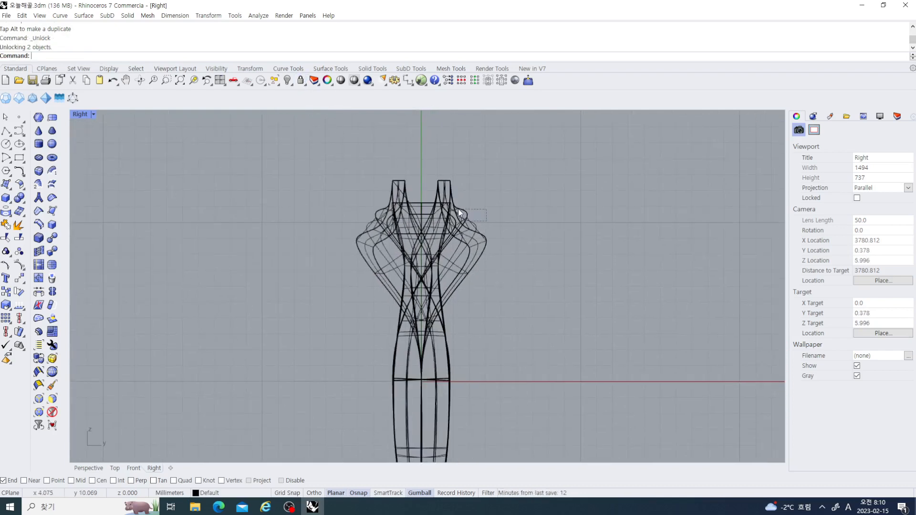
drag(458, 208, 407, 160)
click(288, 80)
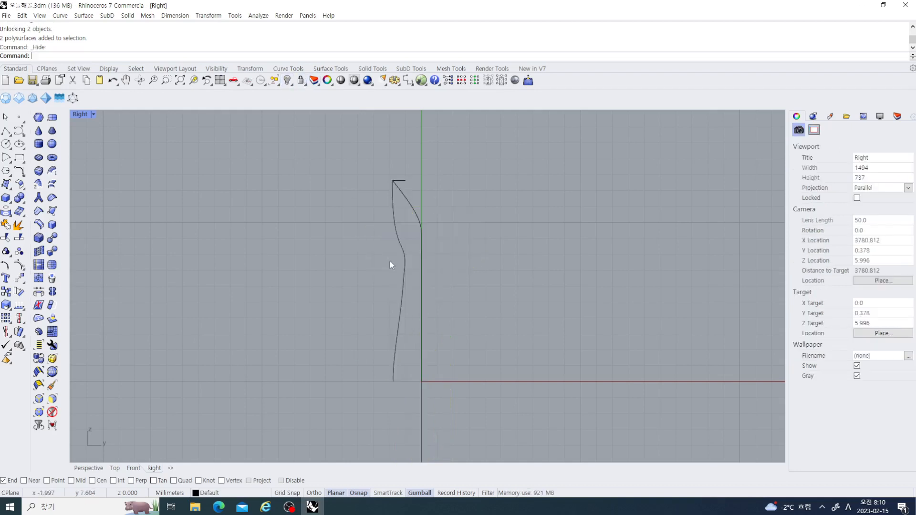
Step: Turn the inner guide curve's control points back on in the Right view
scroll(391, 260, up, 2)
scroll(413, 246, up, 3)
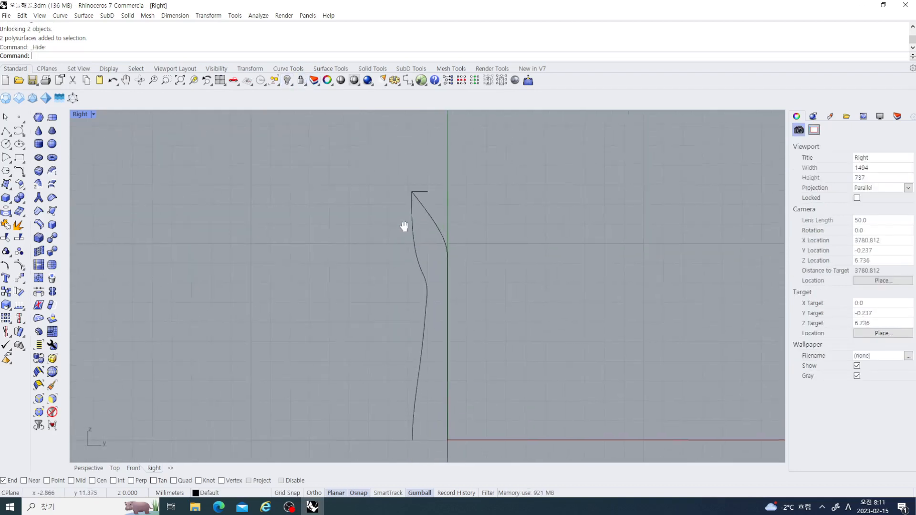
click(427, 268)
click(19, 264)
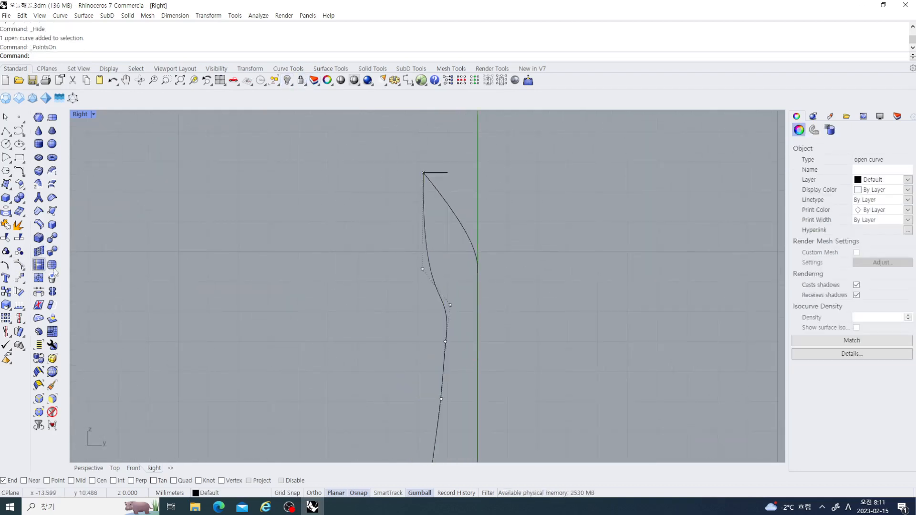
Step: Try to shift the inner guide curve's fourth control point slightly outward from the centre axis
scroll(405, 301, up, 2)
right_drag(440, 301, 428, 269)
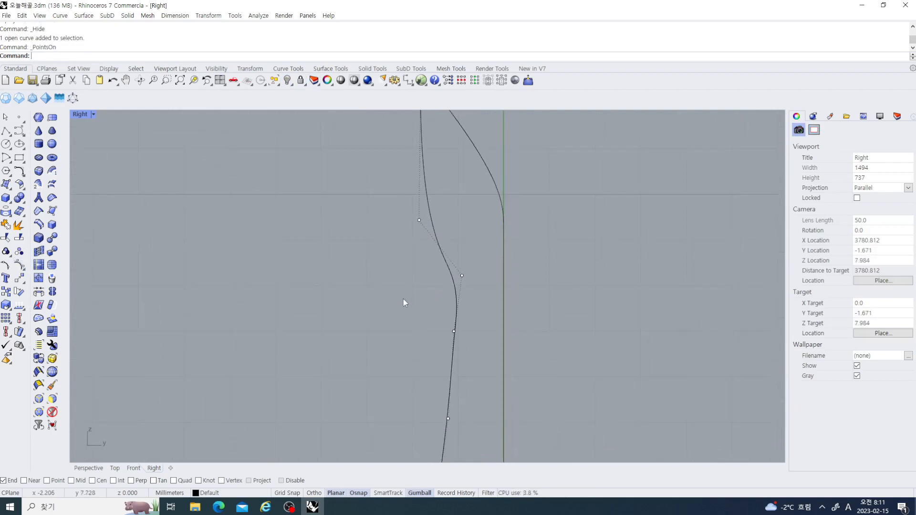
drag(403, 299, 495, 333)
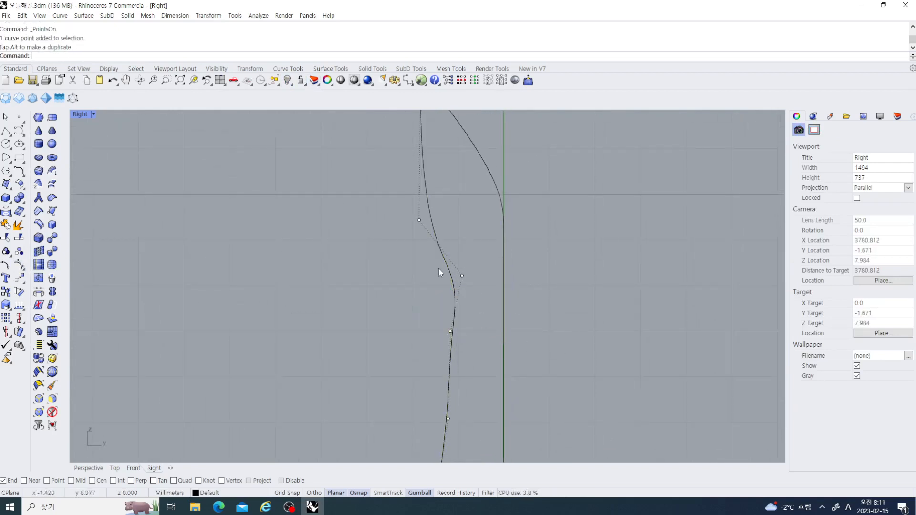
key(ctrl+z)
Step: Smooth the inner guide curve's upper bend by moving its third control point outward and its second slightly up and towards the centre axis
drag(410, 260, 483, 281)
scroll(534, 287, down, 6)
right_drag(547, 295, 528, 315)
drag(419, 262, 472, 290)
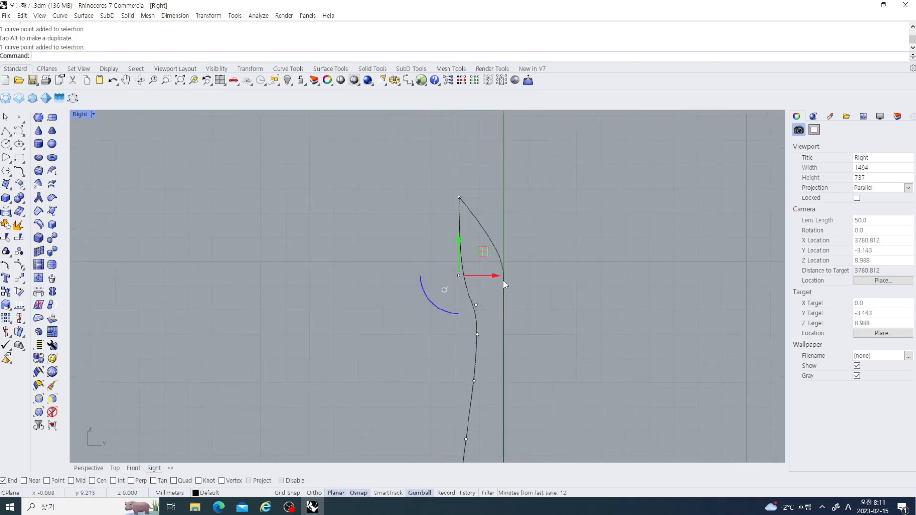
click(498, 278)
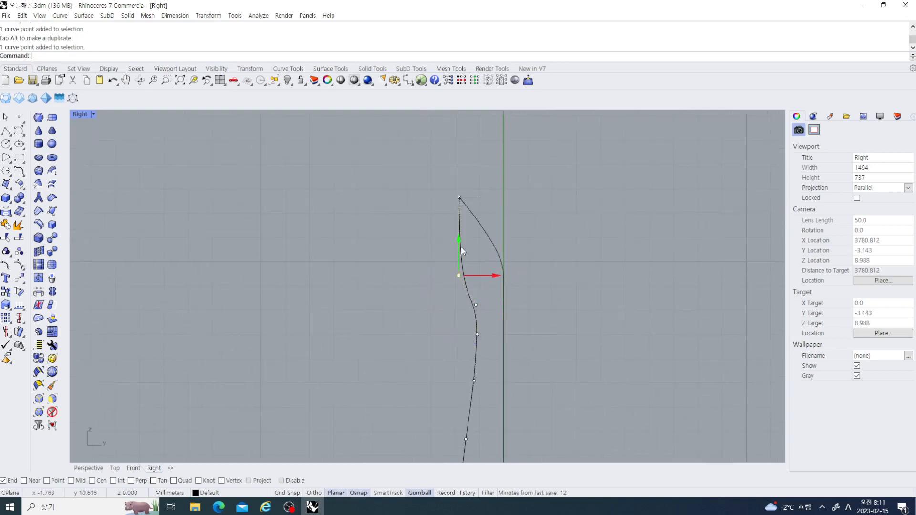
click(541, 284)
drag(421, 251, 475, 290)
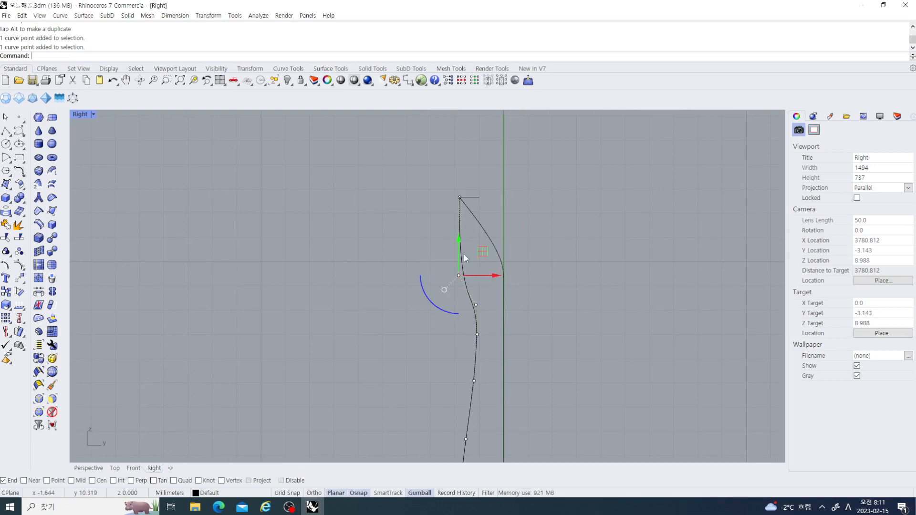
drag(461, 243, 460, 241)
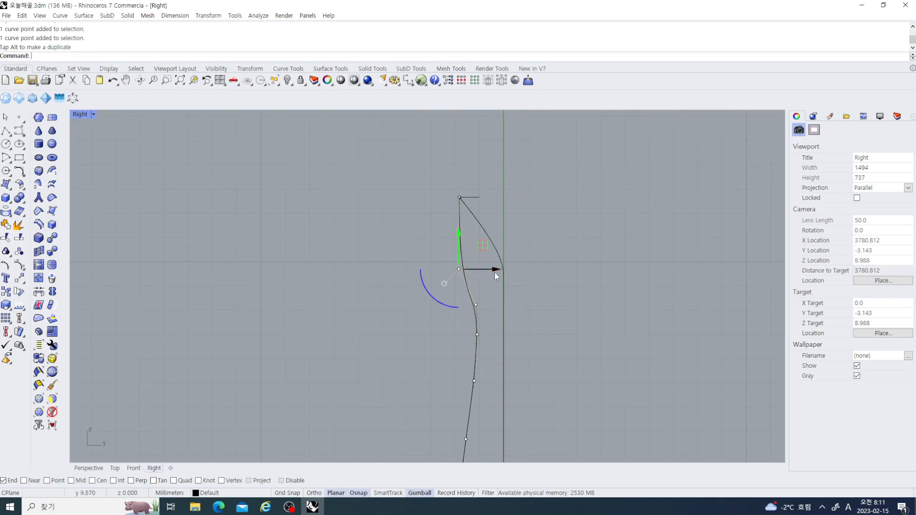
drag(495, 271, 500, 270)
click(575, 311)
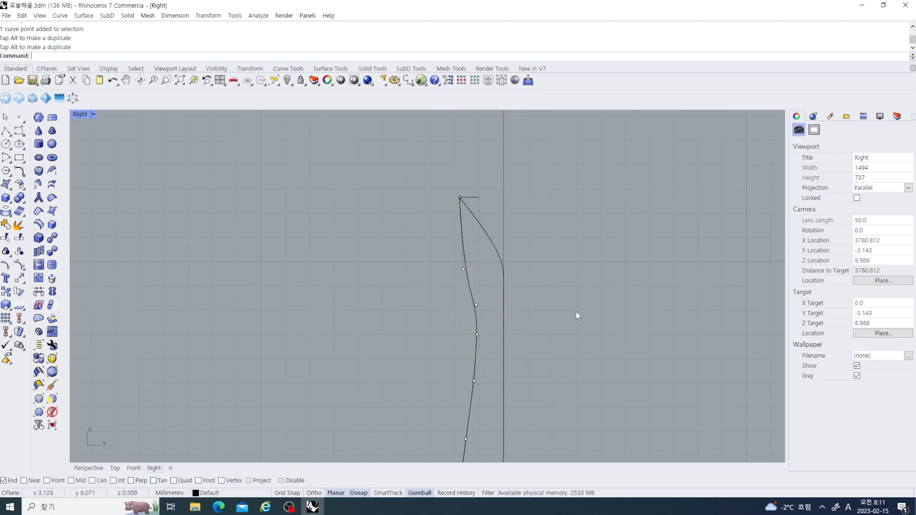
Step: Try to move the inner guide curve's fifth control point to adjust the bend above the shank
scroll(517, 305, down, 4)
right_drag(497, 309, 468, 278)
scroll(464, 301, up, 4)
drag(440, 320, 501, 339)
key(ctrl+z)
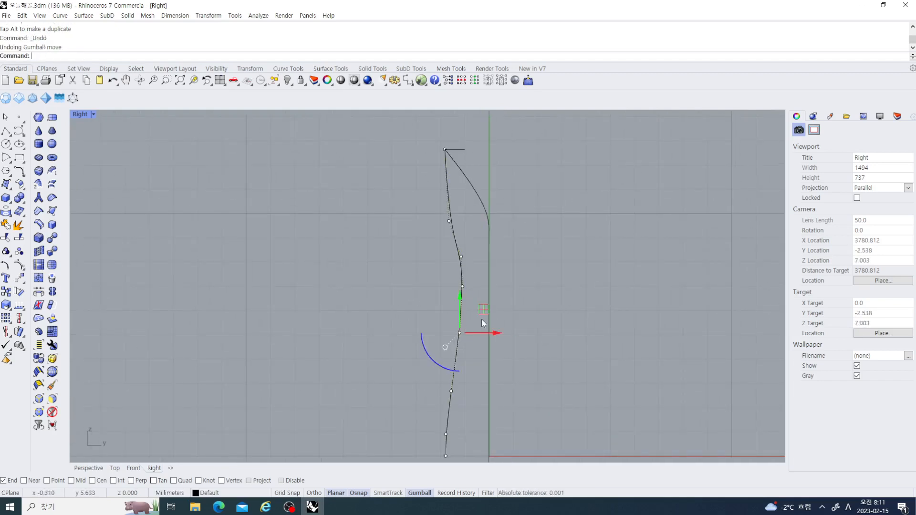
Step: Lower the inner guide curve's fourth control point slightly to even out the bend, and return to the four-viewport layout
right_drag(514, 305, 497, 319)
click(496, 319)
click(444, 299)
drag(446, 272, 446, 282)
click(306, 272)
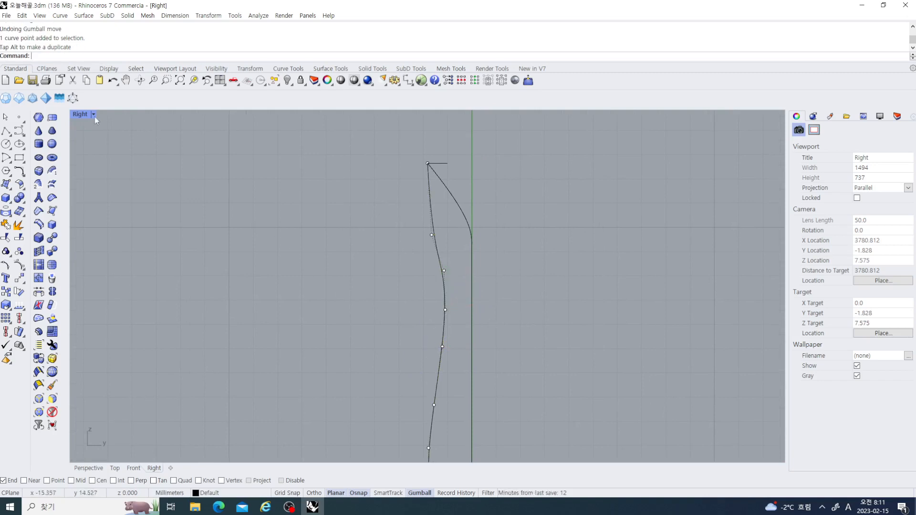
double_click(81, 114)
scroll(234, 363, down, 3)
scroll(238, 370, up, 4)
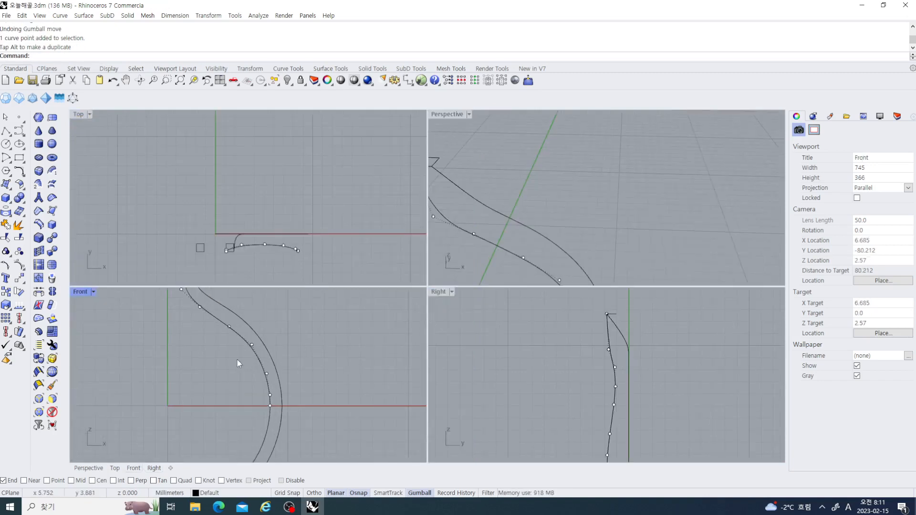
Step: Draw a 17 mm diameter reference circle centred at the origin in the Front view
right_drag(241, 371, 270, 374)
scroll(270, 374, down, 2)
double_click(82, 291)
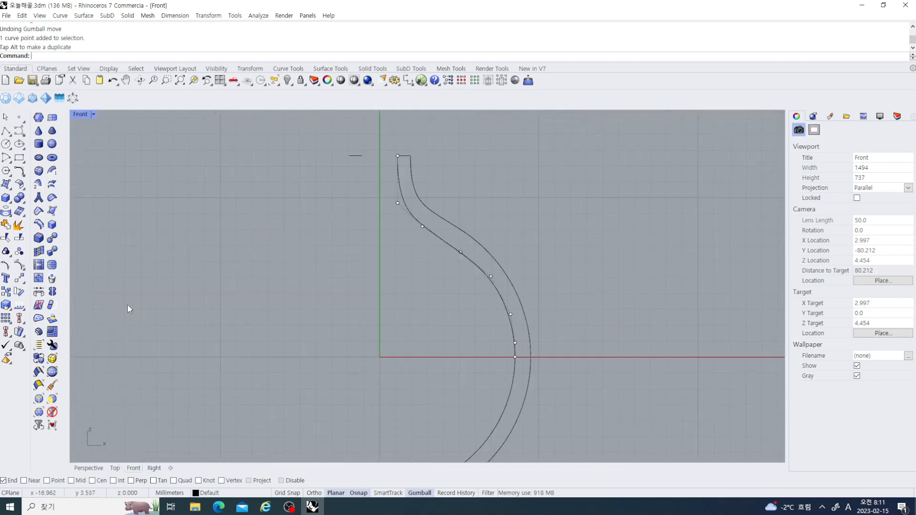
right_drag(334, 300, 277, 286)
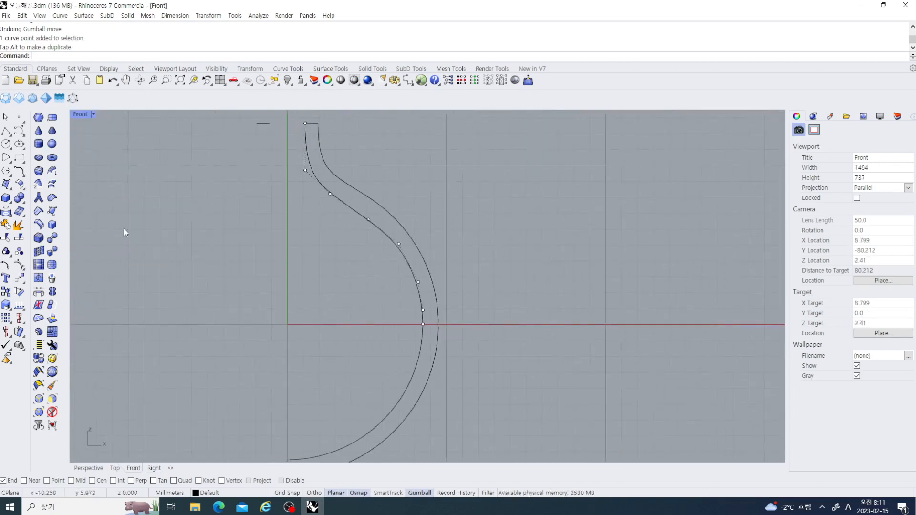
click(6, 144)
key(Return)
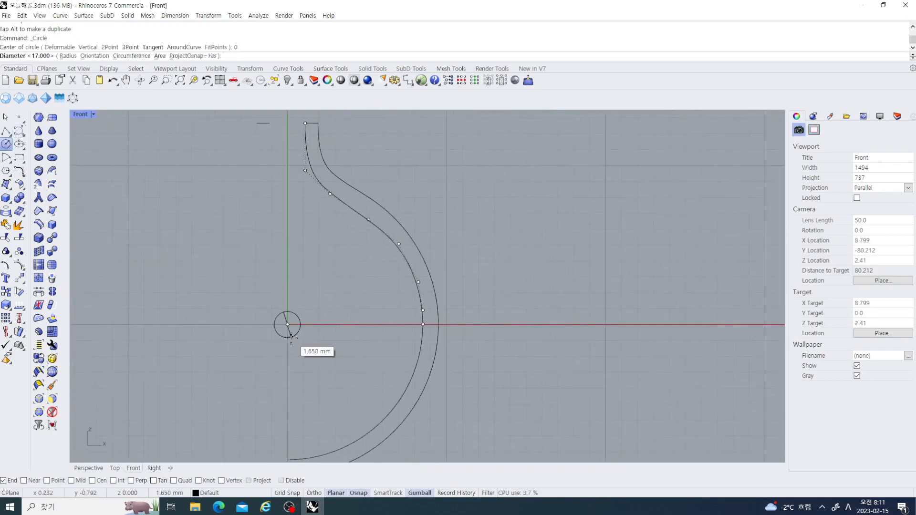
text(17)
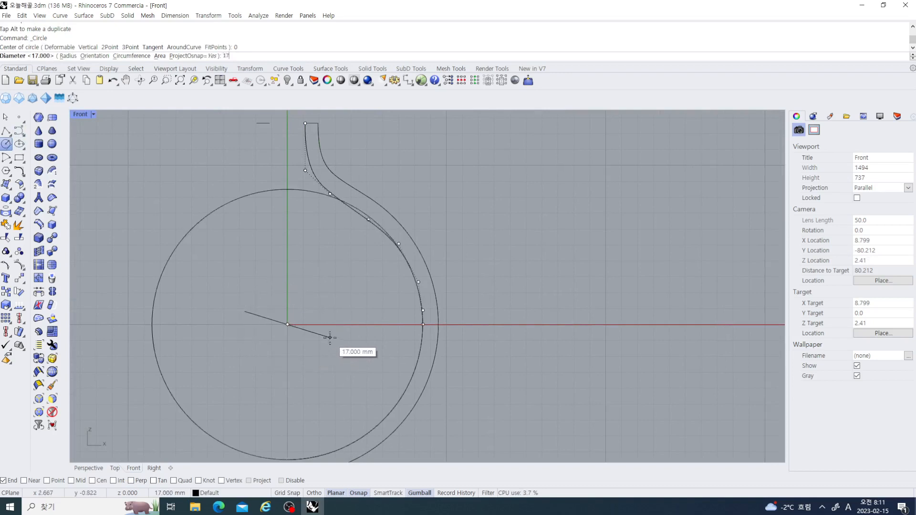
key(Return)
Step: Raise the inner guide curve's fourth control point until the bend follows the 17 mm circle, and return to the four-viewport layout
scroll(386, 234, up, 4)
scroll(353, 248, up, 2)
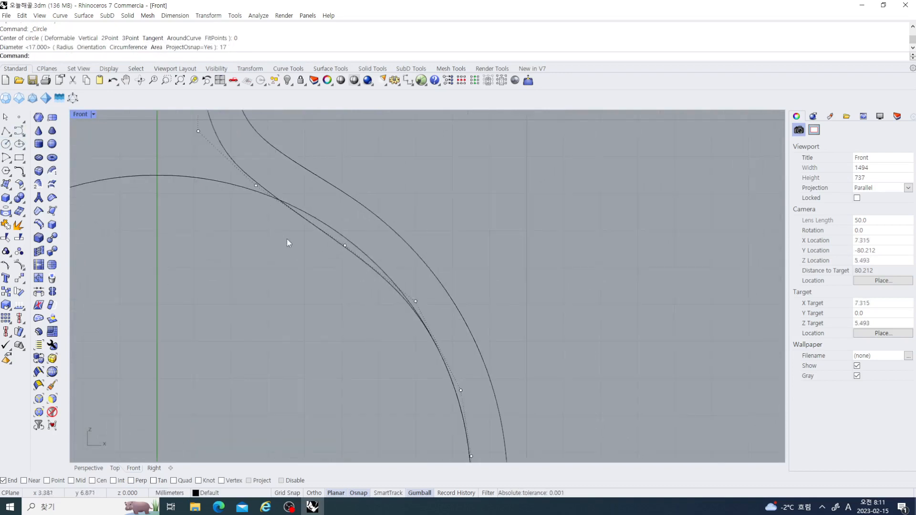
click(347, 247)
drag(347, 220, 347, 205)
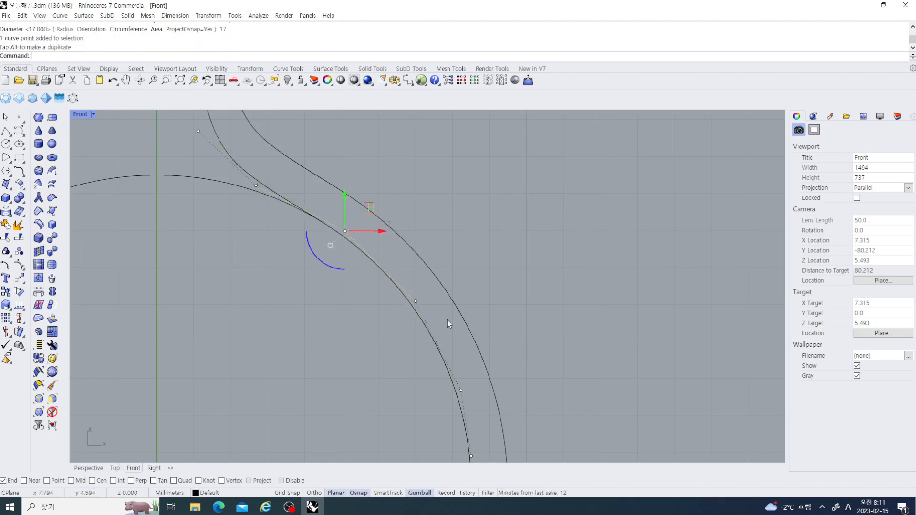
scroll(467, 286, down, 3)
key(Escape)
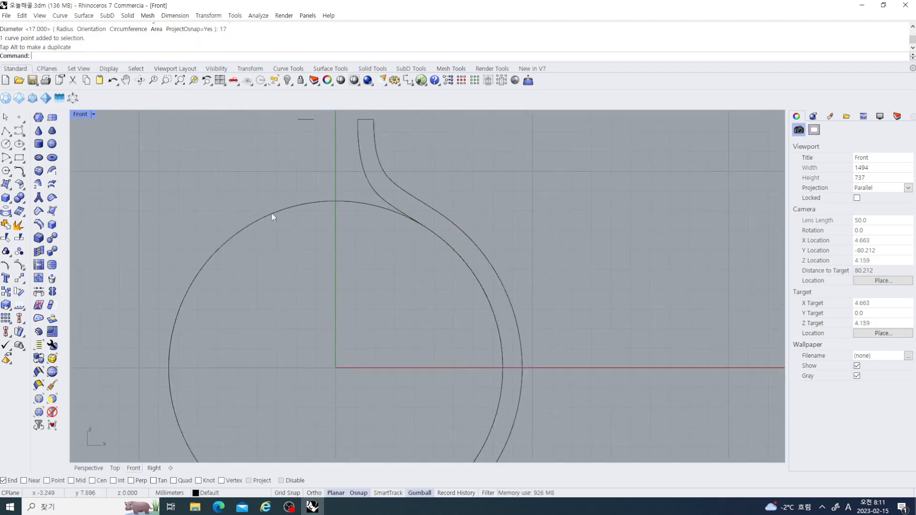
double_click(76, 115)
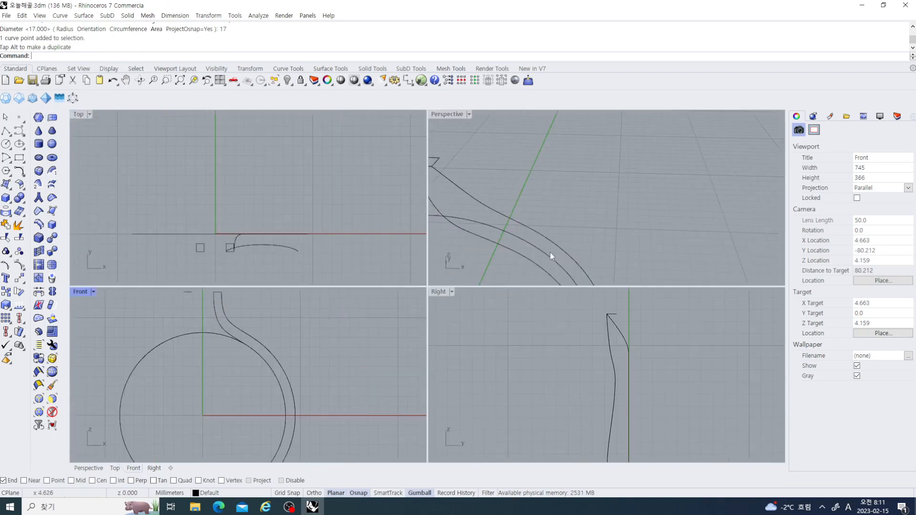
Step: Show the inner guide curve's control points and raise its second point slightly in the Front view
right_drag(551, 253, 482, 245)
scroll(591, 405, down, 6)
right_drag(591, 405, 559, 411)
scroll(570, 365, up, 5)
scroll(565, 382, up, 5)
click(560, 378)
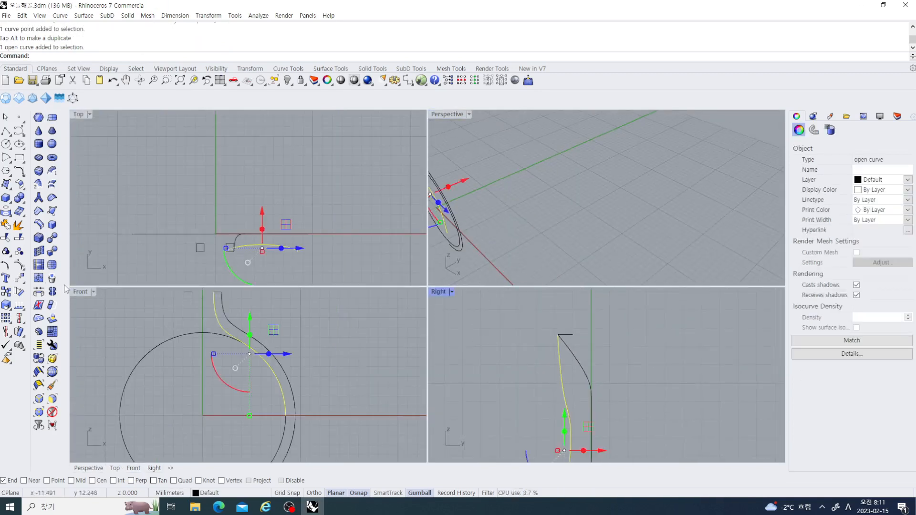
click(19, 265)
scroll(206, 353, up, 2)
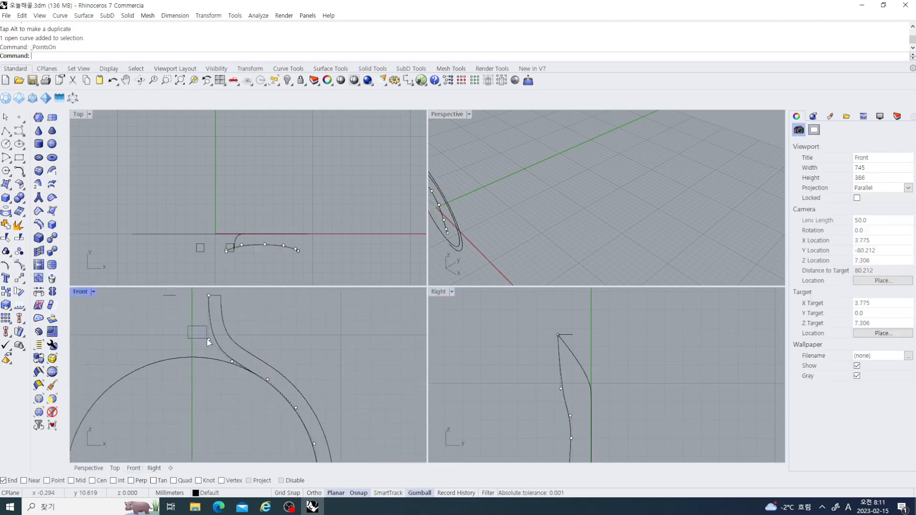
click(209, 296)
right_drag(213, 312, 213, 357)
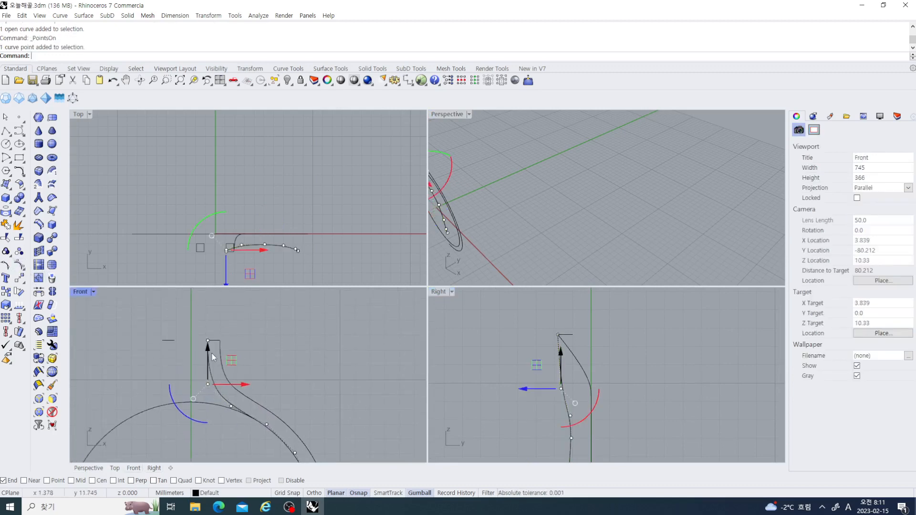
drag(208, 353, 208, 344)
click(316, 377)
Step: Show the outer guide curve's control points and raise its second point slightly in the Front view
scroll(265, 391, up, 2)
click(228, 390)
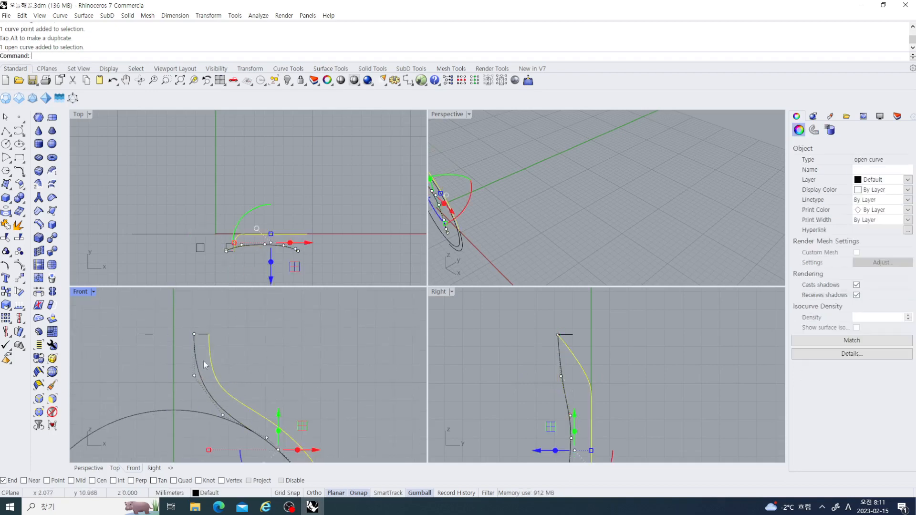
click(19, 265)
right_drag(209, 359, 218, 375)
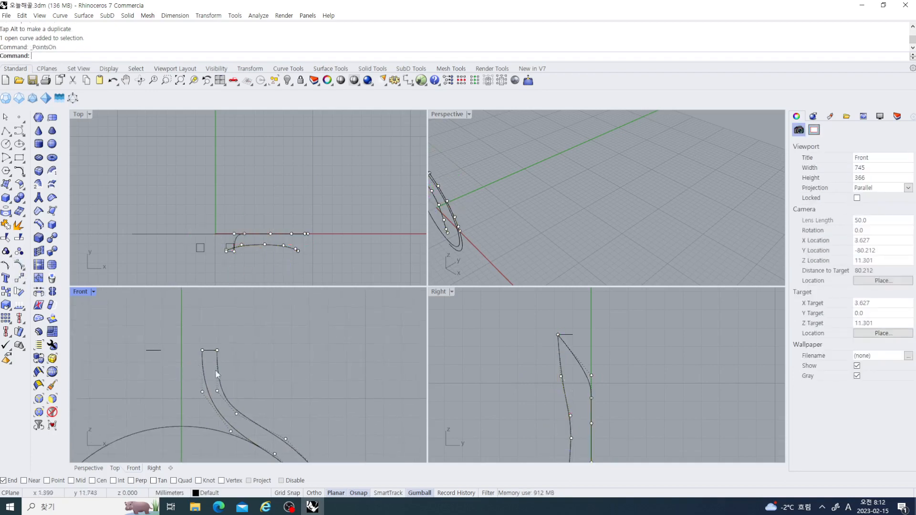
scroll(219, 382, up, 5)
click(220, 396)
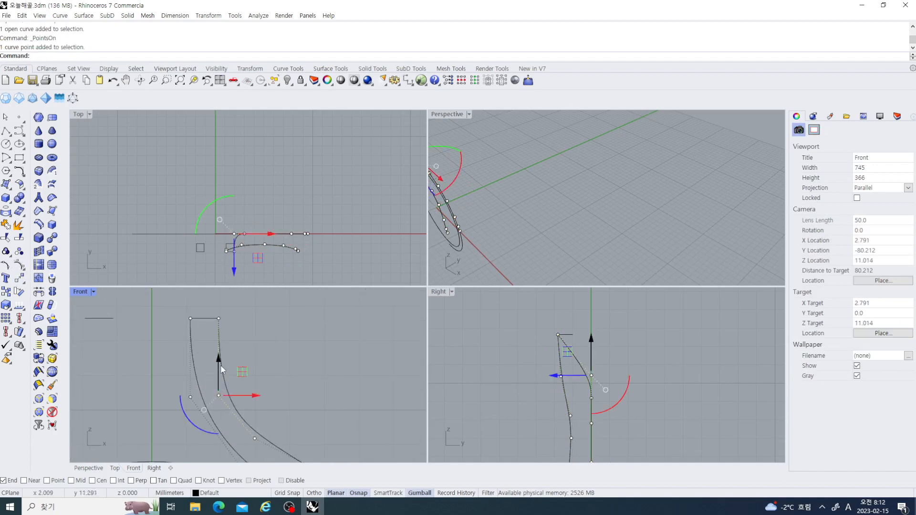
drag(224, 366, 224, 353)
key(Escape)
scroll(295, 375, down, 8)
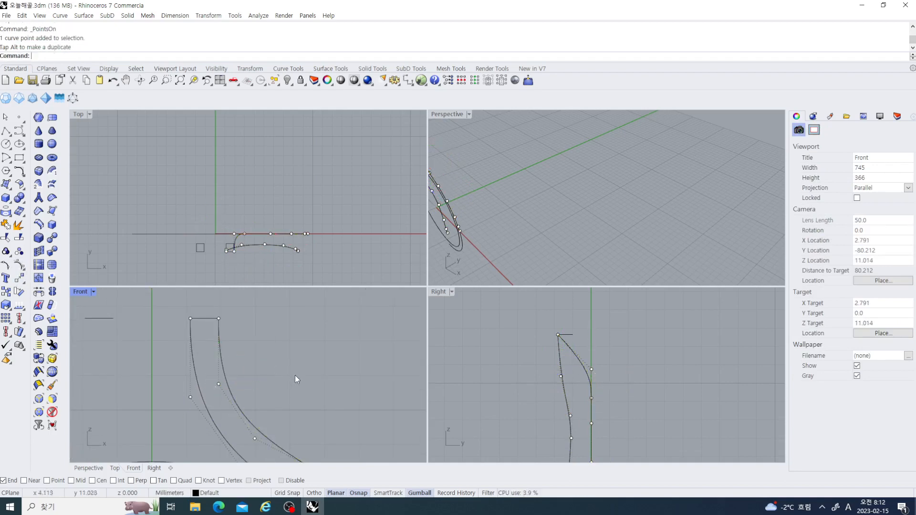
Step: Enlarge the Right view and shift the outer guide curve's second and third control points sideways onto the inner curve
right_drag(582, 364, 586, 401)
key(Escape)
scroll(563, 368, up, 6)
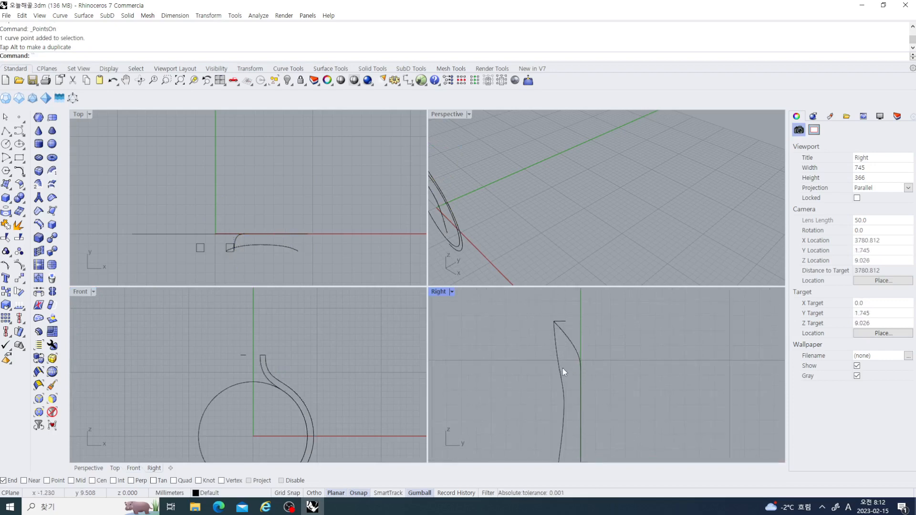
text(``)
click(583, 351)
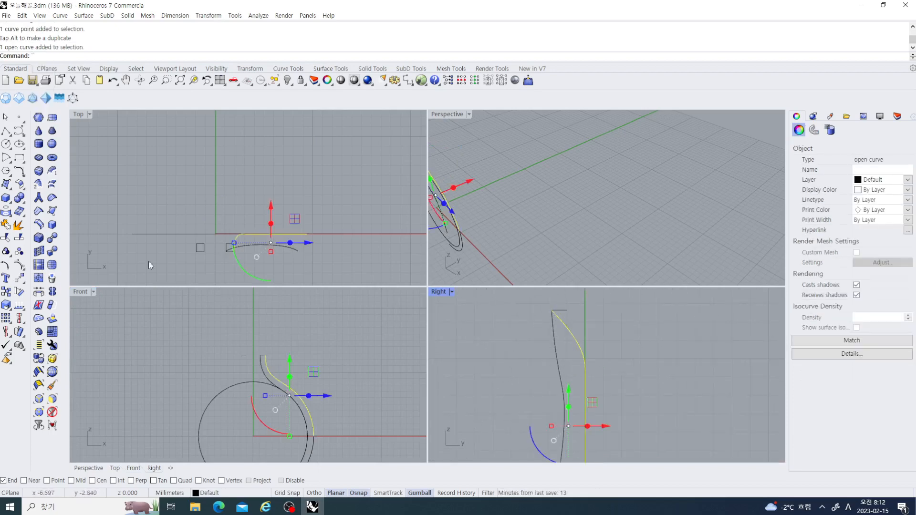
click(10, 265)
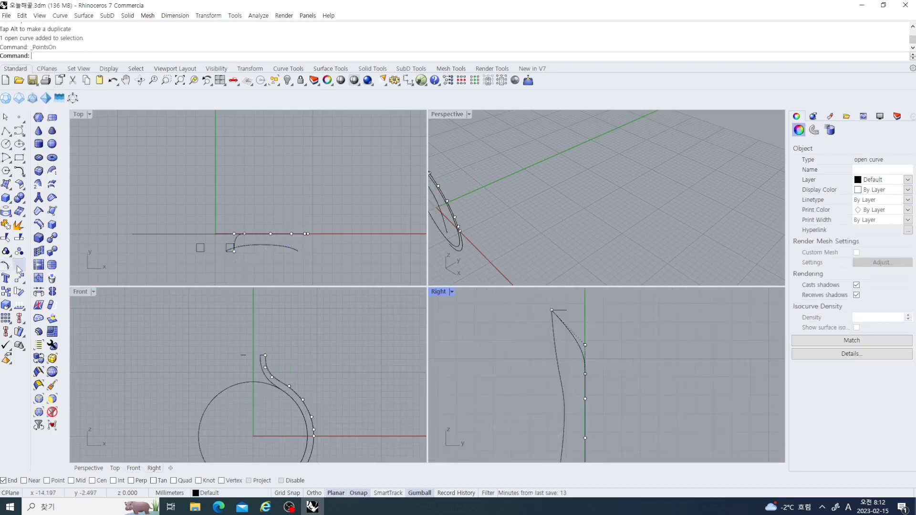
double_click(439, 293)
right_drag(544, 323, 608, 309)
drag(326, 180, 487, 243)
drag(478, 213, 415, 228)
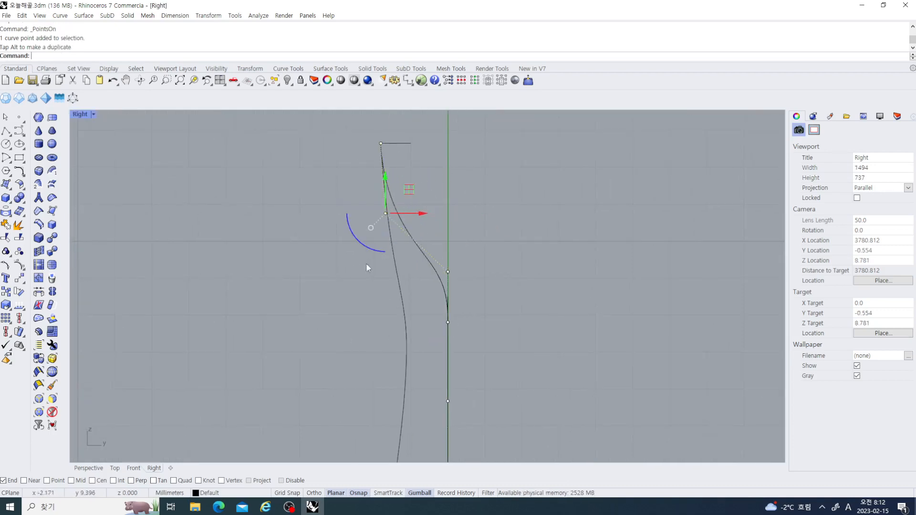
drag(324, 262, 427, 286)
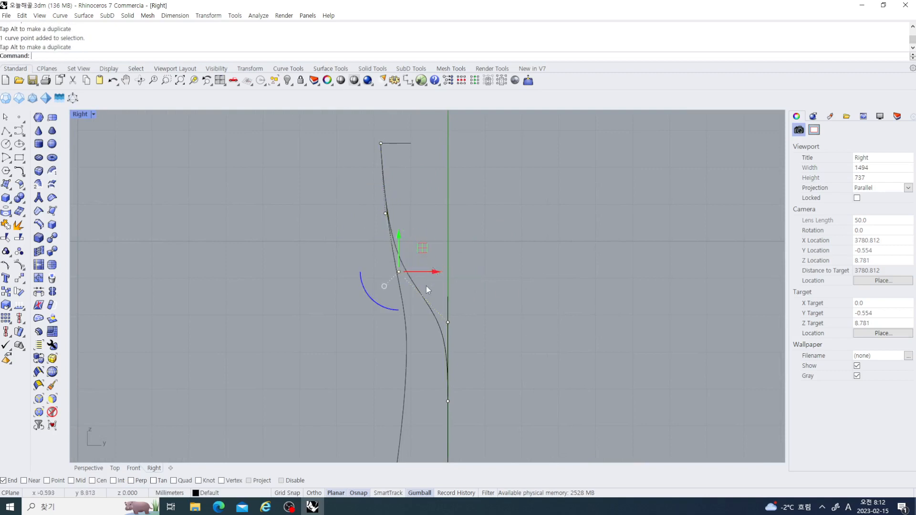
Step: Shift the outer guide curve's remaining lower control points sideways onto the inner curve in the Right view
drag(343, 306, 441, 329)
right_drag(474, 338, 467, 267)
drag(351, 309, 433, 337)
right_drag(491, 355, 493, 304)
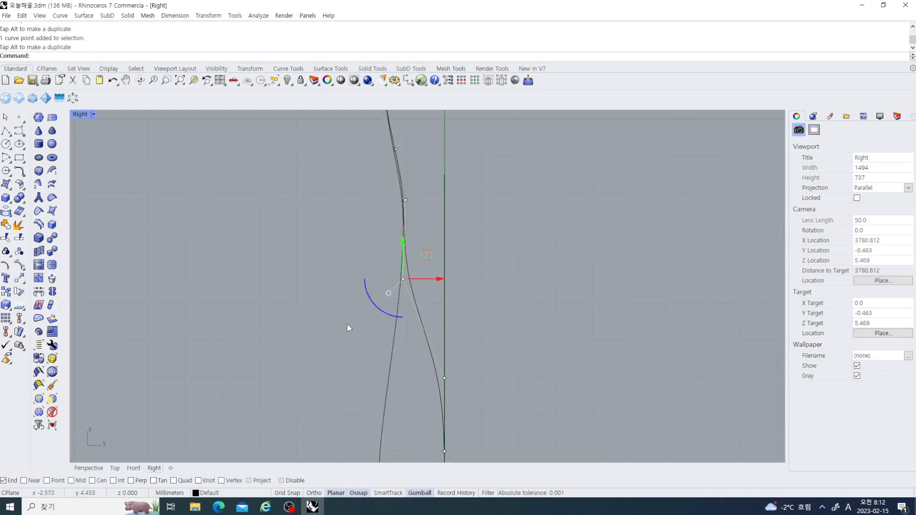
drag(348, 328, 419, 379)
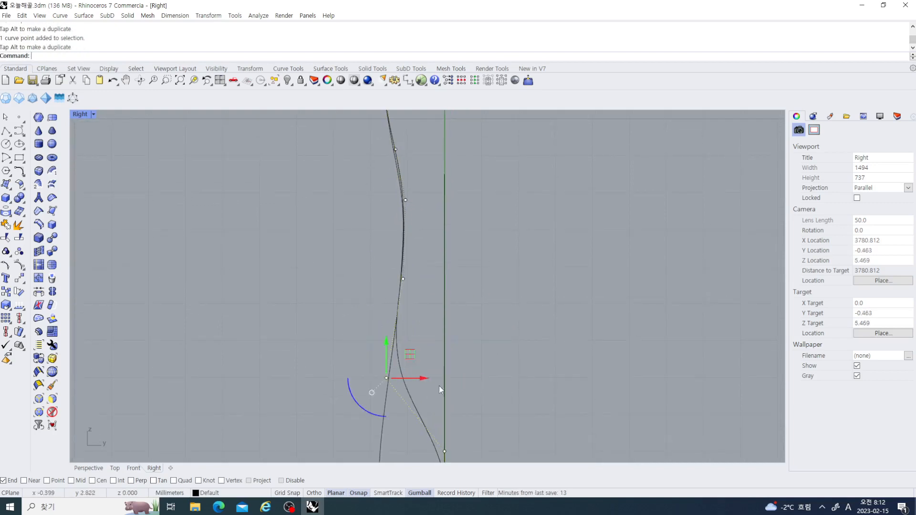
right_drag(439, 388, 441, 314)
drag(344, 361, 414, 405)
Step: Fine-tune the outer guide curve's third and sixth control points sideways in the Right view so both curves overlap, and hide the points
scroll(479, 372, down, 4)
right_drag(481, 370, 475, 416)
scroll(440, 302, up, 4)
right_drag(439, 301, 434, 359)
scroll(414, 268, up, 6)
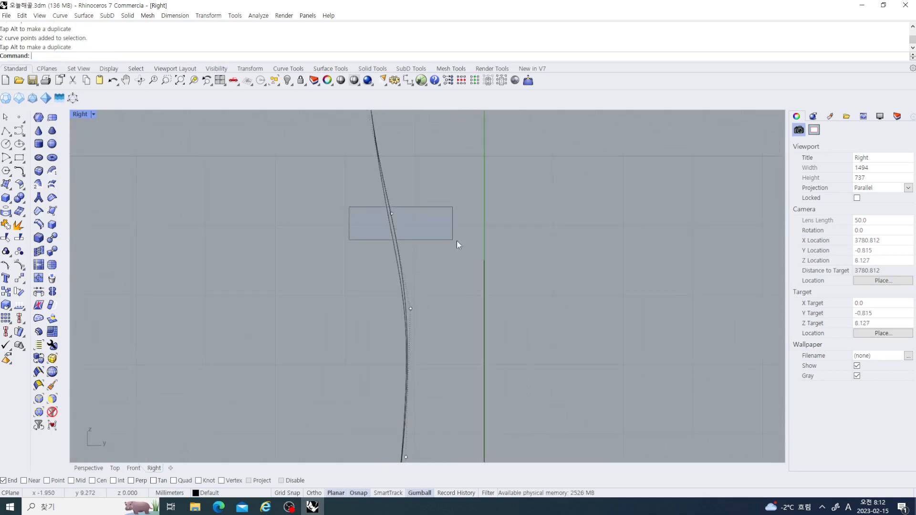
drag(457, 241, 453, 240)
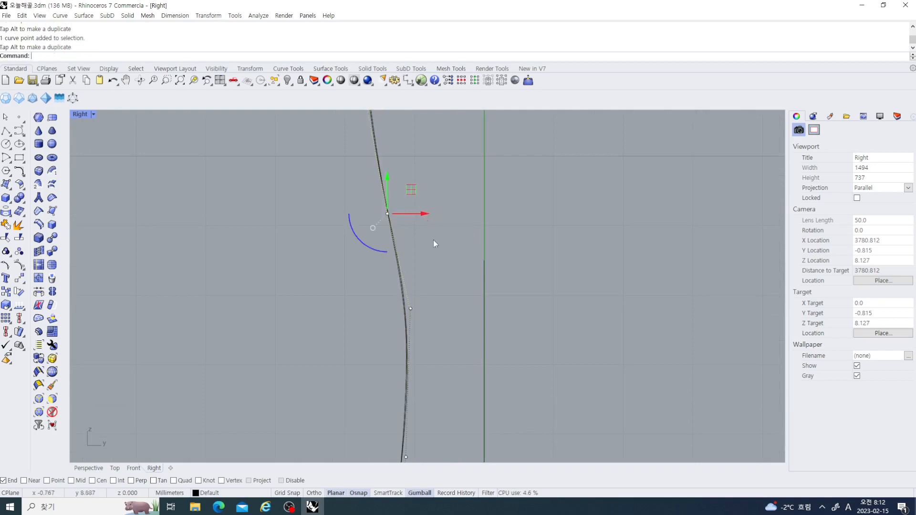
scroll(441, 246, down, 4)
scroll(438, 267, up, 9)
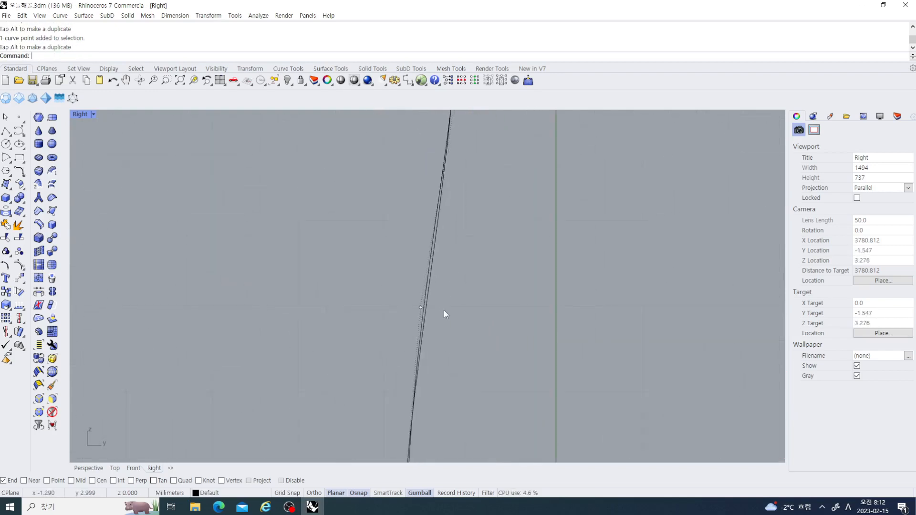
drag(367, 292, 451, 317)
scroll(486, 311, down, 3)
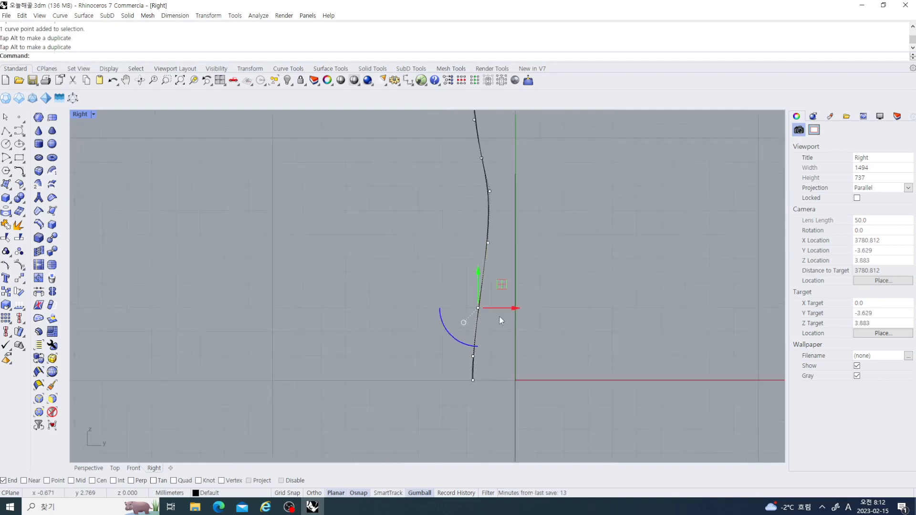
right_drag(499, 316, 485, 331)
key(Escape)
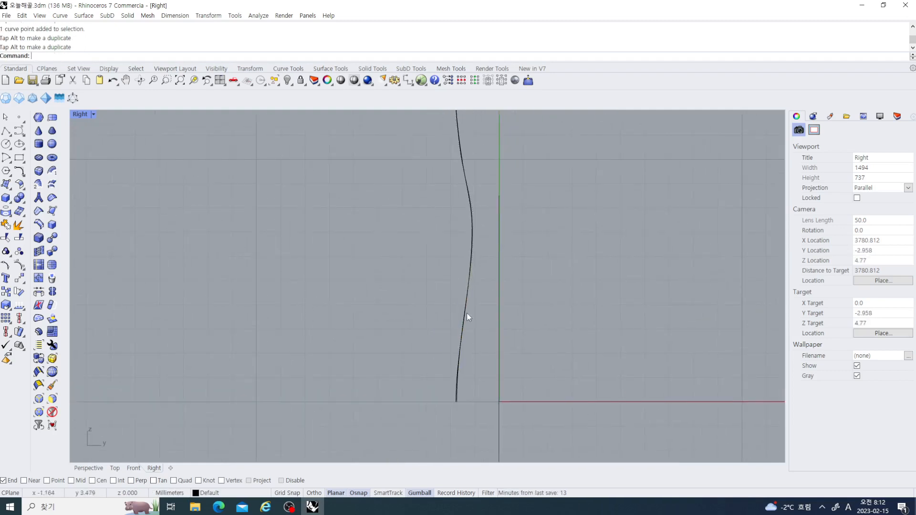
Step: Loft a surface between the inner and outer guide curves using the Straight sections style
double_click(80, 114)
mouse_move(602, 230)
right_down()
mouse_move(586, 220)
mouse_move(561, 232)
mouse_move(538, 225)
mouse_move(528, 239)
mouse_move(572, 246)
mouse_move(559, 242)
mouse_move(603, 230)
right_up()
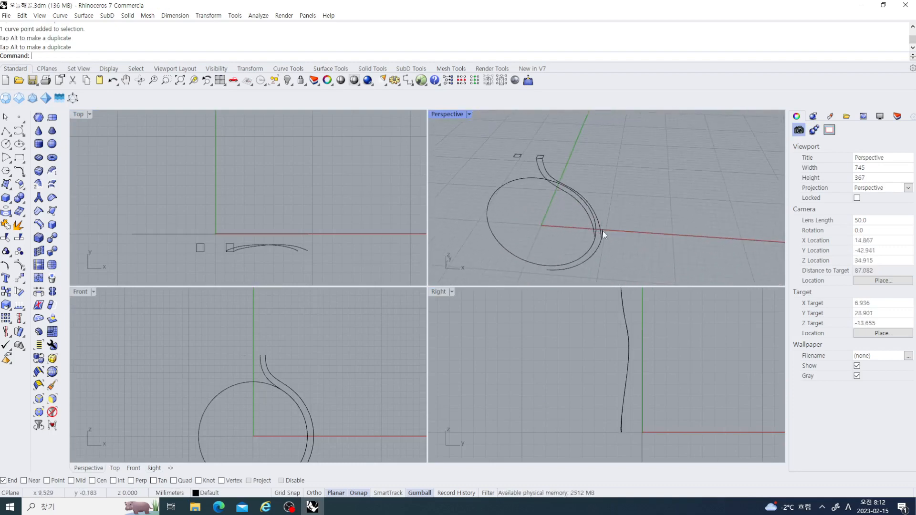
click(9, 188)
click(60, 192)
scroll(544, 231, up, 7)
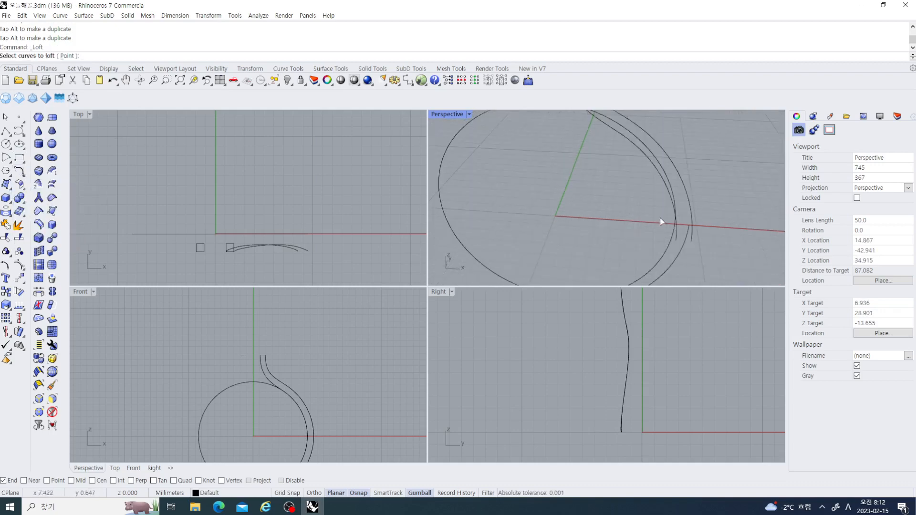
click(676, 230)
click(692, 227)
right_click(724, 228)
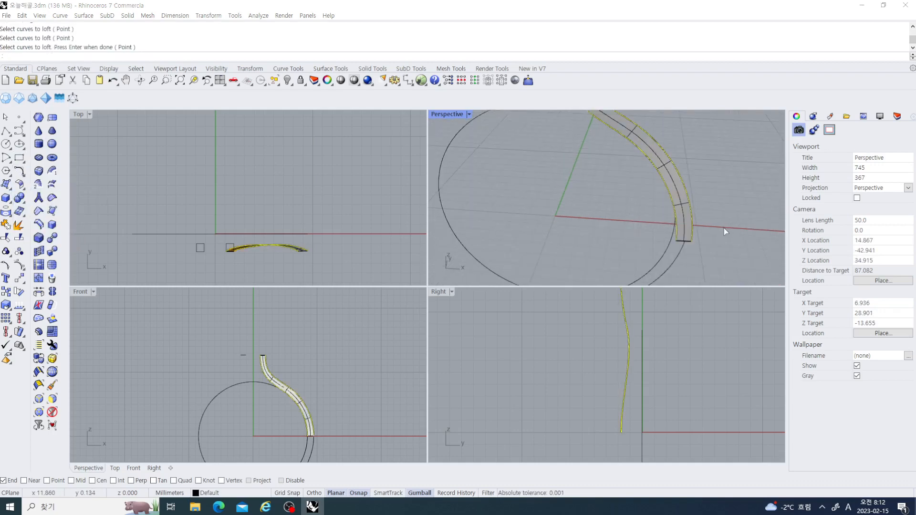
click(567, 313)
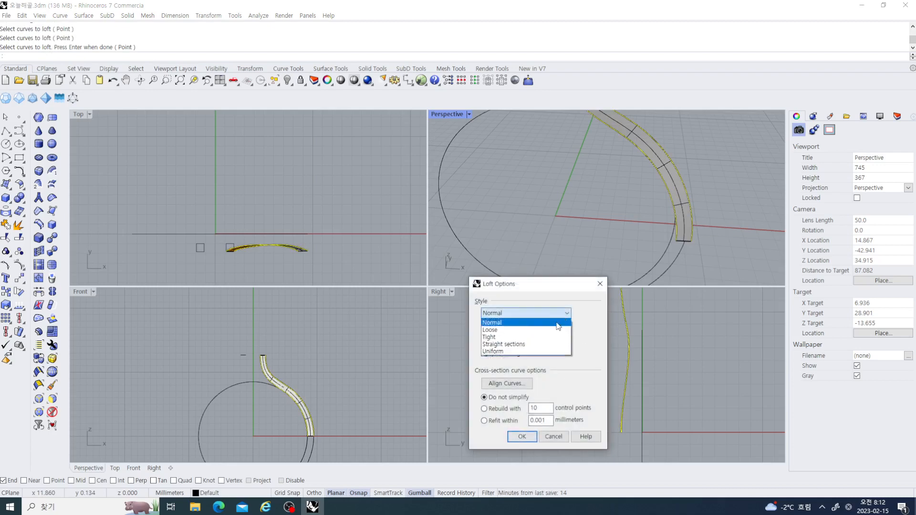
click(505, 342)
click(519, 439)
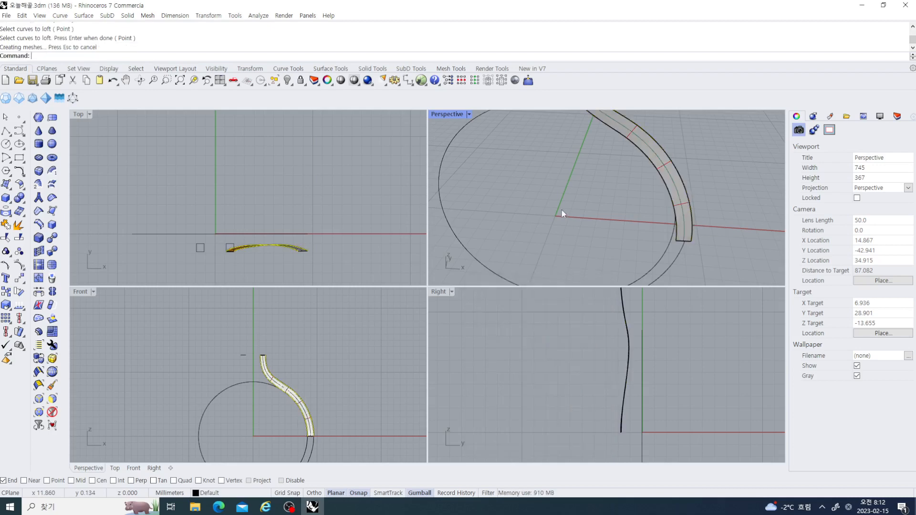
Step: Examine the lofted strip from several angles against the reference circle and the remaining shank curve
scroll(562, 210, down, 6)
right_drag(562, 211, 474, 181)
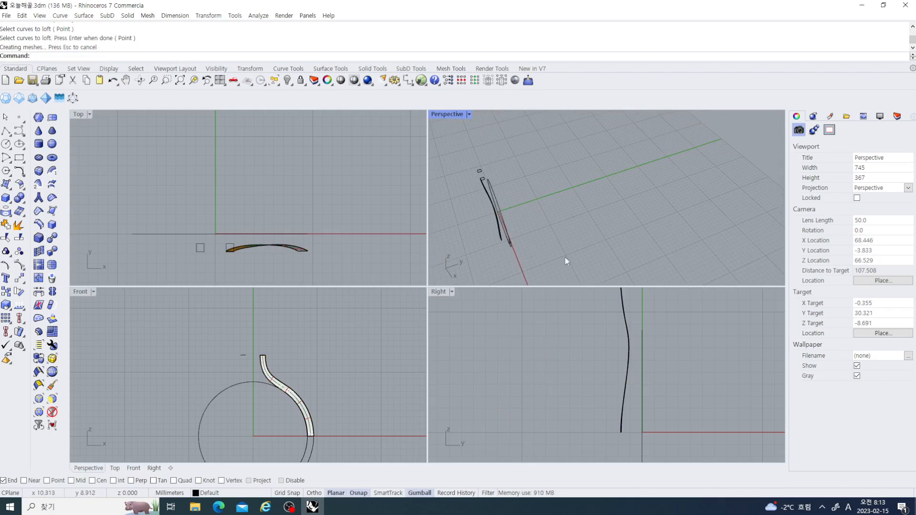
scroll(613, 385, down, 4)
right_drag(609, 380, 597, 362)
right_drag(567, 250, 605, 207)
shift+right_drag(598, 250, 582, 228)
scroll(580, 229, up, 5)
drag(614, 228, 566, 205)
scroll(617, 214, down, 5)
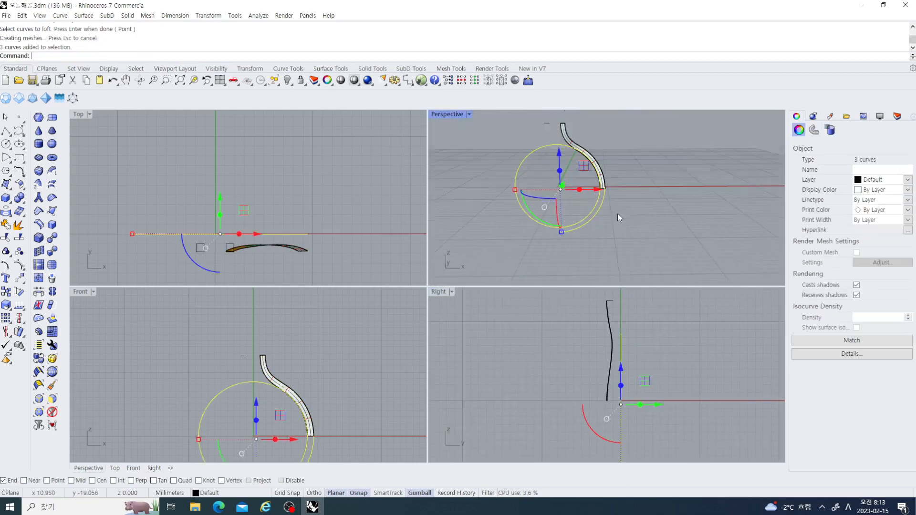
mouse_move(618, 213)
right_down()
mouse_move(583, 233)
mouse_move(624, 206)
right_up()
click(601, 222)
scroll(557, 225, up, 3)
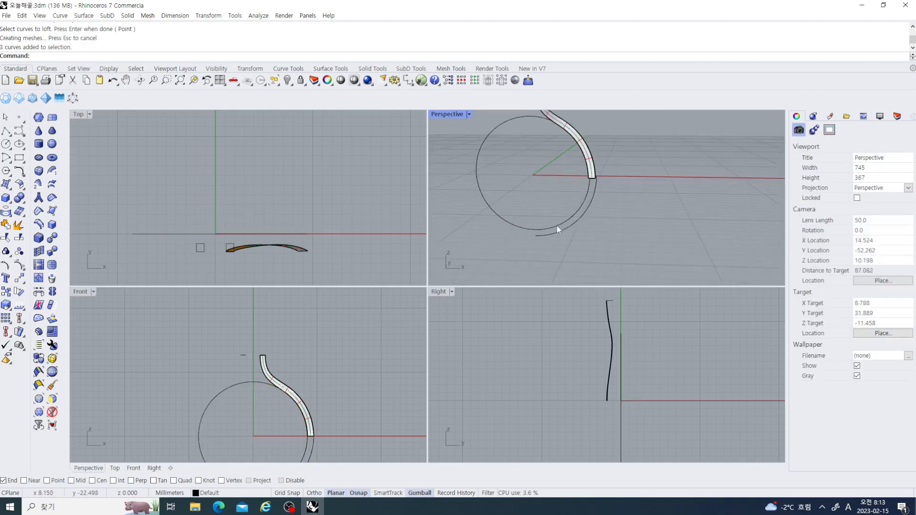
Step: Move the lower outer shank curve from its upper endpoint onto the lower end corner of the lofted strip
right_drag(557, 228, 573, 225)
click(572, 225)
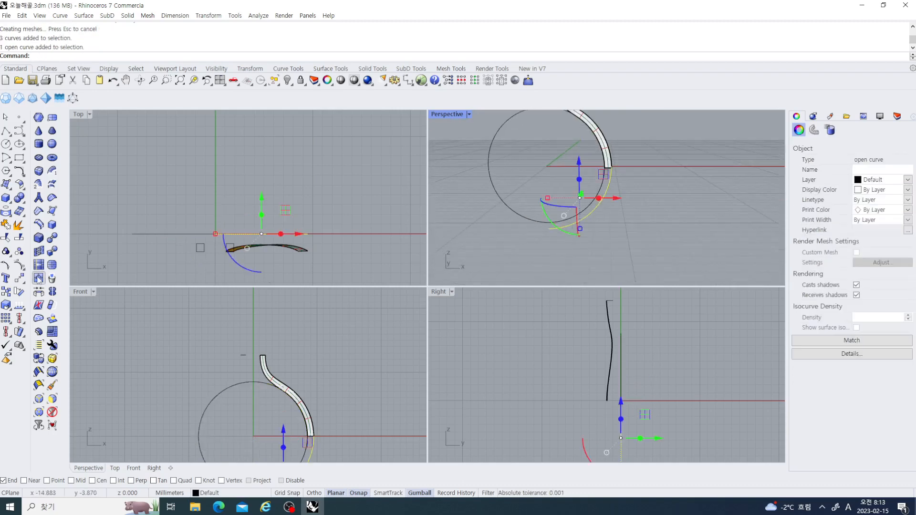
click(22, 281)
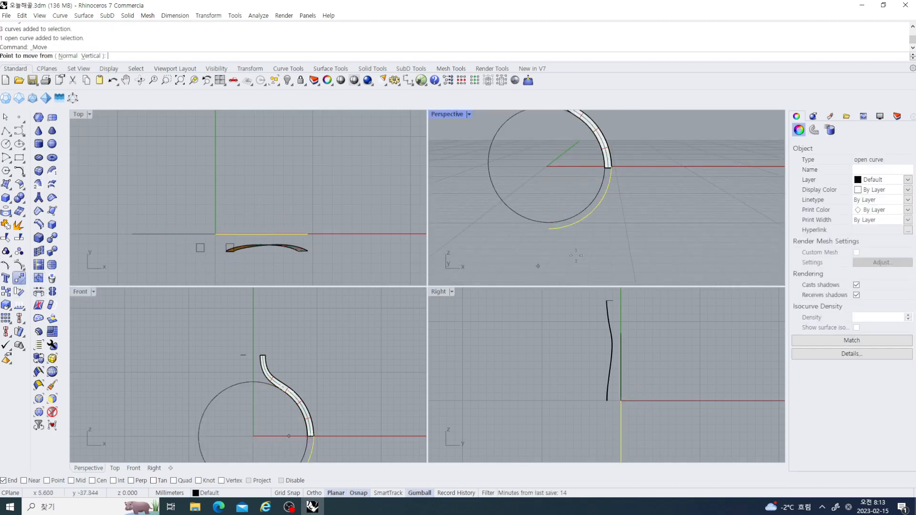
right_drag(623, 246, 529, 267)
shift+right_drag(482, 202, 501, 243)
click(508, 211)
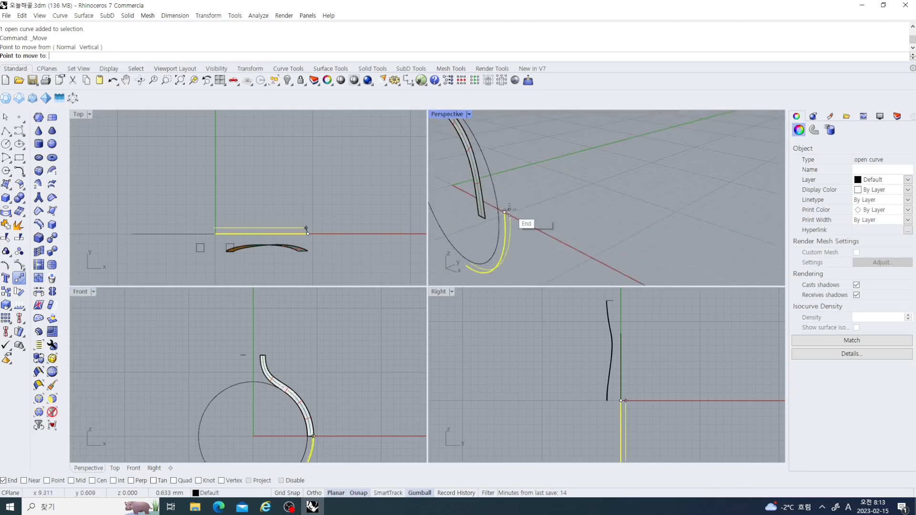
click(487, 220)
click(574, 236)
Step: Turn on the moved shank curve's control points and select its two lowest points in the Right view
scroll(559, 342, down, 3)
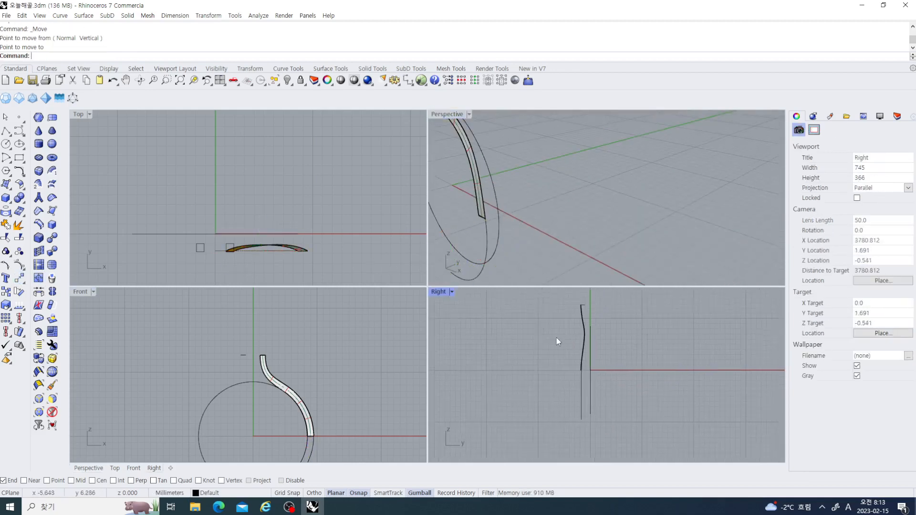
double_click(442, 294)
scroll(364, 291, up, 2)
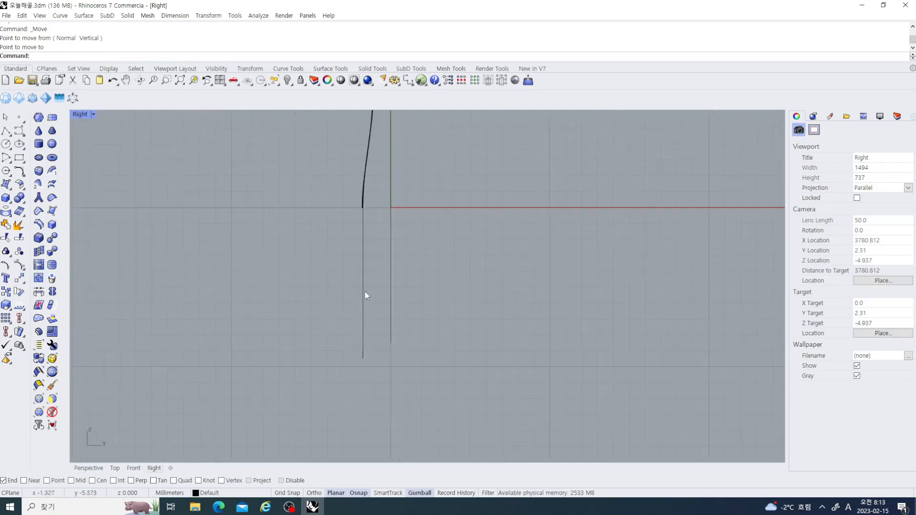
click(363, 291)
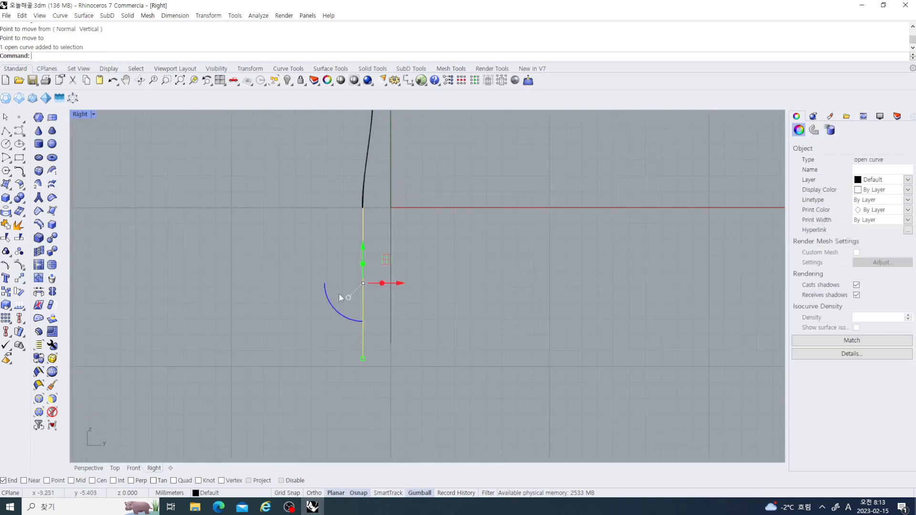
click(22, 268)
drag(323, 336, 375, 377)
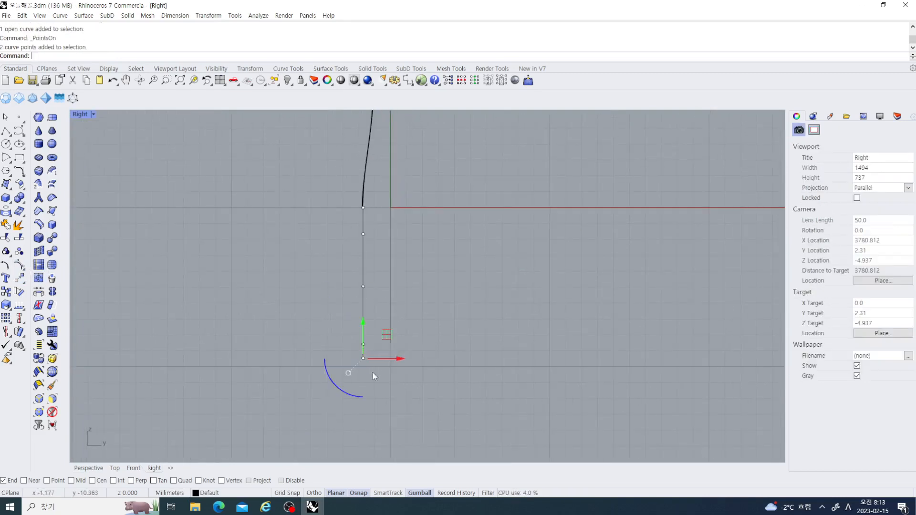
Step: Check the shank curve in the Front and Right views, briefly showing the hidden ring for comparison before undoing the Show
double_click(86, 117)
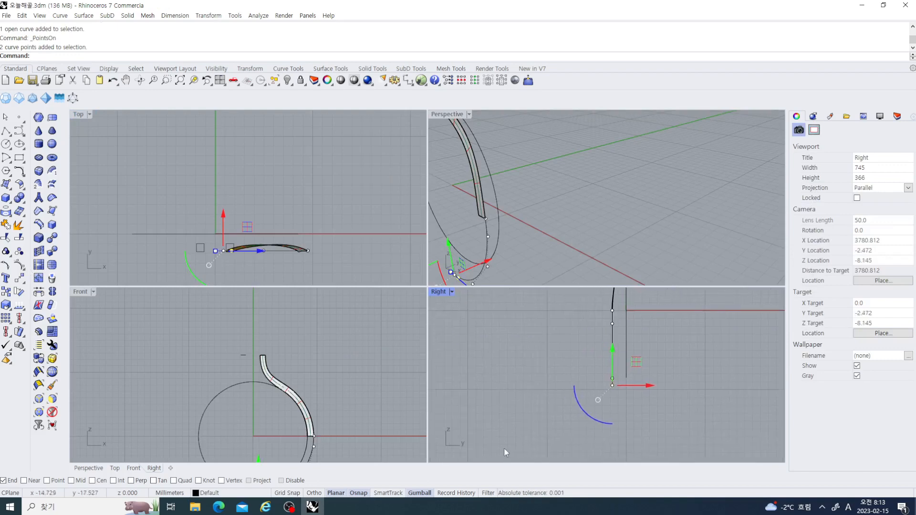
right_drag(336, 453, 358, 369)
scroll(319, 407, up, 6)
right_drag(319, 406, 323, 388)
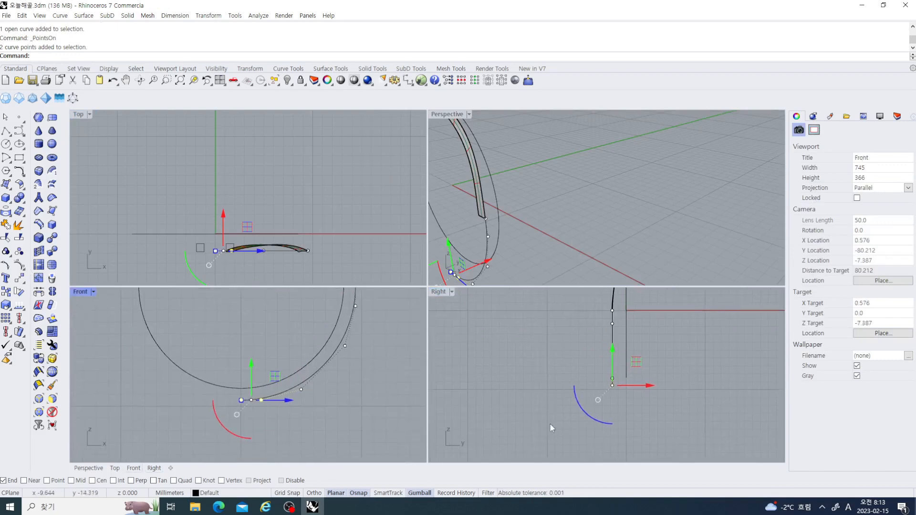
scroll(619, 390, up, 4)
right_drag(619, 390, 569, 428)
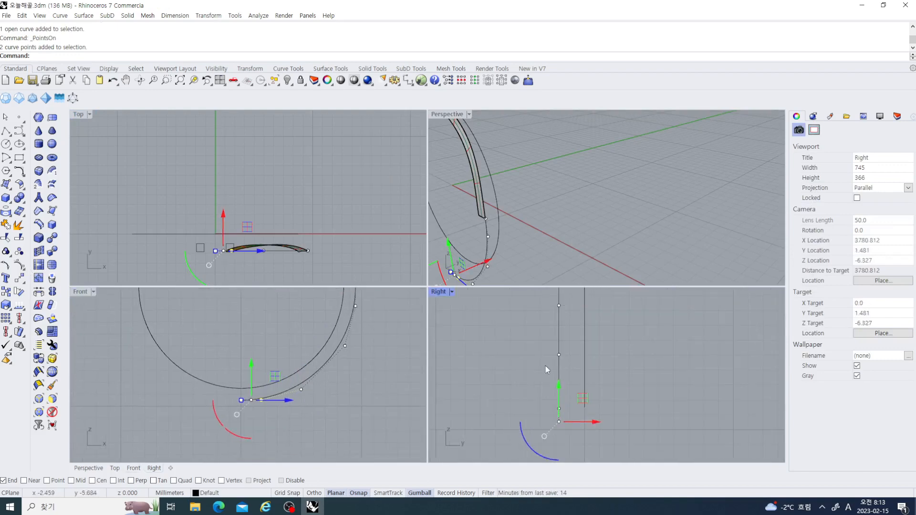
double_click(439, 292)
right_drag(459, 351, 477, 308)
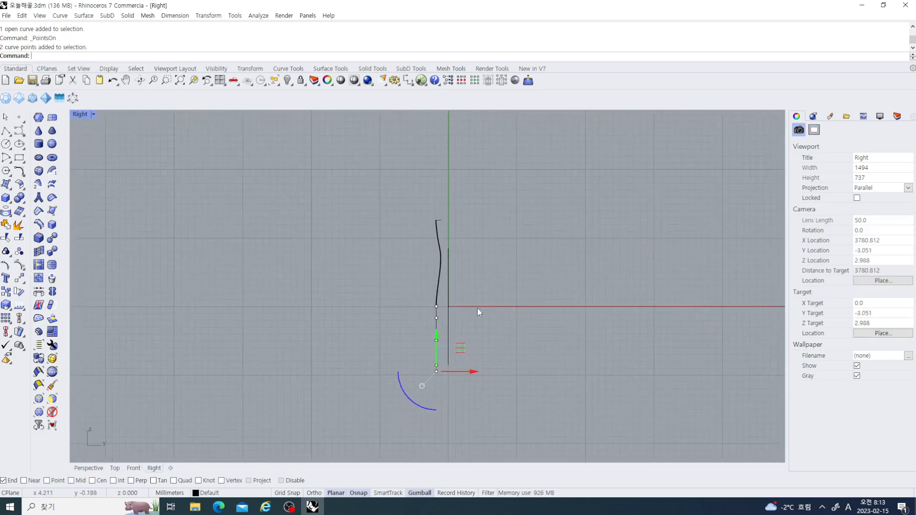
click(288, 80)
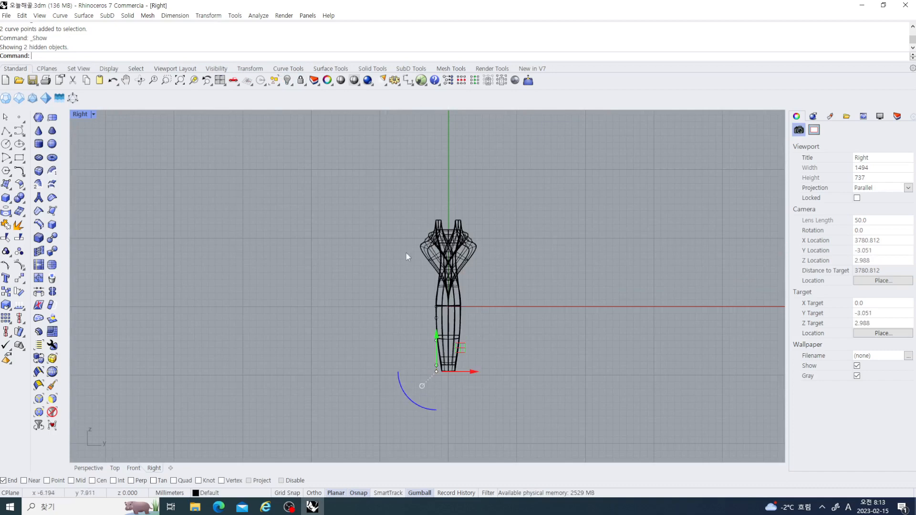
key(ctrl+z)
Step: Shift the shank curve's lowest control point, followed by its second-lowest point, sideways toward the vertical axis in the Right view
scroll(468, 363, up, 4)
drag(442, 302, 452, 303)
scroll(369, 269, up, 4)
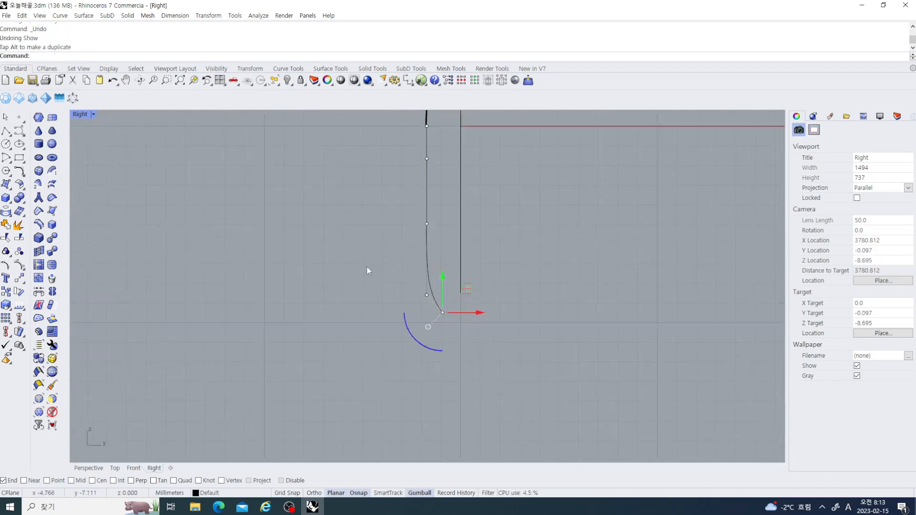
drag(351, 264, 488, 306)
right_drag(513, 289, 496, 334)
scroll(496, 334, up, 1)
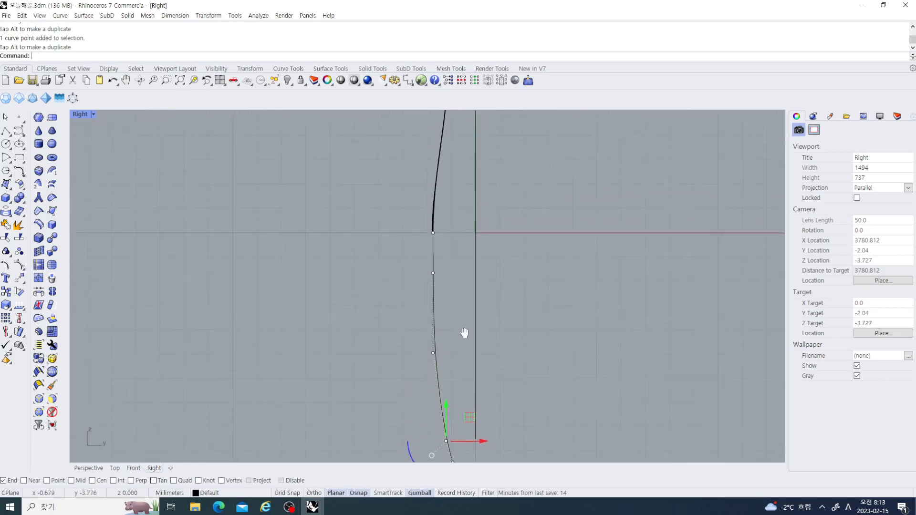
Step: Try shifting the shank curve's second control point from its upper end sideways
drag(404, 264, 496, 285)
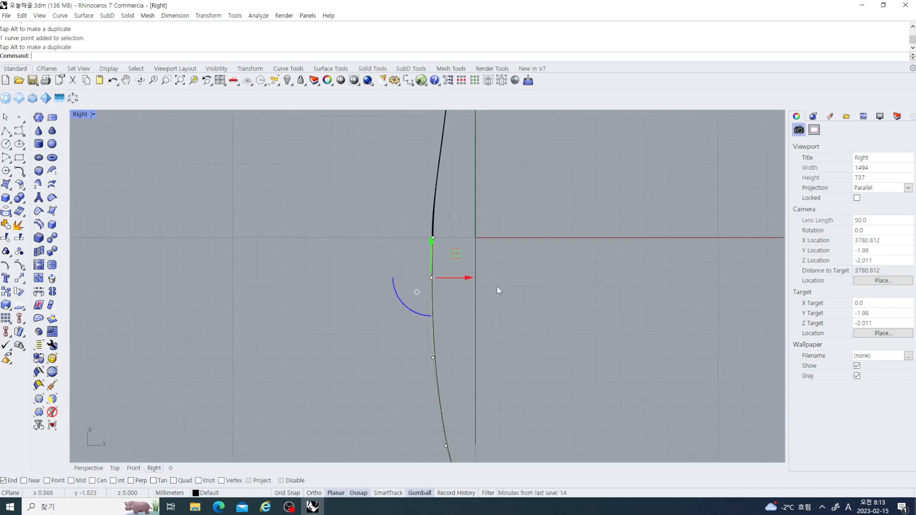
key(Escape)
scroll(451, 331, up, 1)
key(ctrl+z)
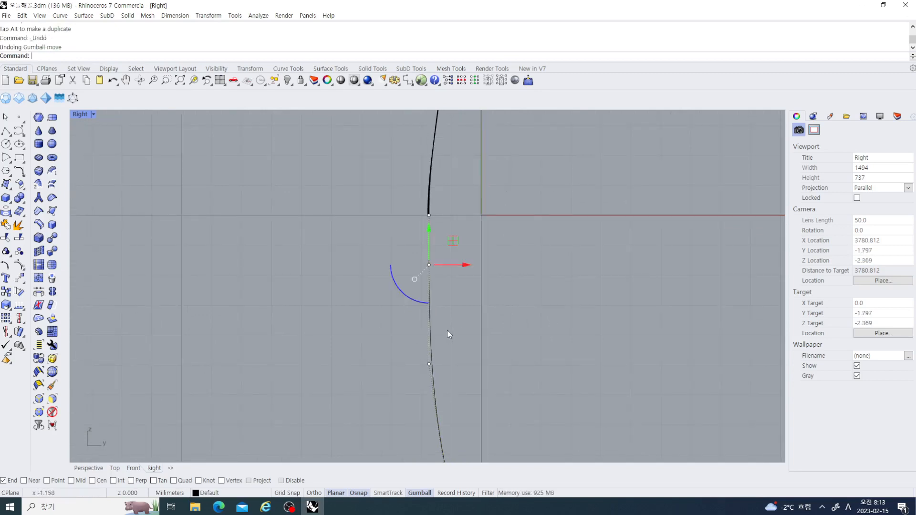
Step: Turn on the control points of the lofted strip and its guide curves, and shift the points around the shank junction slightly outward
scroll(384, 353, down, 4)
right_drag(407, 327, 429, 306)
click(456, 276)
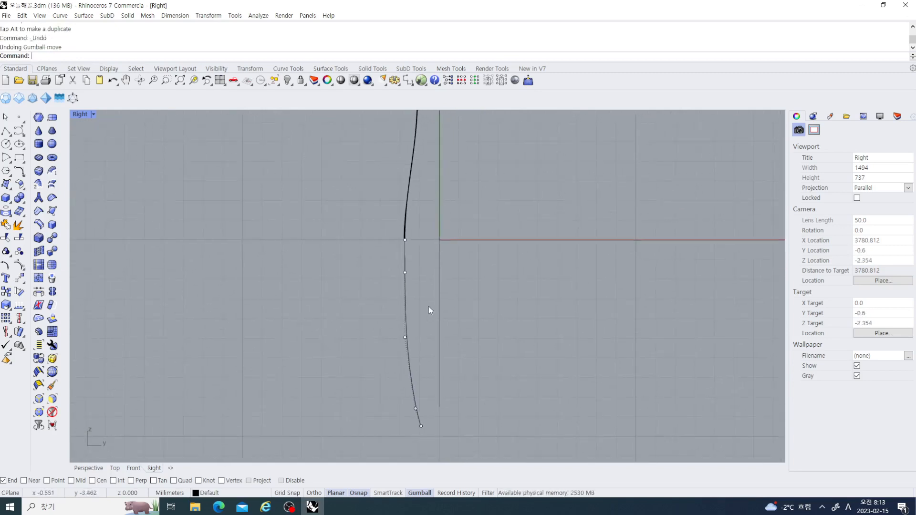
right_drag(435, 240, 428, 287)
drag(411, 240, 286, 245)
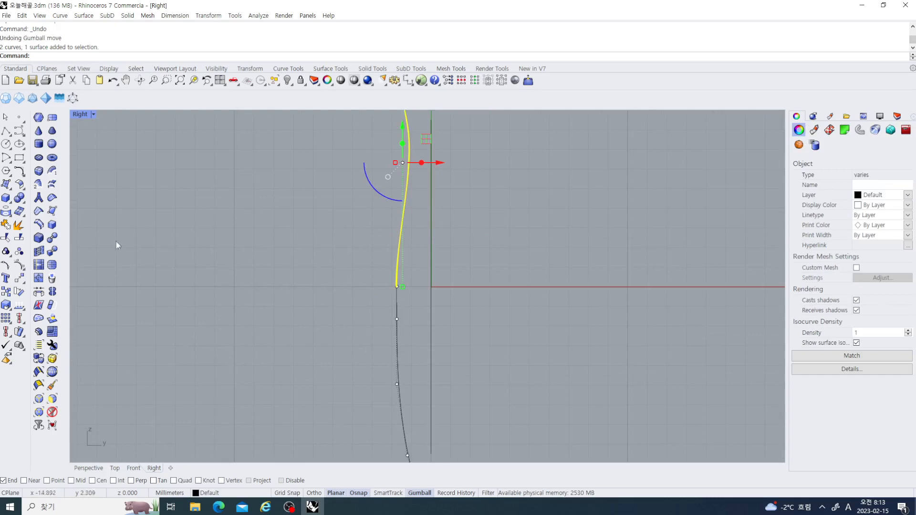
click(20, 265)
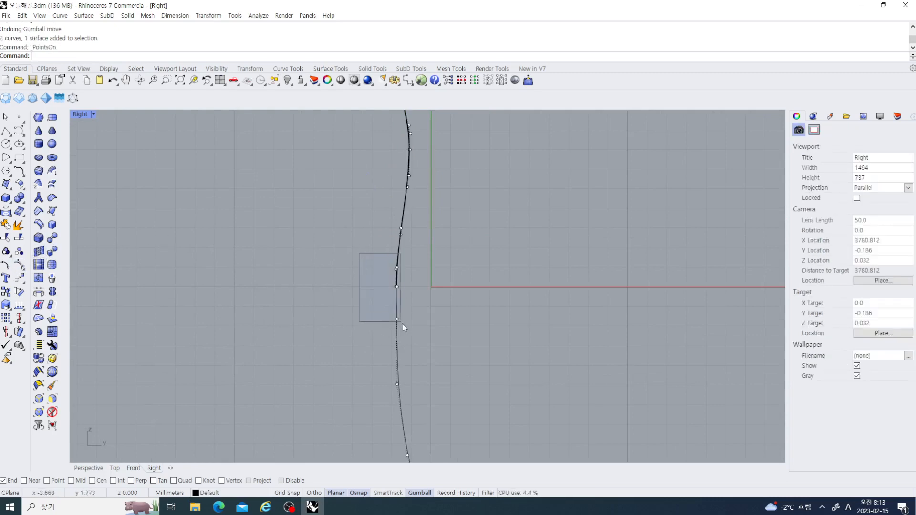
drag(402, 323, 402, 324)
drag(427, 296, 424, 298)
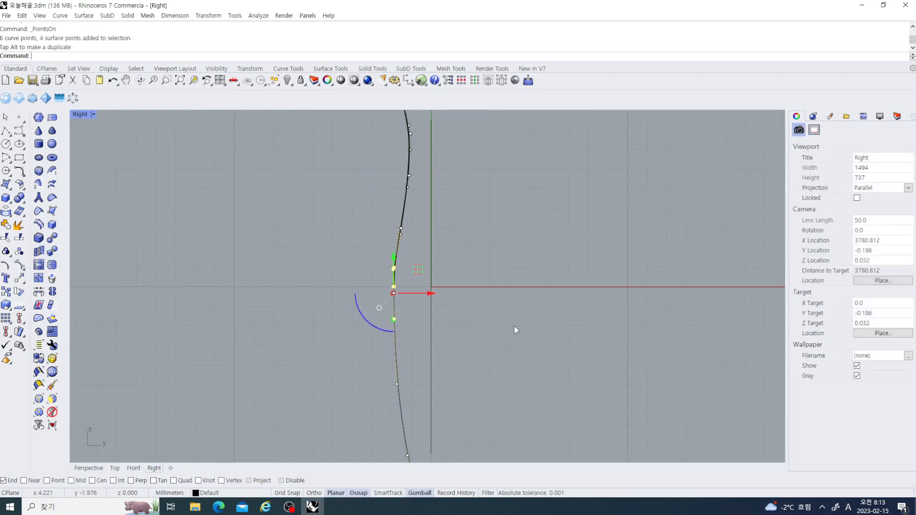
right_drag(526, 325, 518, 285)
click(515, 286)
Step: Shift the shank curve's third and fourth control points from its upper end slightly toward the vertical axis
scroll(454, 304, down, 4)
scroll(409, 296, up, 4)
drag(394, 277, 449, 313)
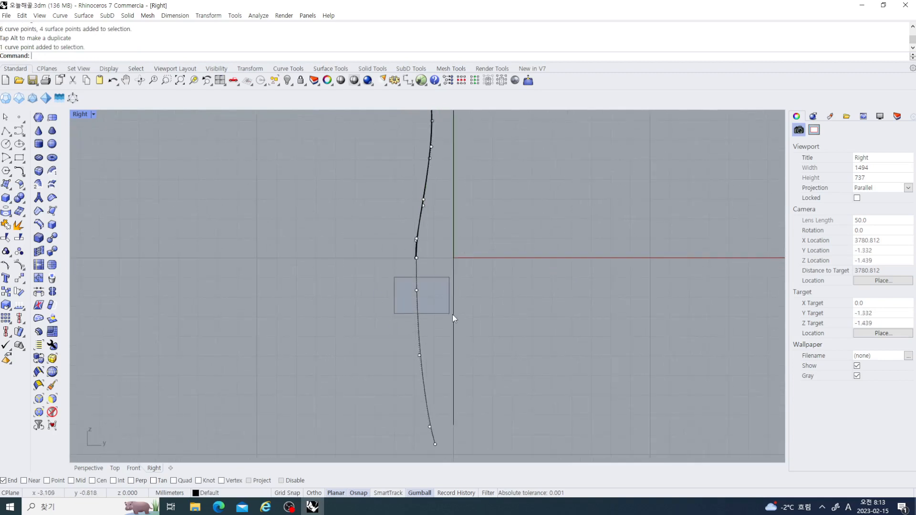
key(Escape)
click(419, 355)
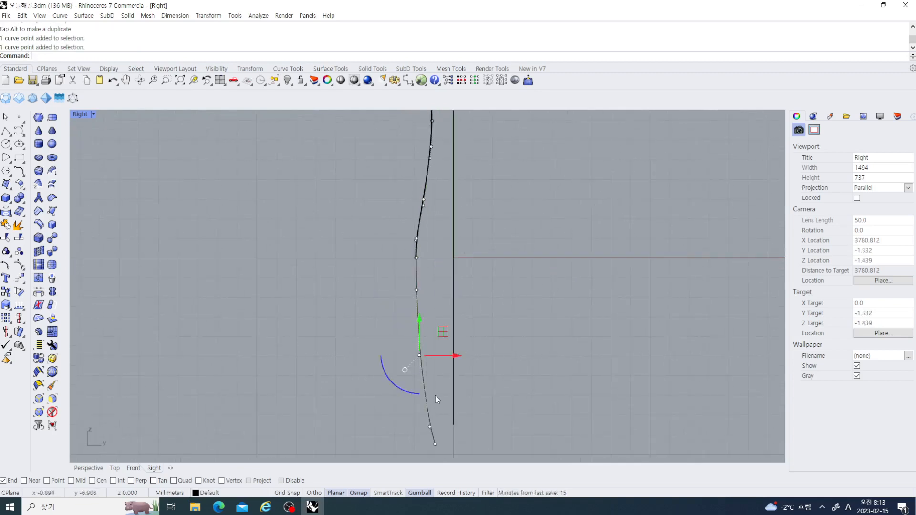
right_drag(435, 395, 415, 385)
shift+click(426, 398)
scroll(442, 382, up, 5)
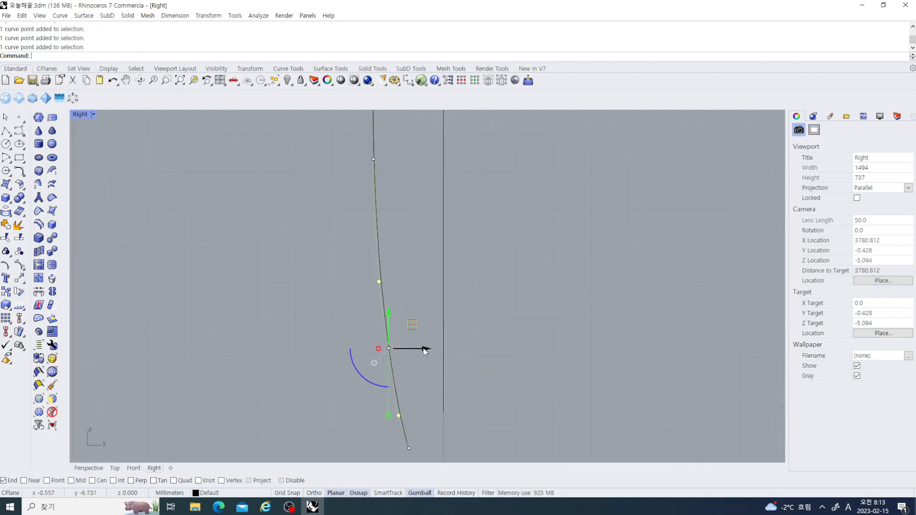
drag(423, 349, 426, 349)
right_drag(515, 382, 491, 368)
scroll(506, 366, down, 5)
key(Escape)
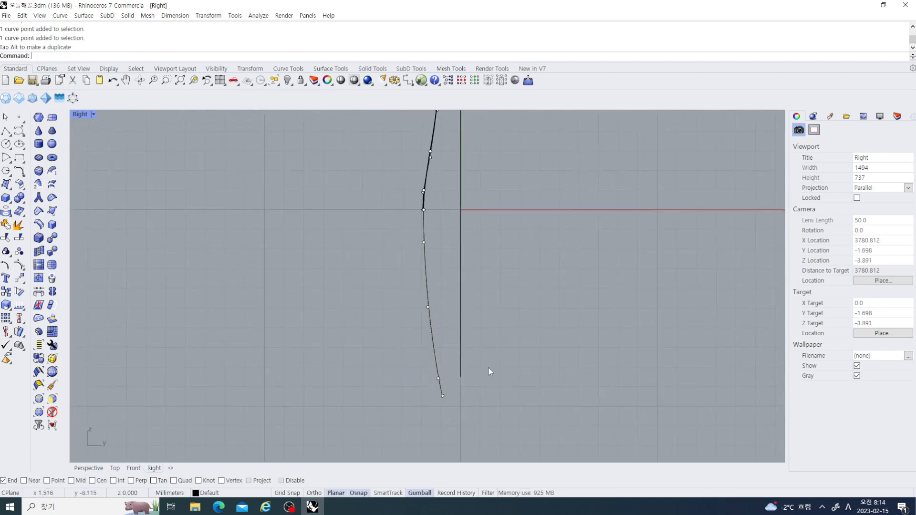
Step: Shift the shank curve's two lowest control points outward, nudge the end point slightly further, and hide the points
drag(386, 294, 461, 385)
scroll(456, 396, up, 3)
key(Escape)
key(ctrl+z)
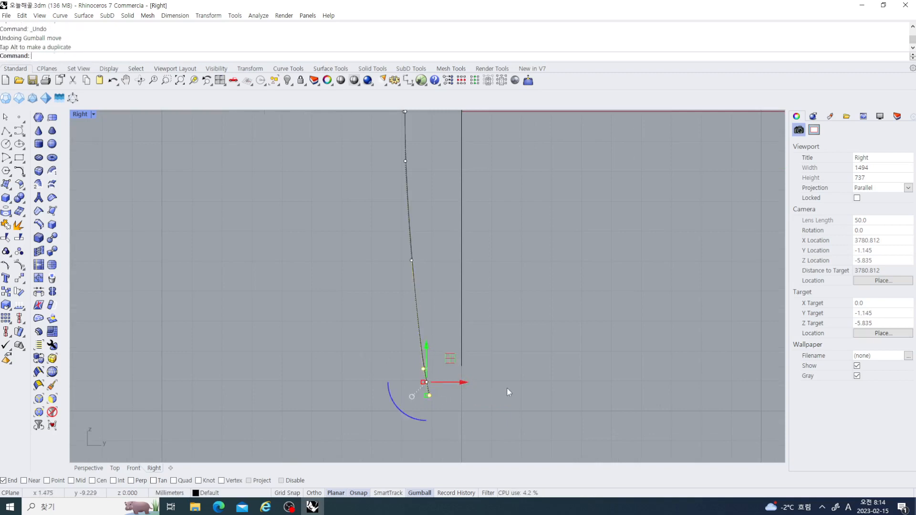
click(506, 389)
drag(383, 383, 464, 396)
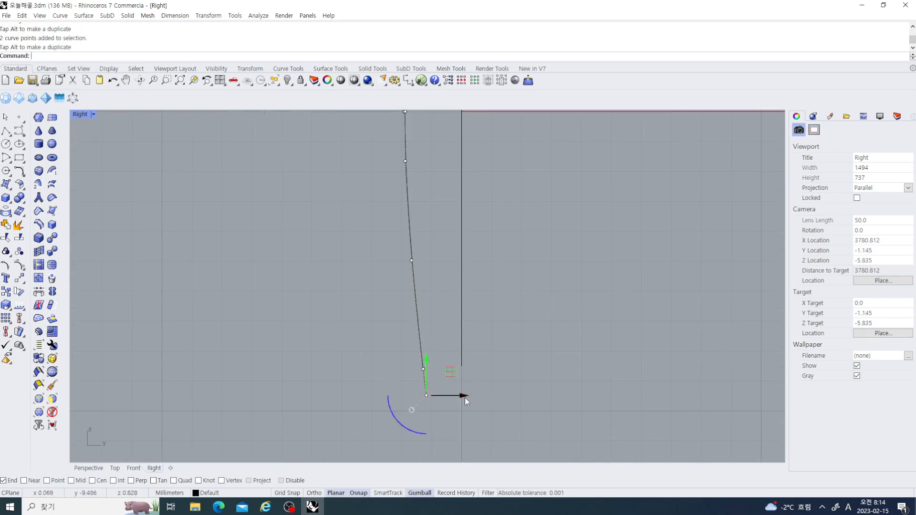
key(Escape)
scroll(465, 370, down, 6)
scroll(458, 382, down, 6)
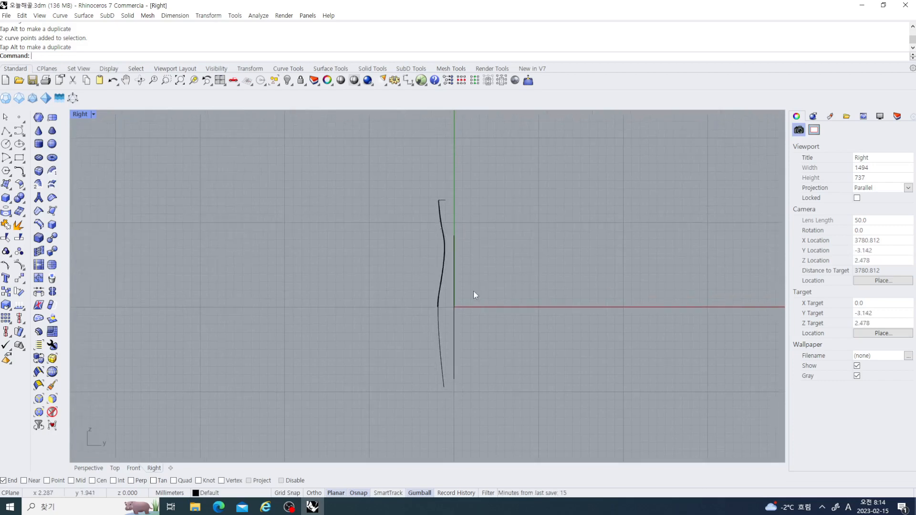
Step: Draw a short polyline in the Front view from the shank curve's lower end up to the reference circle's lowest point with Project snapping on
double_click(74, 115)
right_drag(511, 210, 572, 267)
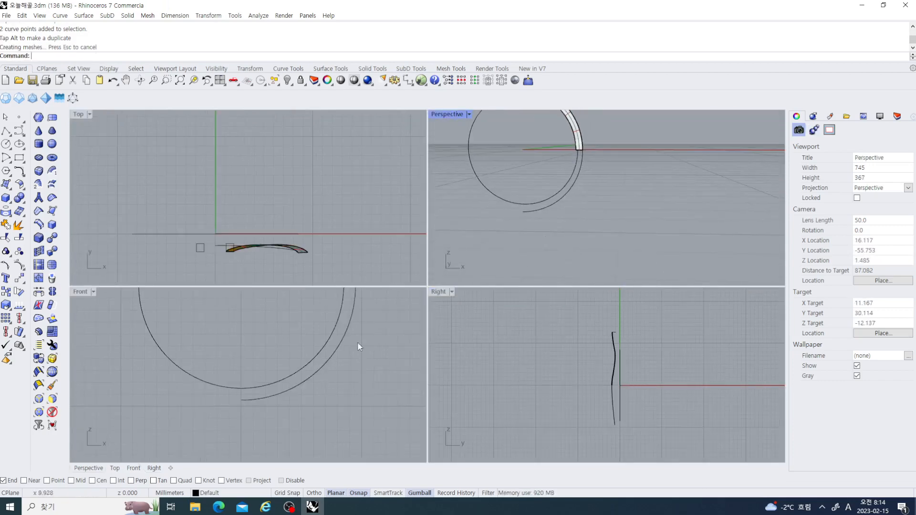
scroll(276, 365, down, 6)
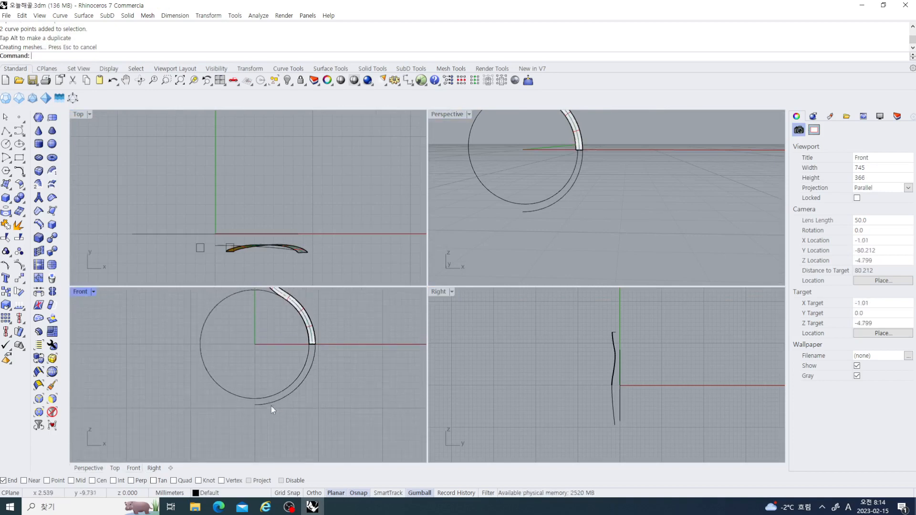
click(7, 130)
scroll(252, 402, up, 4)
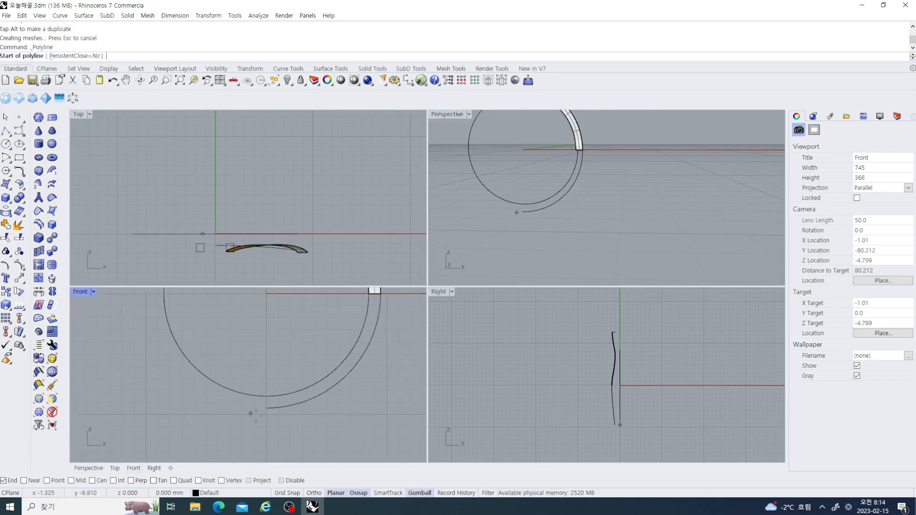
click(260, 410)
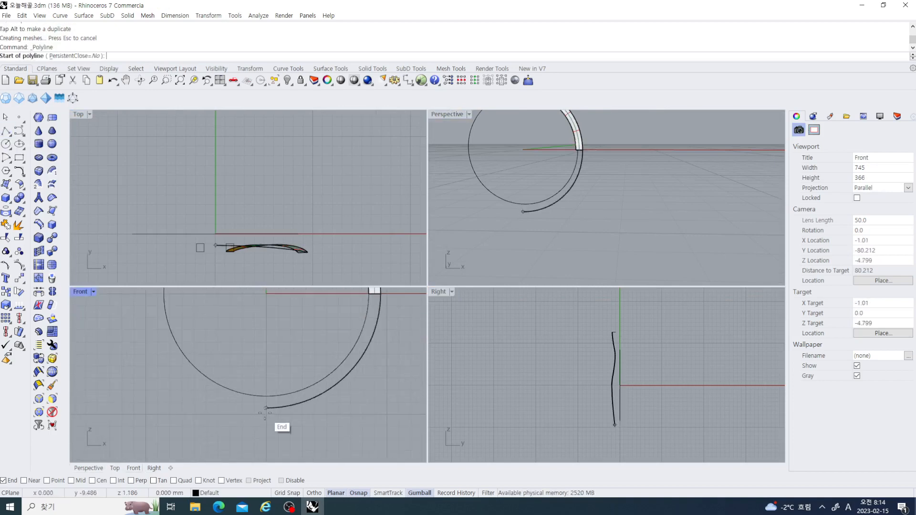
click(250, 481)
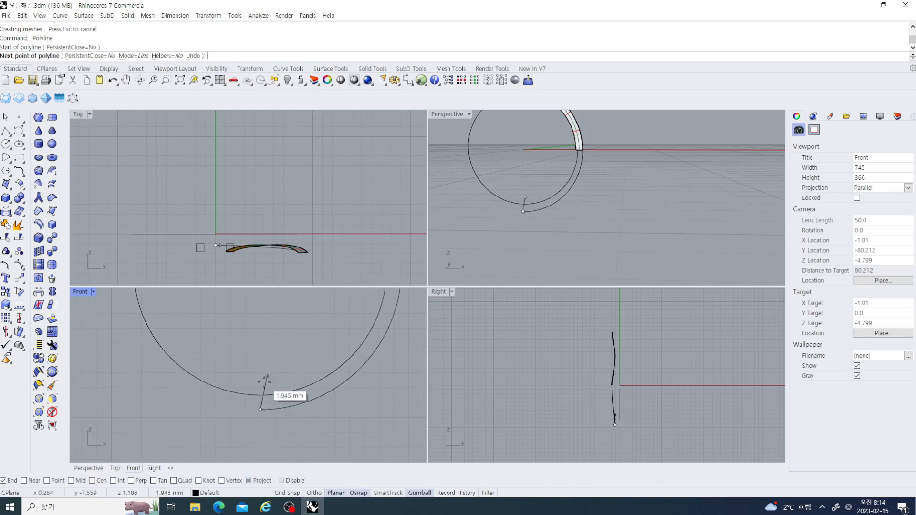
click(261, 394)
key(Return)
scroll(233, 361, down, 3)
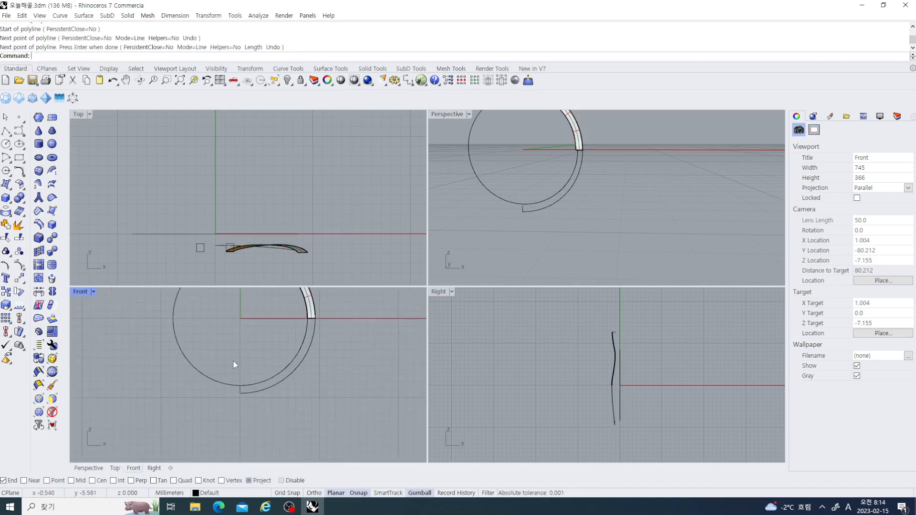
Step: Sweep the lower shank surface along the shank curve with Sweep 1 Rail, using the short lower polyline and the lofted strip's end edge as sections
click(10, 188)
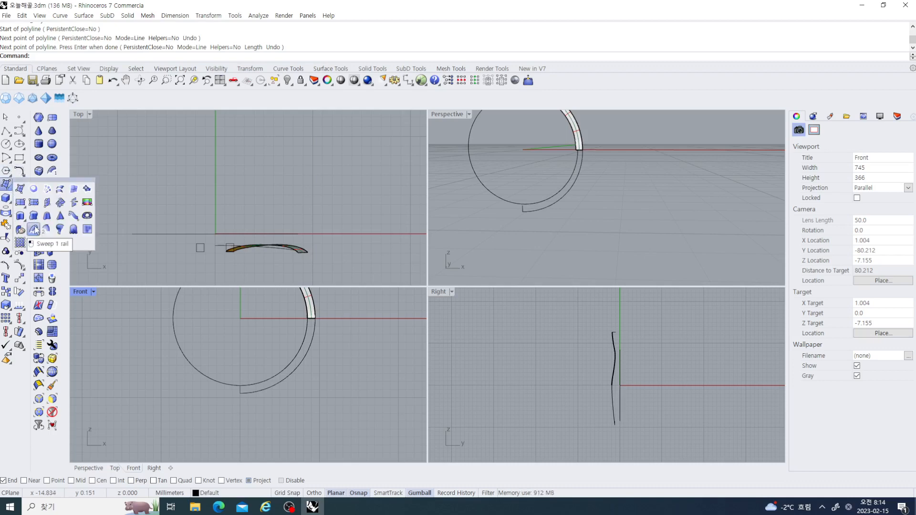
click(34, 230)
scroll(546, 190, up, 7)
click(528, 239)
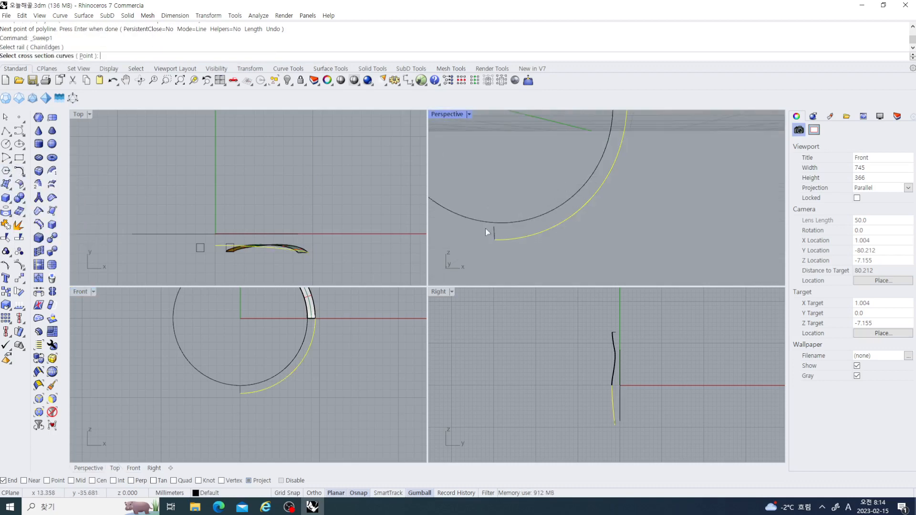
click(494, 232)
scroll(546, 234, down, 6)
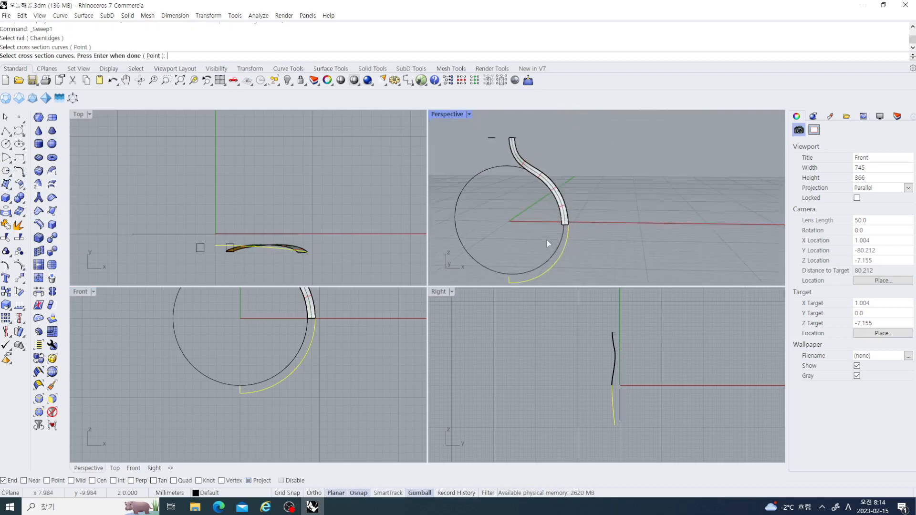
scroll(571, 226, up, 8)
click(576, 212)
right_click(608, 227)
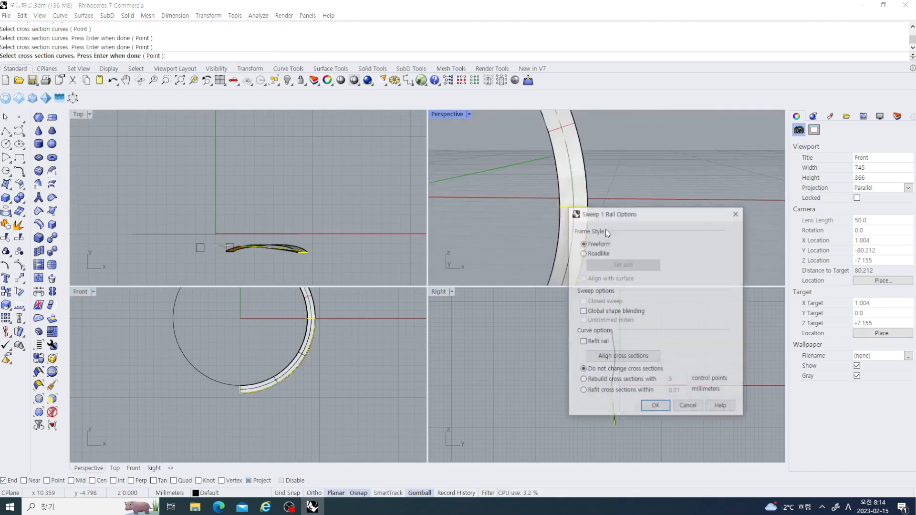
click(653, 407)
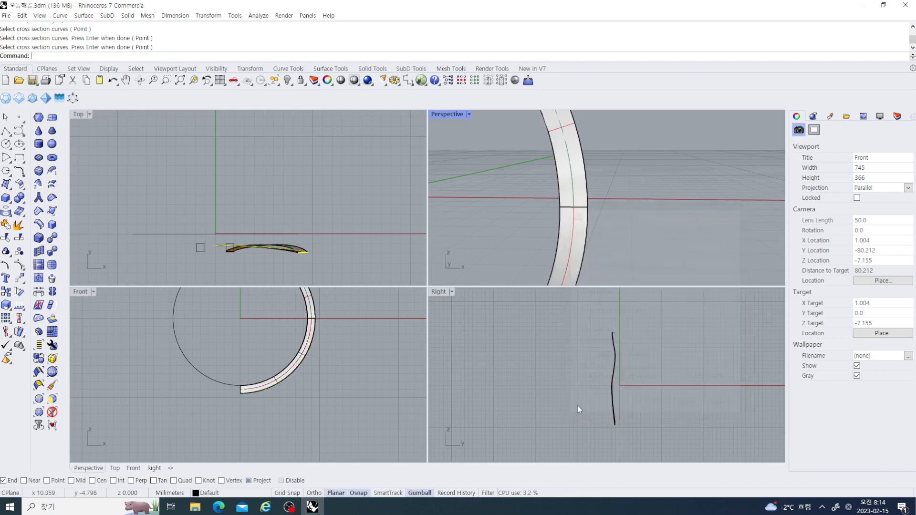
click(327, 405)
scroll(300, 365, up, 3)
scroll(560, 229, down, 5)
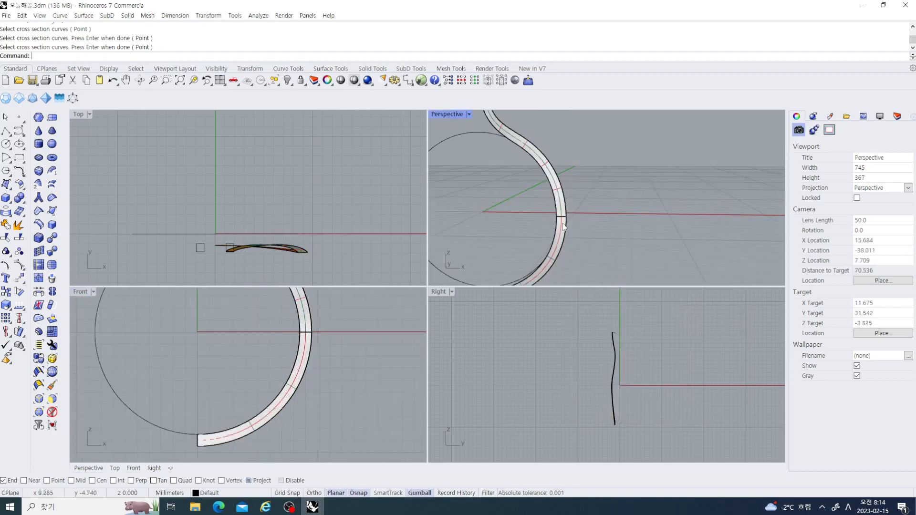
Step: Mirror the lofted strip and the swept shank surface in the Right view across the vertical axis through the origin, keeping the originals
right_drag(560, 229, 588, 251)
scroll(523, 236, down, 5)
scroll(603, 256, up, 5)
click(620, 225)
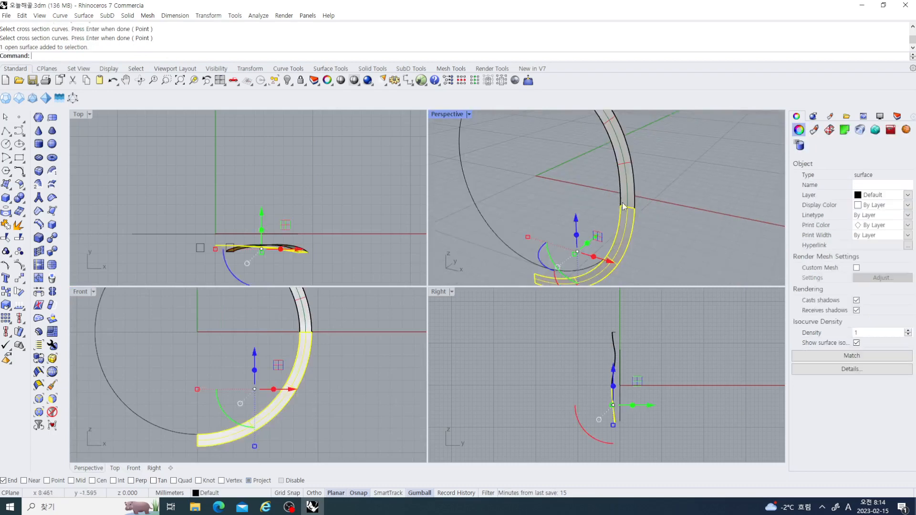
click(625, 185)
right_drag(625, 185, 457, 231)
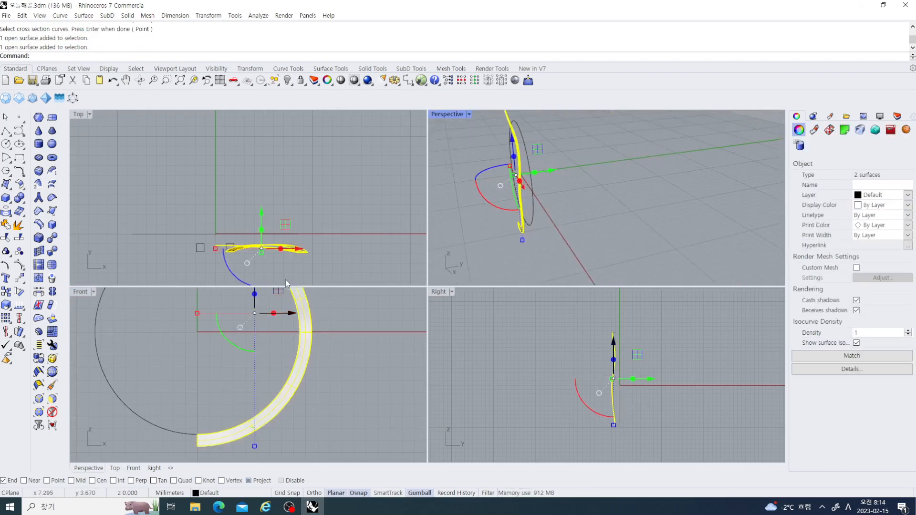
right_drag(607, 403, 561, 400)
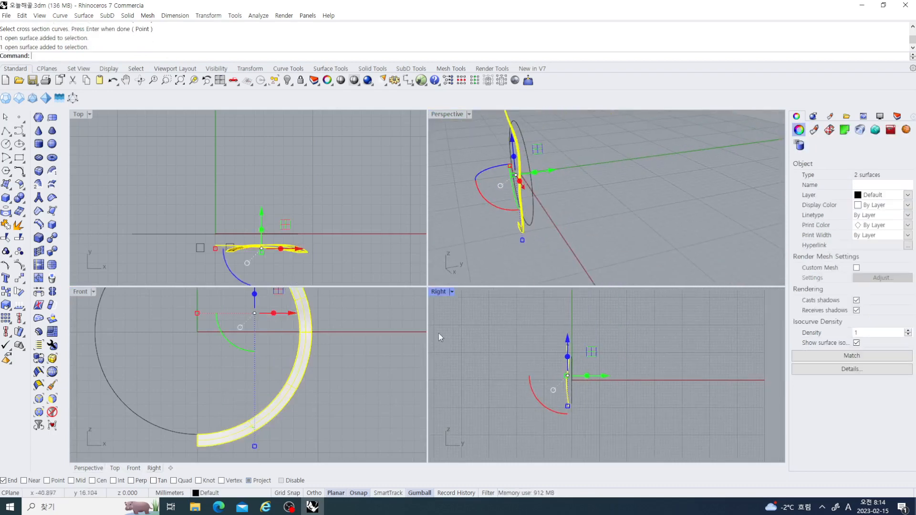
click(20, 280)
click(34, 297)
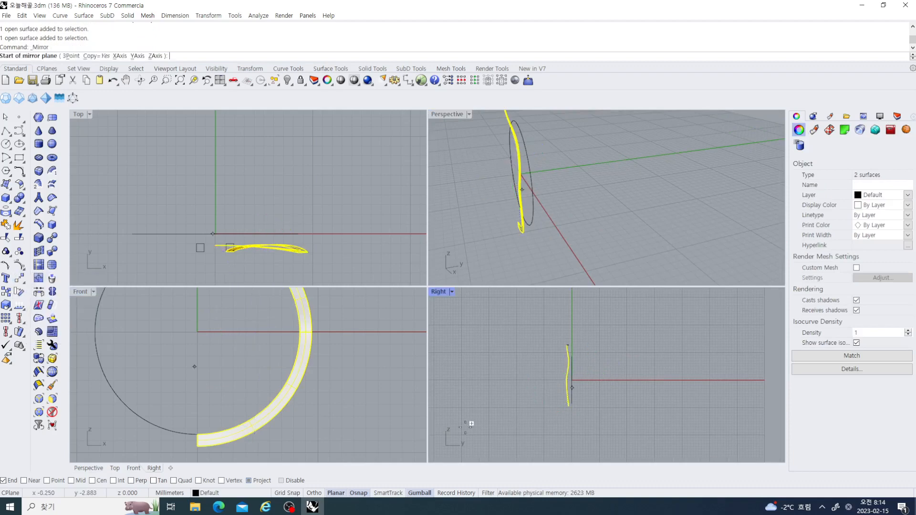
text(0)
key(Return)
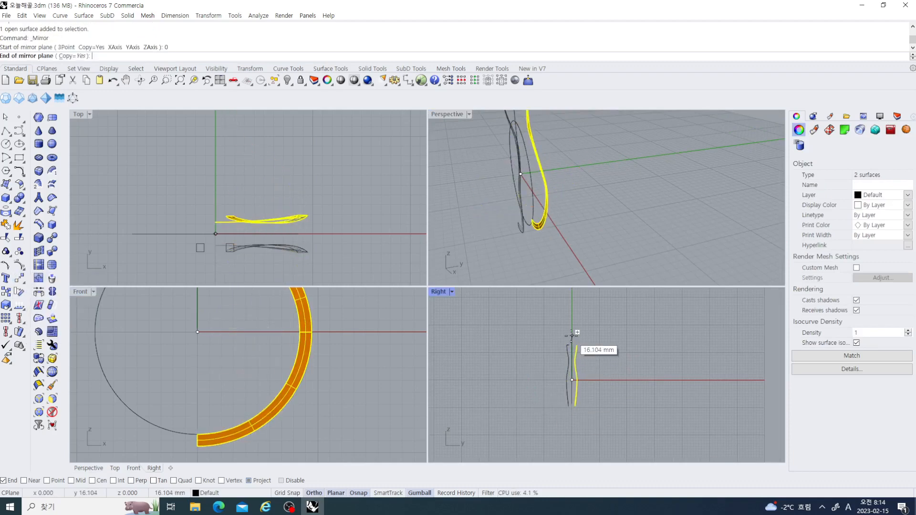
click(574, 298)
click(635, 186)
right_drag(634, 187, 469, 145)
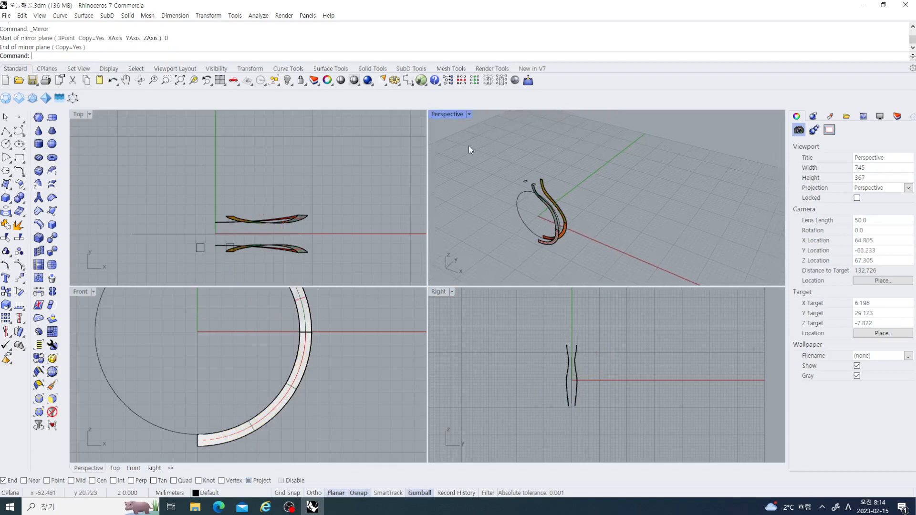
Step: Draw an interpolated curve joining the outer lower end corners of the two shank strips, with Project snapping off
double_click(446, 114)
right_drag(471, 208, 341, 269)
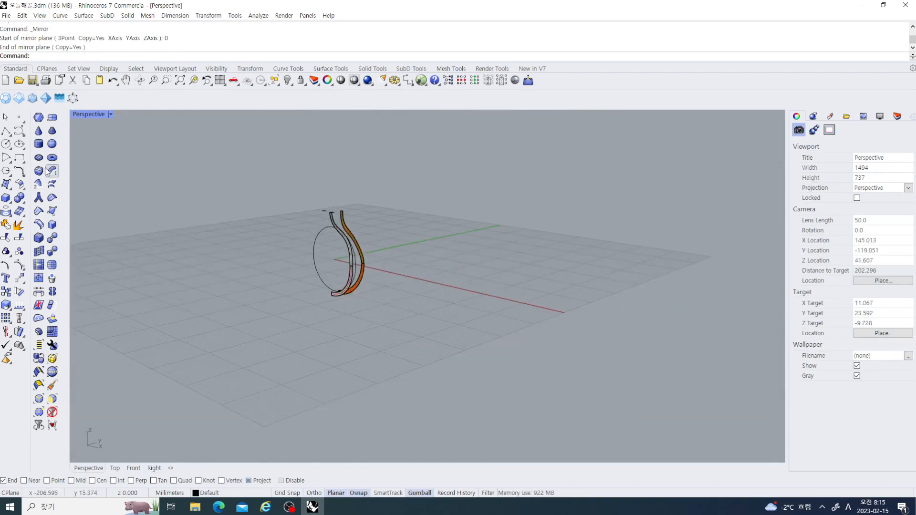
click(10, 136)
click(23, 142)
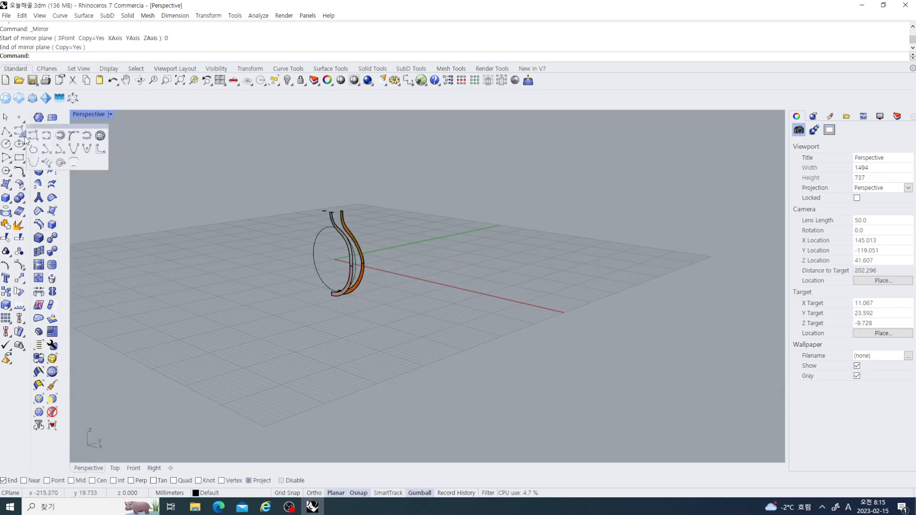
click(50, 140)
scroll(305, 289, up, 6)
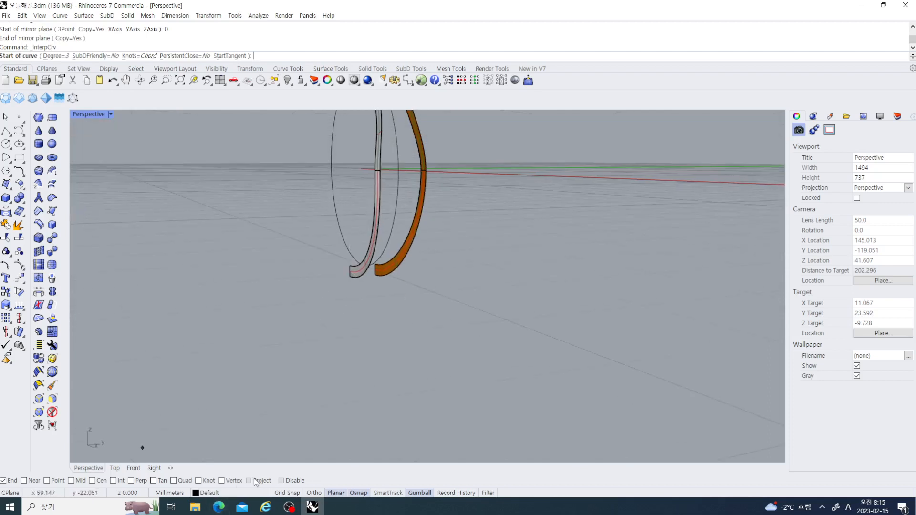
click(350, 281)
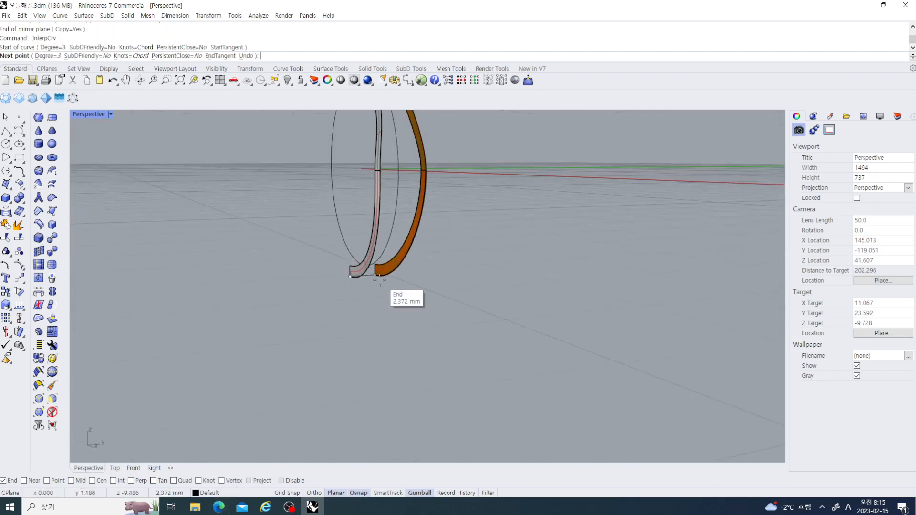
click(379, 282)
key(Return)
Step: Turn on the joining curve's control points, then lower its two middle points and spread them apart to form a rounded arc in the Right view
scroll(373, 300, up, 4)
right_drag(371, 296, 332, 259)
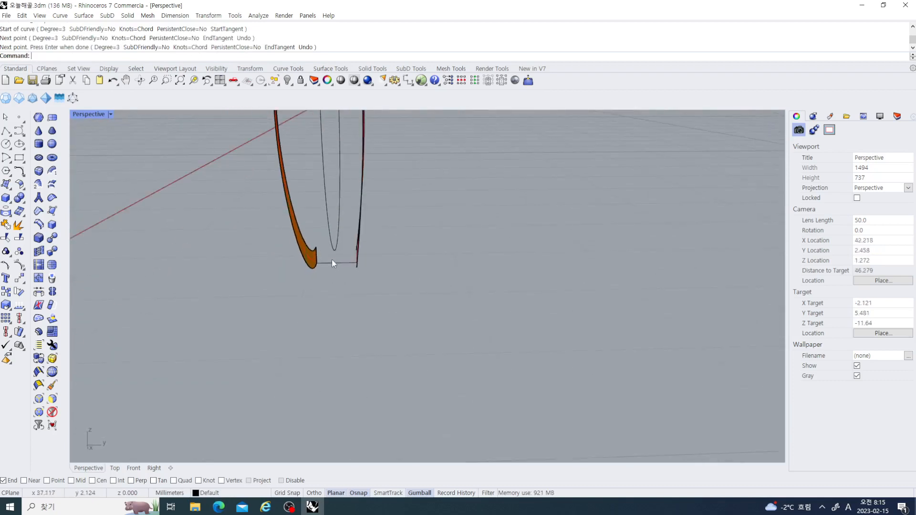
click(331, 262)
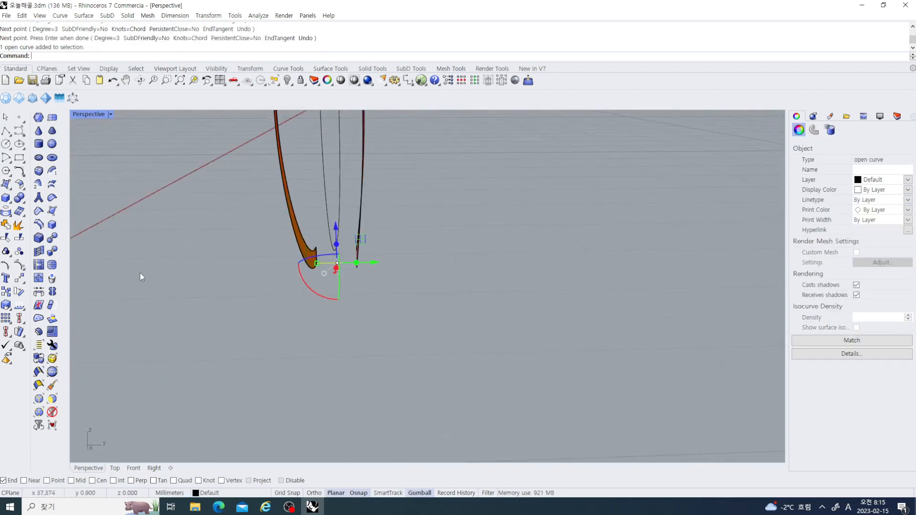
click(19, 265)
double_click(99, 115)
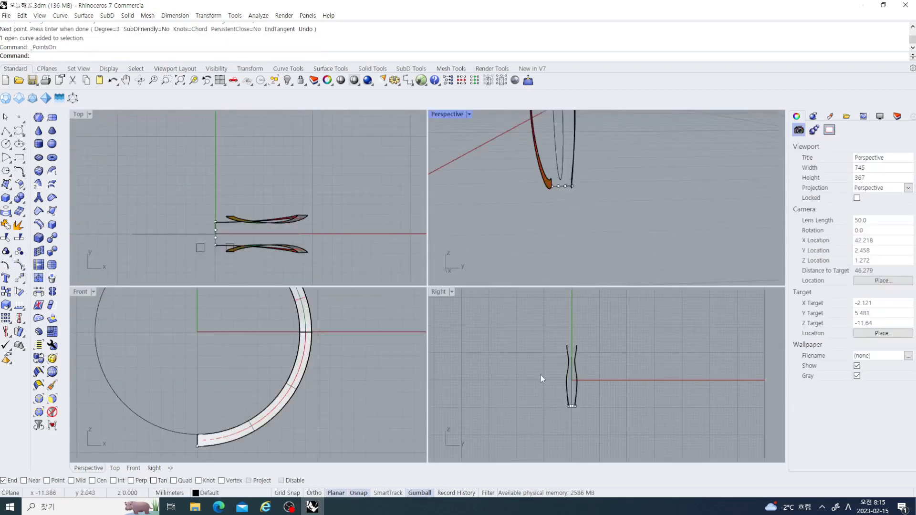
scroll(580, 396, up, 3)
scroll(579, 389, up, 3)
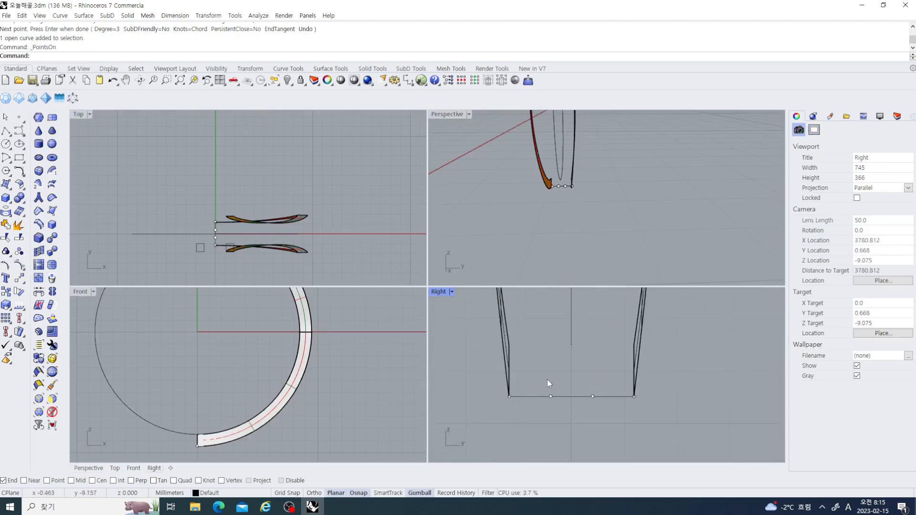
drag(548, 380, 606, 414)
scroll(586, 334, up, 2)
drag(585, 334, 536, 391)
click(668, 400)
right_drag(626, 252, 656, 235)
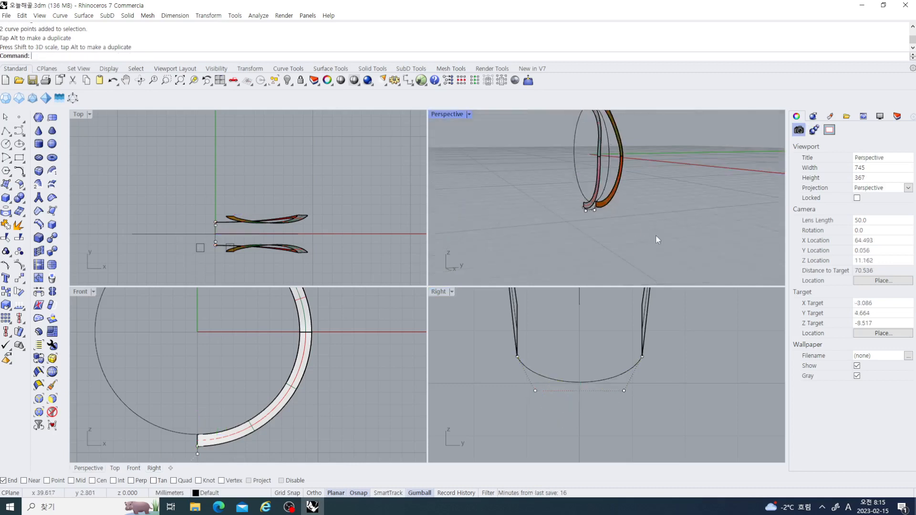
Step: Raise the arc's two middle control points slightly and hide the control points
drag(501, 371, 644, 414)
scroll(615, 394, up, 3)
drag(553, 356, 555, 354)
click(683, 402)
scroll(608, 373, down, 2)
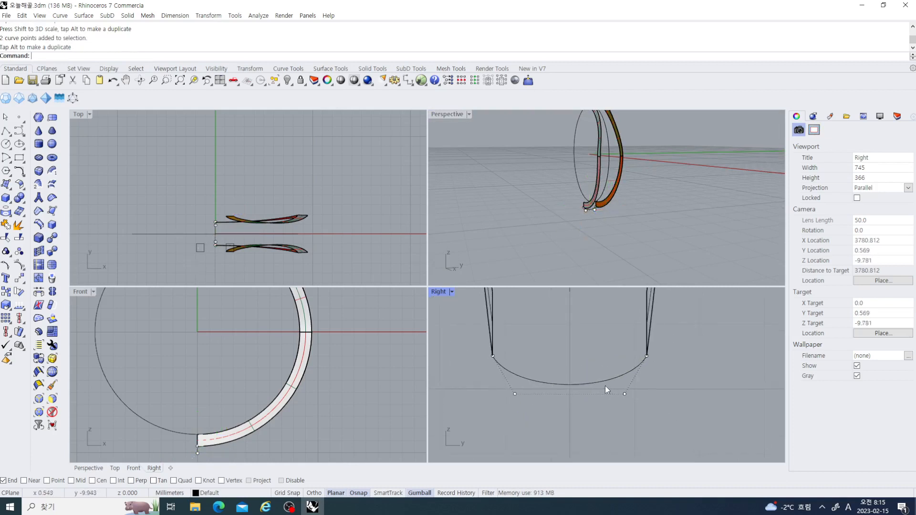
right_drag(693, 240, 639, 221)
scroll(602, 224, up, 3)
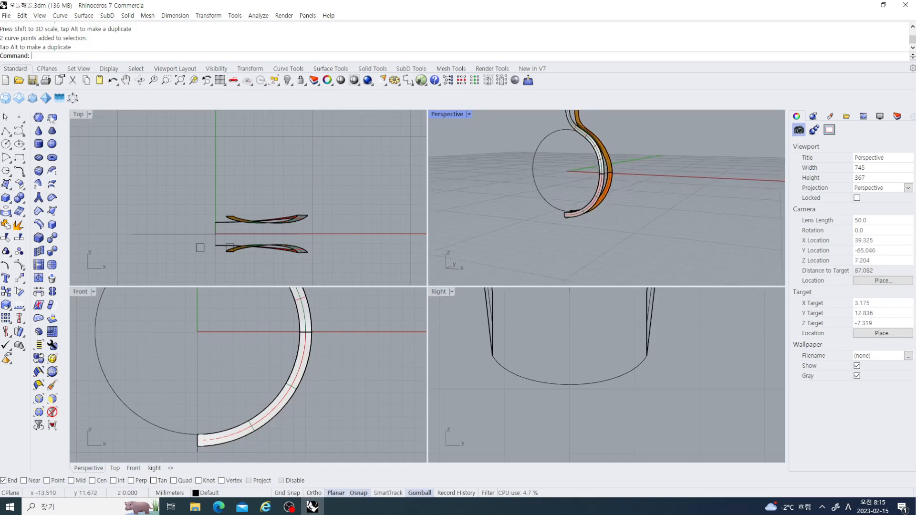
Step: Sweep the arc along the outer edges of the two lower shank strips with Sweep 2 Rails, leaving cross sections unchanged and edge continuity at Position
click(10, 188)
scroll(576, 232, up, 5)
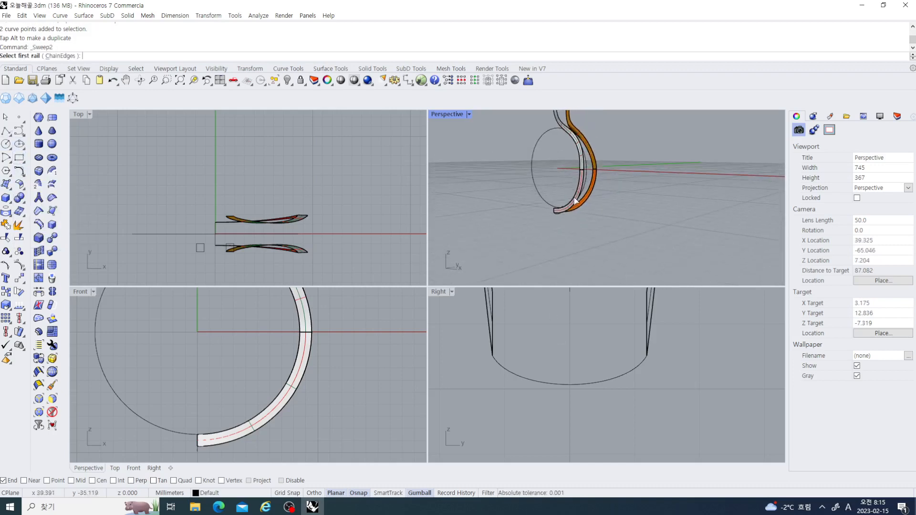
click(533, 218)
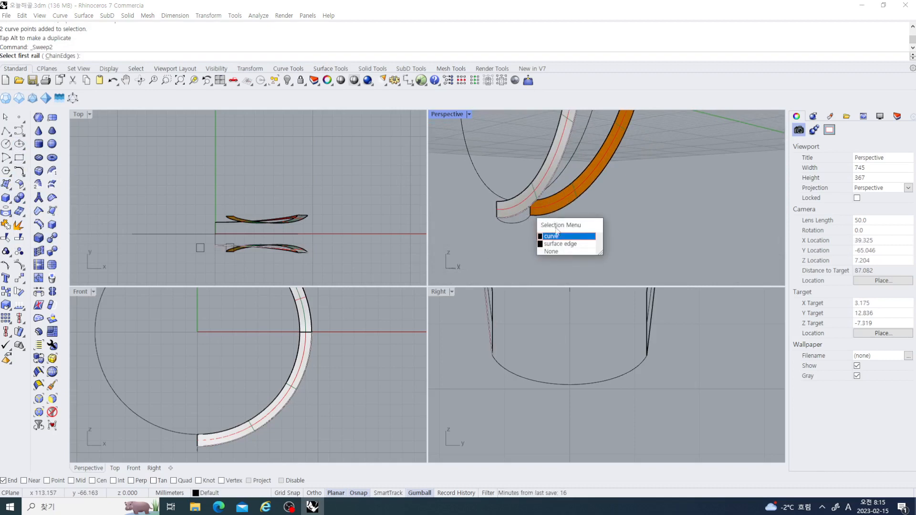
click(558, 245)
click(556, 215)
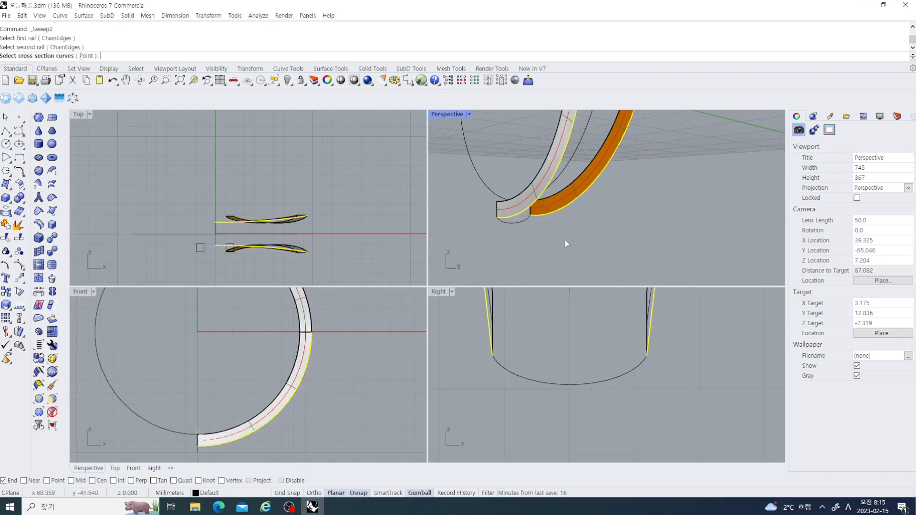
click(510, 228)
key(Return)
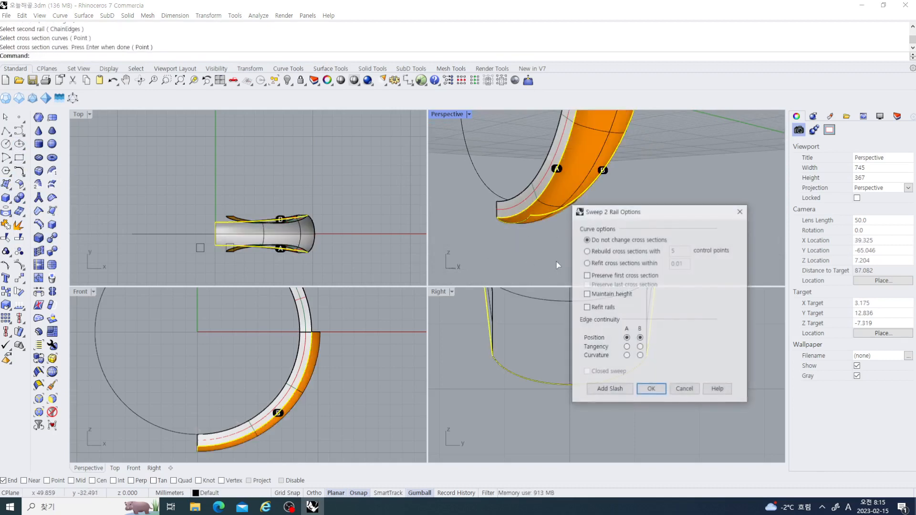
click(652, 386)
scroll(575, 222, down, 5)
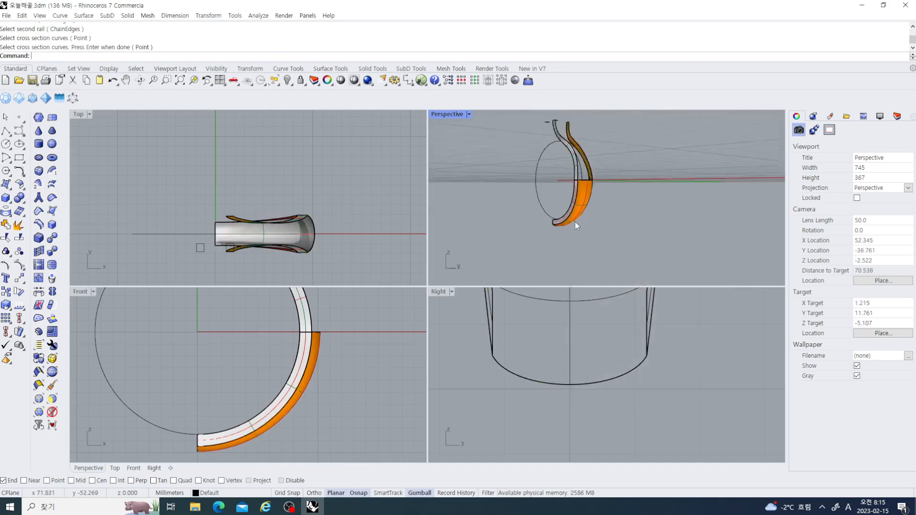
Step: Show the hidden objects to examine the finished twisted ring beside the shank, and undo showing them
right_drag(582, 234, 549, 240)
scroll(545, 240, up, 9)
scroll(574, 244, down, 7)
scroll(573, 243, up, 6)
scroll(538, 247, down, 2)
scroll(272, 319, down, 8)
right_drag(273, 319, 196, 351)
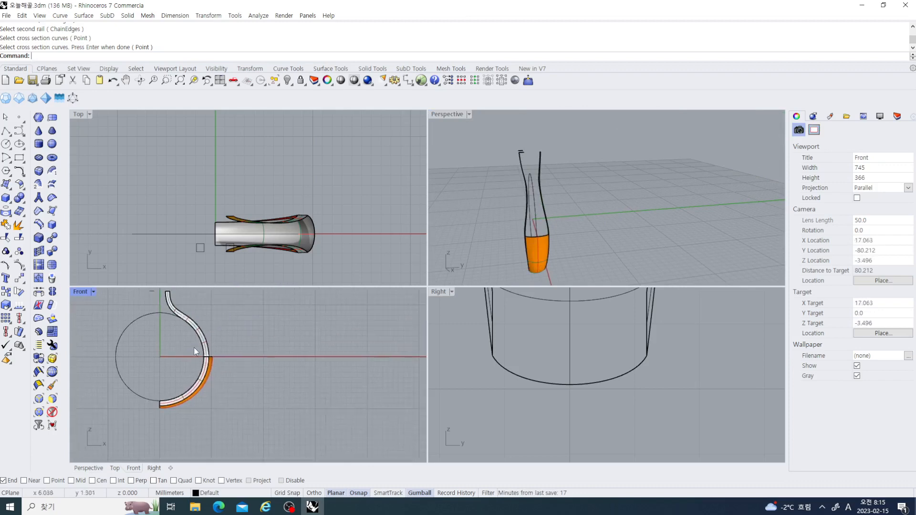
click(286, 83)
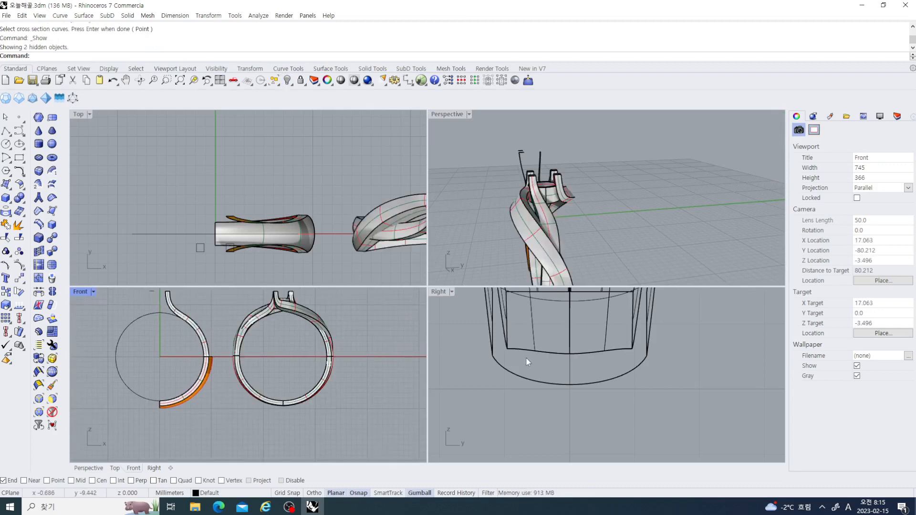
scroll(525, 357, down, 8)
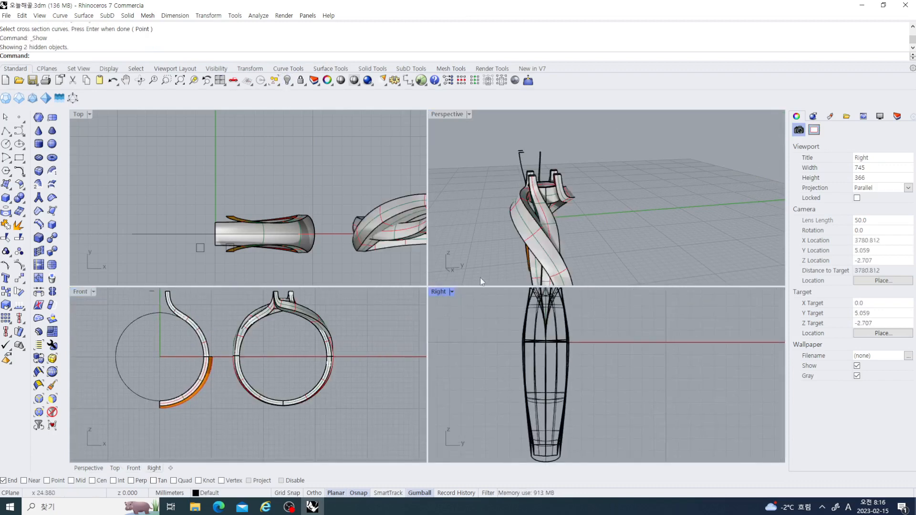
right_drag(480, 281, 541, 228)
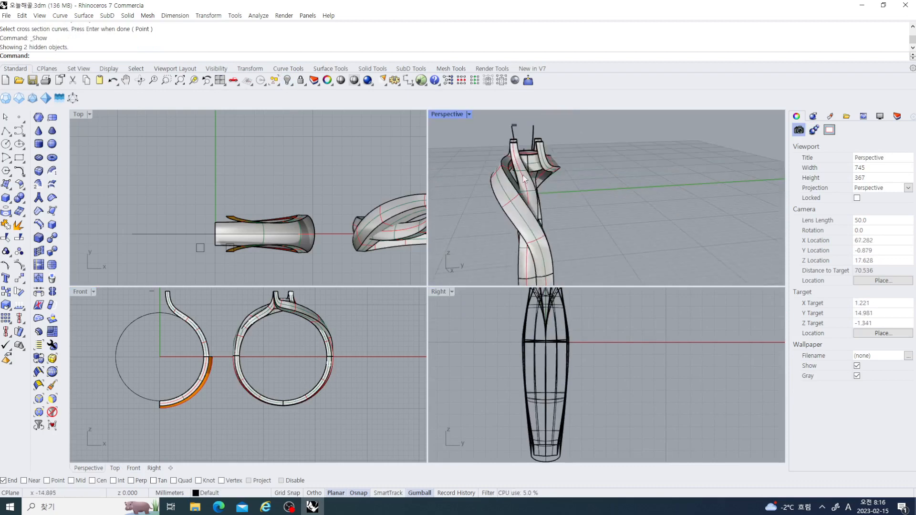
right_drag(544, 215, 543, 261)
key(ctrl+z)
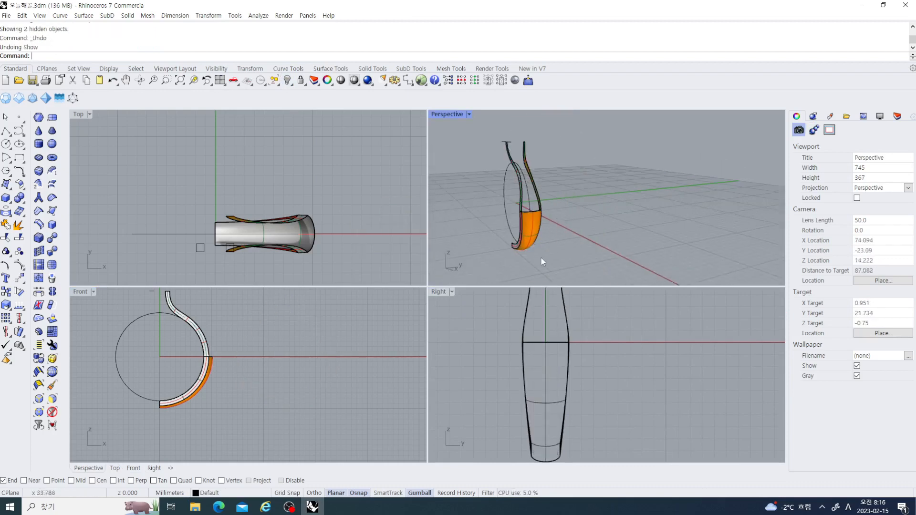
Step: Copy the upper shank's side surface inward about 0.817 mm, snapping from one corner of the small square profile to the other
right_drag(543, 347, 541, 379)
right_drag(548, 251, 465, 203)
scroll(499, 237, up, 6)
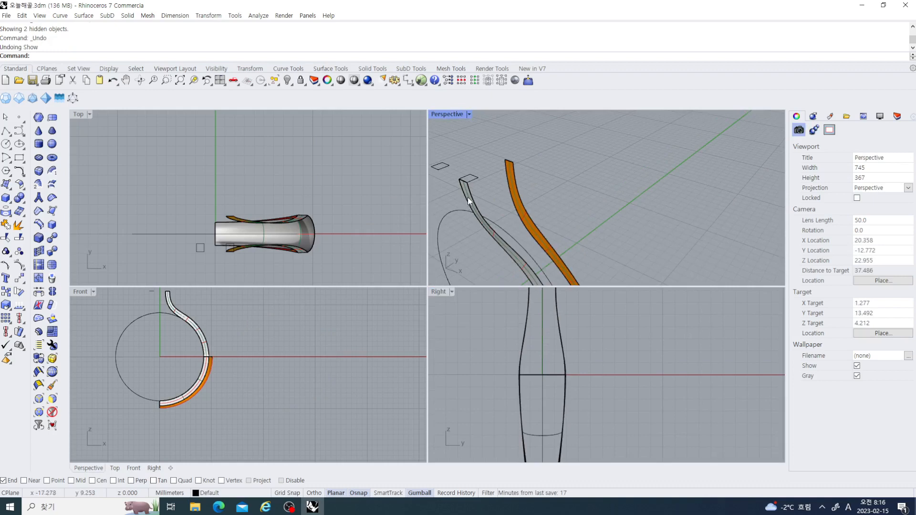
click(467, 197)
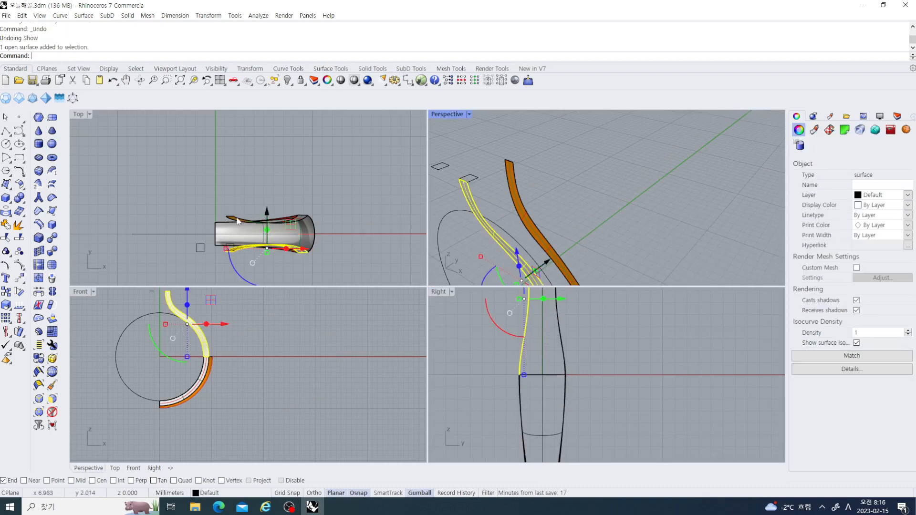
click(6, 291)
click(471, 184)
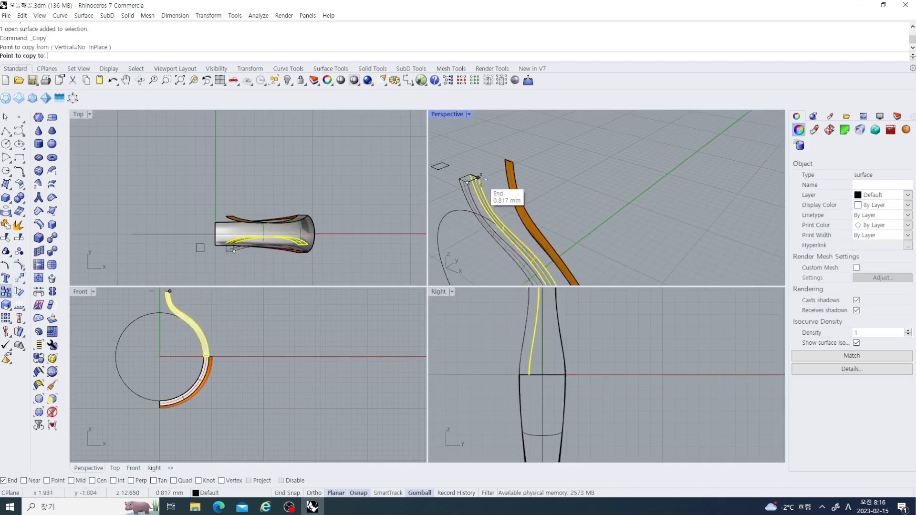
click(478, 178)
right_click(591, 193)
Step: Turn on the copied surface's control points, select the ones at its lower end, and use only the Mid object snap
right_drag(592, 193, 548, 159)
right_drag(567, 203, 539, 194)
click(605, 182)
scroll(512, 227, up, 4)
scroll(528, 223, down, 4)
scroll(545, 190, up, 2)
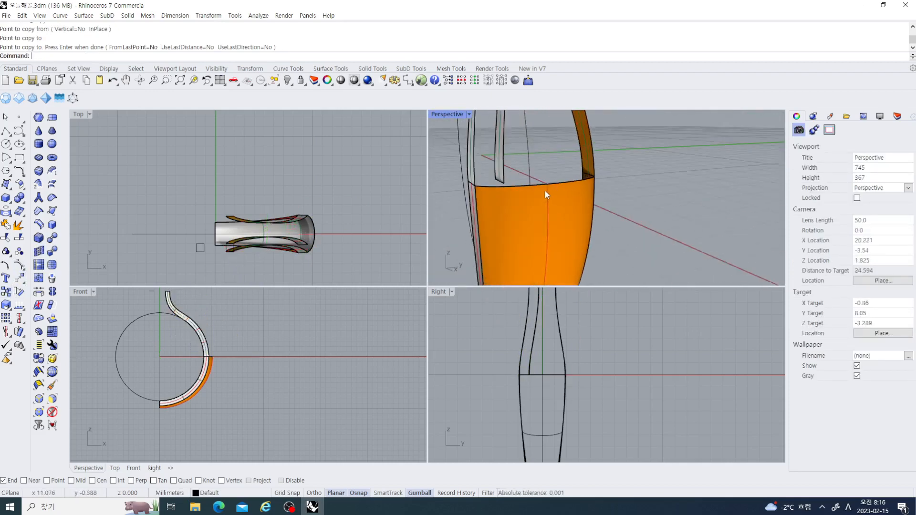
click(498, 168)
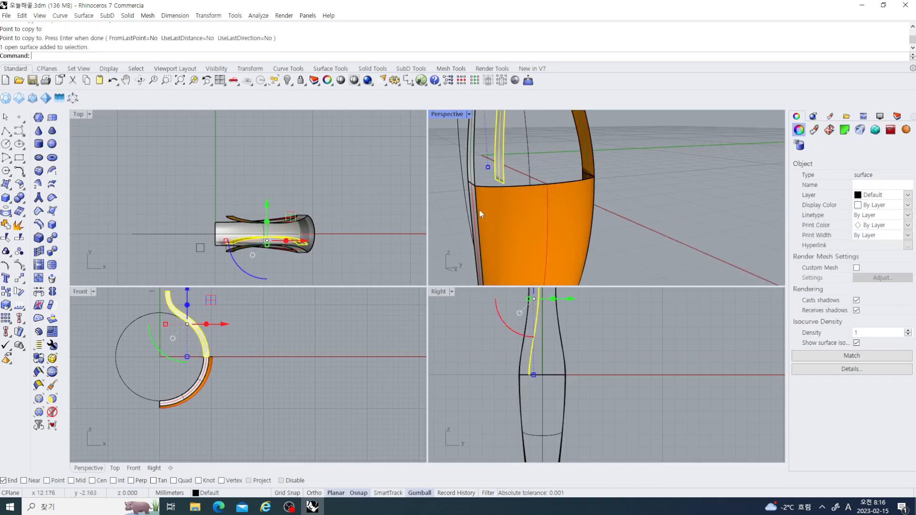
click(19, 264)
scroll(524, 370, up, 3)
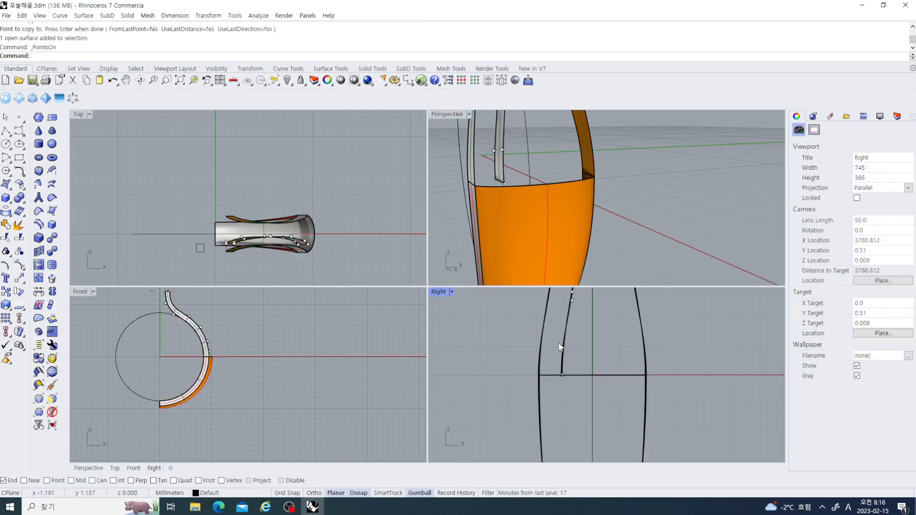
drag(574, 386, 574, 385)
scroll(529, 217, up, 6)
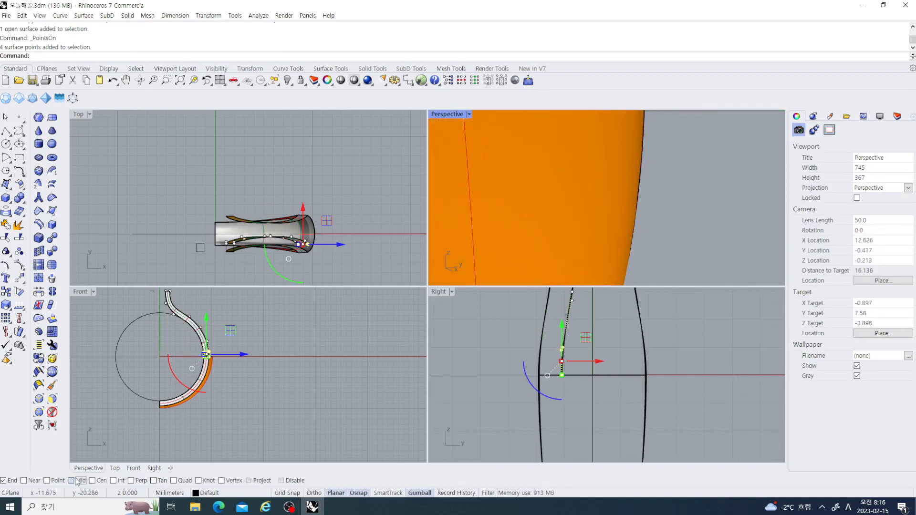
scroll(525, 186, down, 4)
right_drag(526, 187, 576, 232)
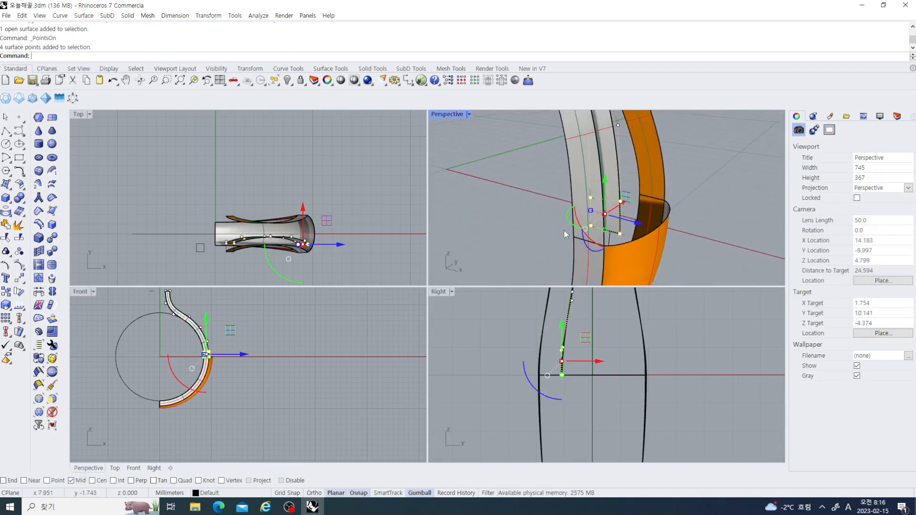
Step: Select the three outer control points at the copy's lower end, undo the accidental scale, and turn off the gumball
ctrl+drag(596, 237, 596, 238)
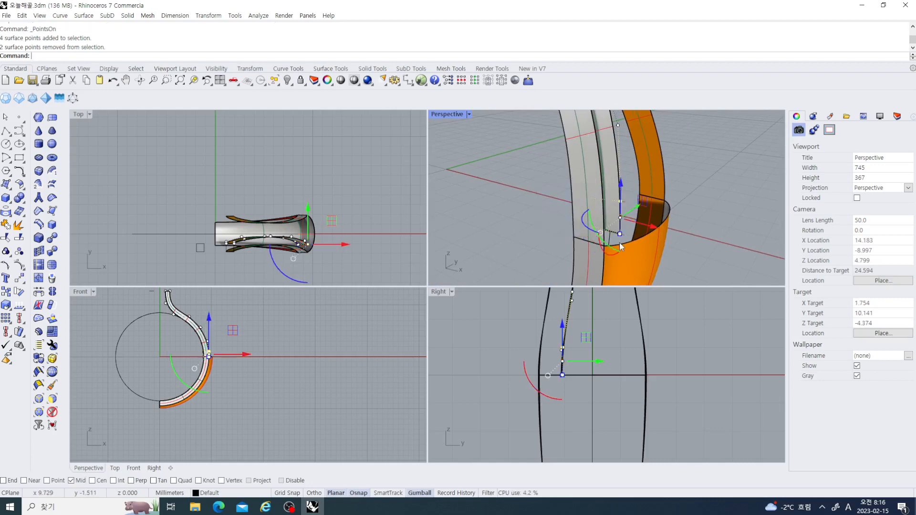
right_drag(596, 238, 603, 243)
shift+click(542, 135)
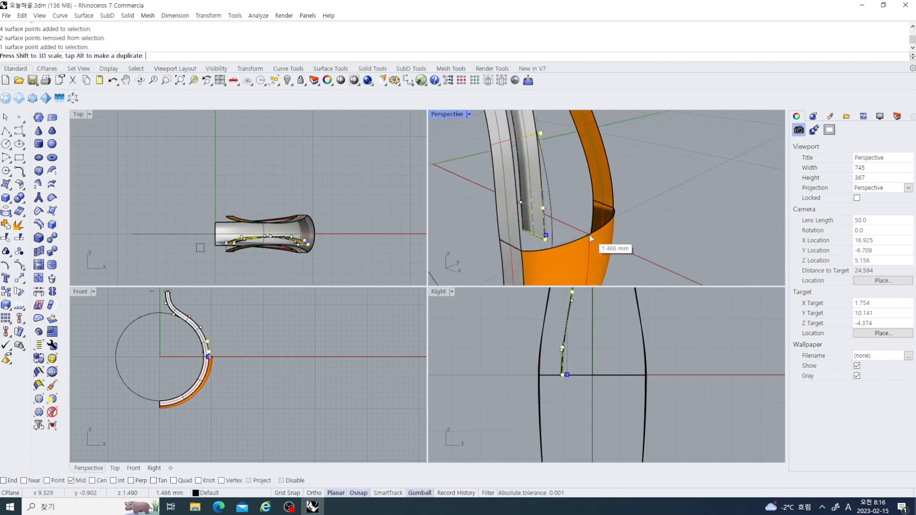
key(ctrl+z)
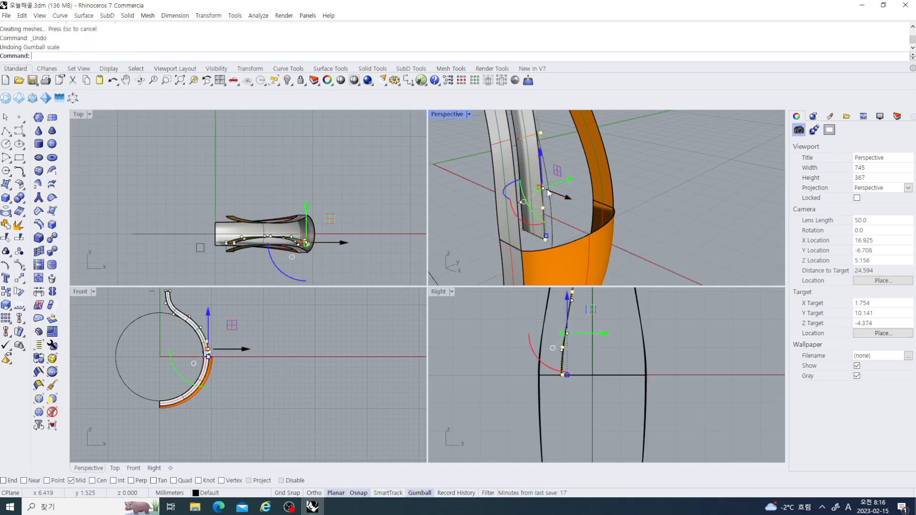
click(432, 493)
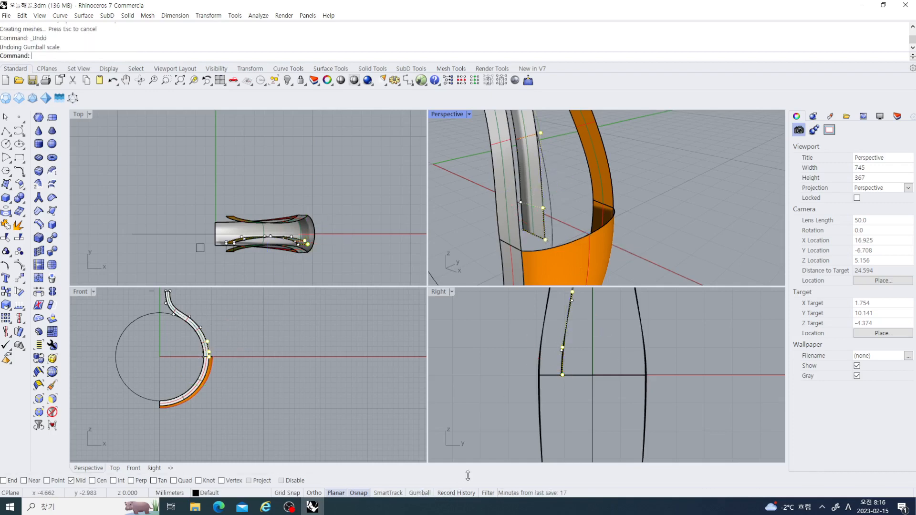
Step: Try to move the selected outer control points onto the lower band's upper edge, and undo the move
drag(547, 241, 590, 234)
right_drag(696, 236, 565, 225)
scroll(553, 230, up, 4)
key(ctrl+z)
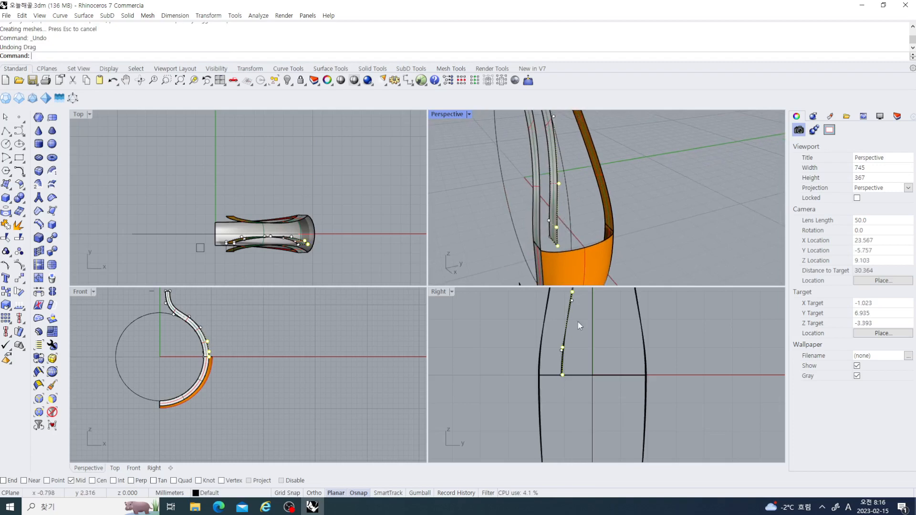
Step: Align the copied surface's lower control points in world Y with the shank's centre line using Set Points
drag(551, 339, 578, 399)
right_drag(587, 362, 578, 393)
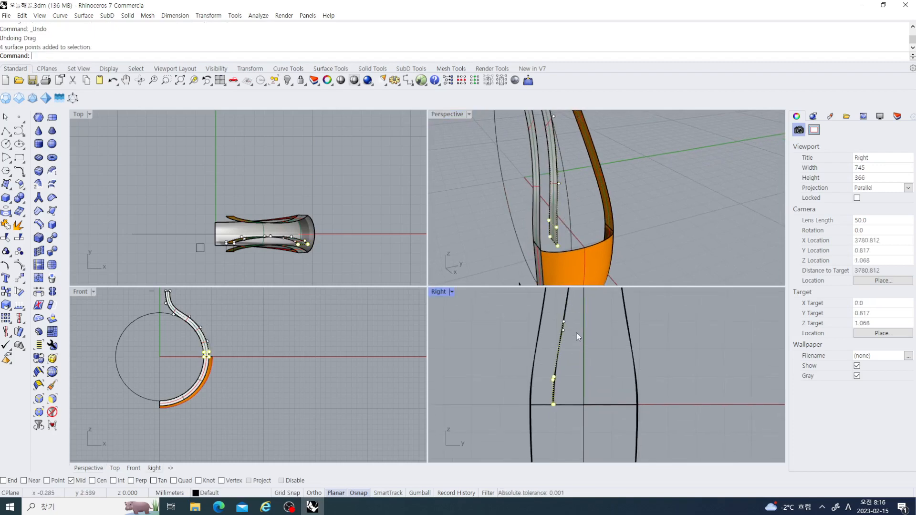
right_drag(555, 328, 542, 343)
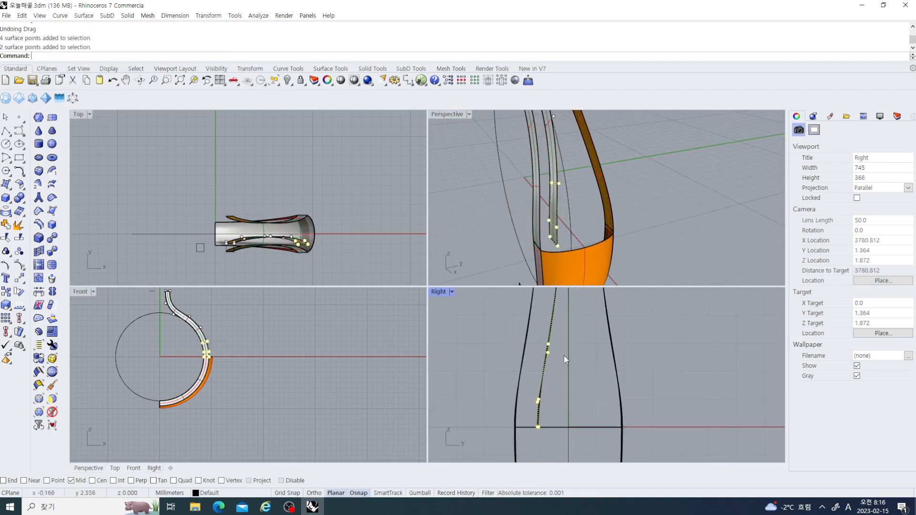
click(445, 81)
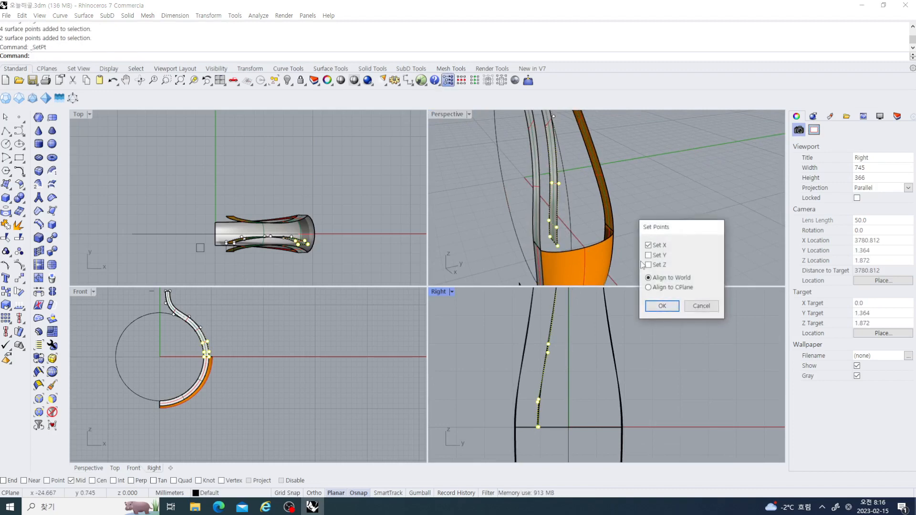
click(662, 307)
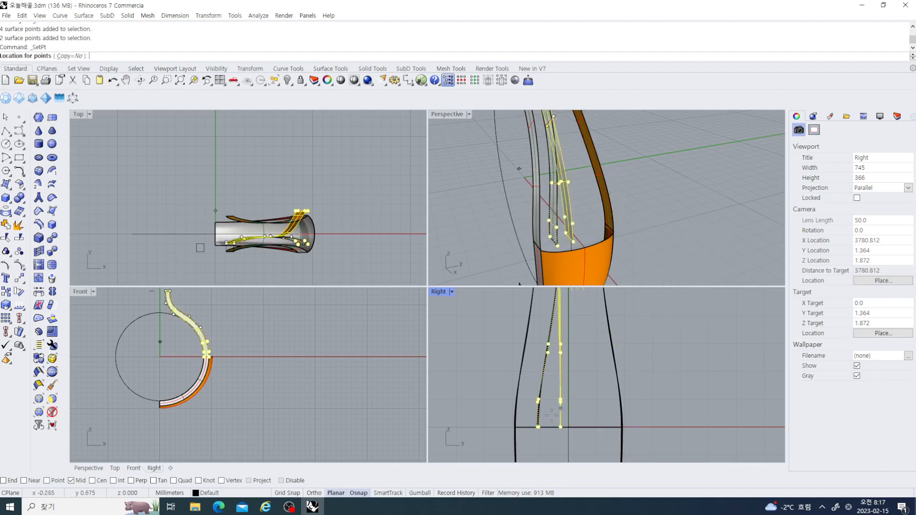
click(569, 427)
scroll(593, 371, down, 2)
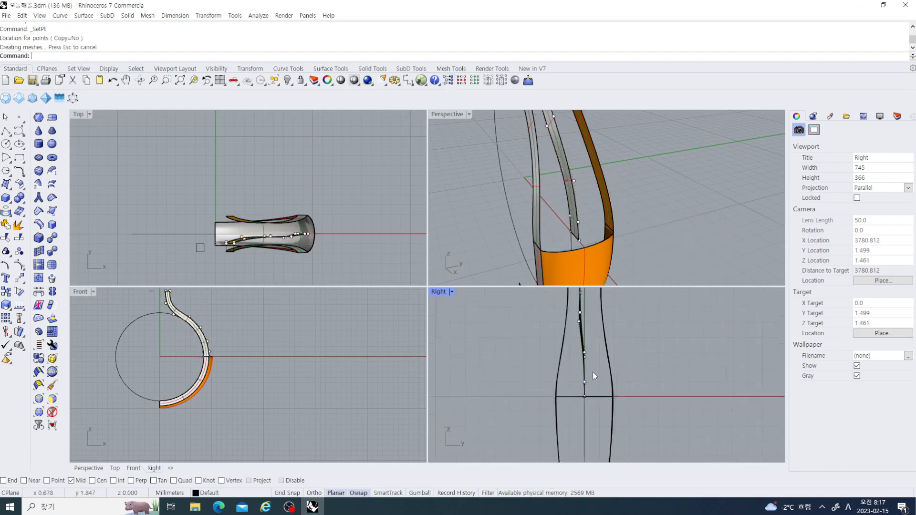
Step: Move the three outer control points at the copy's lower end out to the midpoint of the lower band's upper edge
right_drag(608, 225, 625, 250)
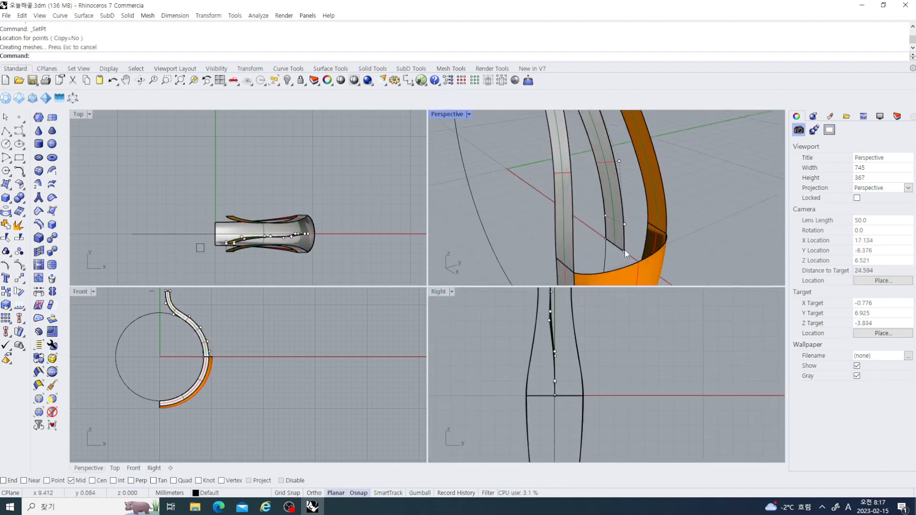
click(624, 251)
shift+click(624, 224)
shift+click(619, 162)
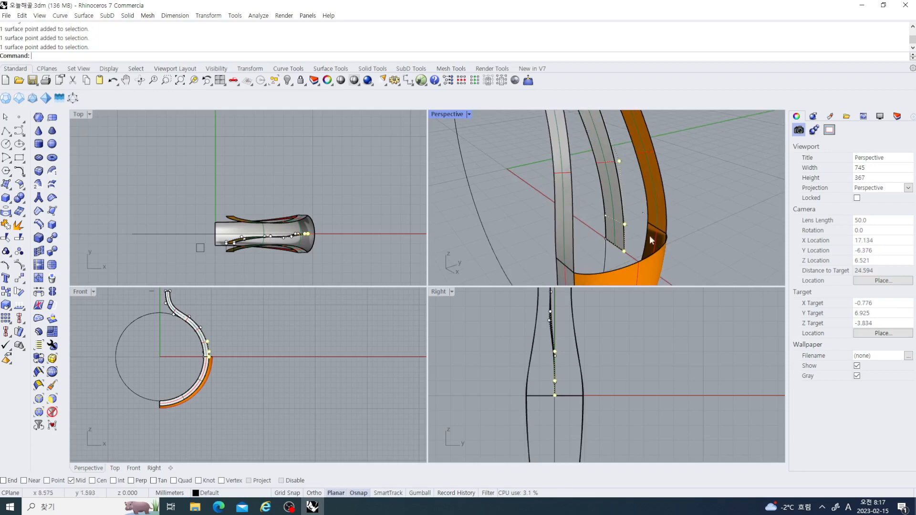
right_click(640, 344)
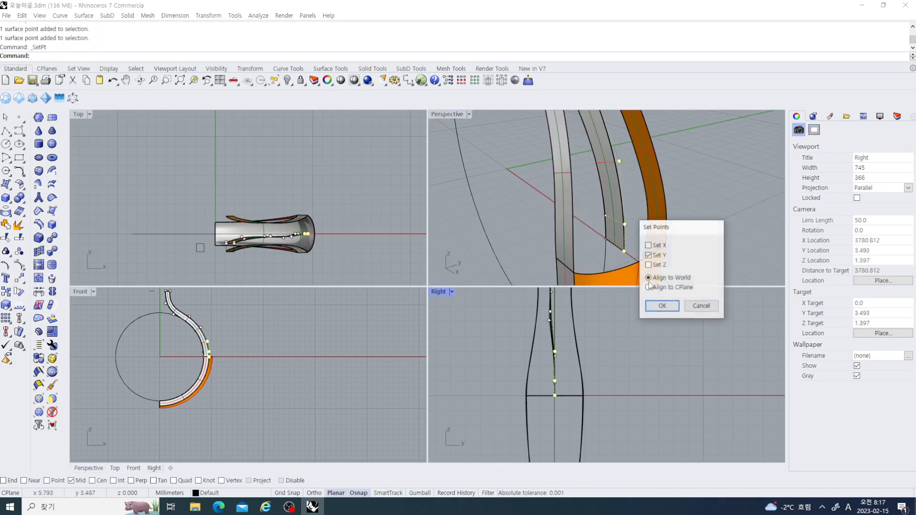
click(710, 311)
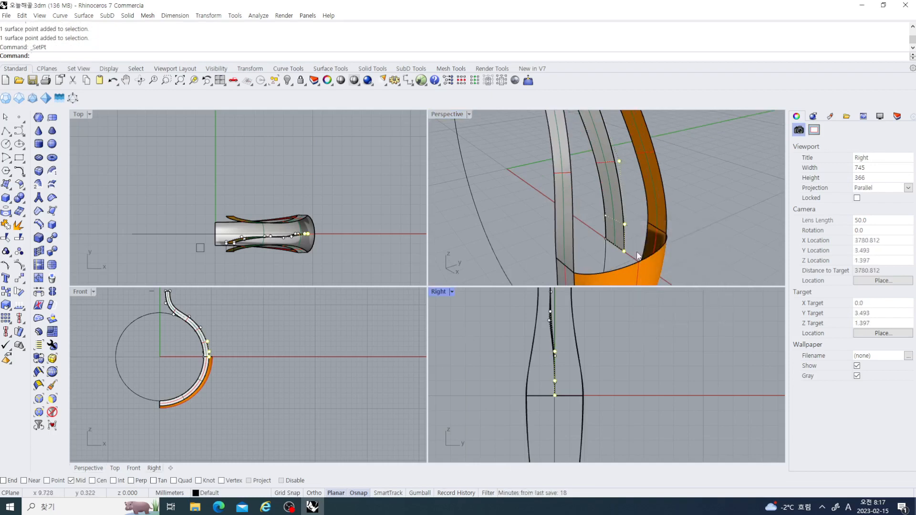
drag(624, 252, 639, 262)
click(712, 214)
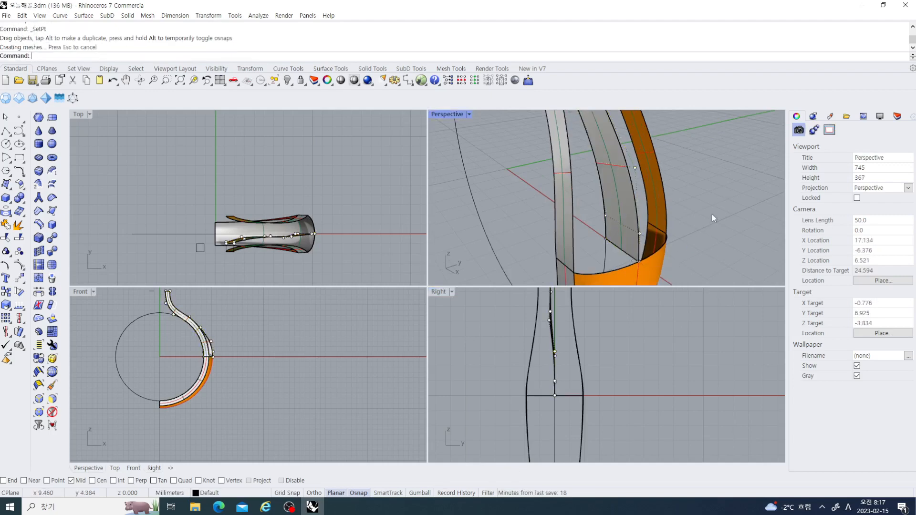
Step: Examine the reshaped middle surface's curvature against the original side surface in the front and perspective views
right_drag(712, 214, 614, 246)
right_drag(286, 353, 362, 388)
scroll(277, 374, up, 8)
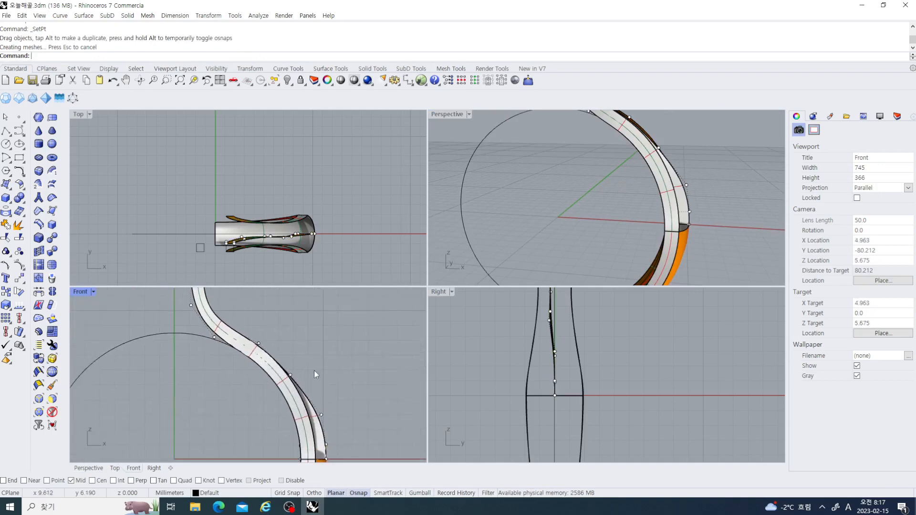
scroll(319, 382, up, 3)
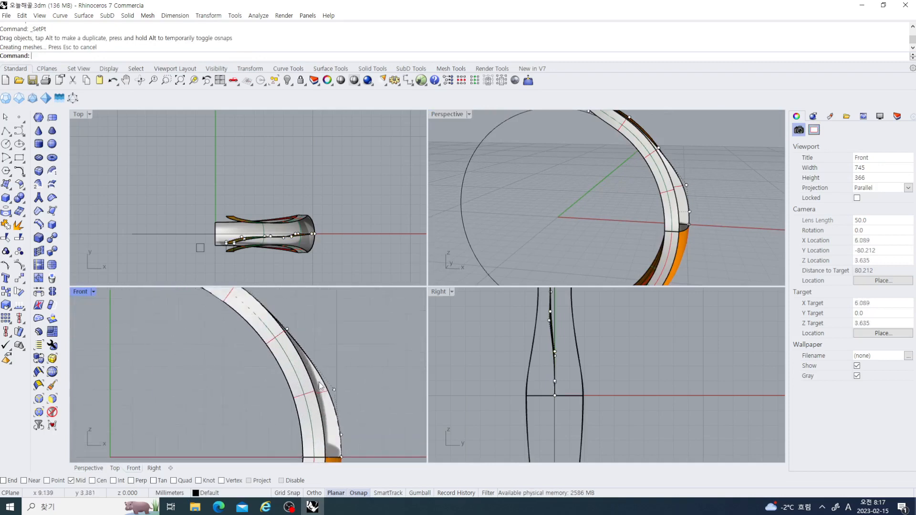
click(324, 408)
scroll(315, 372, down, 5)
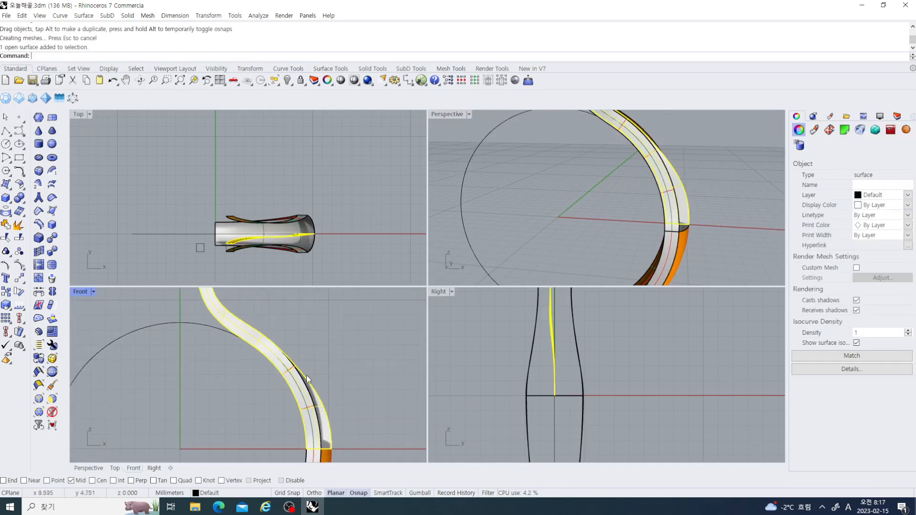
right_drag(284, 348, 288, 365)
scroll(665, 223, down, 5)
right_drag(665, 221, 552, 285)
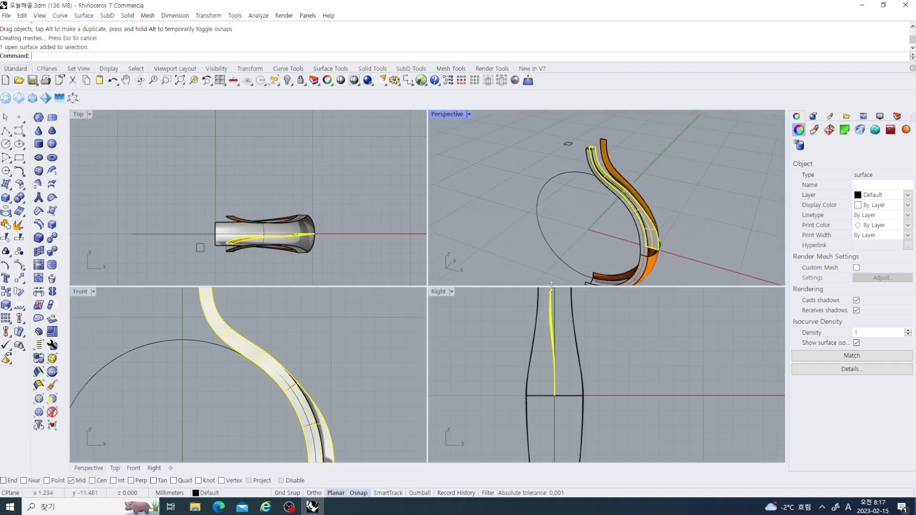
Step: Lock the original side surface and select the reshaped middle surface
click(325, 399)
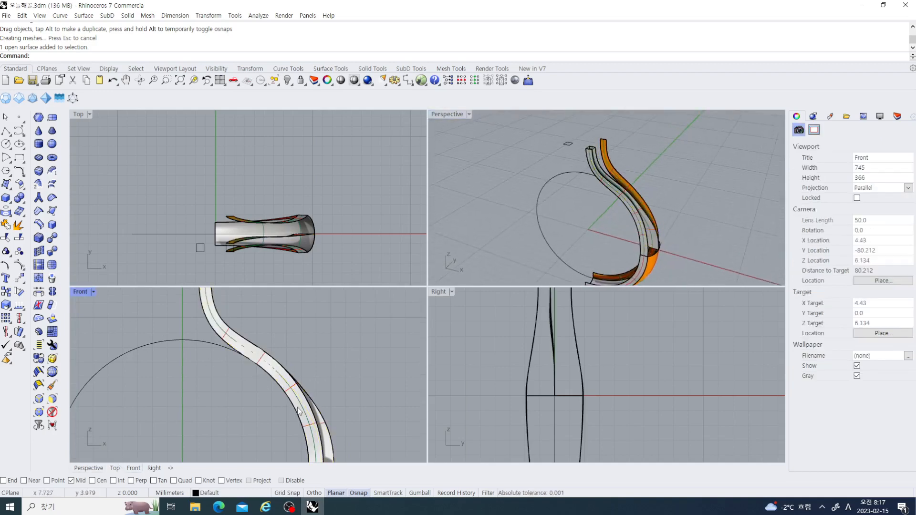
click(312, 417)
click(328, 440)
scroll(324, 420, up, 3)
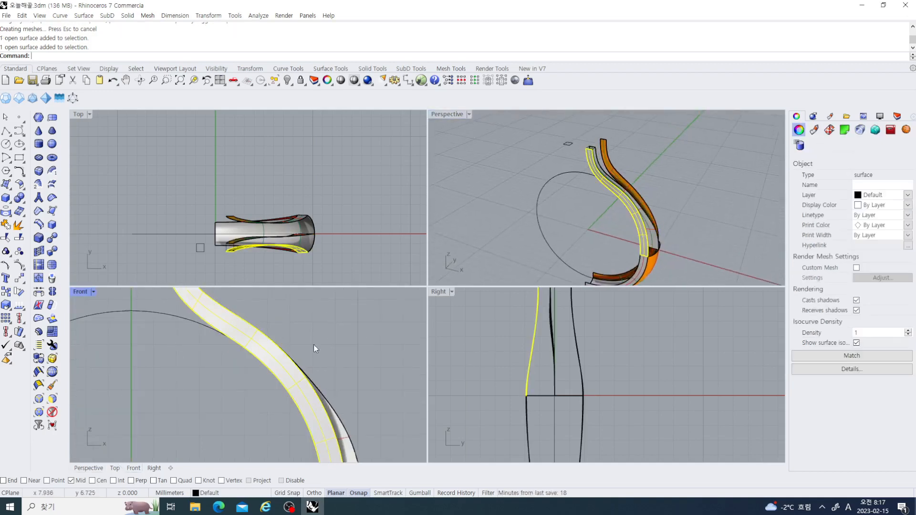
click(302, 81)
click(299, 425)
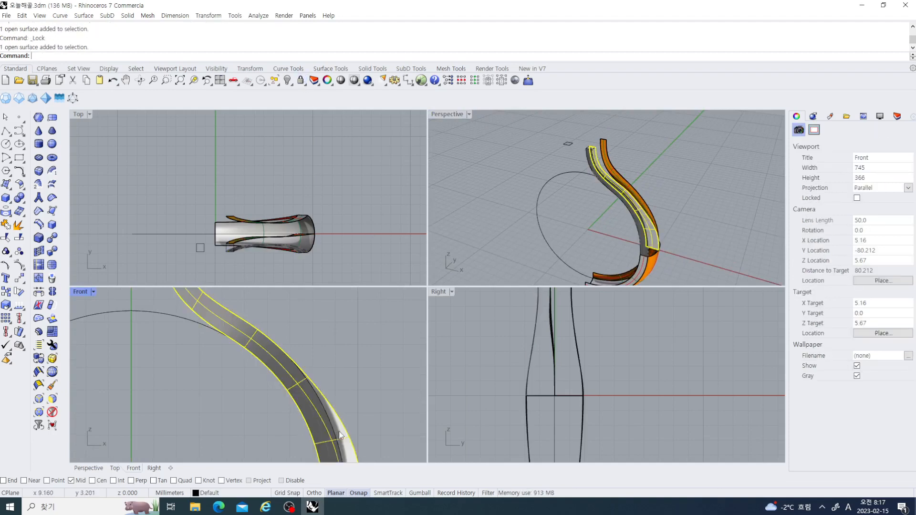
Step: Turn on the middle surface's control points and show the enlarged front view in wireframe
click(20, 279)
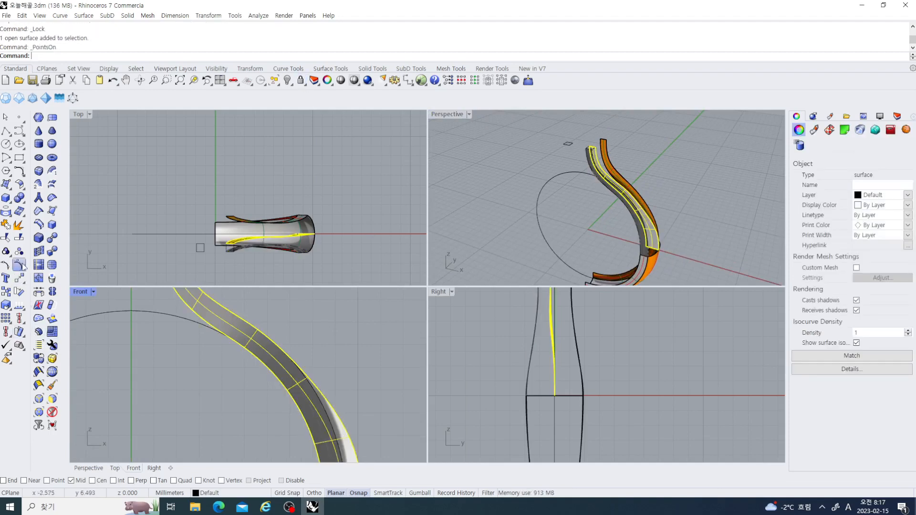
double_click(88, 292)
mouse_move(326, 375)
right_down()
mouse_move(332, 405)
mouse_move(315, 378)
right_up()
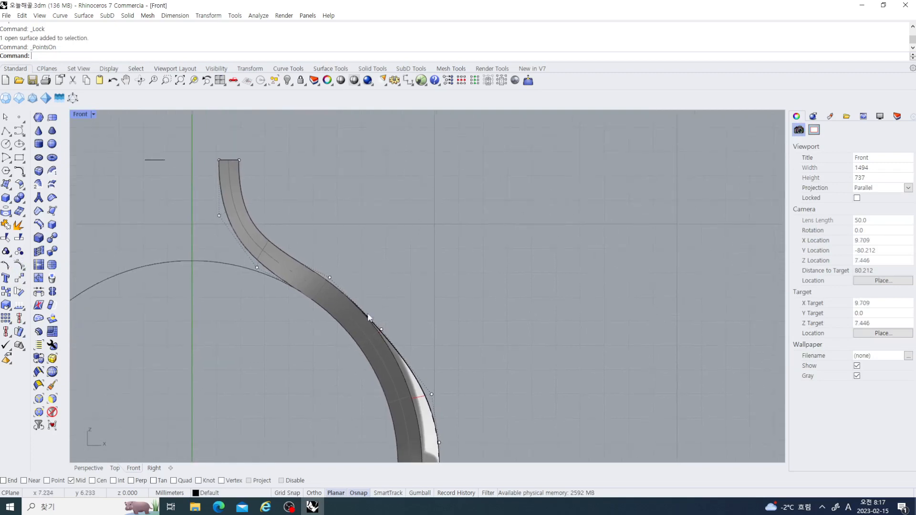
click(81, 114)
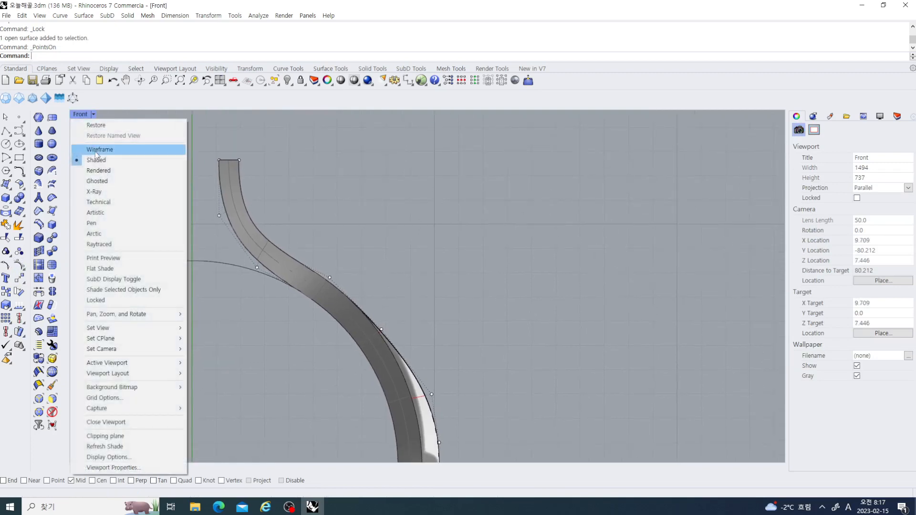
click(101, 152)
right_drag(372, 360, 338, 320)
scroll(356, 288, down, 2)
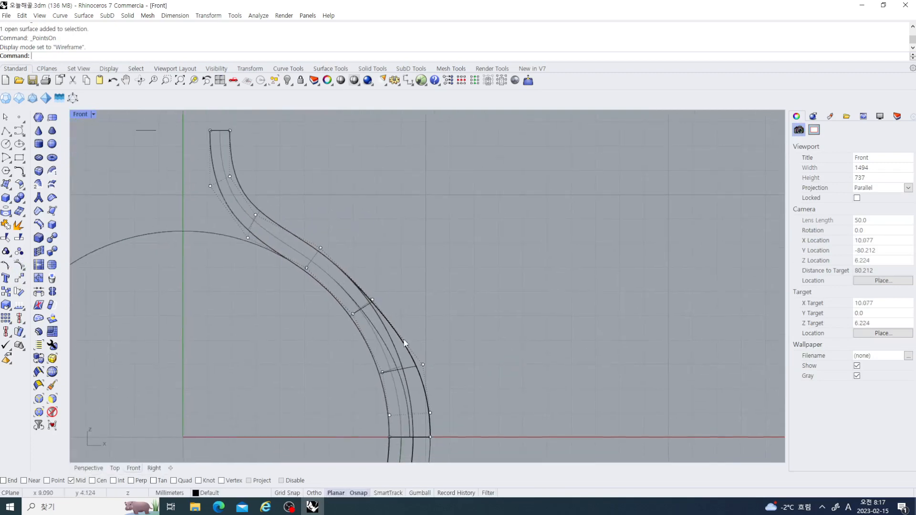
Step: Select the second to fifth control points from the upper end along the middle surface's outer edge
right_drag(373, 285, 371, 262)
drag(396, 294, 396, 294)
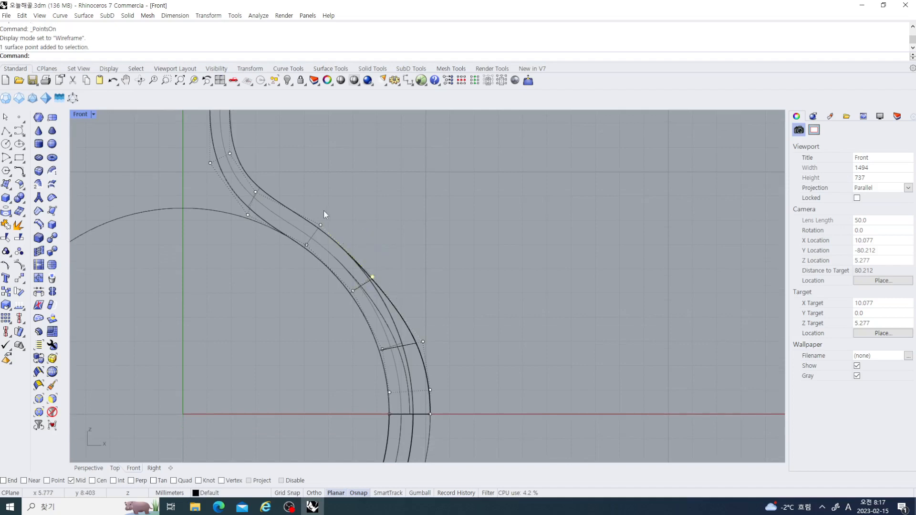
shift+drag(317, 198, 334, 238)
right_drag(357, 278, 360, 324)
scroll(280, 247, up, 2)
right_drag(280, 247, 284, 281)
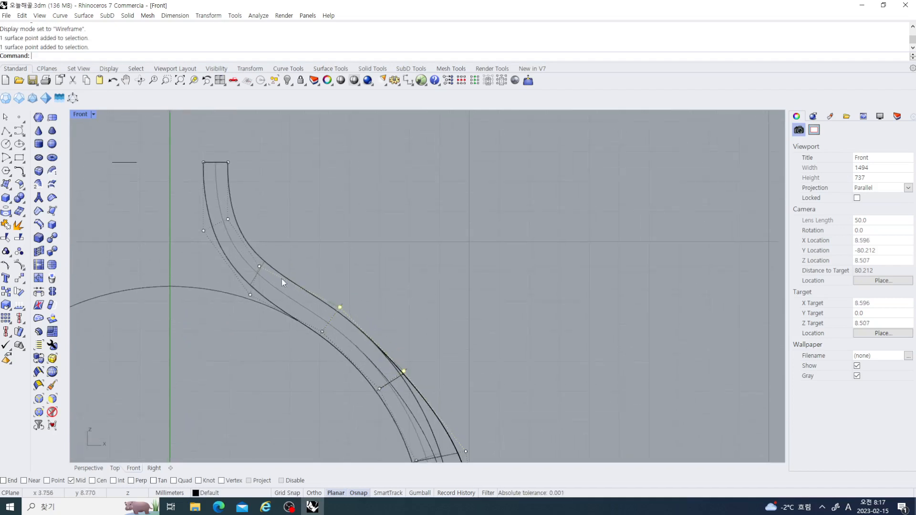
scroll(261, 258, up, 4)
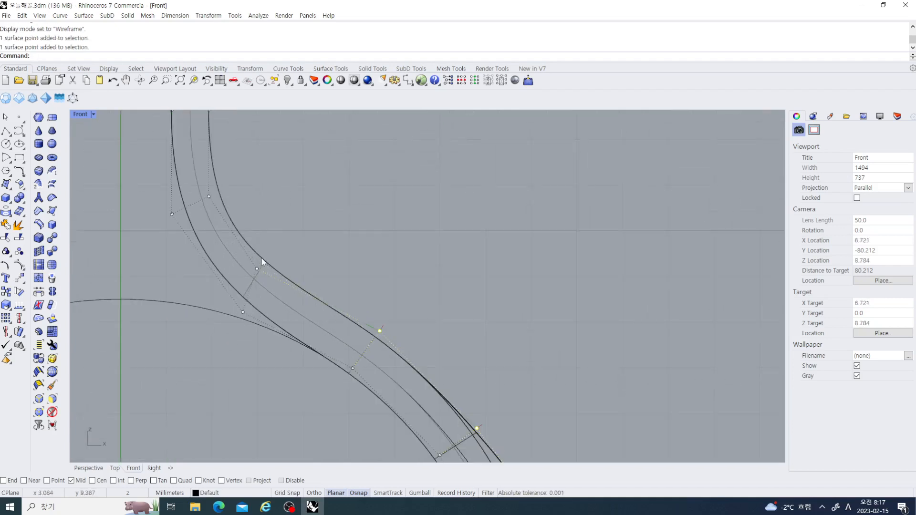
shift+click(210, 197)
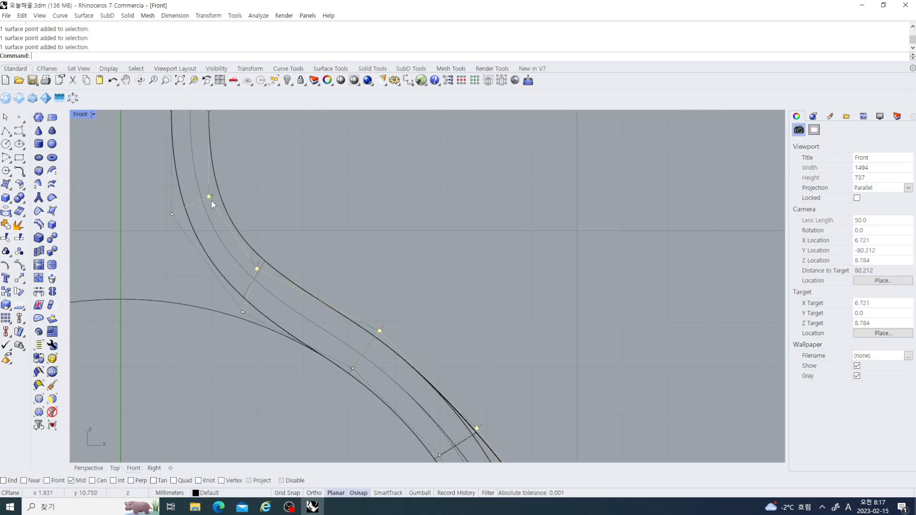
Step: Try to scale the four selected control points outward with Scale2D from the origin, with copying on
click(12, 309)
click(32, 310)
scroll(257, 257, down, 5)
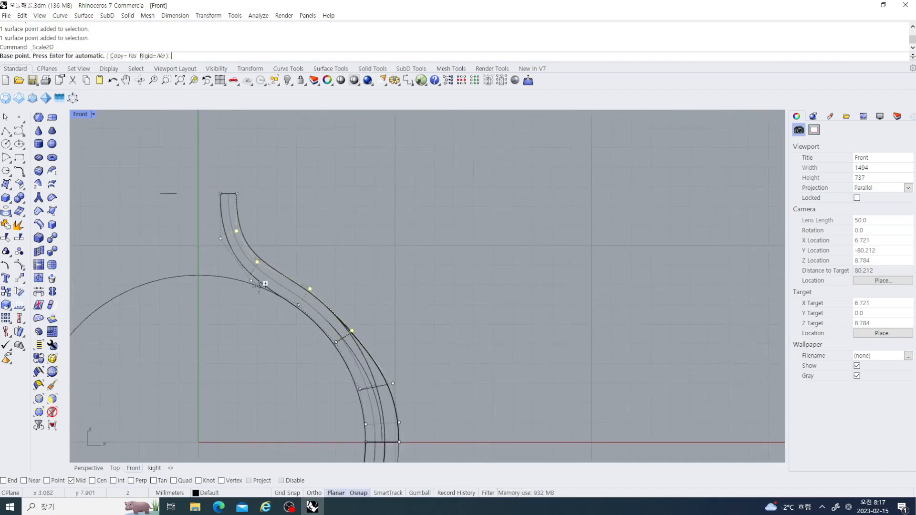
text(0)
key(Return)
click(462, 237)
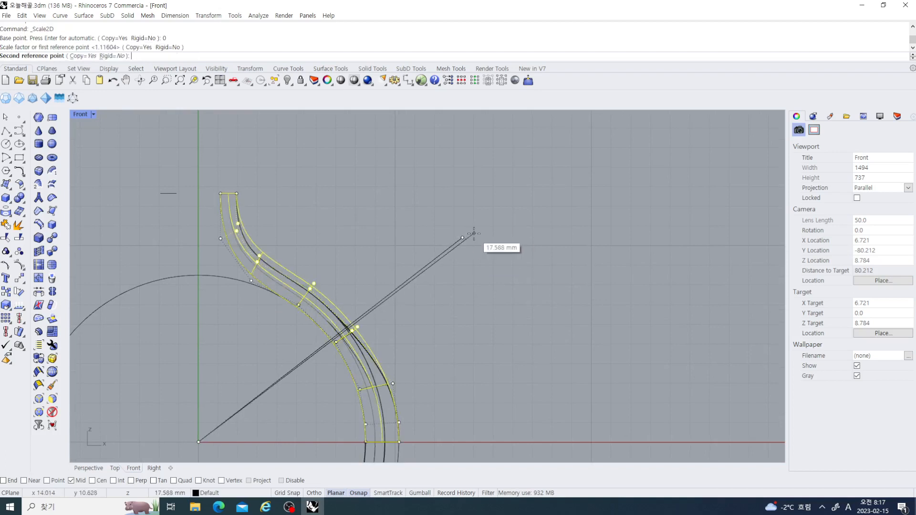
click(477, 231)
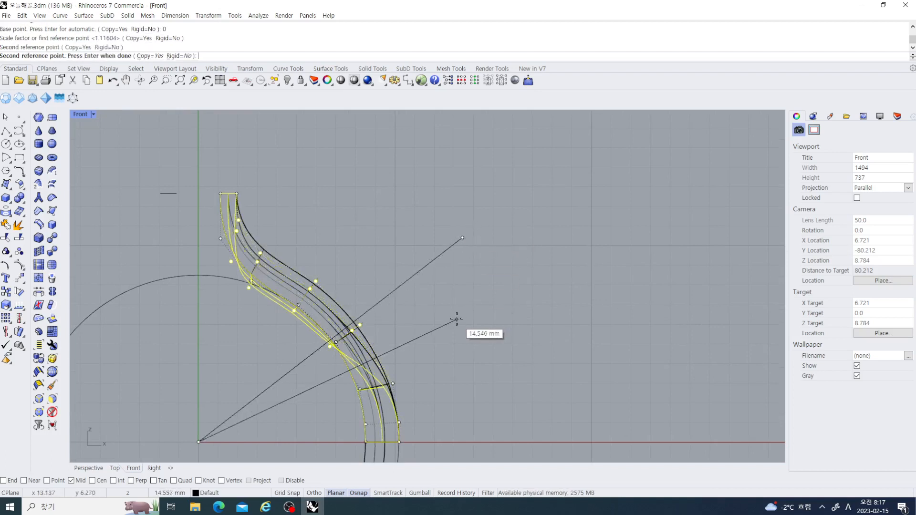
key(Return)
key(ctrl+z)
Step: Scale the four selected outer control points about 1.08 times with Scale2D from the origin, copying off, and return to the four-view layout
key(Return)
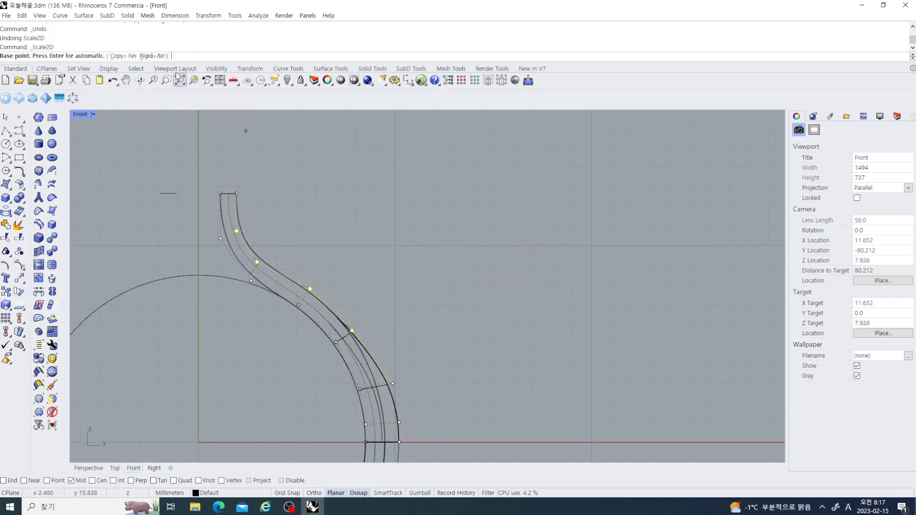
click(130, 56)
text(0)
key(Return)
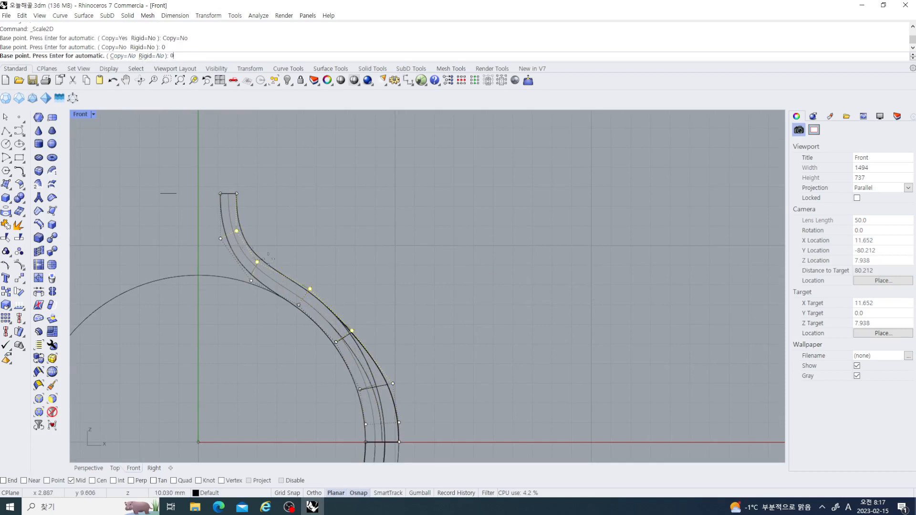
click(464, 242)
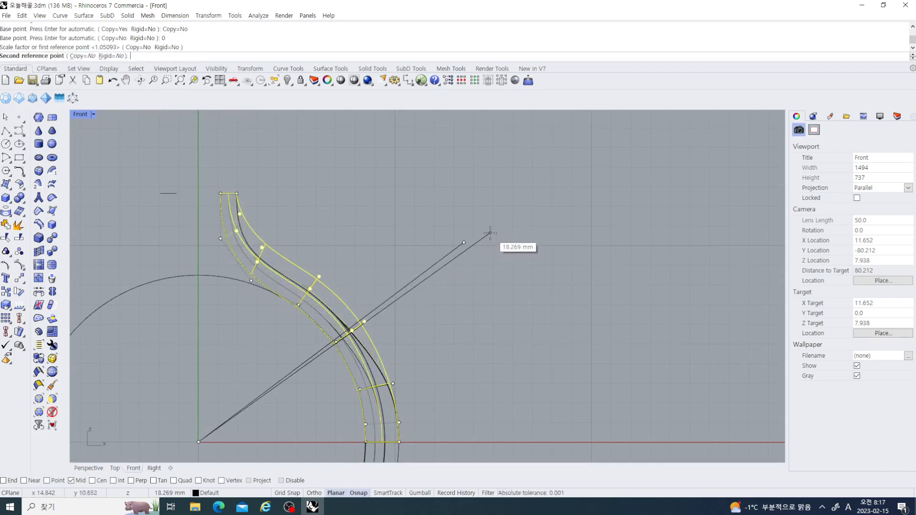
click(487, 235)
scroll(430, 286, up, 2)
right_drag(294, 266, 361, 286)
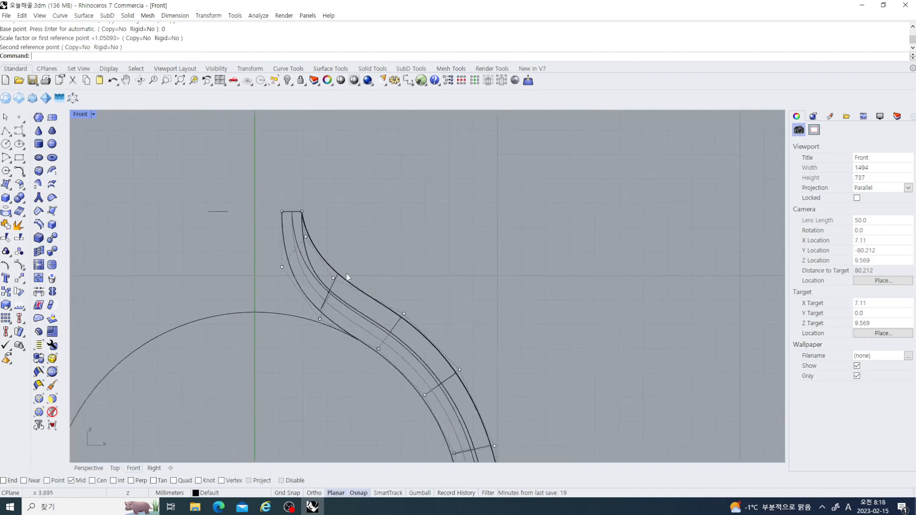
double_click(80, 116)
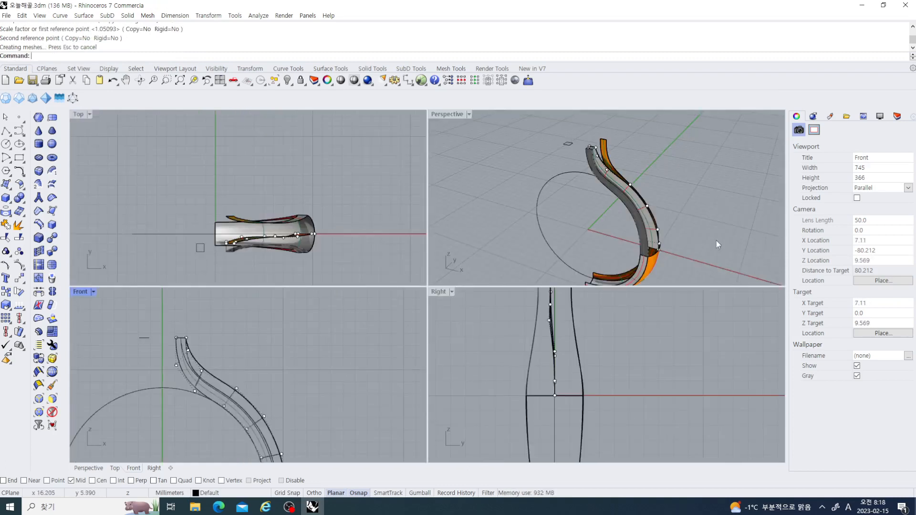
mouse_move(719, 245)
right_down()
mouse_move(650, 203)
mouse_move(574, 252)
mouse_move(621, 188)
right_up()
scroll(620, 188, up, 6)
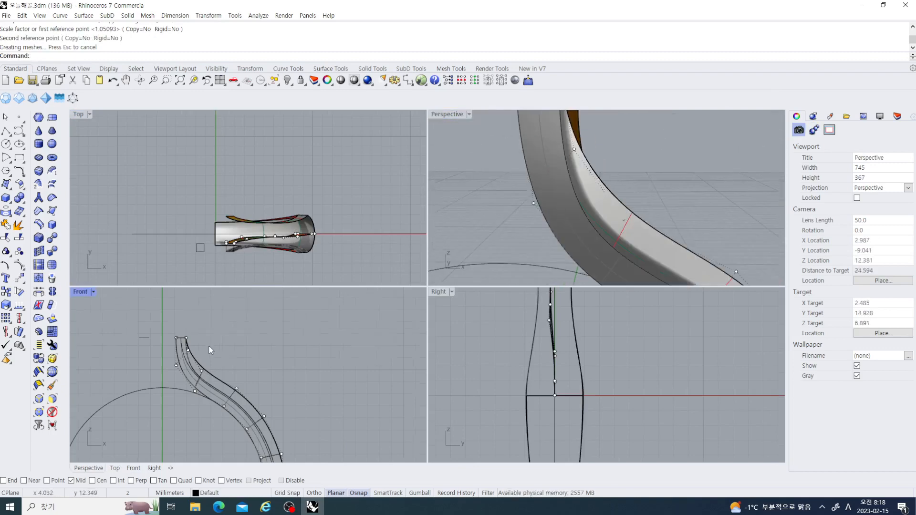
Step: Pull the third outer control point from the upper end inward with Scale2D from the origin, by a factor of about 0.95
scroll(168, 353, up, 5)
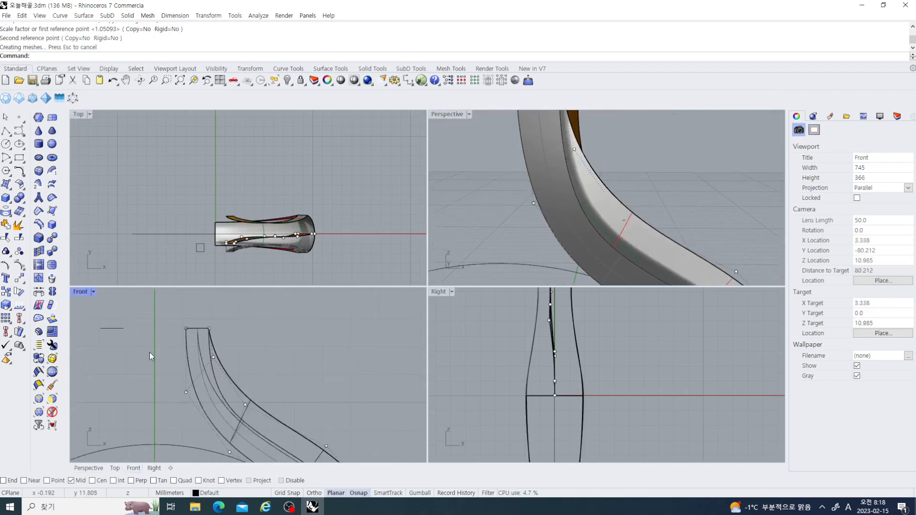
drag(230, 382, 229, 381)
scroll(223, 368, up, 6)
right_drag(225, 371, 226, 342)
scroll(247, 369, down, 6)
drag(242, 352, 281, 400)
scroll(282, 401, down, 4)
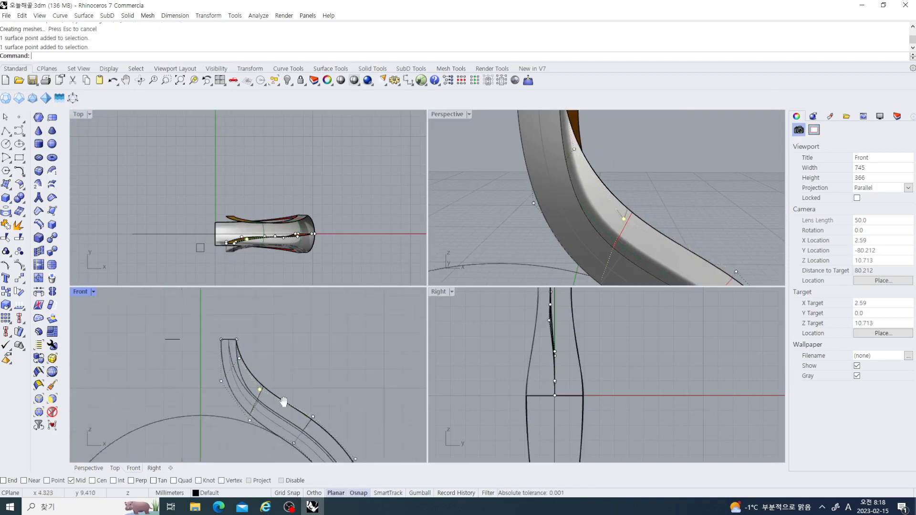
right_drag(282, 400, 261, 374)
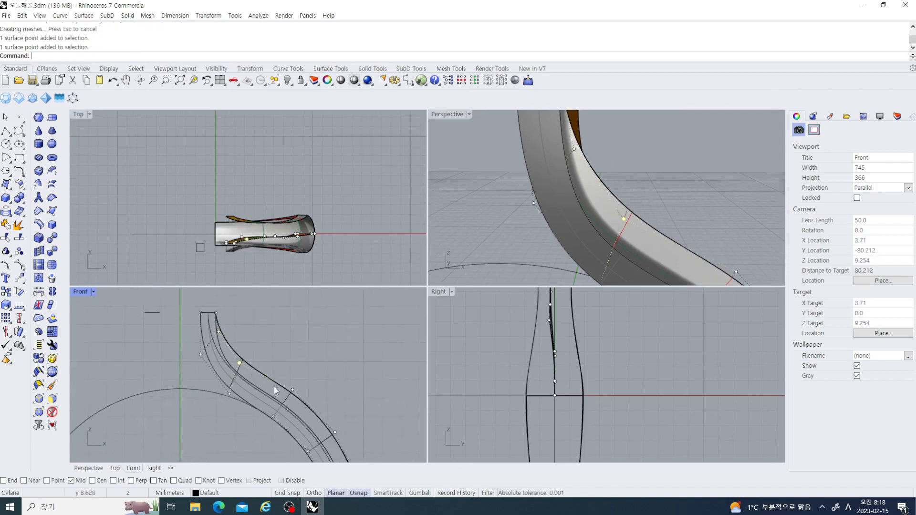
click(11, 310)
click(19, 309)
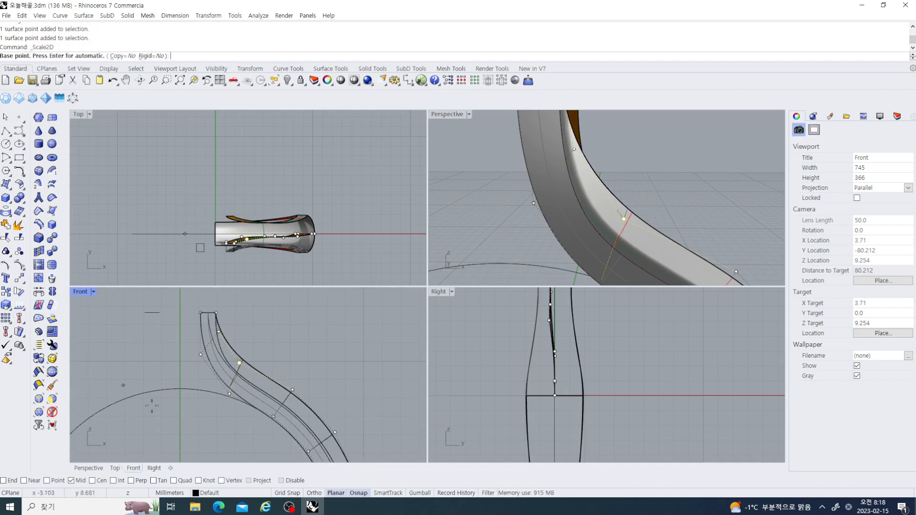
text(0)
key(Return)
click(323, 318)
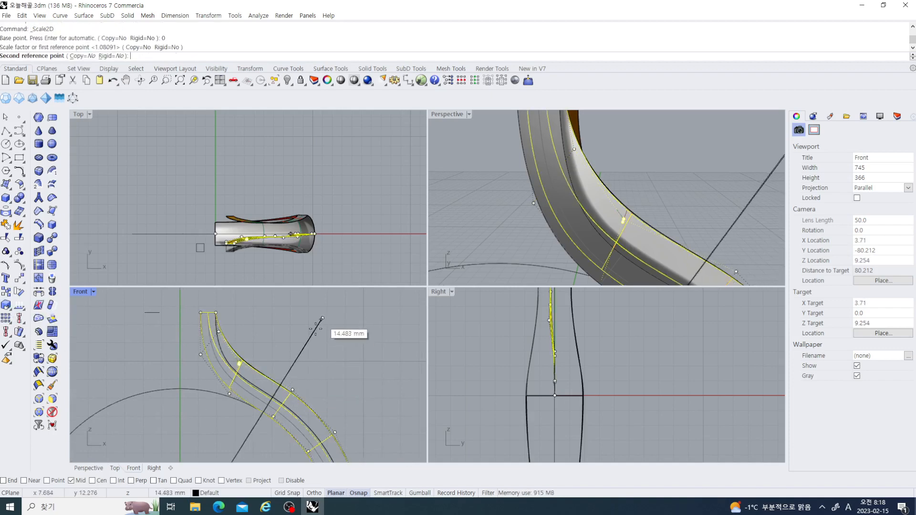
click(324, 337)
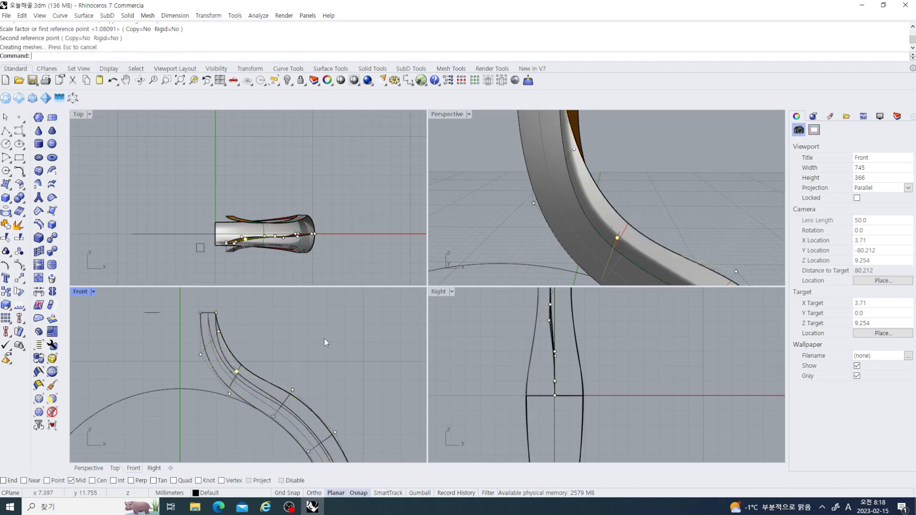
Step: Turn off the control points and examine the middle surface's outer curve in the perspective and front views
scroll(327, 336, down, 1)
scroll(588, 211, down, 8)
right_drag(587, 211, 487, 239)
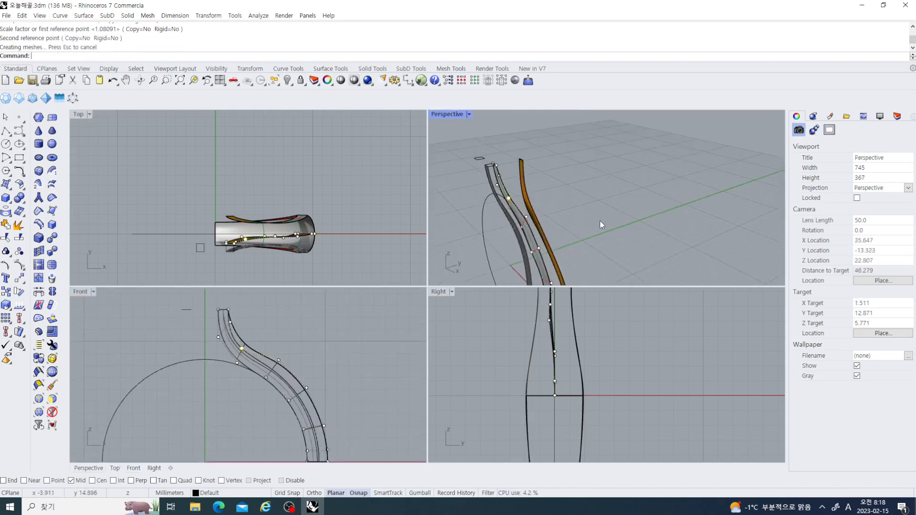
click(600, 220)
scroll(519, 199, up, 4)
scroll(519, 199, up, 2)
right_drag(519, 199, 565, 207)
key(Escape)
scroll(539, 205, down, 4)
scroll(246, 384, up, 4)
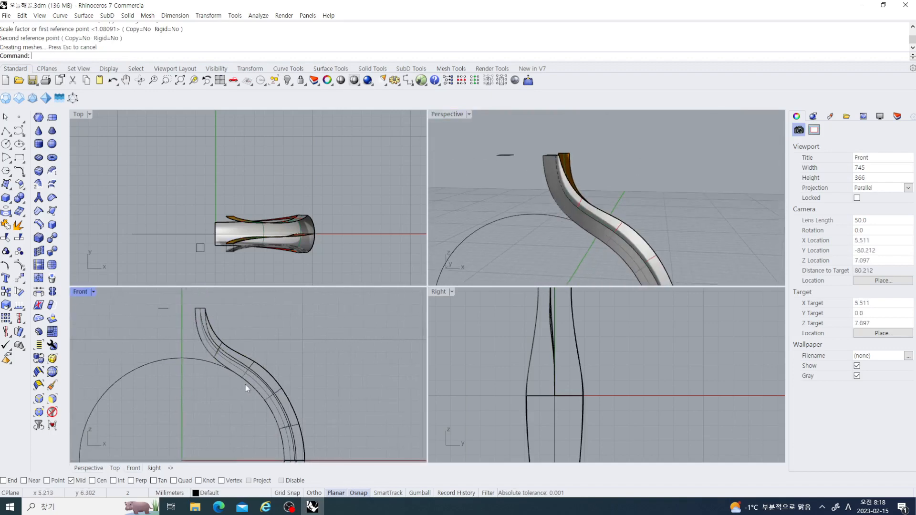
Step: Turn the control points of the reshaped middle surface back on in the front view
click(230, 373)
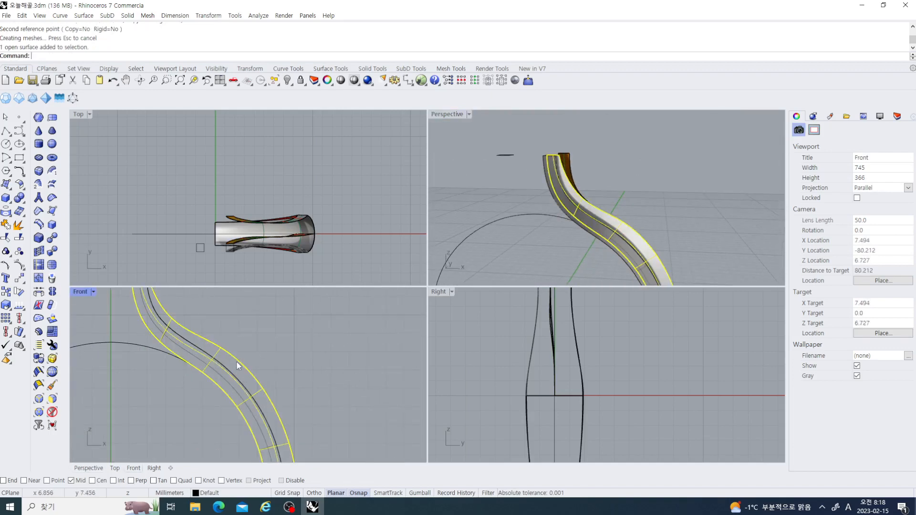
click(21, 270)
right_drag(168, 370, 192, 405)
drag(243, 361, 267, 391)
right_drag(303, 378, 263, 380)
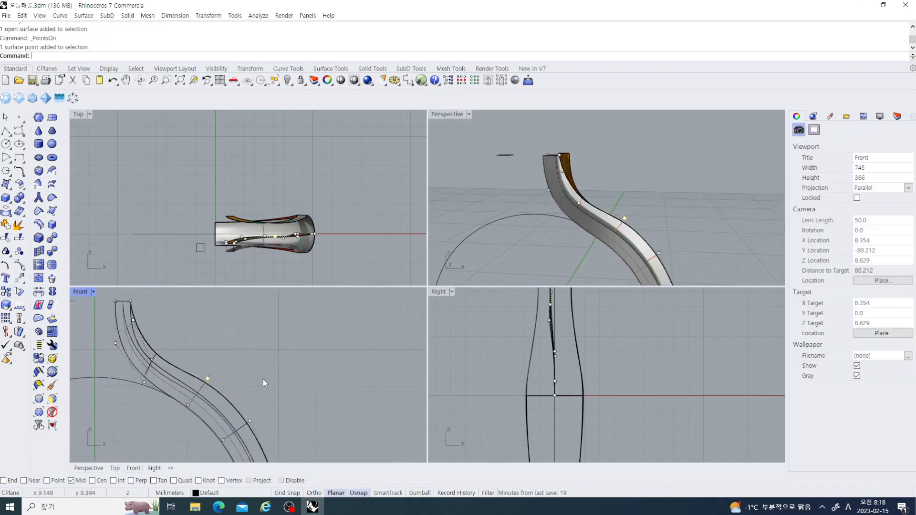
right_click(263, 378)
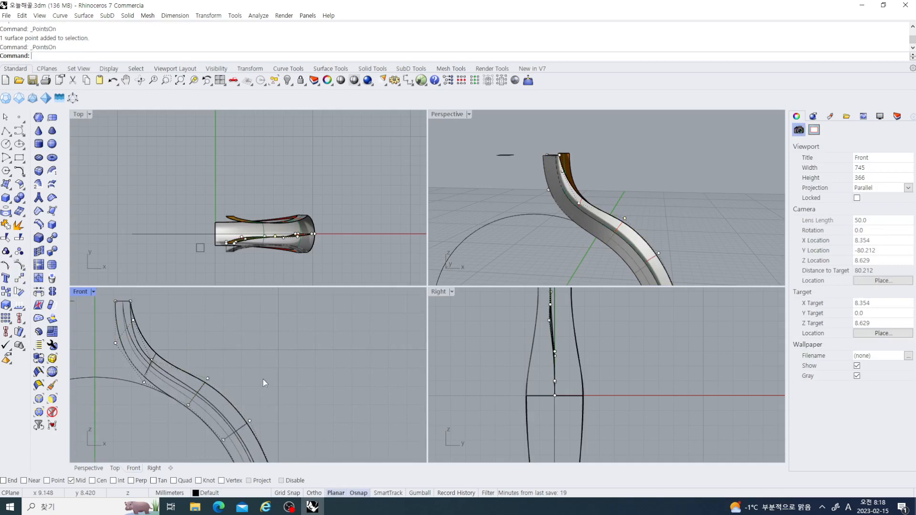
right_click(195, 367)
Step: Pull the fourth outer control point from the upper end inward with Scale2D from the origin, by a factor of about 0.97
drag(205, 367, 221, 392)
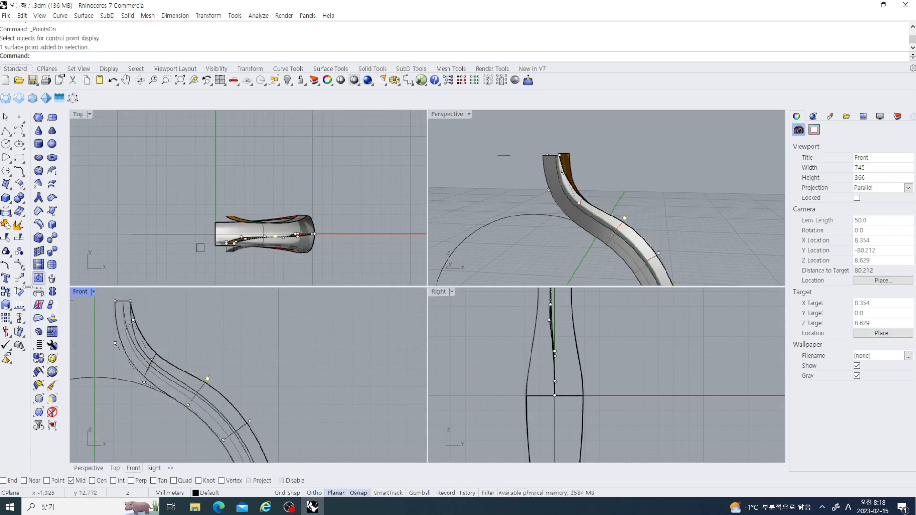
click(10, 309)
click(19, 311)
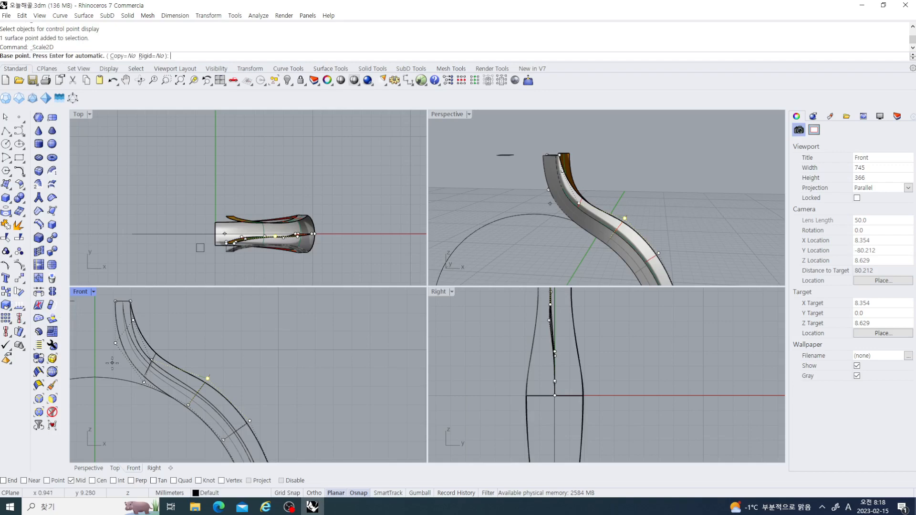
text(0)
key(Return)
click(264, 330)
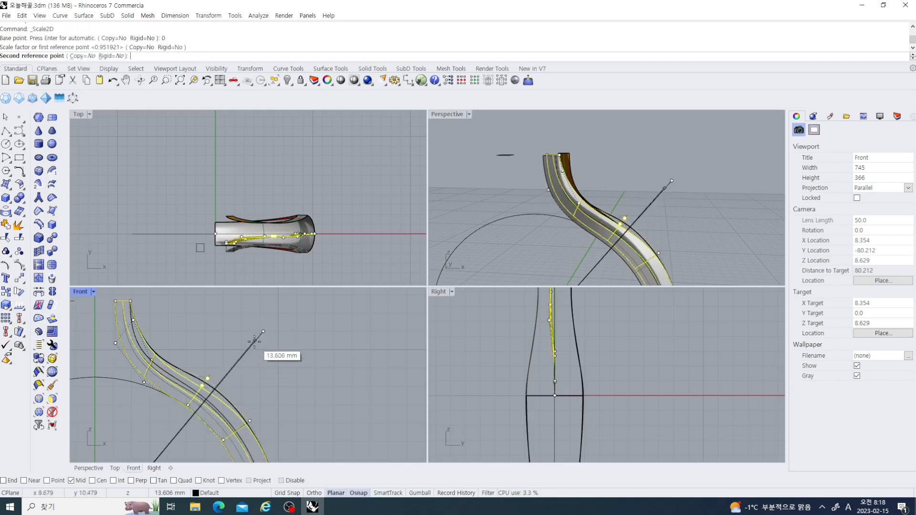
click(258, 337)
Step: Pull the fifth outer control point from the upper end slightly inward with Scale2D from the origin
right_drag(306, 398, 288, 349)
click(264, 337)
click(254, 357)
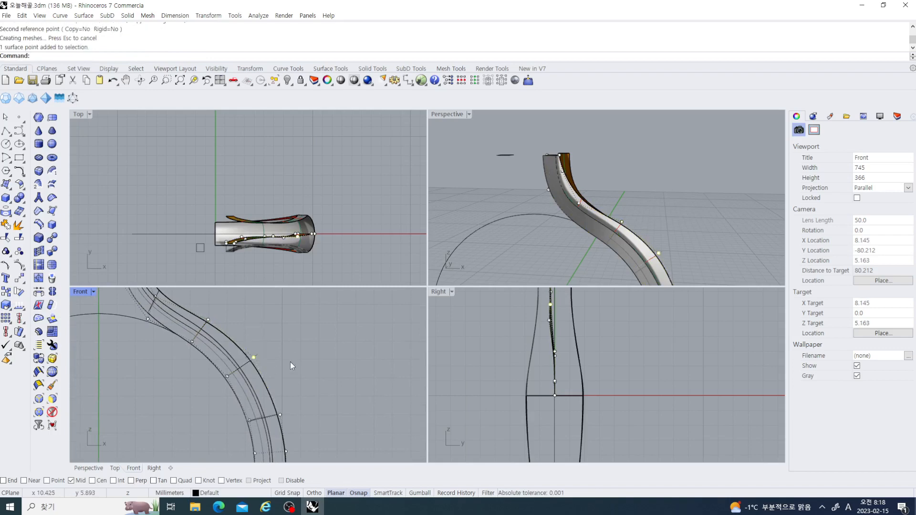
key(Return)
text(0)
key(Return)
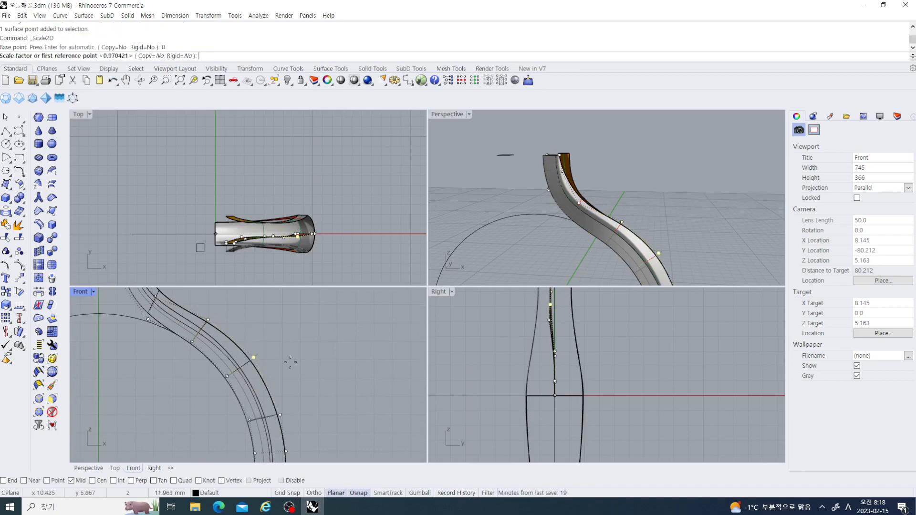
click(349, 336)
click(348, 336)
Step: Turn off the control points and select the reshaped middle surface in the right view
scroll(348, 348, down, 10)
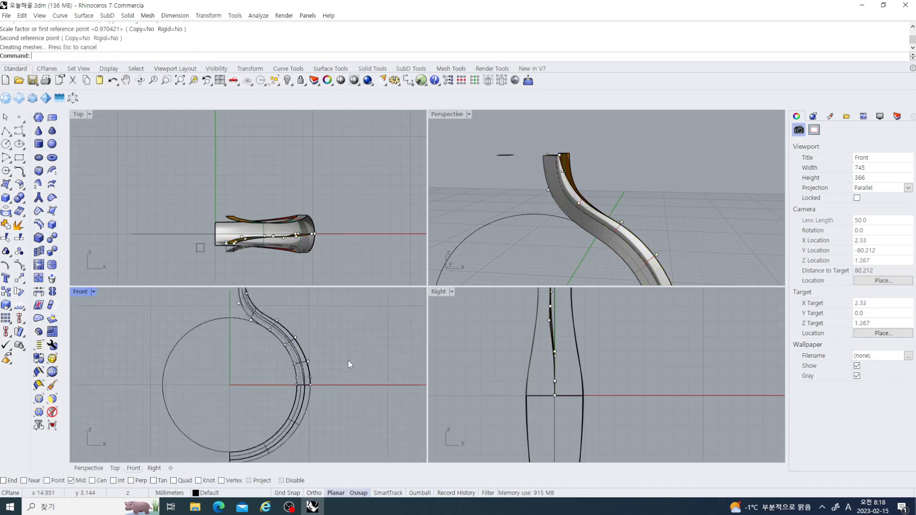
right_drag(654, 218, 545, 272)
right_drag(544, 376, 531, 405)
scroll(537, 379, up, 3)
click(539, 380)
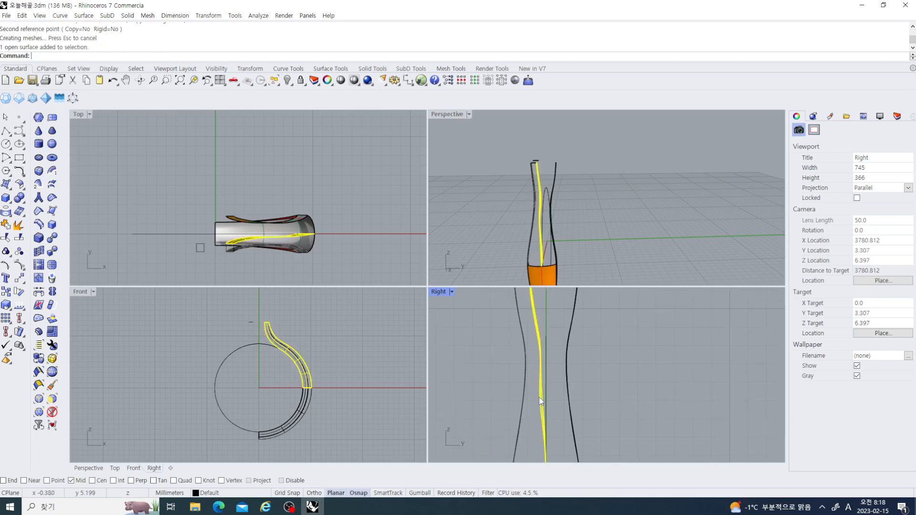
Step: Turn on the control points of the selected middle surface and inspect its curvature in the right and perspective views
click(20, 265)
right_drag(442, 368, 525, 390)
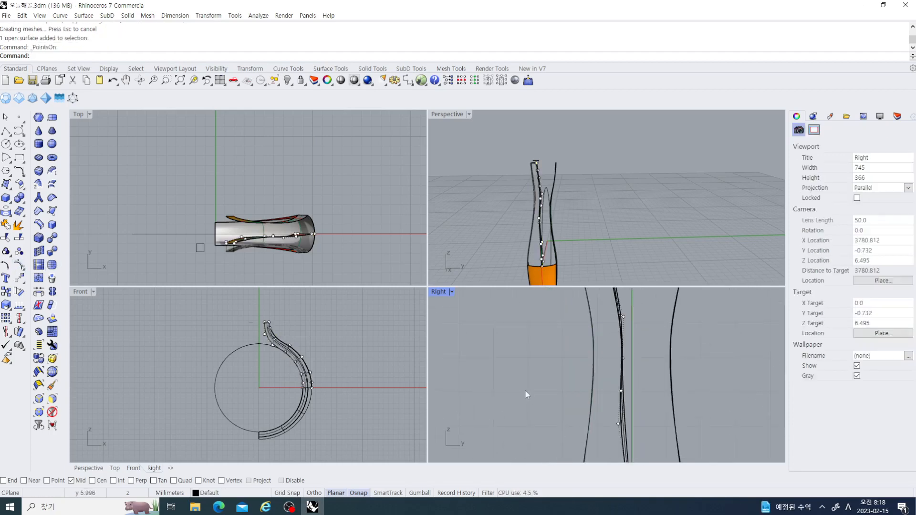
scroll(560, 233, up, 10)
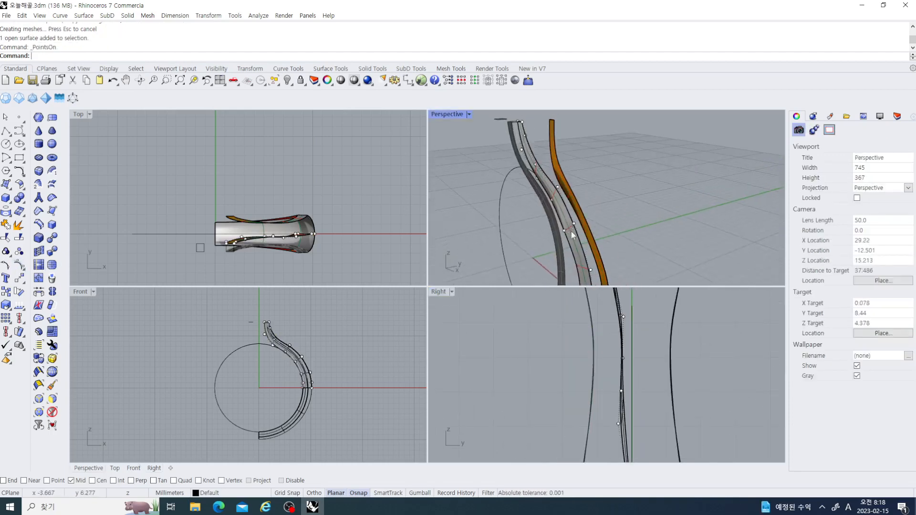
right_drag(569, 231, 558, 234)
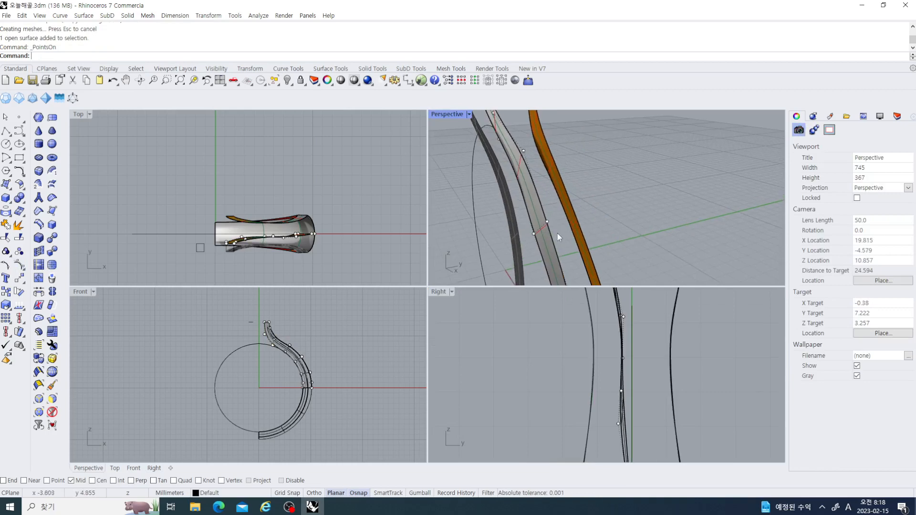
Step: Enable the gumball and move the middle surface's inner control point near mid-height sideways towards the centre axis in the right view
click(619, 425)
scroll(623, 426, up, 4)
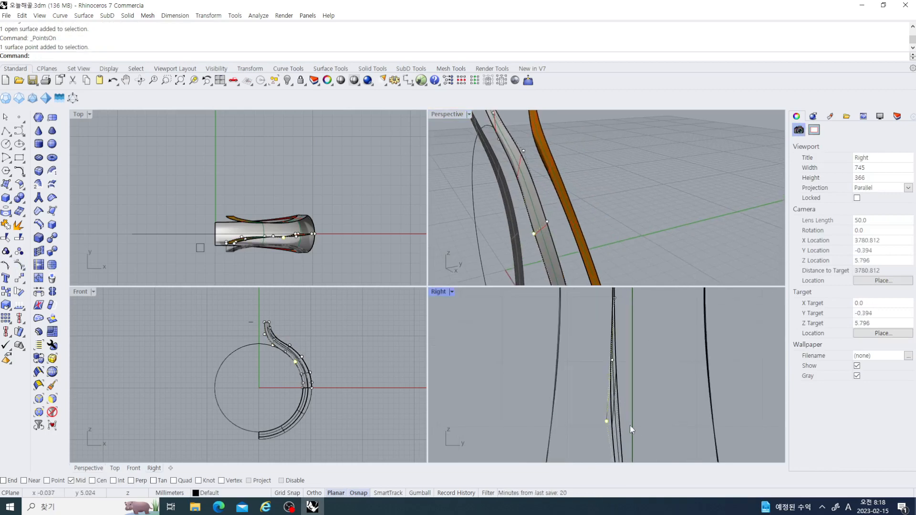
click(416, 493)
drag(619, 368, 641, 378)
scroll(656, 402, down, 6)
right_drag(657, 402, 581, 417)
click(695, 377)
scroll(616, 382, down, 5)
scroll(586, 404, up, 5)
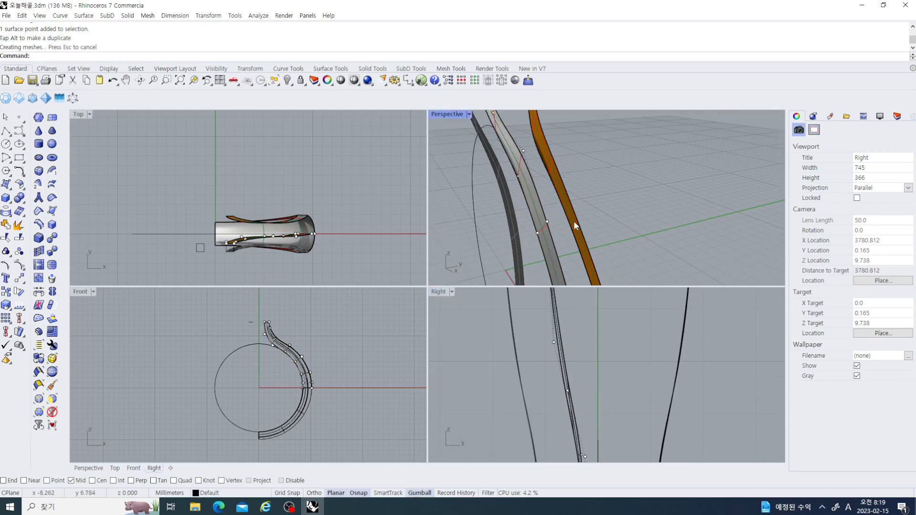
scroll(568, 210, up, 3)
Step: Move the inner control point at the middle surface's upper bend sideways towards the centre axis in the right view
click(551, 207)
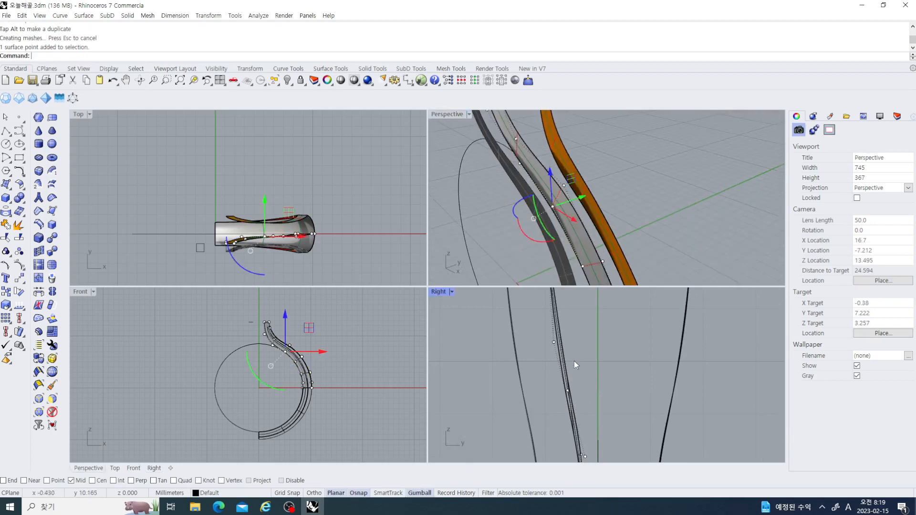
scroll(574, 360, down, 4)
mouse_move(574, 361)
right_down()
mouse_move(572, 399)
mouse_move(568, 345)
mouse_move(571, 367)
right_up()
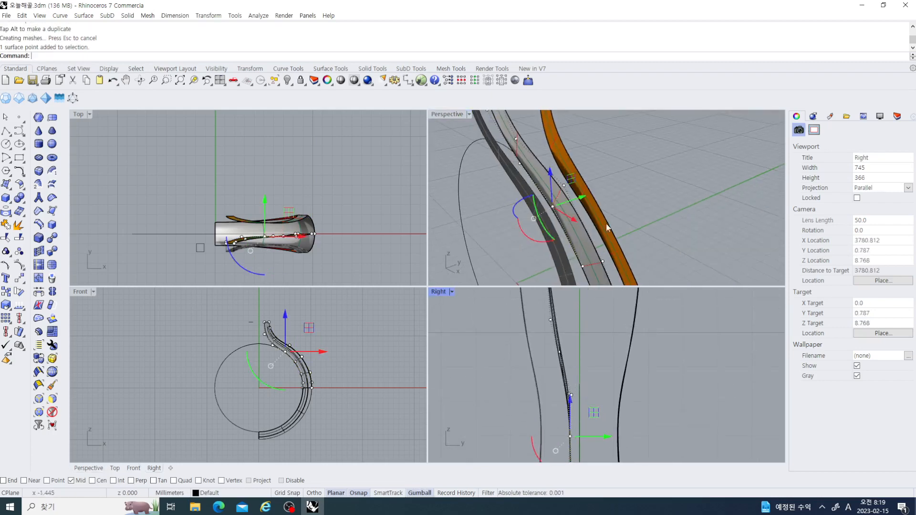
click(549, 171)
click(524, 165)
scroll(597, 408, up, 3)
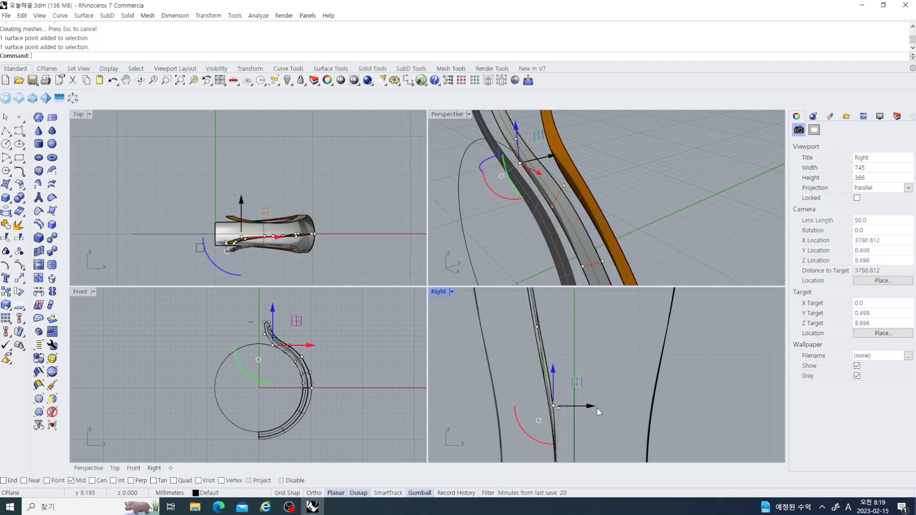
drag(587, 407, 587, 409)
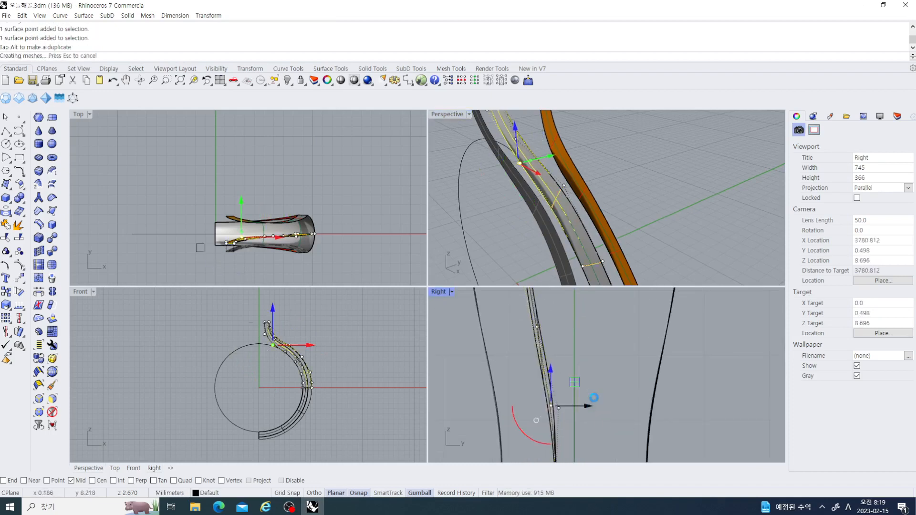
right_drag(593, 403, 594, 392)
scroll(594, 392, up, 4)
drag(569, 399, 579, 398)
scroll(593, 389, down, 6)
right_drag(573, 339, 564, 389)
right_drag(562, 205, 575, 218)
scroll(536, 201, up, 2)
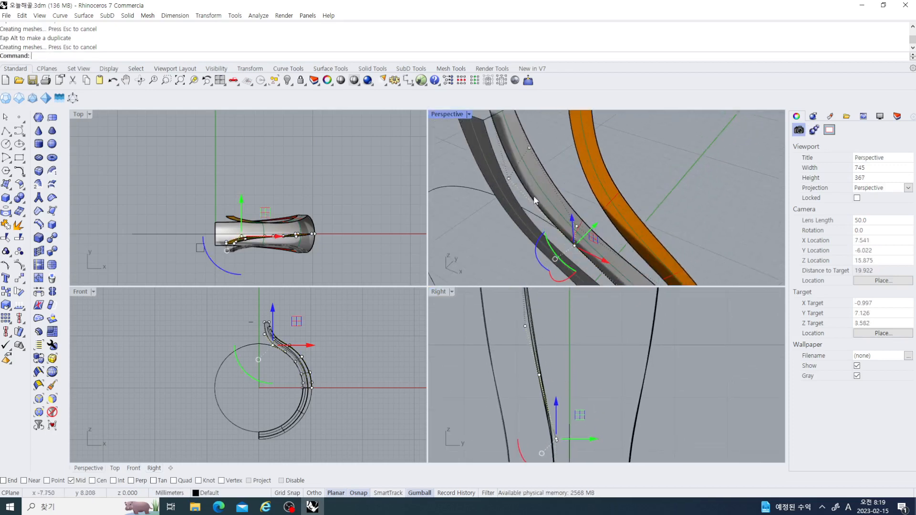
Step: Move the inner control point just above the upper bend slightly towards the centre axis
click(512, 180)
right_drag(538, 305, 523, 386)
drag(548, 376, 553, 379)
scroll(568, 392, down, 4)
right_drag(575, 388, 558, 346)
scroll(572, 370, down, 8)
right_drag(560, 410, 553, 381)
Step: Maximize the right view and fine-tune the sideways position of the middle surface's inner control point at a height of about 5 mm
double_click(439, 292)
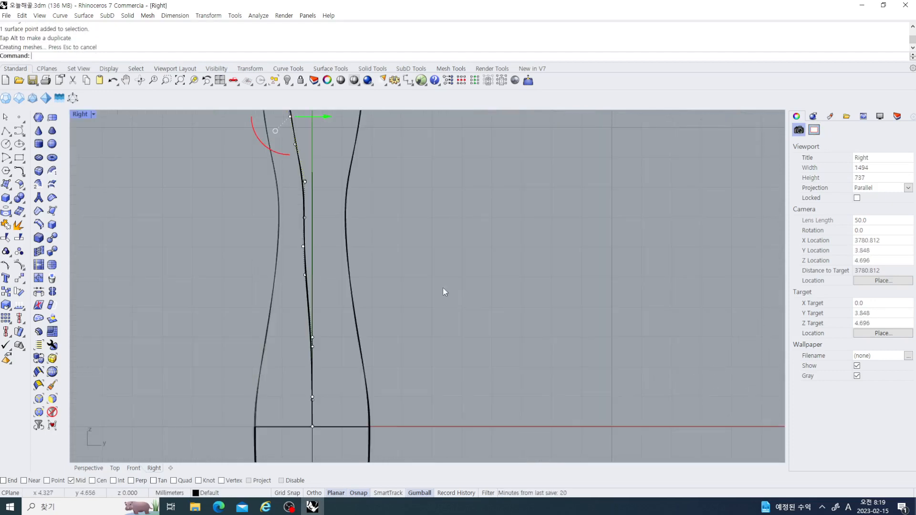
scroll(444, 267, down, 3)
scroll(406, 344, up, 6)
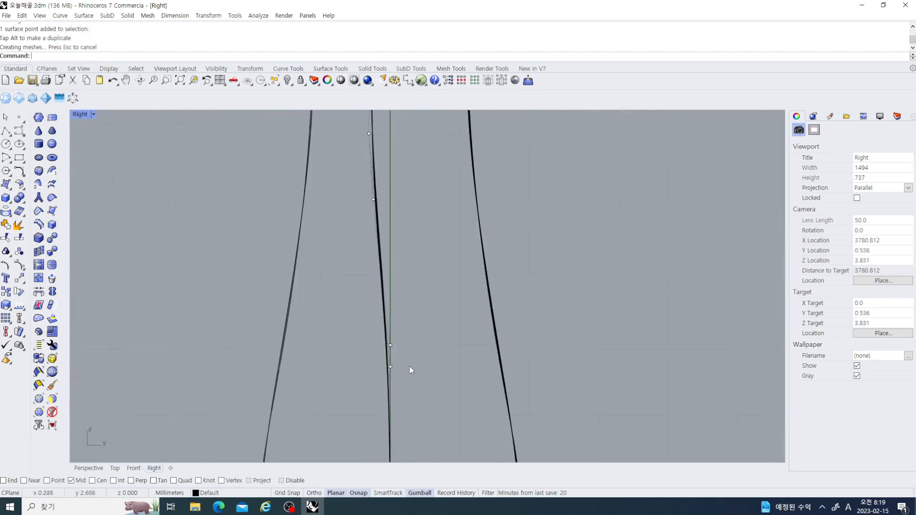
scroll(396, 337, down, 3)
scroll(381, 260, up, 8)
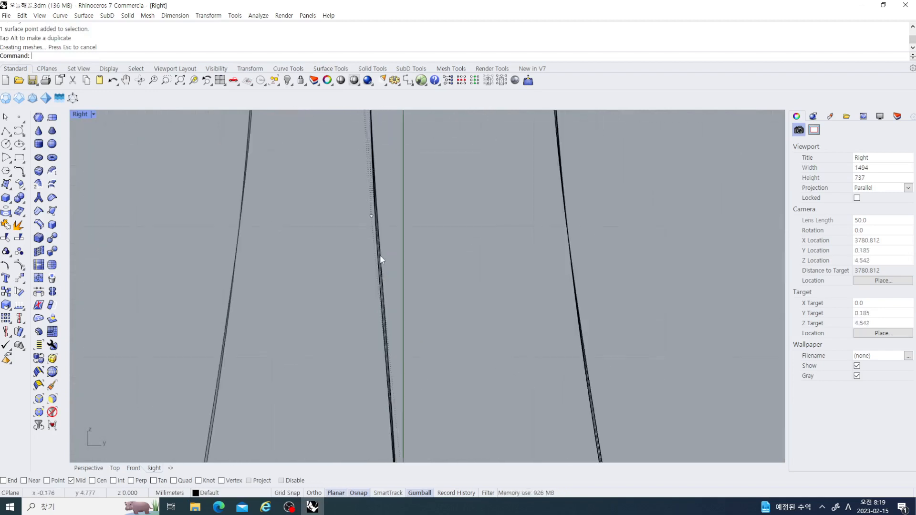
click(363, 232)
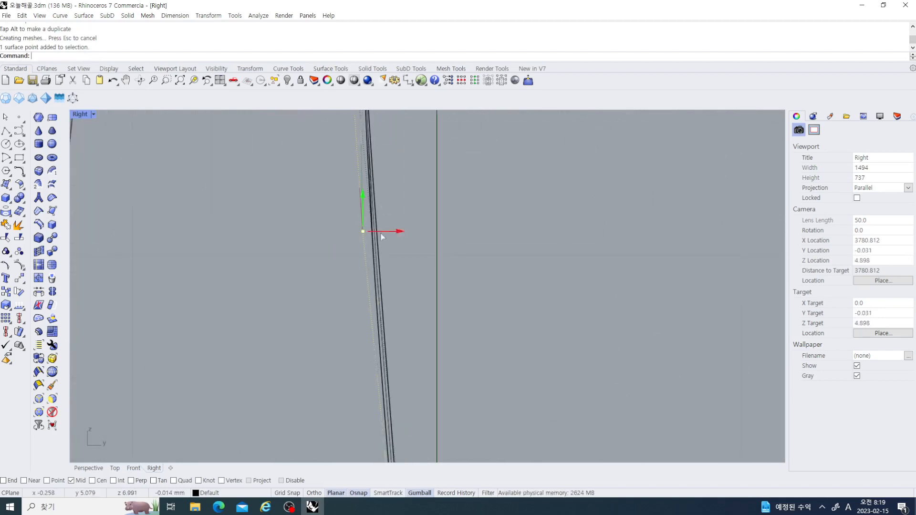
drag(381, 234, 335, 270)
drag(359, 232, 409, 246)
scroll(410, 247, down, 8)
right_drag(432, 262, 441, 320)
scroll(459, 279, down, 5)
scroll(451, 289, down, 6)
right_drag(436, 231, 438, 297)
Step: Nudge the surface control point at a height of about 7 mm sideways towards the centre axis
scroll(431, 299, up, 5)
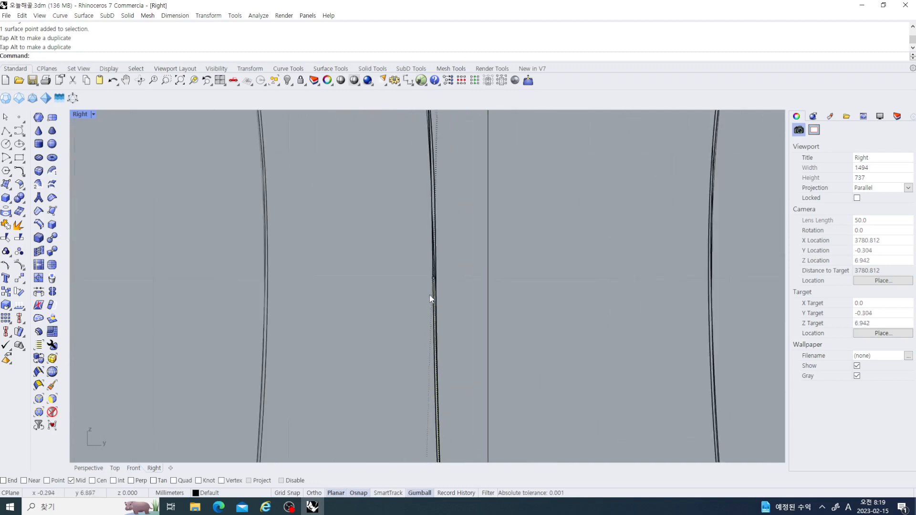
click(435, 280)
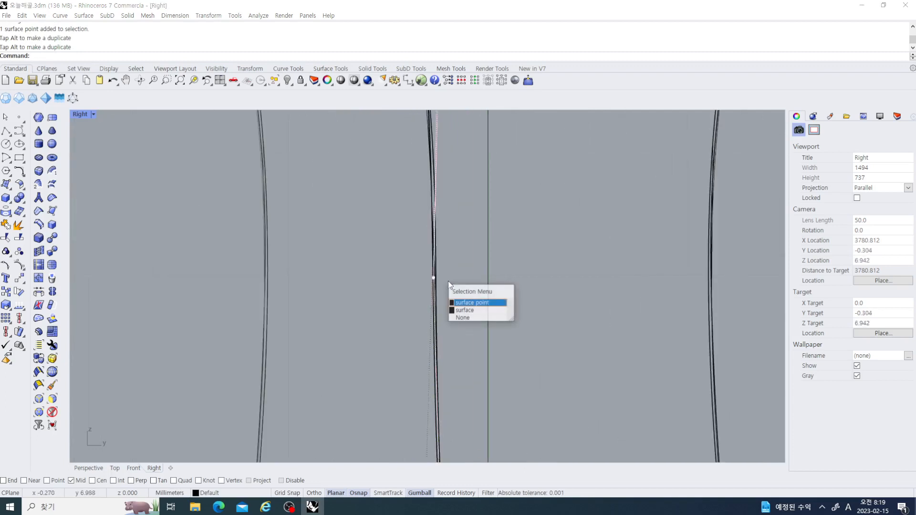
click(466, 302)
drag(460, 278, 485, 306)
drag(440, 279, 468, 288)
scroll(486, 342, down, 5)
scroll(467, 332, up, 5)
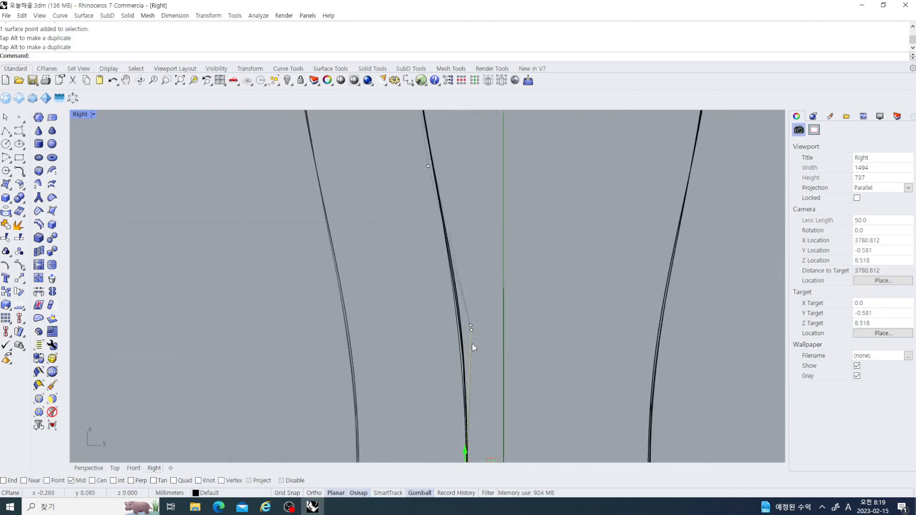
Step: Nudge the lower of the two close control points at the upper bend sideways, at a height of about 8.2 mm
scroll(463, 333, up, 6)
click(480, 327)
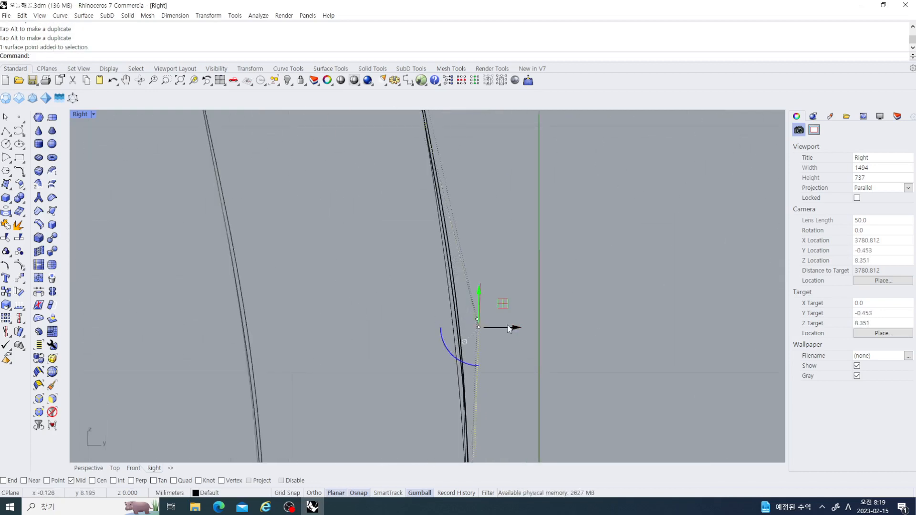
drag(510, 328, 512, 348)
scroll(512, 348, down, 6)
right_drag(512, 348, 482, 315)
click(416, 326)
scroll(417, 323, down, 12)
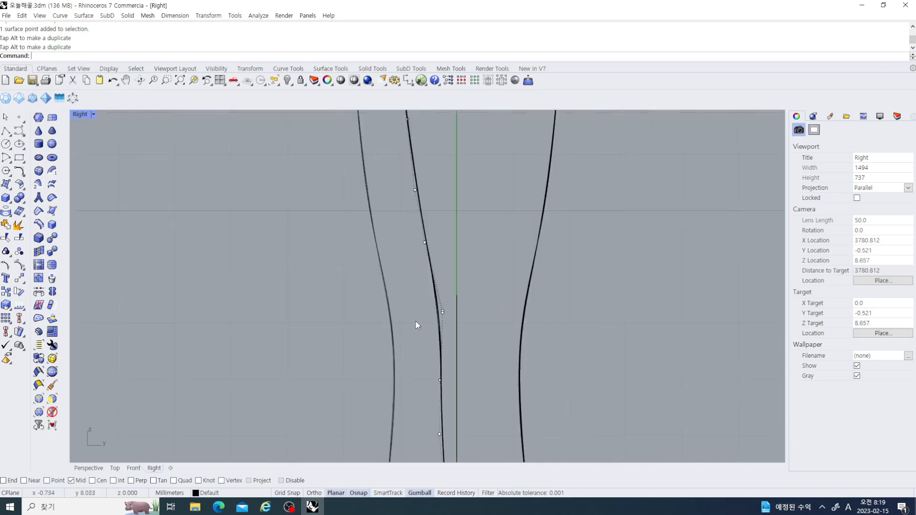
Step: Turn off the control points and restore the four-viewport layout
scroll(429, 342, up, 2)
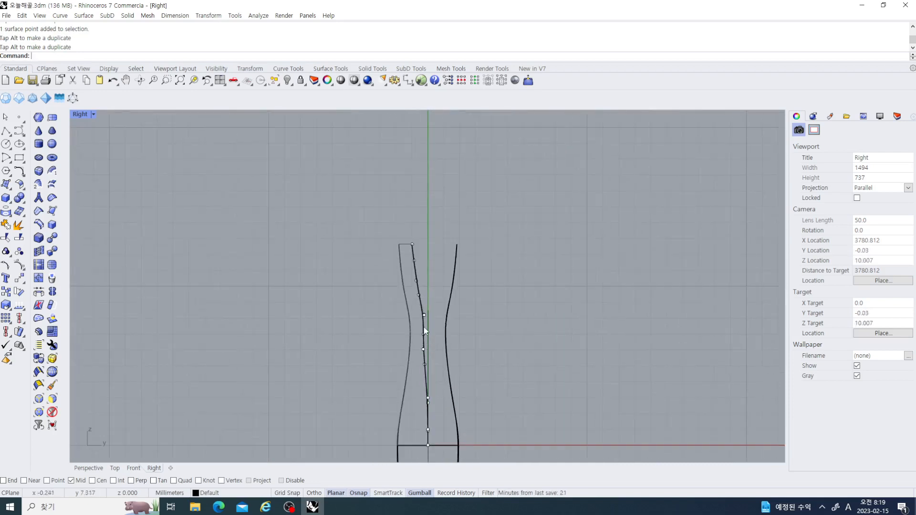
key(Escape)
mouse_move(439, 356)
right_down()
mouse_move(447, 324)
mouse_move(440, 351)
right_up()
scroll(432, 351, up, 1)
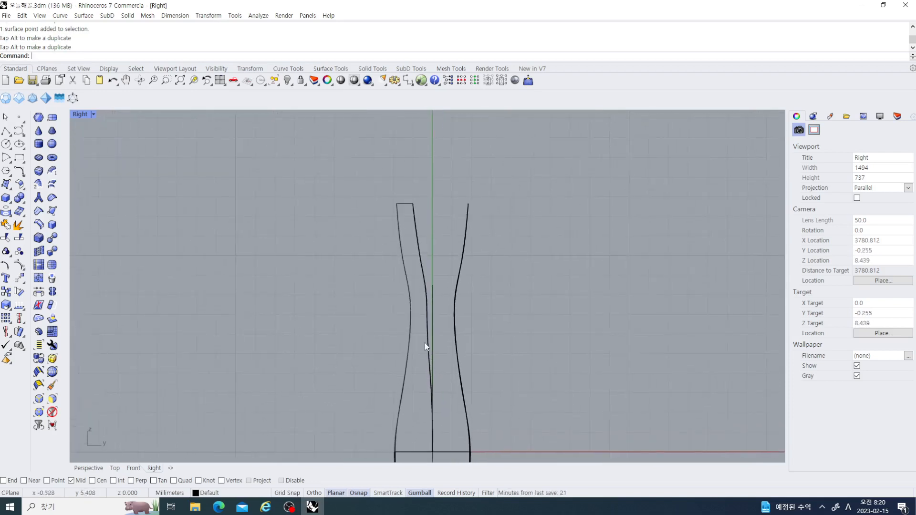
double_click(80, 114)
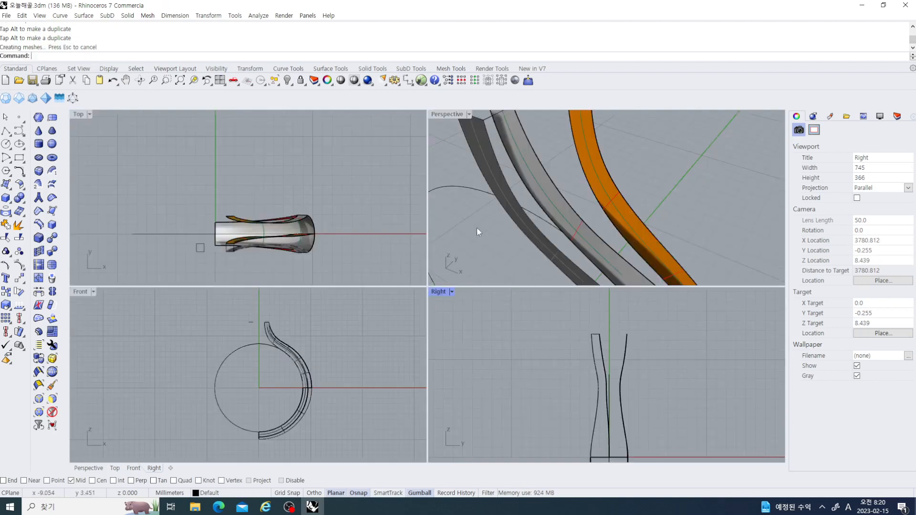
Step: Turn the middle surface's control points back on and move the mid-height inner and outer pair onto the centre axis
right_drag(477, 228, 526, 193)
click(513, 205)
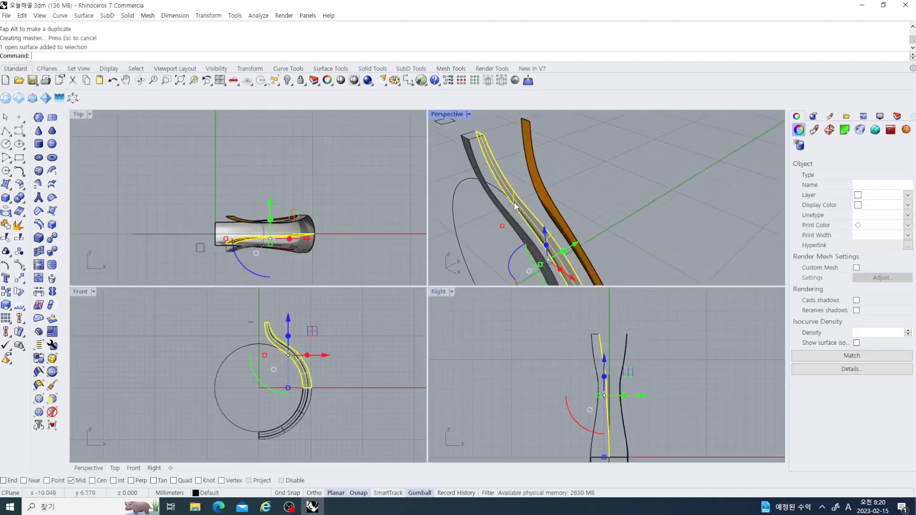
click(18, 266)
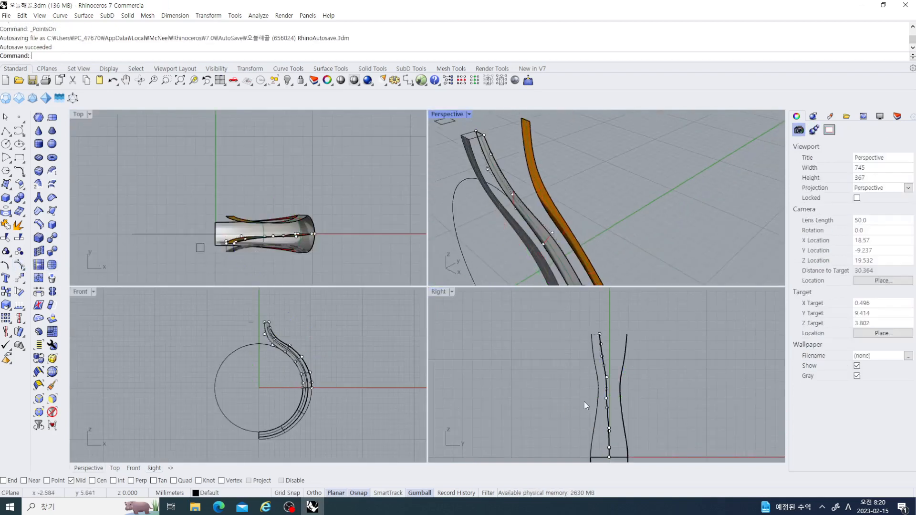
scroll(597, 399, up, 3)
scroll(564, 249, up, 2)
right_drag(563, 249, 470, 185)
drag(572, 219, 571, 216)
drag(585, 350, 596, 352)
right_drag(607, 387, 620, 359)
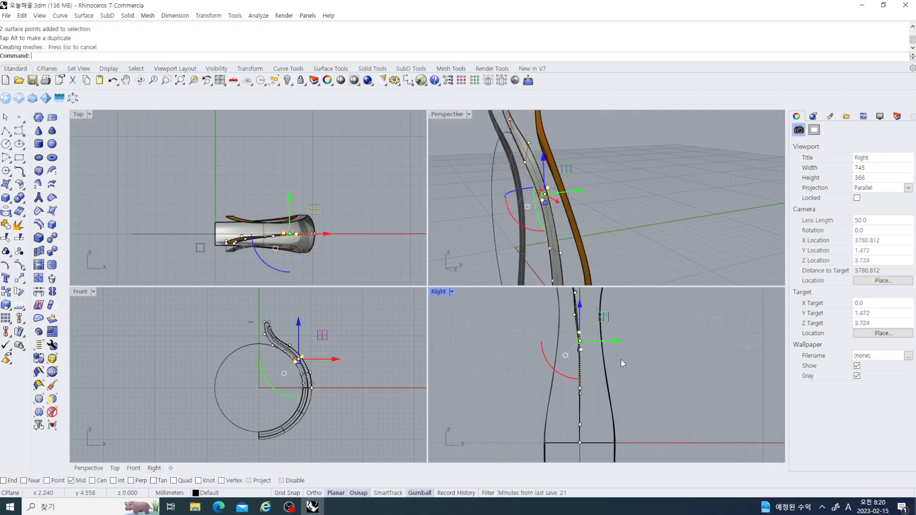
right_drag(551, 382, 599, 409)
key(Escape)
Step: Move the inner and outer control point pair at the upper bend slightly towards the centre axis in the right view
right_drag(616, 278, 484, 181)
drag(457, 168, 514, 208)
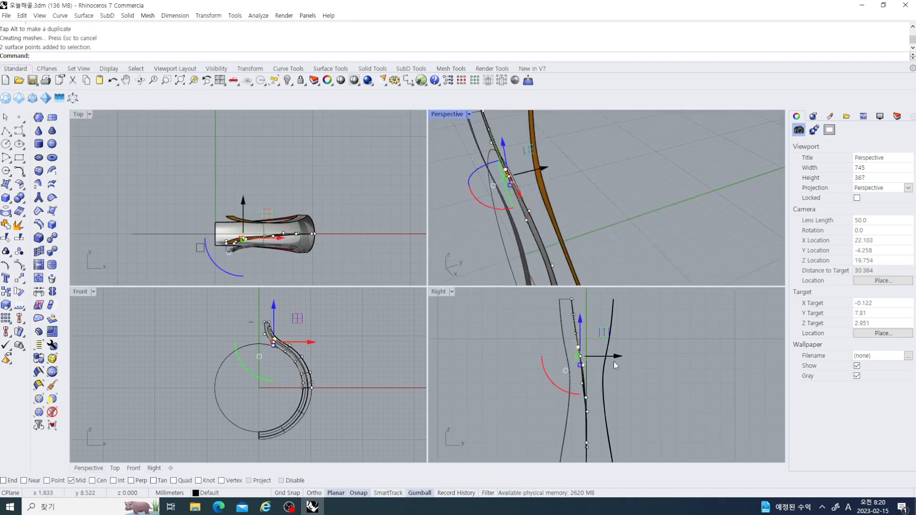
drag(609, 361, 612, 358)
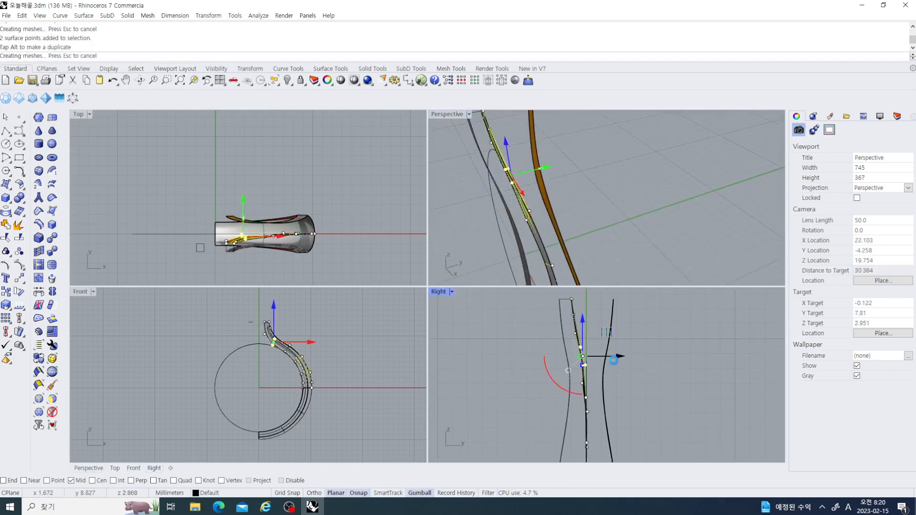
click(639, 379)
Step: Move the control point pair between the mid-height and upper-bend pairs towards the centre axis and turn off the control points
right_drag(516, 223, 528, 196)
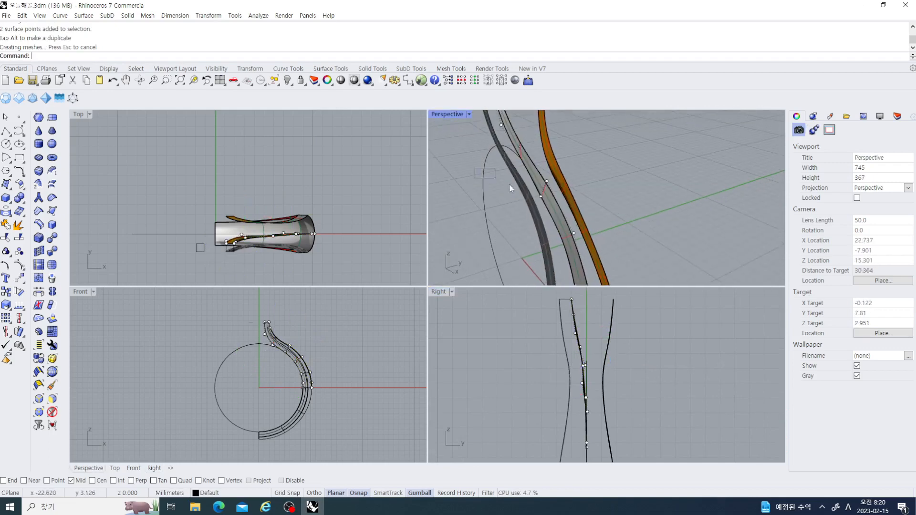
drag(510, 184, 560, 214)
scroll(613, 371, up, 6)
drag(596, 383, 596, 385)
click(663, 368)
scroll(663, 368, down, 5)
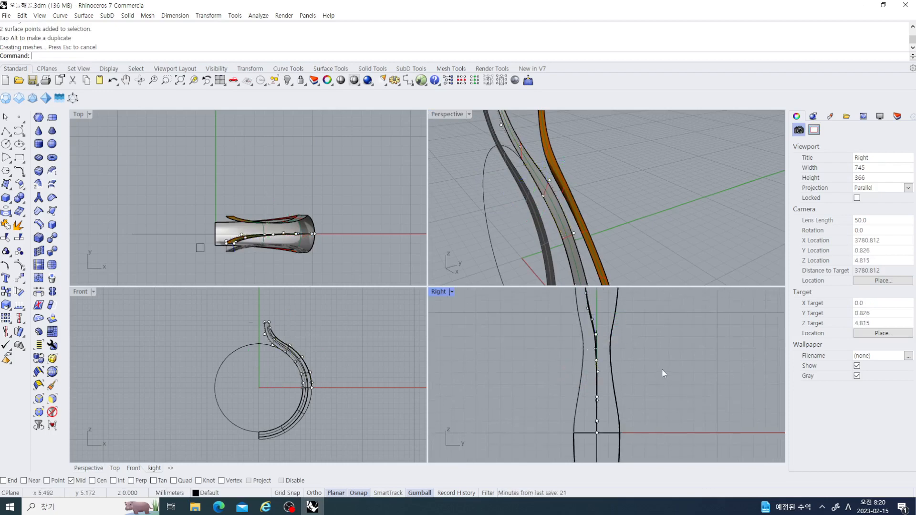
right_drag(529, 205, 459, 156)
key(Escape)
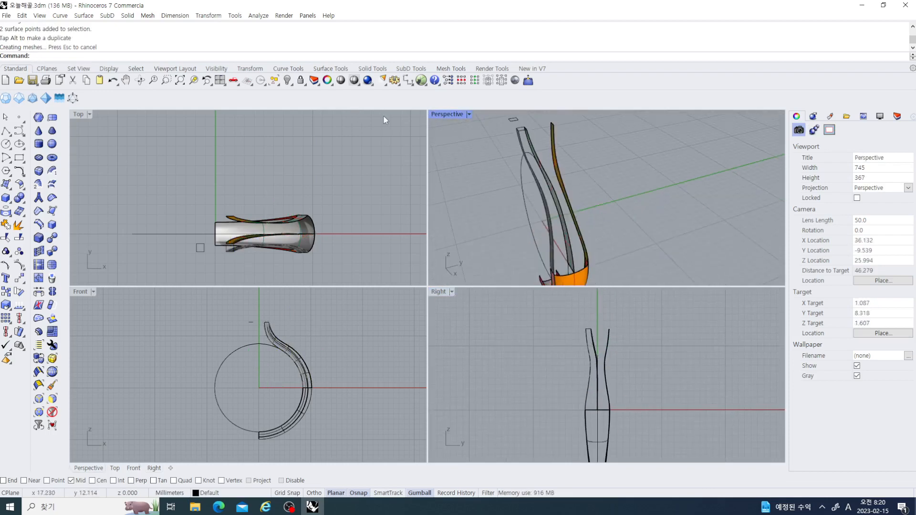
Step: Show the hidden finished ring, compare its crossing strands in the perspective and right views, and undo the Show command
right_click(289, 83)
right_drag(582, 229, 547, 205)
scroll(560, 185, up, 4)
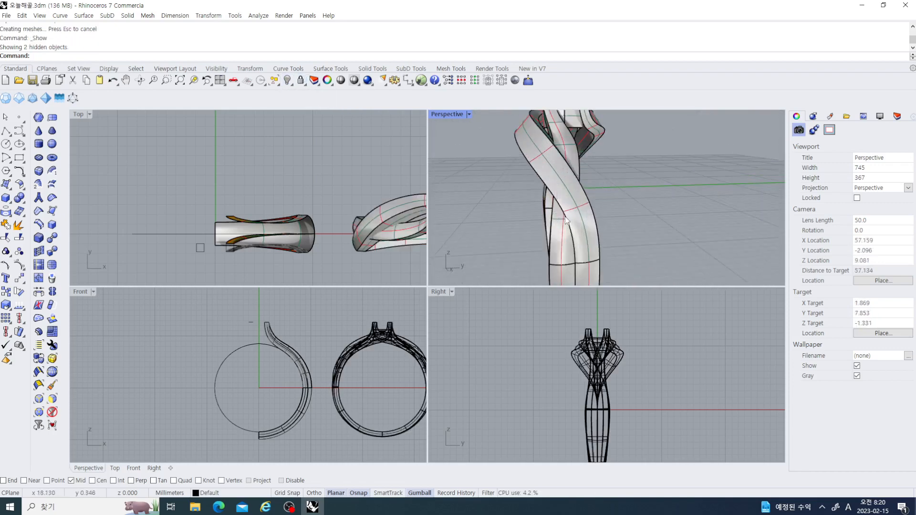
right_drag(589, 213, 583, 239)
scroll(584, 370, up, 4)
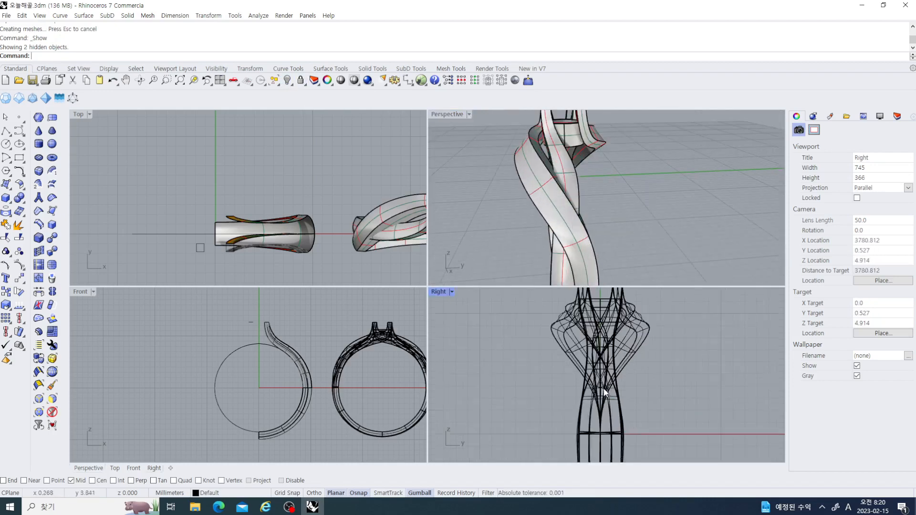
scroll(586, 387, down, 2)
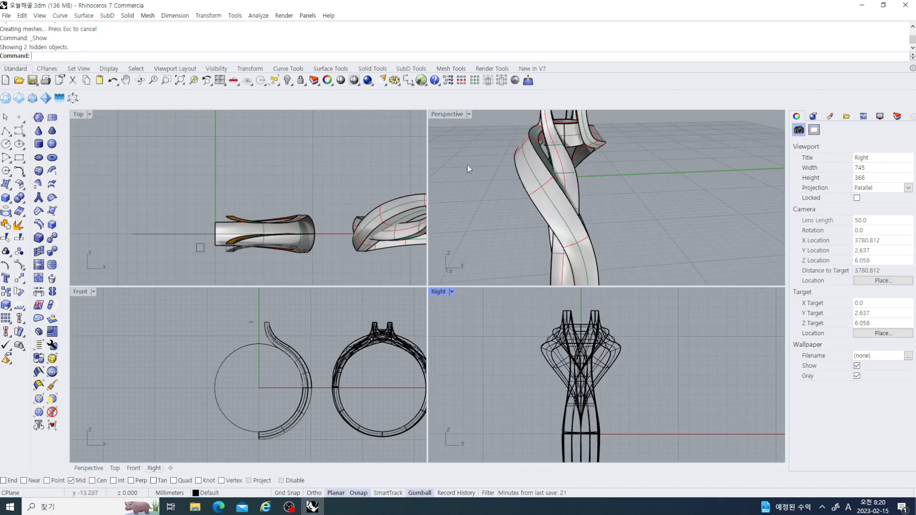
key(ctrl+z)
click(477, 220)
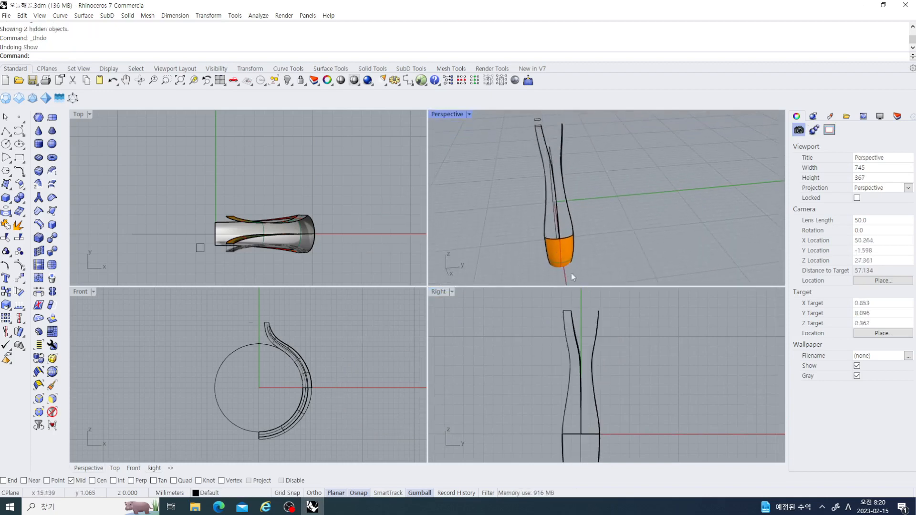
scroll(596, 410, up, 2)
drag(589, 425, 565, 410)
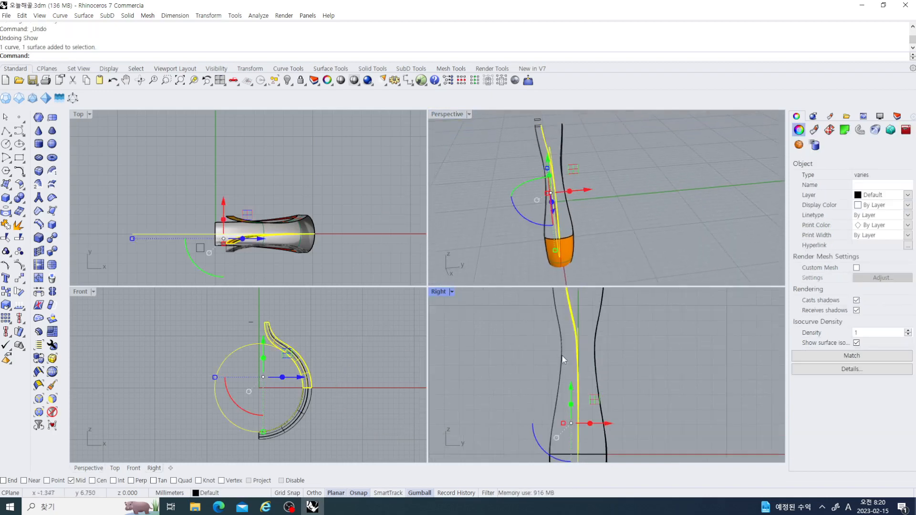
click(23, 263)
right_drag(491, 334, 496, 388)
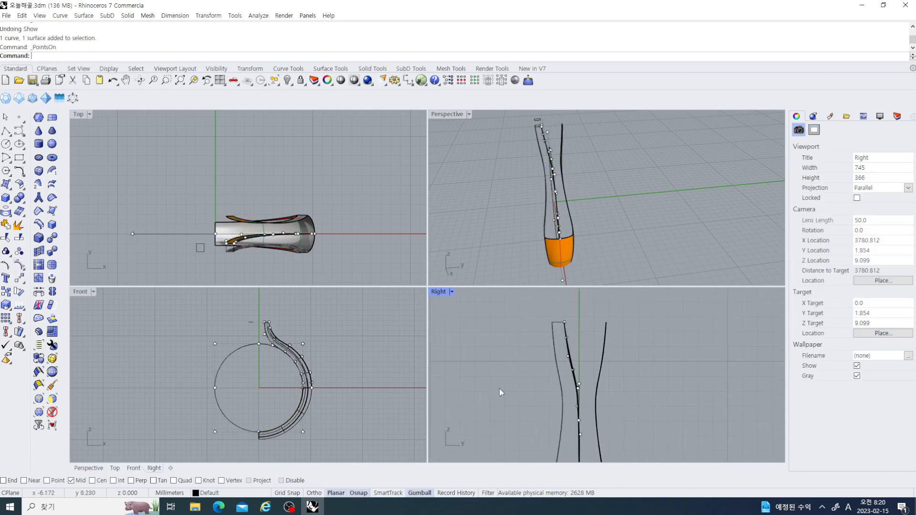
right_drag(577, 390, 531, 372)
mouse_move(561, 216)
right_down()
mouse_move(588, 214)
mouse_move(534, 233)
mouse_move(564, 237)
mouse_move(570, 224)
right_up()
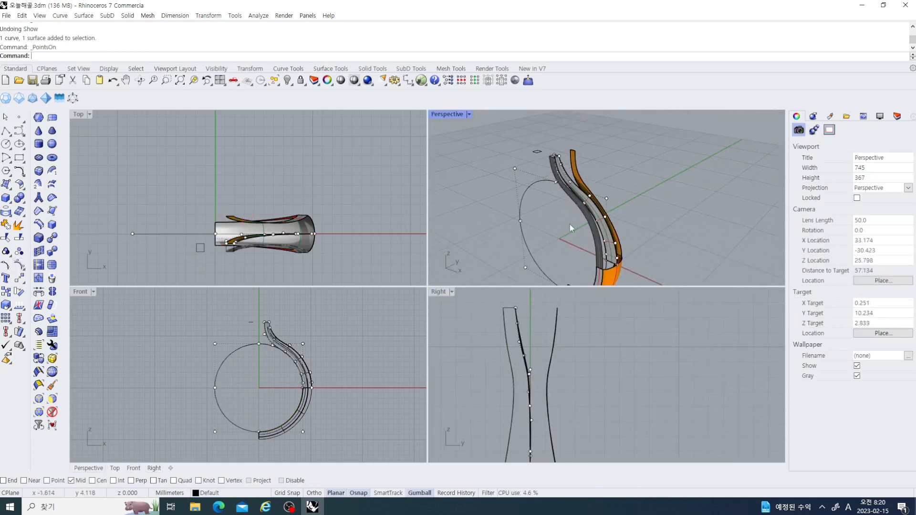
Step: Hide the guide circle and turn on the control points of the middle surface only
click(524, 210)
click(288, 81)
right_drag(503, 193, 536, 233)
scroll(536, 234, up, 4)
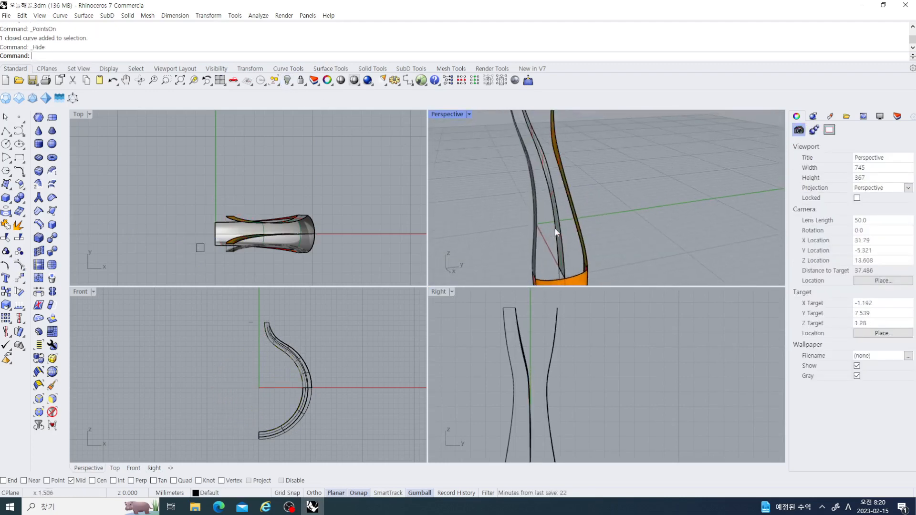
click(557, 232)
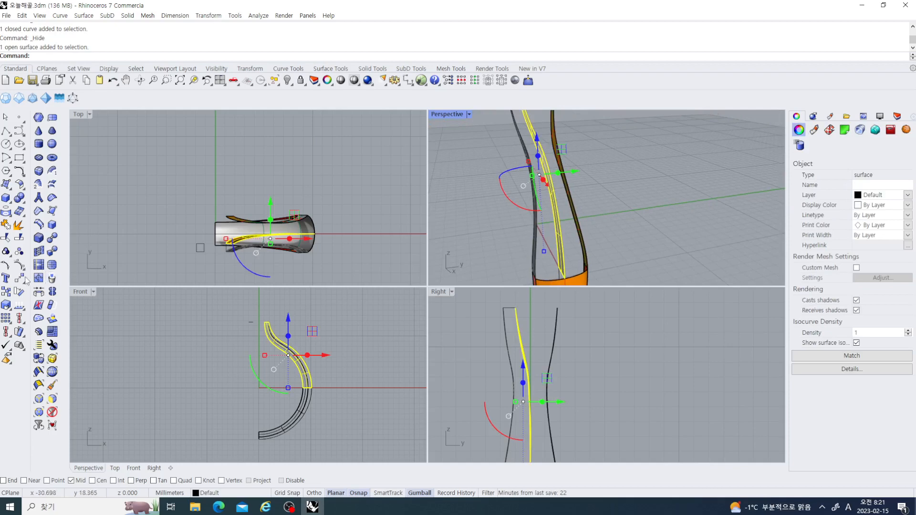
scroll(523, 309, down, 4)
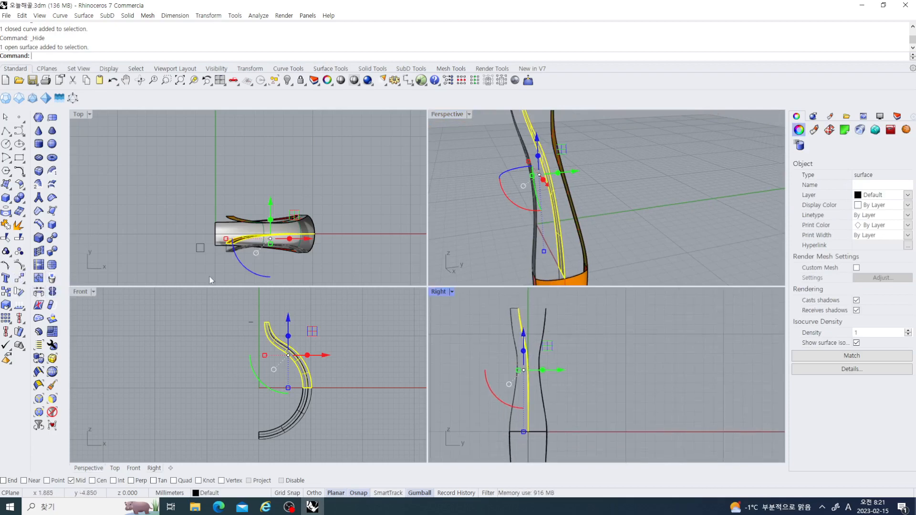
click(20, 266)
scroll(528, 405, up, 3)
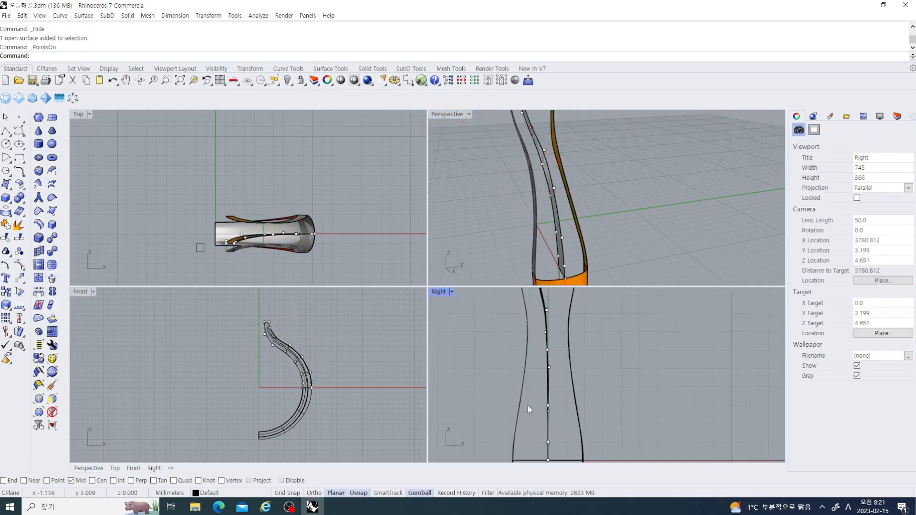
Step: Move the middle surface's lower control point pair slightly past the centre axis in the right view
drag(536, 383, 589, 400)
key(Escape)
right_drag(567, 395, 530, 405)
Step: Select the inner and outer control points at mid-height and move them slightly past the centre axis in the right view
click(535, 414)
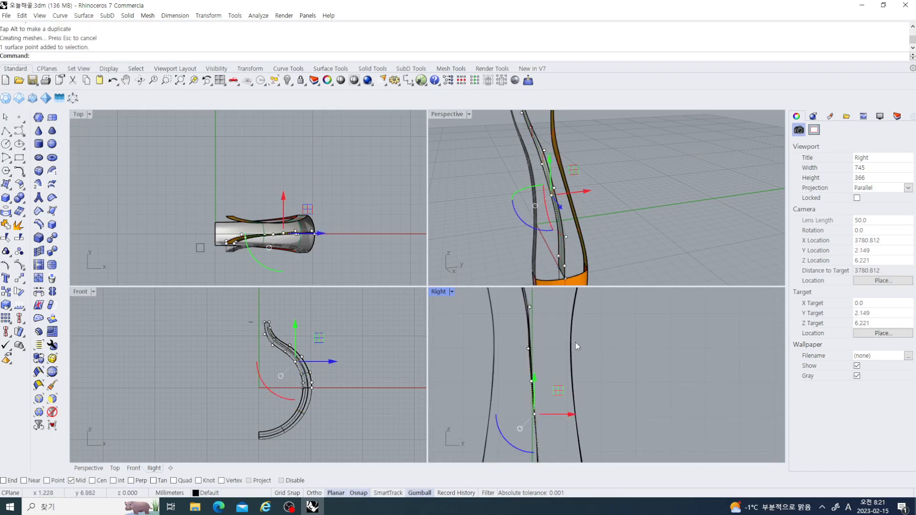
right_drag(530, 200, 561, 190)
shift+click(610, 191)
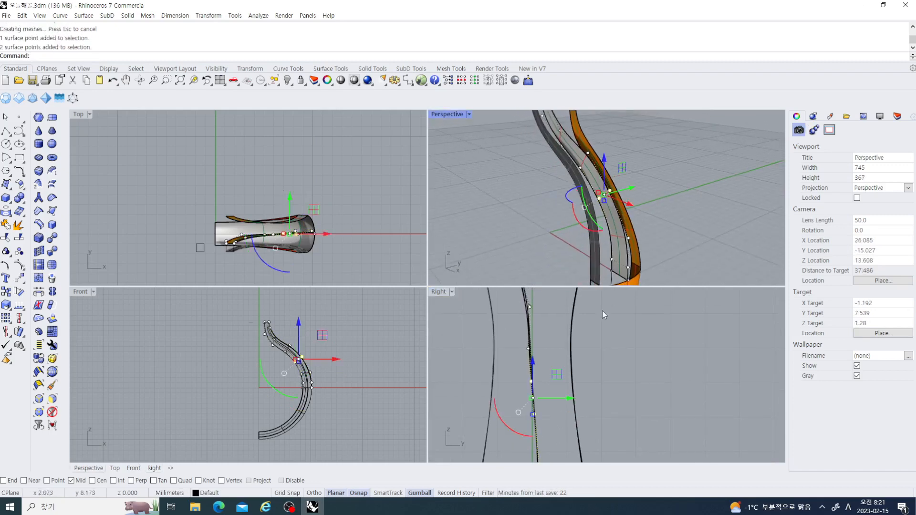
right_drag(541, 397, 505, 358)
drag(521, 364, 528, 367)
right_drag(519, 349, 531, 394)
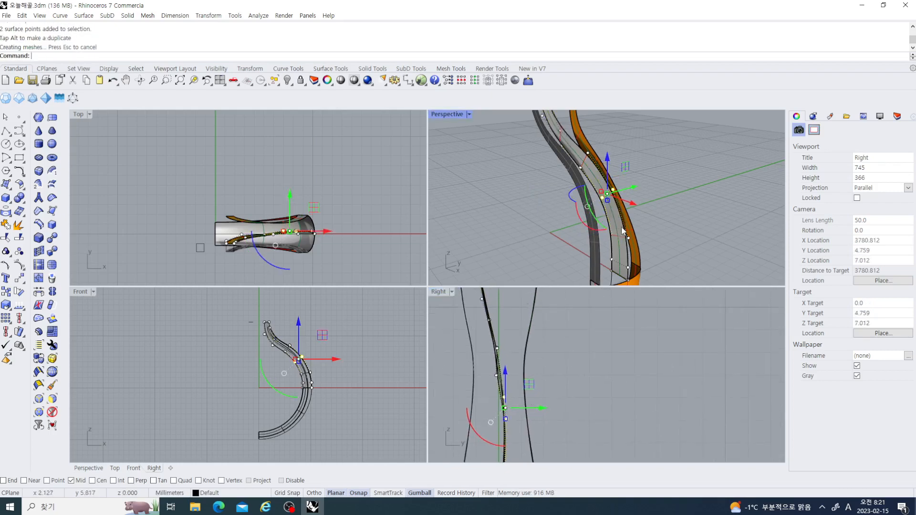
Step: Shift the control point pair above mid-height slightly past the centre axis and rotate it to follow the strand
right_drag(623, 231, 610, 225)
drag(536, 180, 625, 210)
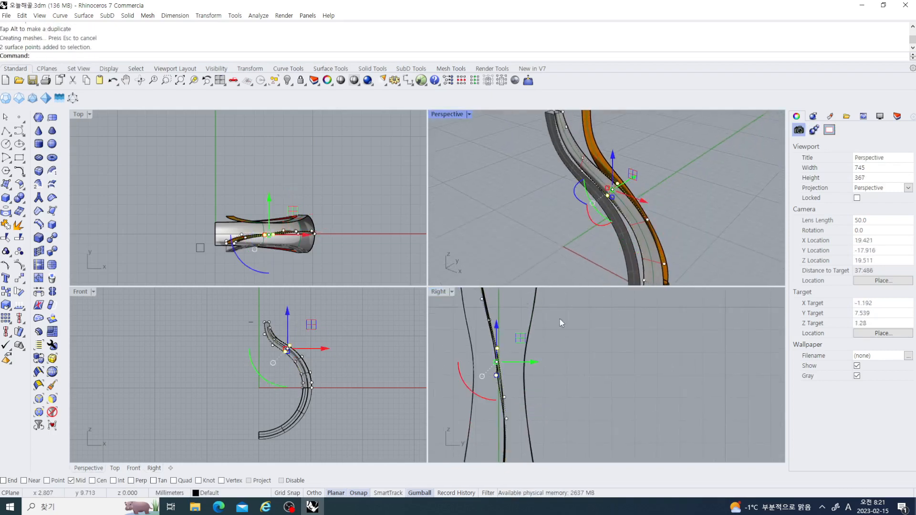
drag(528, 368, 532, 368)
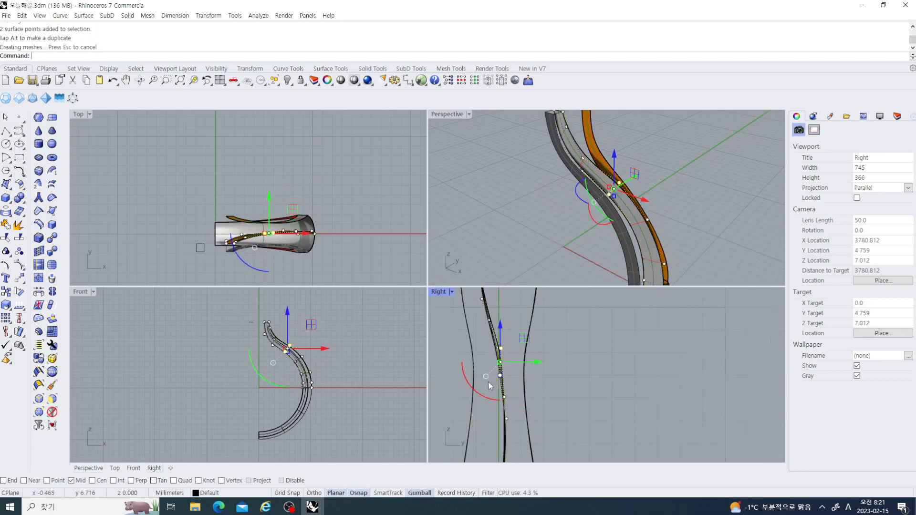
scroll(485, 392, up, 3)
drag(490, 391, 500, 404)
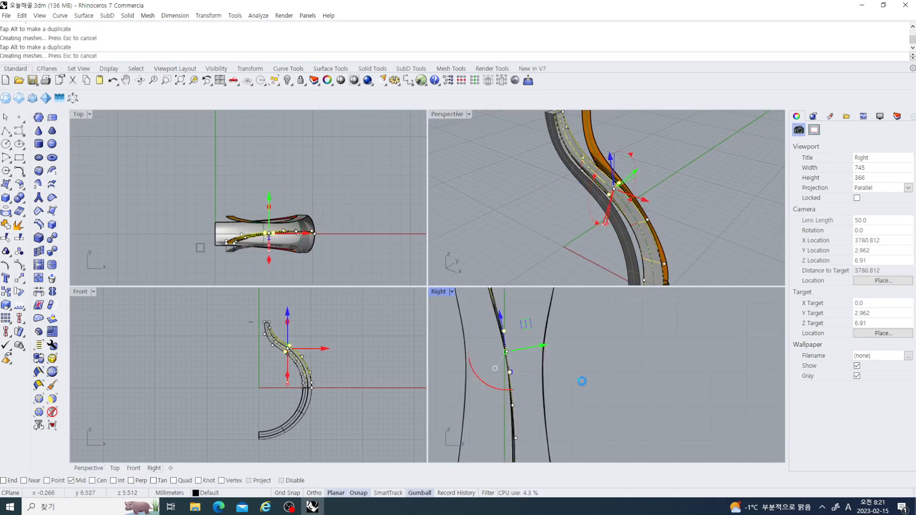
scroll(617, 380, down, 2)
right_drag(617, 381, 607, 394)
scroll(561, 370, down, 4)
right_drag(560, 371, 553, 382)
Step: Rotate and shift the inner and outer control point pair at the upper bend to follow the strand's slope
right_drag(512, 167, 509, 187)
click(509, 187)
click(582, 193)
scroll(540, 382, up, 3)
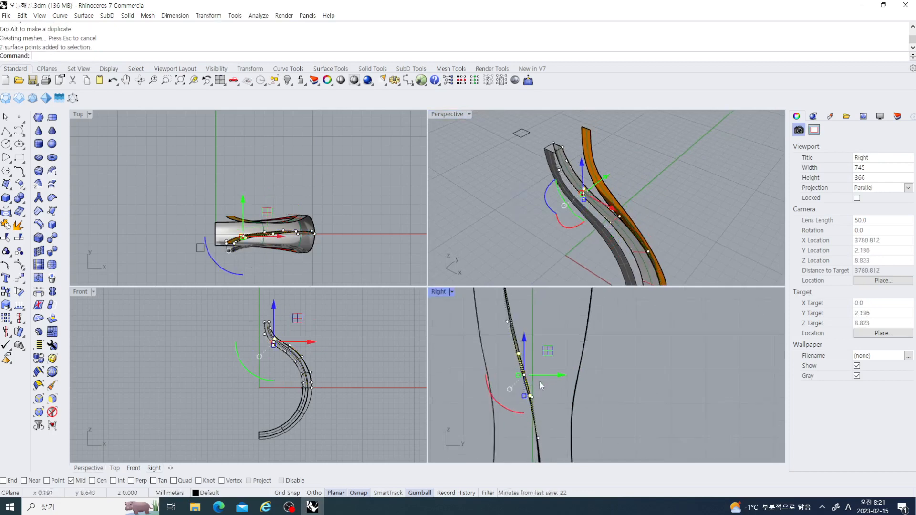
drag(495, 399, 500, 406)
drag(557, 369, 608, 381)
click(608, 377)
scroll(544, 367, down, 15)
scroll(543, 366, up, 5)
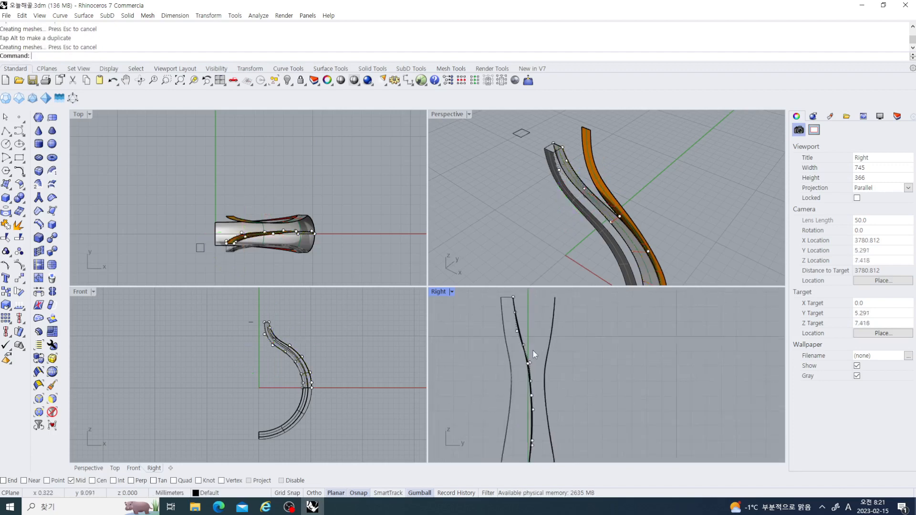
Step: Move the control point pair just below the top end towards the centre axis, tilted along the strand
right_drag(609, 227, 601, 258)
scroll(491, 333, up, 4)
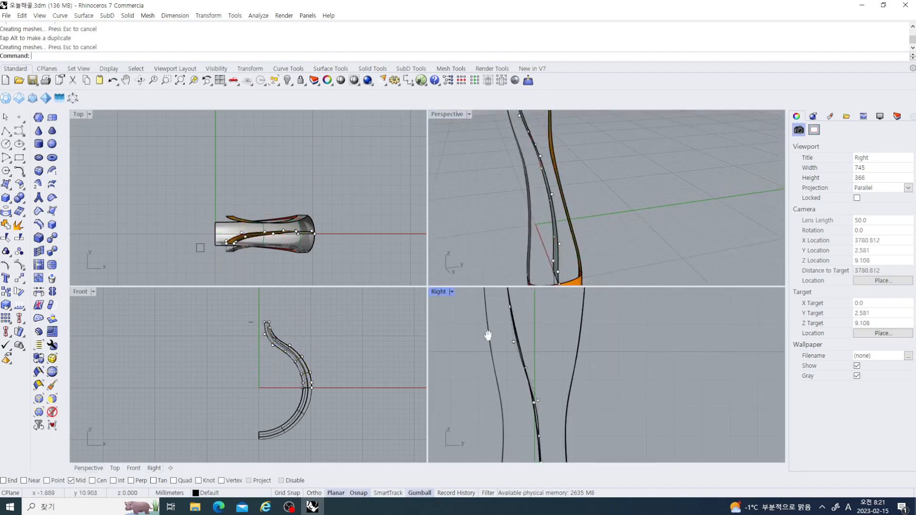
drag(539, 360, 539, 360)
right_drag(568, 214, 581, 259)
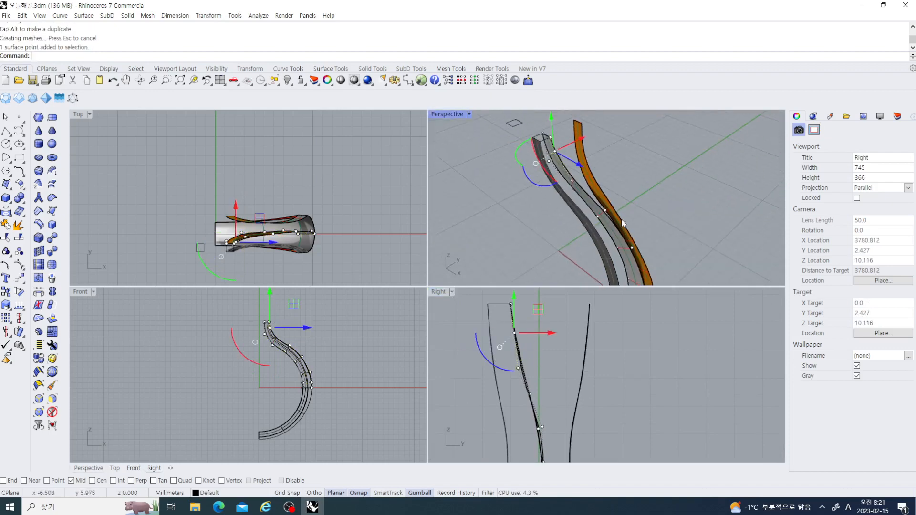
drag(469, 350, 533, 401)
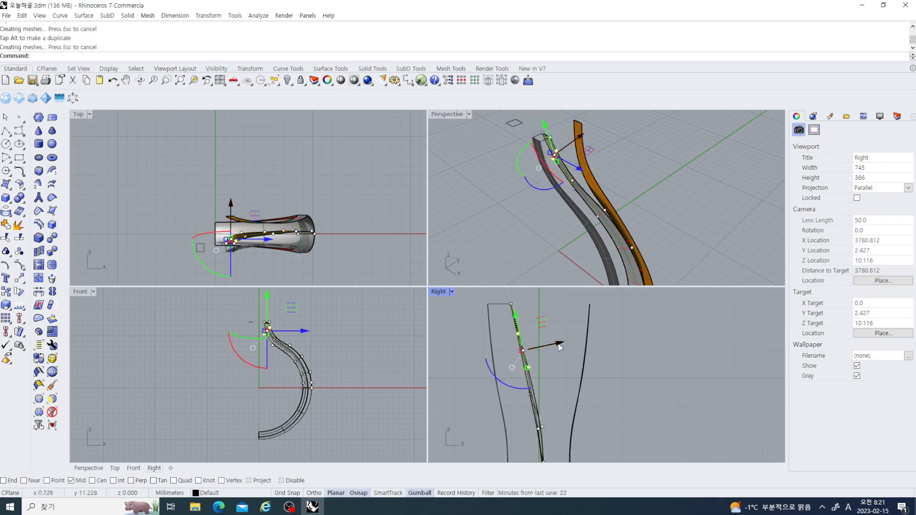
key(Escape)
Step: Move the single protruding control point at the upper bend back onto the centre axis in line with its neighbours
scroll(521, 381, up, 4)
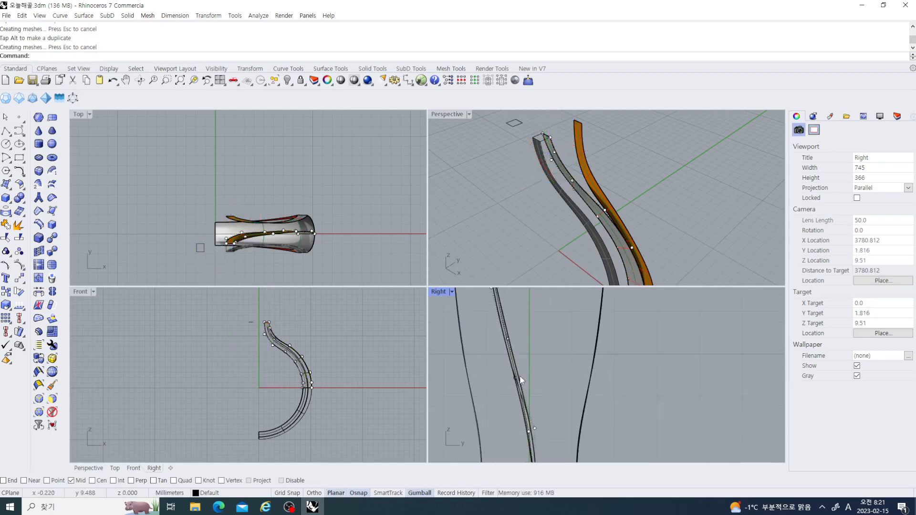
scroll(519, 368, down, 5)
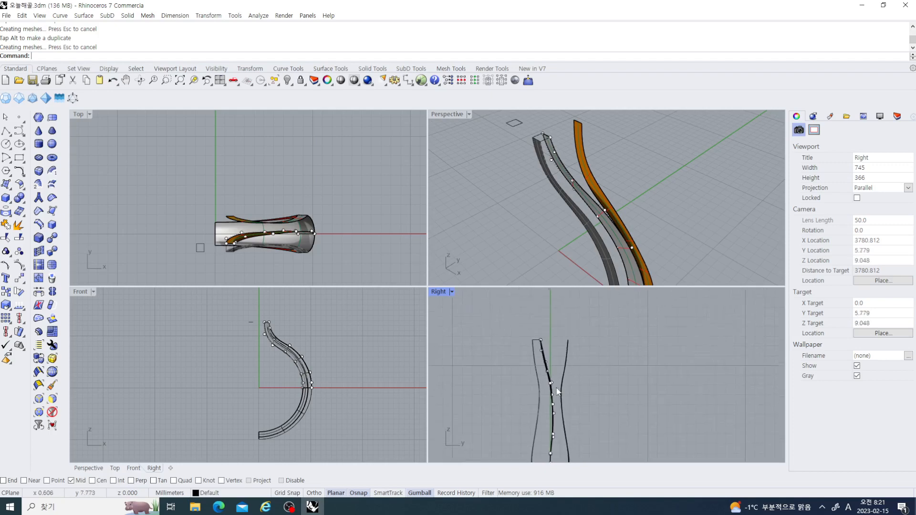
right_drag(561, 253, 540, 243)
scroll(573, 376, up, 8)
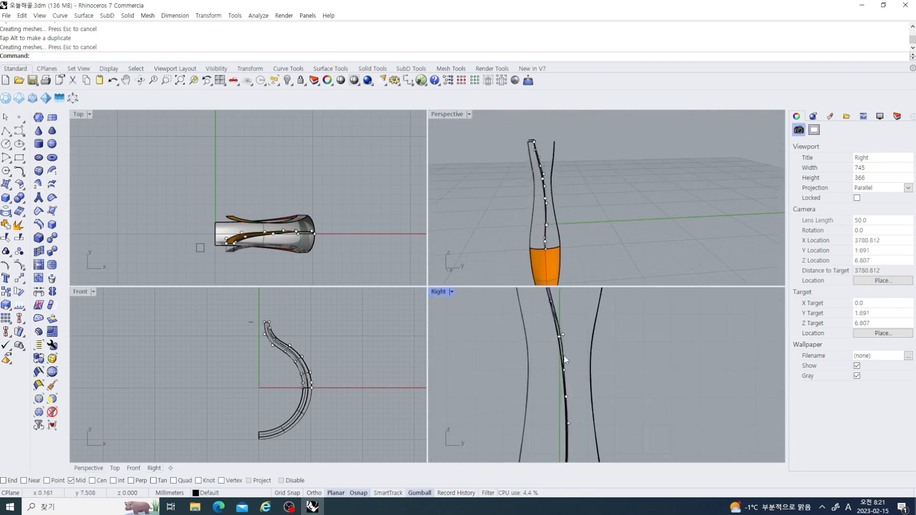
click(562, 377)
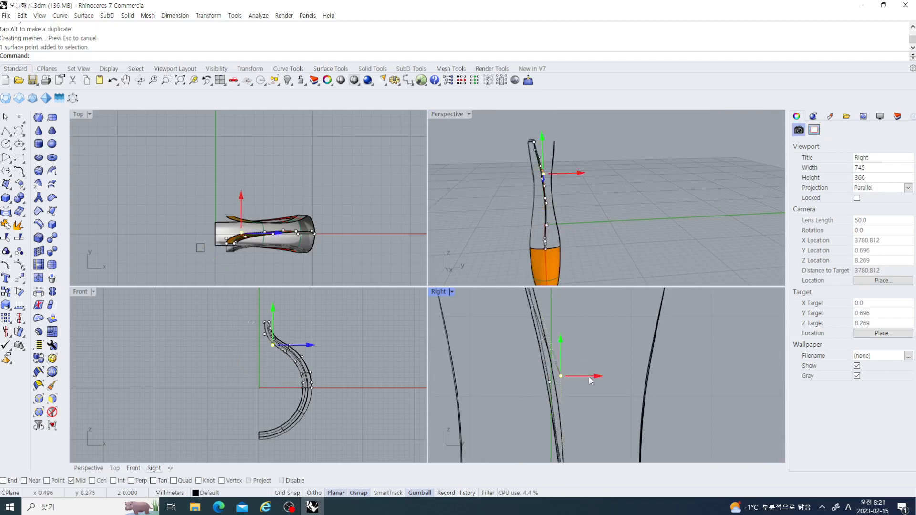
drag(589, 377, 581, 381)
scroll(591, 387, down, 3)
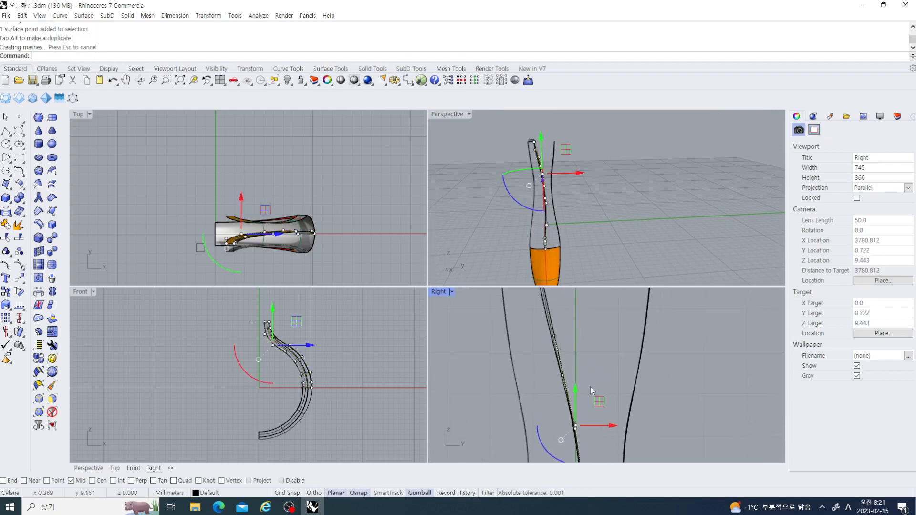
right_drag(599, 426, 599, 373)
scroll(599, 374, up, 4)
mouse_move(597, 373)
mouse_down()
mouse_move(613, 376)
mouse_move(596, 379)
mouse_up()
scroll(639, 374, down, 3)
right_drag(638, 372, 636, 404)
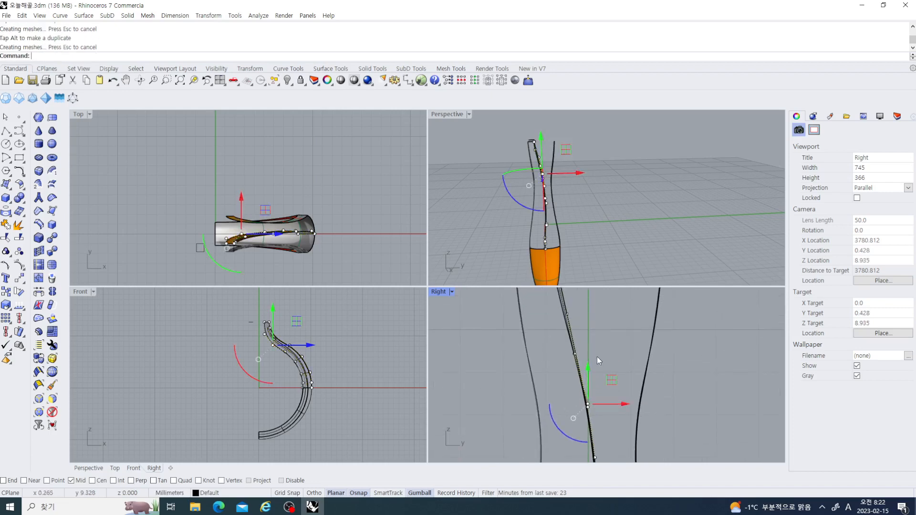
Step: Adjust the control point pair between the upper bend and the top end to smooth the strand's upper part
scroll(597, 356, down, 3)
right_drag(595, 353, 583, 421)
scroll(580, 375, up, 4)
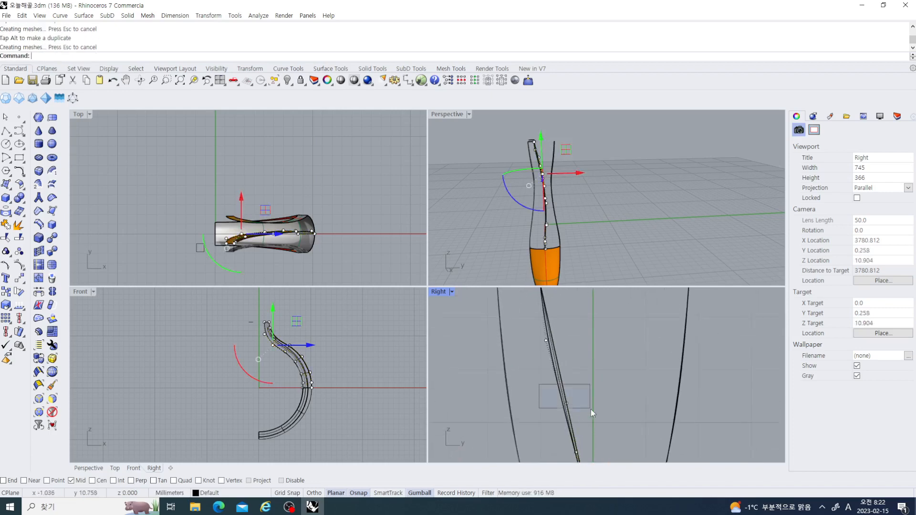
drag(590, 409, 593, 405)
scroll(597, 404, down, 6)
mouse_move(603, 412)
right_down()
mouse_move(600, 377)
mouse_move(596, 404)
right_up()
drag(541, 354, 605, 376)
click(669, 395)
scroll(666, 396, down, 4)
right_drag(634, 395, 588, 349)
scroll(566, 386, up, 4)
drag(591, 395, 592, 395)
Step: Select the inner and outer control points just below the upper bend and move them slightly further past the centre axis
right_drag(561, 186, 508, 208)
scroll(597, 203, up, 5)
click(481, 209)
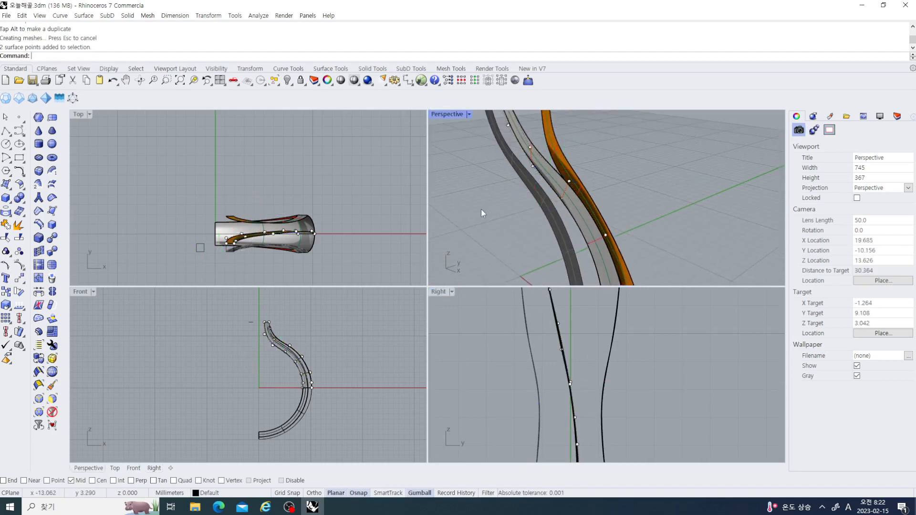
drag(560, 220, 575, 197)
shift+click(569, 183)
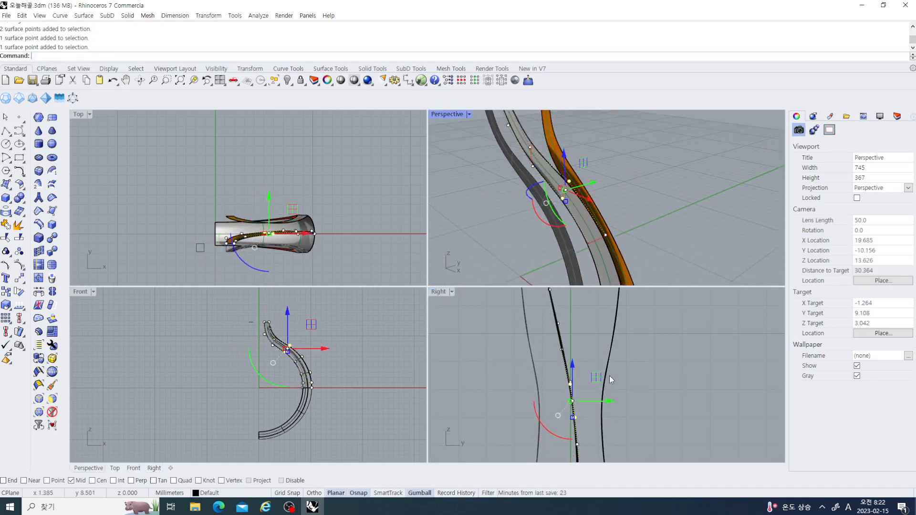
scroll(596, 381, down, 4)
right_drag(595, 380, 555, 343)
drag(573, 362, 584, 367)
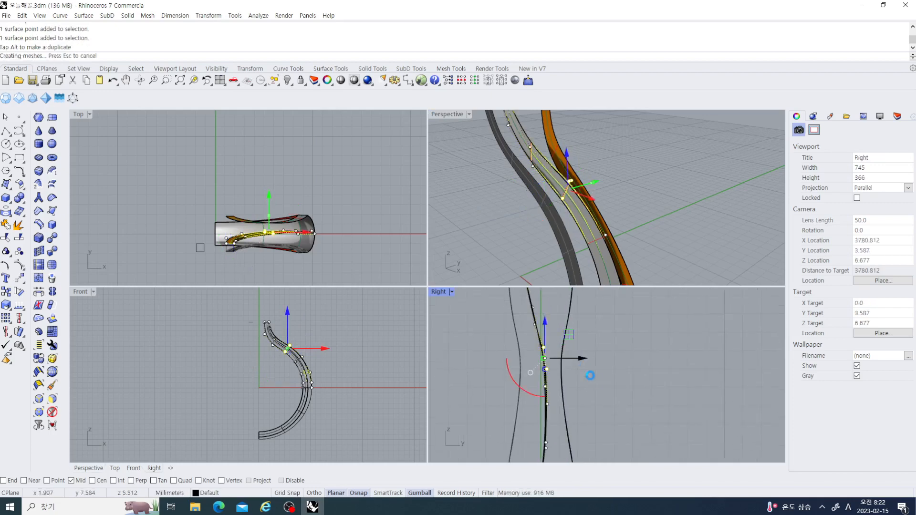
scroll(615, 375, down, 4)
click(636, 383)
Step: Nudge the mid-height inner and outer control point pair slightly away from the centre axis to even out the curve
right_drag(608, 269, 578, 237)
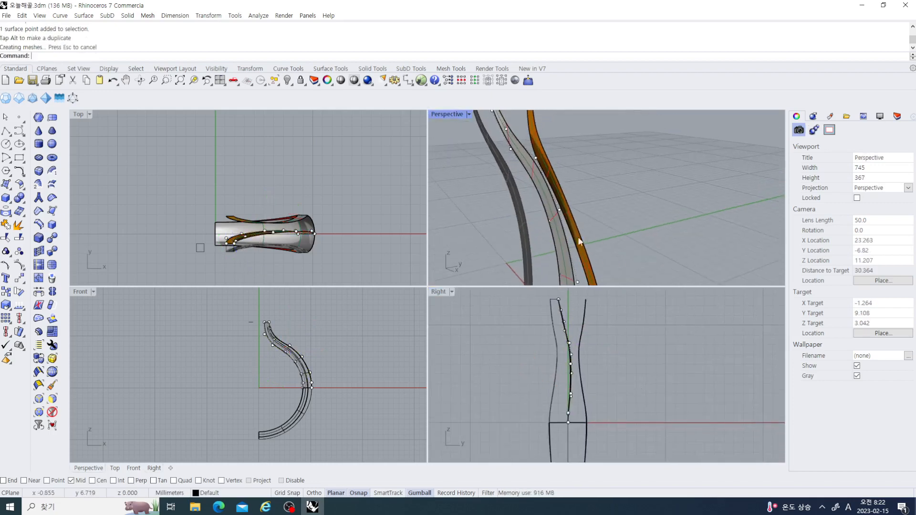
drag(516, 214, 575, 239)
scroll(572, 372, up, 4)
drag(600, 369, 605, 374)
click(649, 385)
scroll(649, 385, down, 5)
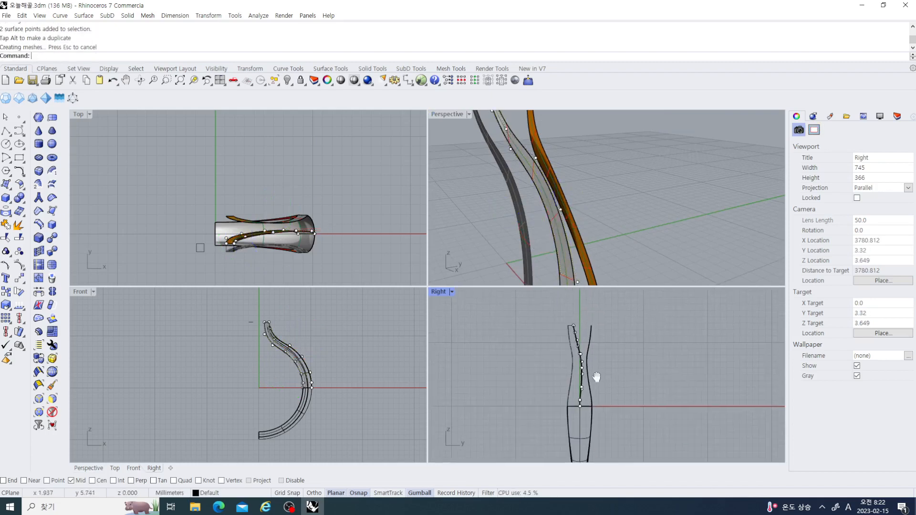
Step: Turn off the control points and check the middle surface's flow into the lower band in the right and perspective views
scroll(640, 184, down, 3)
scroll(617, 227, down, 5)
right_drag(618, 224, 607, 187)
key(Escape)
scroll(614, 228, up, 6)
scroll(609, 224, down, 6)
scroll(608, 227, up, 4)
scroll(607, 186, down, 6)
right_drag(607, 186, 642, 234)
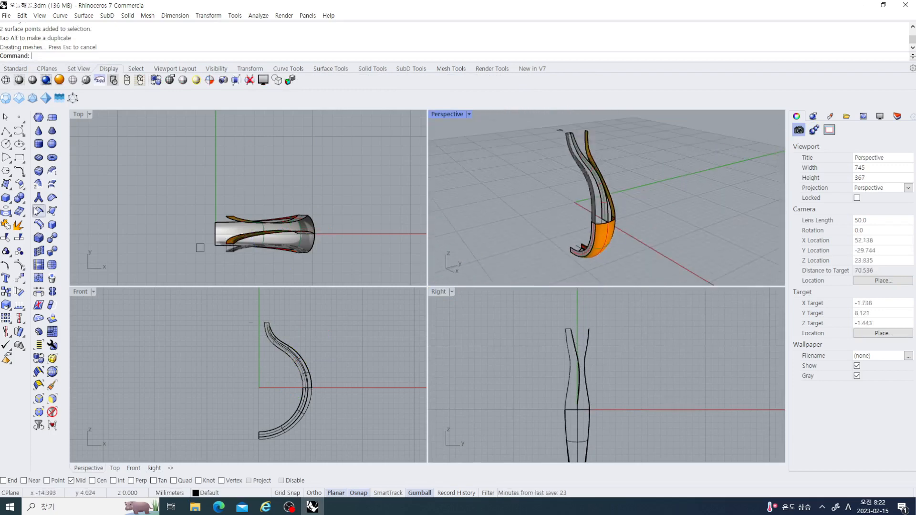
Step: Split the outer lower band surface lengthwise by an isocurve at its upper edge's midpoint, with Shrink set to Yes
right_click(22, 240)
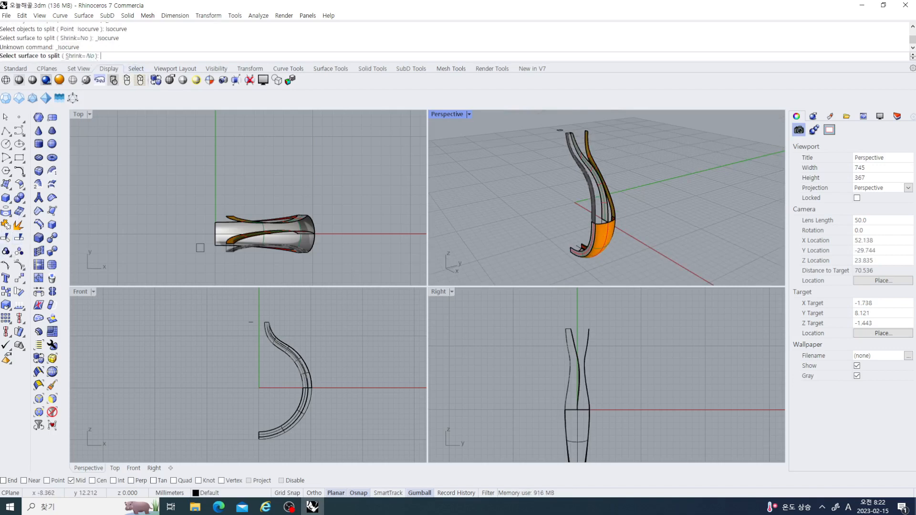
click(86, 56)
scroll(549, 227, up, 8)
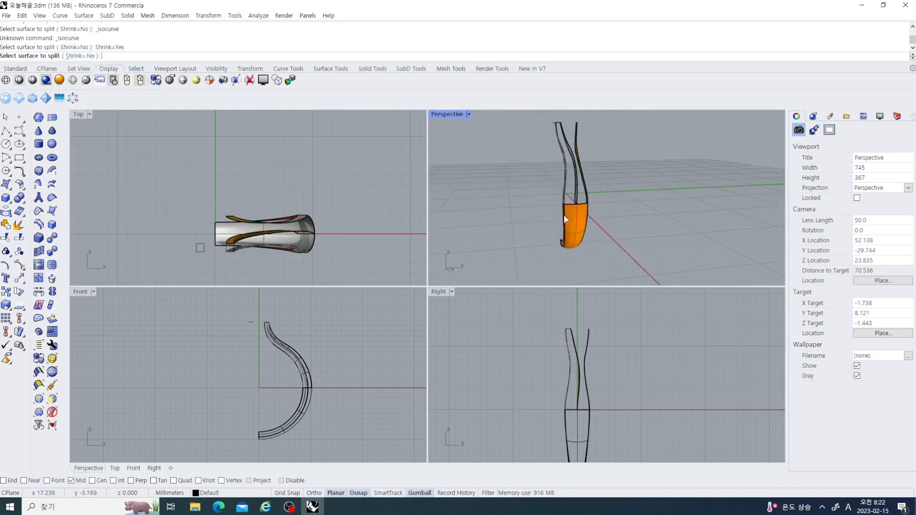
click(588, 205)
click(594, 180)
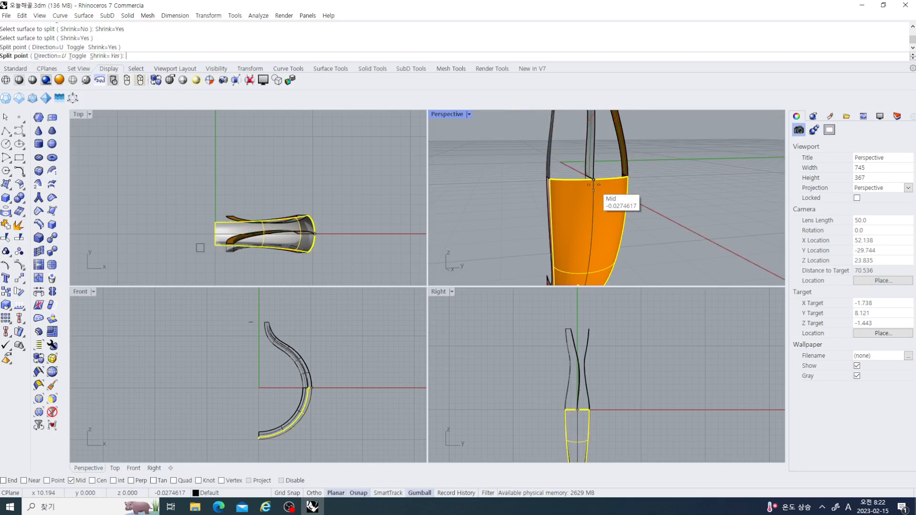
right_click(594, 184)
scroll(594, 184, down, 3)
right_drag(599, 187, 556, 233)
scroll(587, 218, down, 6)
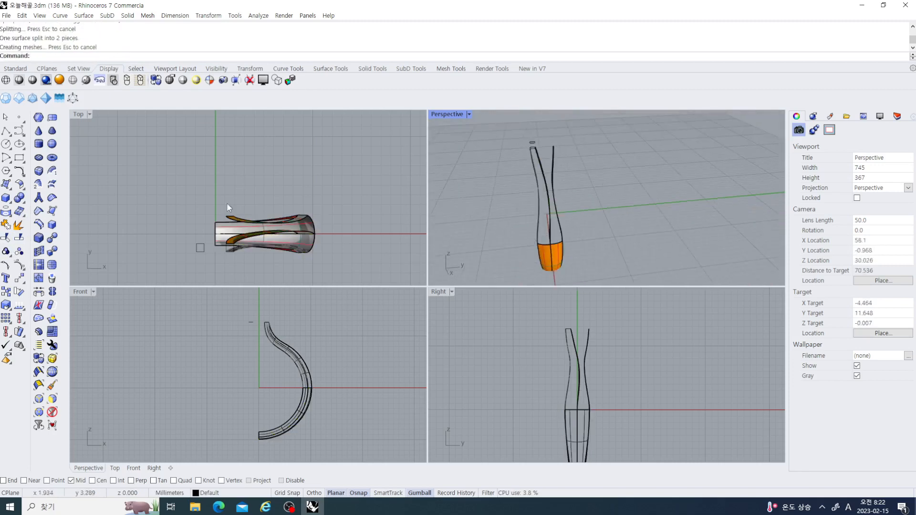
click(9, 191)
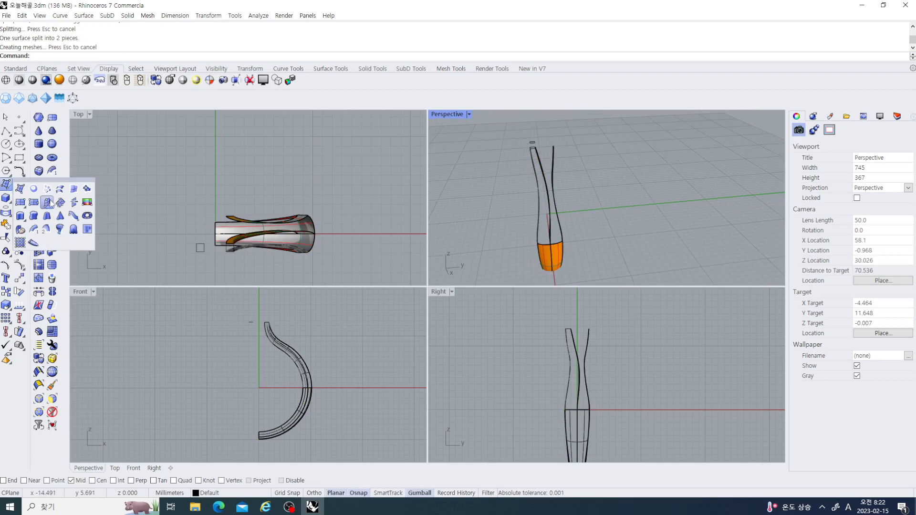
click(46, 230)
scroll(554, 241, up, 5)
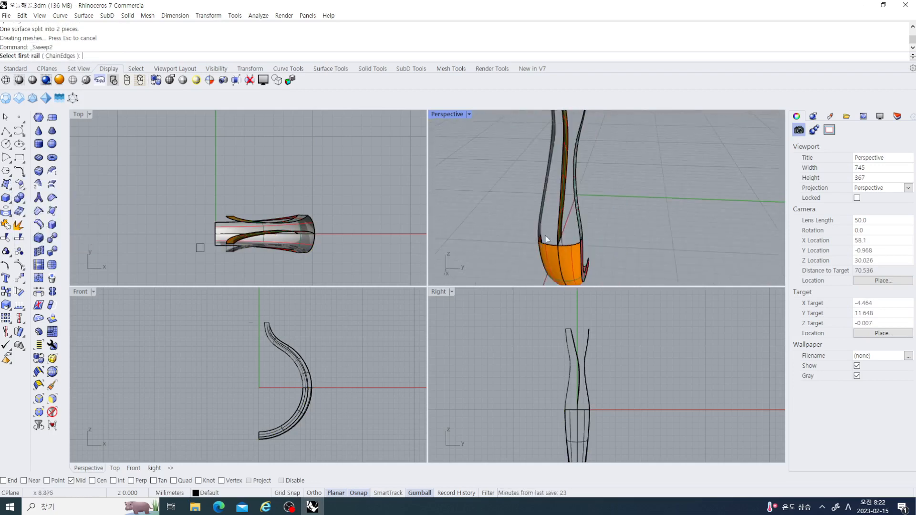
right_drag(541, 227, 508, 244)
click(505, 220)
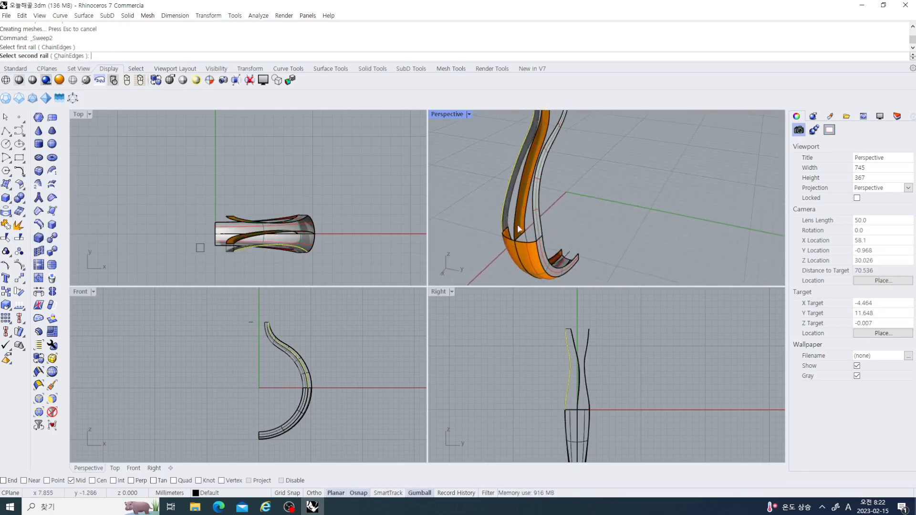
click(514, 236)
click(509, 241)
scroll(518, 242, down, 5)
right_drag(518, 239, 557, 210)
scroll(558, 210, up, 5)
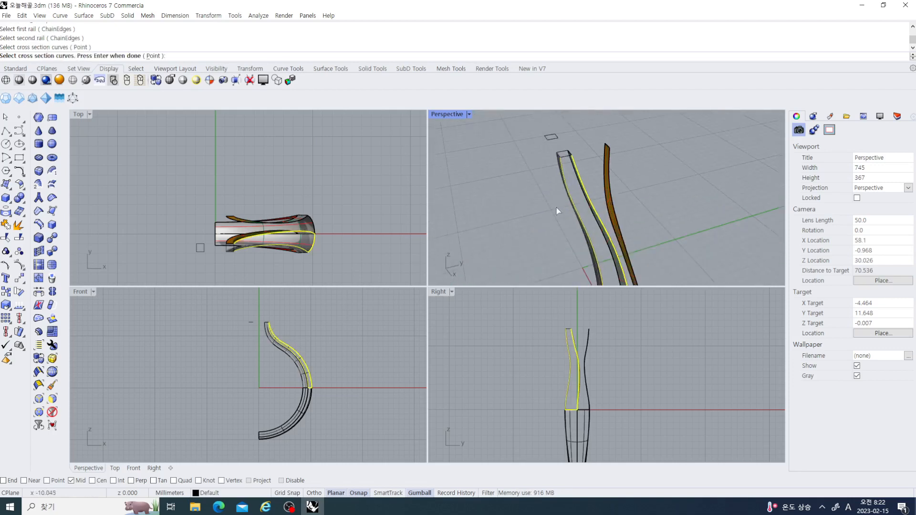
click(567, 163)
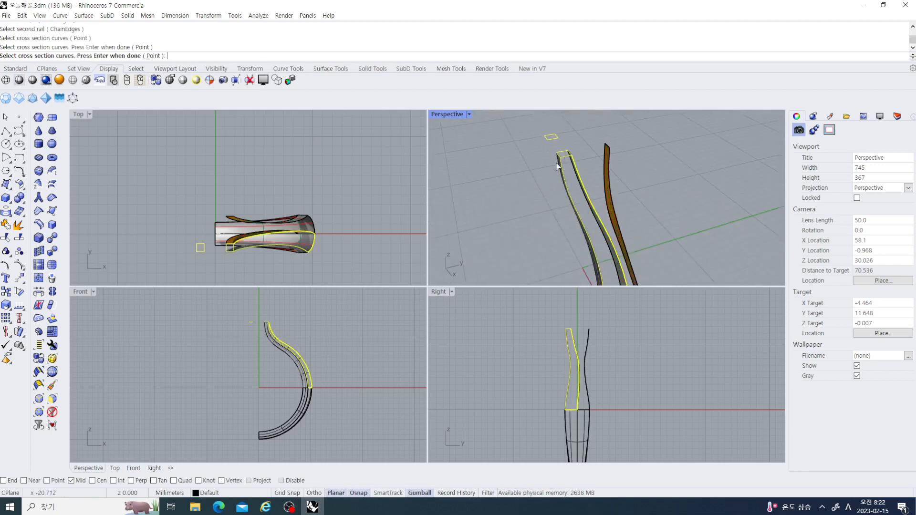
key(Escape)
Step: Ungroup the square section curves at the top end of the strand
scroll(561, 158, up, 5)
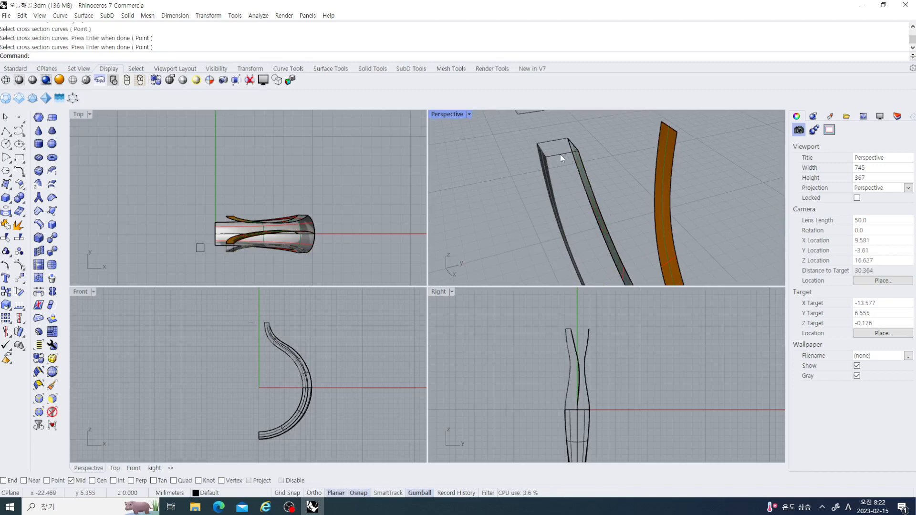
click(561, 158)
scroll(561, 157, down, 5)
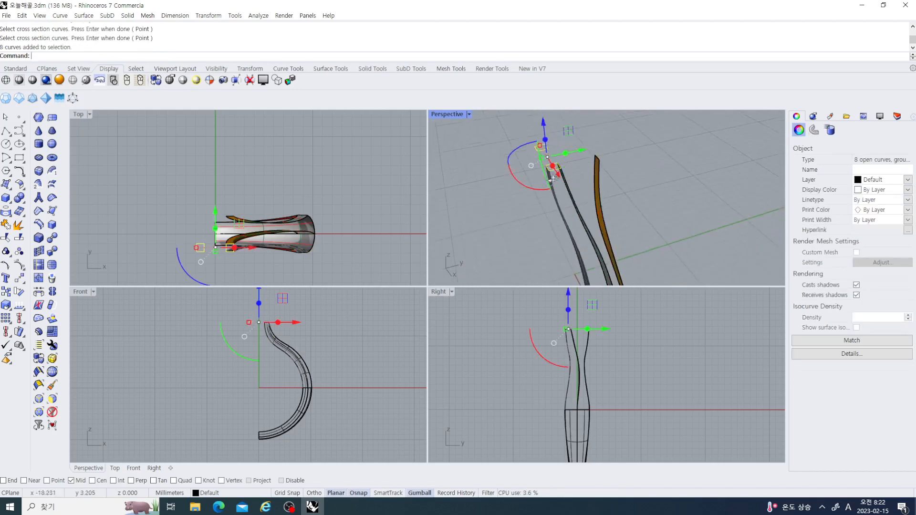
click(19, 252)
click(495, 198)
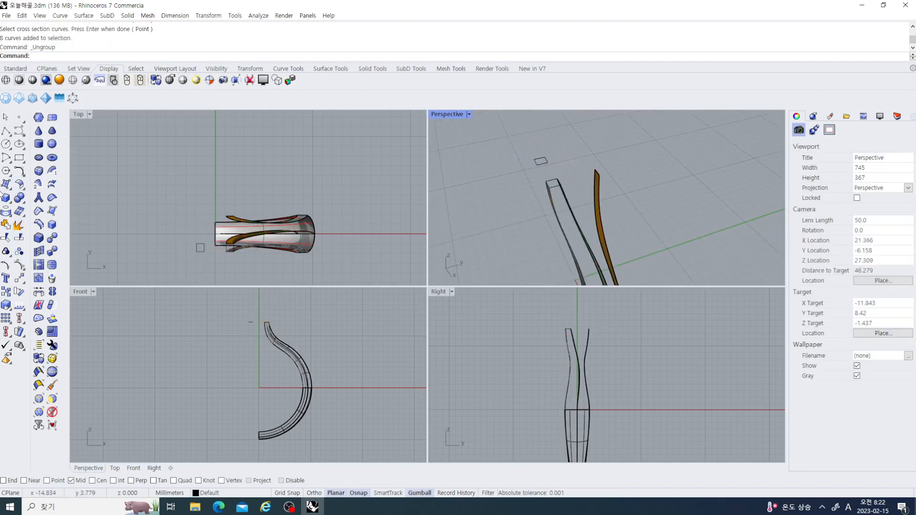
Step: Sweep a surface along the side and middle strands' outer edges, using the top section line and the split band's upper edge as cross sections
click(10, 189)
click(46, 230)
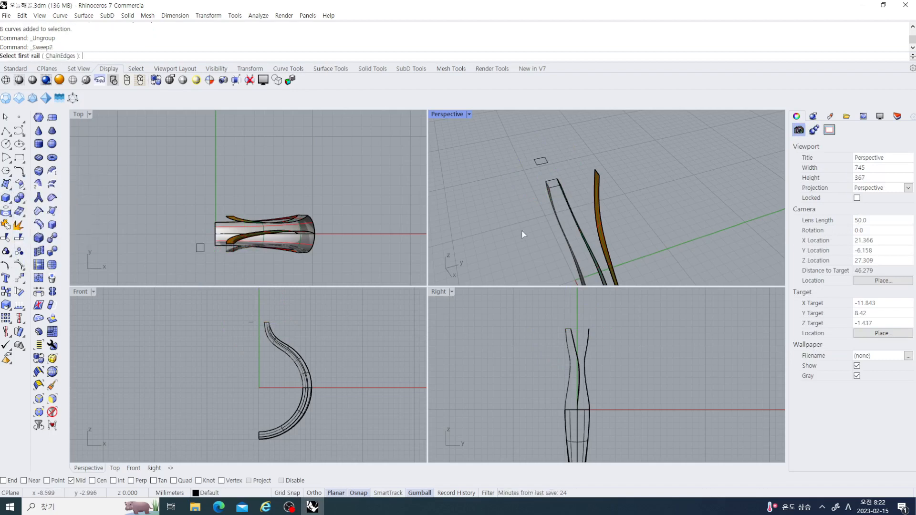
scroll(549, 219, up, 4)
click(631, 157)
click(645, 144)
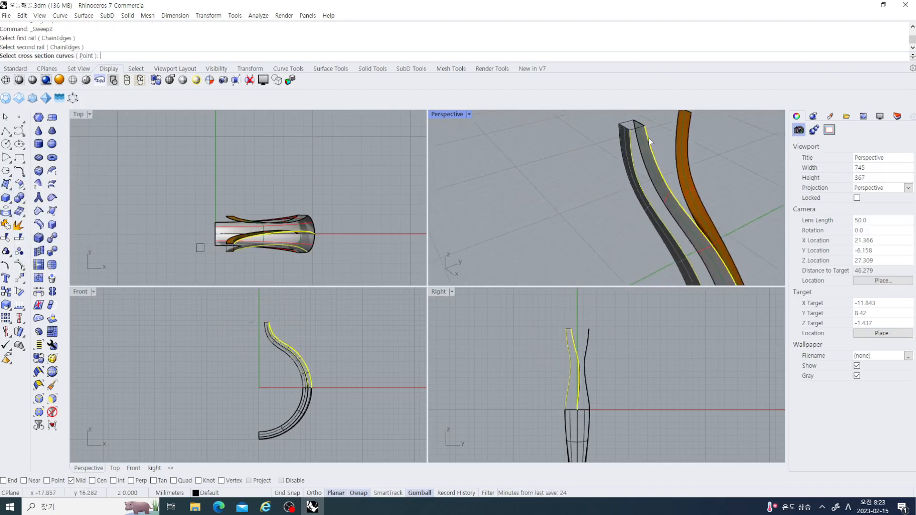
click(638, 133)
click(692, 155)
scroll(637, 213, down, 4)
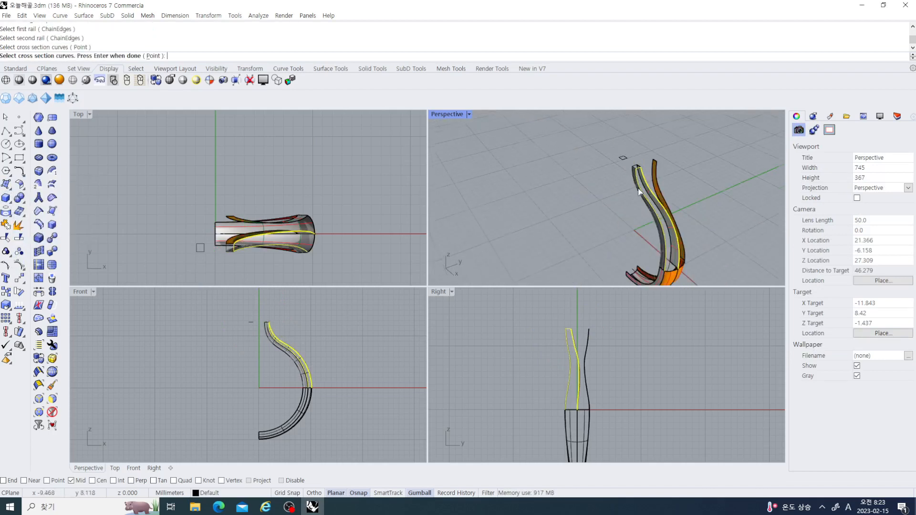
scroll(629, 241, up, 3)
key(Return)
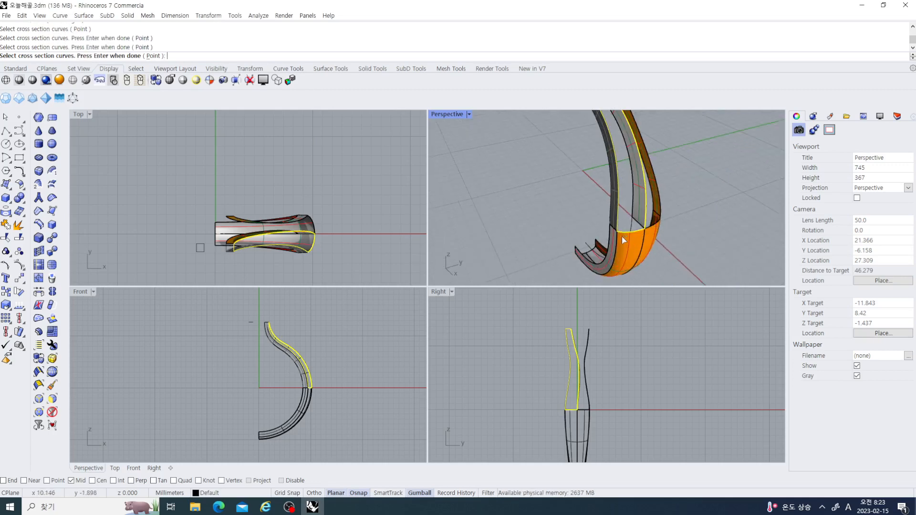
click(648, 394)
scroll(609, 215, down, 6)
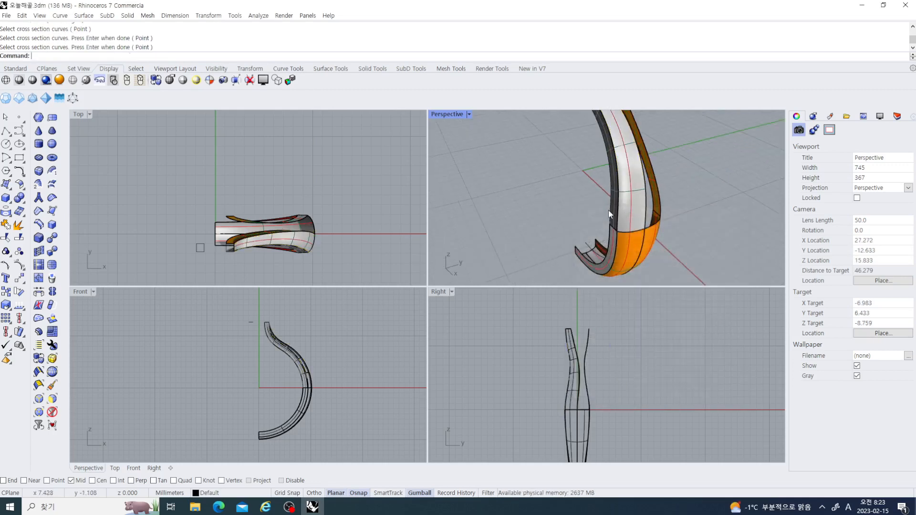
Step: Show the hidden objects and examine how the finished ring's twisting strands meet the stone head in the top and front views
right_drag(607, 217, 570, 224)
scroll(354, 236, down, 4)
right_drag(353, 236, 256, 213)
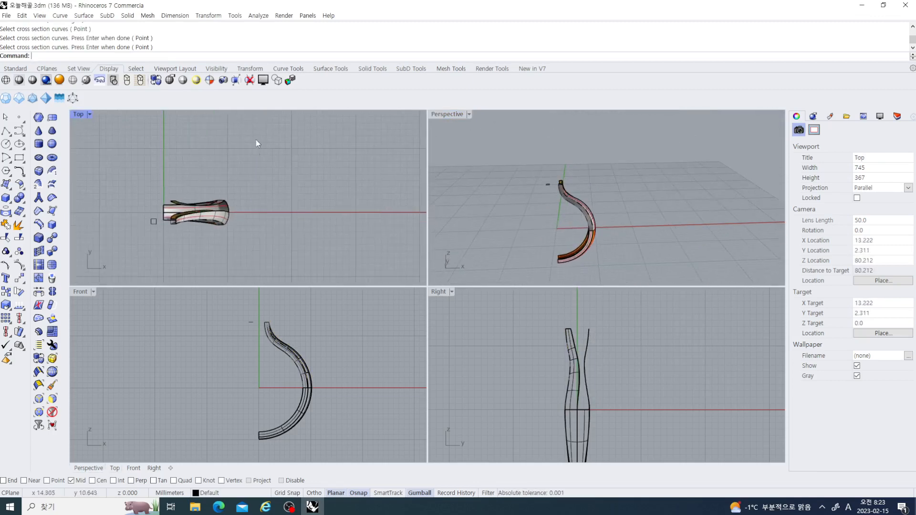
click(14, 68)
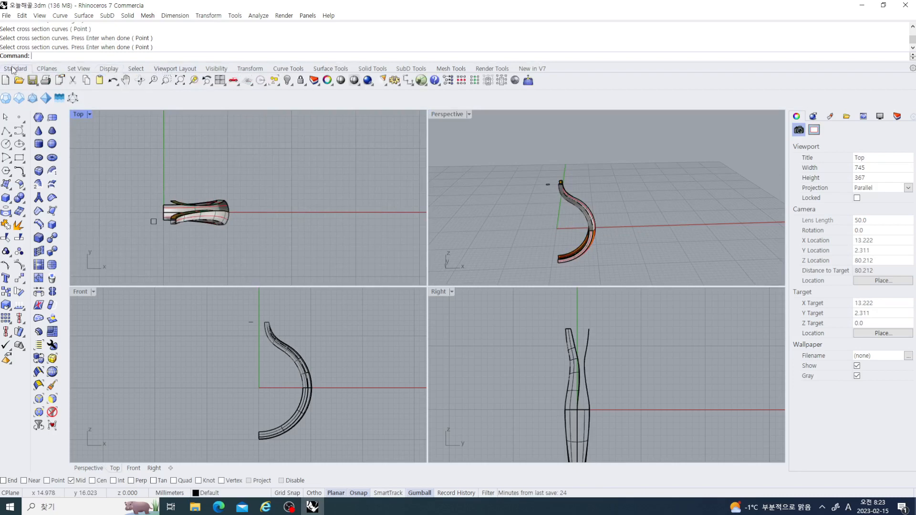
click(288, 80)
scroll(353, 230, up, 4)
right_drag(354, 229, 320, 206)
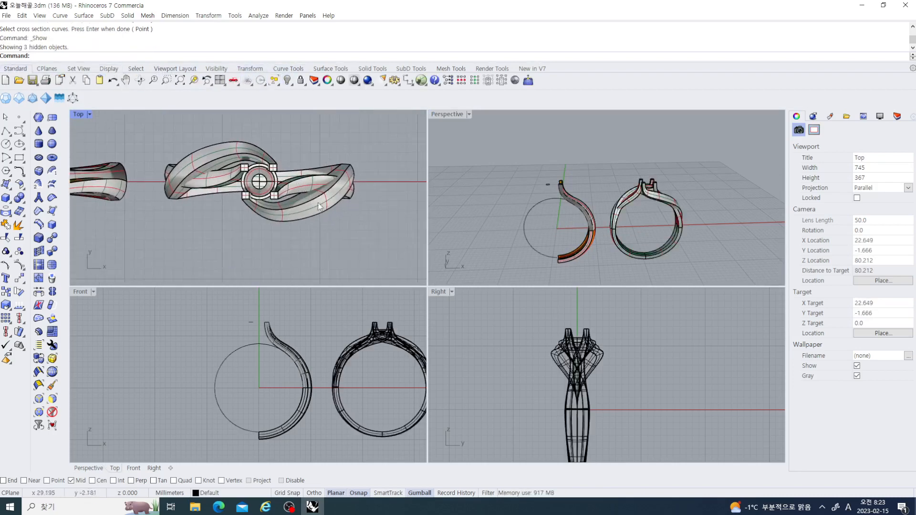
scroll(289, 350, up, 2)
right_drag(289, 351, 231, 358)
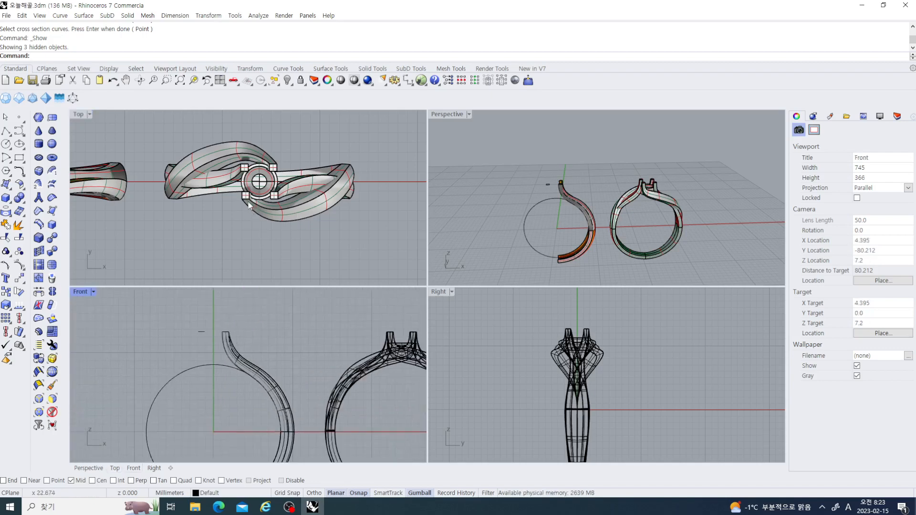
scroll(247, 202, up, 2)
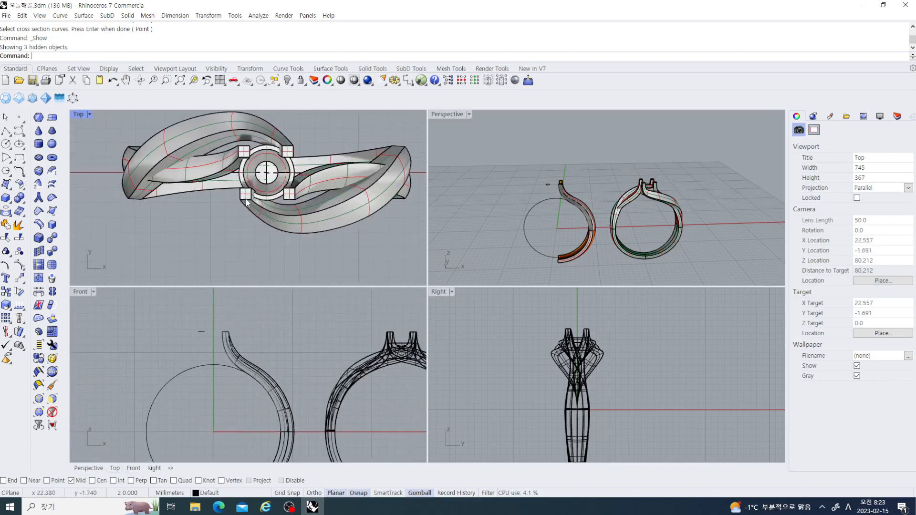
scroll(216, 332, down, 4)
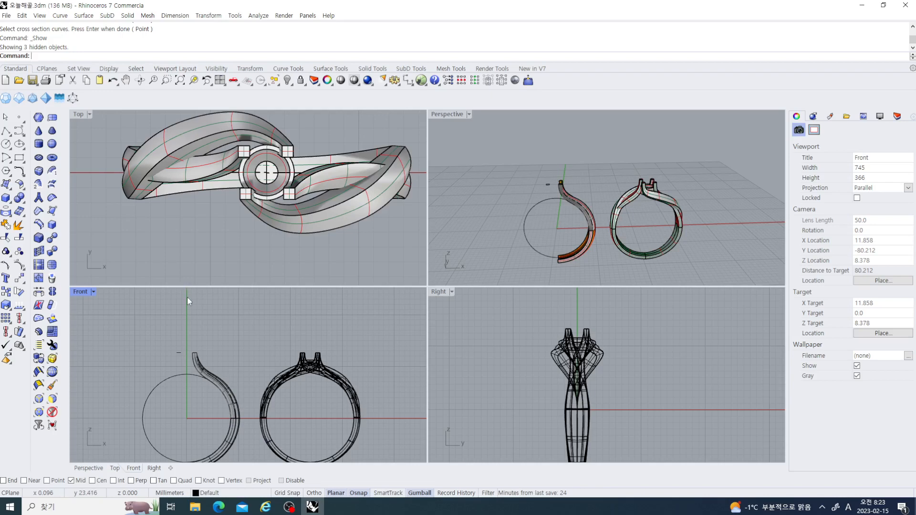
Step: Inspect the finished ring's outer strand in the perspective view, and undo the Show to hide the reference objects again
key(ctrl+z)
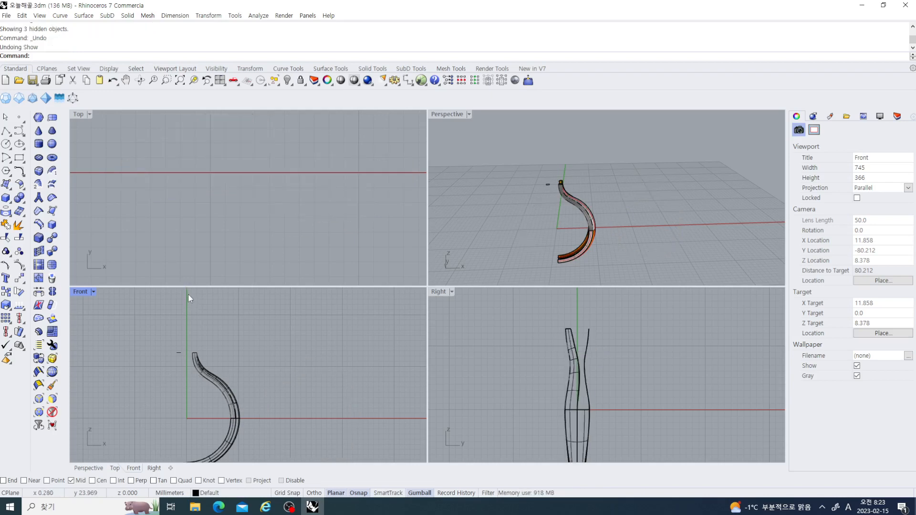
key(ctrl+y)
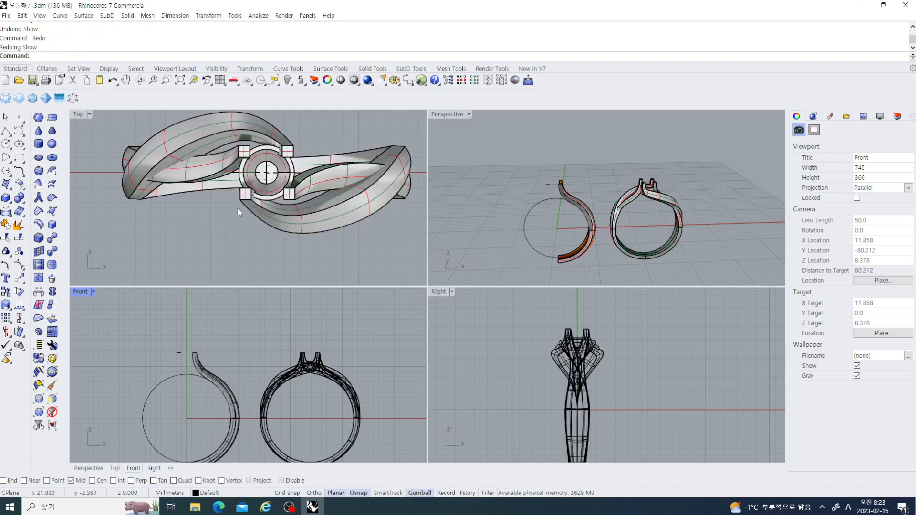
scroll(616, 227, up, 5)
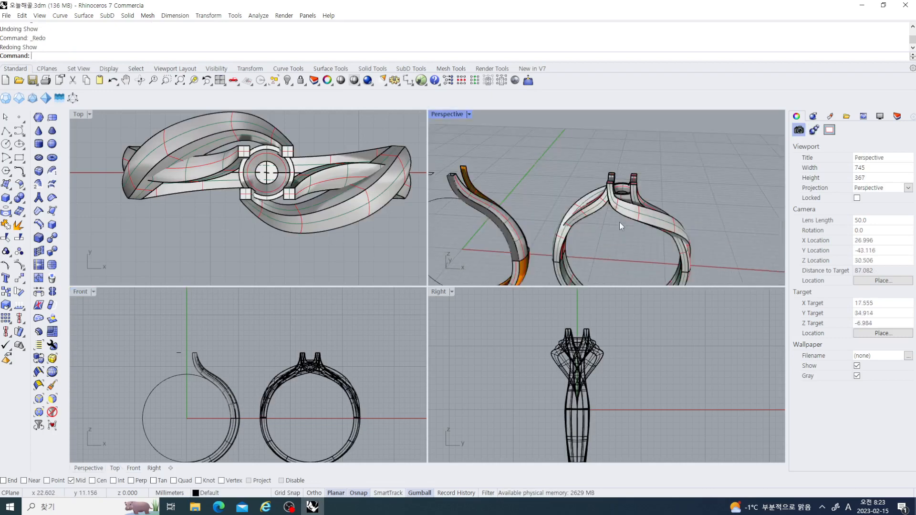
scroll(614, 159, down, 2)
right_drag(608, 178, 590, 177)
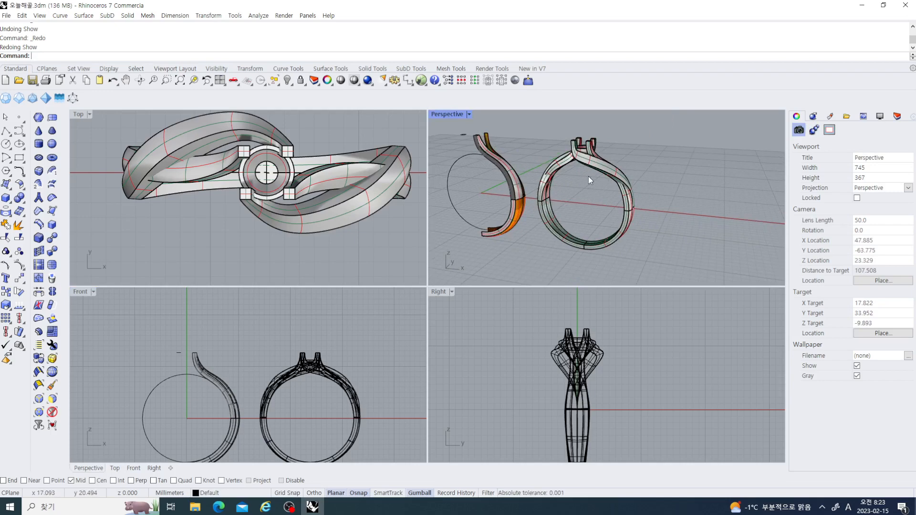
right_drag(588, 176, 602, 216)
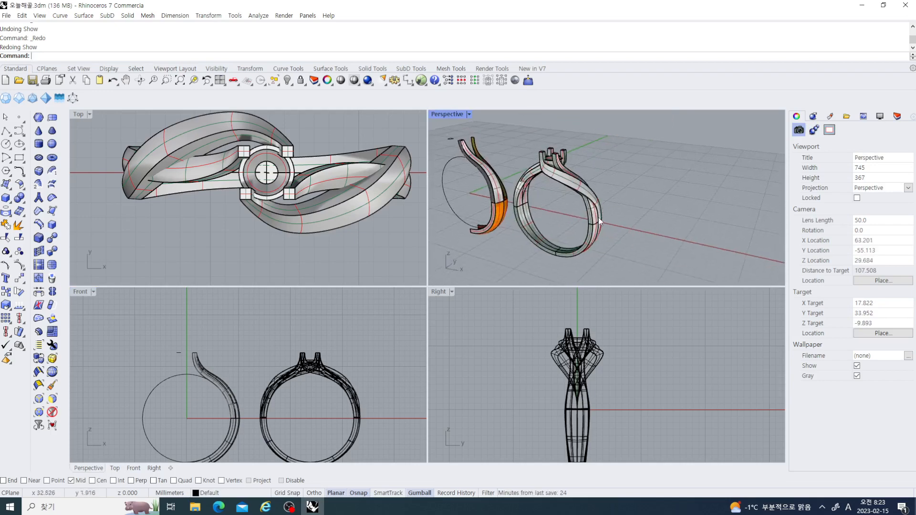
key(ctrl+z)
Step: Start a control-point curve in the front view at the outer end of the short horizontal line beside the strand's top
right_drag(284, 376, 331, 351)
scroll(267, 367, down, 2)
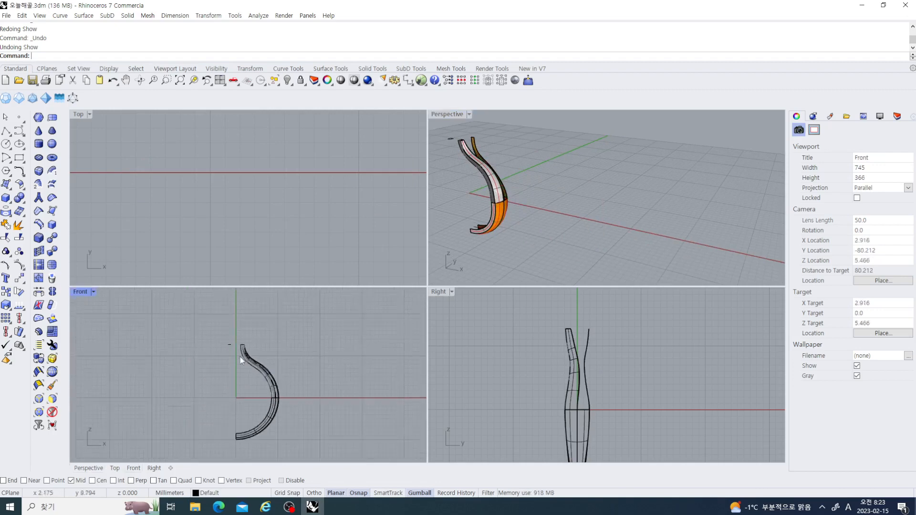
scroll(229, 353, up, 4)
click(19, 130)
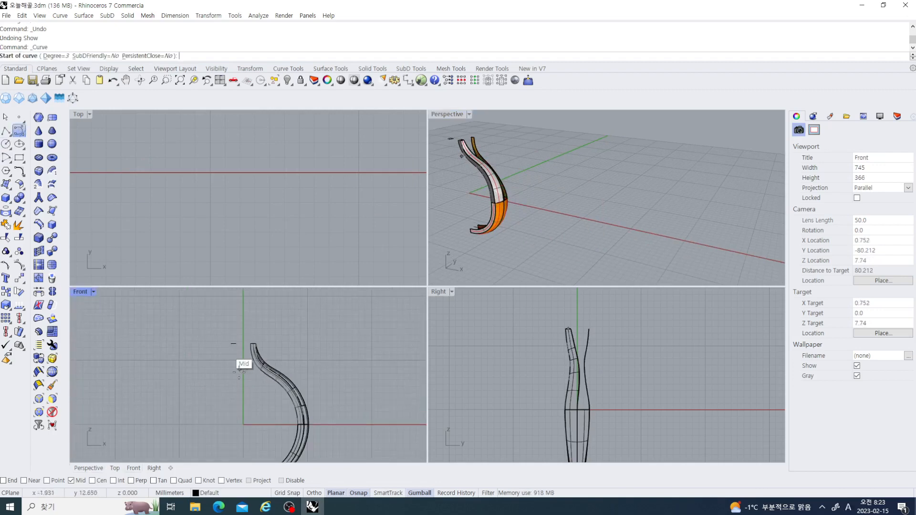
scroll(241, 365, up, 3)
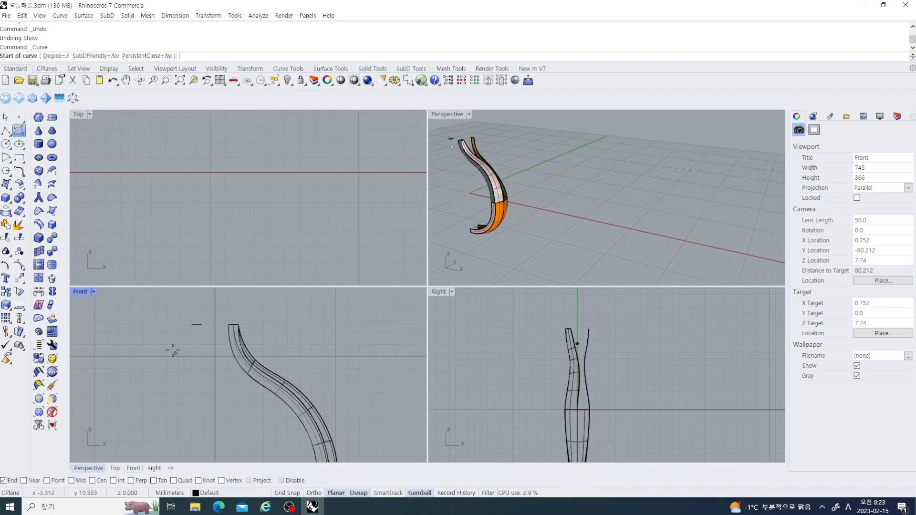
double_click(82, 295)
scroll(361, 316, down, 6)
scroll(375, 269, up, 4)
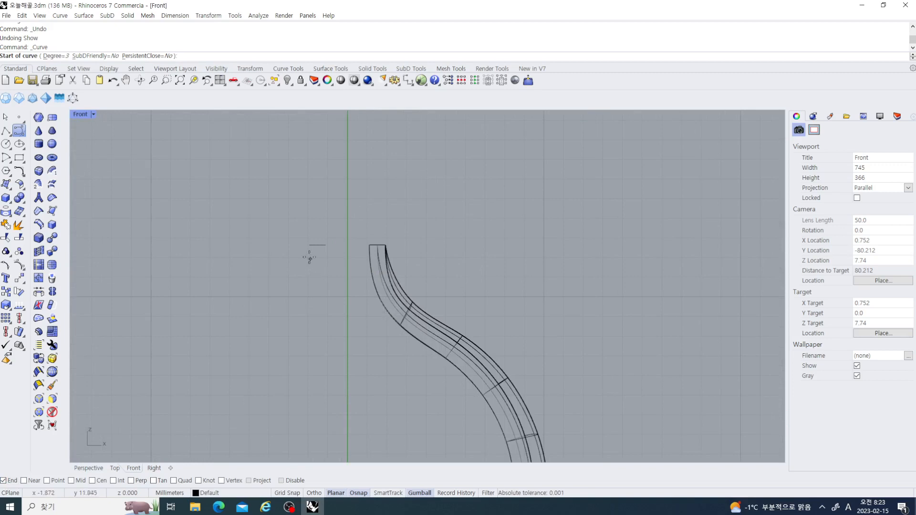
click(310, 246)
Step: Try to trace the curve down along the strand's inner edge, and undo its points back to the start point
click(309, 313)
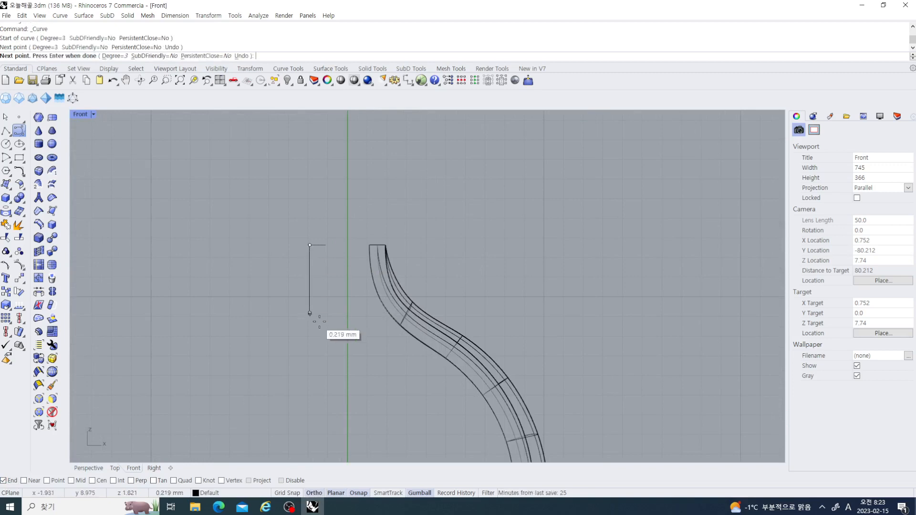
click(390, 319)
scroll(382, 325, down, 2)
scroll(407, 330, up, 2)
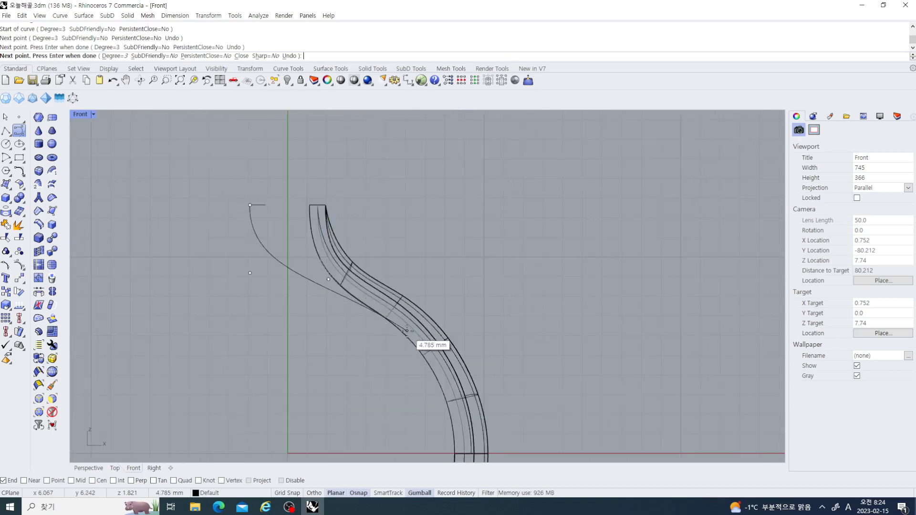
click(407, 330)
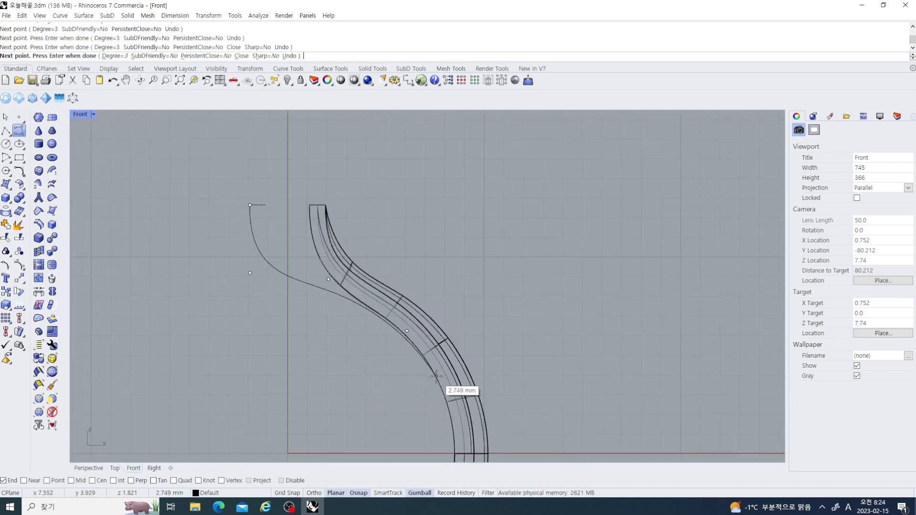
click(436, 377)
right_drag(442, 383, 432, 299)
key(ctrl+z)
key(ctrl+z)
key(ctrl+z)
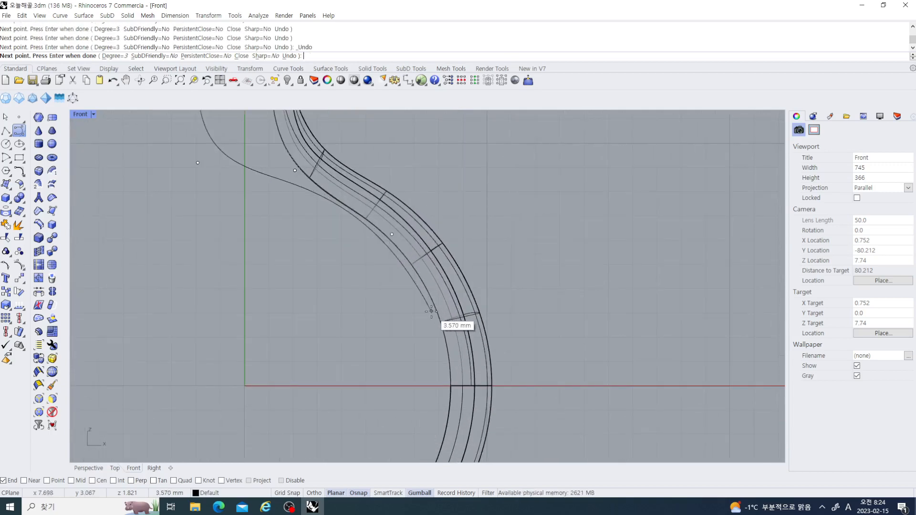
key(F8)
right_drag(339, 280, 392, 371)
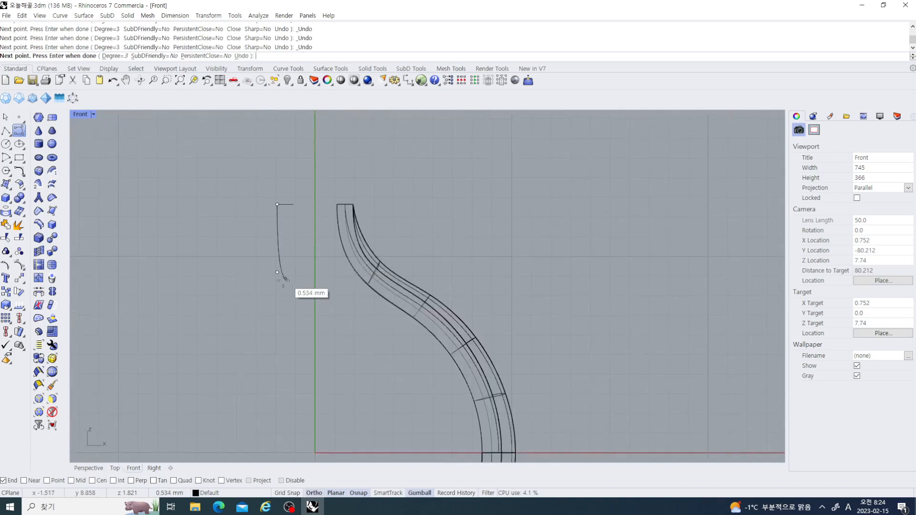
key(ctrl+z)
Step: Draw the curve straight down from its start, bend it onto the strand's inner edge and end it at the horizontal axis
click(277, 234)
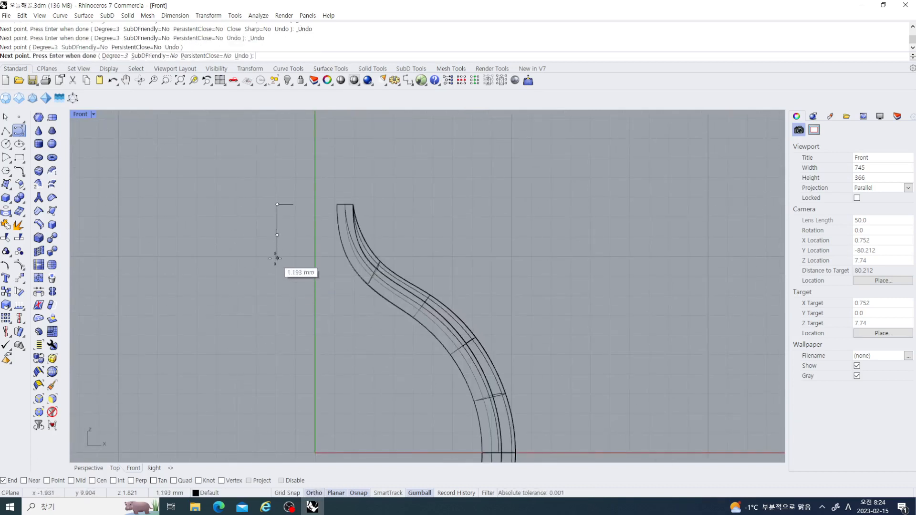
click(277, 259)
key(F8)
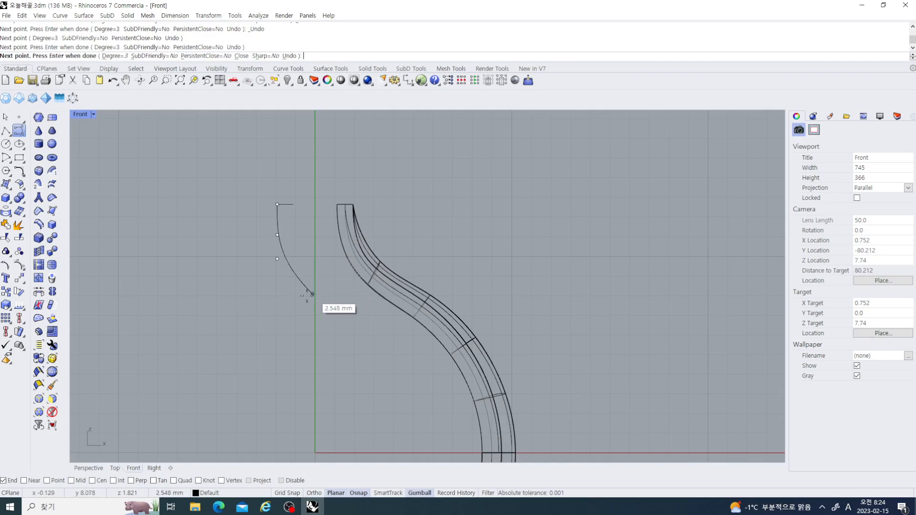
key(ctrl+z)
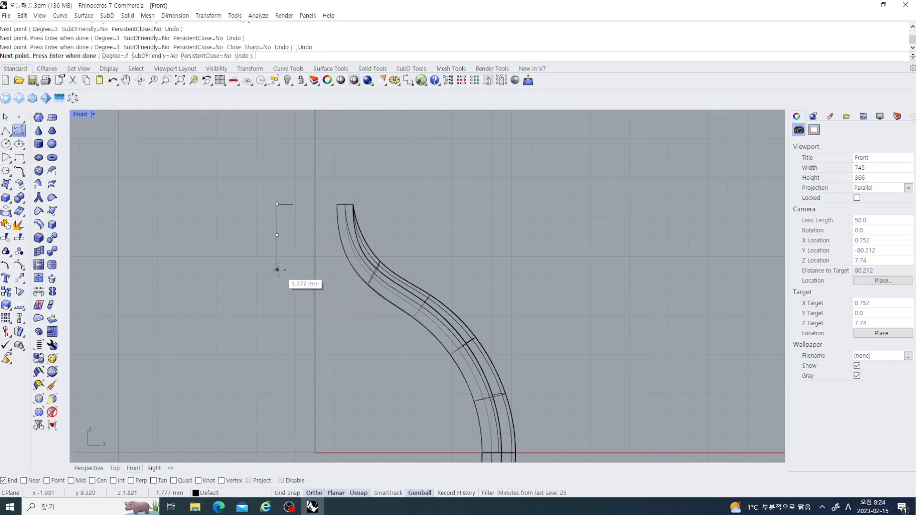
click(277, 270)
click(335, 280)
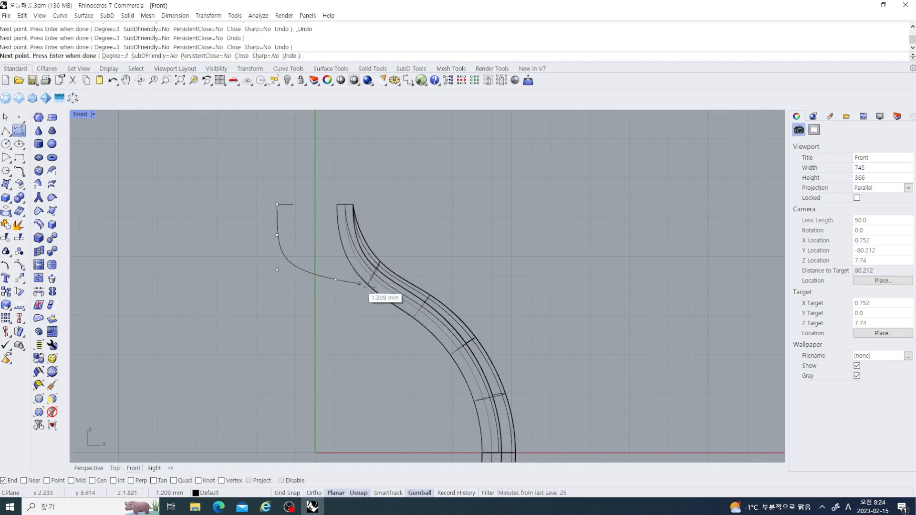
click(397, 299)
right_drag(456, 355, 431, 309)
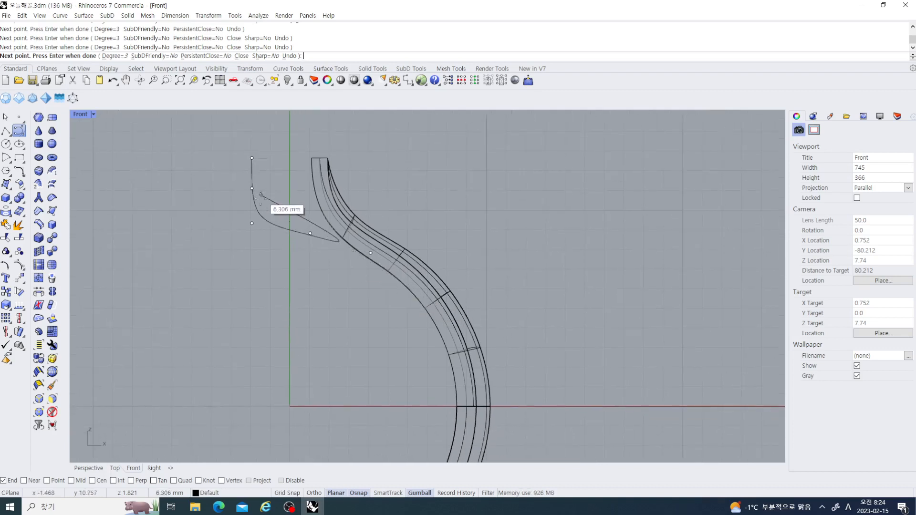
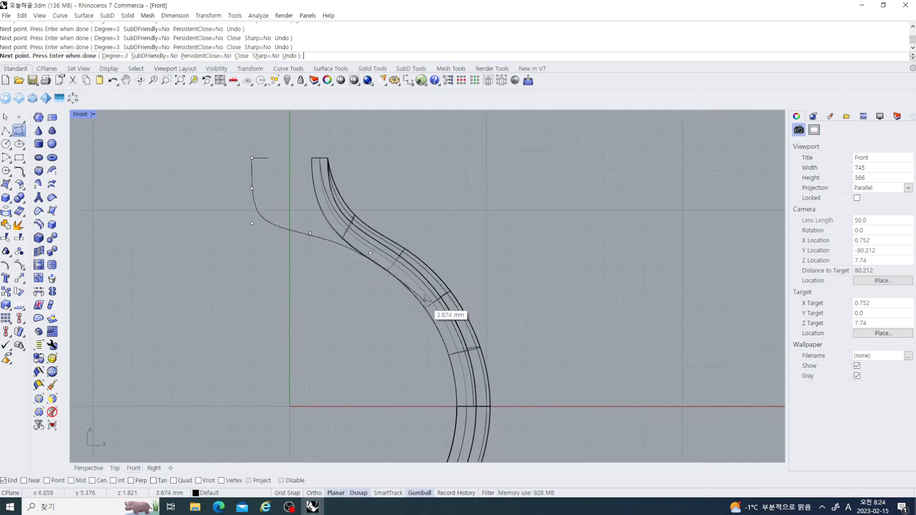
click(452, 349)
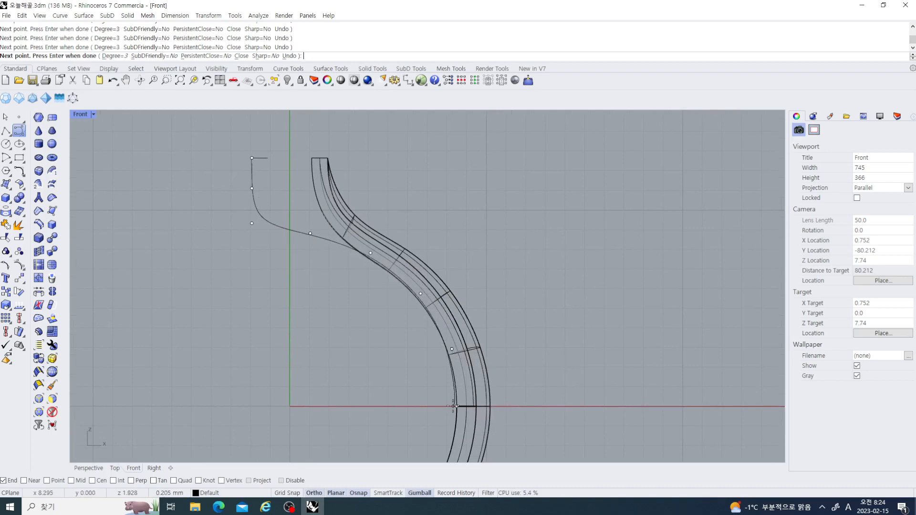
right_click(453, 406)
Step: Examine how the new rail curve runs relative to the strand in the perspective, front and right views
click(270, 223)
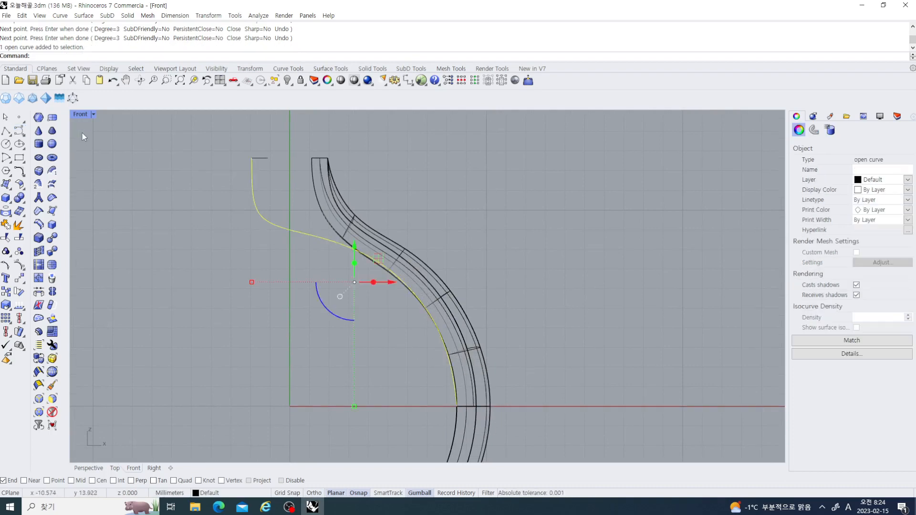
double_click(83, 117)
right_drag(630, 277, 600, 239)
click(671, 251)
scroll(671, 251, down, 7)
right_drag(671, 251, 625, 257)
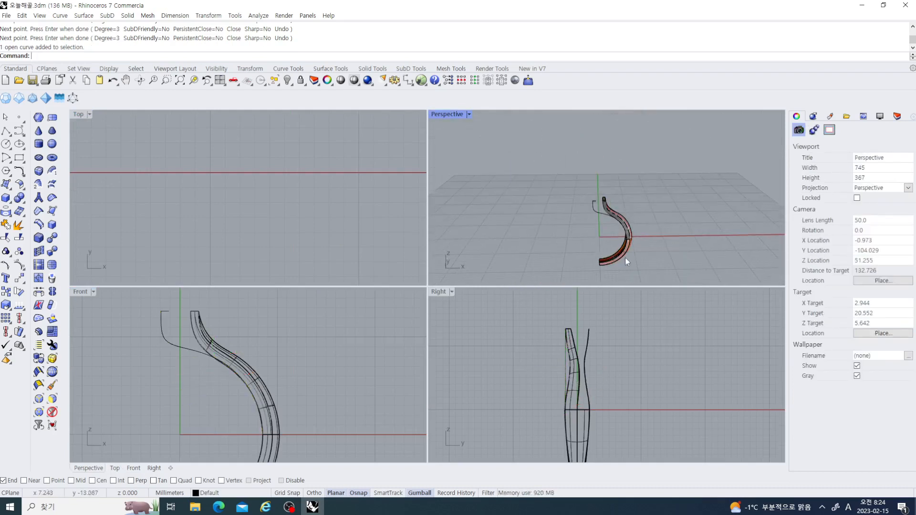
scroll(280, 382, down, 4)
right_drag(271, 389, 220, 389)
scroll(195, 389, up, 6)
right_drag(629, 244, 549, 248)
scroll(580, 222, up, 7)
scroll(573, 233, down, 4)
scroll(549, 378, down, 4)
right_drag(549, 378, 511, 351)
scroll(532, 355, up, 8)
right_drag(535, 191, 609, 223)
right_drag(558, 238, 576, 232)
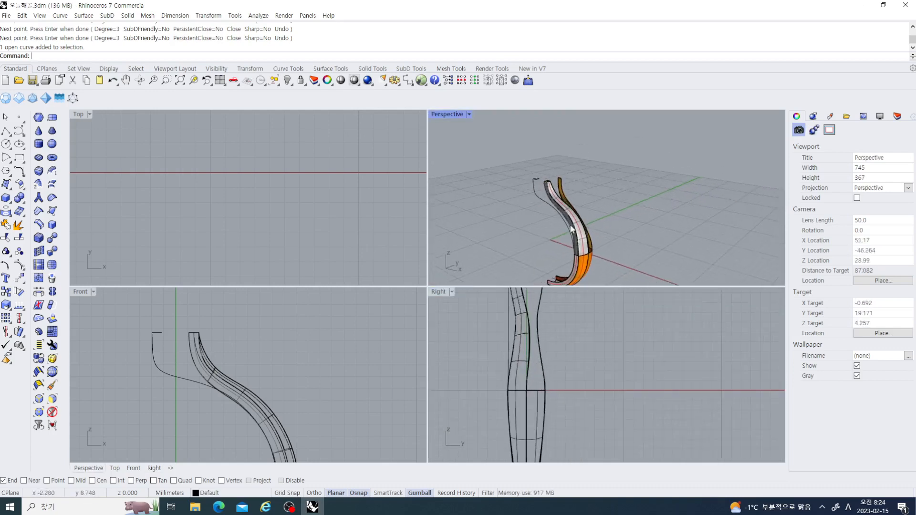
Step: Show the rail curve's control points and move its lowest two outward past the strand's outer edge in the front view
scroll(558, 220, up, 2)
click(533, 194)
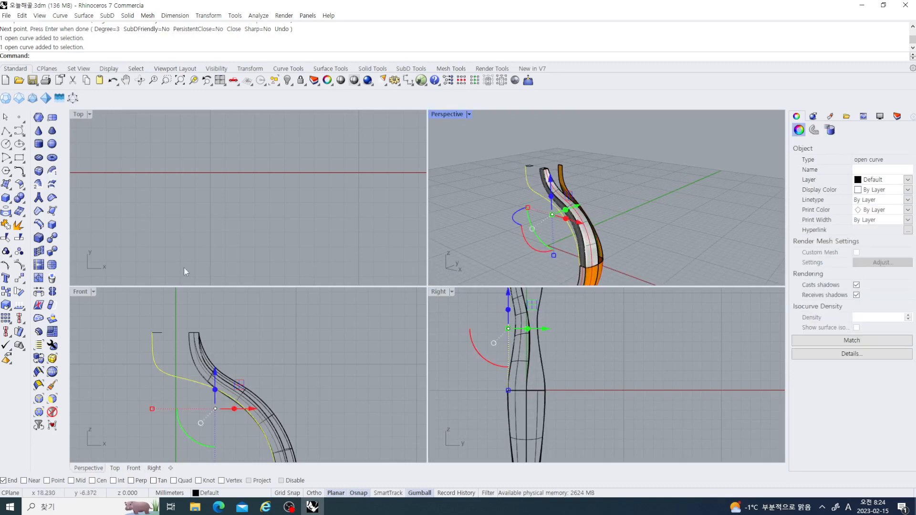
click(36, 267)
scroll(210, 313, up, 5)
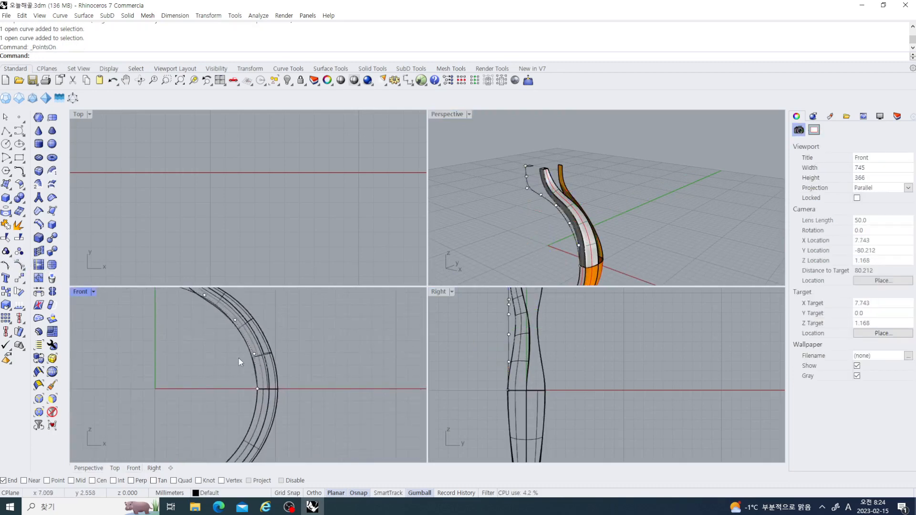
drag(237, 344, 276, 402)
scroll(271, 382, up, 6)
drag(281, 365, 339, 371)
scroll(339, 414, down, 3)
right_drag(254, 359, 245, 400)
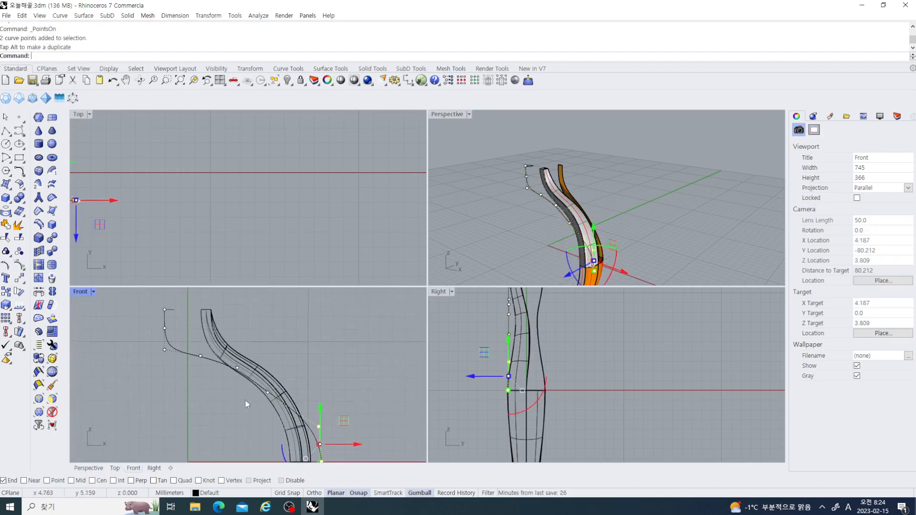
Step: Move the two selected points sideways in the right view, beyond the far side of the band
scroll(260, 367, down, 4)
right_drag(262, 364, 258, 336)
right_drag(640, 260, 563, 284)
scroll(565, 242, up, 5)
scroll(473, 403, up, 4)
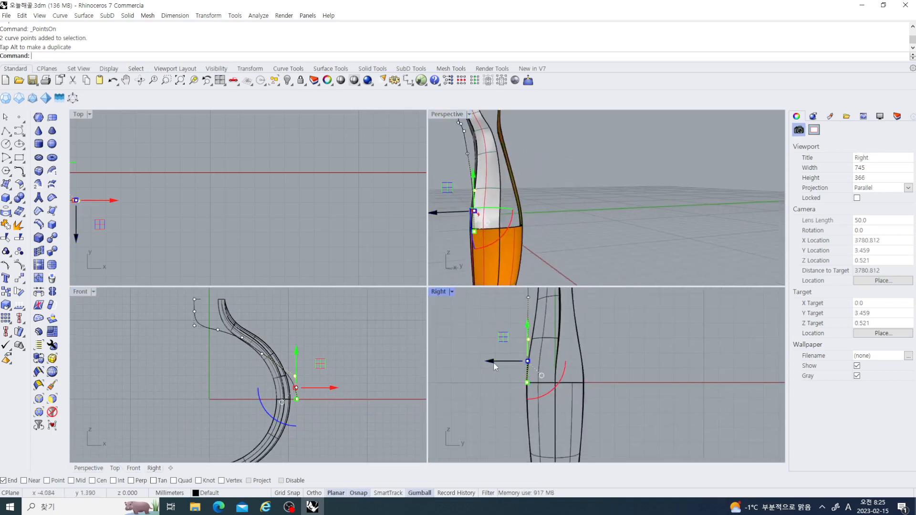
drag(487, 361, 575, 381)
scroll(609, 409, up, 6)
right_drag(619, 417, 595, 417)
scroll(613, 406, down, 4)
Step: Turn off the Gumball and move the two points, snapping the curve's lower end to the middle of the band's upper edge
double_click(440, 294)
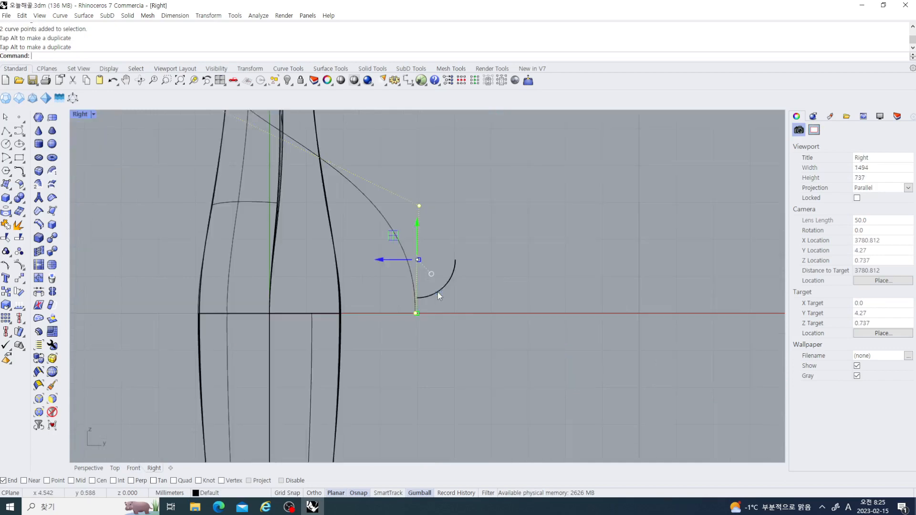
right_drag(423, 352, 457, 378)
click(287, 481)
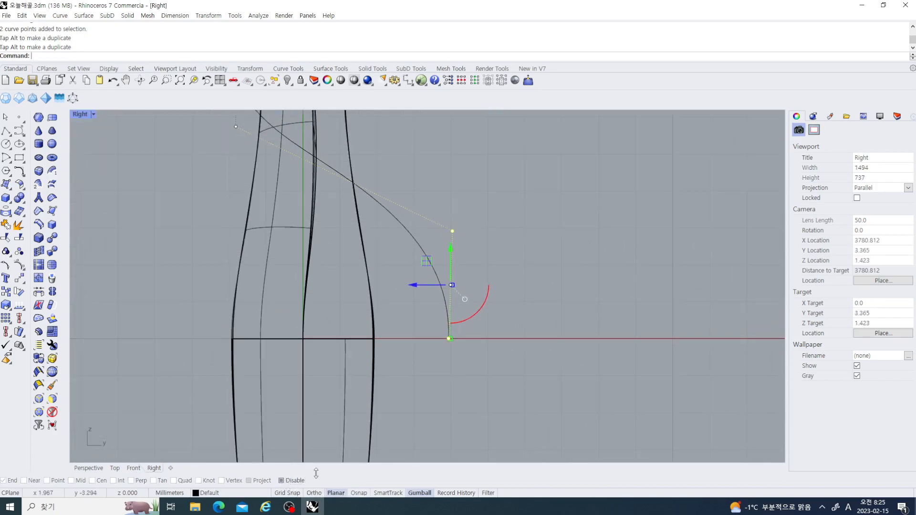
click(279, 482)
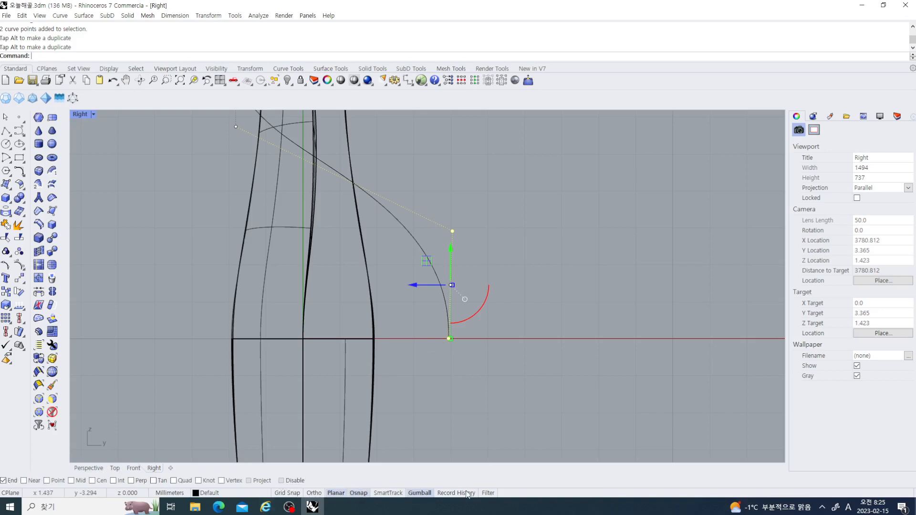
click(420, 493)
drag(448, 333, 303, 339)
scroll(435, 320, down, 5)
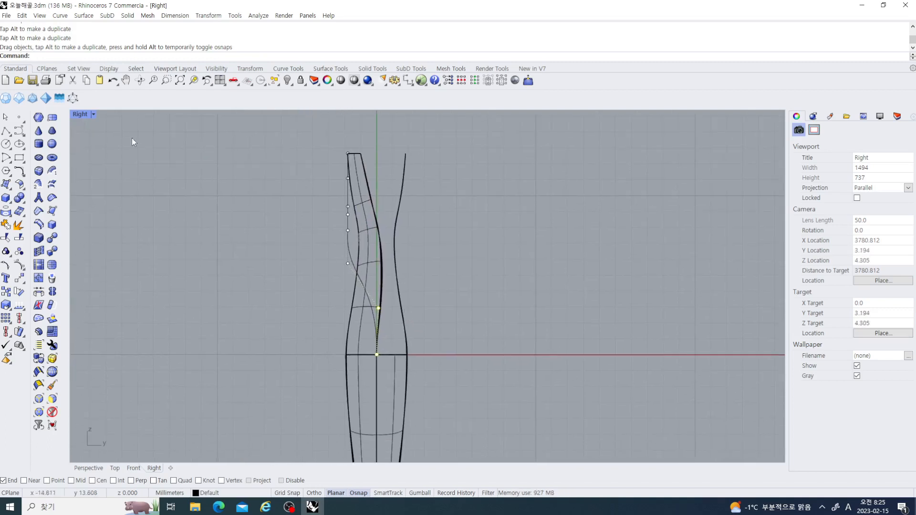
Step: Examine the reshaped rail curve against the strand in the perspective and front views
double_click(78, 114)
right_drag(630, 210, 565, 229)
key(Home)
scroll(279, 385, up, 8)
right_drag(280, 384, 285, 422)
scroll(129, 315, up, 4)
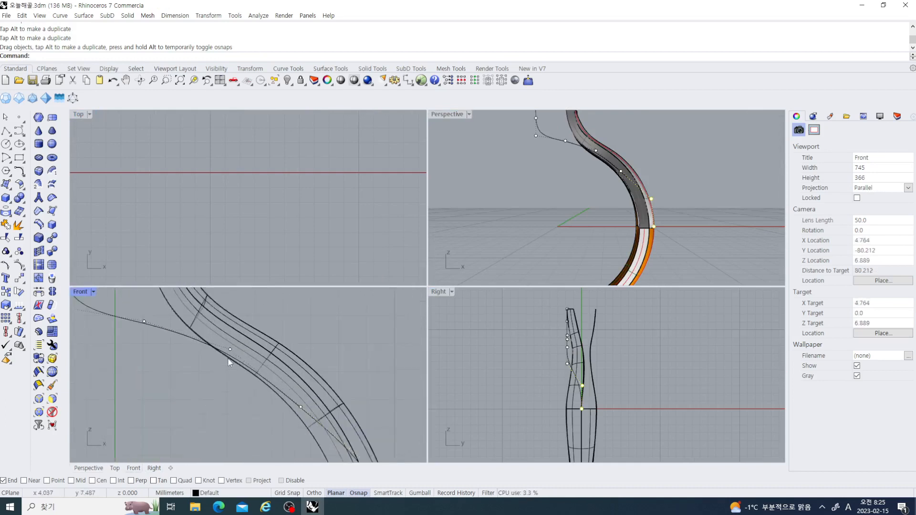
double_click(78, 293)
scroll(532, 349, down, 4)
right_drag(522, 345, 475, 326)
right_drag(370, 319, 365, 321)
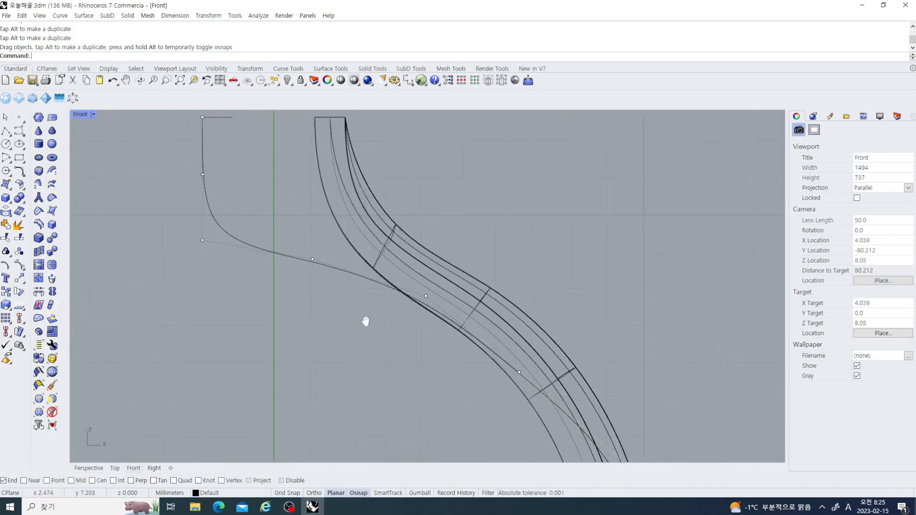
scroll(336, 293, down, 12)
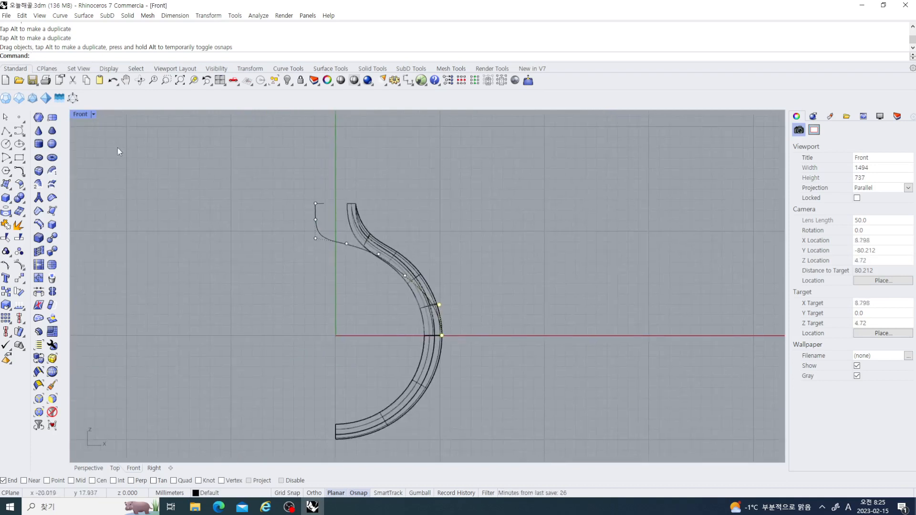
Step: Draw a 17 mm diameter circle centred on the origin in the front view as the finger-hole guide
click(6, 144)
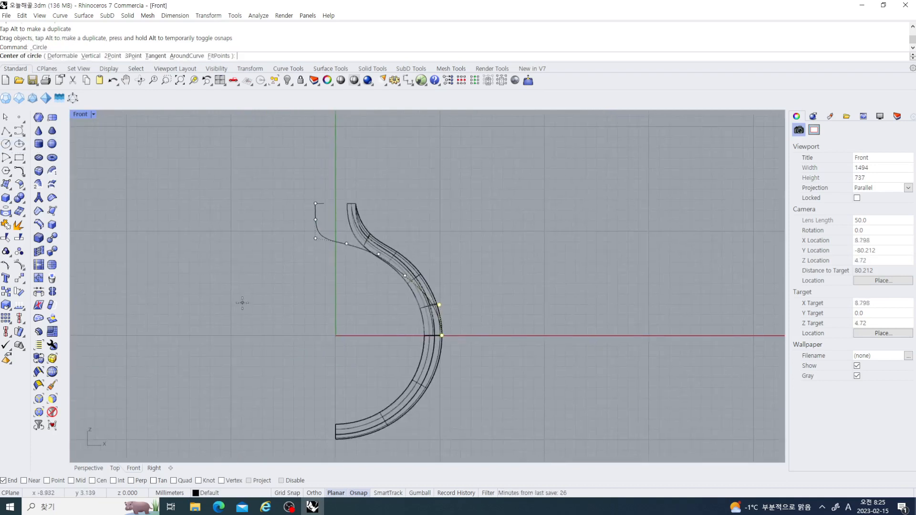
click(336, 335)
text(17)
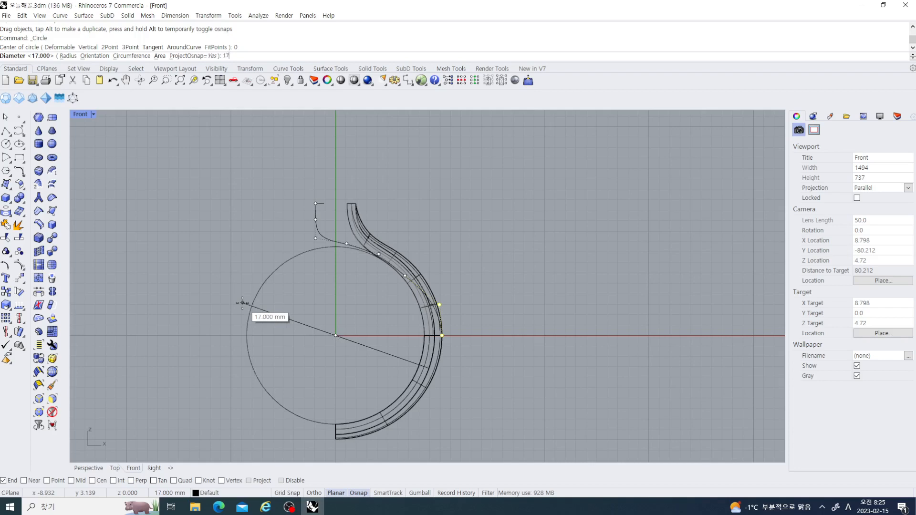
key(Return)
scroll(368, 262, up, 3)
scroll(368, 262, up, 2)
right_drag(358, 270, 345, 308)
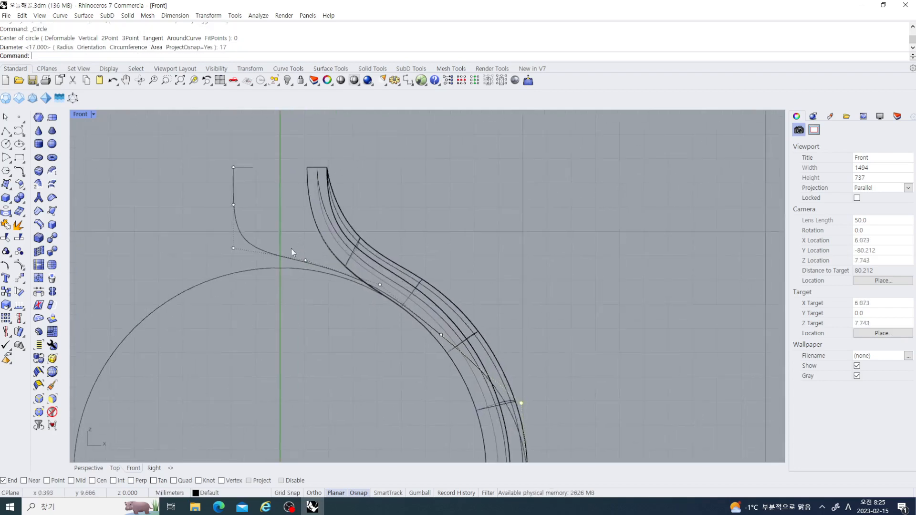
Step: Turn on the Gumball and move the two rail control points nearest the circle's top down toward the 17 mm circle
click(305, 256)
scroll(307, 239, up, 4)
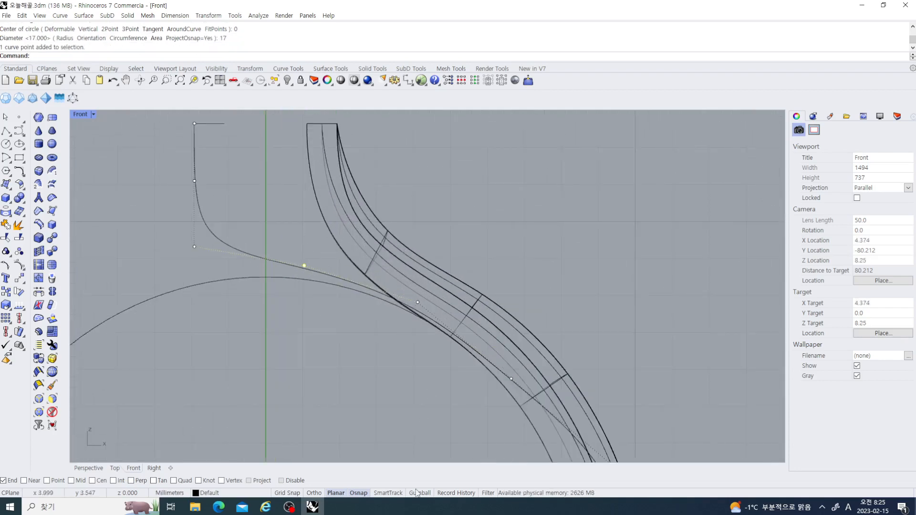
drag(302, 230, 302, 242)
right_drag(385, 253, 368, 231)
click(400, 280)
scroll(417, 272, up, 2)
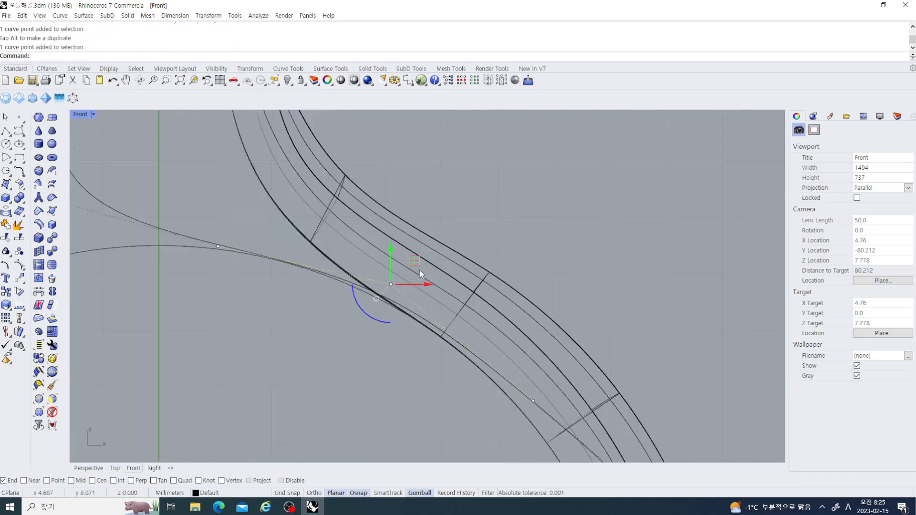
drag(417, 261, 408, 265)
scroll(396, 265, down, 6)
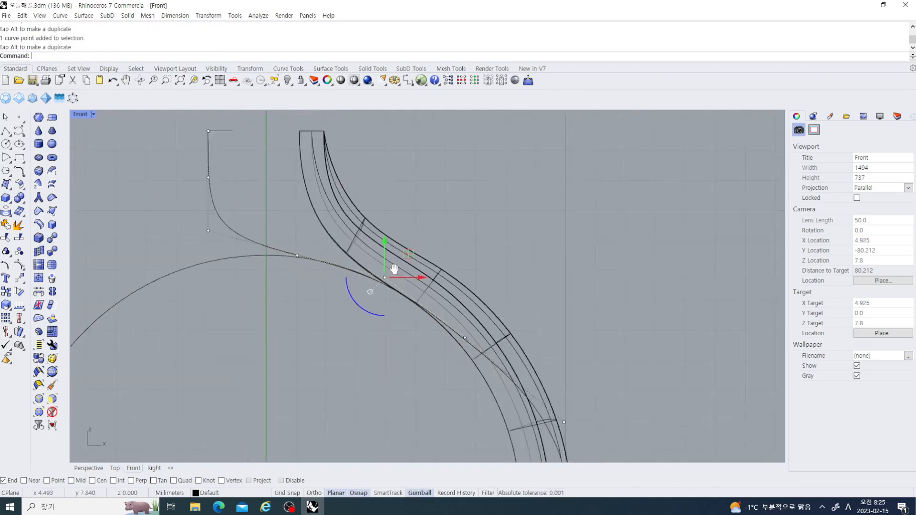
Step: Move the next rail control point down the band outward, away from the finger circle
right_drag(392, 267, 377, 230)
scroll(382, 234, down, 2)
right_drag(422, 264, 421, 248)
click(435, 271)
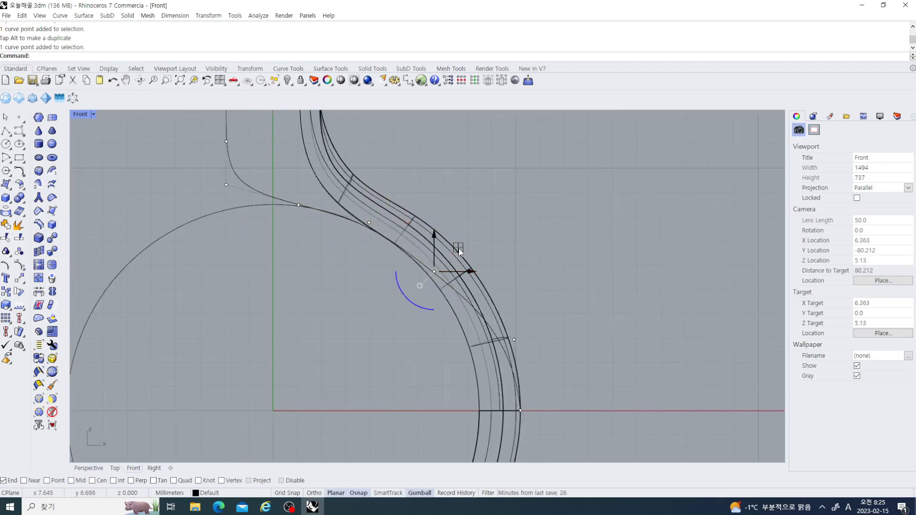
mouse_move(459, 251)
mouse_down()
mouse_move(475, 218)
mouse_move(470, 236)
mouse_up()
Step: Raise the control point at the rail curve's upper bend to loosen the bend above the circle
scroll(328, 292, down, 5)
scroll(270, 270, up, 3)
scroll(267, 268, up, 2)
drag(257, 255, 323, 292)
scroll(299, 265, up, 4)
drag(289, 237, 289, 216)
scroll(327, 335, down, 5)
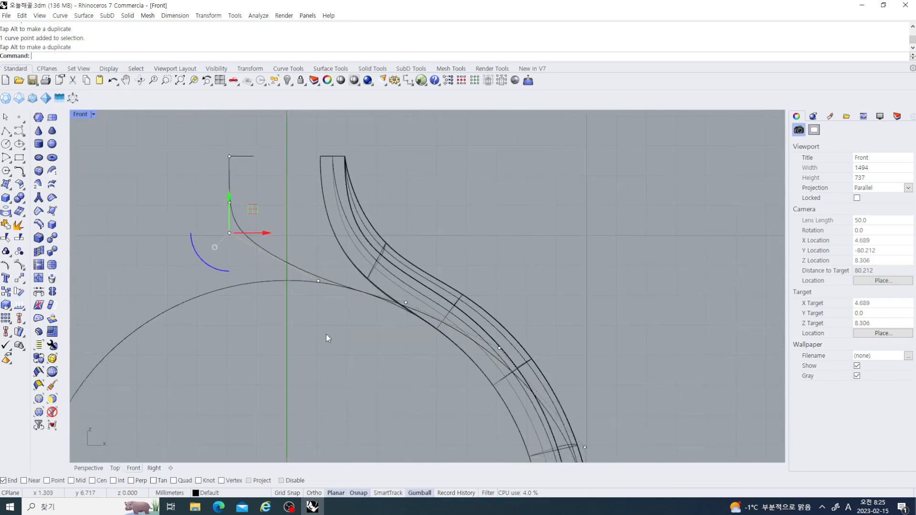
Step: Raise the two rail control points along the band's shoulder slightly in the front view
scroll(244, 270, up, 4)
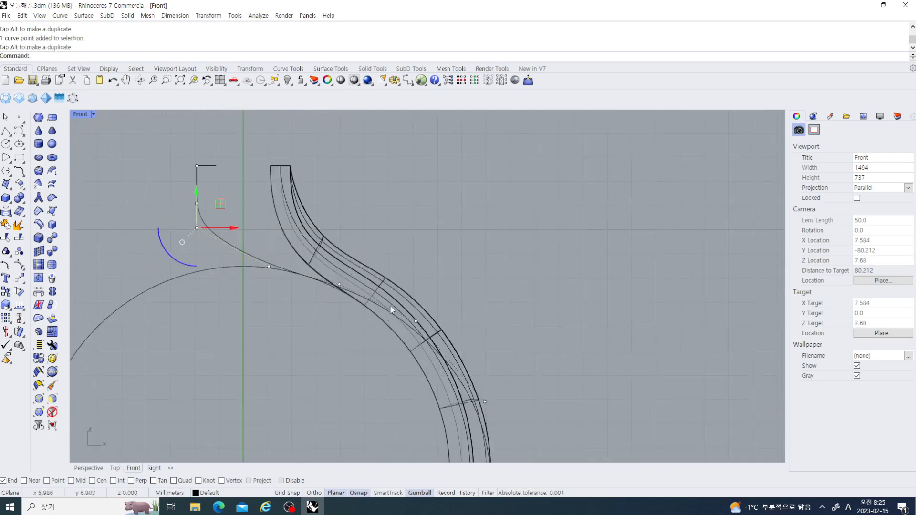
mouse_move(412, 283)
mouse_down()
mouse_move(433, 338)
mouse_move(418, 281)
mouse_up()
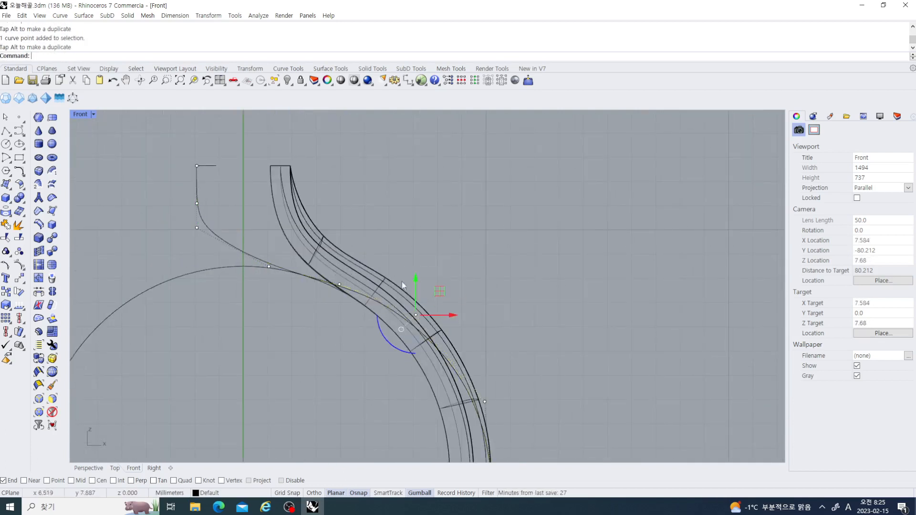
drag(334, 211, 360, 302)
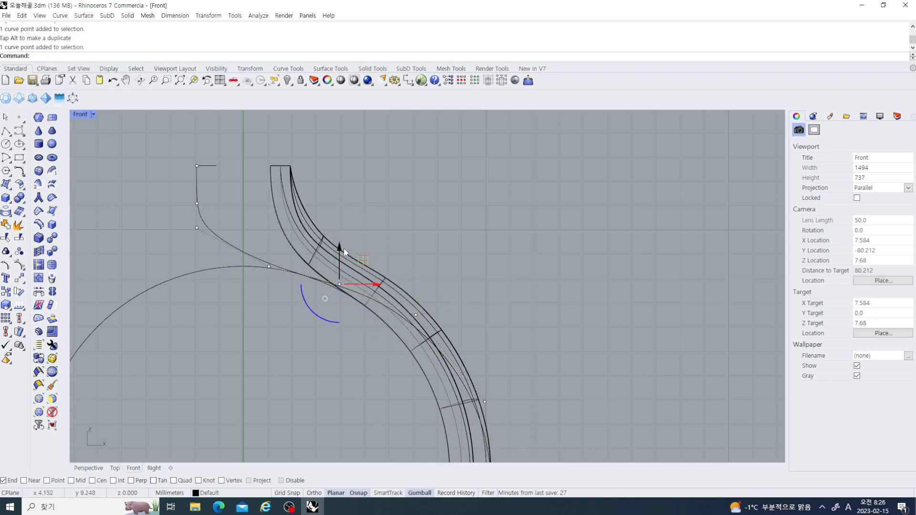
drag(344, 248, 344, 248)
Step: Try shifting the control point near the circle's top toward the band, and undo the move
scroll(281, 296, up, 4)
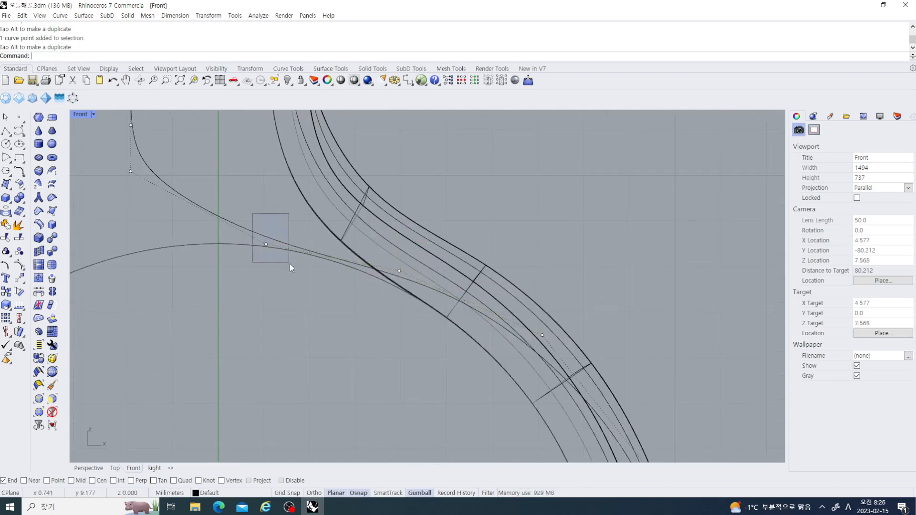
drag(290, 264, 290, 265)
drag(288, 221, 299, 232)
scroll(305, 248, down, 5)
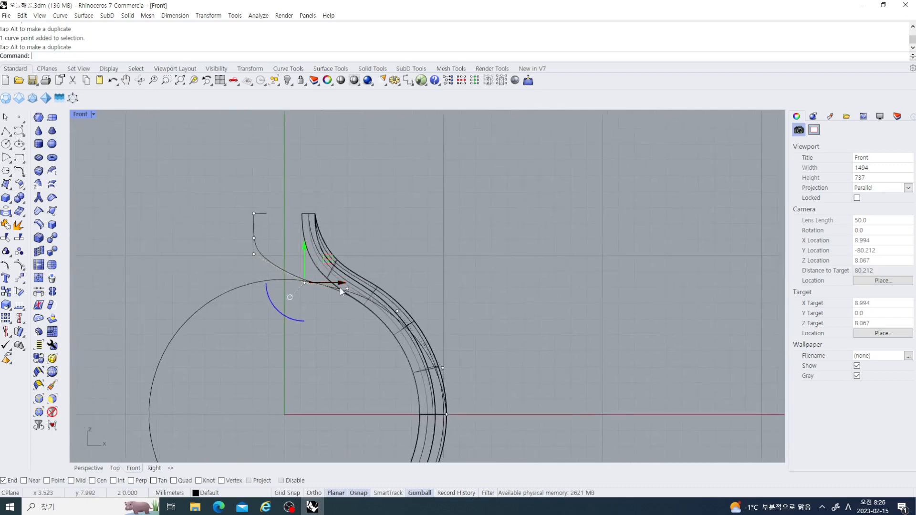
scroll(341, 291, up, 4)
click(355, 303)
scroll(369, 306, up, 4)
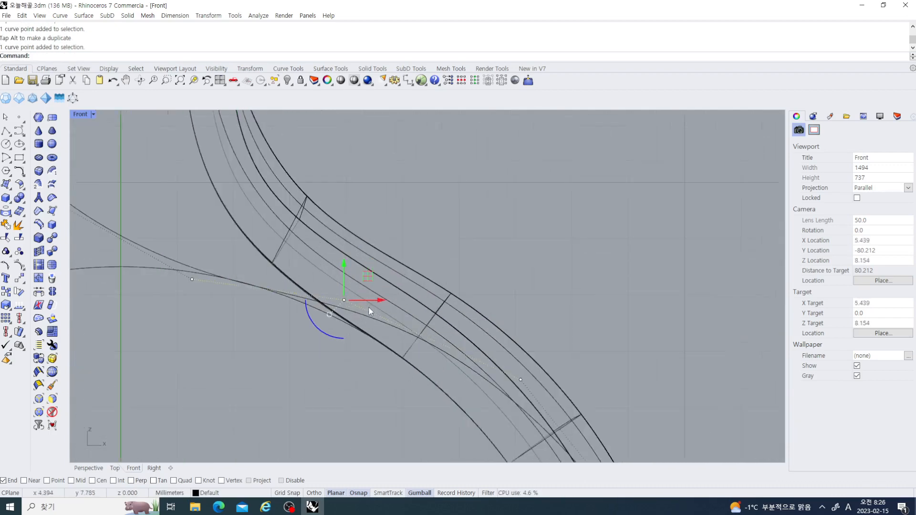
key(ctrl+z)
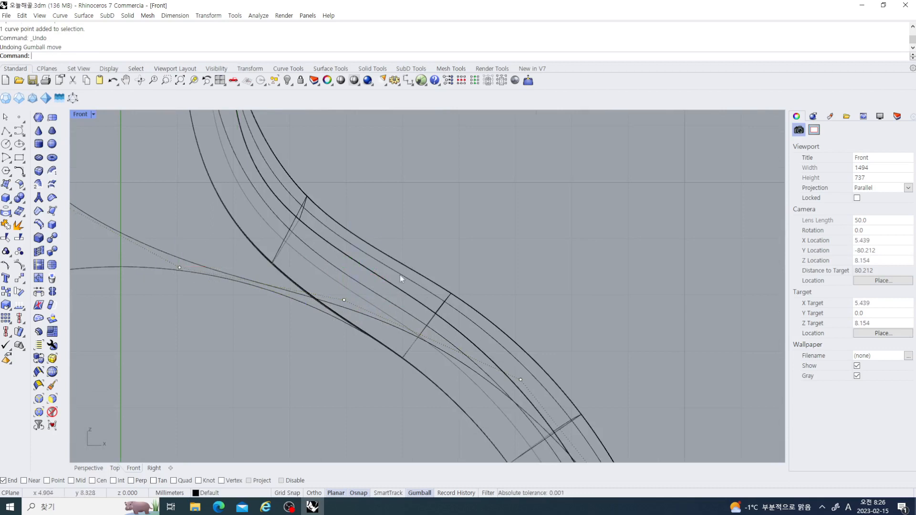
Step: Move the control point at the band's inner edge down and inward, and shift the point near the circle's top away from the band
drag(372, 340, 371, 336)
drag(369, 277, 351, 283)
scroll(342, 353, down, 6)
mouse_move(342, 367)
right_down()
mouse_move(333, 368)
mouse_move(352, 375)
right_up()
scroll(230, 319, up, 2)
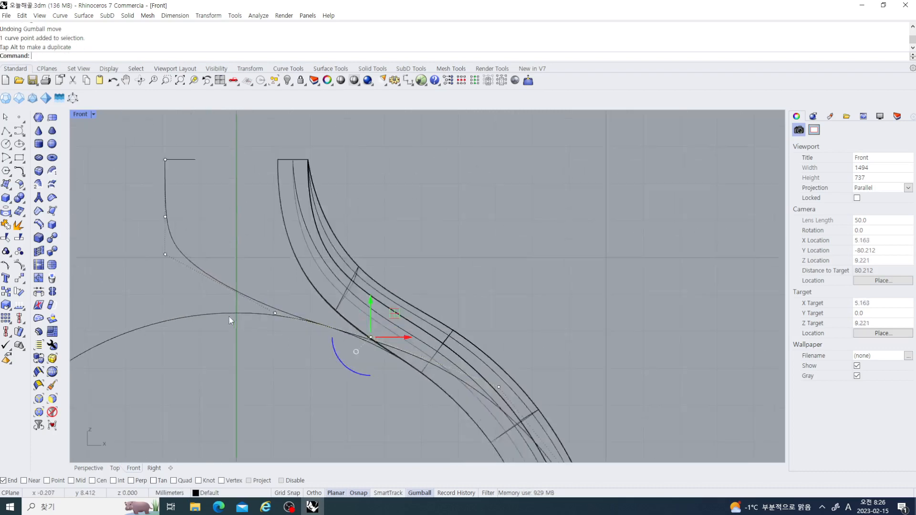
scroll(229, 320, up, 1)
click(286, 311)
drag(321, 313, 310, 313)
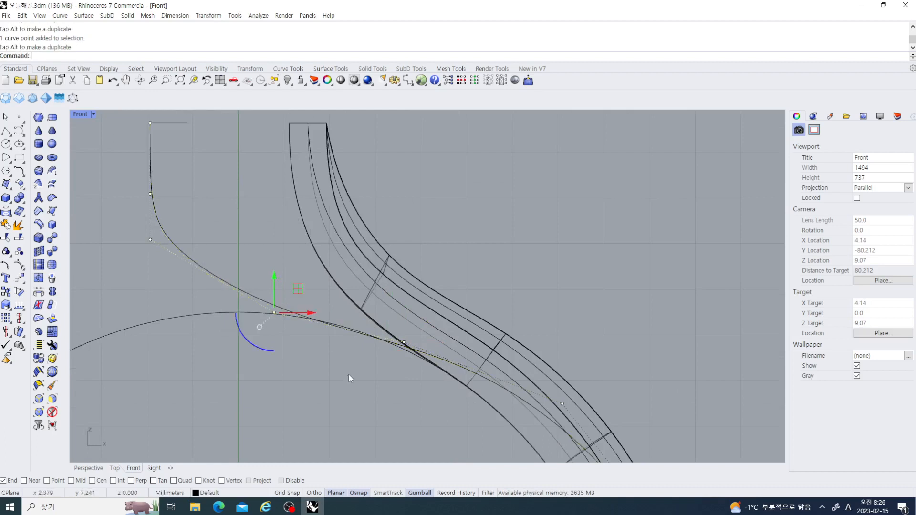
Step: Fine-tune the control point where the rail meets the band's inner edge, moving it slightly up and outward
scroll(350, 379, up, 2)
right_drag(350, 378, 304, 389)
drag(425, 337, 425, 337)
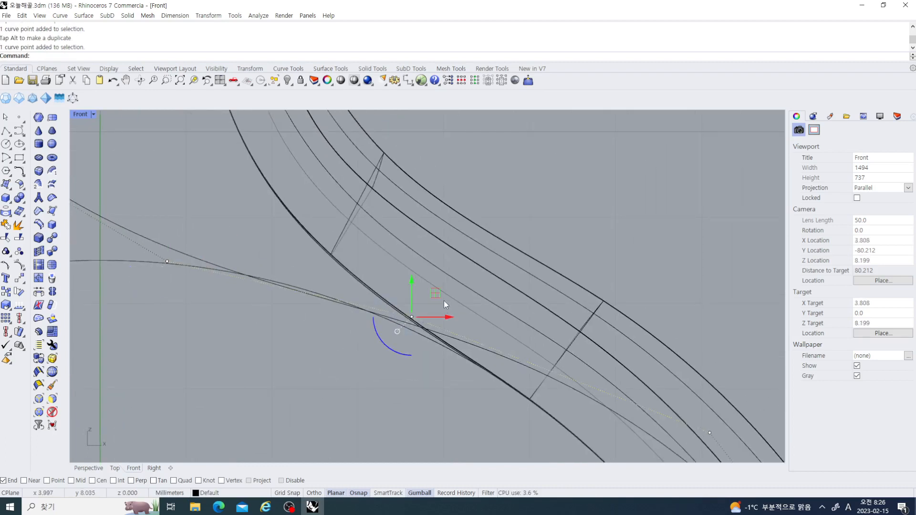
drag(400, 304, 428, 331)
drag(439, 297, 443, 293)
scroll(419, 340, down, 12)
right_drag(387, 331, 353, 336)
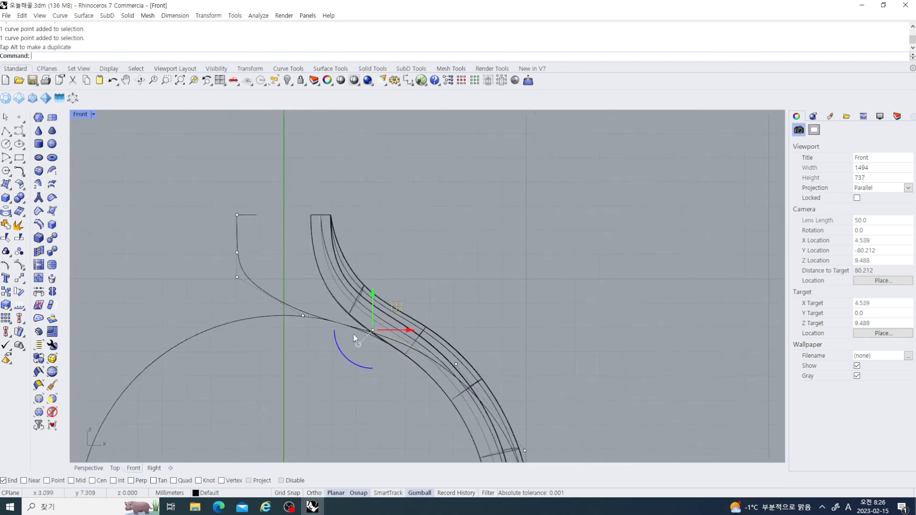
Step: Show all four viewports and shift the rail's four control points below its upper end outward from the strand in the right view
double_click(81, 115)
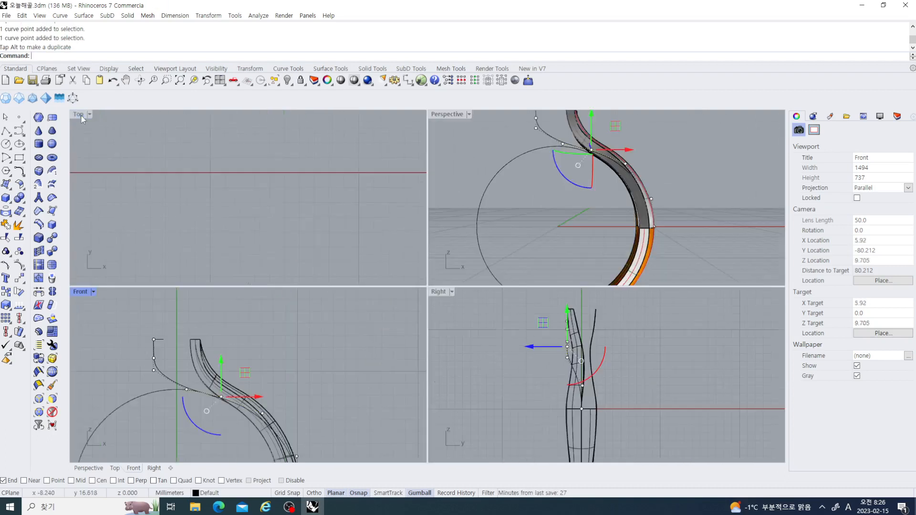
right_click(577, 396)
scroll(586, 400, up, 6)
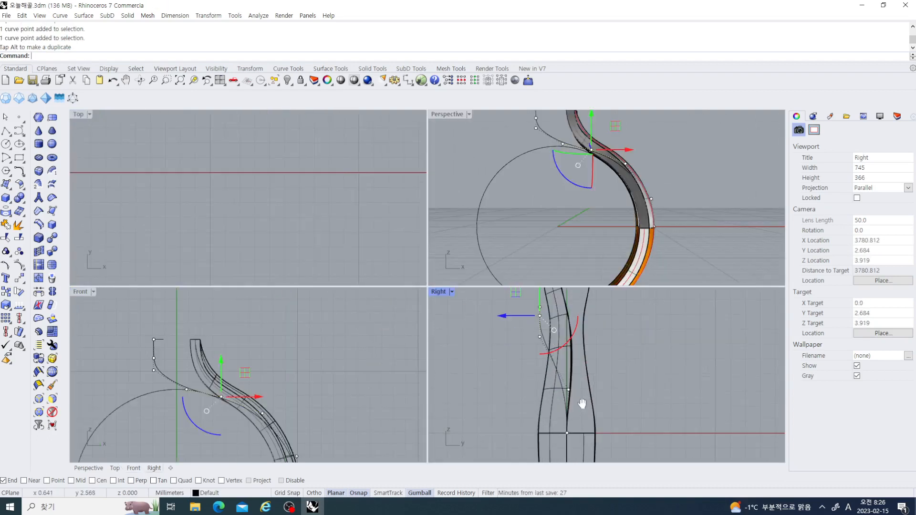
click(642, 396)
scroll(561, 406, down, 4)
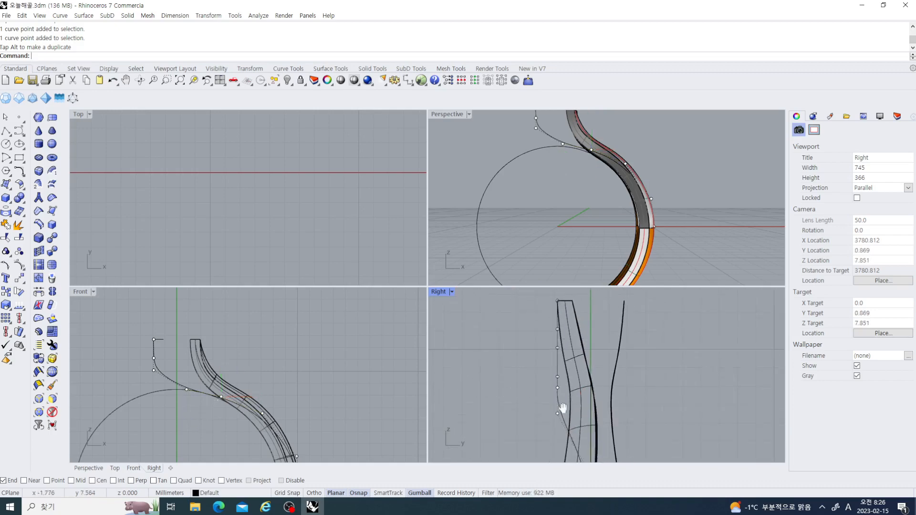
right_drag(561, 405, 559, 425)
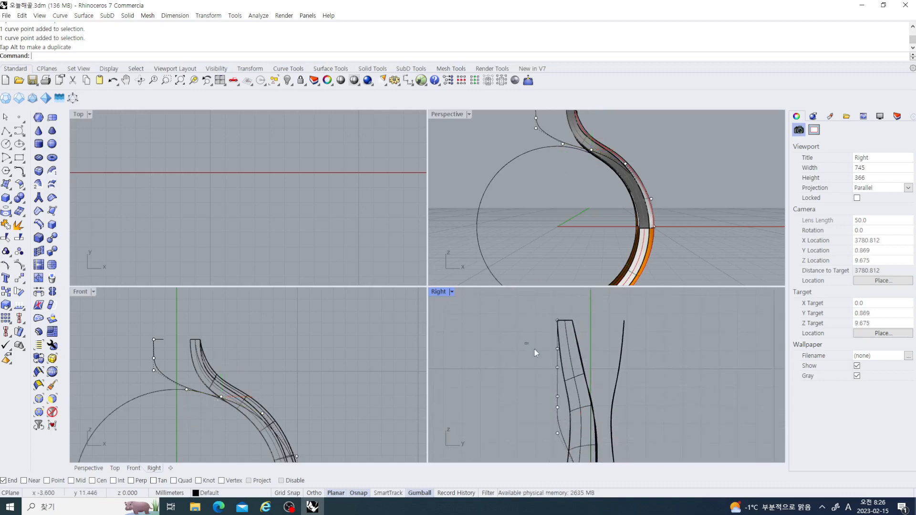
drag(524, 343, 586, 446)
scroll(545, 375, up, 6)
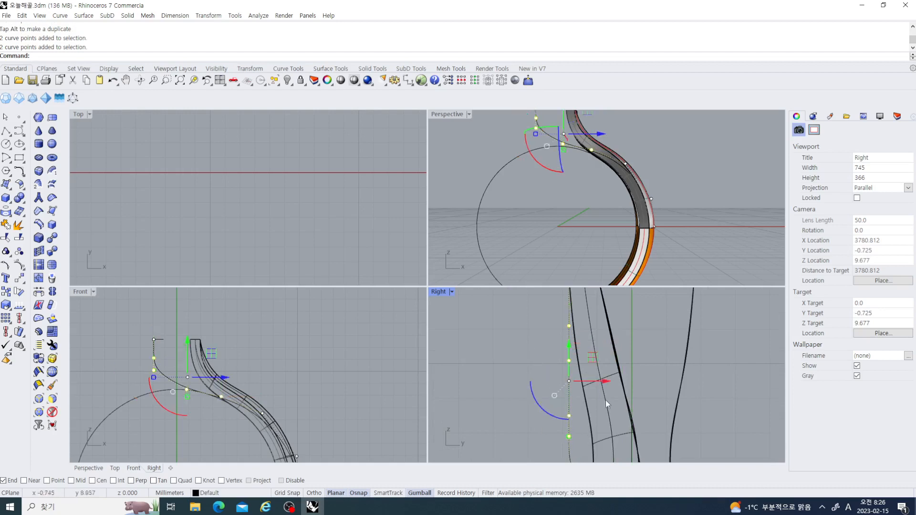
drag(605, 381, 595, 383)
Step: Move the middle two of those four control points further outward to round the rail's bulge
scroll(597, 386, down, 4)
mouse_move(596, 386)
right_down()
mouse_move(593, 358)
mouse_move(588, 384)
right_up()
click(592, 359)
drag(570, 408, 593, 388)
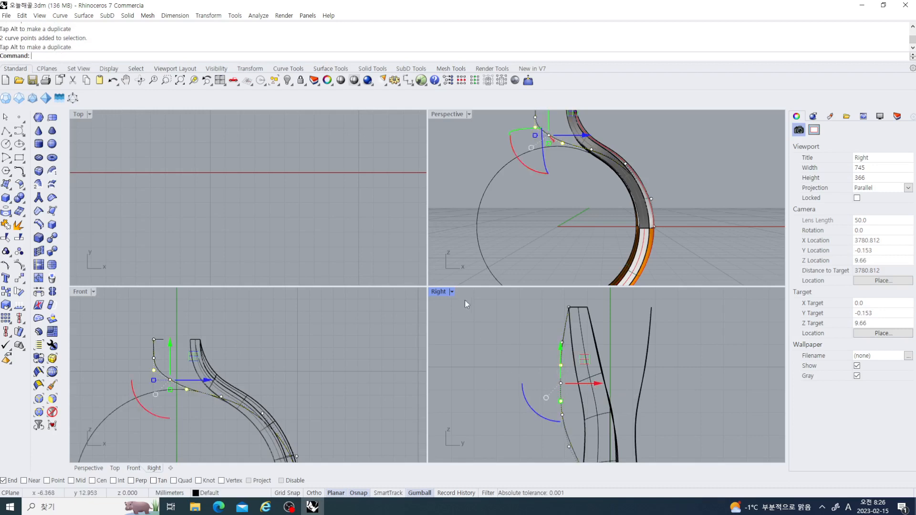
Step: Maximize the right view and move the bulge's two lower control points slightly toward the strand
double_click(439, 292)
key(Escape)
scroll(430, 310, up, 5)
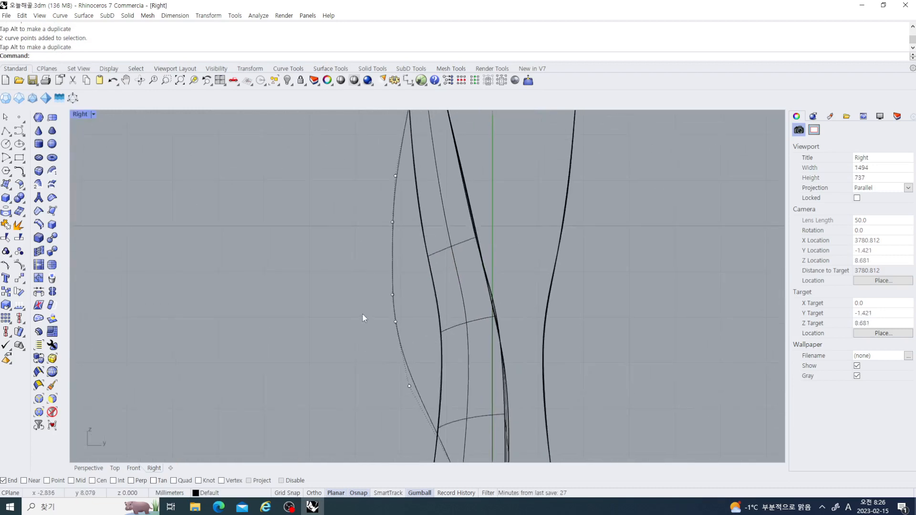
drag(363, 318, 422, 408)
drag(439, 355, 442, 355)
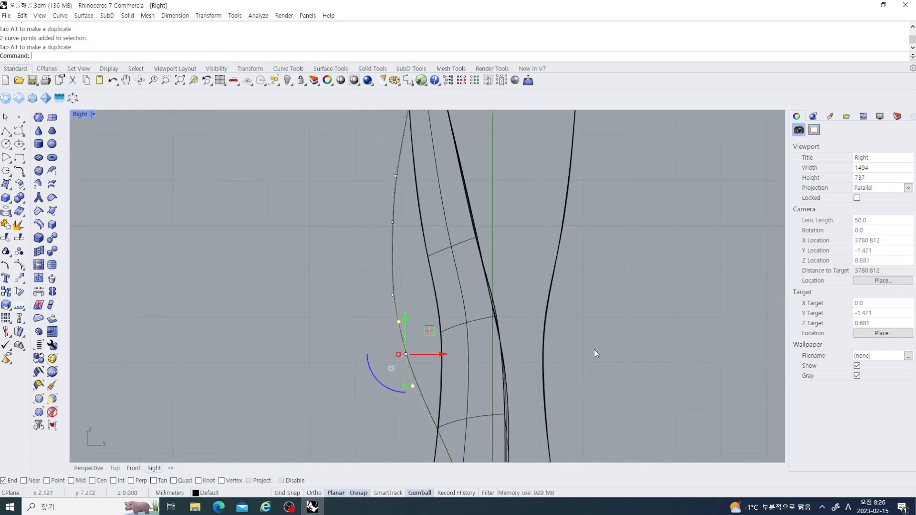
click(594, 350)
Step: Move the third control point from the rail's upper end slightly outward in the right view
scroll(473, 351, down, 4)
right_drag(473, 359, 468, 389)
scroll(425, 331, up, 4)
right_drag(389, 310, 408, 298)
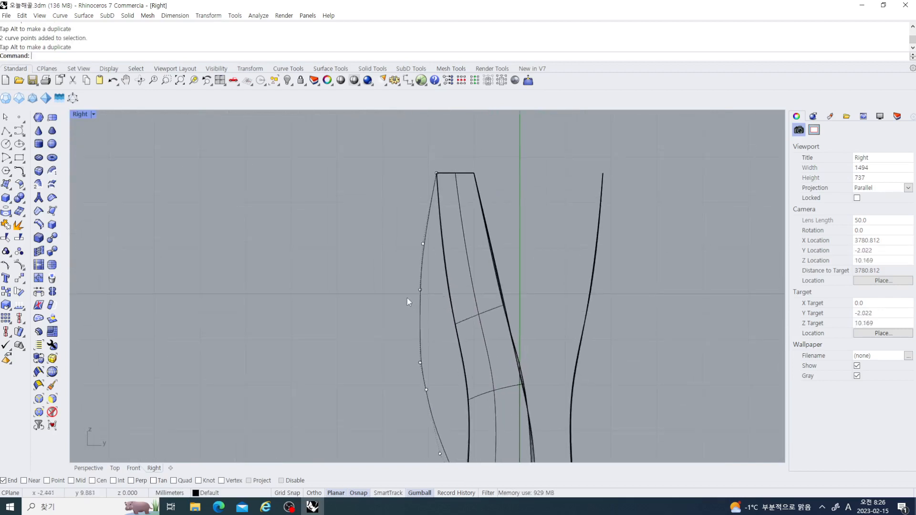
click(420, 289)
drag(454, 291, 450, 291)
scroll(603, 343, down, 5)
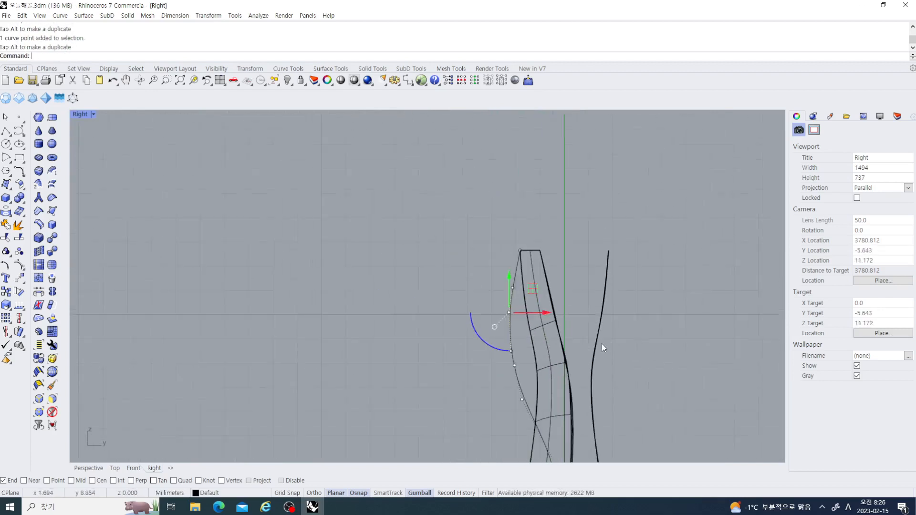
click(637, 311)
Step: Align the rail's second control point with its upper endpoint using Set Points, with only Set Y and Align to World
right_drag(602, 344, 493, 272)
scroll(534, 298, down, 5)
right_drag(502, 349, 497, 388)
scroll(464, 301, up, 10)
right_drag(438, 233, 425, 301)
click(447, 324)
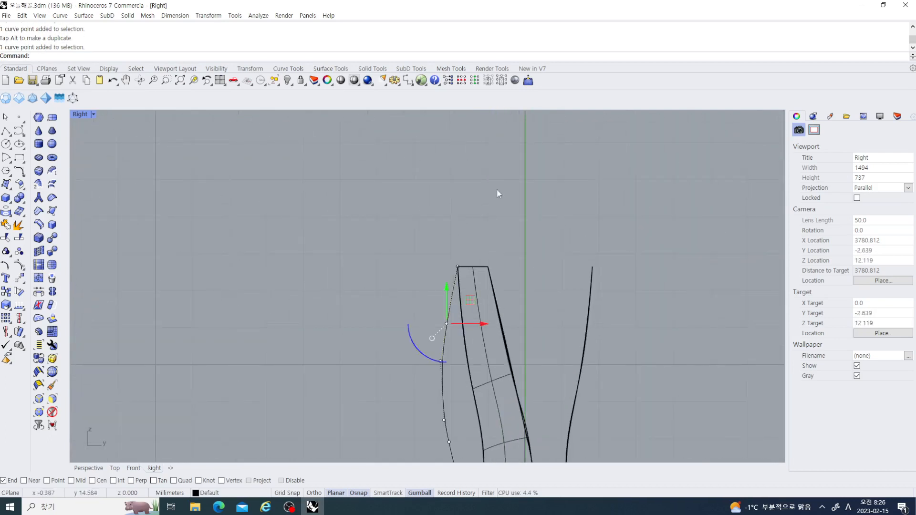
click(450, 81)
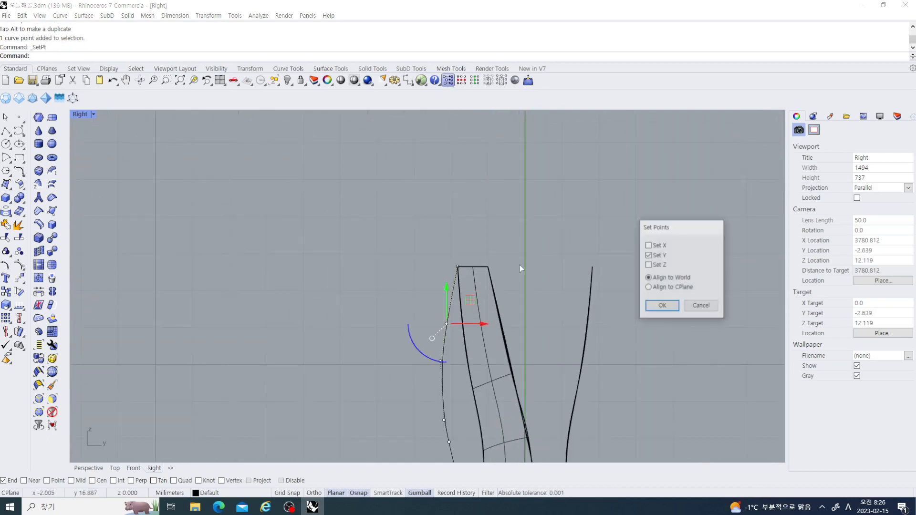
click(661, 307)
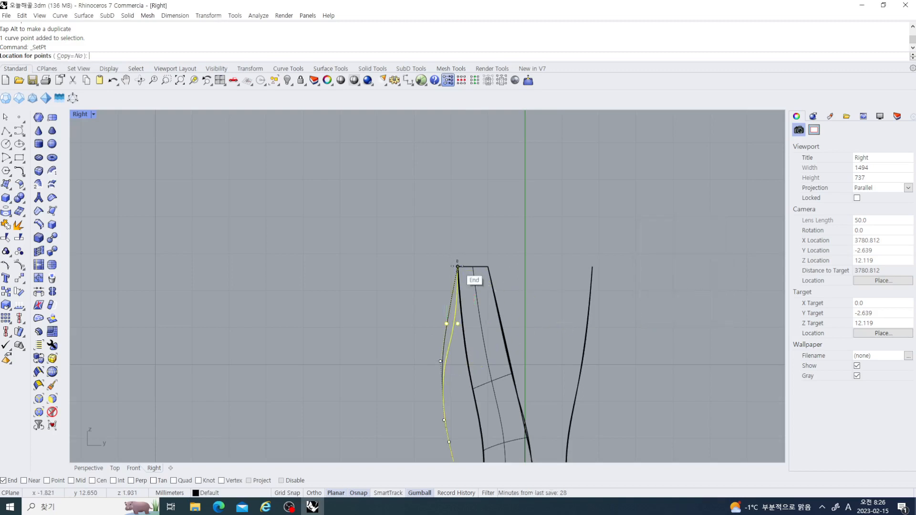
click(458, 267)
click(574, 203)
Step: Move two lower control points of the rail's bulge slightly outward, one after the other, to smooth the curve
scroll(475, 293, up, 3)
click(421, 320)
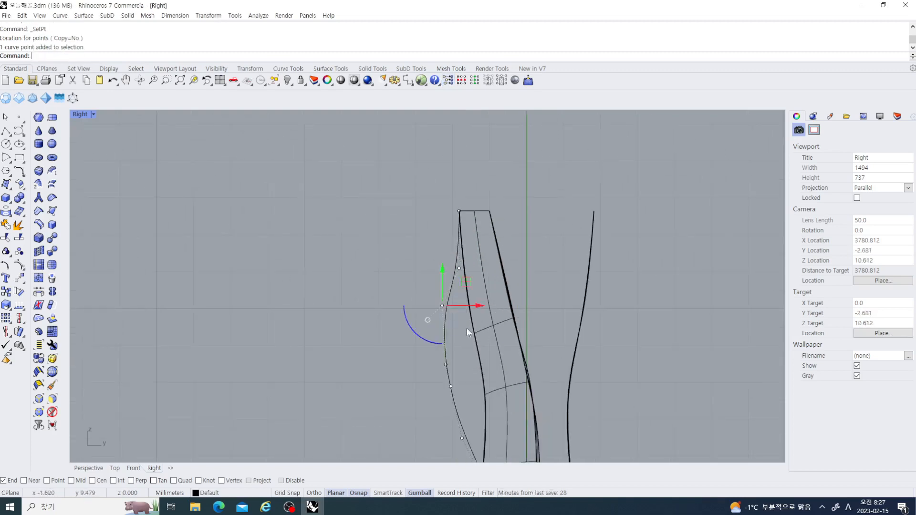
scroll(420, 324, up, 2)
click(428, 397)
drag(470, 397, 464, 397)
right_drag(465, 401, 468, 296)
drag(309, 318, 468, 368)
drag(466, 333, 459, 334)
scroll(522, 282, down, 6)
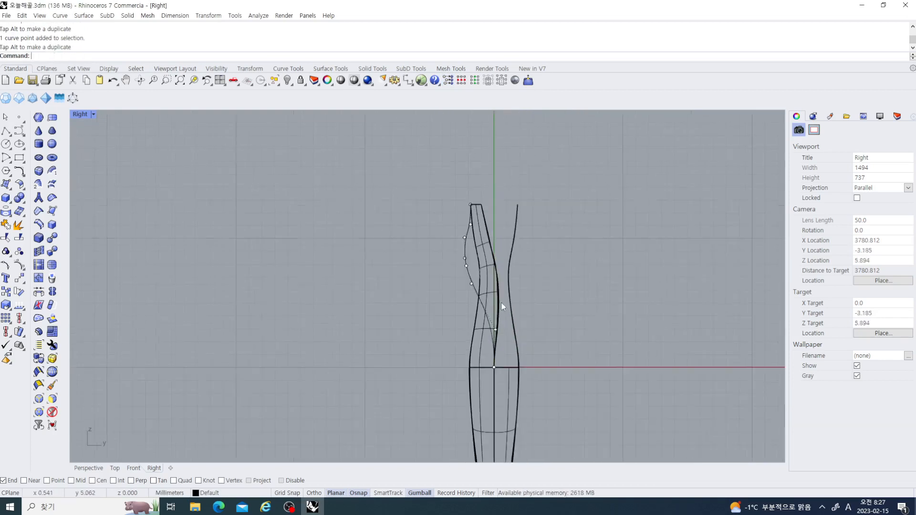
Step: Turn off the rail curve's control points, select the curve and inspect it against the strand in the four-viewport layout
right_drag(454, 302, 441, 281)
key(Escape)
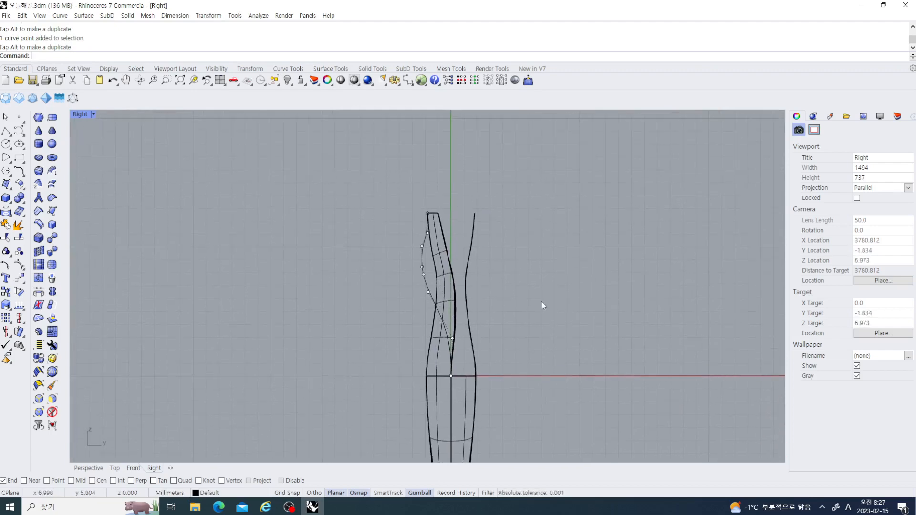
scroll(444, 287, up, 2)
click(419, 272)
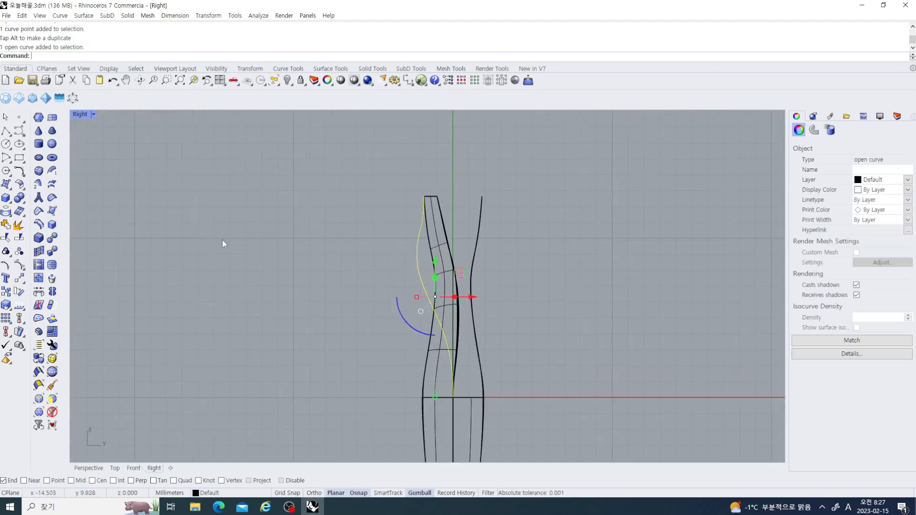
double_click(79, 114)
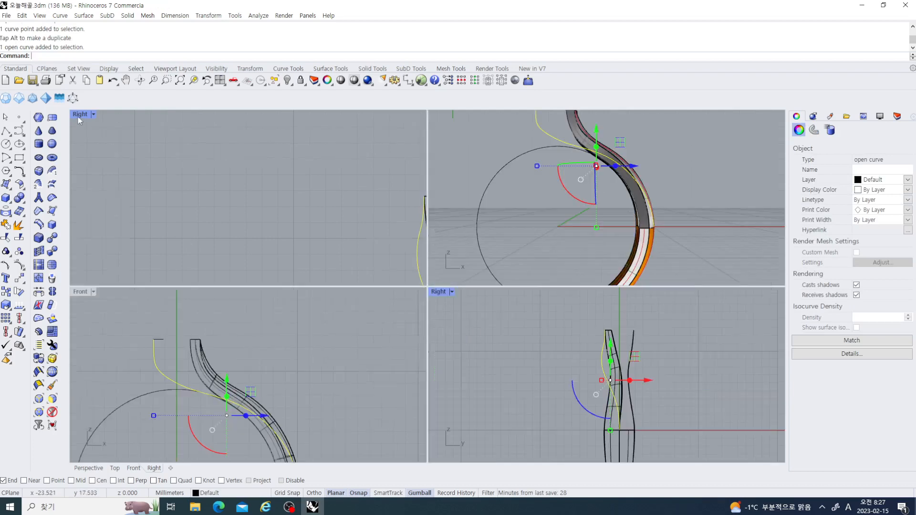
right_drag(522, 260, 501, 265)
right_drag(311, 354, 273, 347)
right_drag(576, 220, 523, 229)
scroll(248, 375, up, 4)
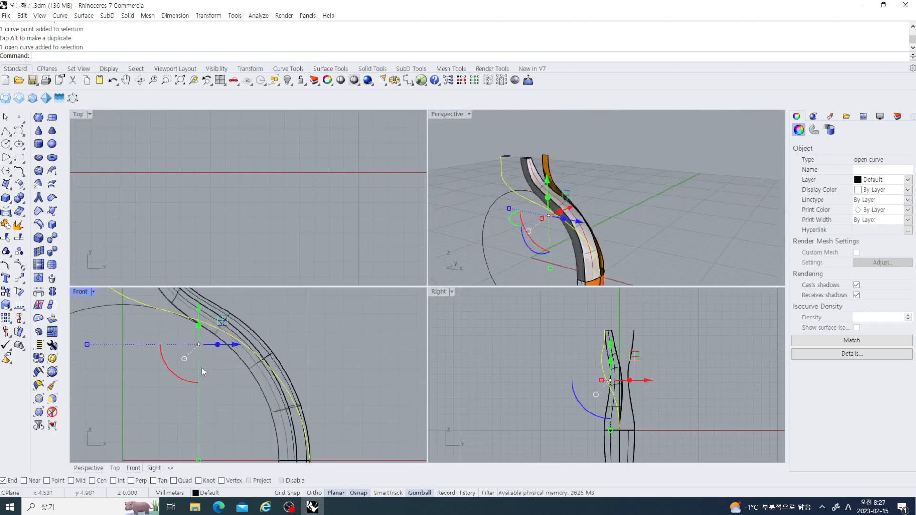
Step: Turn on the rail curve's control points and raise the control point nearest its lower end in the front view
click(19, 265)
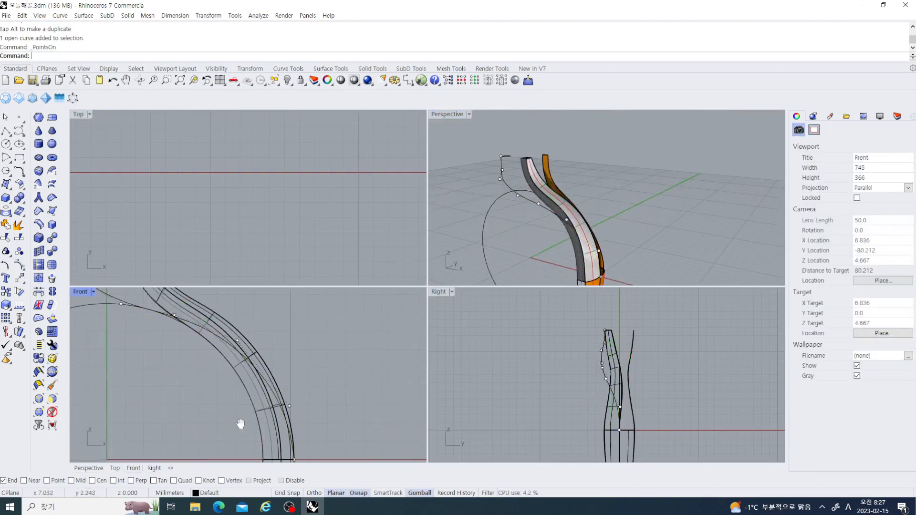
right_drag(233, 401, 210, 396)
drag(323, 431, 323, 431)
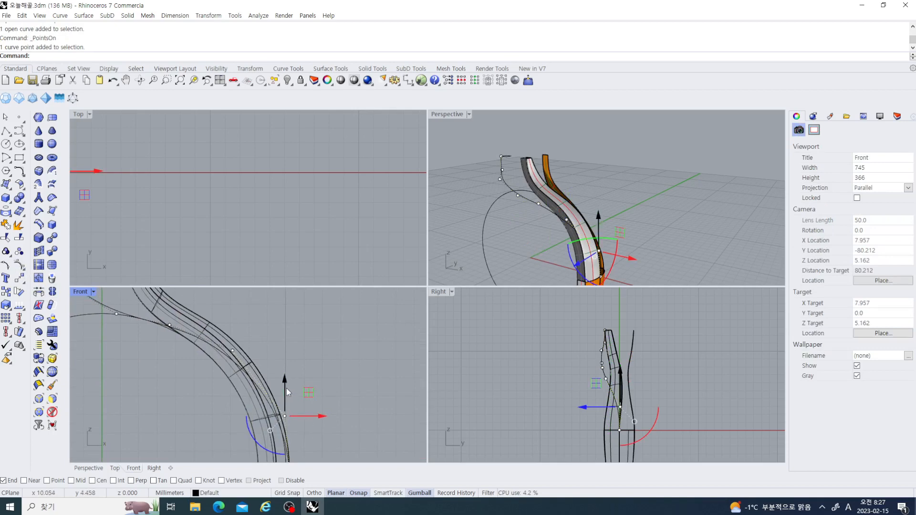
drag(288, 391, 288, 368)
right_drag(288, 368, 301, 384)
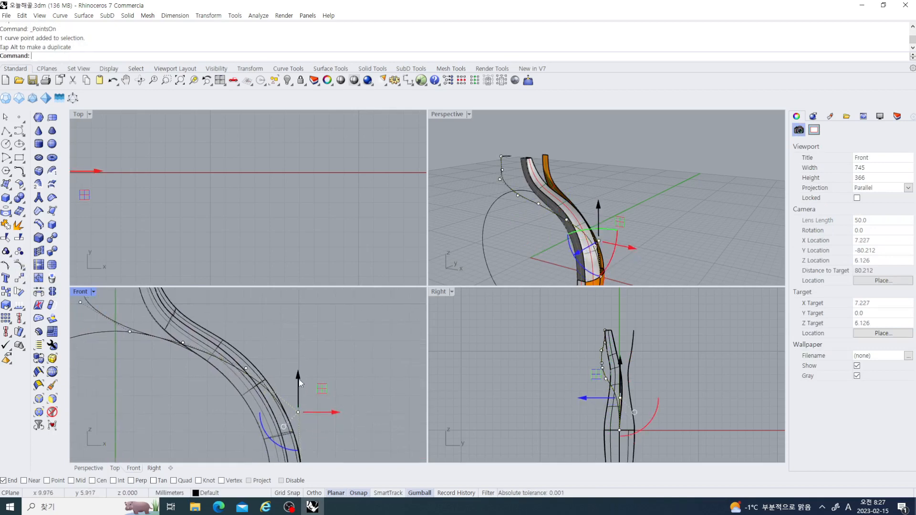
drag(299, 380, 299, 367)
right_drag(355, 399, 375, 404)
Step: Move the next control point up the rail outward and upward in the front view to round out the shoulder
click(264, 363)
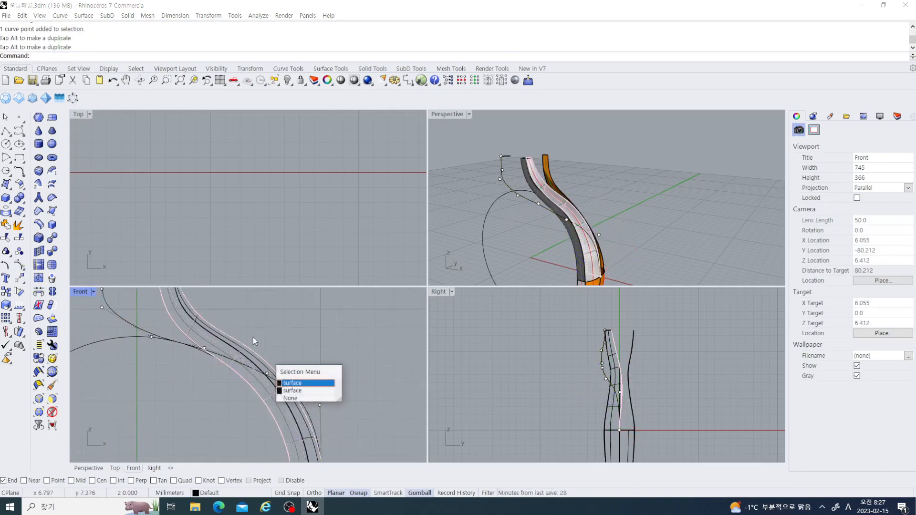
click(254, 337)
drag(260, 333, 272, 318)
scroll(265, 368, up, 2)
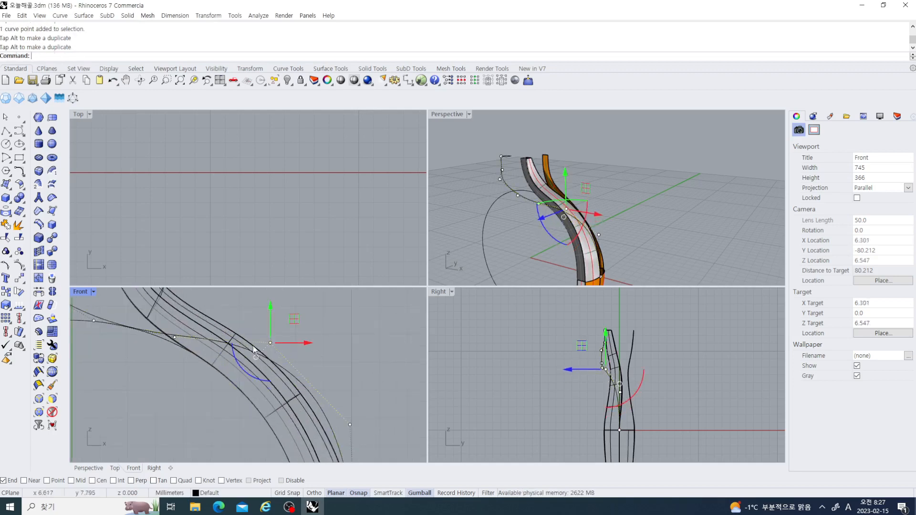
scroll(252, 368, down, 7)
right_drag(249, 387, 216, 386)
click(310, 360)
scroll(311, 371, down, 6)
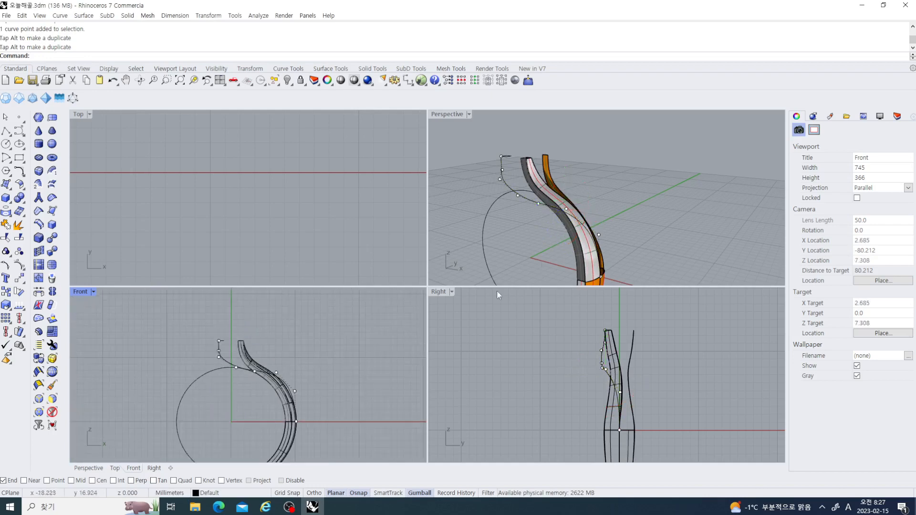
Step: Nudge the rail's control point above the top of the finger circle vertically in the front view
right_drag(628, 204, 606, 205)
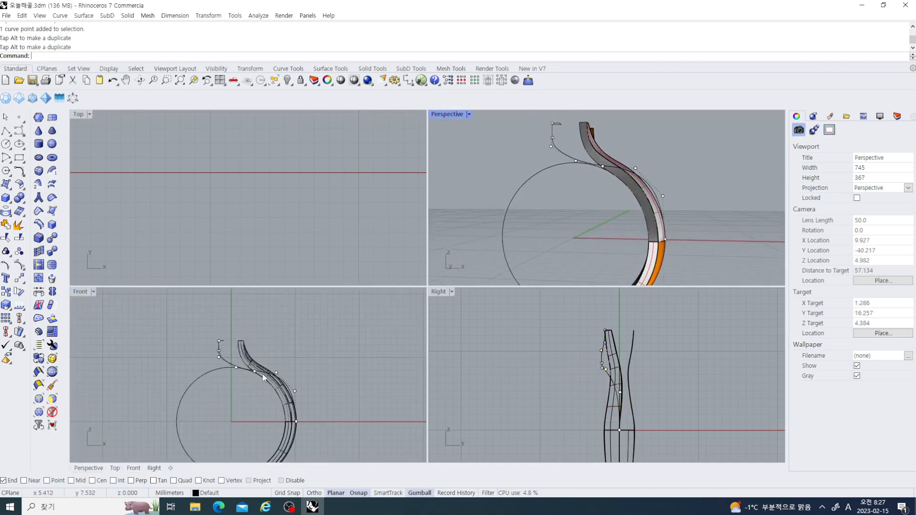
scroll(241, 370, up, 5)
scroll(202, 368, up, 3)
scroll(152, 334, up, 2)
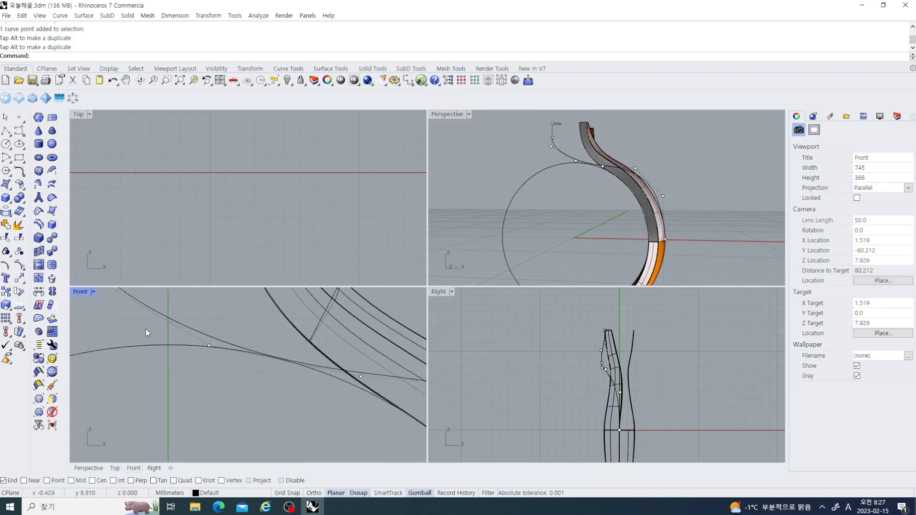
click(209, 345)
drag(207, 305, 208, 305)
right_drag(244, 368, 197, 376)
scroll(203, 352, up, 1)
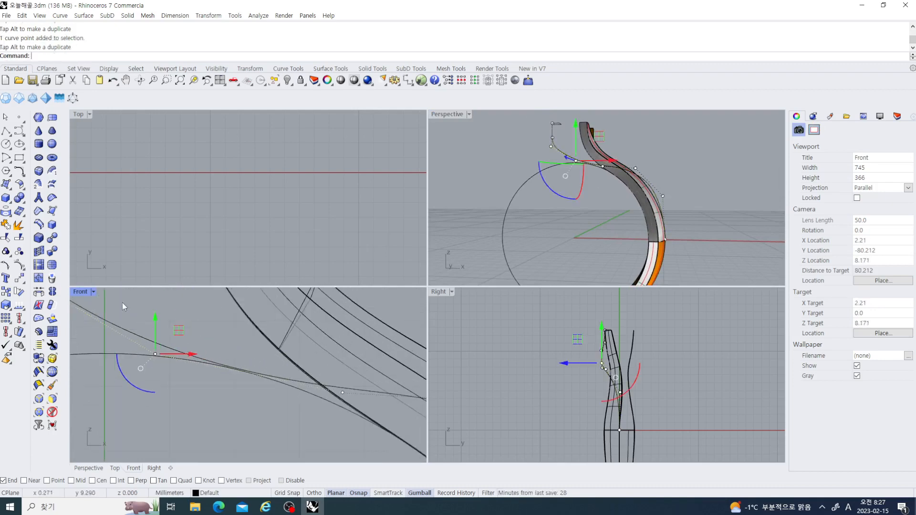
double_click(80, 292)
drag(270, 223, 270, 228)
Step: Lower the rail control point where the curve crosses the first strand's inner edge, bringing it closer to the finger circle
scroll(314, 317, down, 4)
right_drag(435, 354, 389, 339)
right_drag(448, 320, 376, 317)
scroll(377, 316, down, 4)
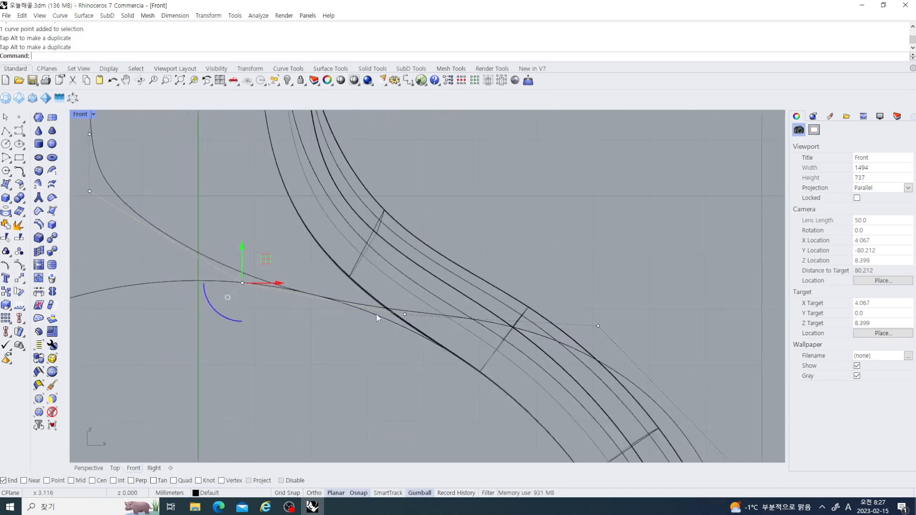
scroll(382, 313, up, 4)
click(413, 318)
drag(414, 289, 414, 312)
scroll(337, 349, down, 6)
right_drag(339, 353, 380, 381)
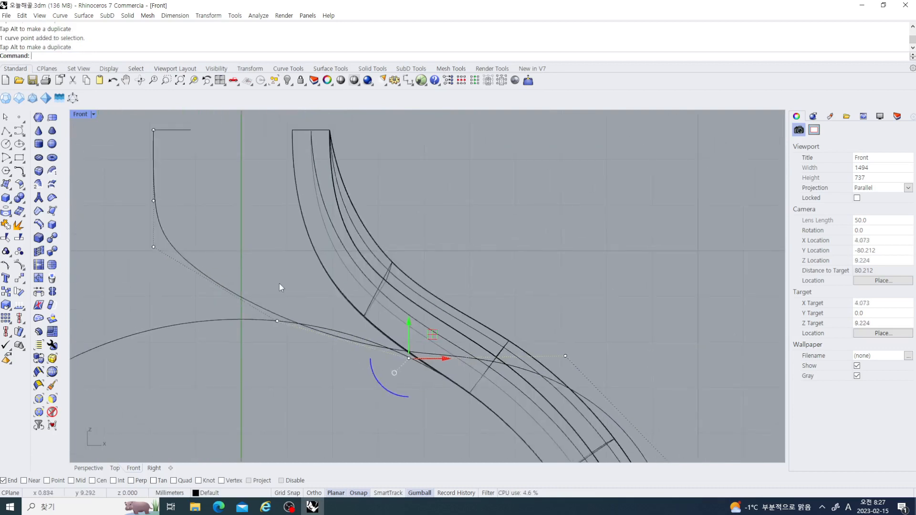
Step: Move the control point near the top of the finger circle slightly inward and raise it to smooth the rail
click(278, 321)
drag(310, 323, 285, 320)
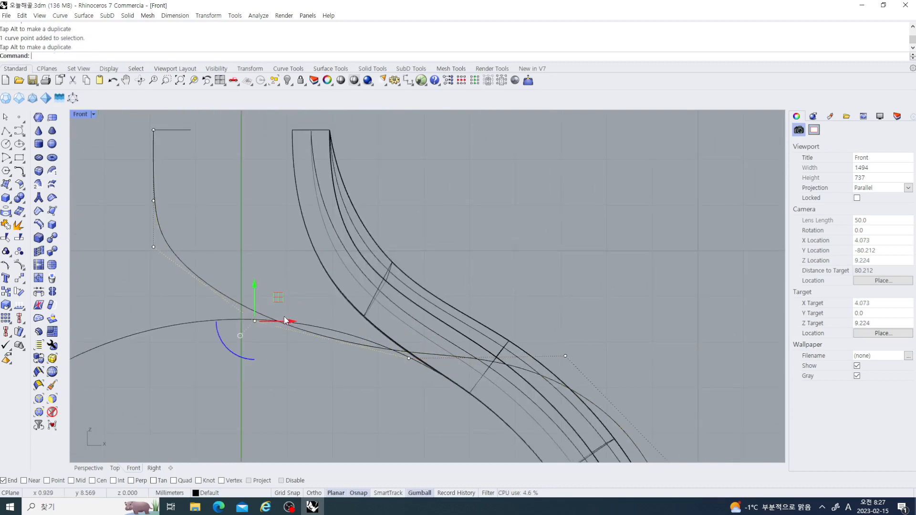
drag(256, 286, 256, 284)
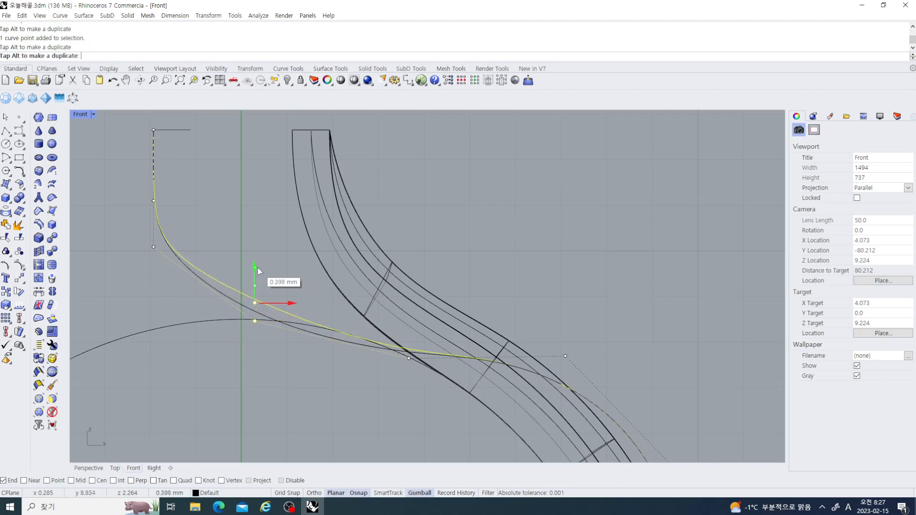
drag(258, 268, 260, 270)
scroll(368, 378, down, 6)
right_drag(348, 387, 319, 384)
click(465, 307)
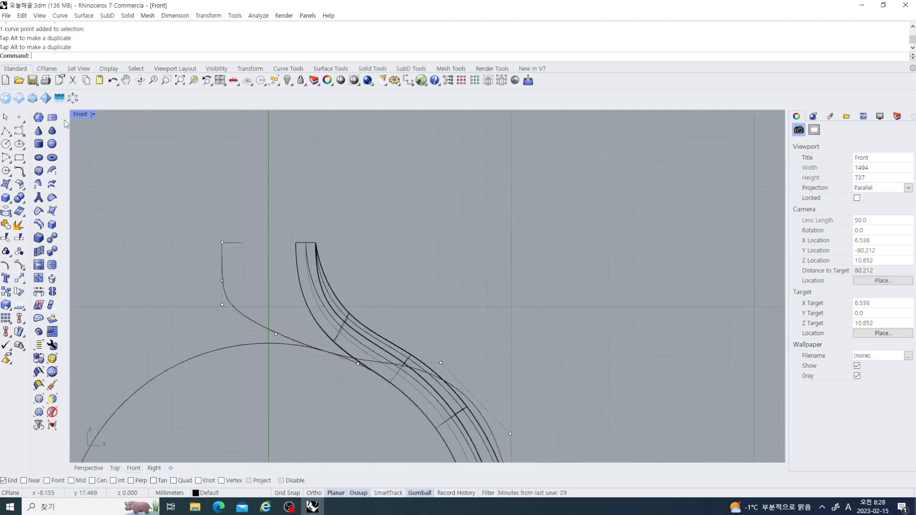
Step: In the right view, shift the control point inside the rail's bulge outward so it lines up with its neighbouring point
double_click(80, 115)
right_drag(589, 223, 519, 242)
scroll(613, 369, up, 12)
right_drag(614, 371, 594, 372)
scroll(591, 393, up, 9)
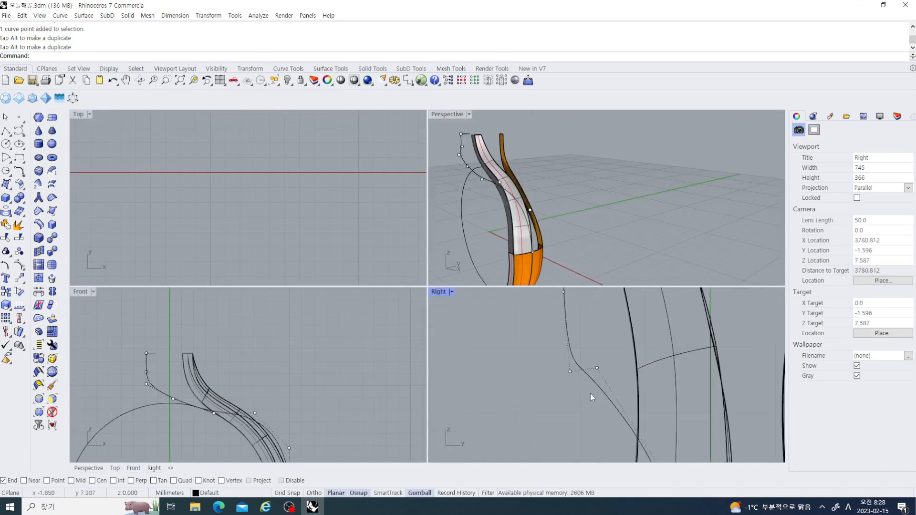
drag(580, 402, 602, 388)
click(591, 343)
click(598, 372)
scroll(568, 366, down, 9)
scroll(580, 365, up, 6)
scroll(287, 407, up, 4)
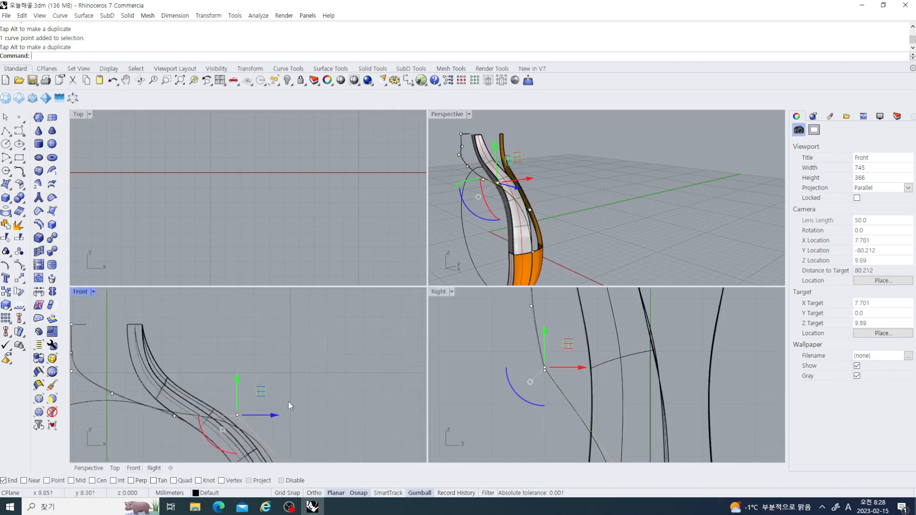
right_drag(289, 402, 291, 366)
click(349, 394)
Step: Select the two nearly coincident control points at the lower part of the bulge and rotate them slightly in the right view
drag(555, 394, 555, 394)
scroll(555, 394, down, 5)
scroll(551, 394, up, 5)
scroll(551, 394, down, 6)
right_drag(551, 388, 534, 393)
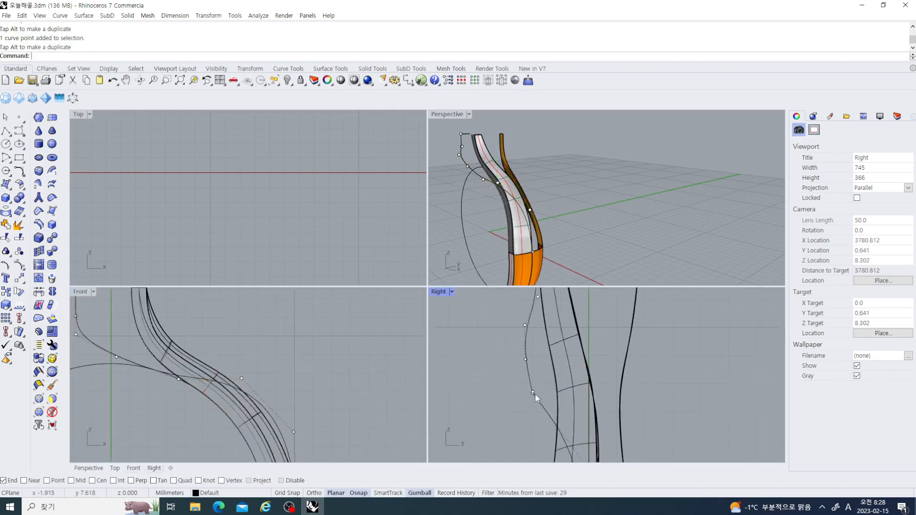
scroll(534, 393, up, 10)
drag(510, 376, 579, 391)
right_drag(579, 392, 485, 407)
scroll(497, 428, up, 3)
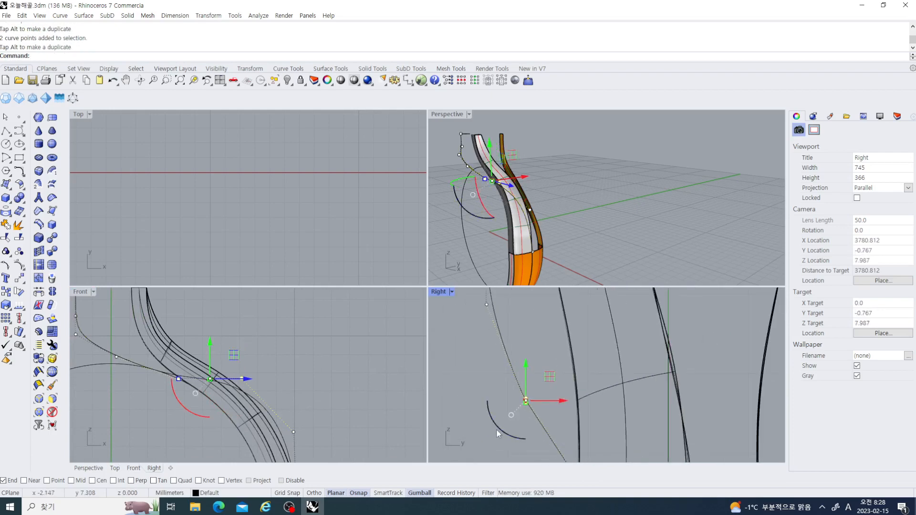
drag(497, 431, 508, 436)
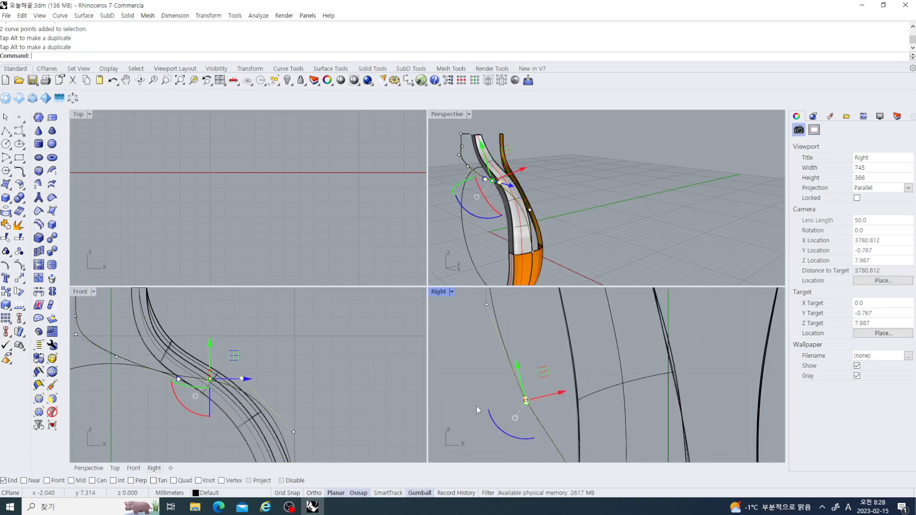
scroll(475, 387, down, 6)
mouse_move(474, 388)
right_down()
mouse_move(473, 409)
mouse_move(485, 384)
right_up()
Step: Enlarge the right view and nudge the closely spaced lower control points slightly toward the first strand
double_click(439, 292)
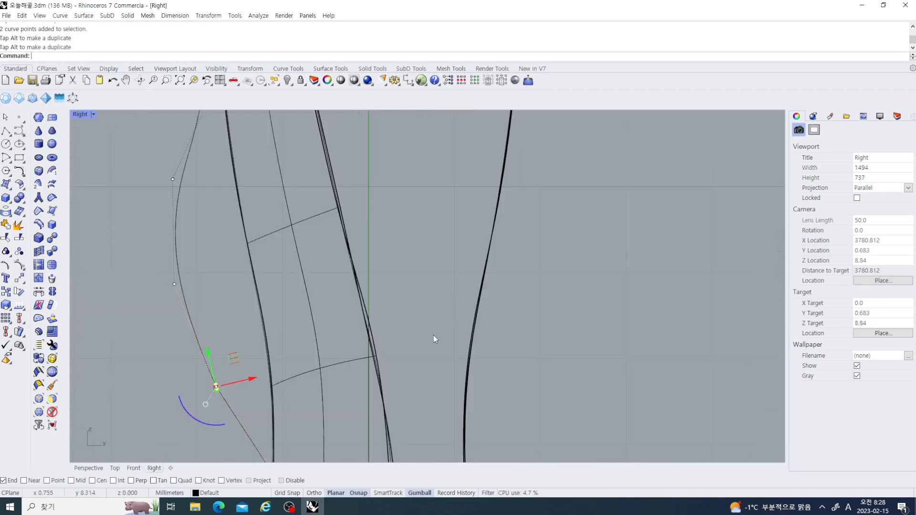
right_drag(433, 335, 564, 343)
scroll(381, 362, up, 6)
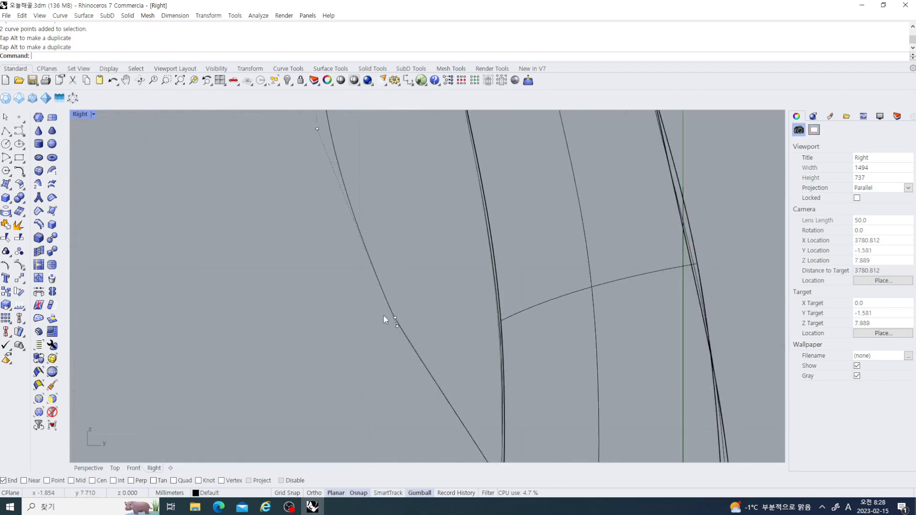
scroll(400, 341, up, 3)
drag(376, 338, 384, 354)
scroll(332, 327, down, 6)
right_drag(377, 306, 381, 341)
drag(405, 347, 423, 342)
Step: Move the two outermost control points of the rail's bulge slightly toward the strand, one after the other
scroll(297, 306, down, 6)
right_drag(279, 236, 300, 285)
click(315, 278)
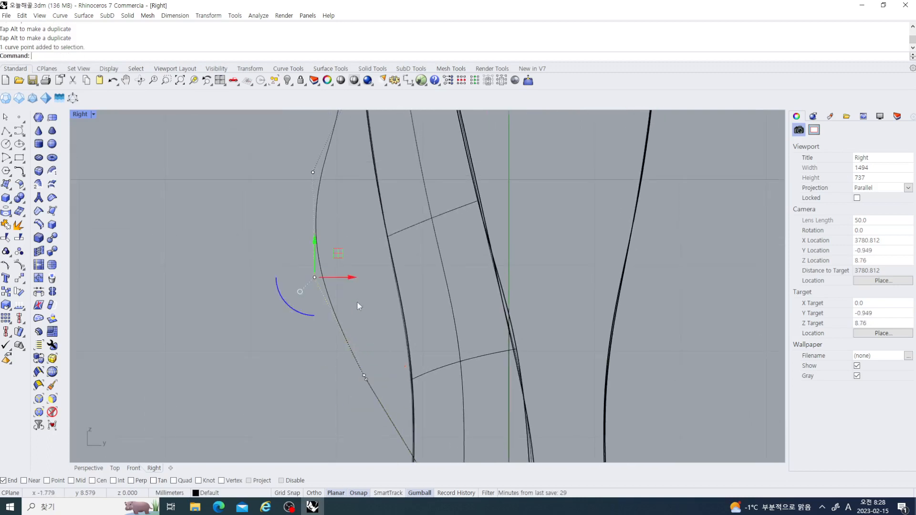
drag(353, 279, 360, 279)
scroll(338, 315, down, 6)
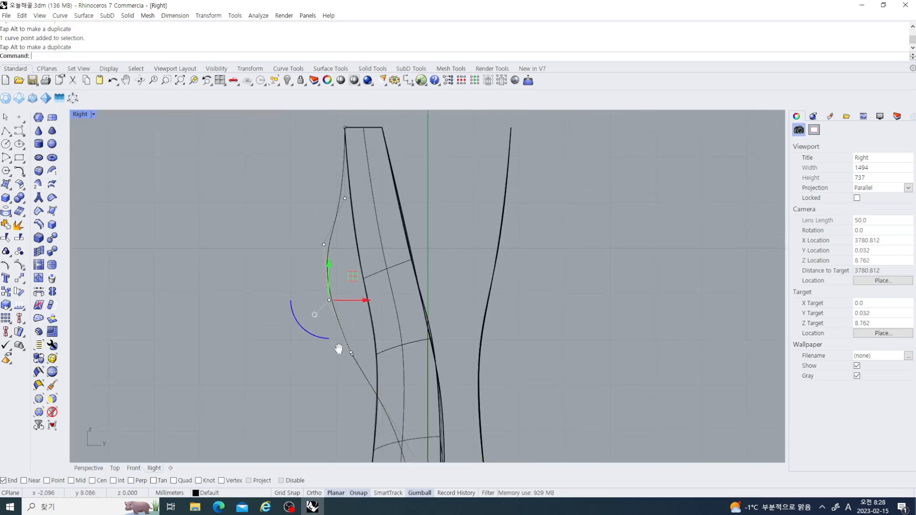
right_drag(302, 215, 303, 224)
click(324, 249)
drag(358, 249, 364, 249)
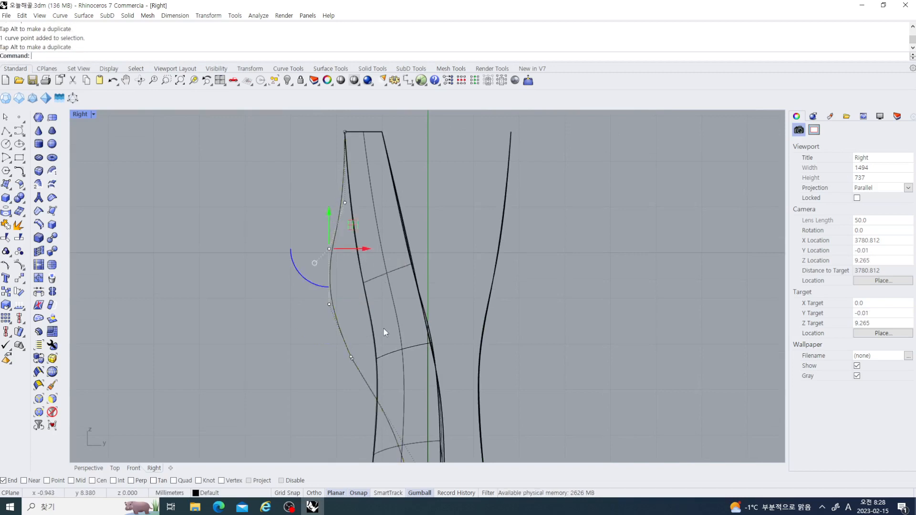
scroll(390, 265, down, 6)
scroll(375, 336, up, 5)
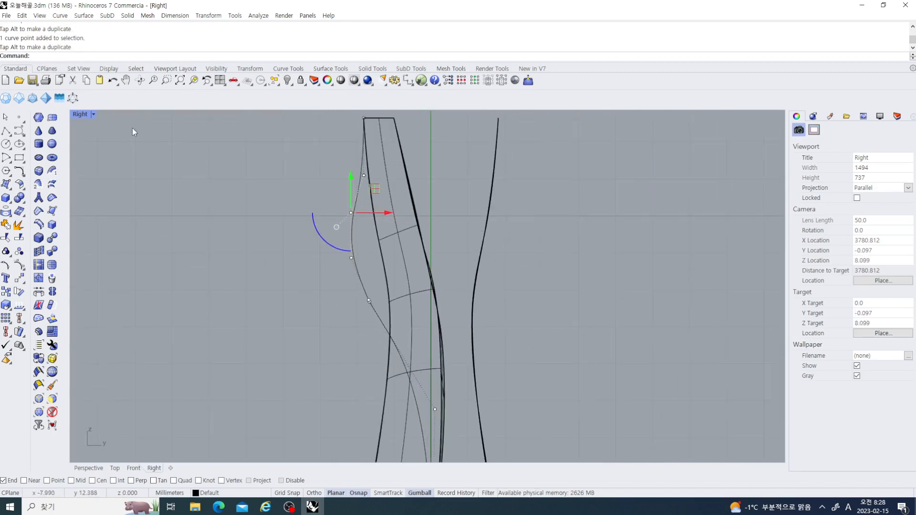
Step: Inspect the rail against the first strand from several angles in the four-viewport layout, with its control points turned off
double_click(81, 115)
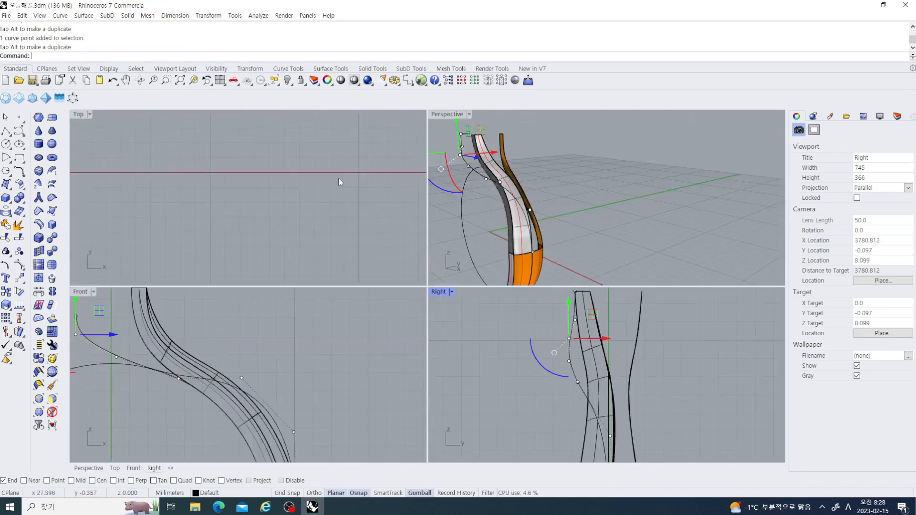
scroll(544, 191, down, 4)
right_drag(544, 191, 555, 213)
click(554, 208)
scroll(549, 215, up, 5)
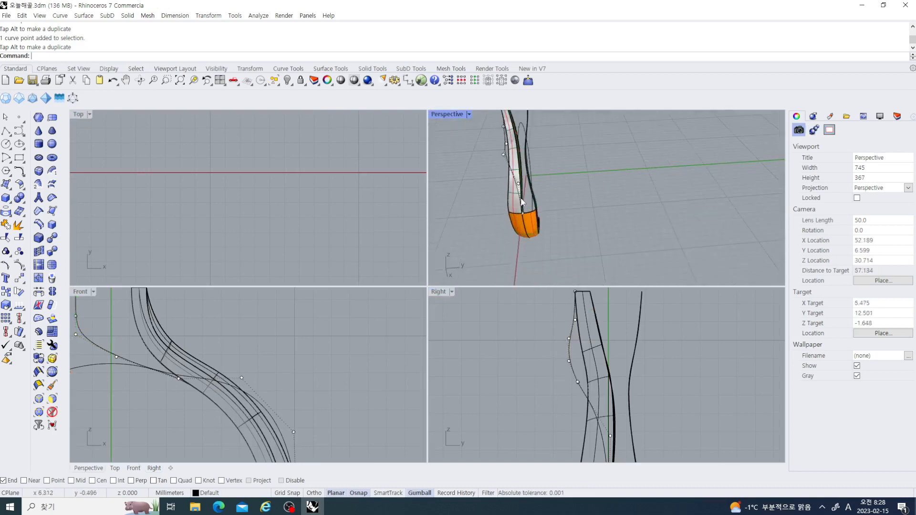
right_drag(539, 210, 540, 248)
scroll(559, 366, up, 4)
right_drag(559, 366, 558, 399)
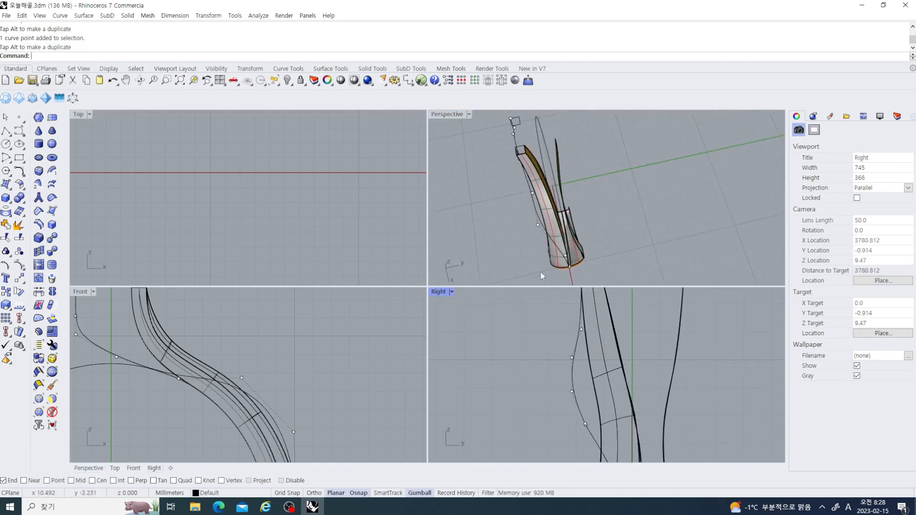
right_drag(540, 272, 532, 219)
right_drag(500, 185, 537, 243)
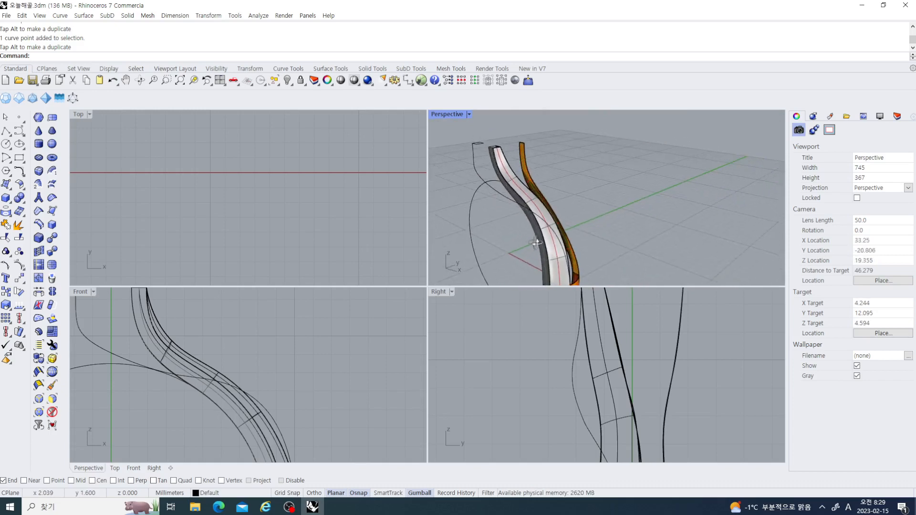
right_drag(591, 272, 606, 267)
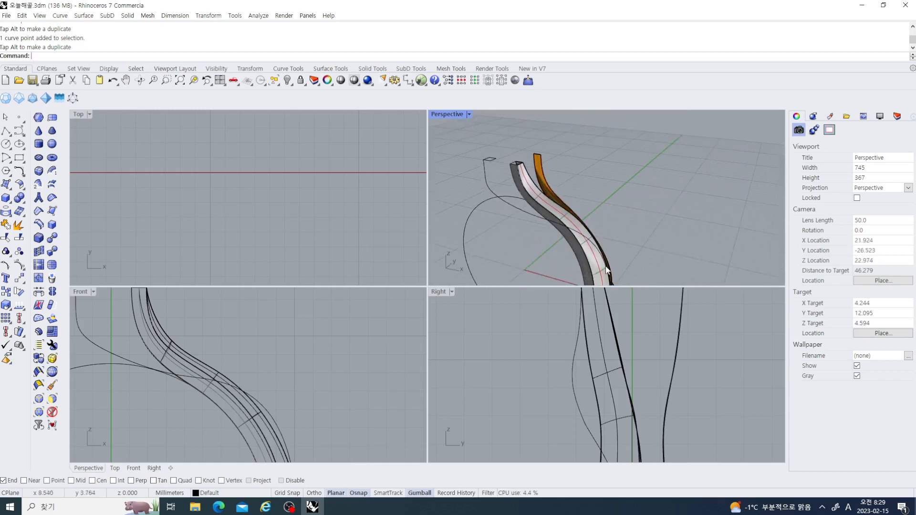
Step: Copy the rail from its upper end to other corners of the square profile, undoing the misplaced copy
click(486, 179)
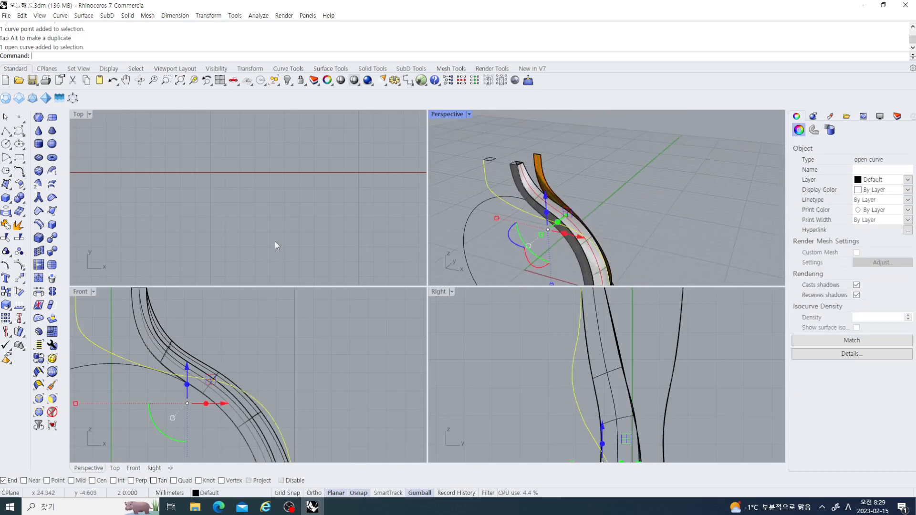
click(6, 291)
click(484, 160)
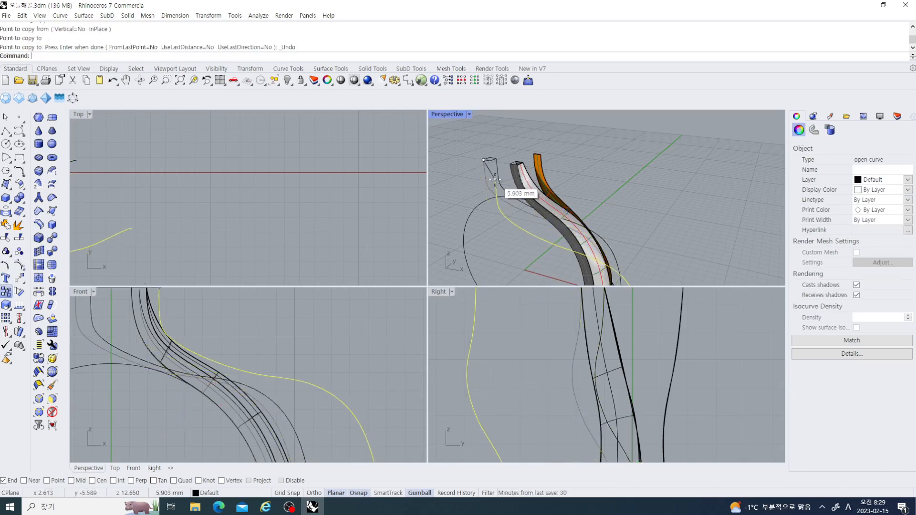
key(ctrl+z)
scroll(495, 171, up, 2)
click(487, 155)
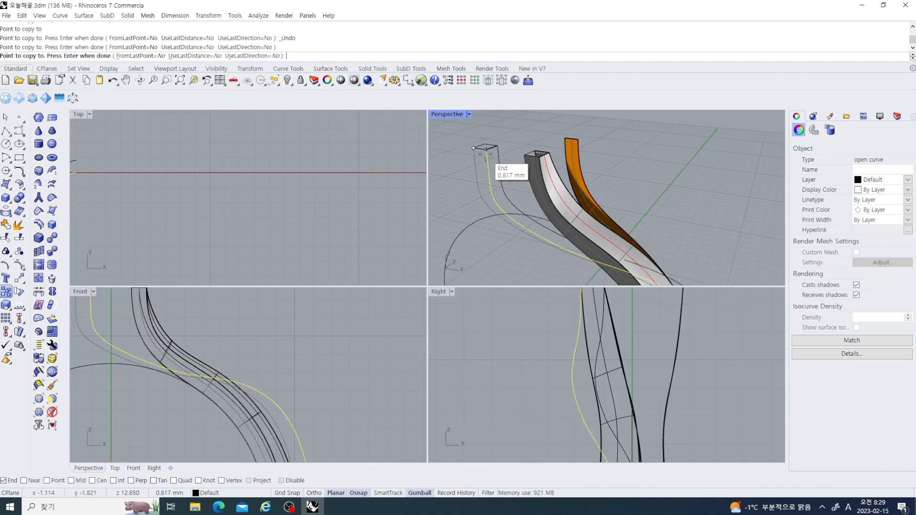
right_click(486, 155)
Step: Delete the rail copy at the profile corner diagonally opposite the original rail
click(500, 165)
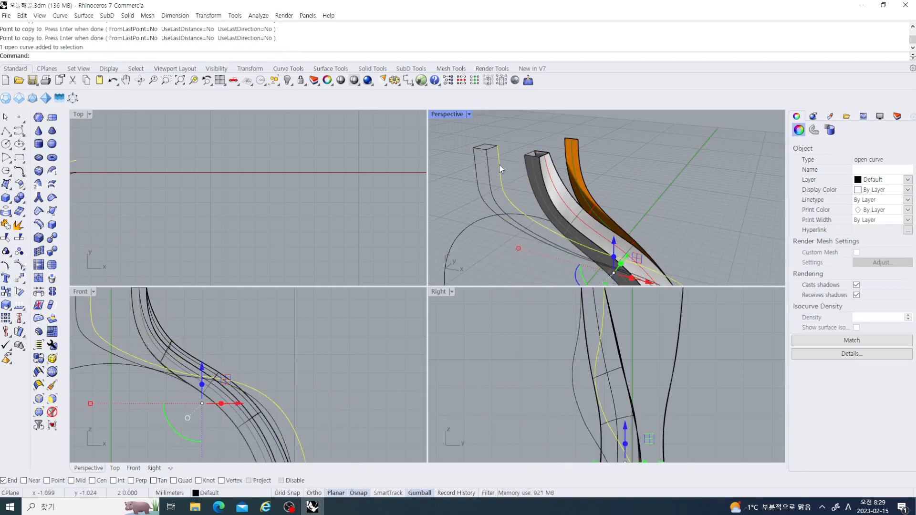
key(Delete)
right_drag(500, 168, 533, 203)
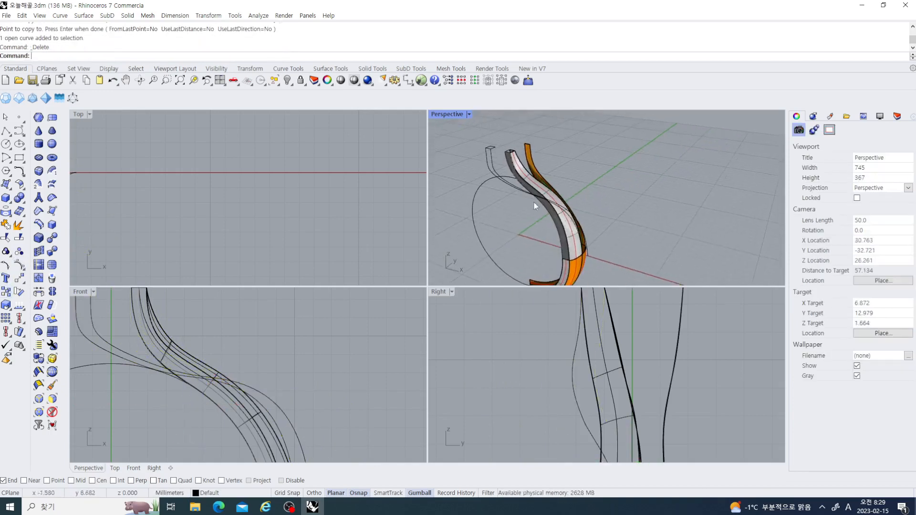
Step: Turn on the control points of the remaining rail copy at the square profile
scroll(500, 169, up, 5)
click(488, 158)
scroll(580, 351, down, 4)
right_drag(579, 351, 544, 318)
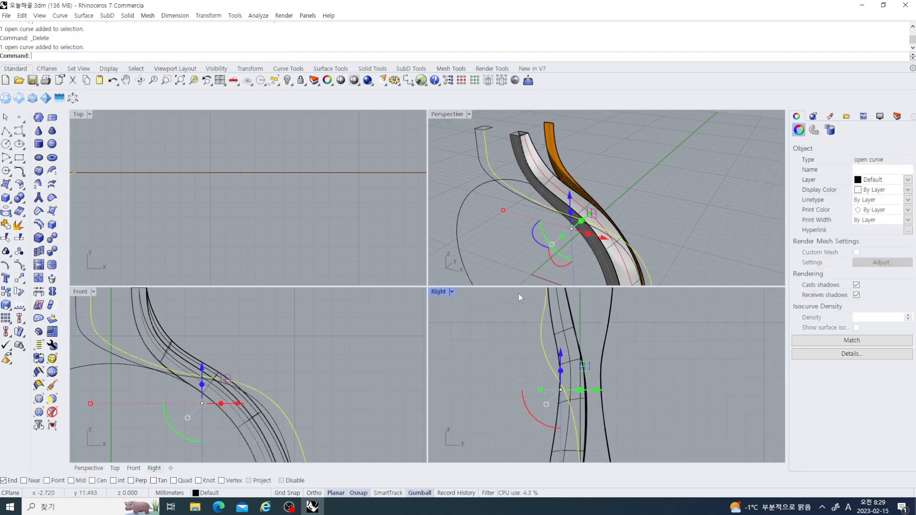
click(19, 263)
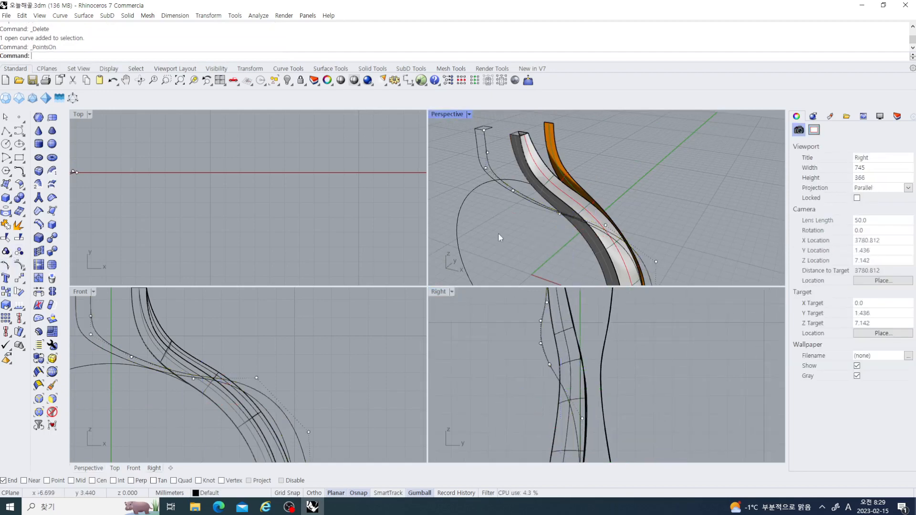
mouse_move(498, 233)
right_down()
mouse_move(523, 231)
mouse_move(508, 237)
right_up()
scroll(508, 237, up, 3)
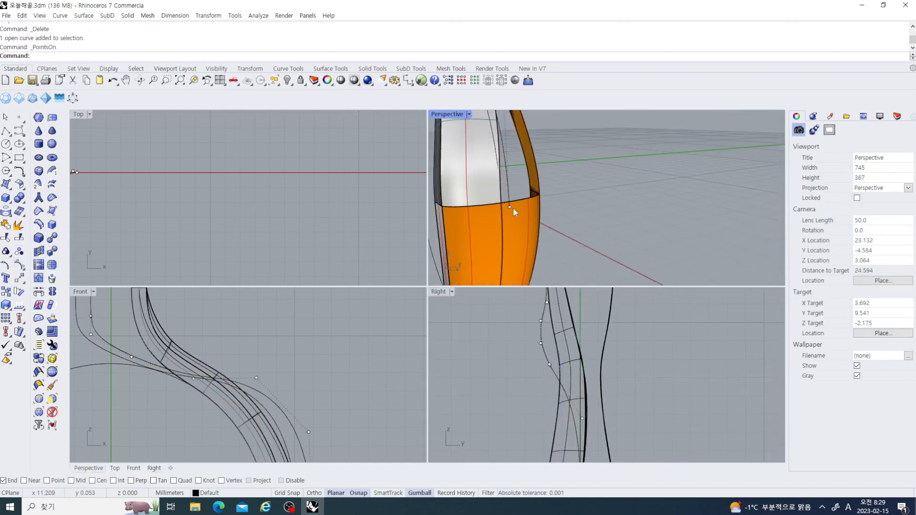
Step: Move the rail copy's two lowest control points together onto the far corner of the orange lower section's upper end
click(510, 208)
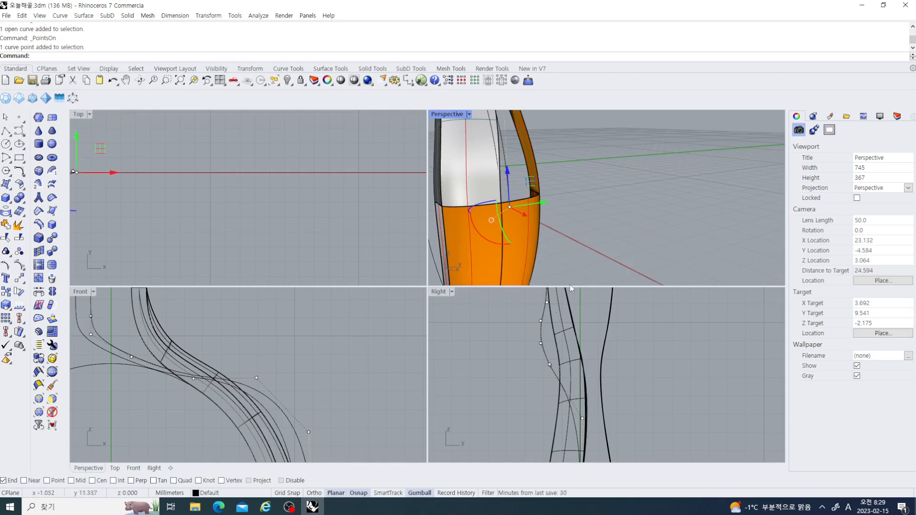
right_drag(571, 282, 600, 199)
click(596, 201)
mouse_move(501, 192)
right_down()
mouse_move(523, 217)
mouse_move(500, 203)
right_up()
scroll(485, 211, up, 5)
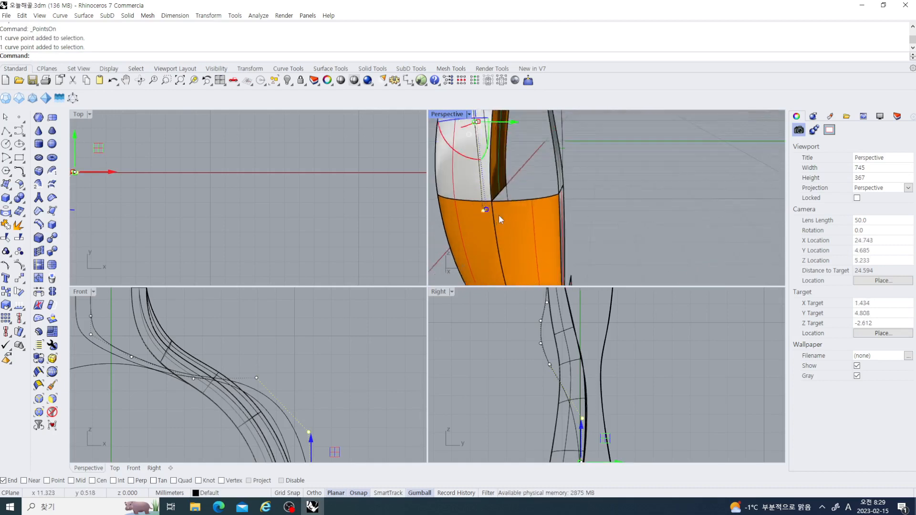
drag(450, 202, 649, 163)
scroll(667, 217, down, 8)
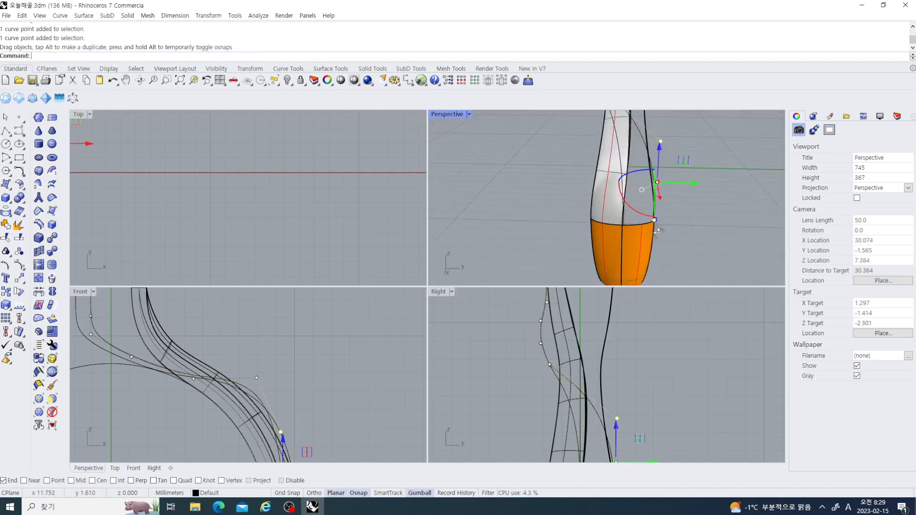
click(688, 234)
Step: In the Right view, shift the third control point from the rail copy's lower end in positive Y to the first strand's far edge
right_drag(666, 217, 615, 240)
scroll(688, 234, down, 4)
scroll(568, 201, up, 4)
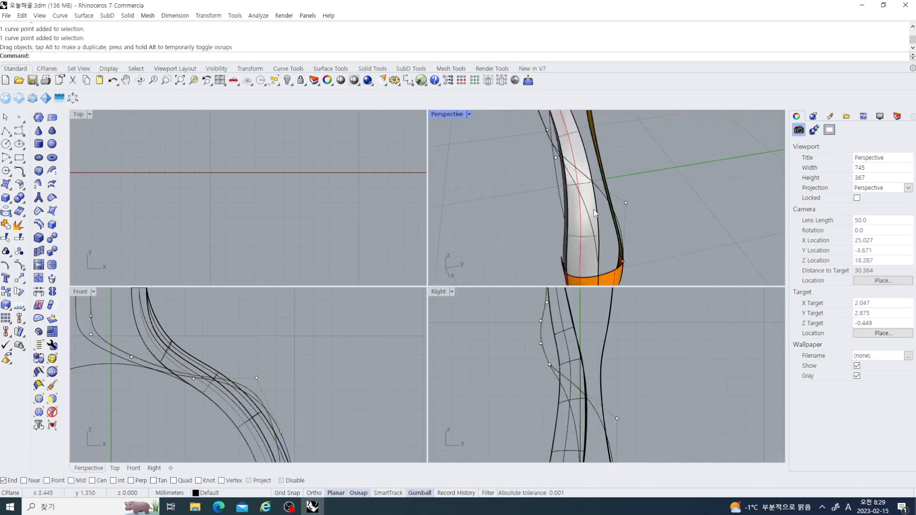
right_drag(568, 200, 593, 313)
scroll(560, 186, up, 4)
click(558, 177)
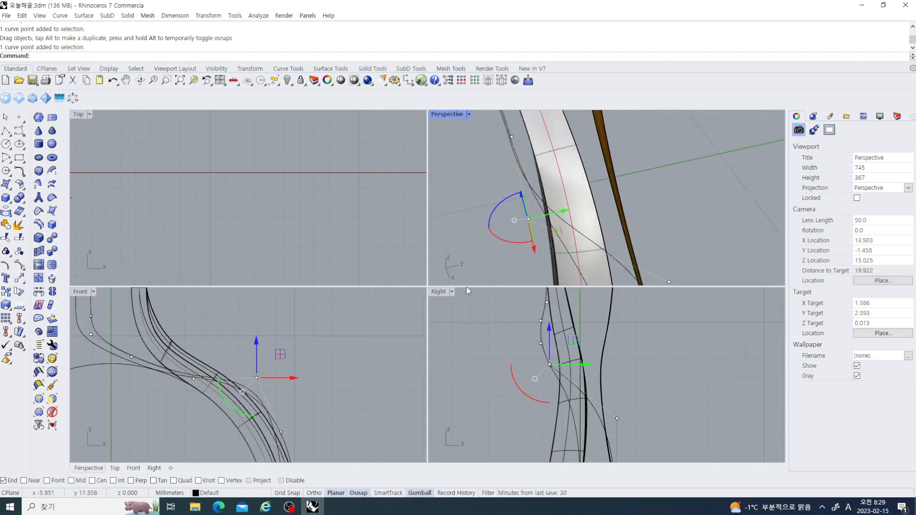
double_click(438, 292)
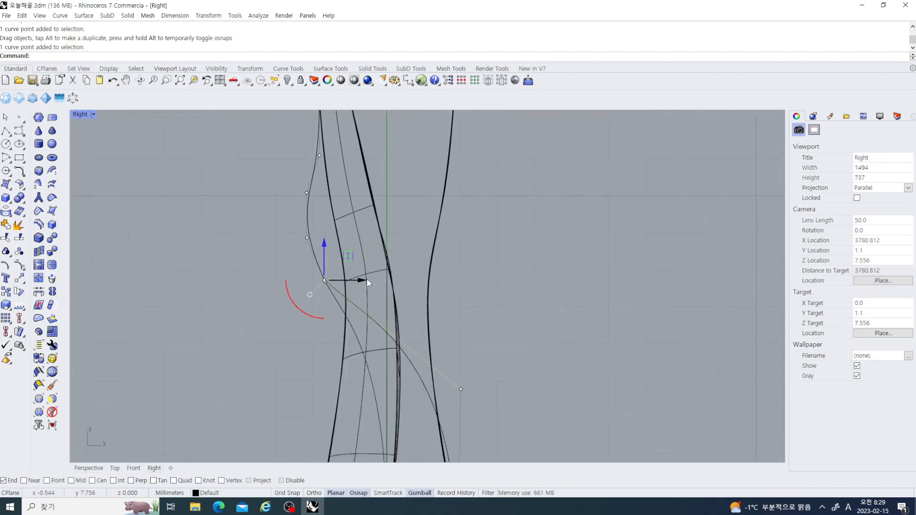
drag(367, 282, 432, 285)
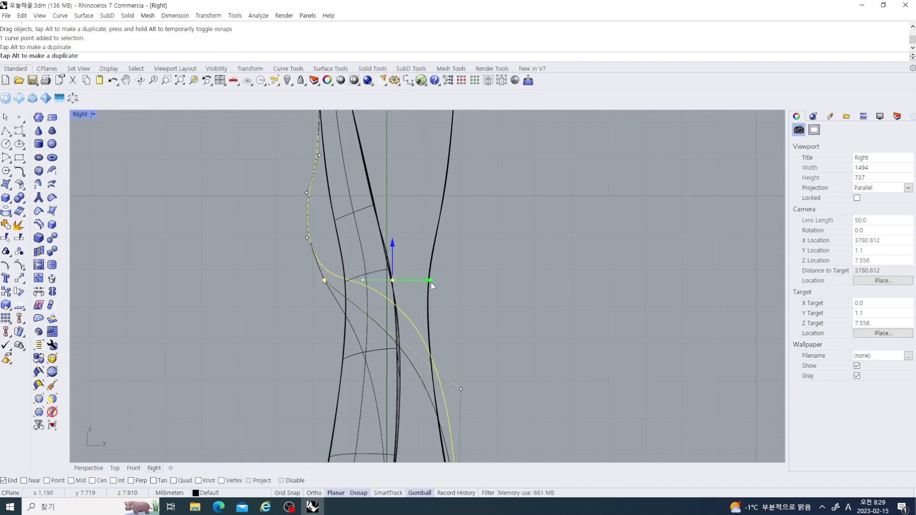
scroll(503, 257, down, 4)
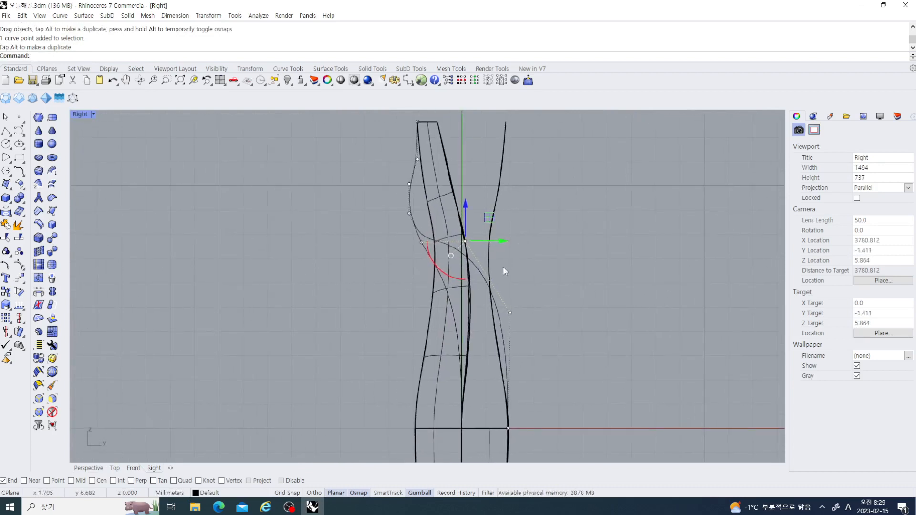
right_drag(502, 275, 504, 249)
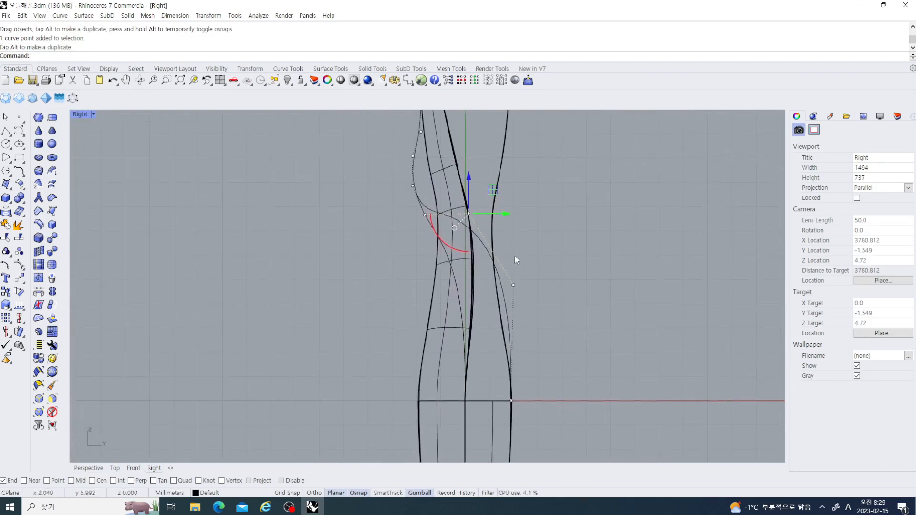
right_drag(514, 246, 503, 265)
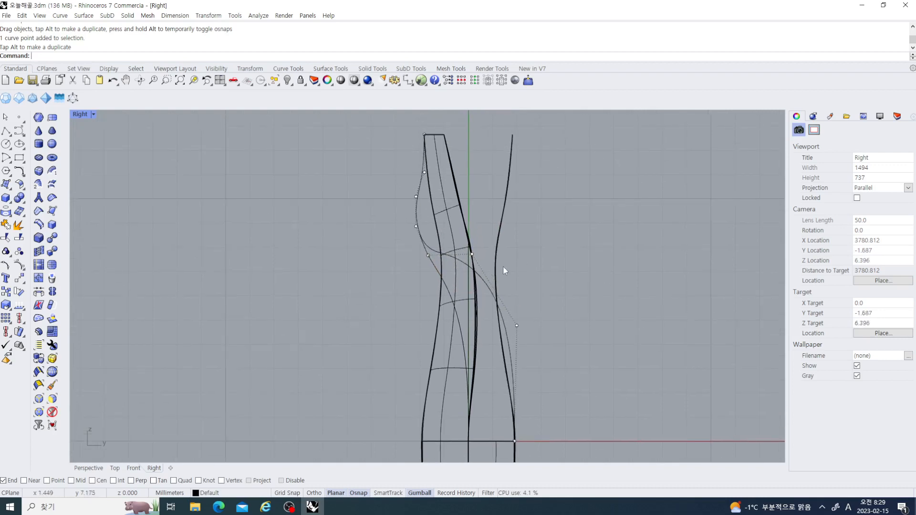
click(472, 254)
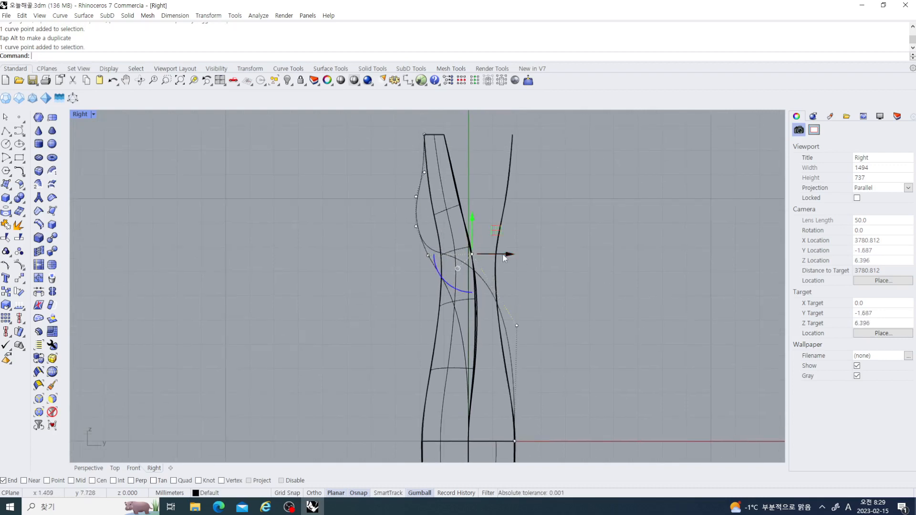
drag(507, 255, 511, 255)
Step: Shift the rail copy's next three control points upward along the curve in positive Y so they follow the first strand diagonally
drag(436, 234, 436, 234)
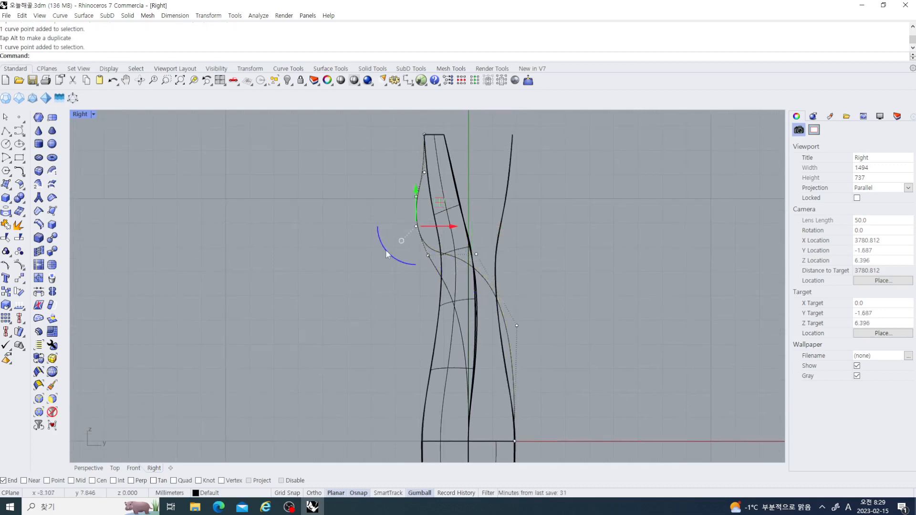
drag(381, 244, 514, 260)
right_drag(562, 282, 572, 323)
scroll(492, 301, up, 12)
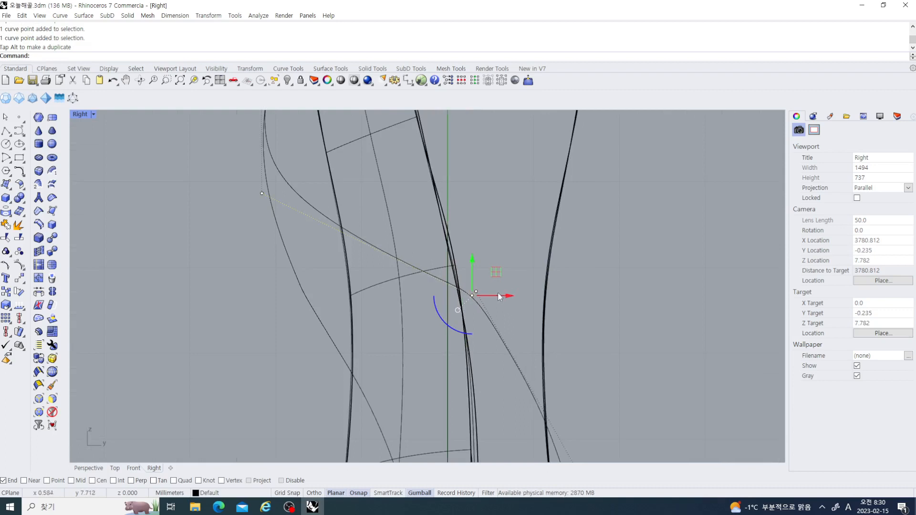
drag(506, 299, 514, 297)
scroll(577, 306, down, 4)
right_drag(577, 307, 576, 328)
drag(353, 240, 502, 255)
scroll(435, 281, down, 6)
right_drag(436, 281, 437, 309)
drag(359, 243, 463, 266)
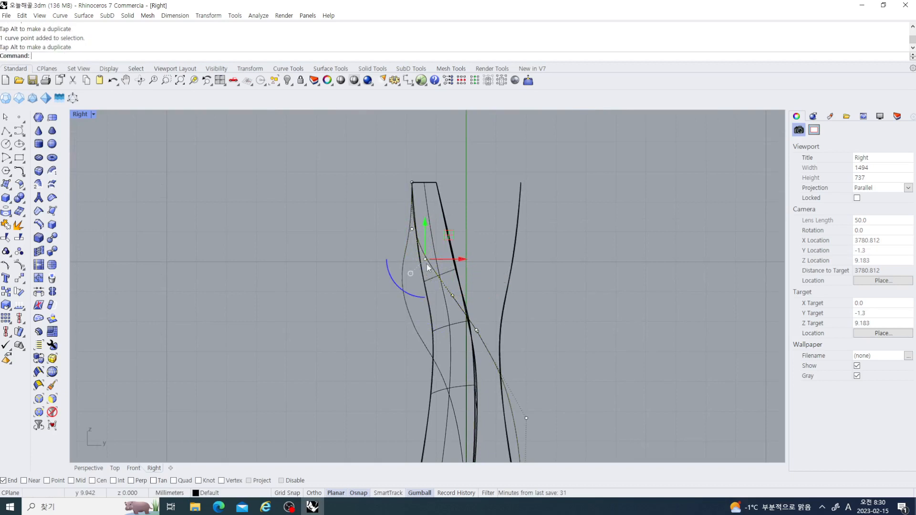
Step: Pull the third and fourth control points from the rail copy's upper end back outward in negative Y in the Right view
double_click(80, 115)
right_drag(616, 190, 595, 220)
scroll(579, 221, up, 6)
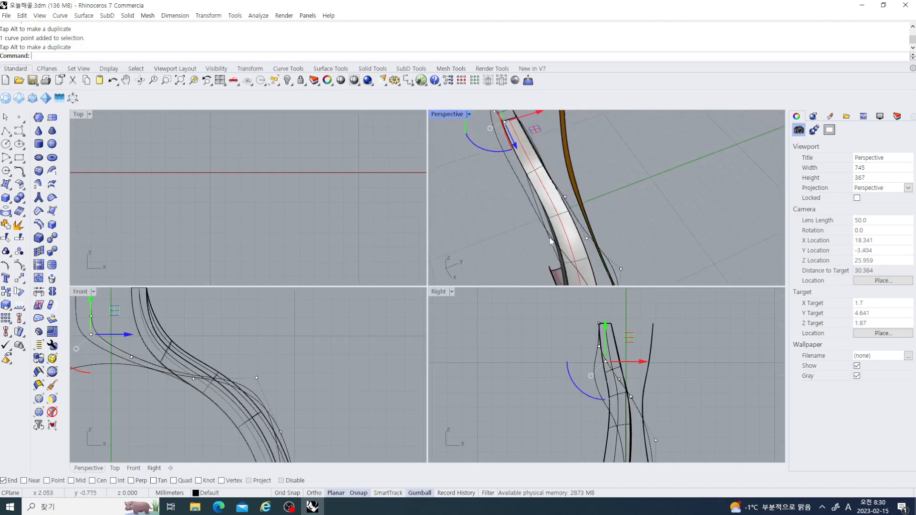
right_drag(551, 241, 580, 277)
scroll(591, 317, up, 4)
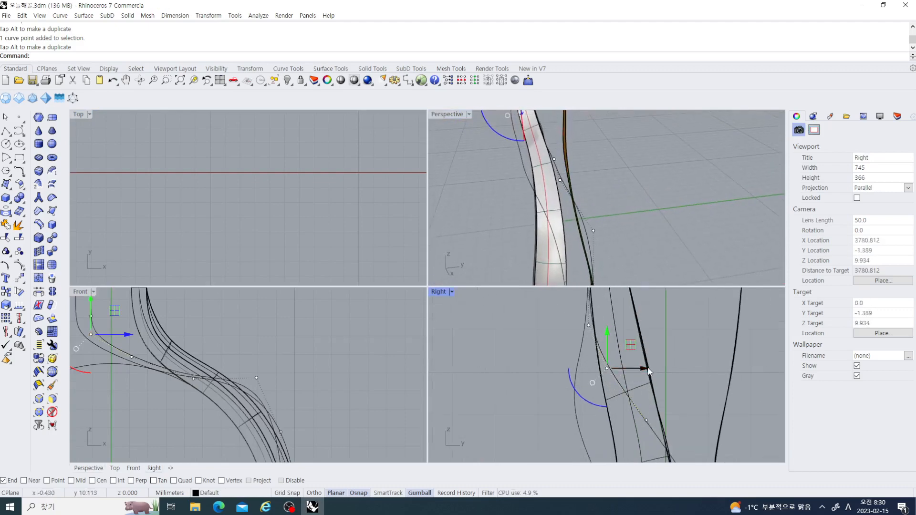
drag(649, 372, 620, 371)
right_drag(521, 416, 500, 344)
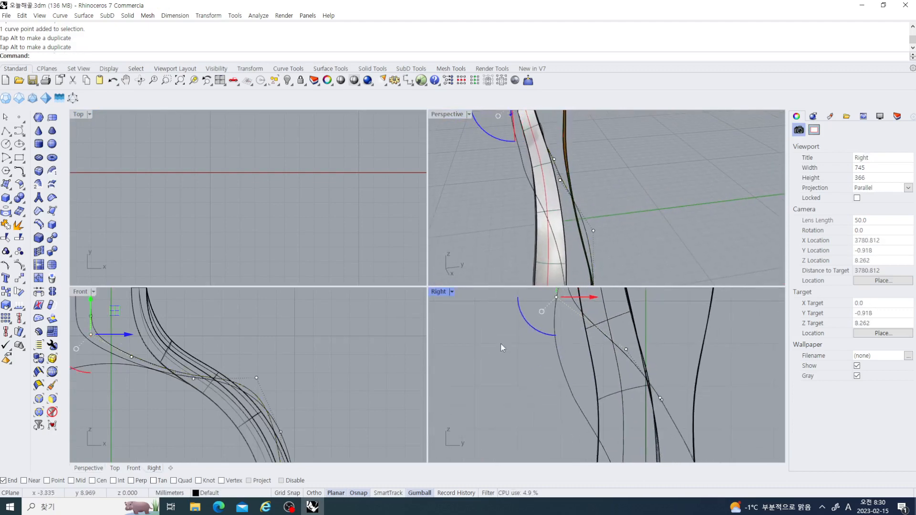
drag(624, 372, 580, 373)
right_drag(683, 365, 660, 323)
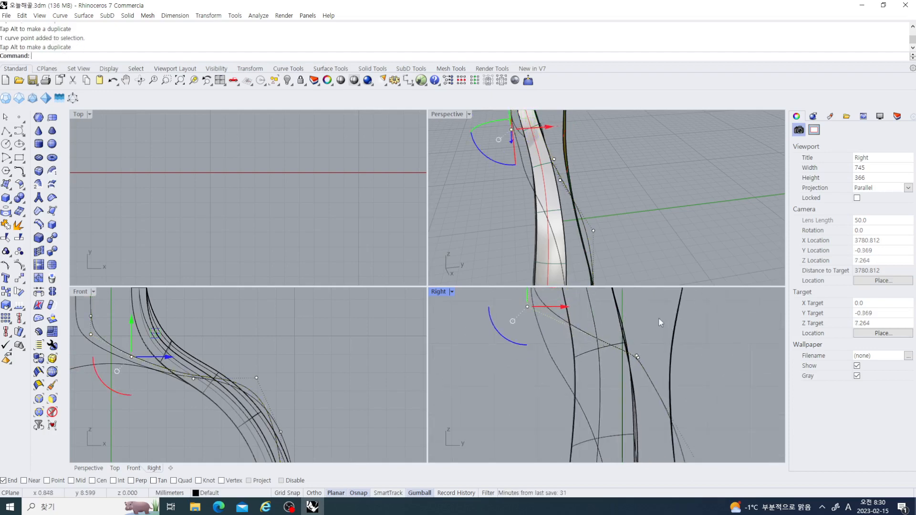
Step: Move the fifth control point from the rail copy's upper end back in negative Y toward the middle of the first strand
scroll(637, 363, up, 8)
right_drag(571, 197, 635, 228)
click(557, 194)
scroll(598, 219, down, 4)
drag(675, 351, 573, 373)
scroll(579, 372, down, 6)
right_drag(585, 369, 549, 342)
key(Escape)
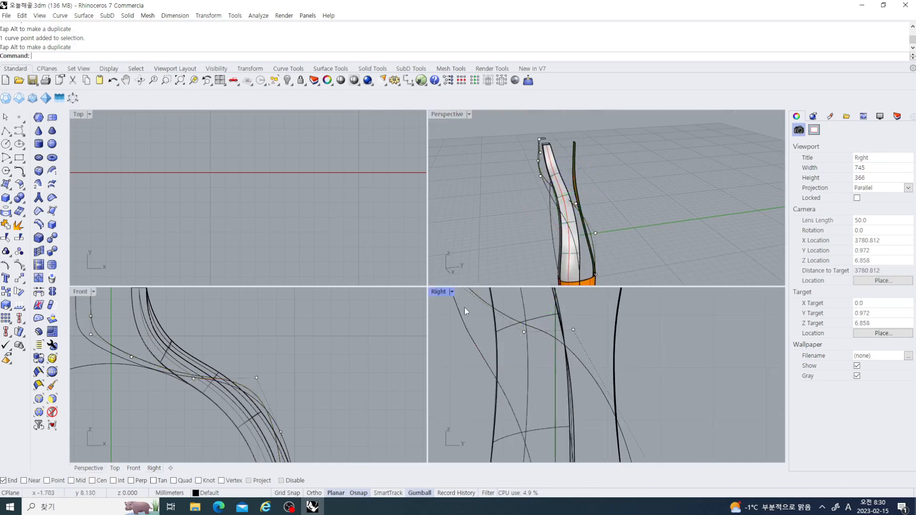
Step: Move the sixth control point from the rail copy's upper end back in negative Y into line with the fifth one
double_click(440, 292)
click(429, 223)
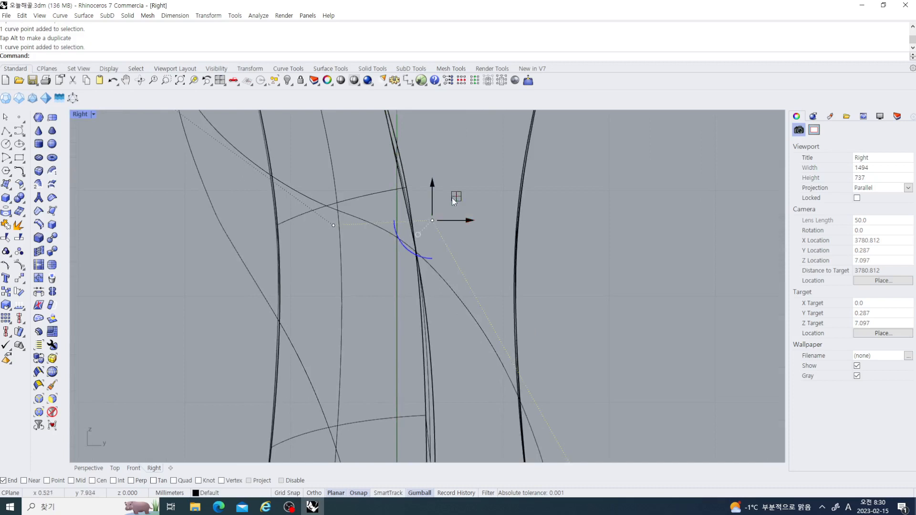
drag(463, 219, 372, 270)
scroll(451, 252, down, 5)
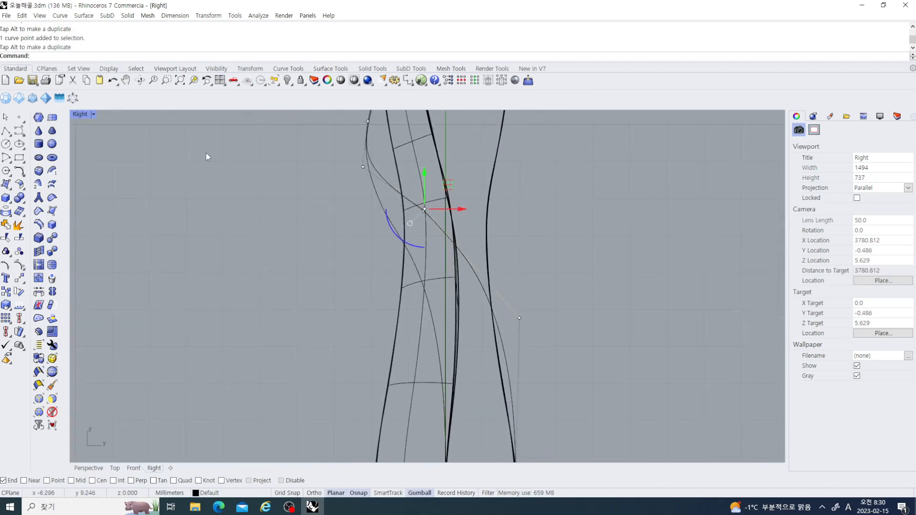
Step: In the Front view, raise the third and fourth control points from the rail copy's upper end to lift its bend above the original rail
double_click(78, 115)
right_drag(433, 167, 592, 174)
scroll(243, 342, down, 4)
right_drag(243, 342, 278, 385)
scroll(281, 376, up, 6)
scroll(285, 363, down, 4)
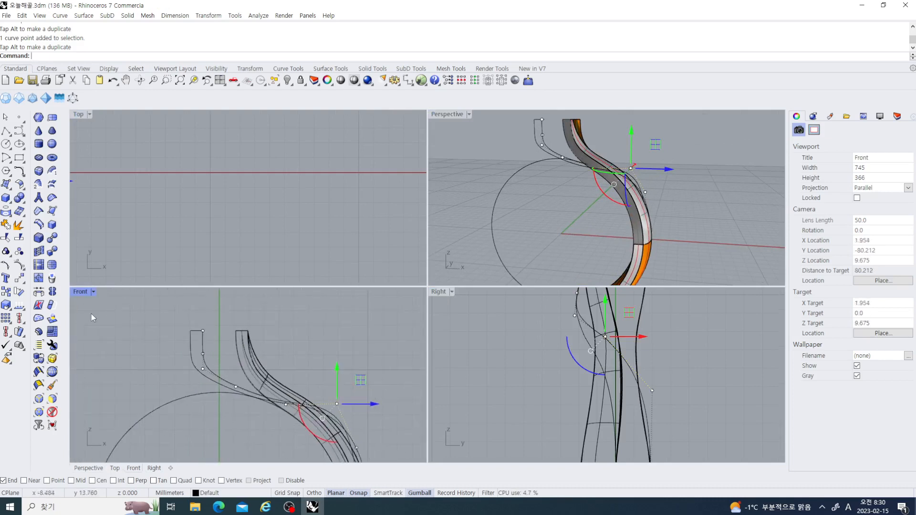
double_click(83, 293)
right_drag(274, 385, 229, 397)
scroll(295, 293, up, 4)
click(288, 286)
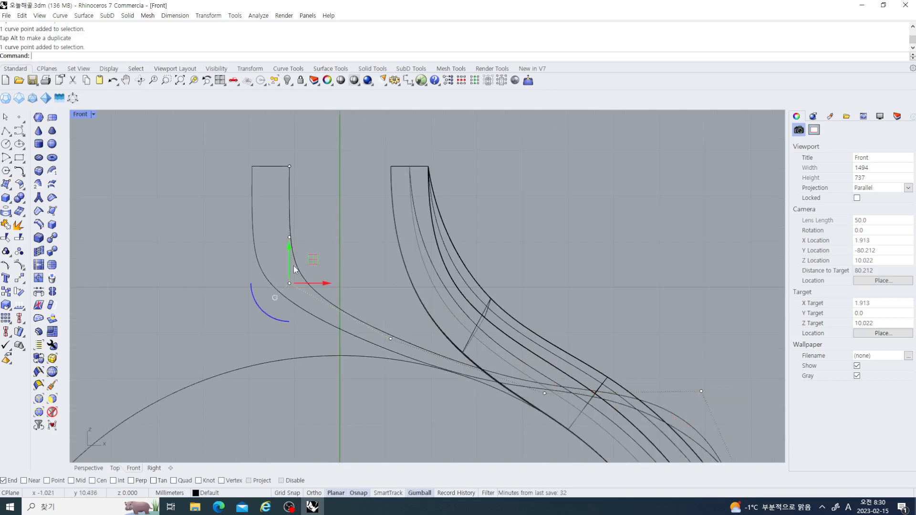
drag(293, 266, 296, 248)
click(391, 339)
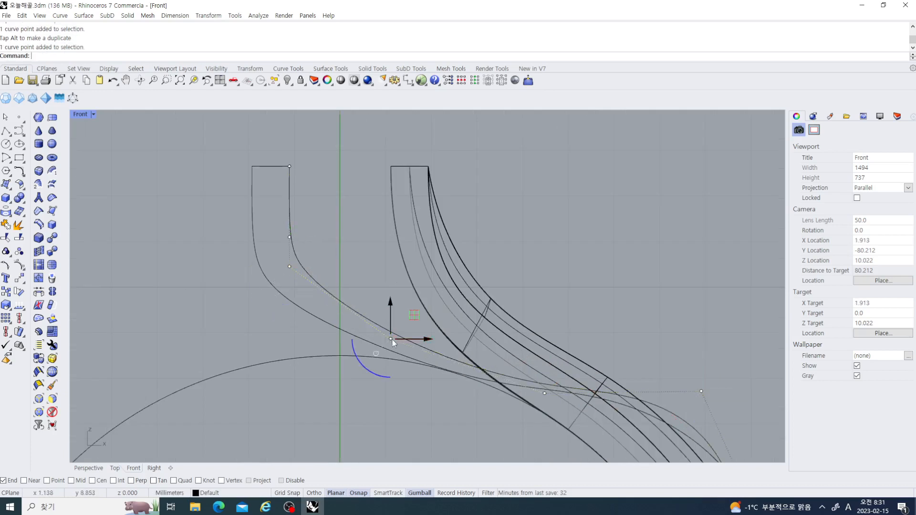
drag(391, 305, 391, 275)
Step: Raise the fifth control point from the rail copy's upper end to the first strand's outer edge in the Front view
right_drag(505, 377, 460, 357)
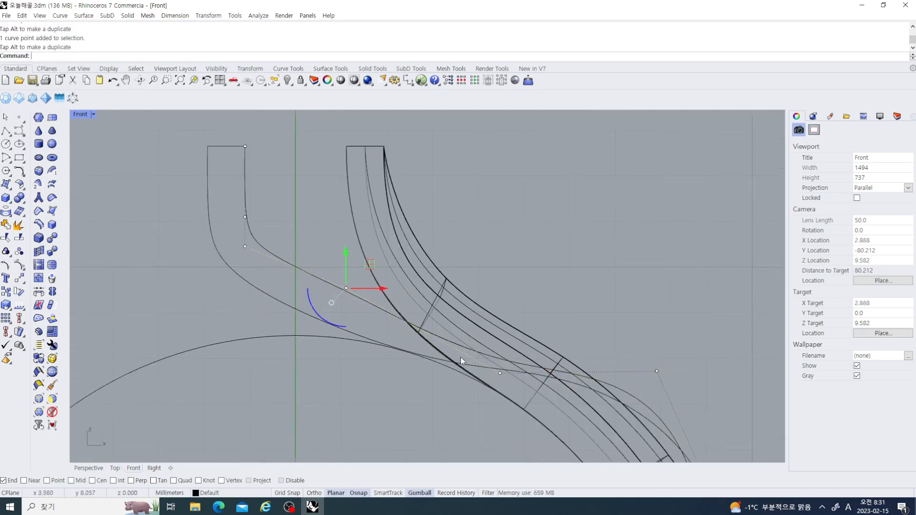
click(499, 373)
drag(501, 348, 516, 306)
scroll(486, 353, down, 4)
right_drag(485, 354, 434, 329)
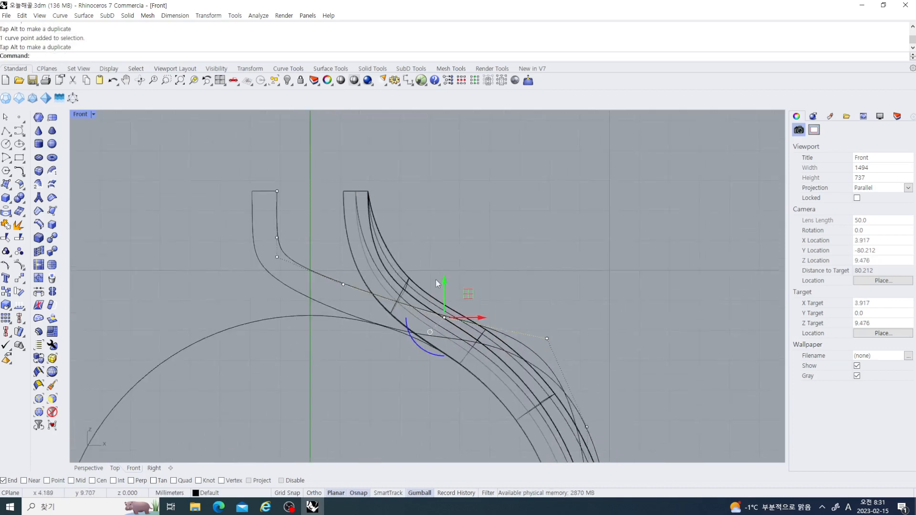
drag(448, 277, 451, 265)
click(574, 317)
scroll(548, 339, down, 4)
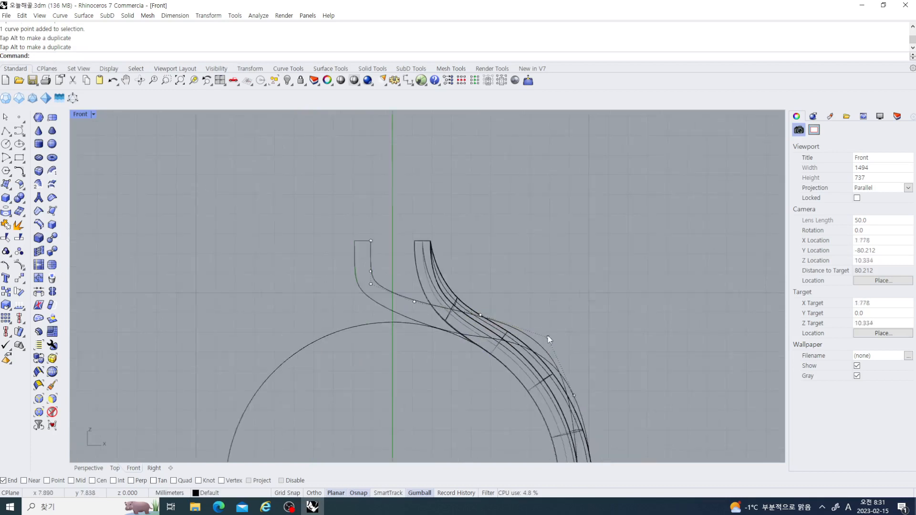
right_drag(585, 364, 532, 346)
scroll(532, 346, up, 2)
scroll(534, 346, up, 2)
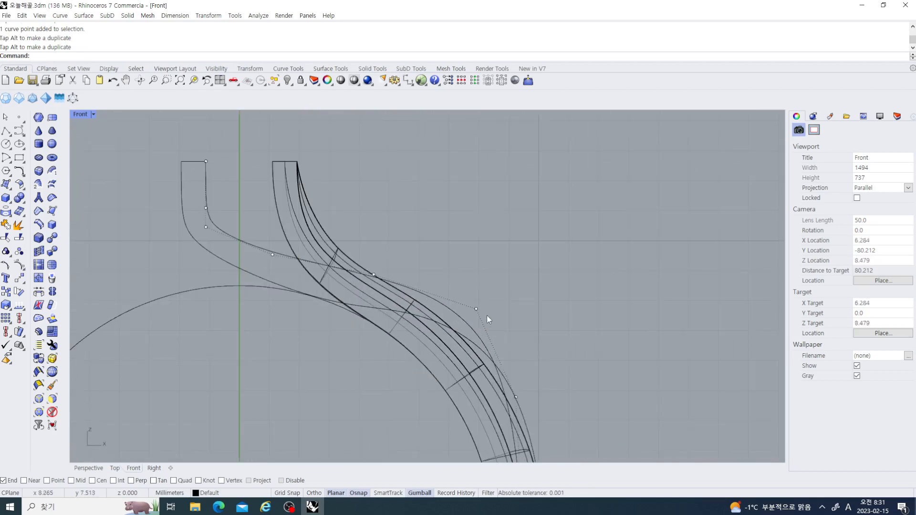
right_drag(554, 366, 507, 293)
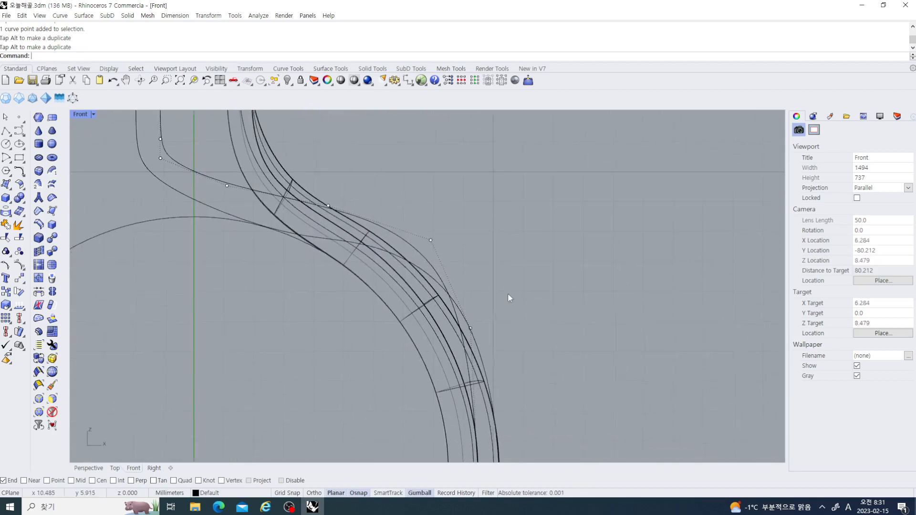
Step: Enable history recording and sweep a surface along the two crossing band curves, with cross sections at both ends kept unchanged
scroll(443, 333, down, 3)
scroll(462, 372, up, 2)
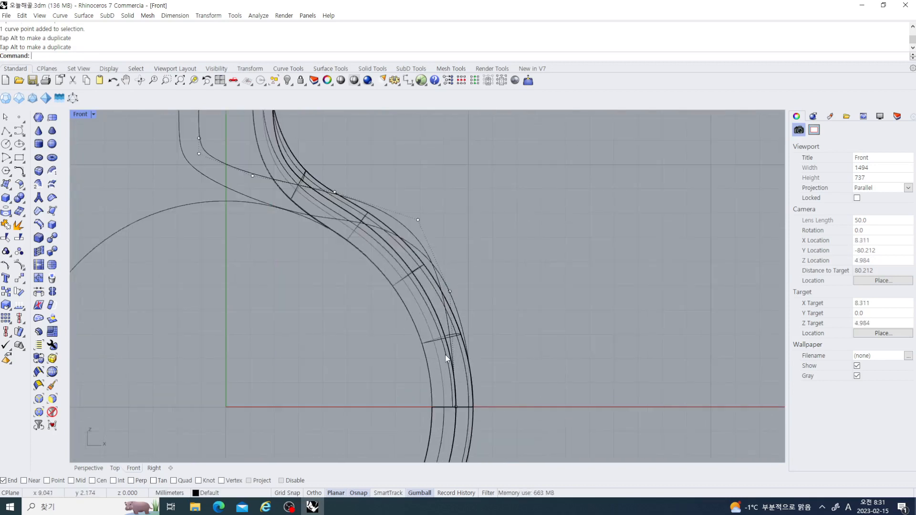
double_click(80, 115)
right_drag(688, 256, 613, 236)
scroll(589, 239, down, 4)
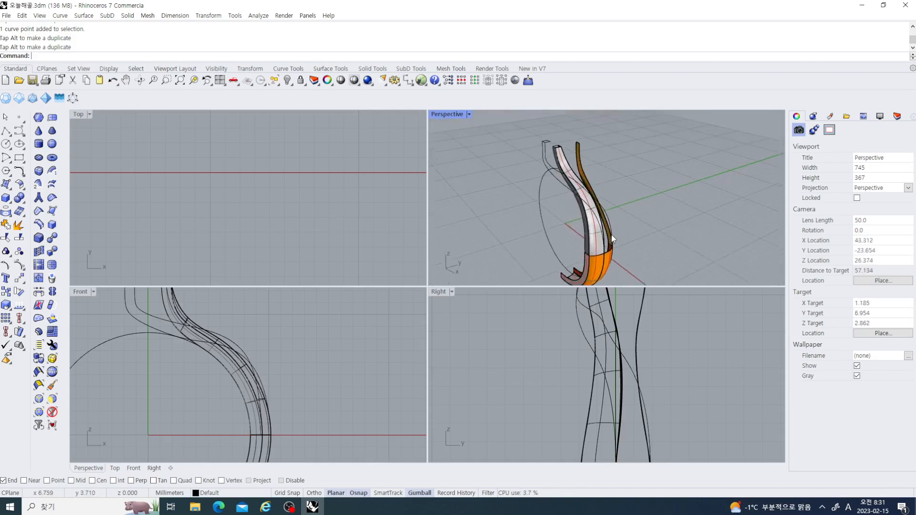
click(9, 190)
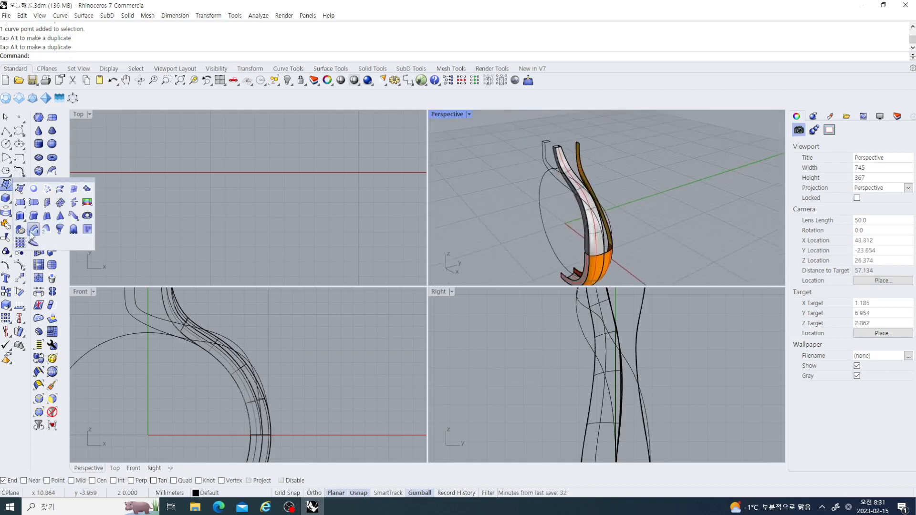
click(46, 230)
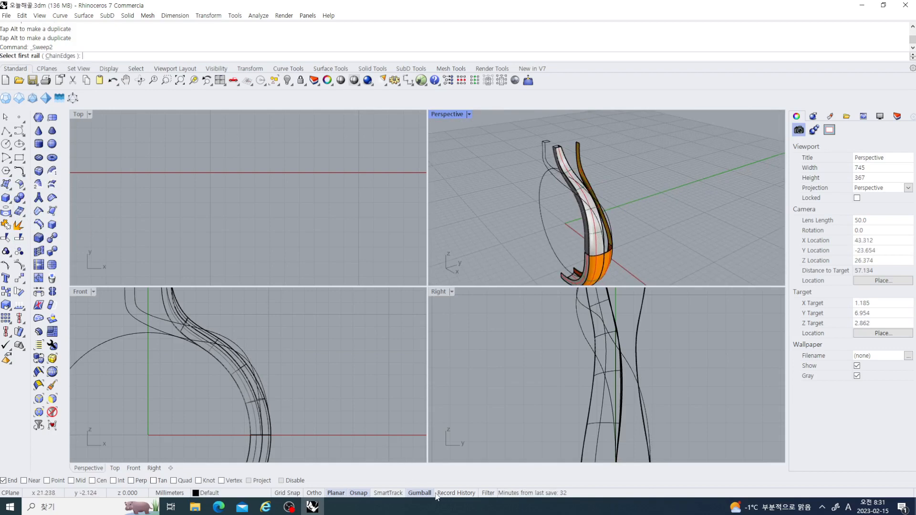
scroll(598, 262, up, 4)
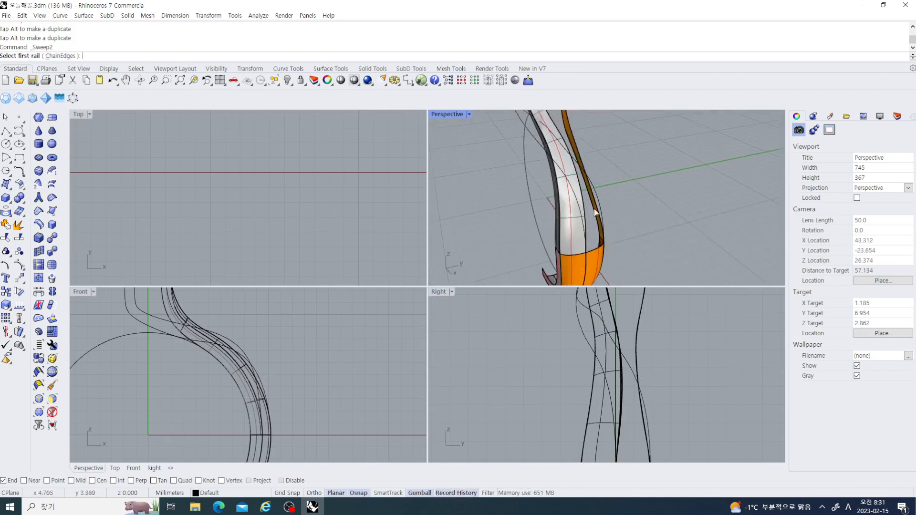
click(576, 198)
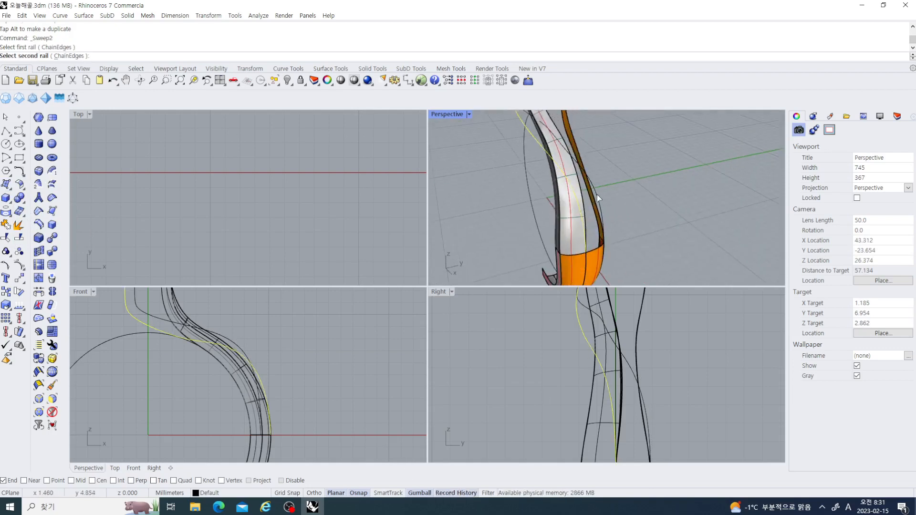
click(597, 193)
scroll(598, 247, up, 2)
click(598, 245)
scroll(597, 245, down, 6)
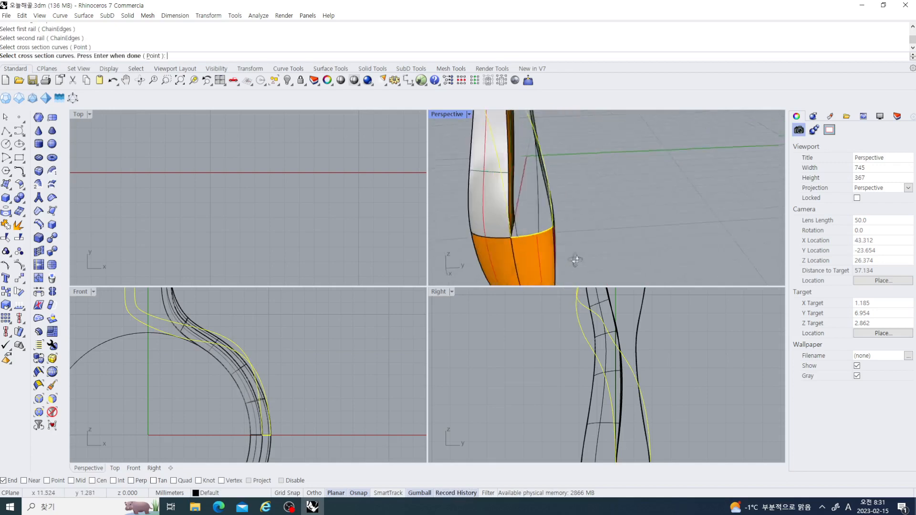
scroll(555, 210, up, 3)
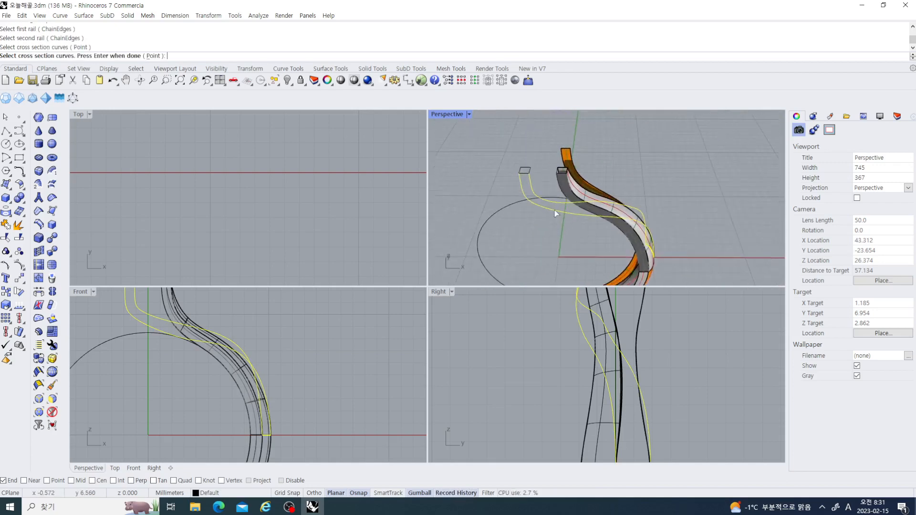
key(Return)
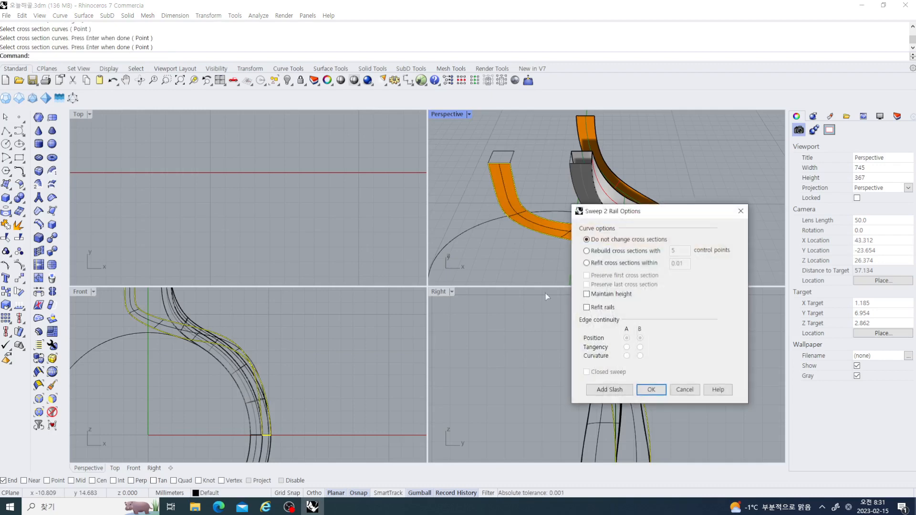
click(651, 390)
Step: Turn on the control points of the new surface's lower rail curve
right_drag(596, 228, 521, 218)
scroll(510, 212, up, 9)
scroll(587, 240, down, 5)
scroll(553, 242, up, 4)
click(525, 231)
click(557, 256)
scroll(549, 240, down, 8)
right_drag(621, 416, 592, 344)
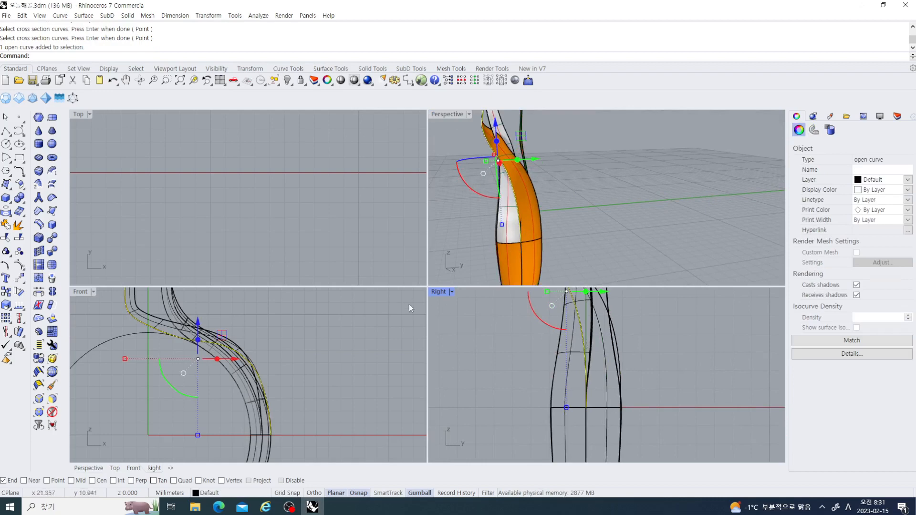
click(20, 265)
right_drag(478, 193, 586, 213)
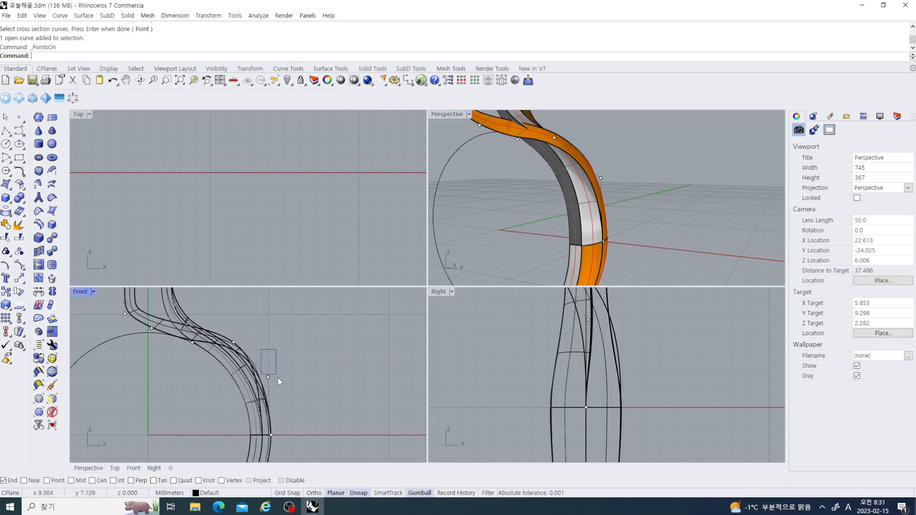
Step: Try moving the control point just above the lower rail's bottom end slightly outward in the front view
drag(277, 378, 282, 388)
scroll(282, 389, up, 6)
right_drag(282, 388, 309, 351)
drag(315, 340, 320, 340)
right_drag(597, 172, 578, 209)
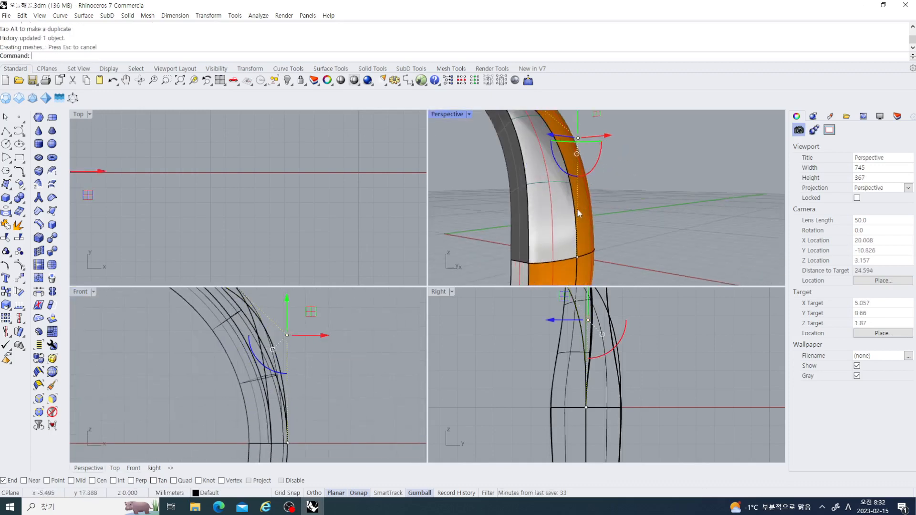
scroll(347, 371, down, 4)
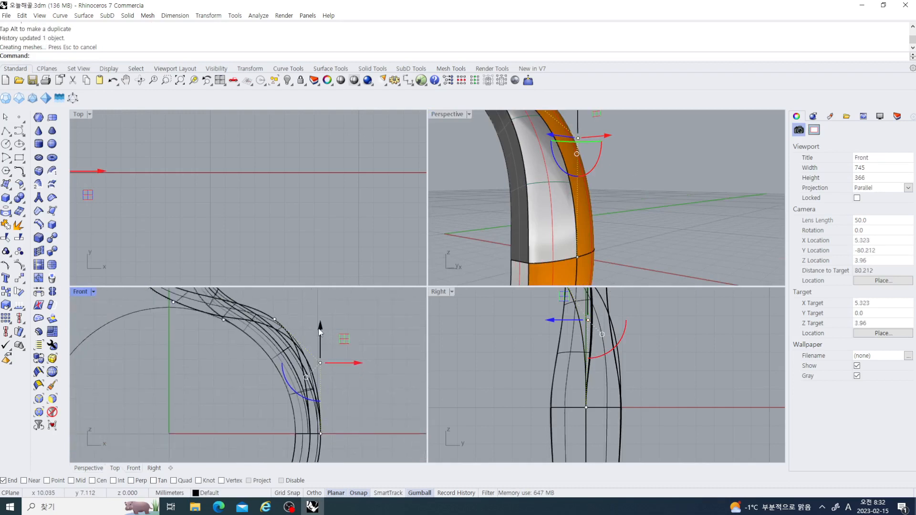
Step: Try moving the same control point down and slightly outward, and undo the moves
drag(321, 332, 364, 378)
right_drag(615, 210, 595, 213)
scroll(642, 188, down, 2)
scroll(619, 203, up, 7)
scroll(619, 203, down, 9)
scroll(582, 207, up, 3)
scroll(596, 213, down, 3)
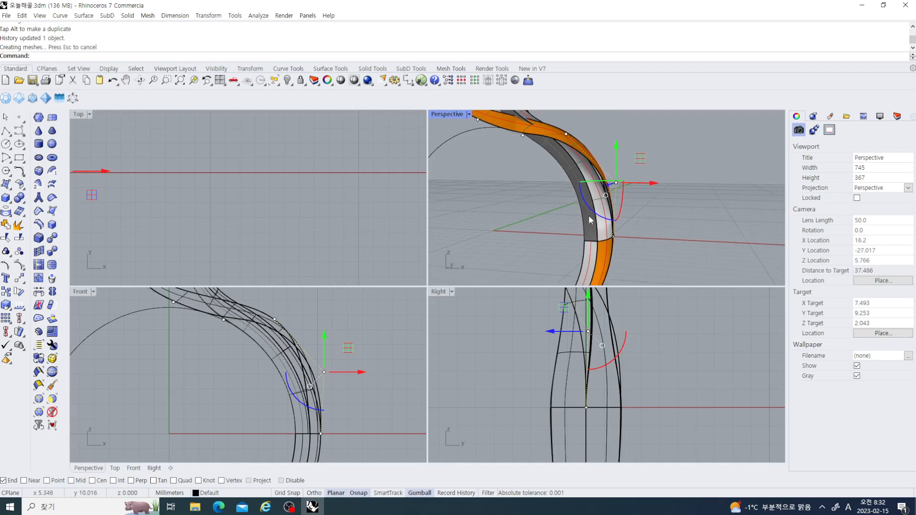
key(ctrl+z)
key(ctrl+z)
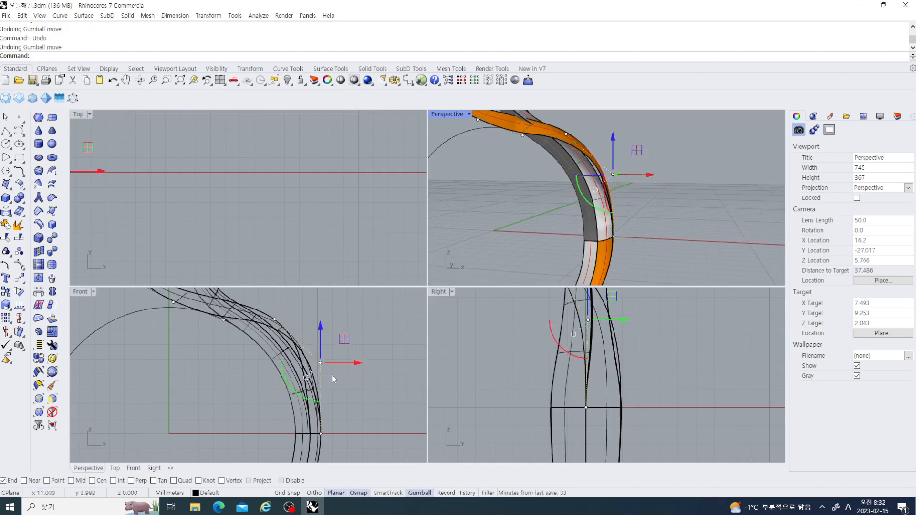
Step: Use Set Points with world alignment to match the selected control point's X position to the lower rail's bottom endpoint
scroll(331, 381, up, 2)
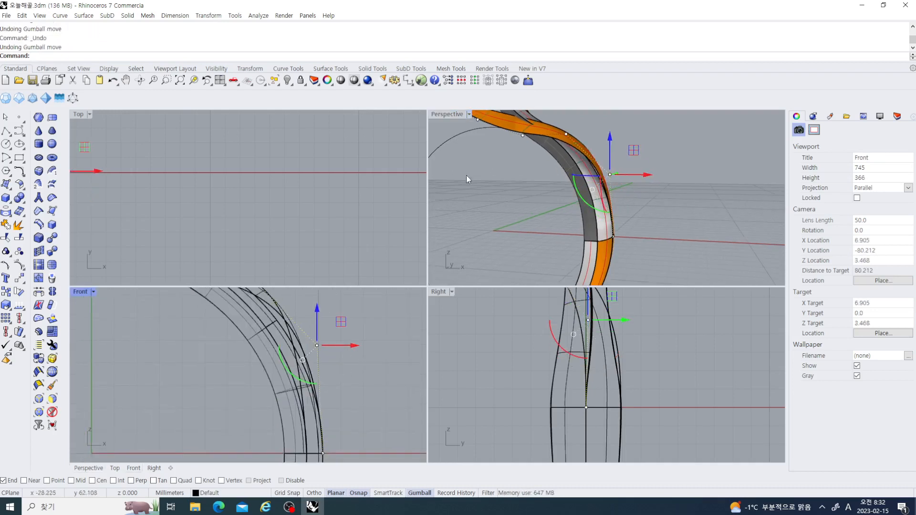
scroll(238, 363, down, 3)
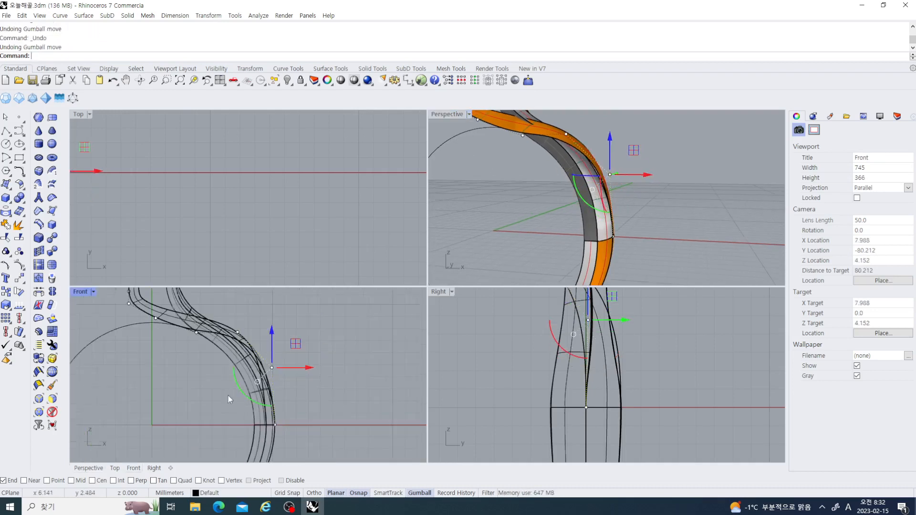
click(452, 82)
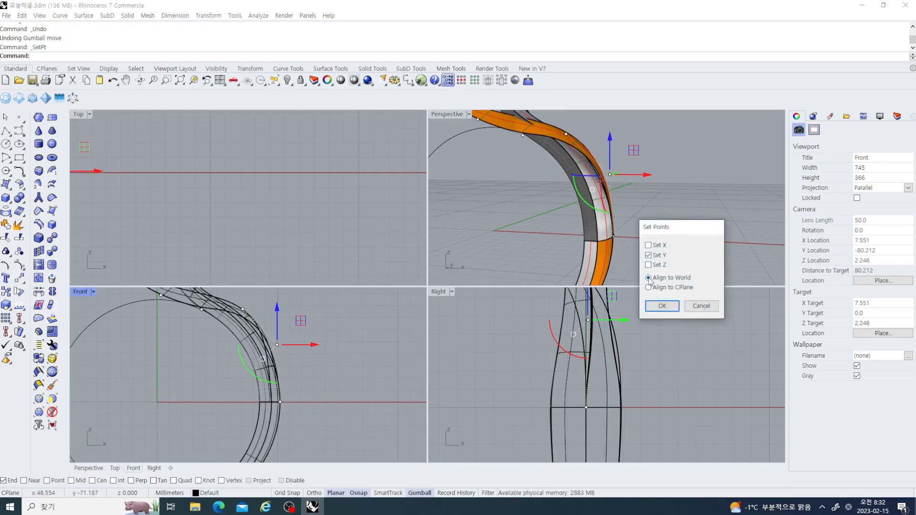
click(664, 306)
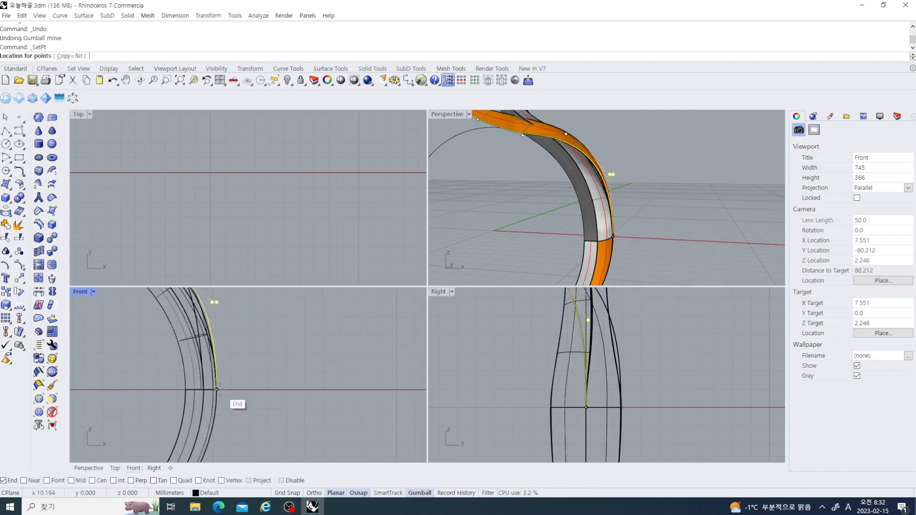
click(217, 390)
scroll(286, 353, down, 5)
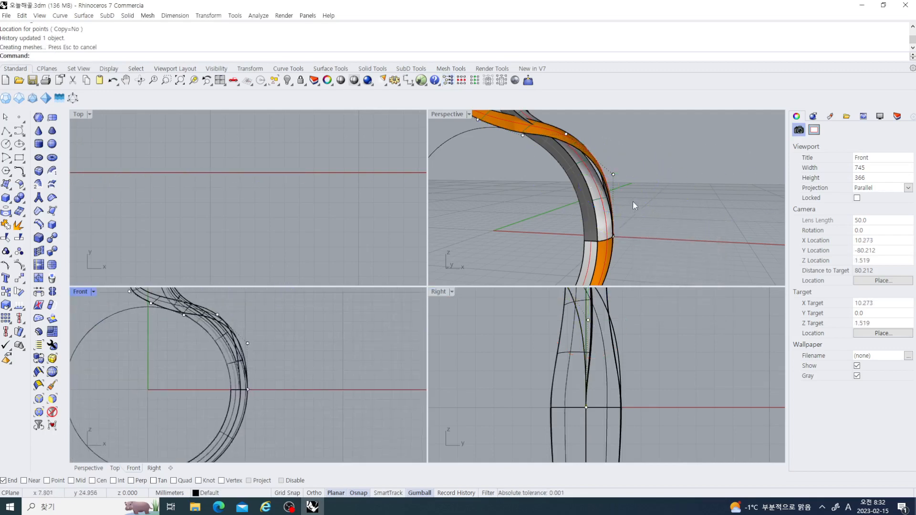
Step: Lower the two control points around the upper bend of the lower rail slightly in the front view
right_drag(634, 204, 580, 203)
scroll(236, 373, up, 6)
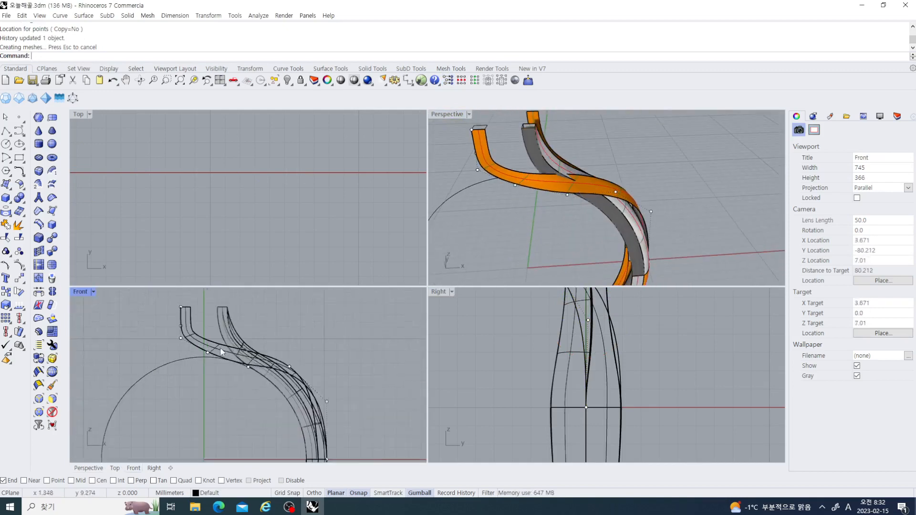
click(186, 348)
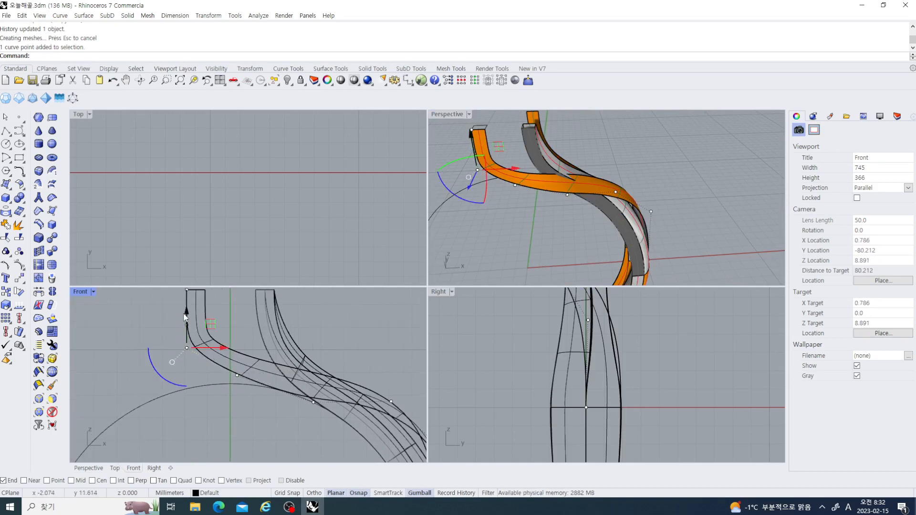
drag(188, 311, 186, 330)
scroll(227, 377, up, 4)
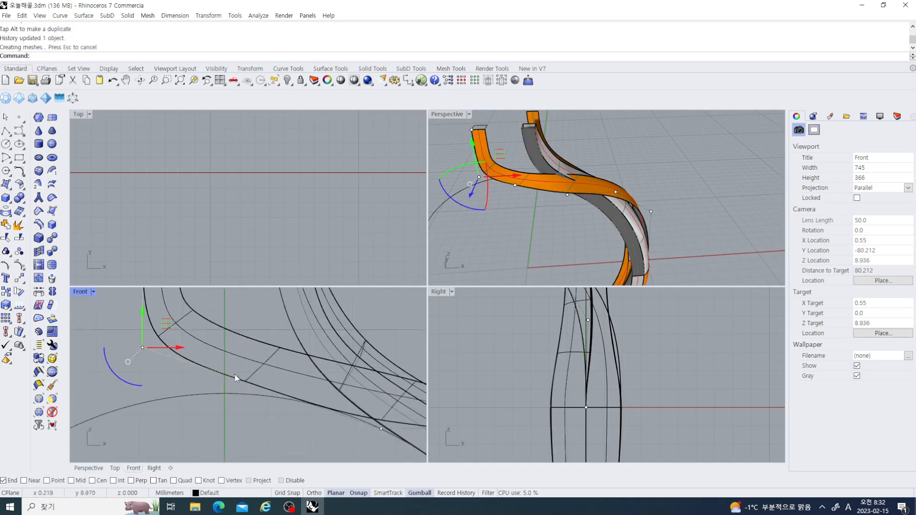
click(237, 378)
drag(237, 349, 237, 357)
scroll(262, 387, up, 2)
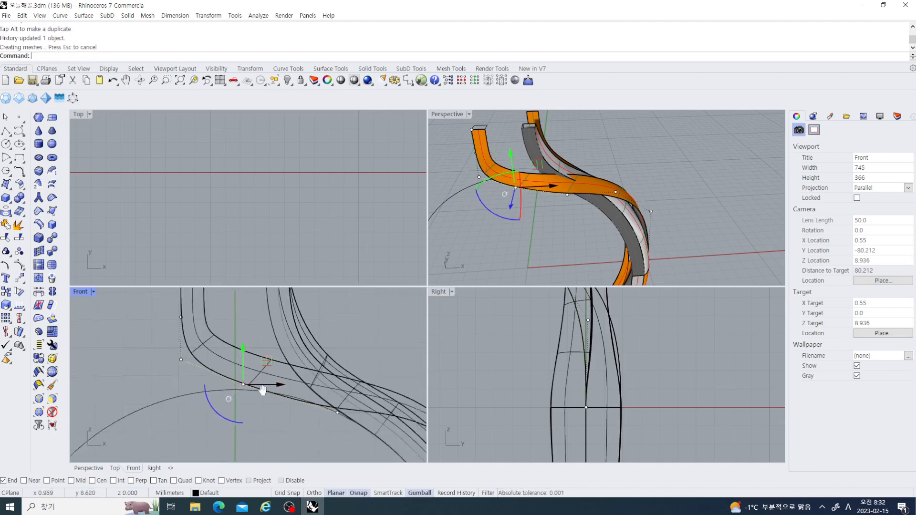
Step: Raise the next control point along the lower rail slightly and hide the curve's control points
right_drag(382, 451, 280, 401)
click(296, 382)
mouse_move(296, 351)
mouse_down()
mouse_move(276, 364)
mouse_move(295, 340)
mouse_up()
scroll(286, 355, down, 4)
right_drag(275, 358, 268, 389)
click(258, 402)
scroll(259, 404, down, 4)
scroll(265, 377, down, 5)
mouse_move(563, 226)
right_down()
mouse_move(509, 238)
mouse_move(566, 236)
right_up()
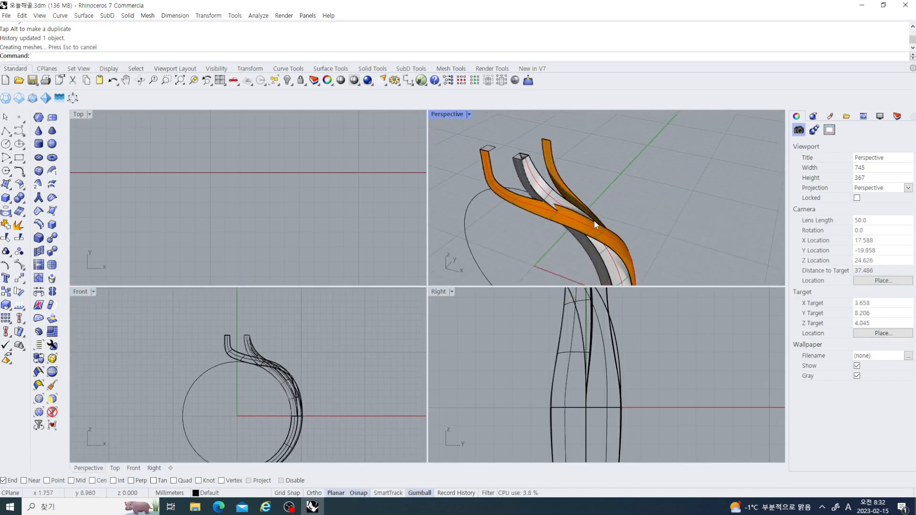
Step: Turn on the control points of the swept surface's upper rail curve
click(584, 219)
click(531, 238)
right_drag(654, 245, 526, 182)
click(549, 260)
click(611, 247)
click(527, 176)
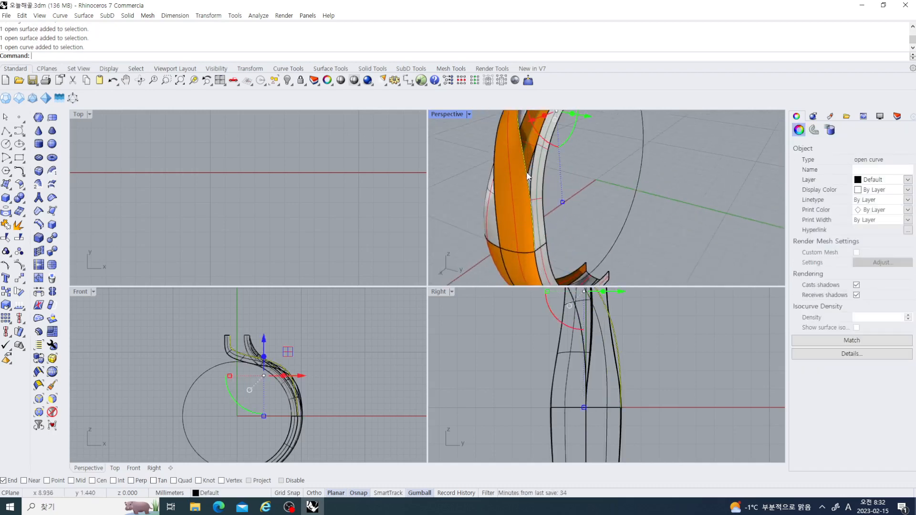
click(19, 266)
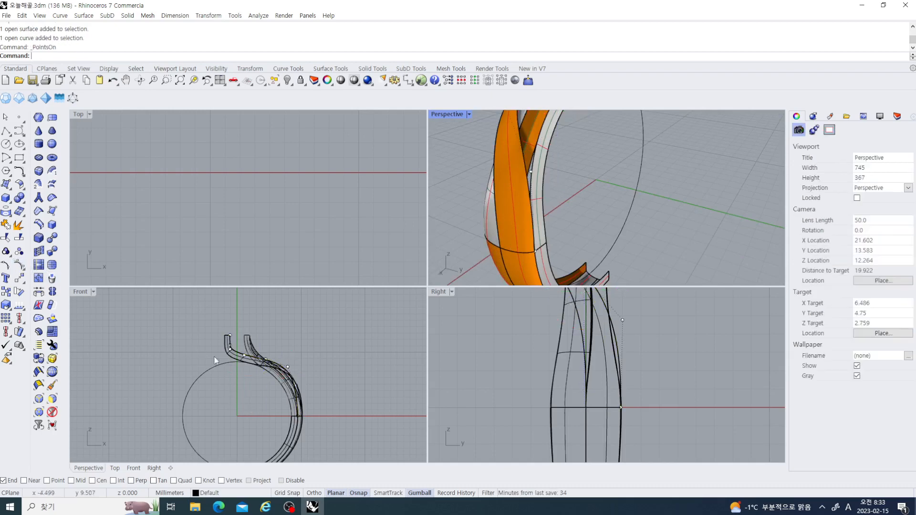
Step: Move the upper rail's control point just past the upper bend in the negative X direction in the front view
scroll(239, 384, up, 3)
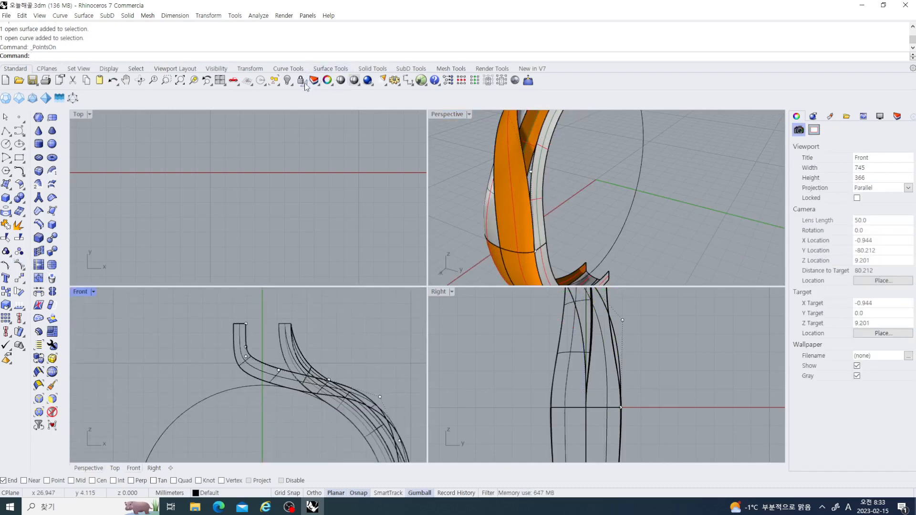
scroll(525, 207, down, 3)
scroll(527, 209, up, 4)
right_drag(549, 220, 620, 245)
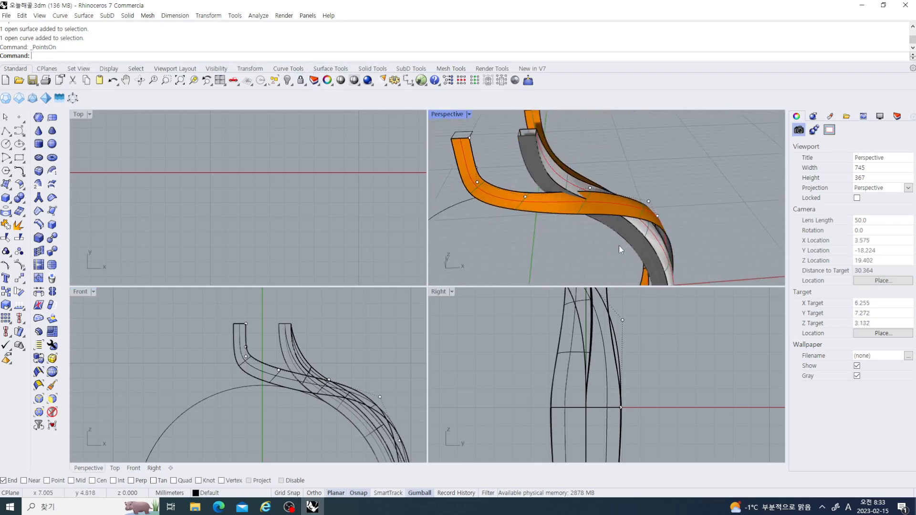
scroll(304, 336, up, 6)
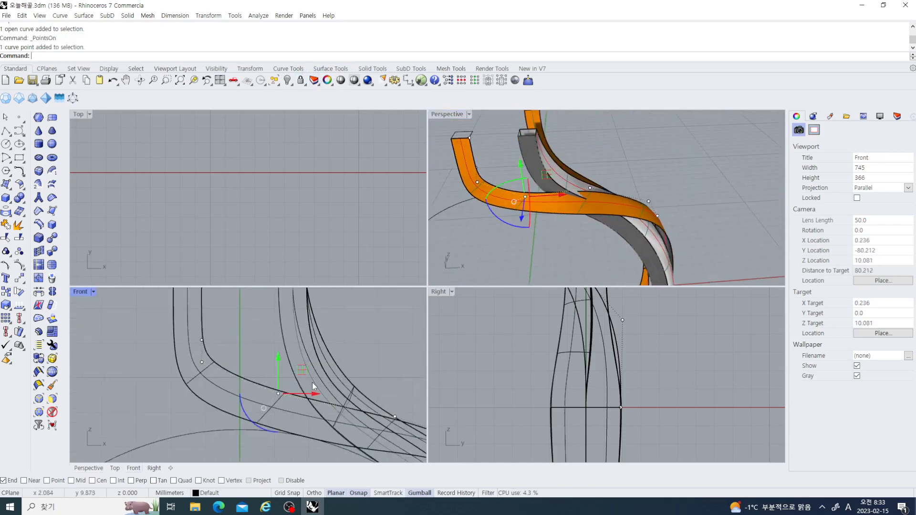
drag(312, 394, 255, 357)
scroll(276, 382, down, 5)
right_drag(277, 382, 233, 351)
scroll(309, 365, up, 7)
Step: Move the next control point along the upper rail in the negative Y direction in the right view
drag(292, 334, 324, 383)
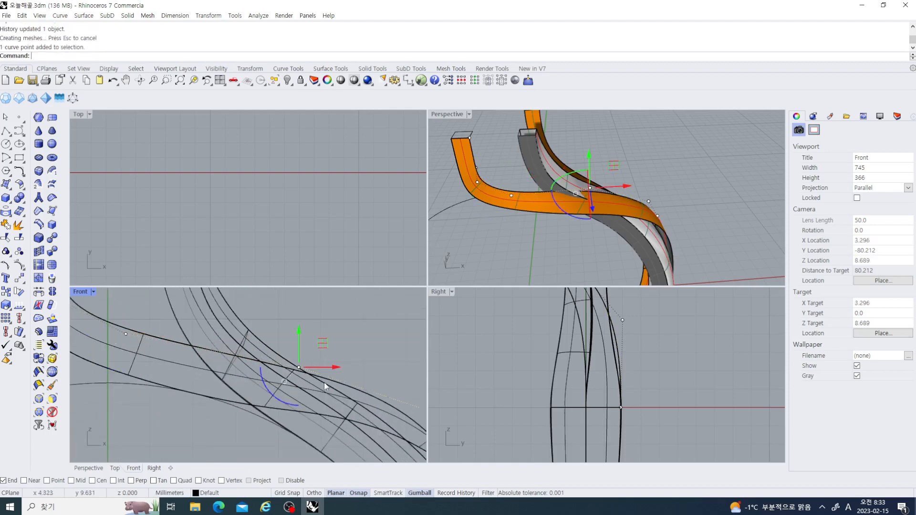
right_drag(324, 386, 300, 393)
right_drag(548, 219, 586, 233)
right_drag(599, 360, 592, 436)
scroll(591, 435, down, 5)
scroll(561, 371, up, 3)
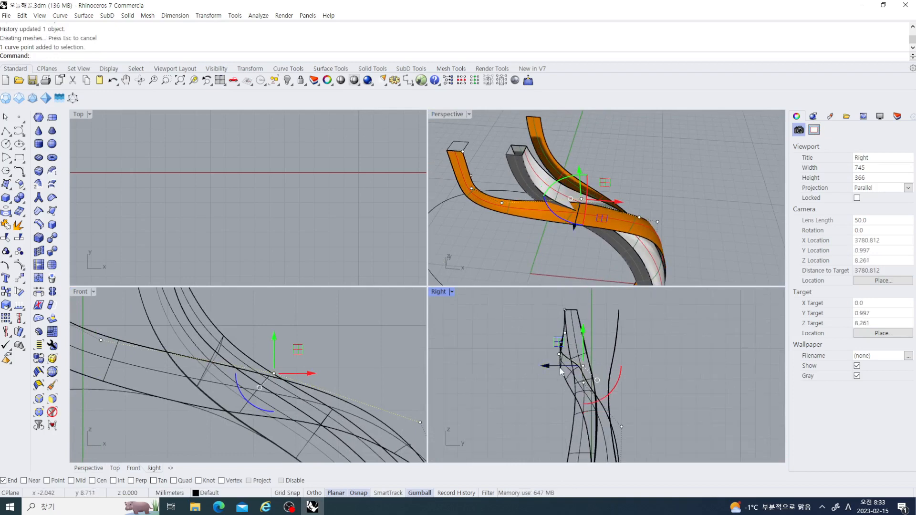
drag(548, 369, 533, 380)
right_drag(607, 240, 546, 233)
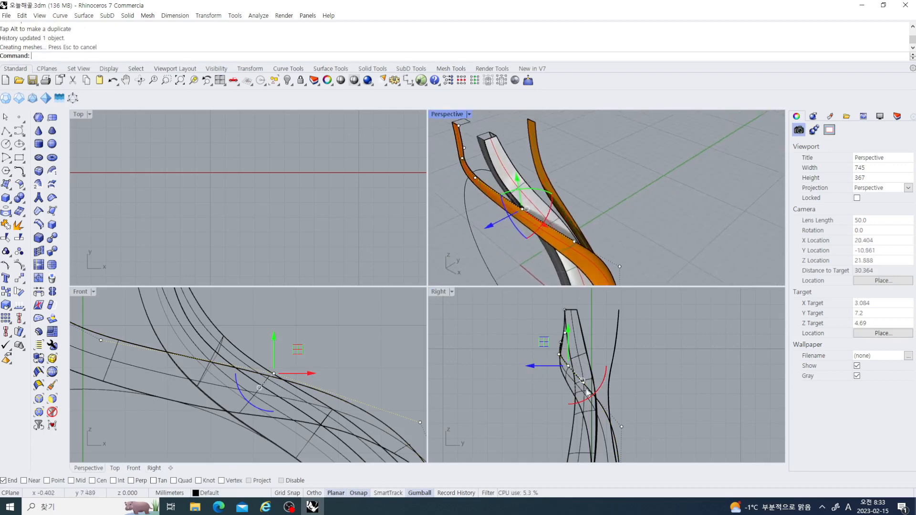
Step: Turn on the control points of the swept surface's lower rail curve, picking it in the right view
scroll(584, 387, up, 8)
click(554, 397)
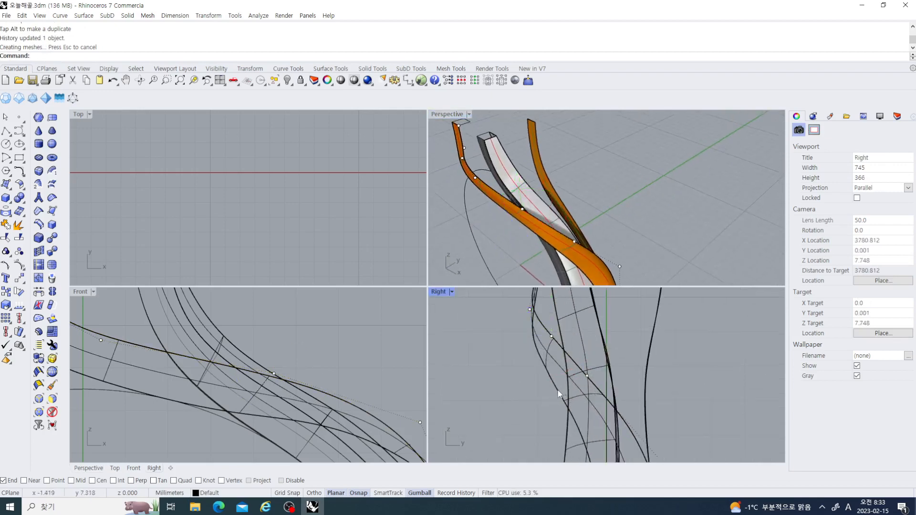
click(558, 390)
click(583, 416)
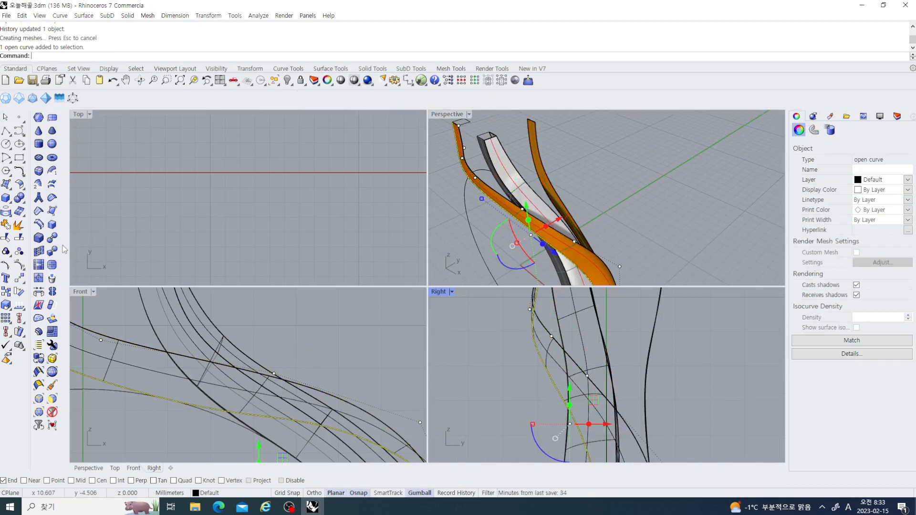
click(19, 265)
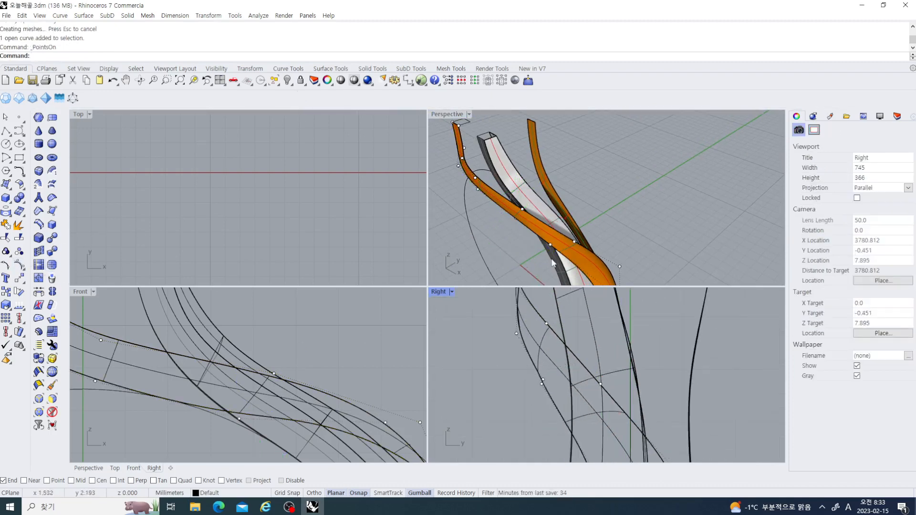
Step: Move the lower rail's control point at the crossing in the negative Y direction in the right view
right_drag(554, 263, 531, 246)
scroll(500, 207, up, 3)
drag(450, 182, 506, 239)
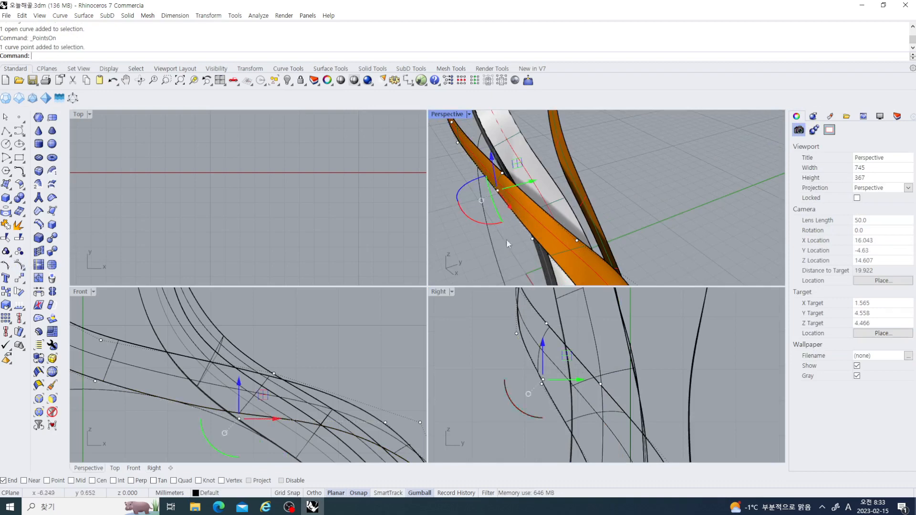
drag(578, 380, 569, 383)
scroll(578, 382, down, 4)
right_drag(579, 387, 560, 359)
right_drag(552, 254, 564, 269)
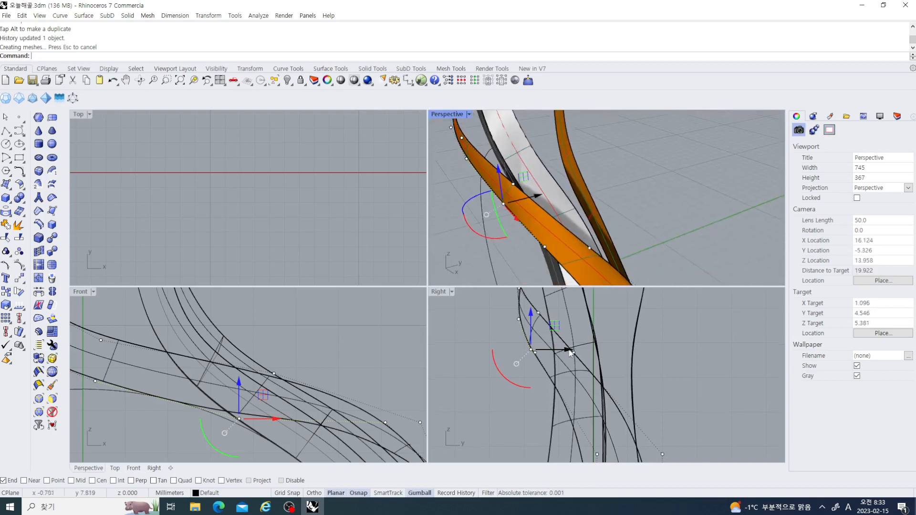
drag(571, 352, 561, 356)
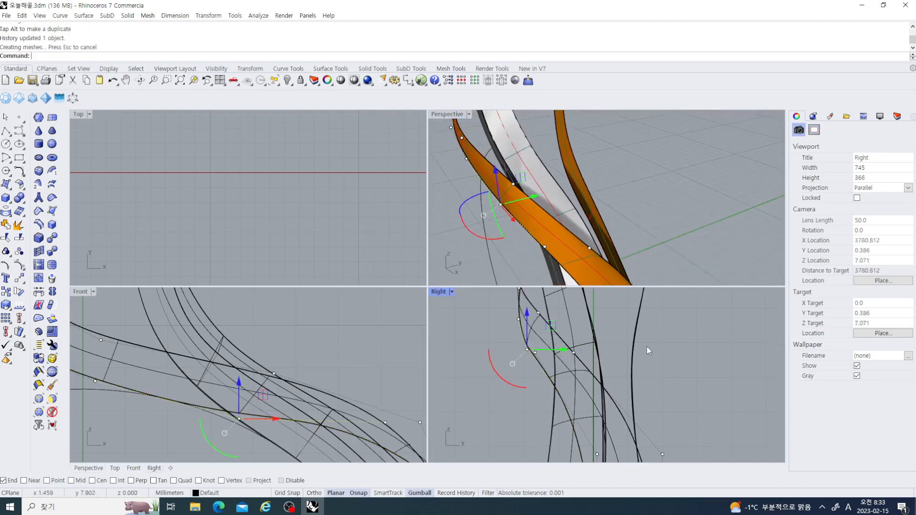
Step: Raise both rails' second control points, just below their top ends, in the front view
right_drag(563, 224, 553, 204)
scroll(496, 198, up, 6)
scroll(560, 197, down, 4)
right_drag(214, 305, 272, 352)
scroll(274, 415, down, 10)
scroll(213, 393, up, 6)
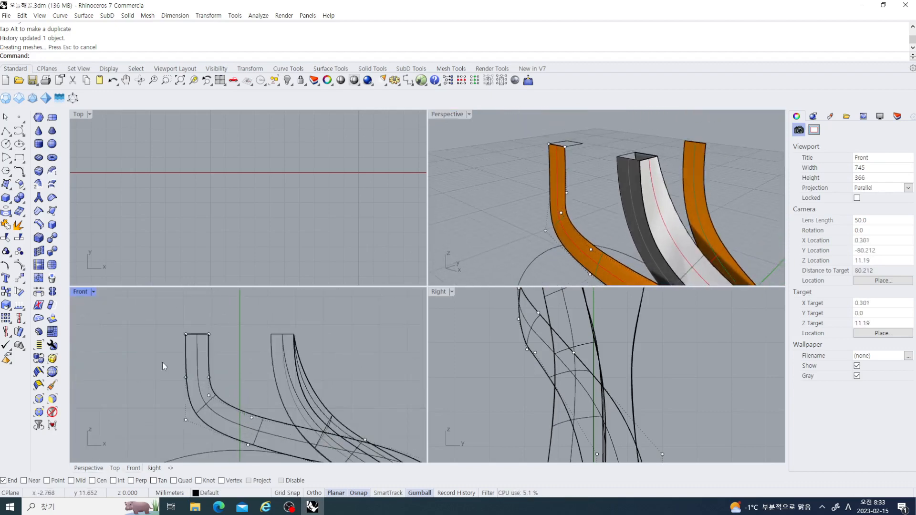
drag(162, 364, 211, 380)
scroll(211, 379, up, 4)
drag(183, 346, 184, 296)
click(290, 371)
scroll(276, 369, down, 12)
right_drag(276, 368, 276, 350)
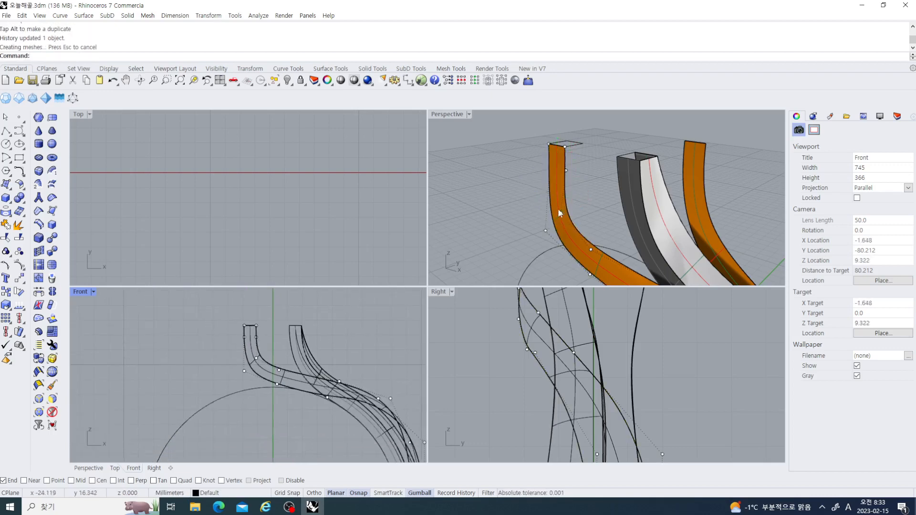
Step: Move a rail control point at the band's upper bend slightly in the positive Y direction in the perspective view
mouse_move(561, 213)
right_down()
mouse_move(592, 202)
mouse_move(587, 167)
mouse_move(585, 224)
mouse_move(555, 182)
mouse_move(564, 211)
right_up()
scroll(513, 173, up, 5)
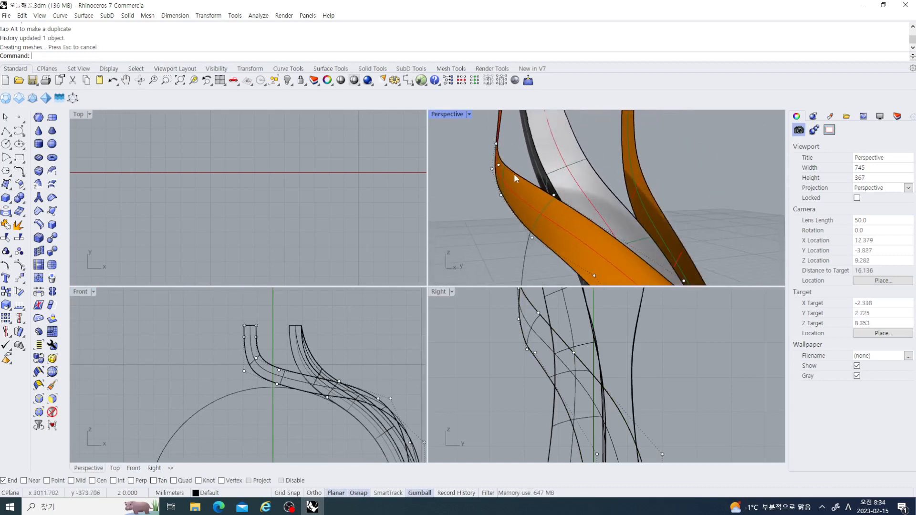
click(487, 160)
drag(522, 163, 534, 162)
Step: Shift the upper rail's two control points around the upper bend together slightly along the Y direction
right_drag(535, 162, 509, 180)
scroll(509, 176, up, 3)
click(506, 160)
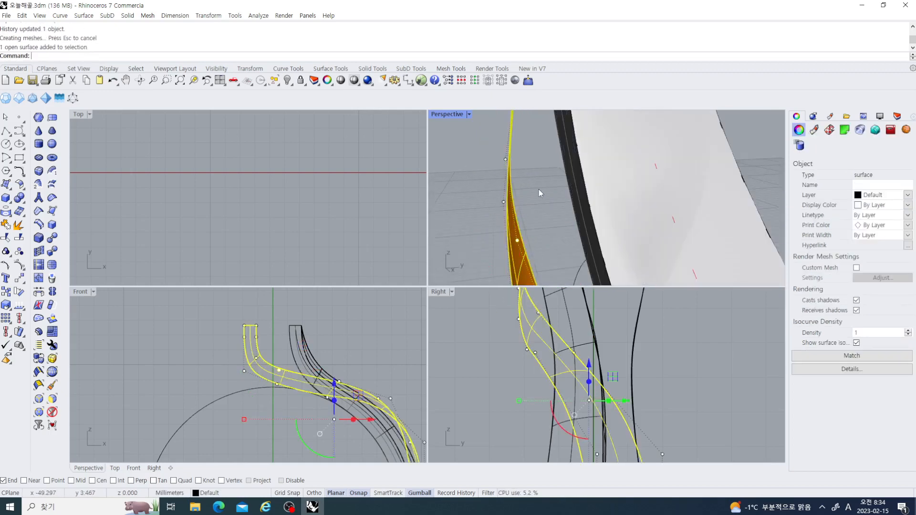
click(538, 187)
click(498, 157)
scroll(518, 242, up, 3)
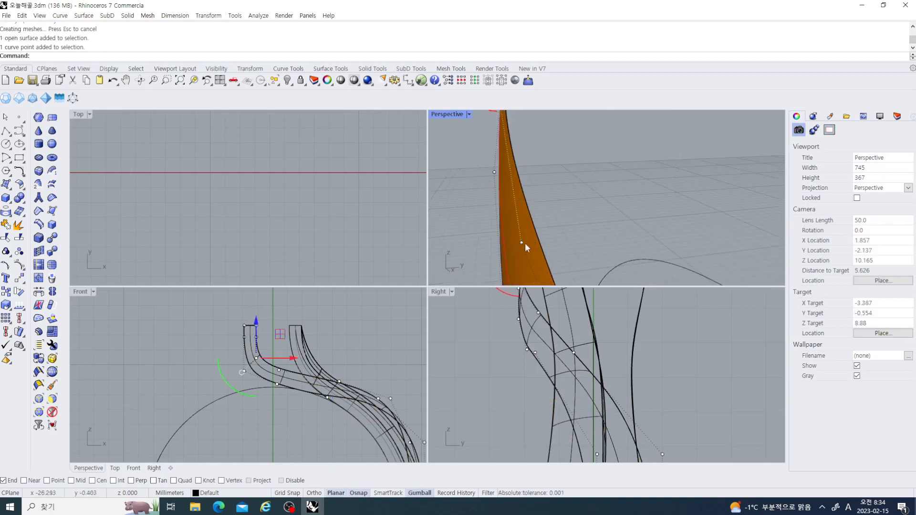
shift+click(522, 243)
scroll(525, 243, down, 4)
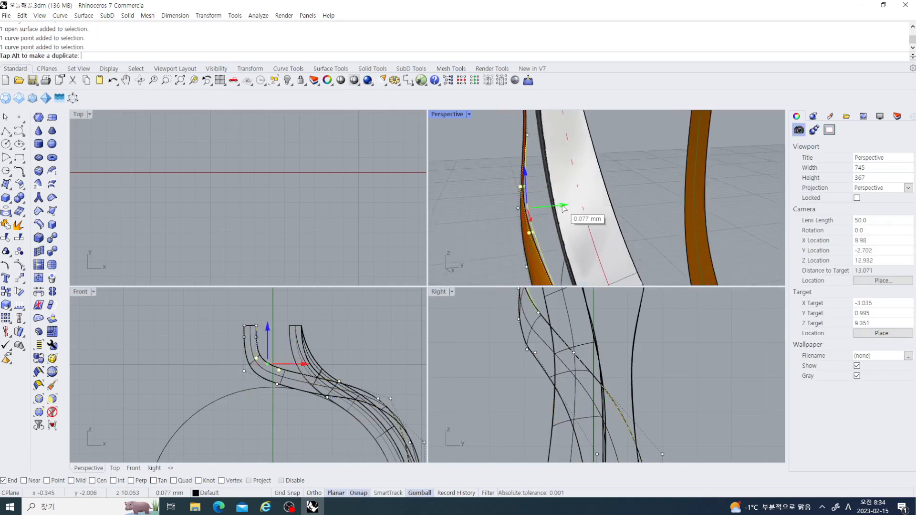
drag(564, 208, 558, 207)
Step: Move the upper rail's control point at the crossing slightly in the positive Y direction
right_drag(558, 207, 529, 229)
scroll(529, 208, up, 4)
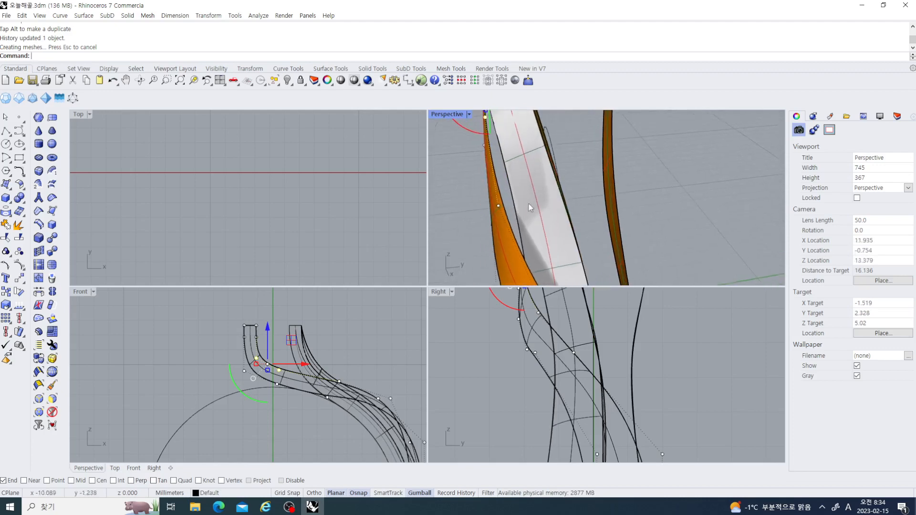
click(499, 206)
scroll(534, 205, down, 5)
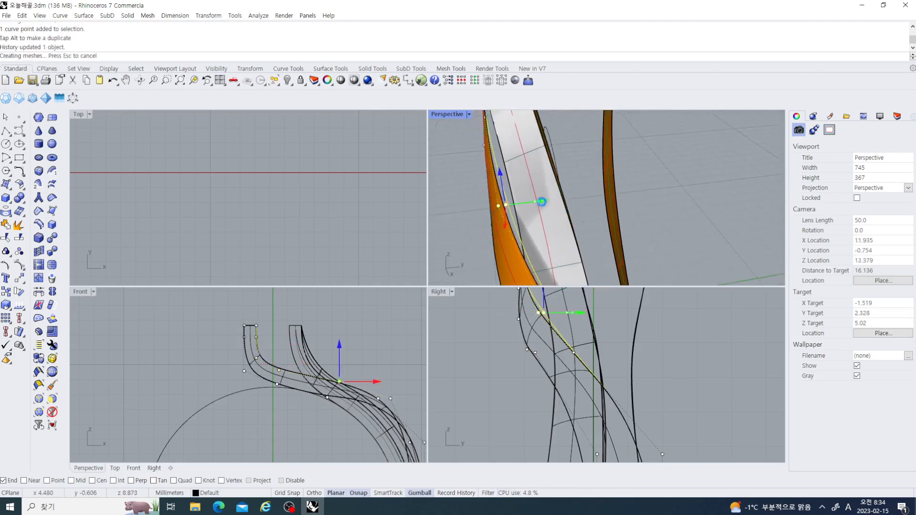
mouse_move(562, 216)
right_down()
mouse_move(565, 198)
mouse_move(582, 205)
mouse_move(555, 222)
right_up()
scroll(542, 183, up, 4)
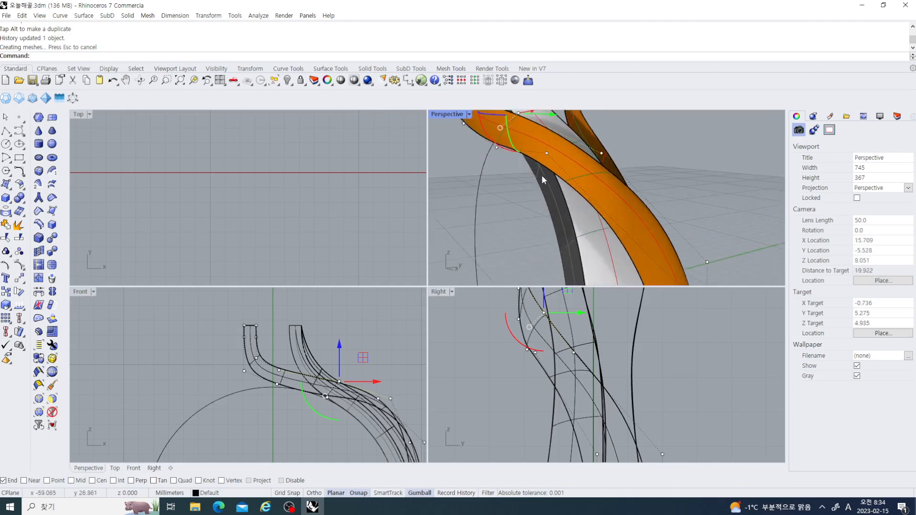
Step: Lower the lower rail's control point just past the crossing in the front view
click(547, 154)
right_drag(402, 358, 330, 320)
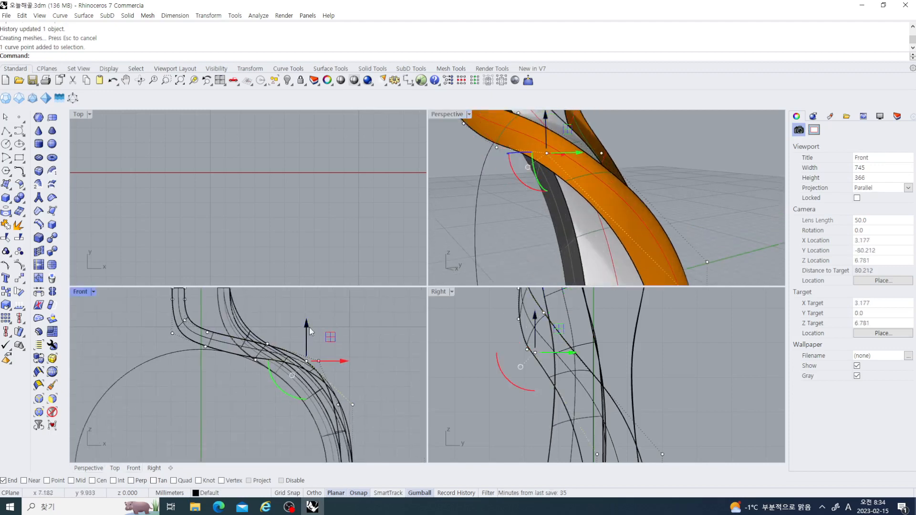
drag(309, 333, 308, 339)
scroll(482, 251, down, 6)
mouse_move(496, 247)
right_down()
mouse_move(479, 257)
mouse_move(501, 239)
right_up()
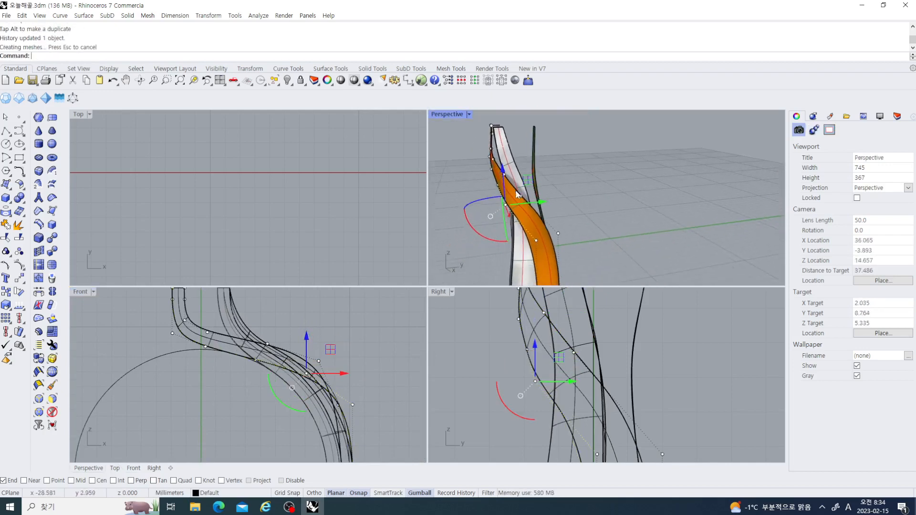
Step: Move the lower rail's control point at the crossing further in the negative Y direction in the perspective view
scroll(517, 193, up, 5)
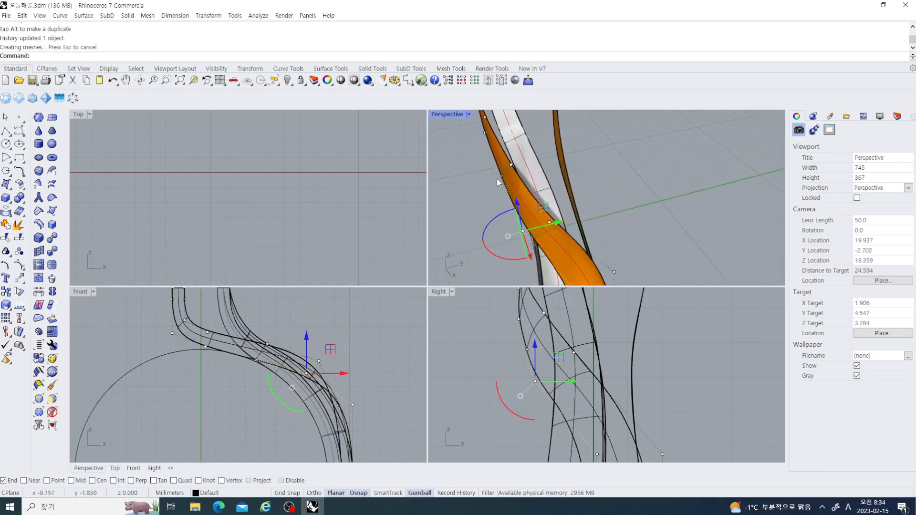
scroll(510, 177, up, 5)
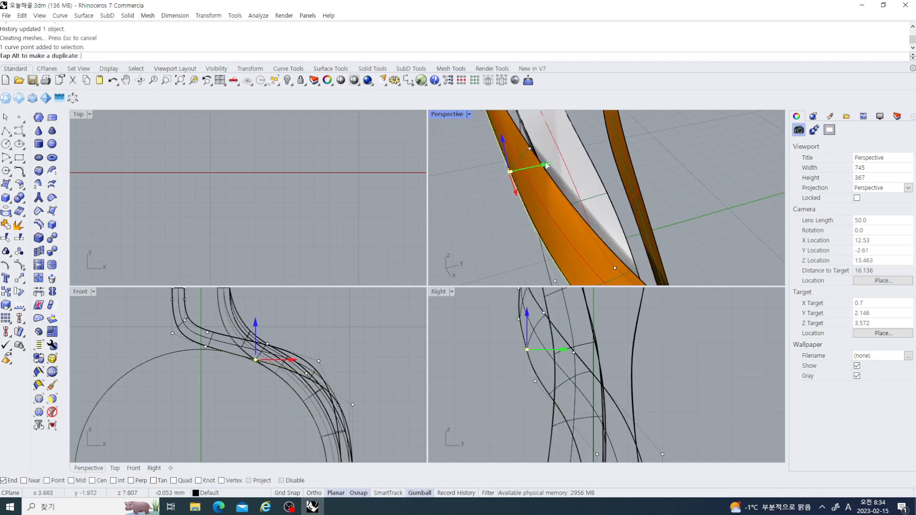
drag(539, 169, 539, 168)
scroll(552, 202, down, 6)
right_drag(575, 200, 594, 195)
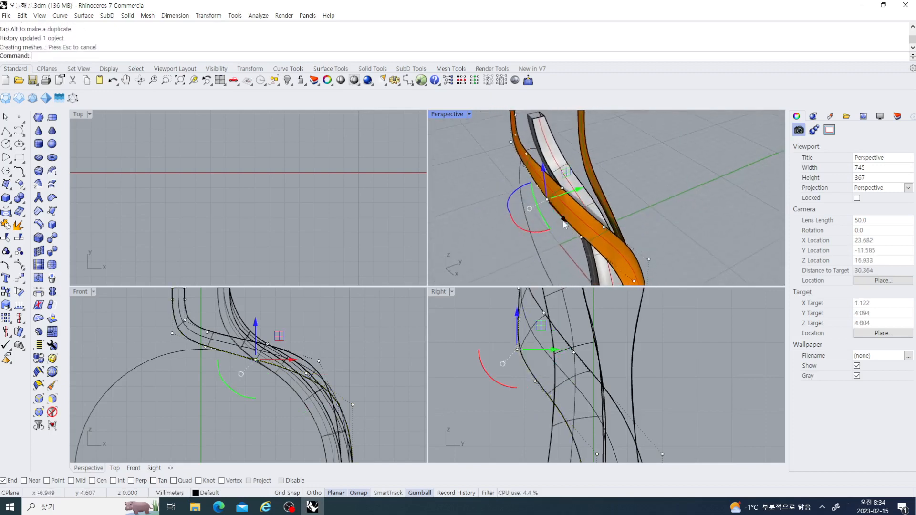
Step: Move the lower rail's control point between the upper bend and the crossing in the negative Y direction
scroll(523, 175, up, 4)
click(525, 156)
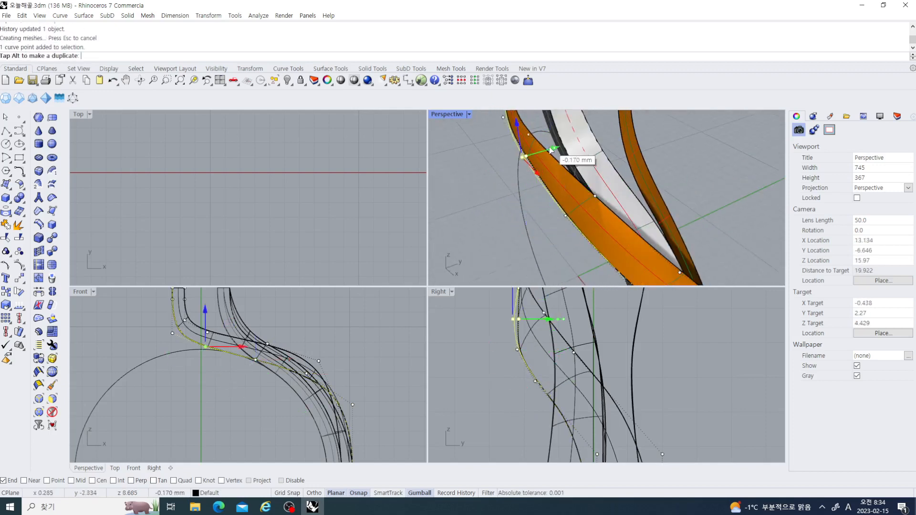
scroll(553, 167, down, 4)
Step: Shift the facing control points of both rails at the crossing together in the negative Y direction
right_drag(556, 201, 540, 220)
scroll(546, 187, up, 6)
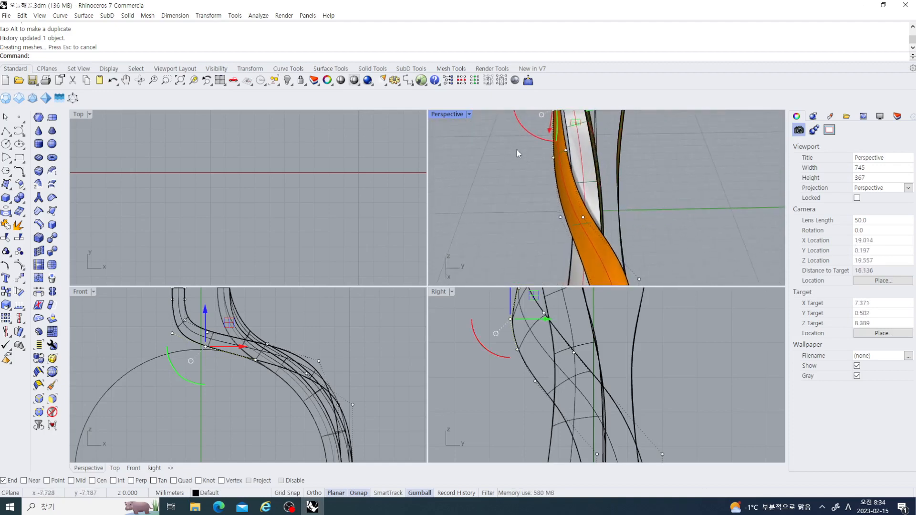
drag(585, 159, 576, 157)
scroll(577, 159, down, 4)
right_drag(611, 204, 628, 187)
Step: Move the lower rail's control point just past the crossing slightly in the negative Y direction
scroll(557, 190, up, 4)
right_drag(557, 190, 528, 246)
scroll(564, 204, up, 4)
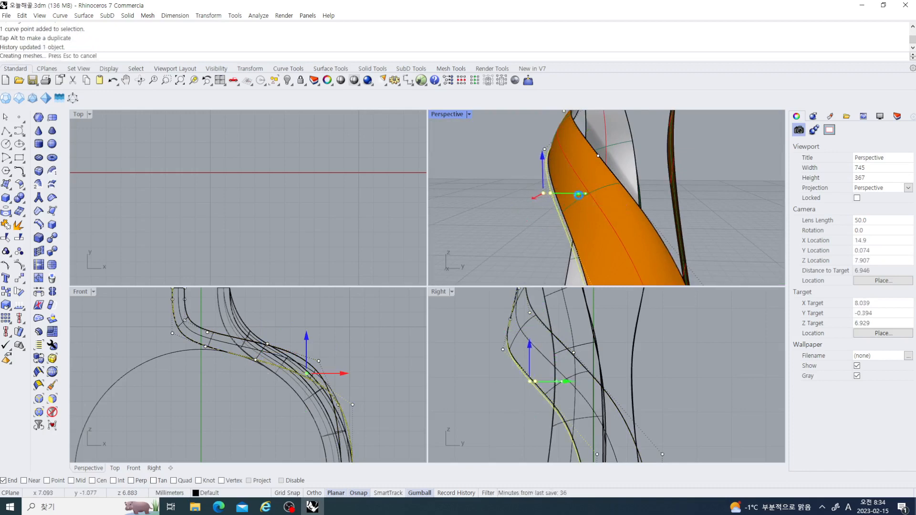
scroll(528, 246, down, 4)
right_drag(528, 247, 611, 282)
scroll(557, 174, down, 5)
scroll(615, 192, up, 3)
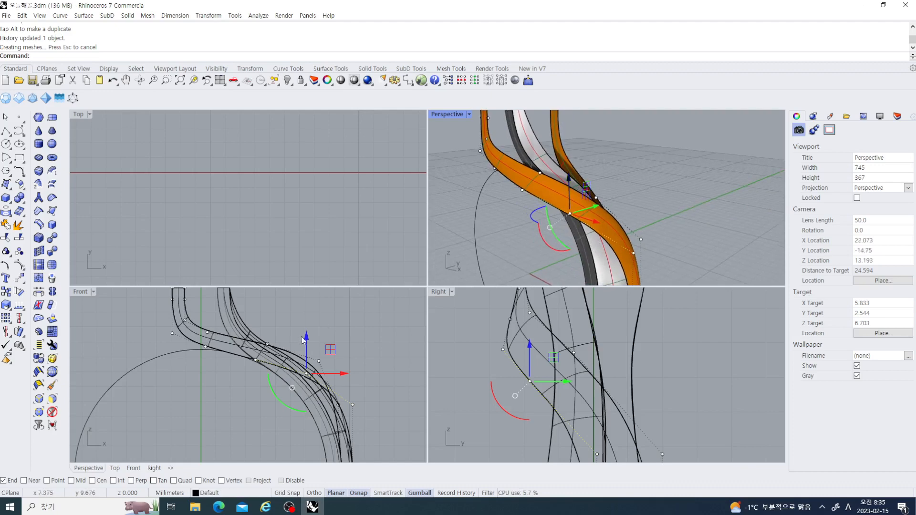
Step: Raise the upper rail's control point at the crossing slightly in the front view
click(302, 341)
scroll(286, 363, up, 4)
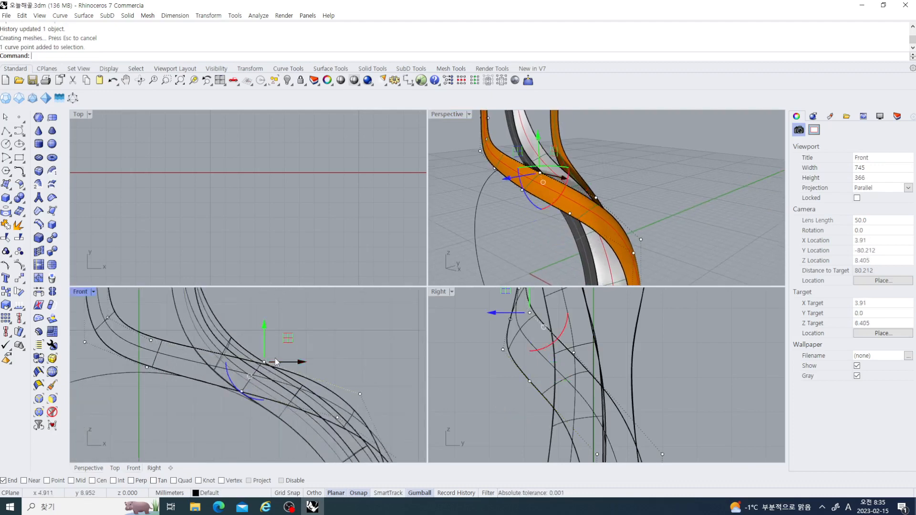
drag(266, 323, 266, 322)
right_drag(356, 366, 337, 345)
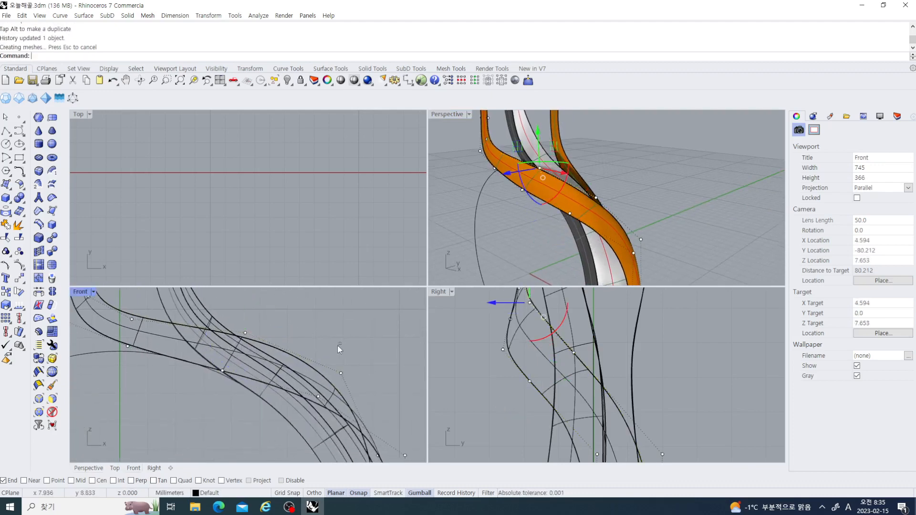
Step: Raise the upper rail's control point past the crossing and move it outward in the positive X direction in the front view
right_drag(358, 394, 305, 409)
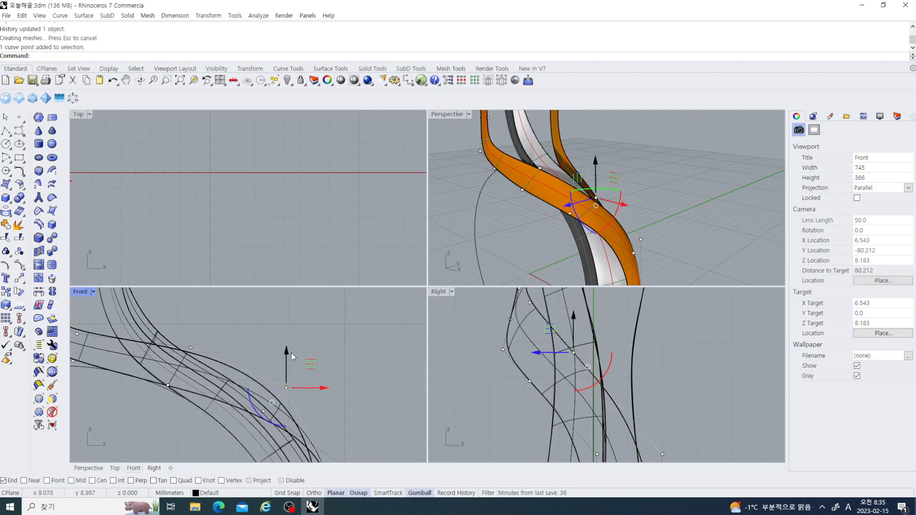
drag(288, 351, 293, 337)
right_drag(336, 402, 275, 355)
scroll(284, 348, down, 4)
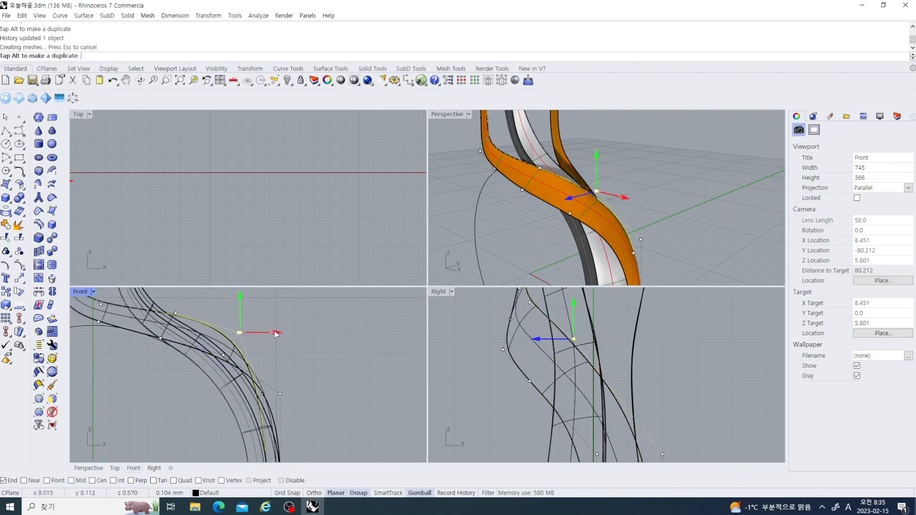
drag(284, 337, 285, 337)
right_drag(641, 199, 616, 201)
click(615, 203)
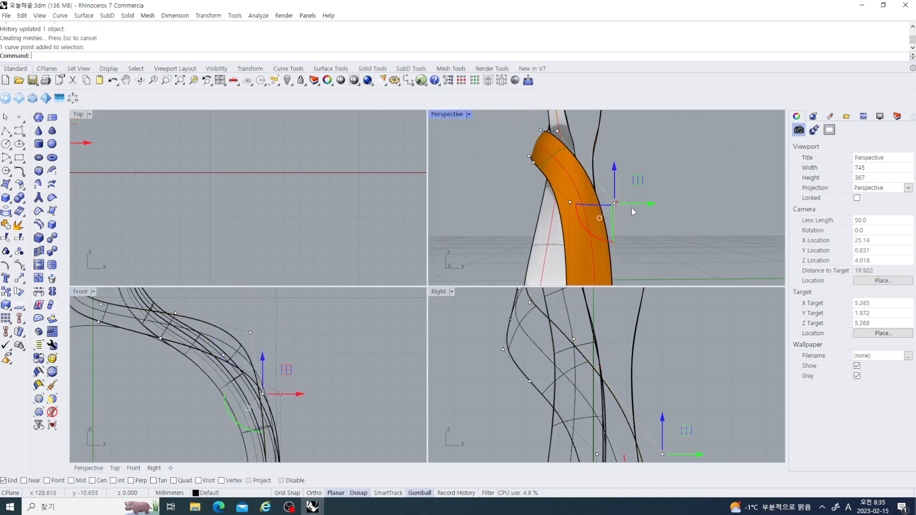
right_drag(619, 333, 640, 324)
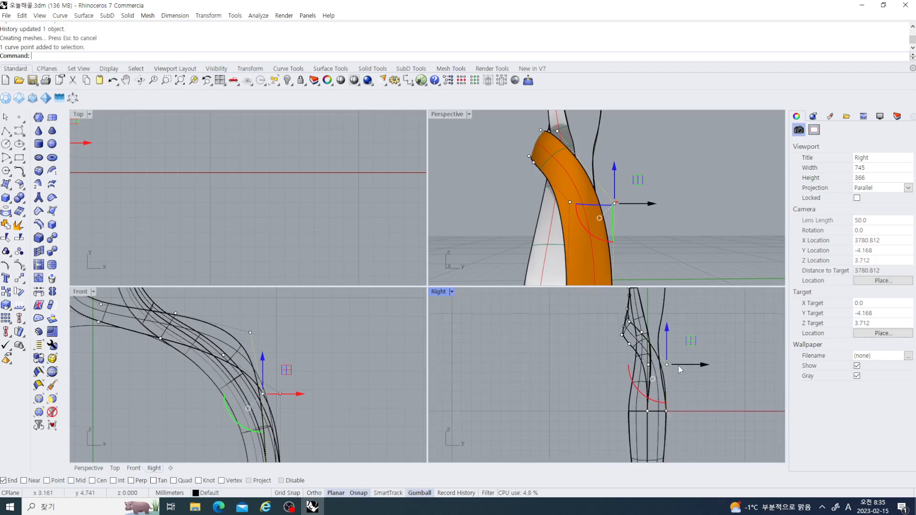
click(717, 366)
Step: Move the upper rail's control point at the upper bend about 0.25 mm in the positive X direction in the front view
right_drag(647, 210, 573, 234)
scroll(573, 234, up, 4)
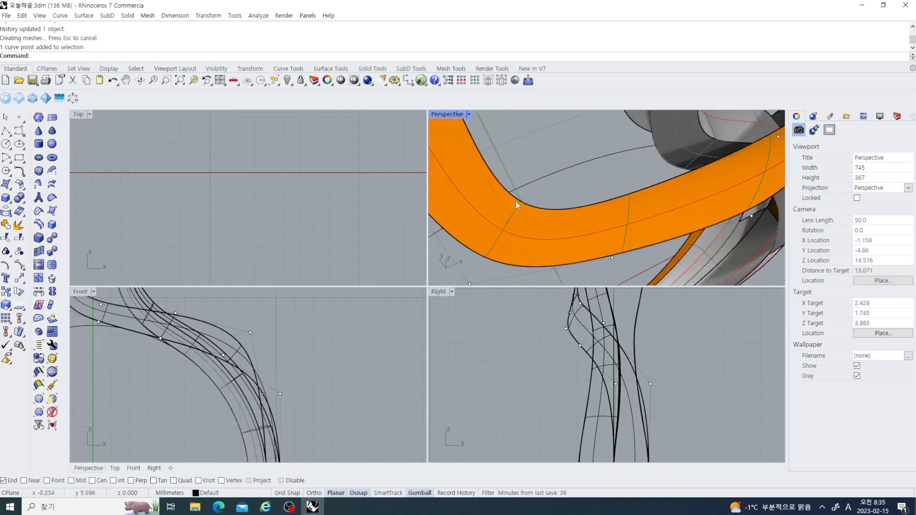
scroll(292, 325, down, 5)
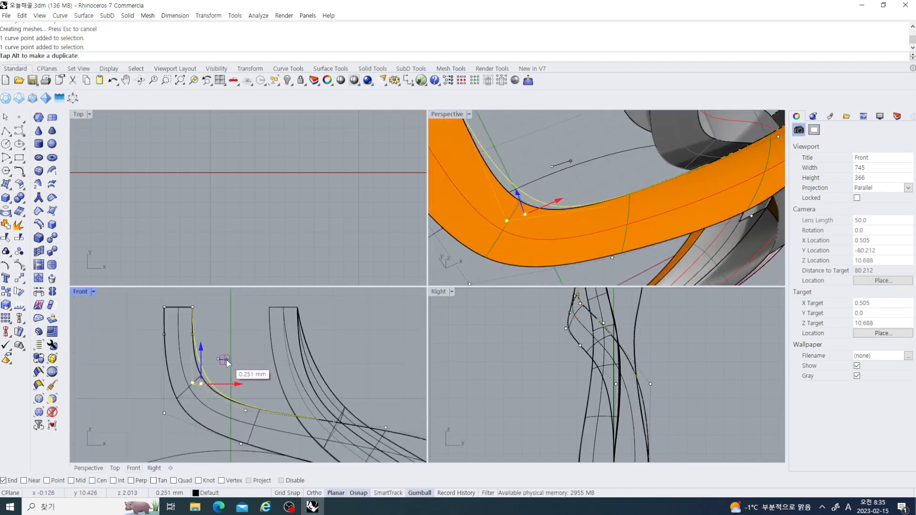
drag(227, 364, 227, 363)
scroll(228, 353, up, 3)
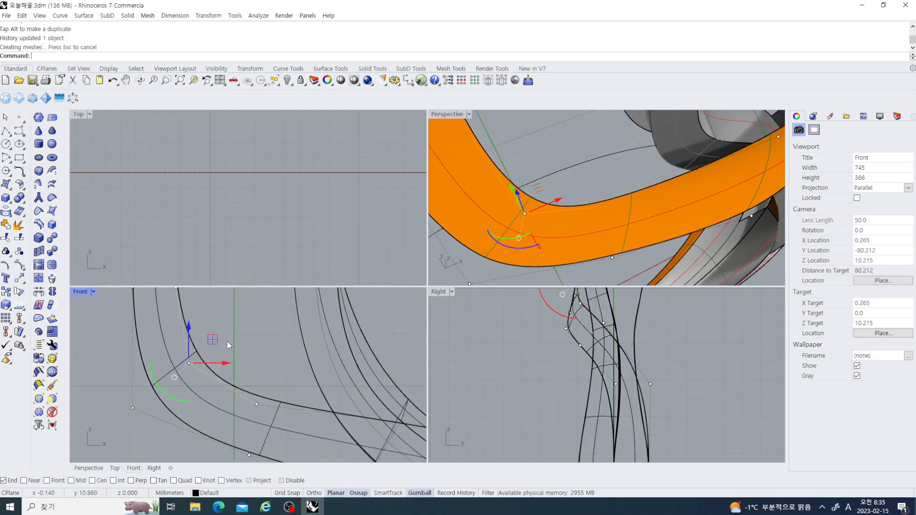
Step: Try dragging the upper rail's control point at the upper bend in the front view, and undo the drag
scroll(229, 345, down, 4)
right_drag(268, 406, 271, 385)
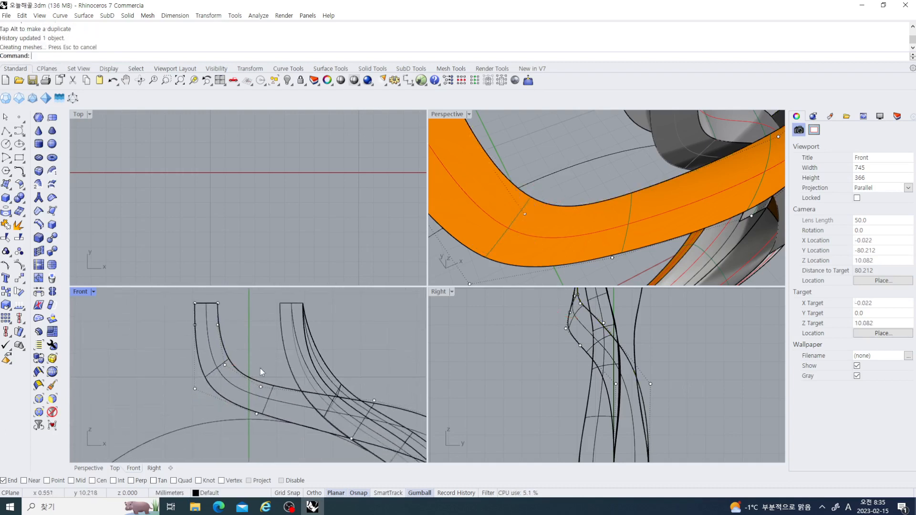
scroll(236, 369, up, 3)
drag(205, 353, 234, 366)
key(ctrl+z)
click(291, 337)
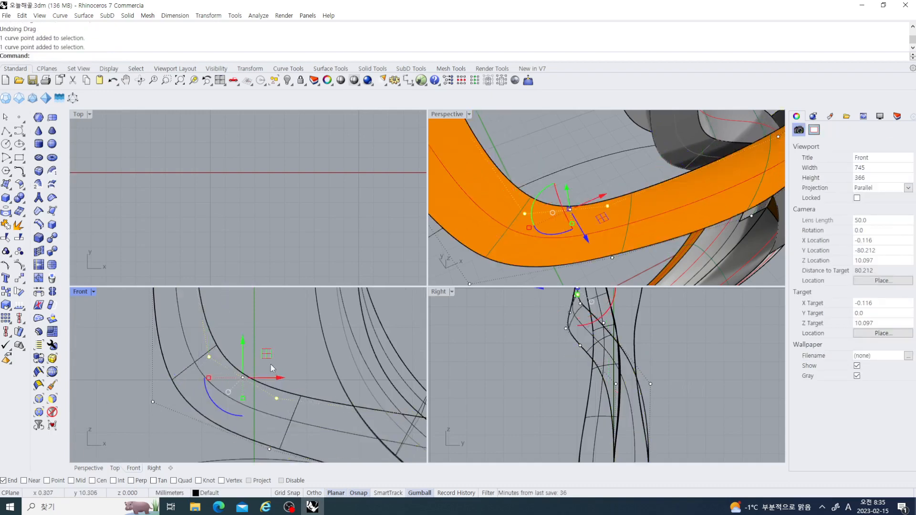
Step: Move the upper rail's two control points on either side of the upper bend slightly in the positive X direction in the front view
drag(266, 353, 274, 354)
scroll(312, 394, down, 6)
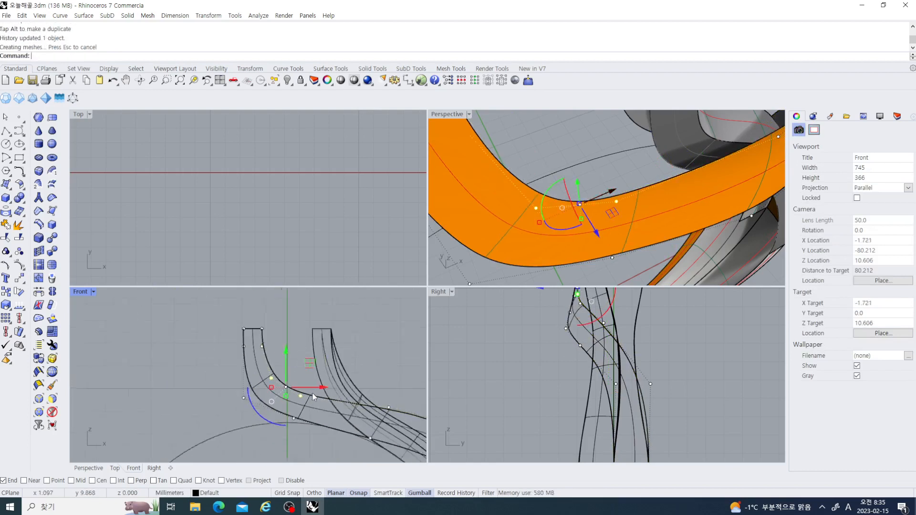
right_drag(312, 393, 282, 386)
scroll(282, 386, down, 5)
right_drag(568, 351, 555, 388)
scroll(555, 388, down, 4)
scroll(555, 388, up, 4)
click(643, 362)
Step: Move the four rail control points around the upper bend outward in the negative Y direction
scroll(559, 347, up, 5)
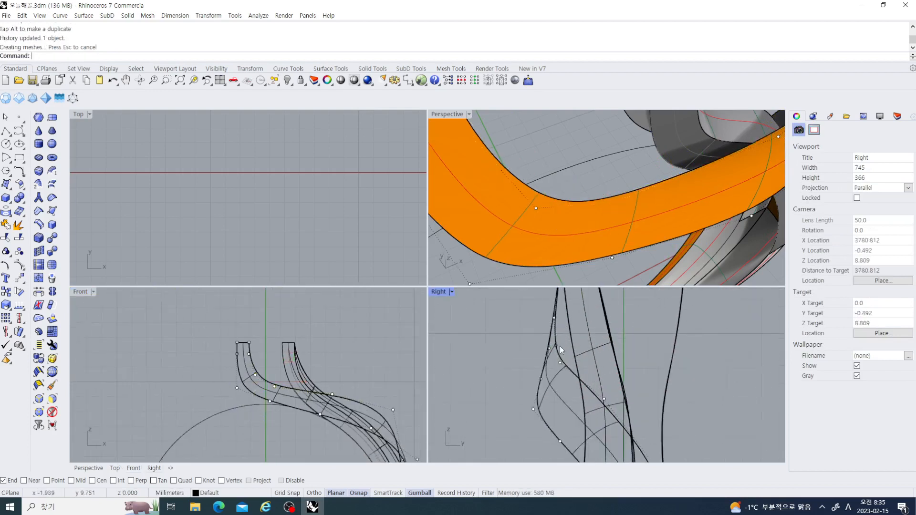
scroll(566, 370, up, 6)
right_drag(560, 347, 552, 384)
scroll(526, 364, down, 6)
scroll(561, 236, down, 5)
right_drag(563, 237, 614, 238)
scroll(639, 202, up, 4)
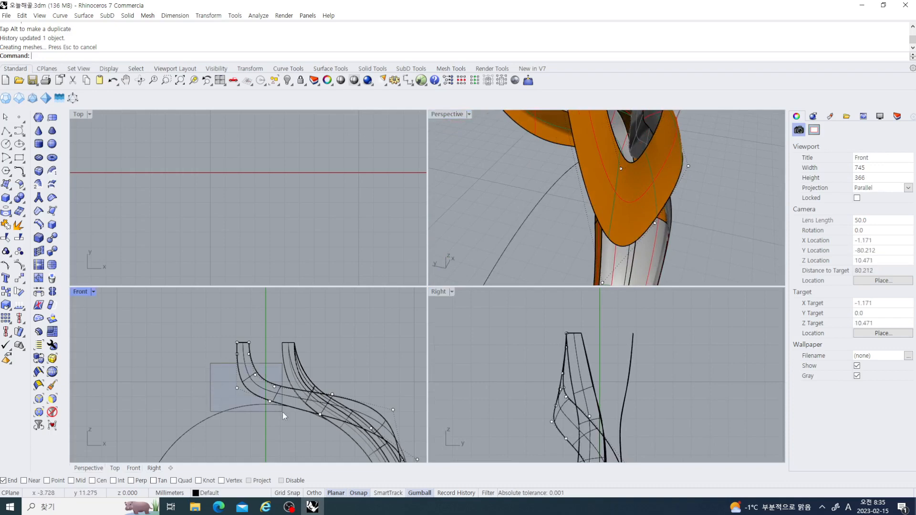
right_drag(608, 224, 529, 246)
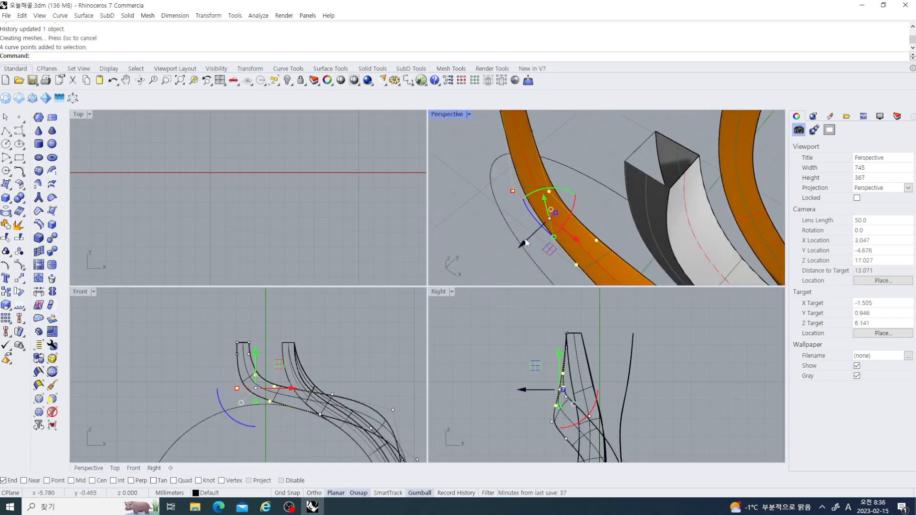
drag(522, 244, 508, 259)
Step: Move the pair of rail control points at the crossing slightly in the negative Y direction
scroll(615, 333, down, 4)
scroll(594, 191, down, 4)
right_drag(544, 210, 587, 204)
shift+right_drag(587, 204, 494, 181)
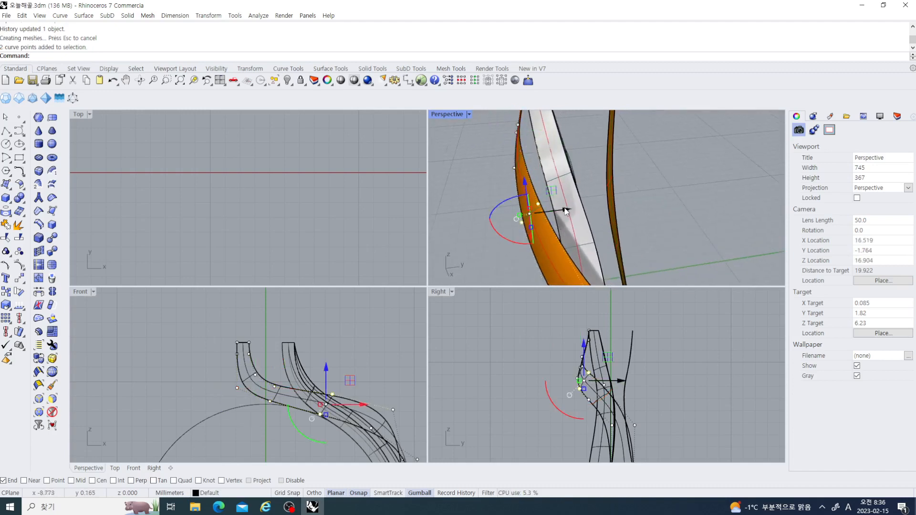
drag(566, 211, 557, 216)
click(644, 208)
Step: Shift the rail control point pair just past the upper bend about 0.35 mm in negative Y and about 0.11 mm back
scroll(559, 197, down, 6)
right_drag(524, 196, 539, 222)
scroll(558, 206, up, 6)
drag(548, 183, 543, 189)
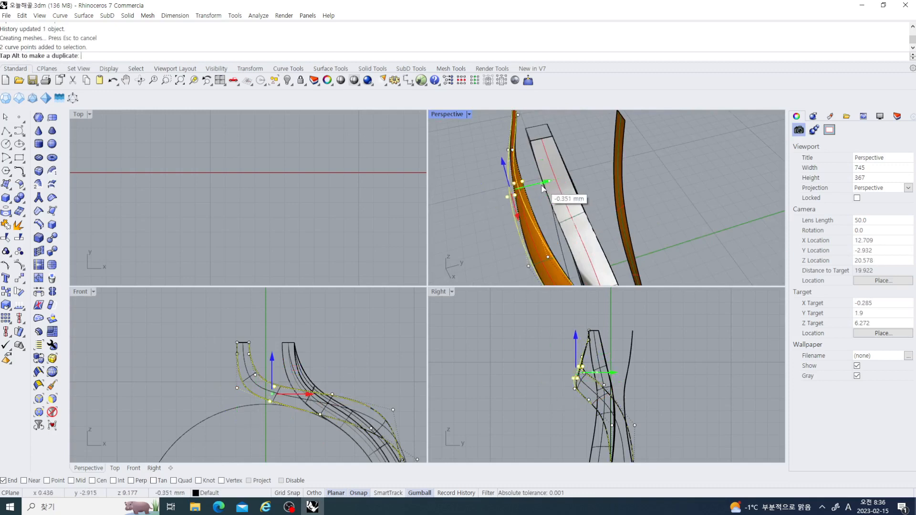
scroll(534, 187, up, 4)
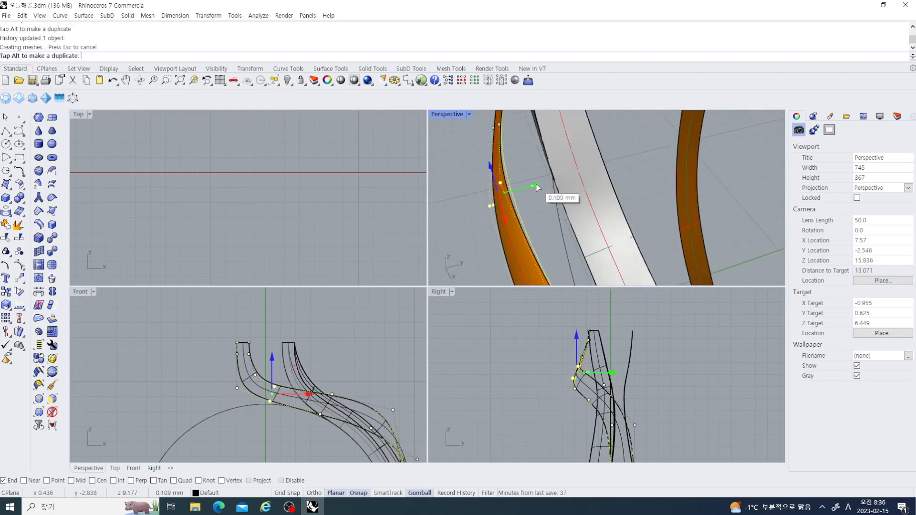
drag(538, 185, 539, 185)
scroll(539, 186, down, 8)
right_drag(548, 215, 553, 245)
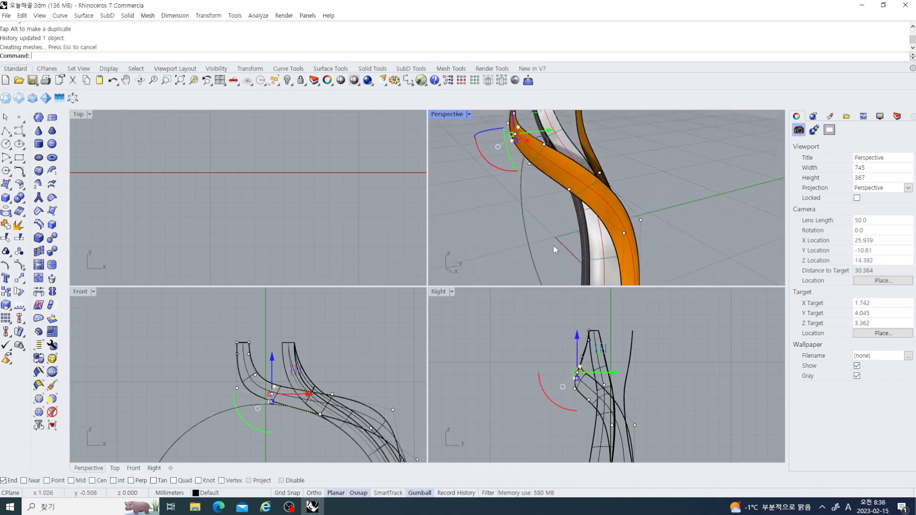
Step: Delete the separate narrow open surface standing beside the crossing bands
right_drag(335, 410, 277, 376)
scroll(281, 377, down, 4)
scroll(307, 377, up, 6)
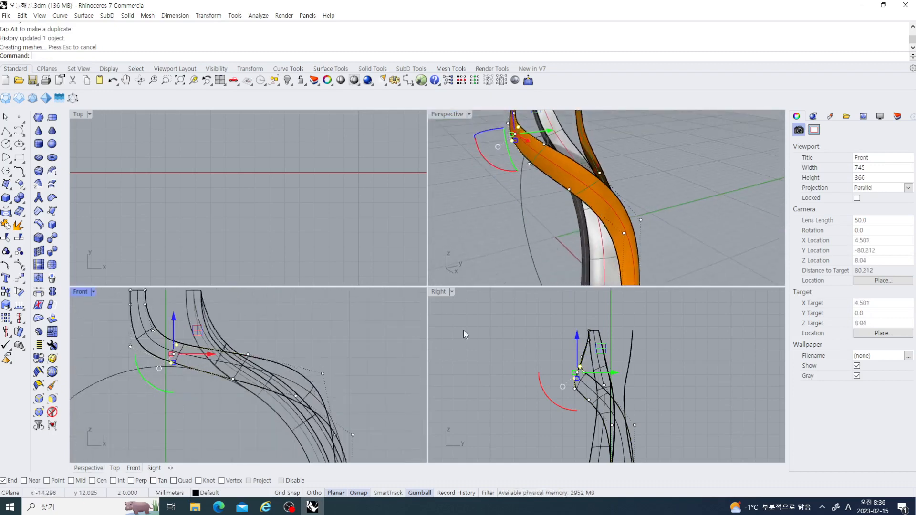
scroll(616, 242, down, 3)
mouse_move(607, 232)
right_down()
mouse_move(639, 259)
mouse_move(600, 234)
right_up()
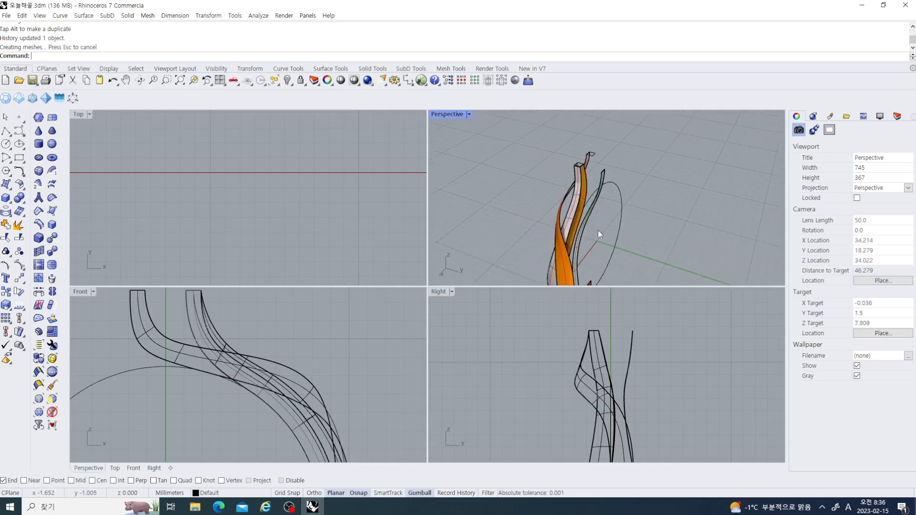
click(603, 195)
key(Delete)
Step: Turn on the control points of the crossing upper band's swept surface
scroll(635, 179, down, 7)
right_drag(637, 176, 574, 270)
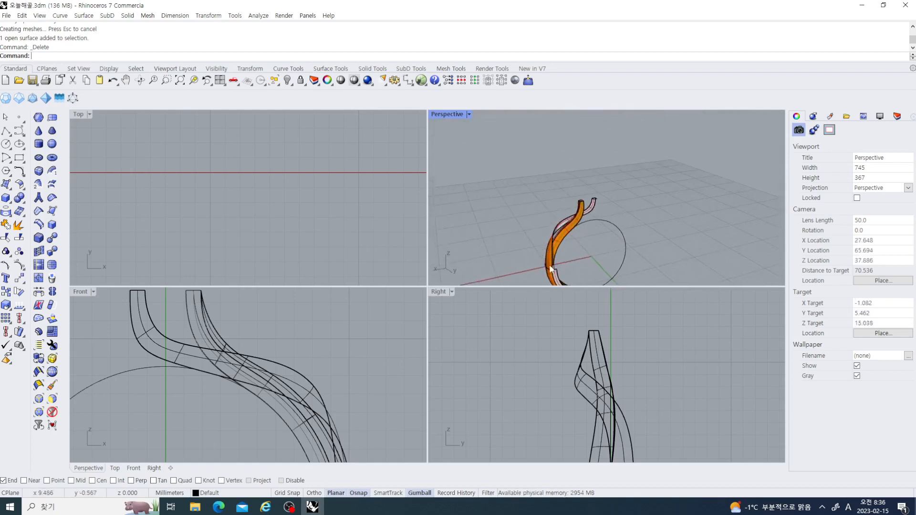
scroll(552, 268, up, 5)
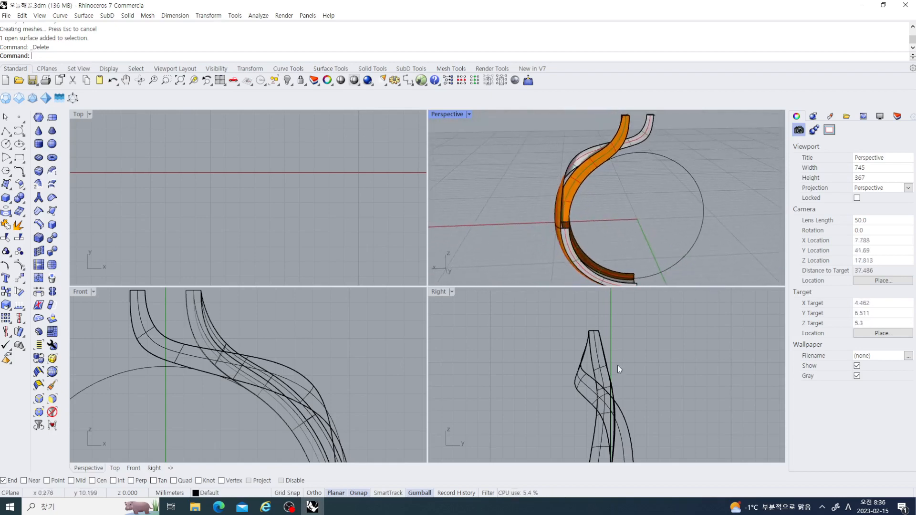
scroll(572, 215, up, 5)
click(557, 199)
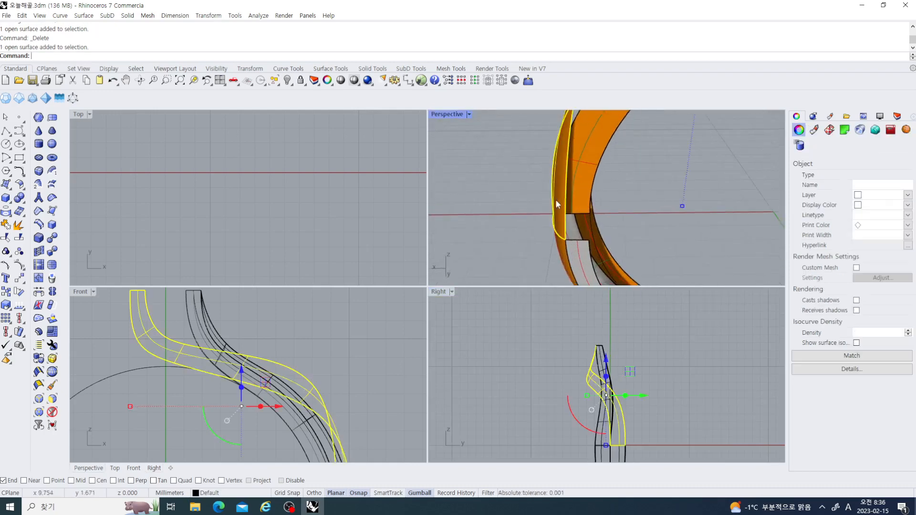
click(19, 265)
right_drag(525, 191, 571, 233)
scroll(362, 358, down, 2)
right_drag(357, 362, 323, 333)
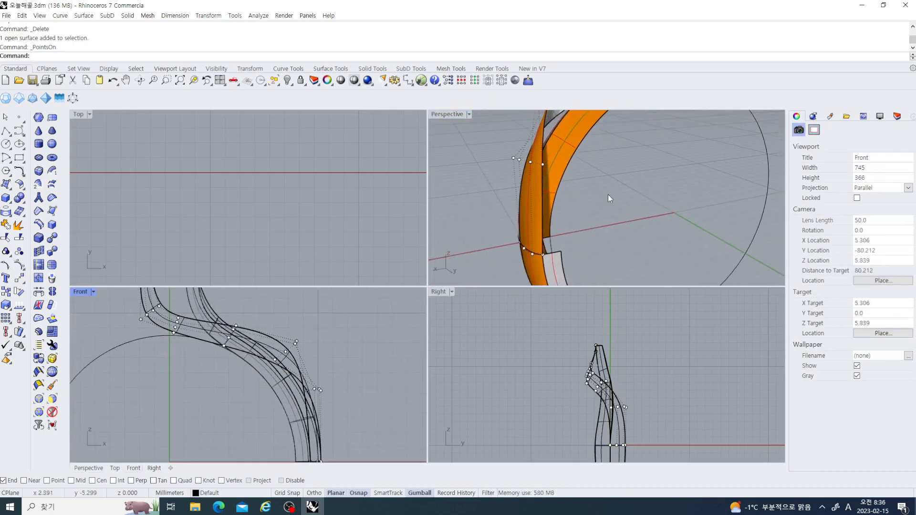
Step: Align the inner surface control point above the band's lower end to the end corner's X position, using Set Points with only Set X
right_drag(608, 193, 544, 193)
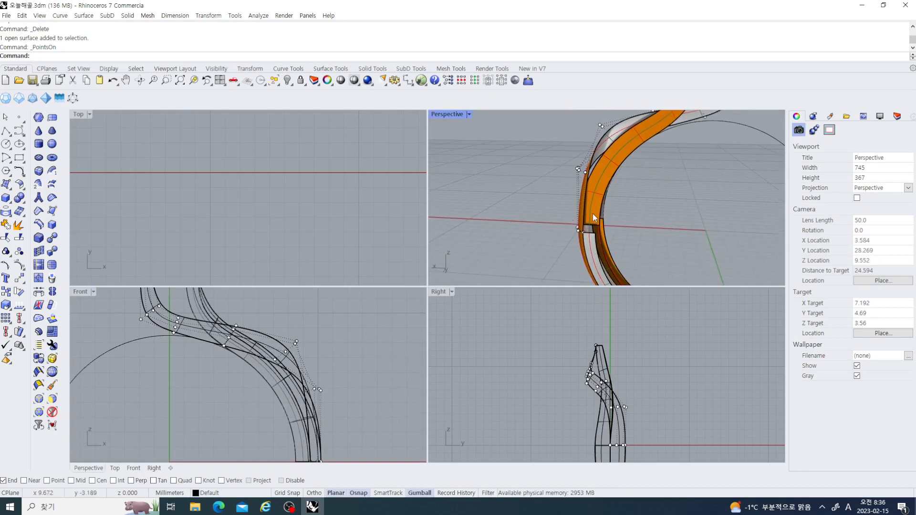
right_drag(593, 213, 606, 182)
scroll(606, 181, up, 5)
click(544, 159)
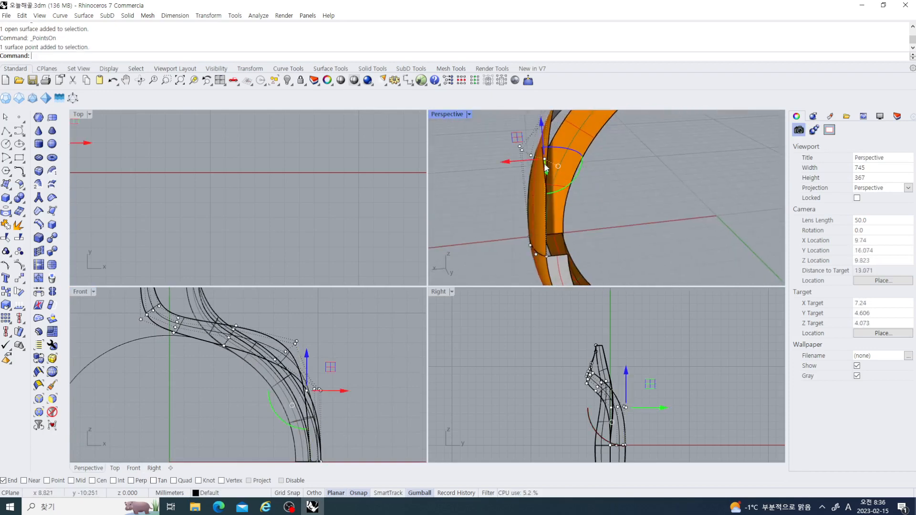
right_drag(547, 165, 561, 197)
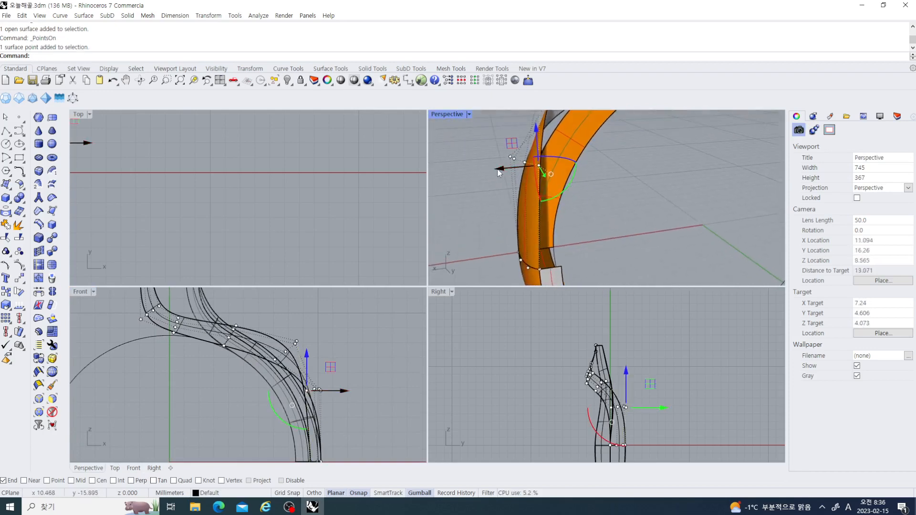
right_drag(498, 173, 545, 206)
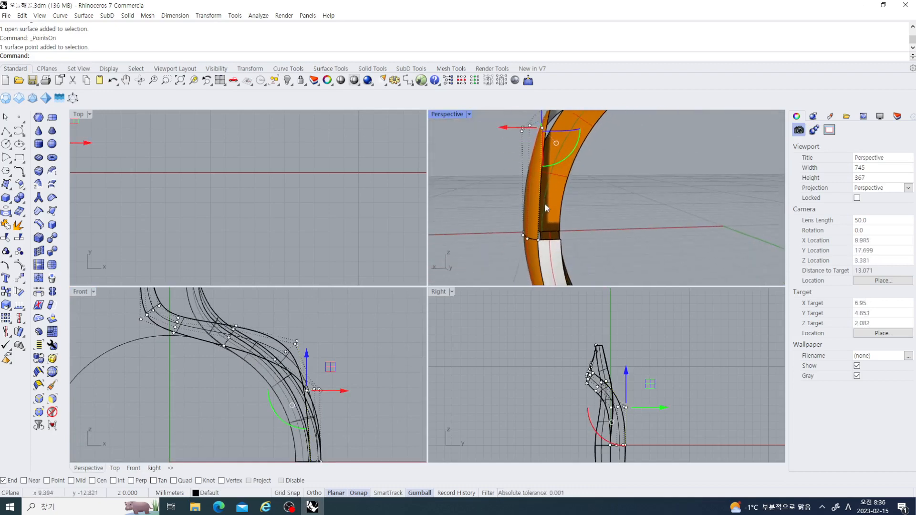
click(451, 82)
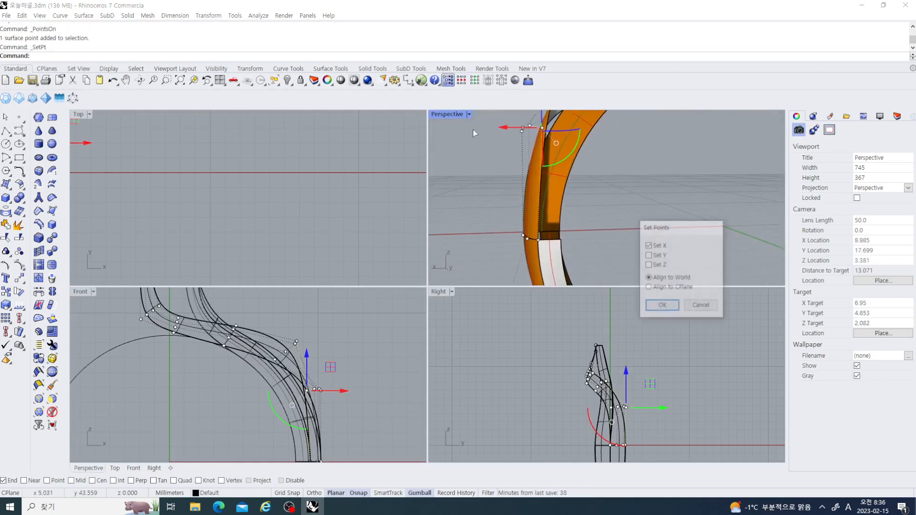
click(663, 307)
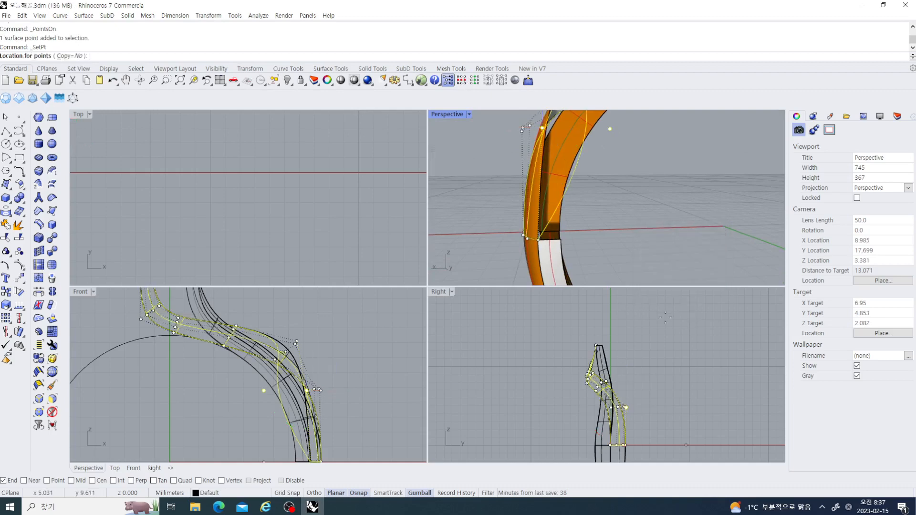
click(538, 239)
Step: Move the row of four surface control points above the band's lower end down in the Z direction
right_drag(592, 224, 678, 225)
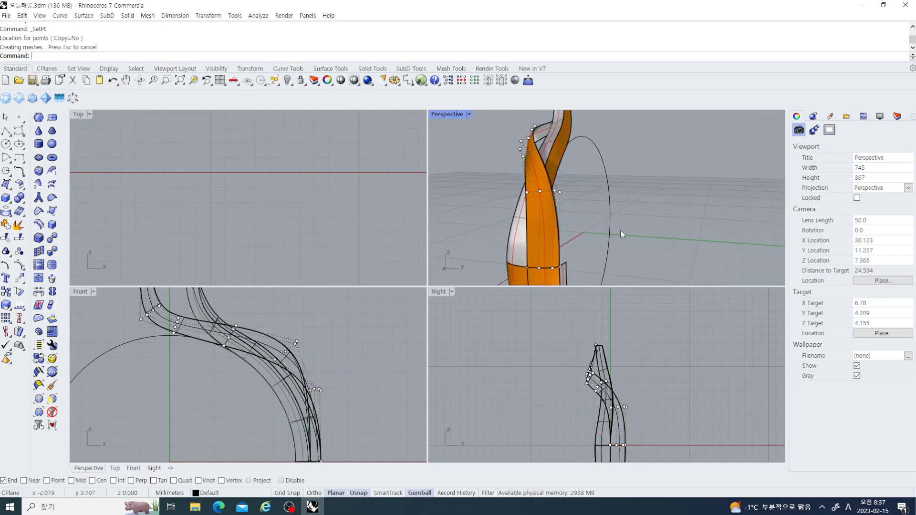
right_drag(620, 230, 502, 199)
drag(571, 207, 571, 207)
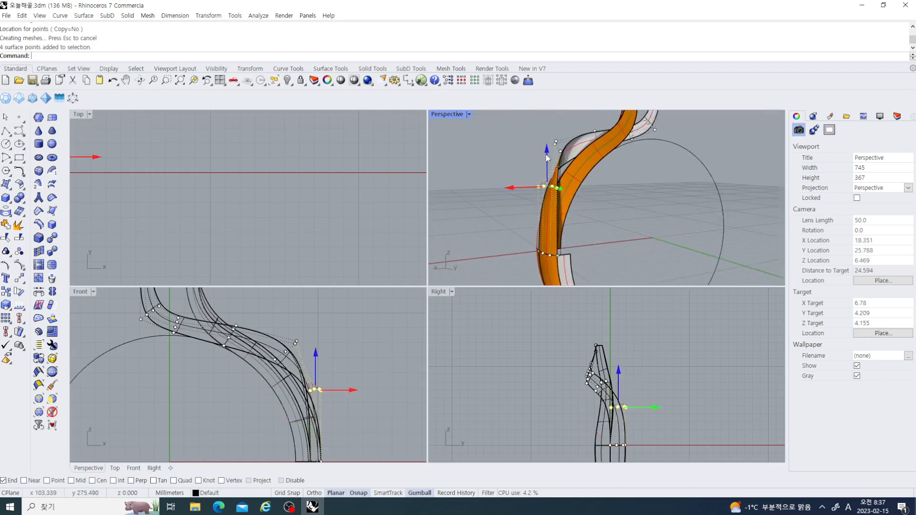
drag(548, 158, 538, 172)
right_drag(583, 205, 736, 226)
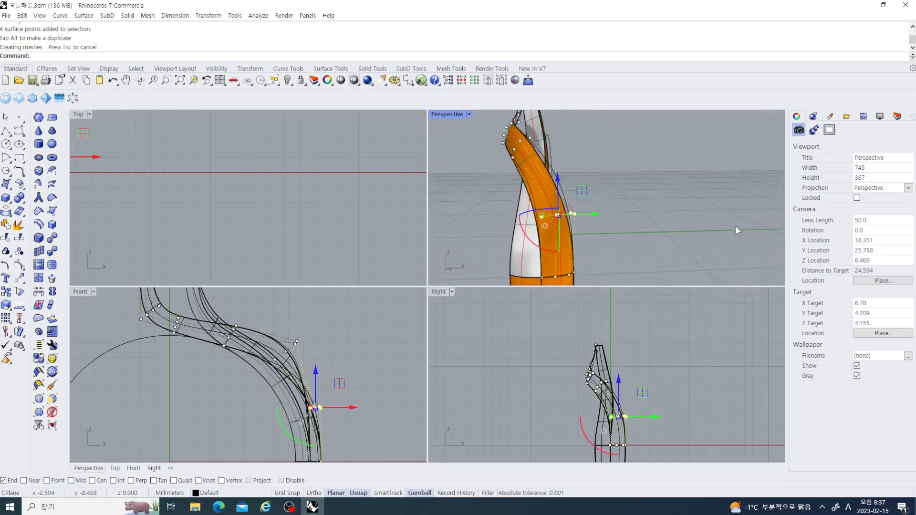
right_drag(568, 221, 584, 249)
click(688, 221)
Step: Move the row of four surface control points at the band's outer shoulder slightly outward in the front view
drag(540, 146, 600, 211)
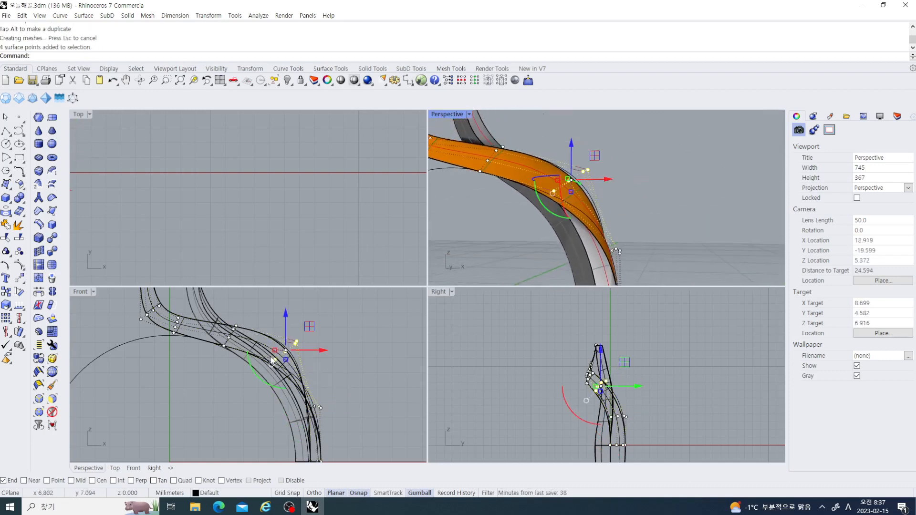
scroll(293, 351, up, 4)
drag(302, 338, 309, 341)
click(628, 230)
Step: Try moving the four surface control points above the lower end in the positive Y direction, and undo the move
right_drag(628, 230, 564, 248)
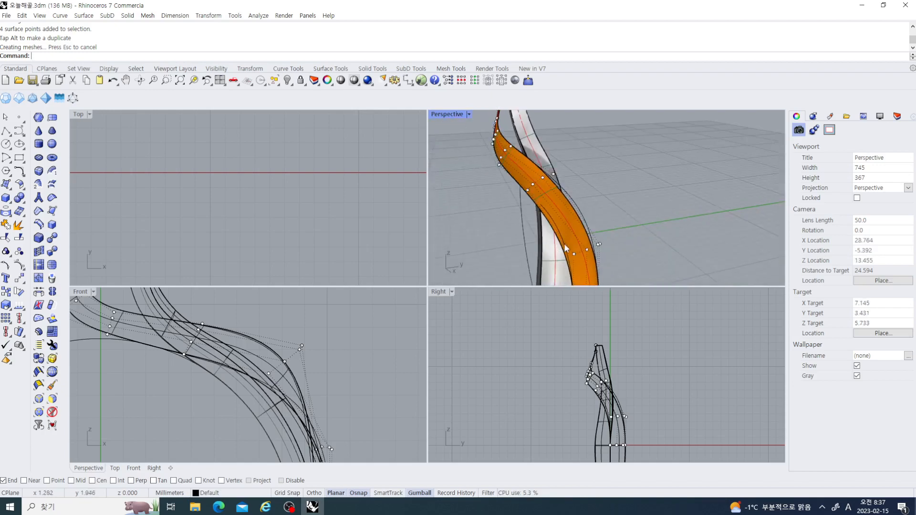
right_drag(611, 436, 585, 418)
scroll(578, 409, up, 8)
drag(502, 380, 648, 433)
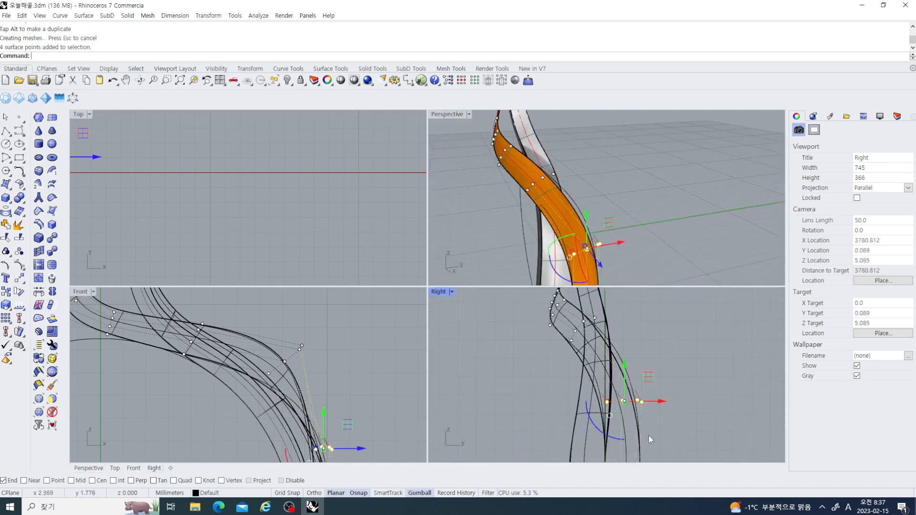
right_drag(648, 434, 593, 414)
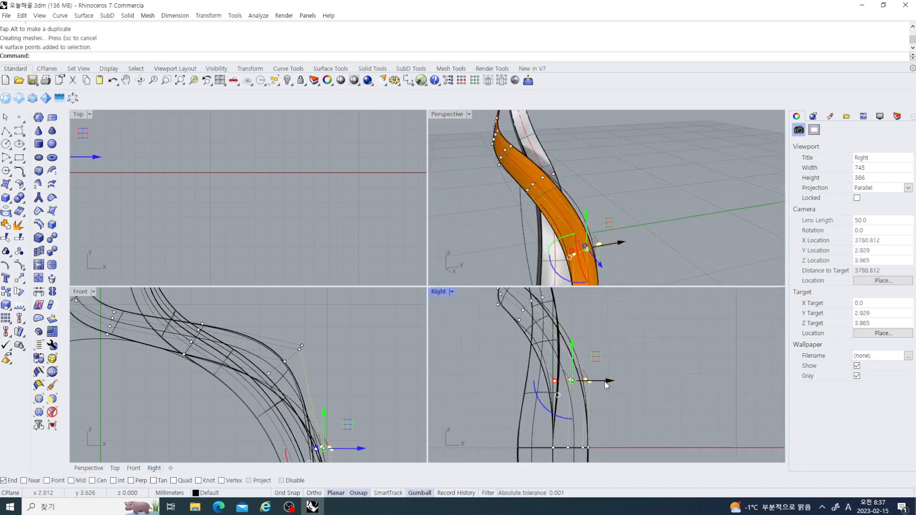
drag(605, 381, 616, 389)
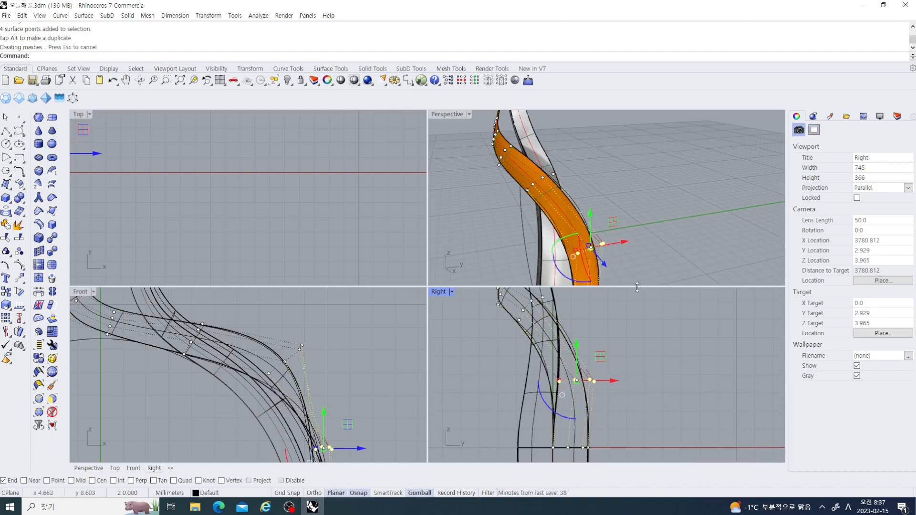
right_drag(638, 282, 606, 257)
key(ctrl+z)
Step: Move the four surface control points at the outer shoulder in the positive Y direction in the right view
right_drag(642, 370, 633, 353)
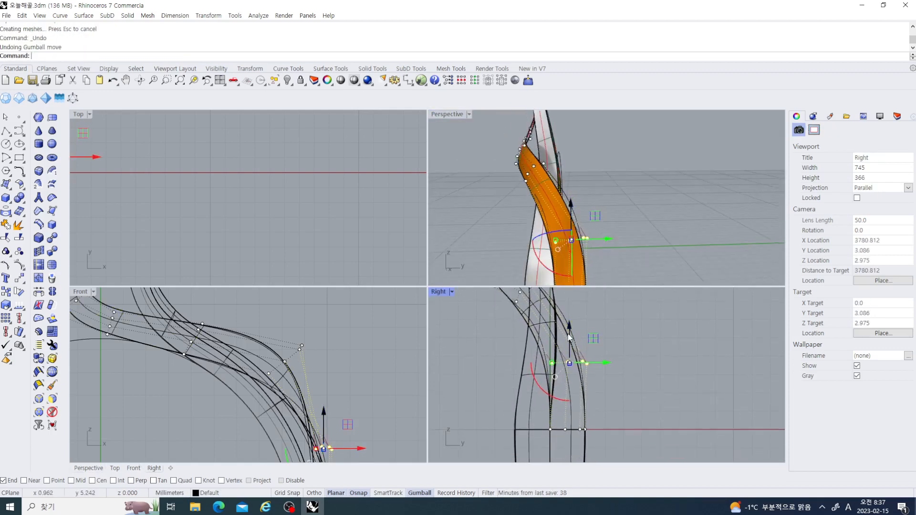
scroll(240, 358, down, 3)
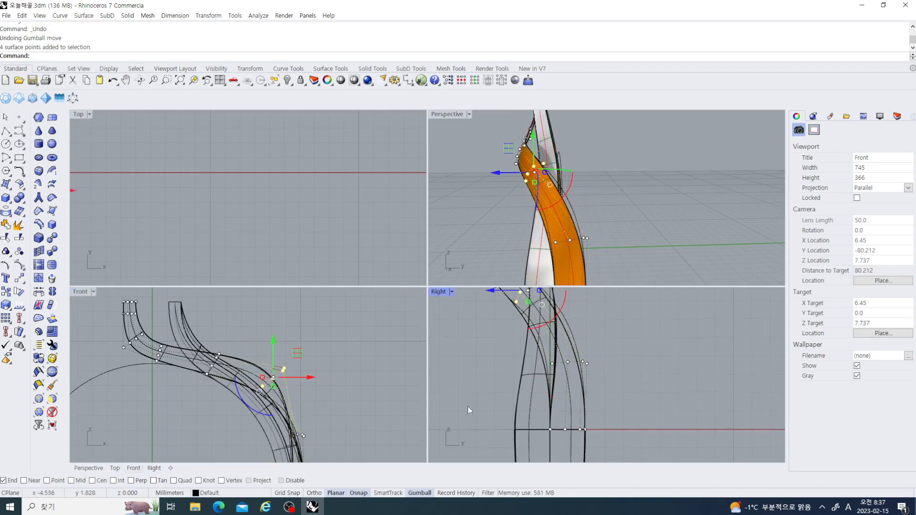
right_drag(468, 406, 464, 458)
drag(484, 347, 494, 345)
right_drag(615, 401, 618, 427)
click(628, 377)
Step: Try moving the outer shoulder's four surface control points in the negative Y direction in the right view, and undo the move
scroll(508, 365, up, 4)
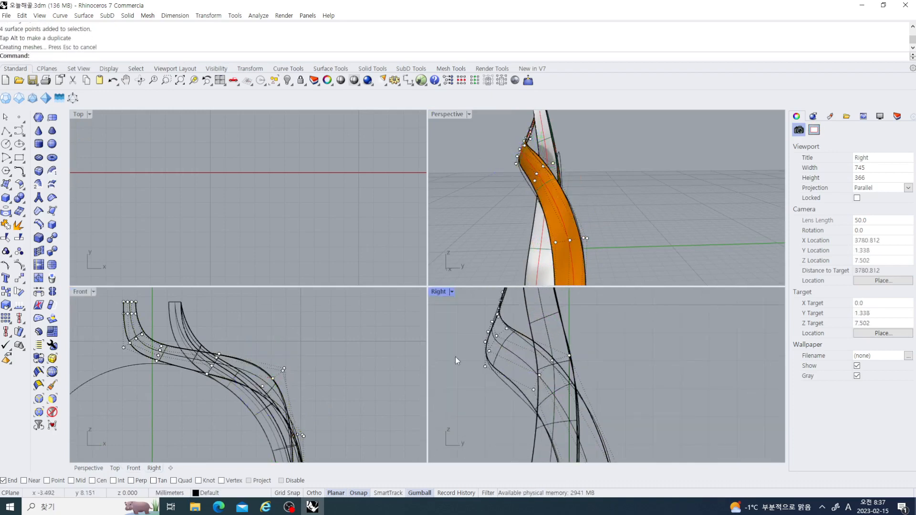
drag(238, 412, 238, 412)
right_drag(523, 380, 533, 394)
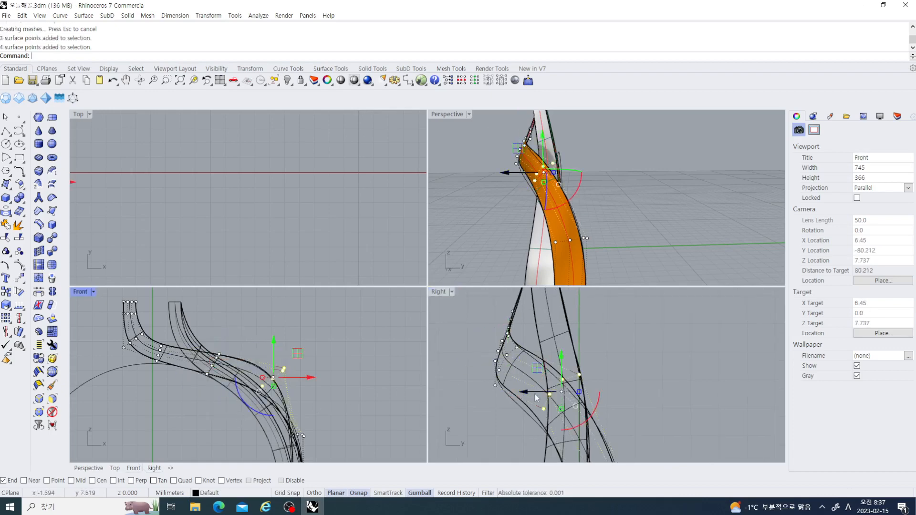
drag(525, 393, 510, 392)
scroll(665, 389, down, 6)
right_drag(660, 390, 626, 369)
key(ctrl+z)
Step: Move the row of four surface control points at the crossing slightly in the negative Y direction in the right view
right_drag(567, 419, 569, 423)
scroll(560, 371, up, 4)
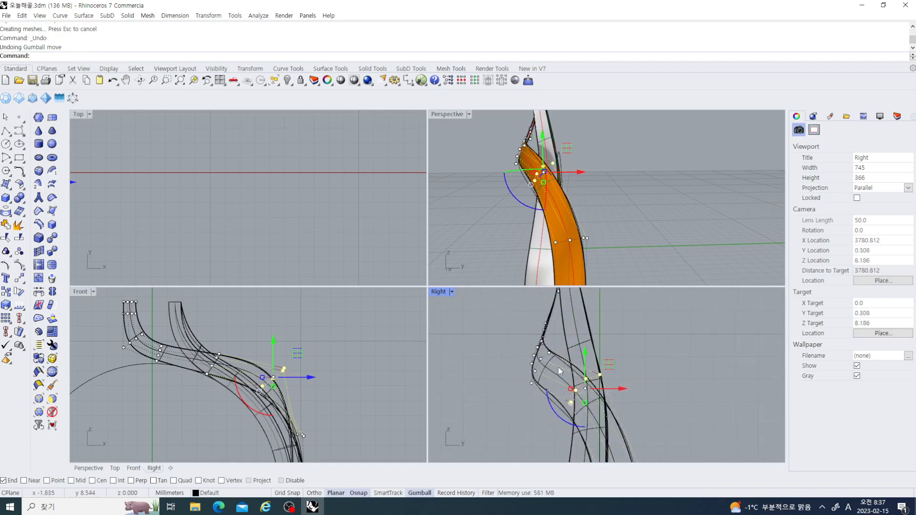
drag(211, 324, 228, 404)
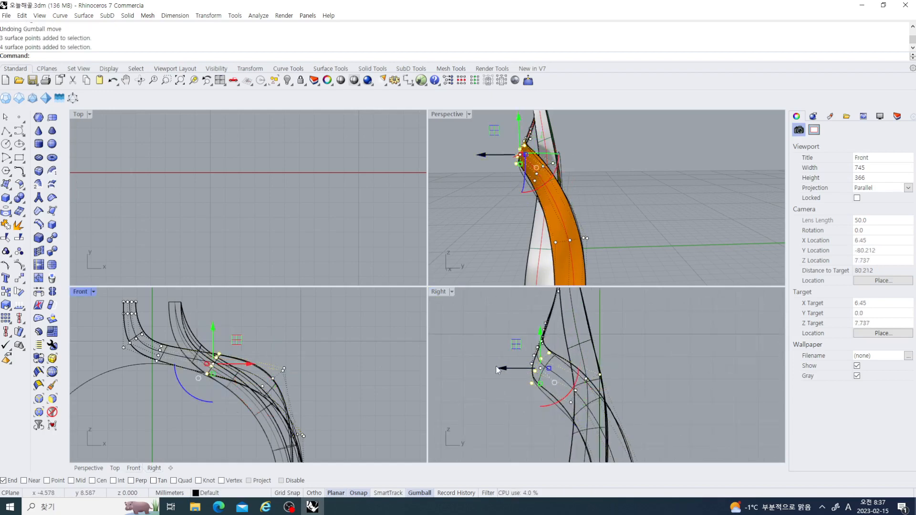
mouse_move(506, 370)
mouse_down()
mouse_move(499, 383)
mouse_move(502, 373)
mouse_up()
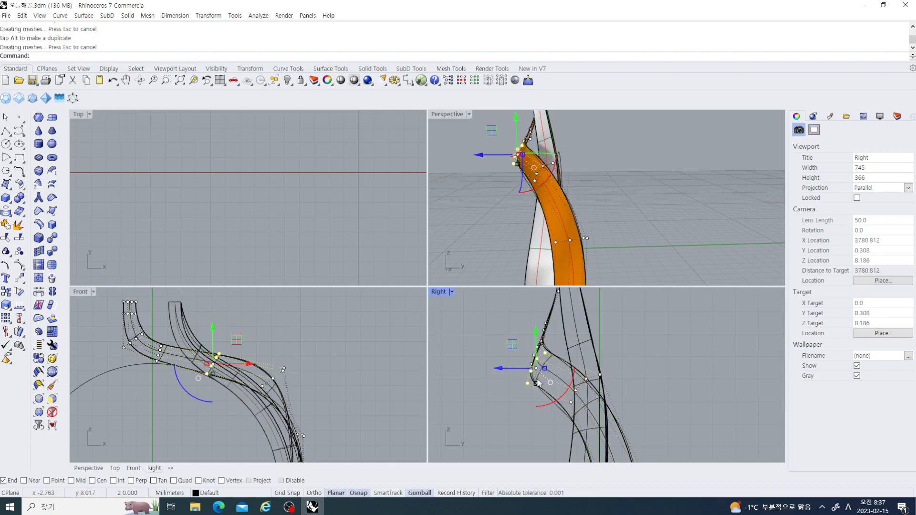
Step: Try moving the row of four surface control points at the crossing slightly downward in Z in the right view, and undo the move
drag(539, 339, 538, 342)
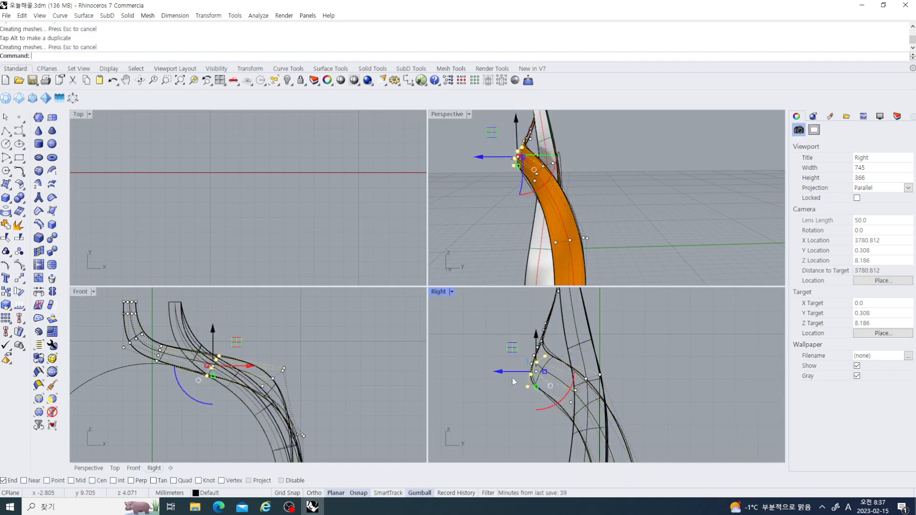
scroll(470, 409, down, 6)
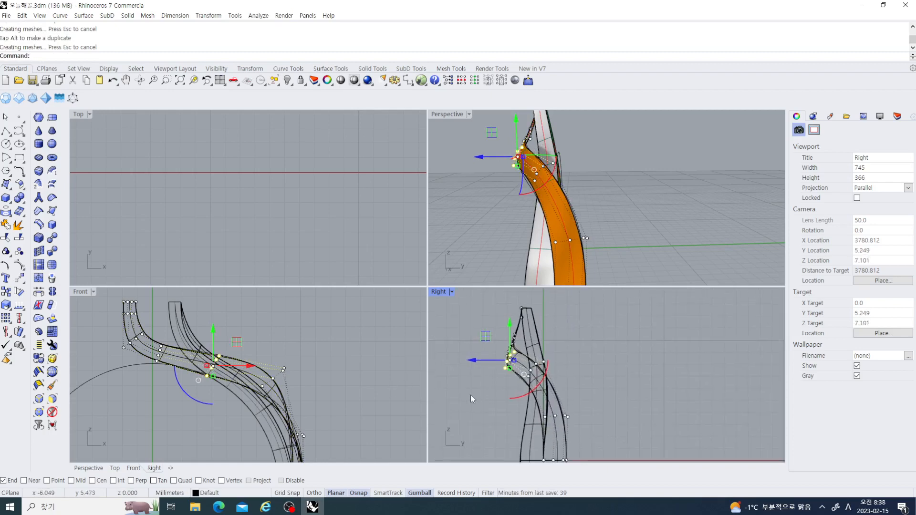
click(474, 396)
scroll(482, 393, down, 4)
scroll(219, 371, up, 5)
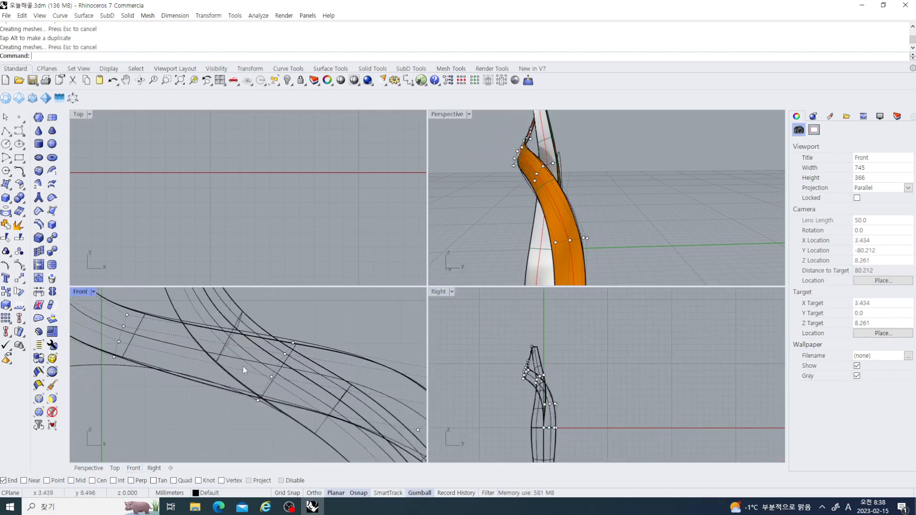
scroll(275, 372, down, 2)
key(ctrl+z)
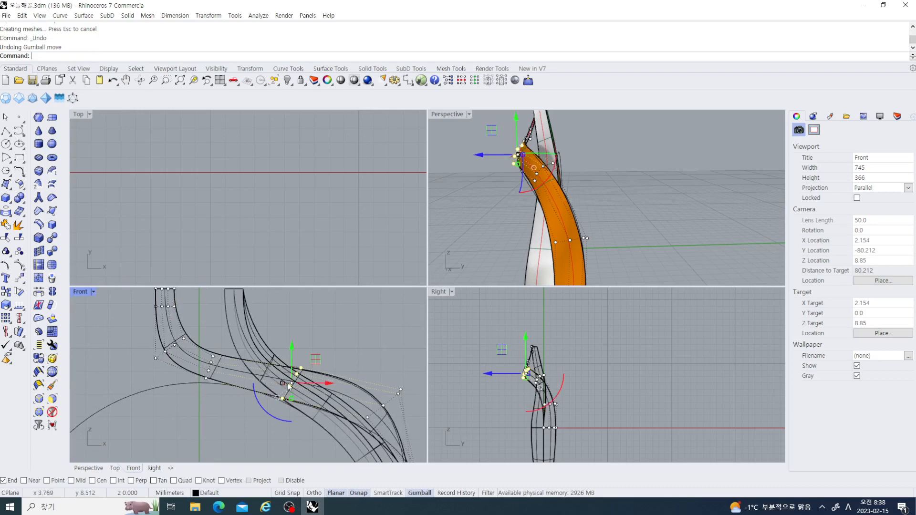
Step: Rotate the row of four surface control points at the crossing slightly counterclockwise in the front view
scroll(305, 371, up, 2)
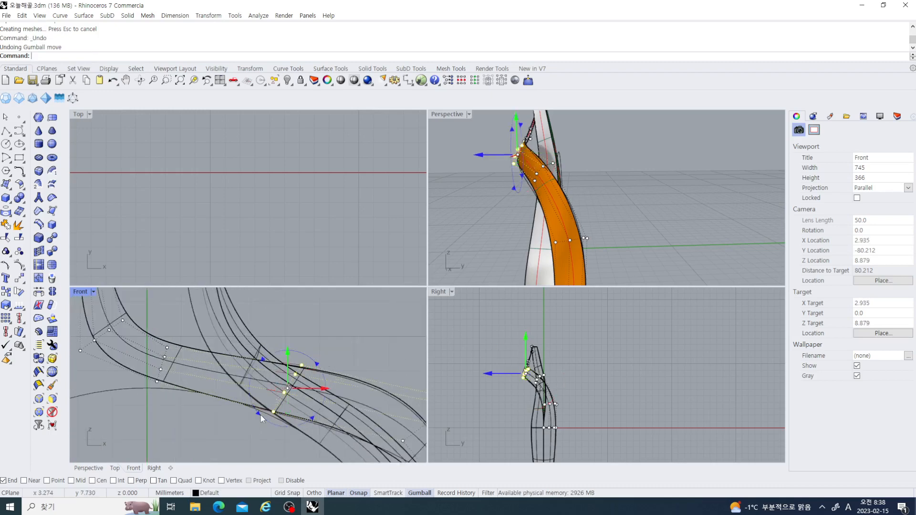
drag(272, 417, 272, 418)
click(360, 337)
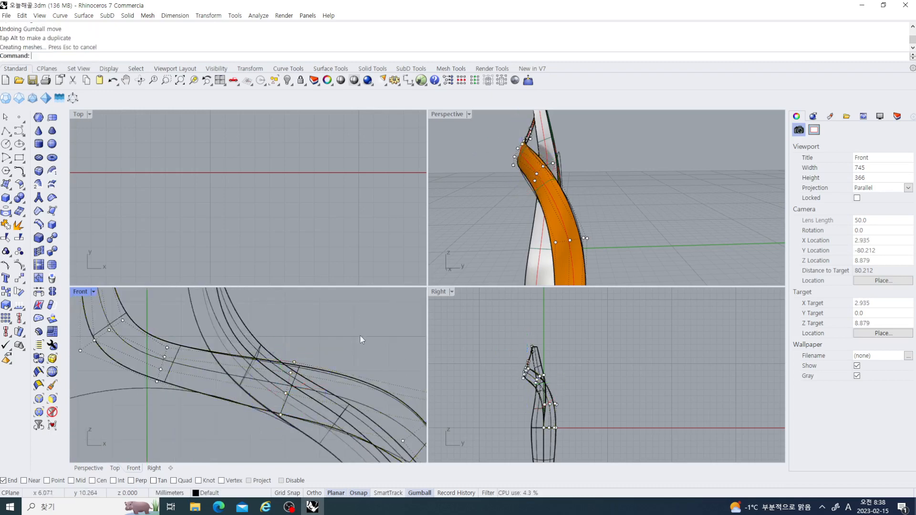
Step: Examine the crossing band's curvature and its lower edge near the crossing in the right and perspective views
right_drag(548, 393, 565, 392)
scroll(551, 388, up, 8)
scroll(554, 385, up, 2)
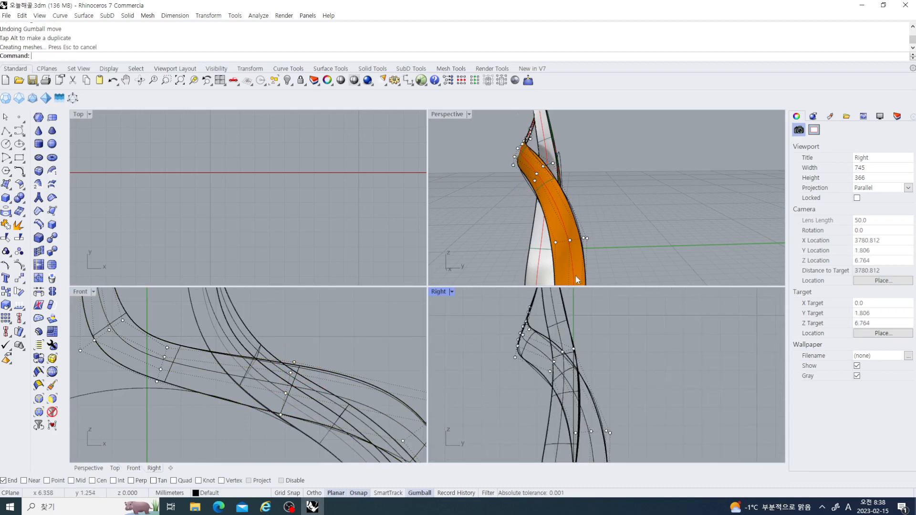
key(Escape)
right_drag(578, 279, 567, 231)
scroll(614, 231, up, 5)
scroll(563, 226, up, 4)
click(563, 224)
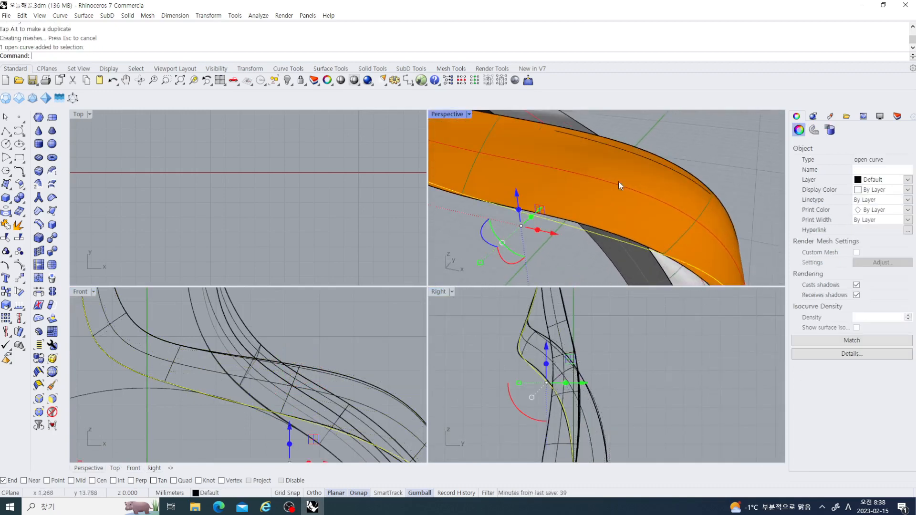
key(Escape)
right_drag(619, 181, 617, 204)
Step: Undo the recent gumball moves of the band's surface control points, and hide the control points
key(ctrl+z)
key(ctrl+z)
key(ctrl+z)
scroll(627, 198, down, 3)
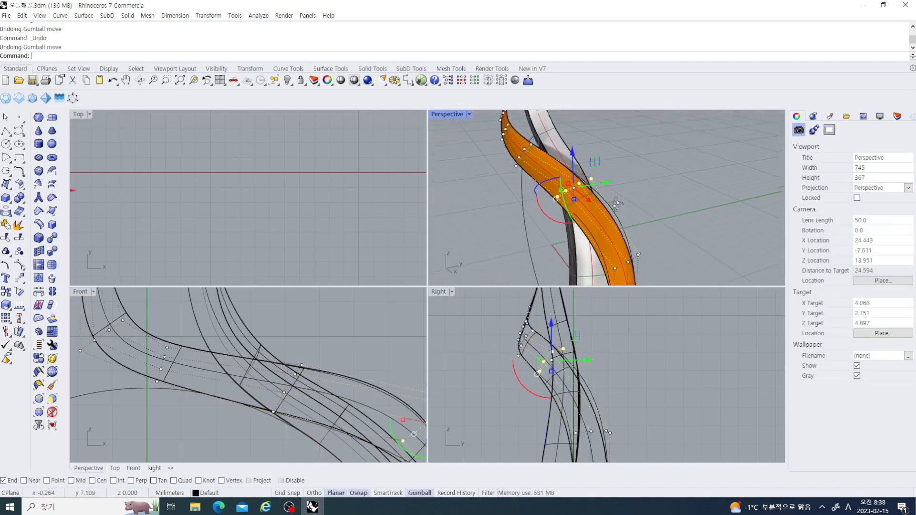
key(ctrl+z)
right_drag(675, 206, 533, 222)
key(Escape)
scroll(279, 339, down, 5)
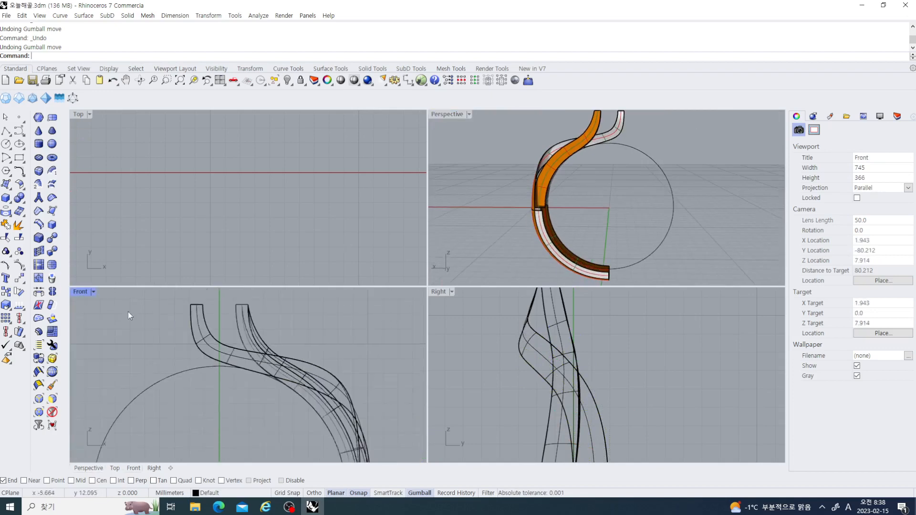
Step: Set the front viewport to Shaded display and change it to the Back view
click(82, 293)
click(143, 185)
scroll(214, 321, down, 4)
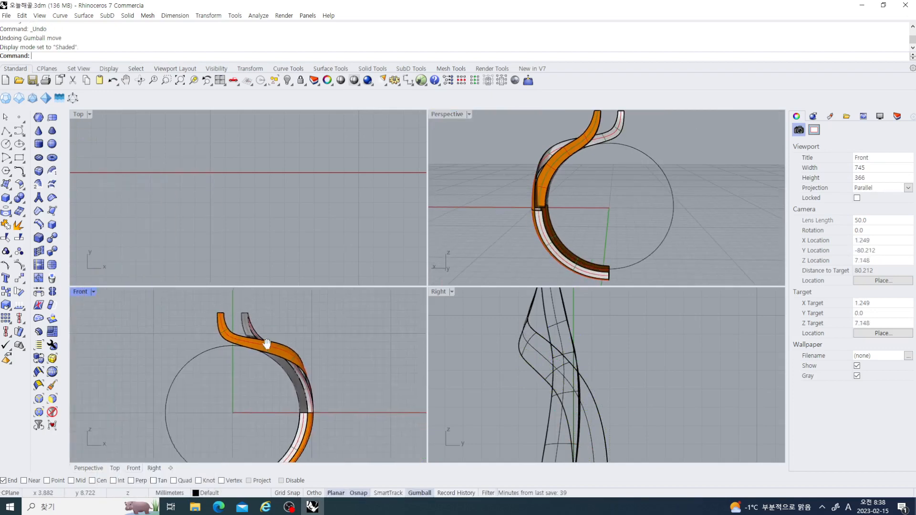
click(94, 291)
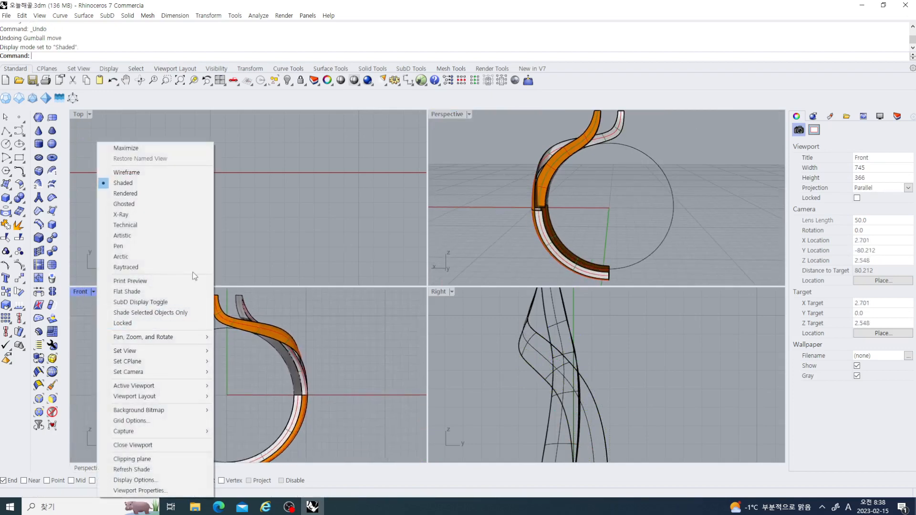
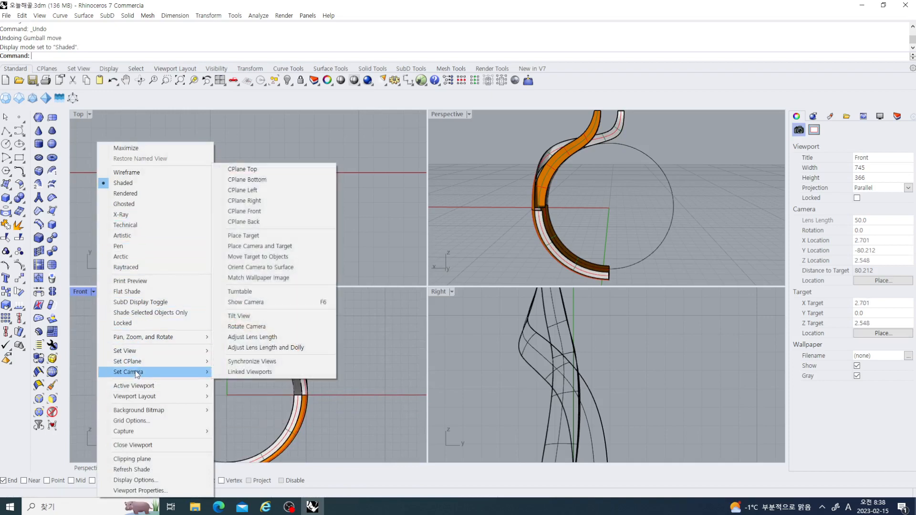
mouse_move(140, 353)
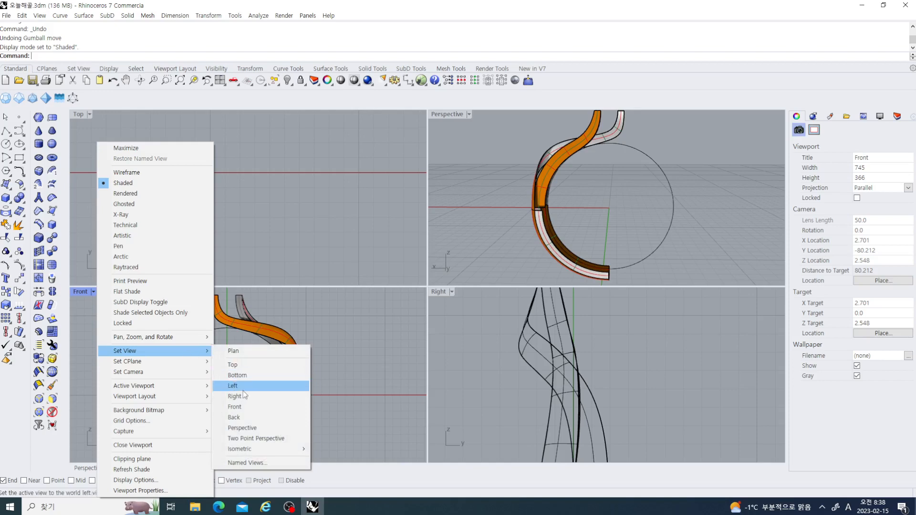
click(243, 418)
scroll(274, 396, up, 4)
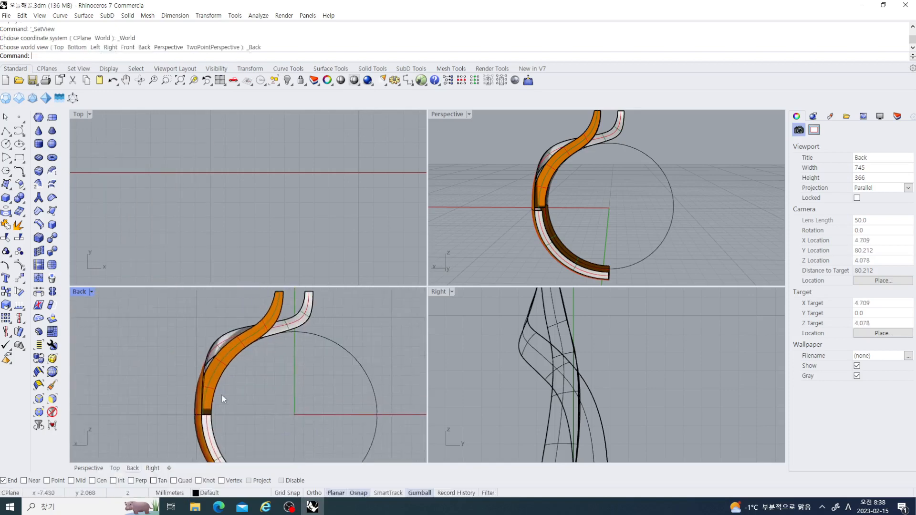
scroll(214, 402, up, 3)
Step: Turn on the control points of the crossing upper band's surface
click(239, 395)
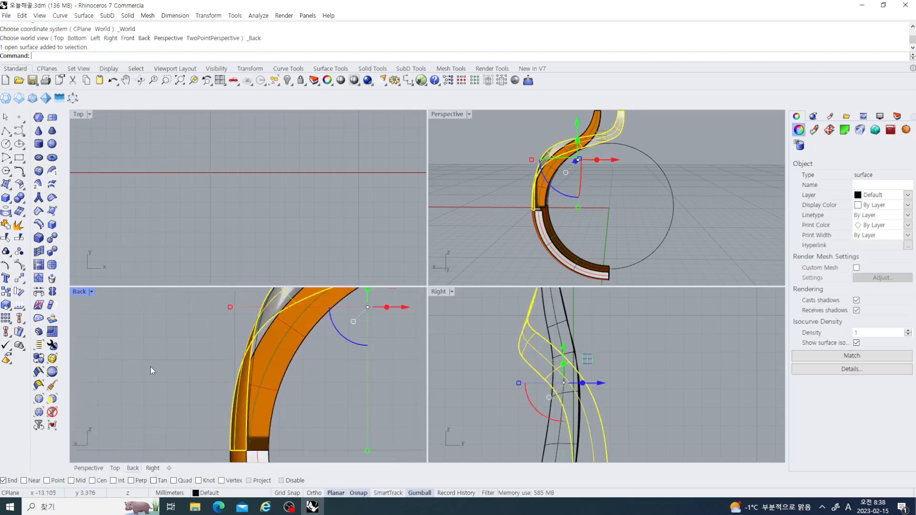
click(18, 266)
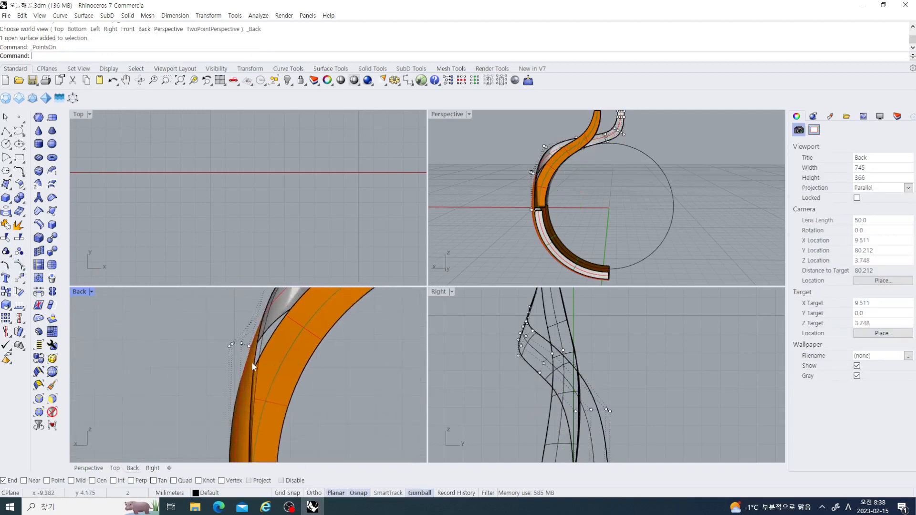
Step: Try moving one edge control point above the lower end downward and sideways in the back view, and undo both moves
click(262, 362)
scroll(275, 370, down, 4)
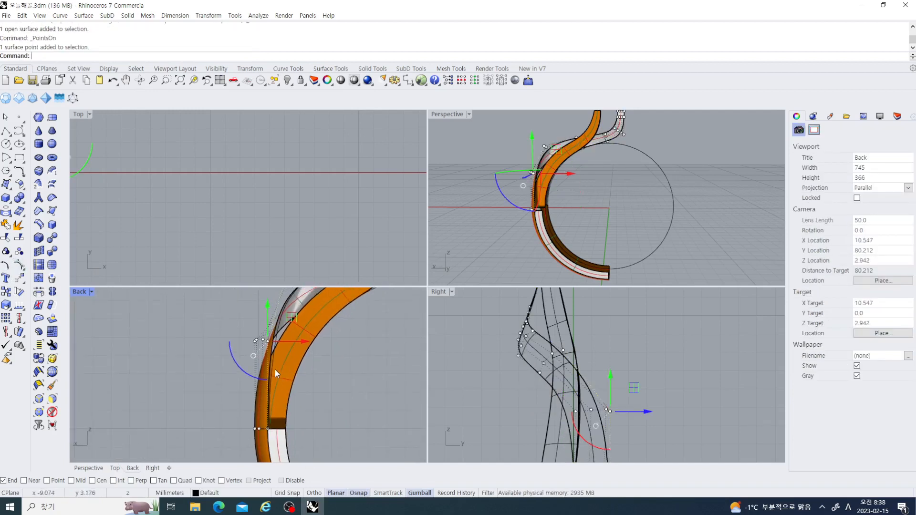
drag(274, 331, 266, 345)
scroll(280, 371, up, 3)
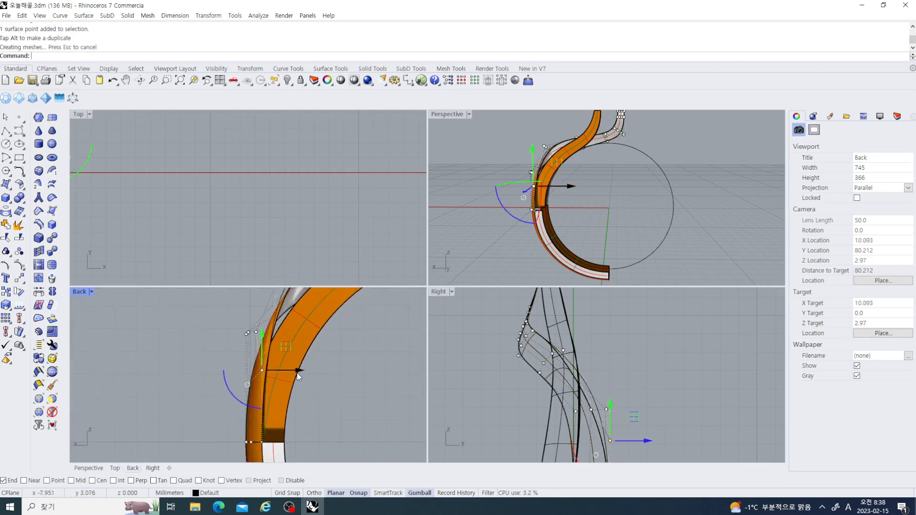
drag(297, 373, 285, 373)
key(ctrl+z)
key(ctrl+z)
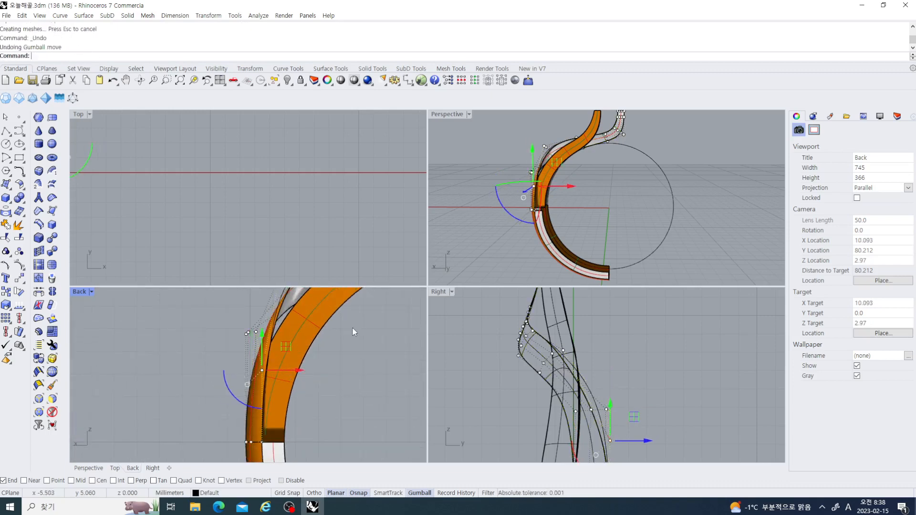
scroll(281, 348, down, 3)
scroll(258, 350, up, 2)
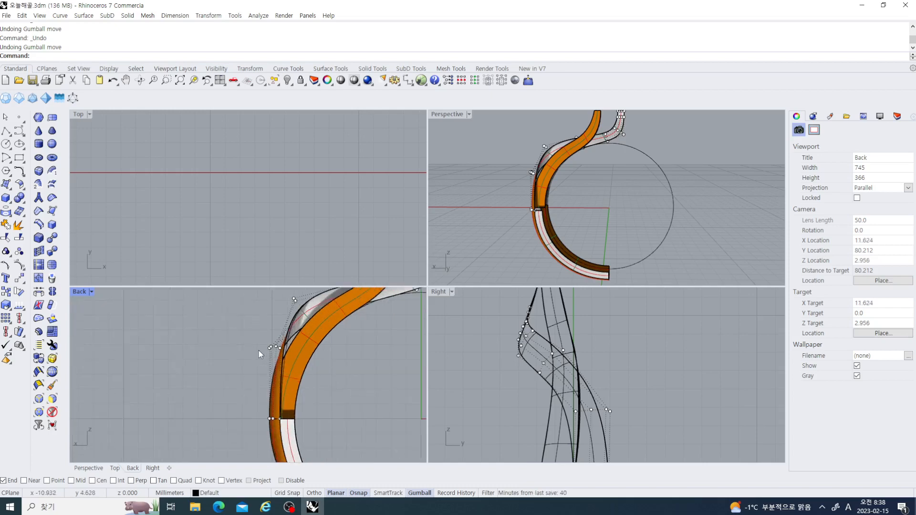
Step: Move the row of four surface control points above the band's lower end slightly downward in Z
drag(242, 346, 310, 366)
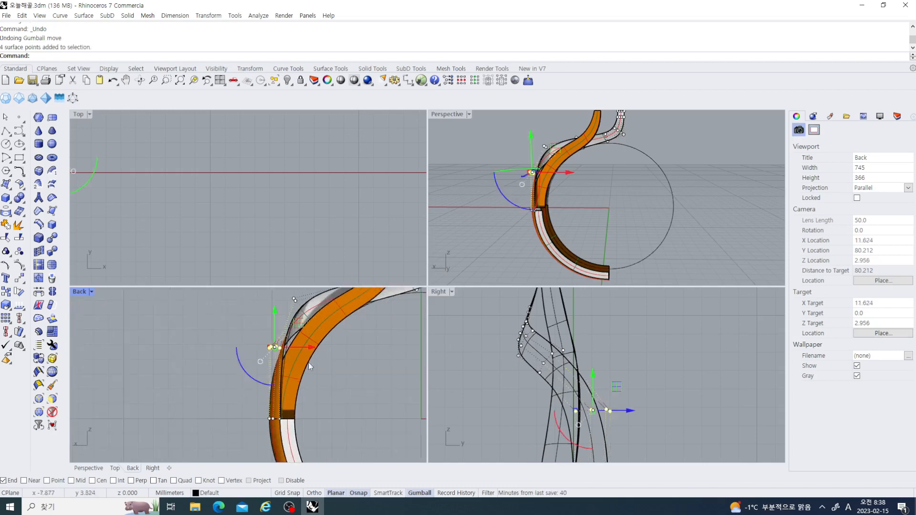
right_drag(565, 235, 622, 172)
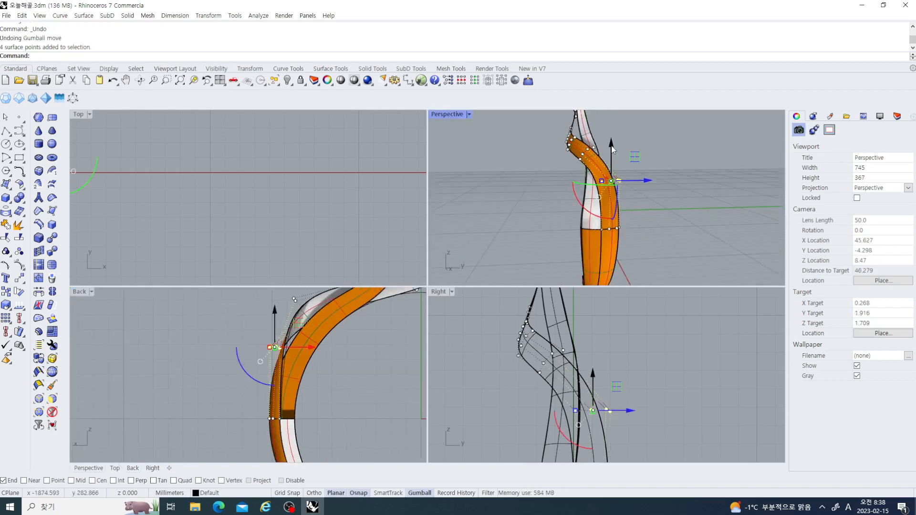
drag(612, 147, 610, 158)
click(689, 209)
mouse_move(669, 227)
right_down()
mouse_move(644, 247)
mouse_move(656, 226)
right_up()
scroll(616, 223, up, 4)
scroll(613, 173, up, 6)
scroll(567, 207, down, 8)
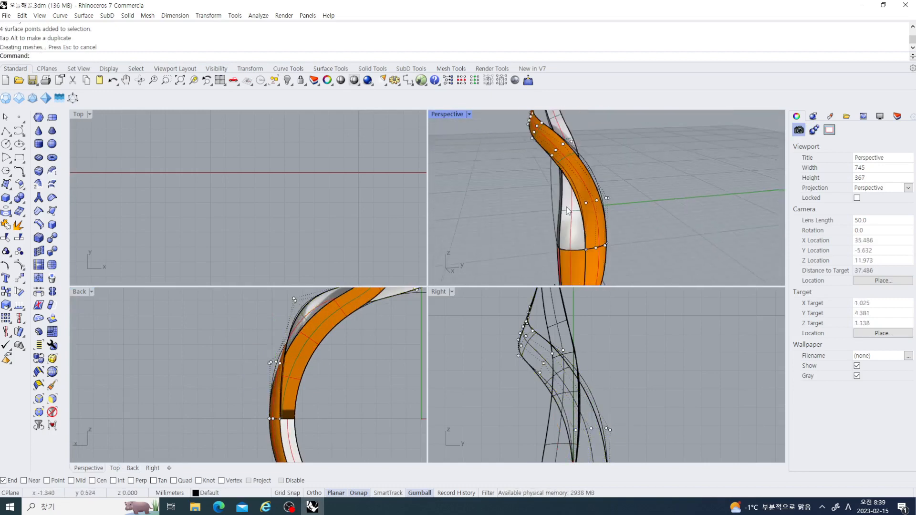
Step: Move the row of four surface control points at the crossing slightly in the positive Y direction in the perspective view
shift+right_drag(566, 207, 566, 237)
right_drag(566, 237, 543, 242)
drag(504, 198, 583, 210)
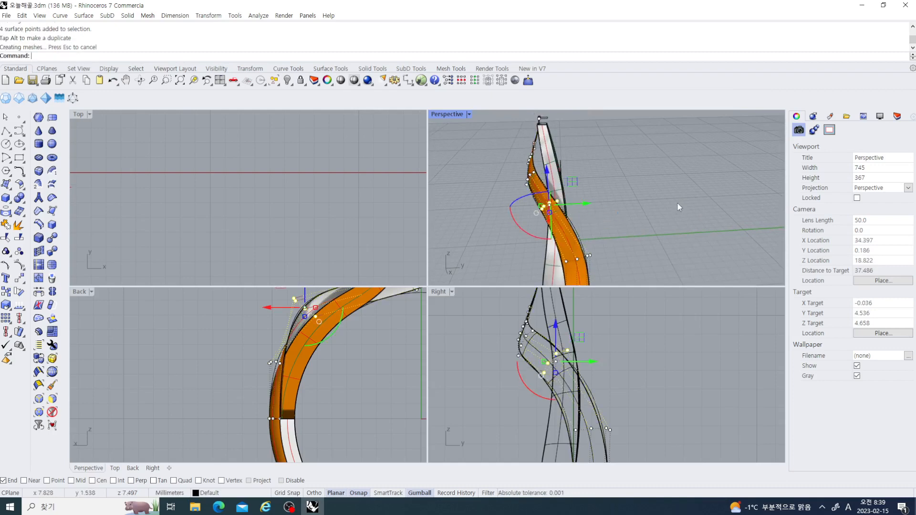
scroll(643, 247, down, 4)
right_drag(643, 245, 363, 253)
Step: Hide the surface control points and delete the open curve along the crossing band's edge
key(Escape)
scroll(552, 229, up, 6)
scroll(552, 248, down, 4)
scroll(552, 248, up, 4)
click(573, 218)
key(Delete)
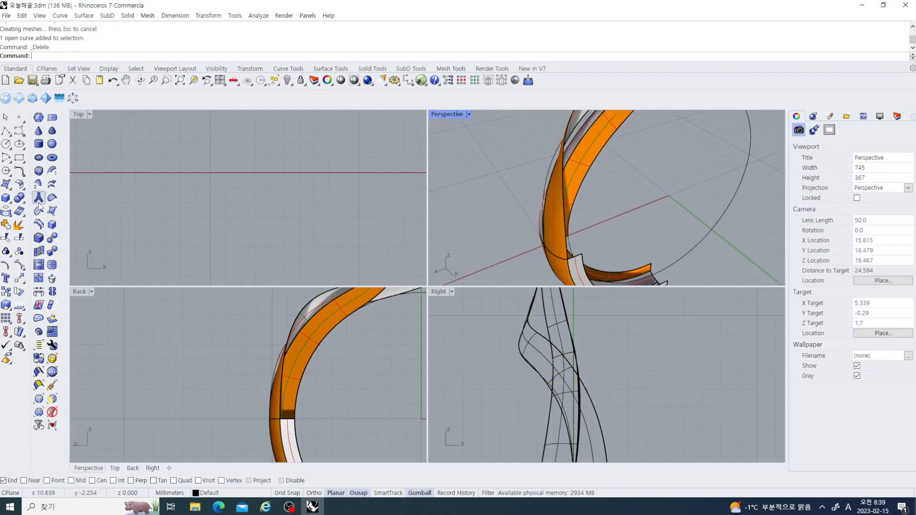
Step: Sweep a side surface along the crossing band's edge with Sweep 1 Rail, using the end cross sections, Freeform style and unchanged cross sections
click(11, 190)
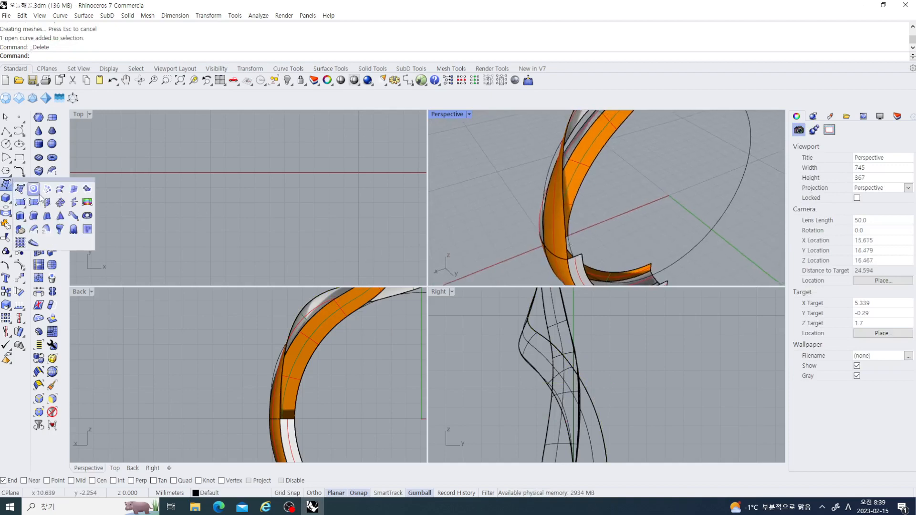
click(39, 230)
right_drag(542, 250, 652, 183)
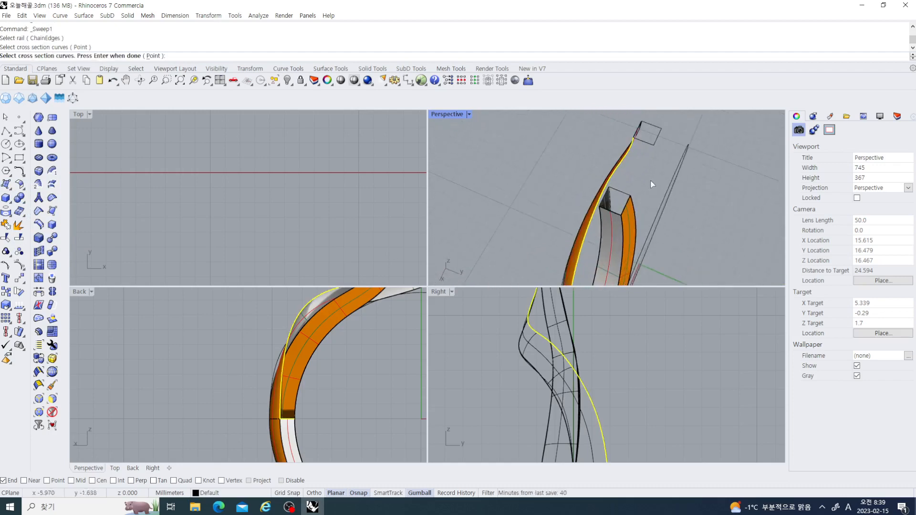
key(Return)
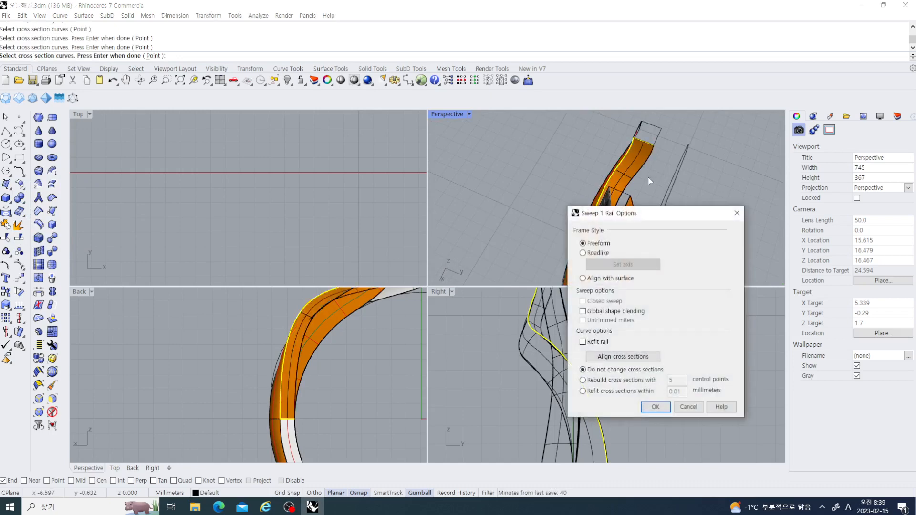
click(656, 407)
right_drag(612, 242, 588, 231)
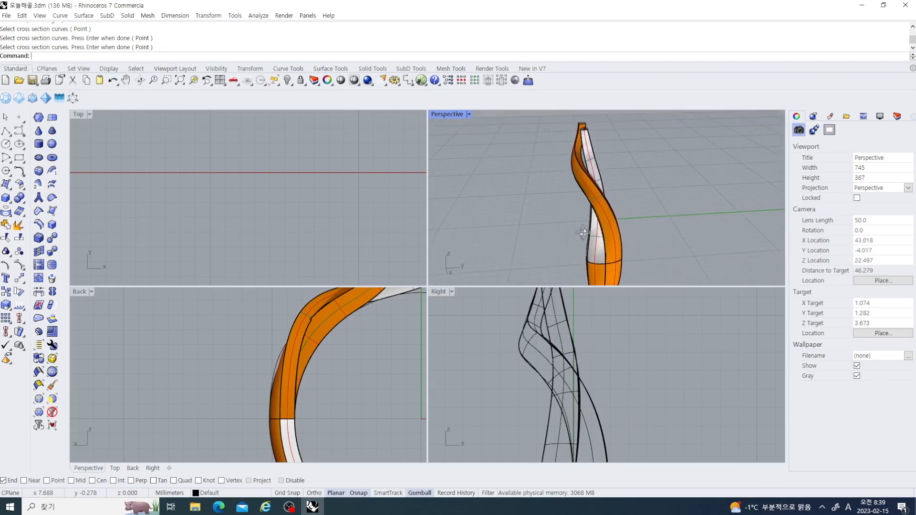
scroll(603, 239, up, 2)
scroll(606, 241, up, 2)
Step: Undo the one-rail sweep, the edge curve deletion, and the control point edits back through the Set Points alignment
key(ctrl+z)
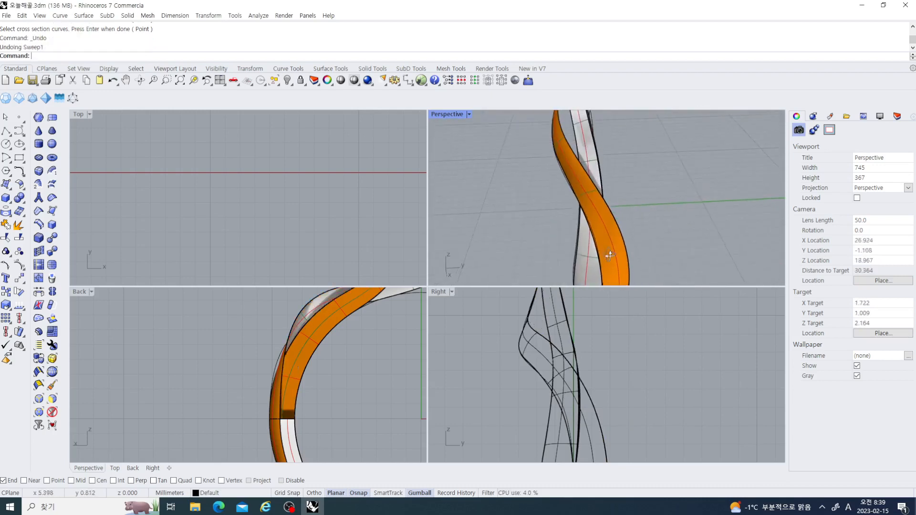
key(ctrl+z)
key(ctrl+z)
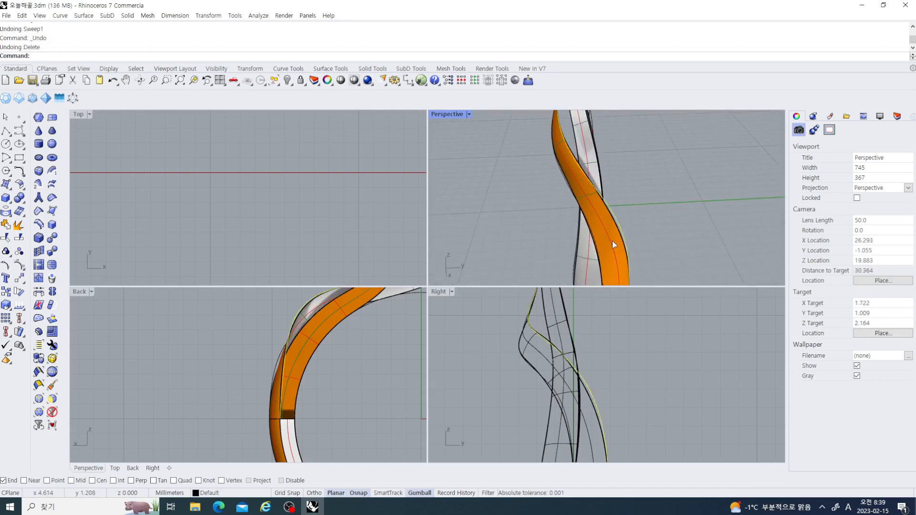
key(ctrl+z)
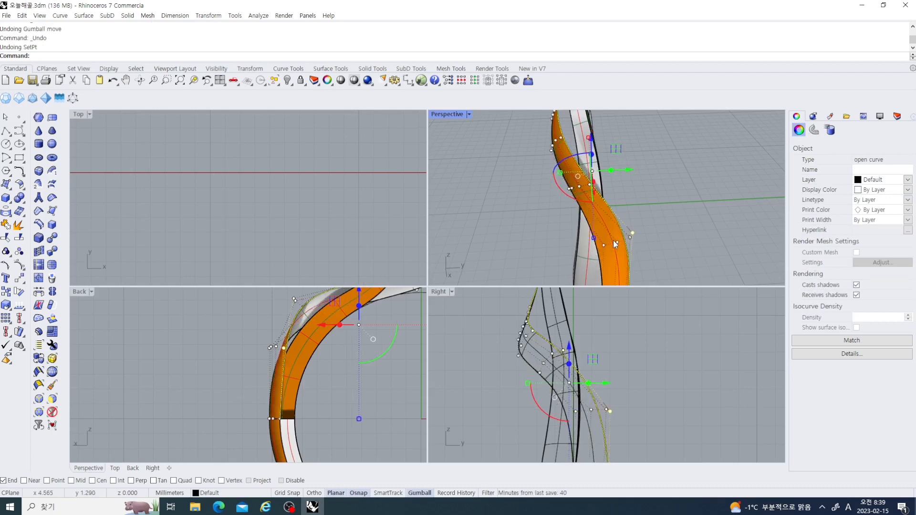
Step: Undo the earlier deletion of the side surface and curve, redo that deletion, and clear the selection
key(ctrl+z)
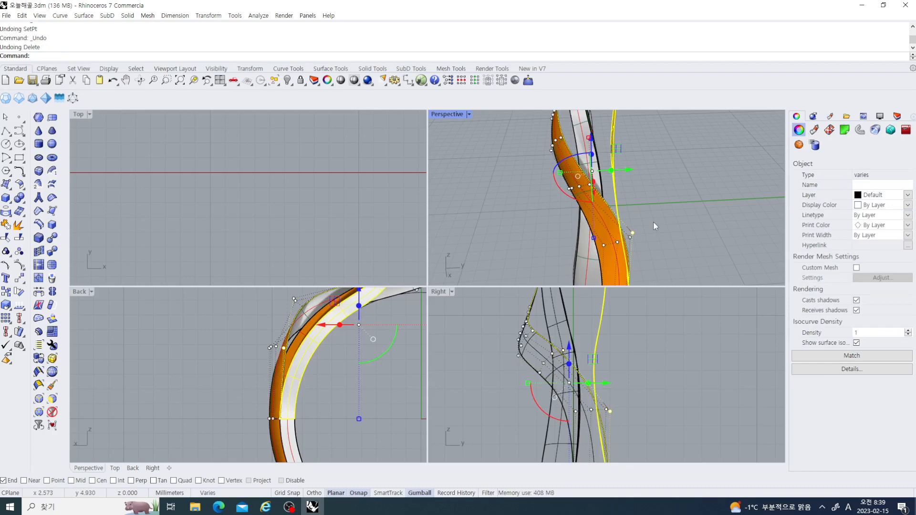
key(ctrl+y)
key(Escape)
scroll(628, 232, up, 2)
scroll(627, 230, down, 6)
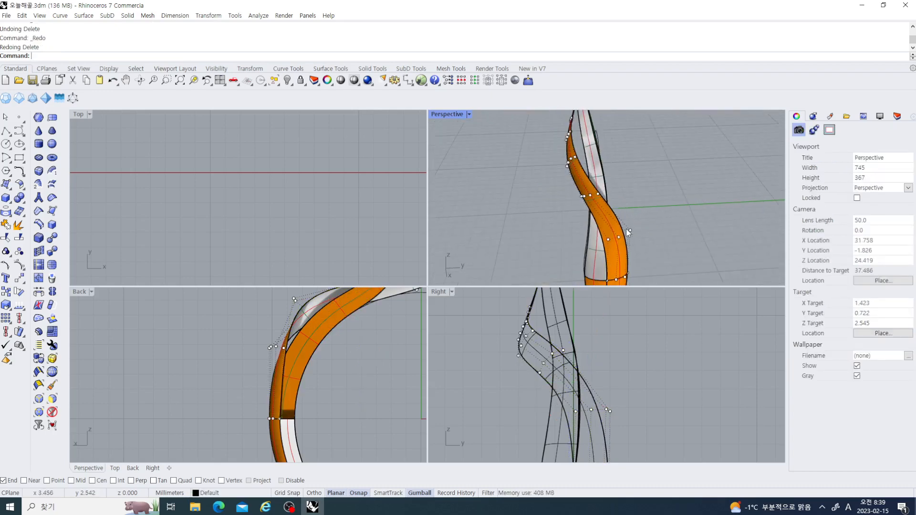
Step: Show the control points of the open curve along the crossing band's edge and move the point at the crossing about 0.42 mm along Y
key(Escape)
scroll(621, 228, up, 2)
click(626, 225)
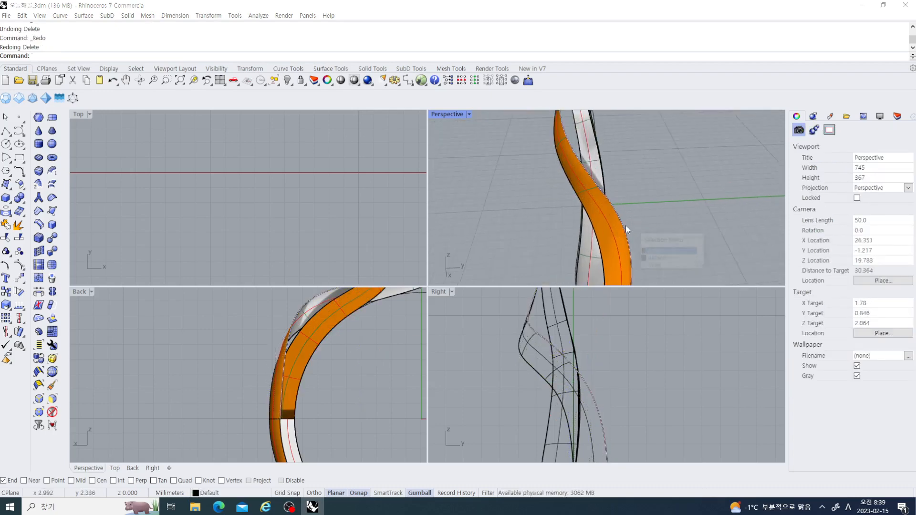
click(658, 250)
click(7, 265)
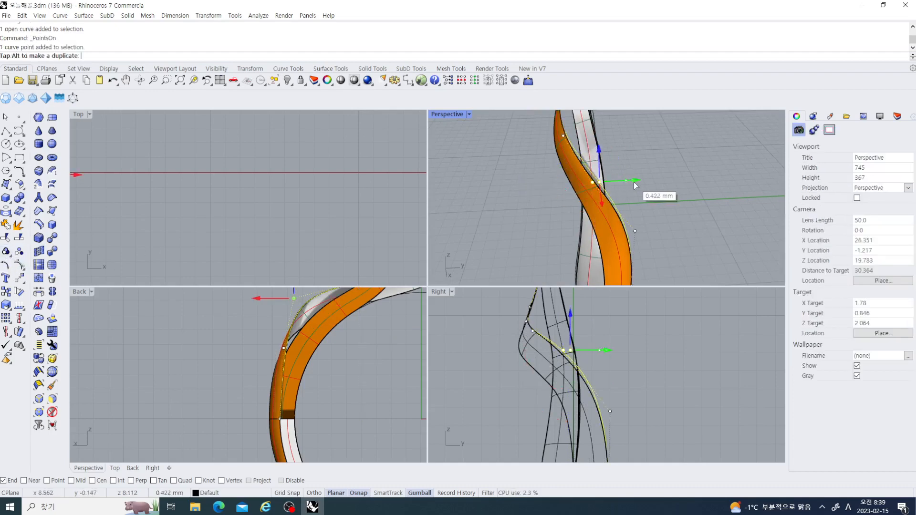
drag(634, 182, 635, 182)
drag(485, 223, 675, 232)
scroll(687, 258, down, 4)
right_drag(673, 259, 646, 240)
right_drag(620, 210, 483, 177)
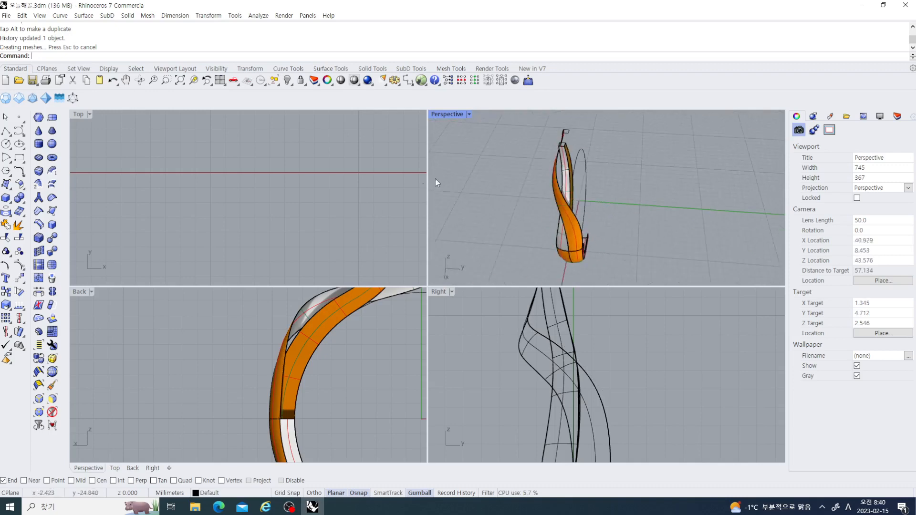
Step: Select all curves except the profile curves at the crossing band's upper end and the closed ring circle, and delete them
click(279, 84)
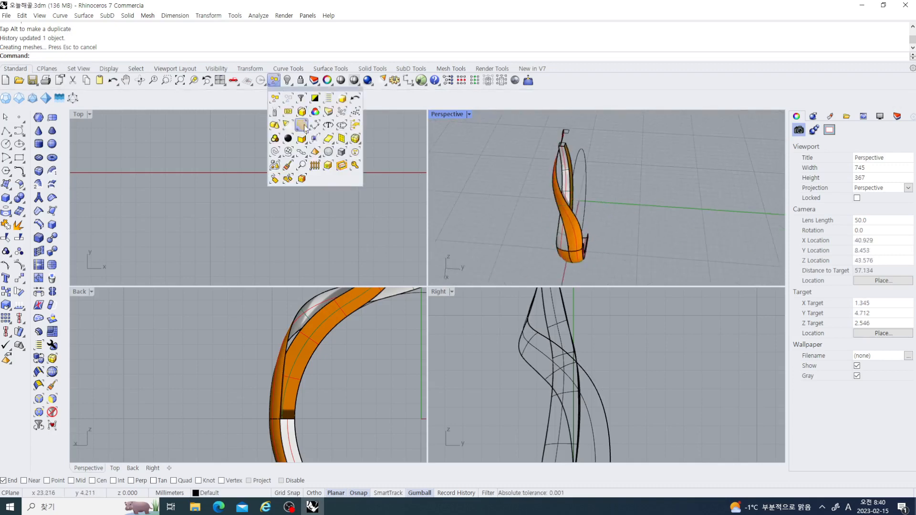
click(279, 157)
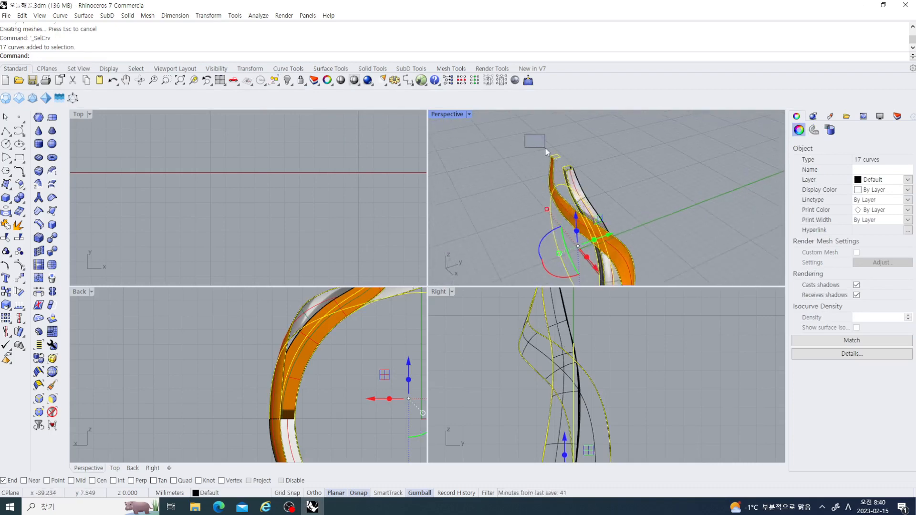
scroll(545, 147, up, 5)
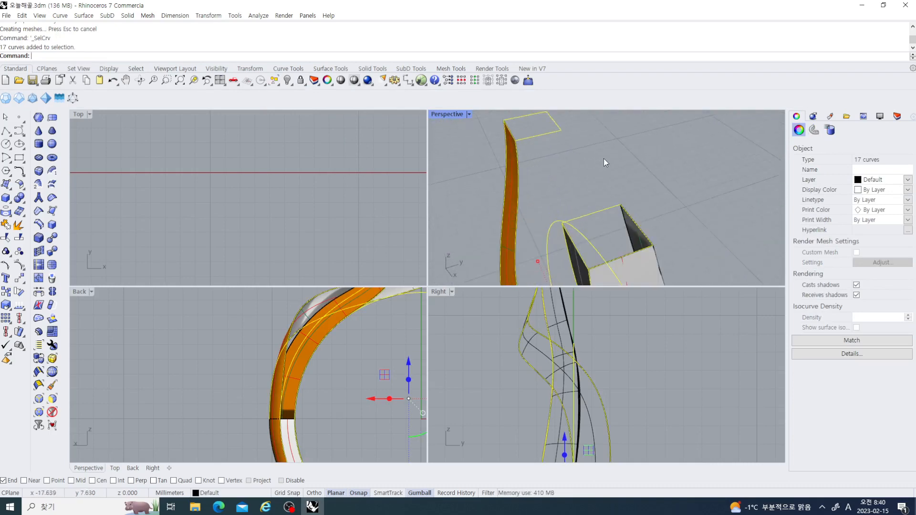
ctrl+drag(526, 112, 525, 112)
right_drag(534, 143, 589, 194)
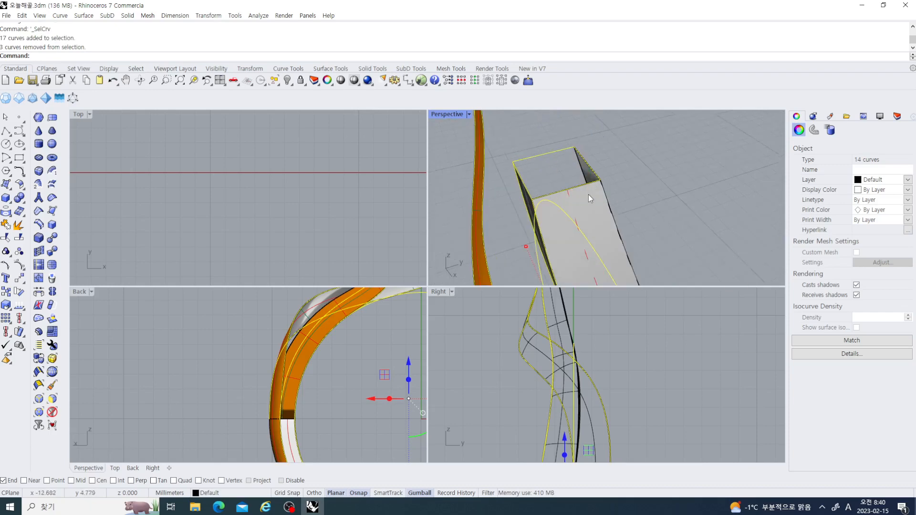
scroll(637, 196, down, 5)
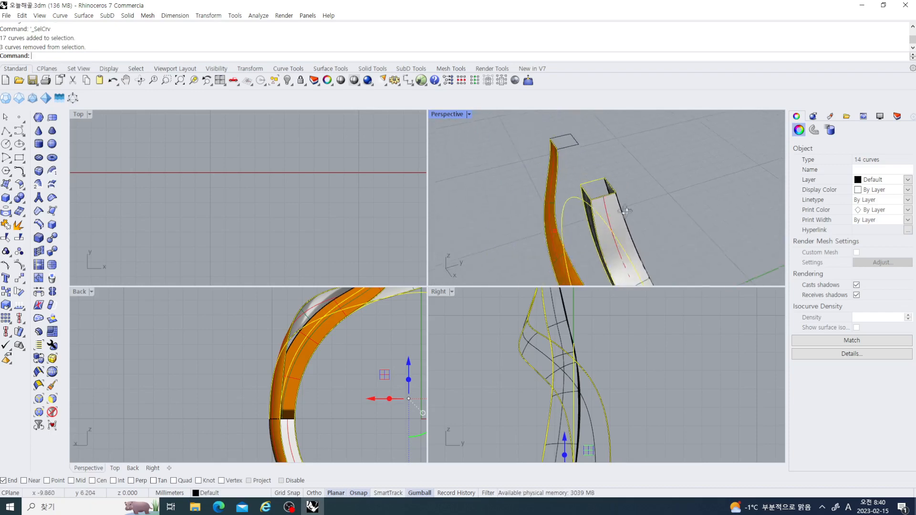
scroll(580, 201, up, 3)
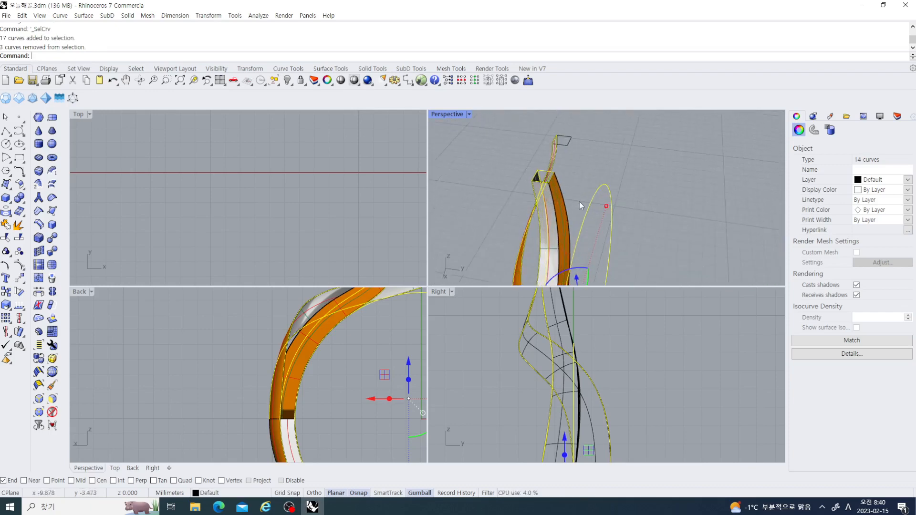
ctrl+click(589, 205)
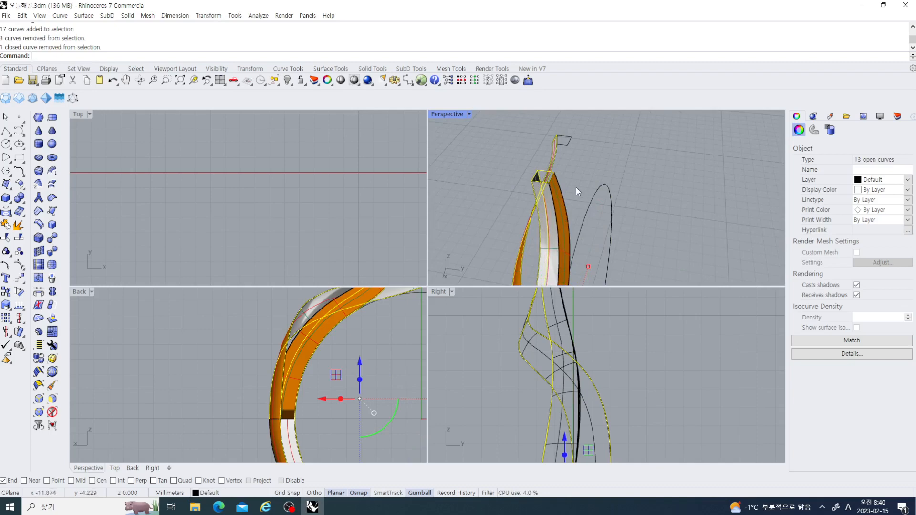
key(Delete)
right_drag(571, 184, 477, 224)
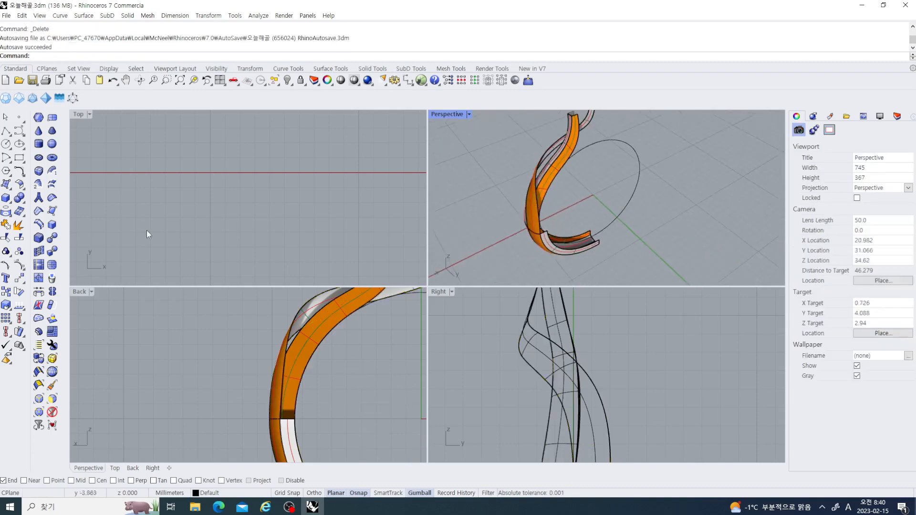
Step: Sweep a side surface along the crossing band's edge with Sweep 1 Rail, using the end cross sections, Freeform style and unchanged cross sections
click(10, 189)
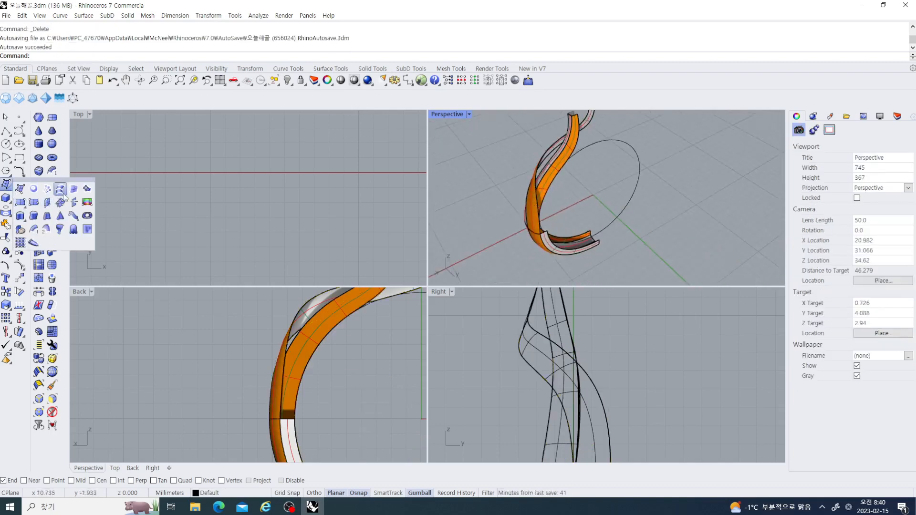
click(38, 232)
scroll(558, 224, up, 3)
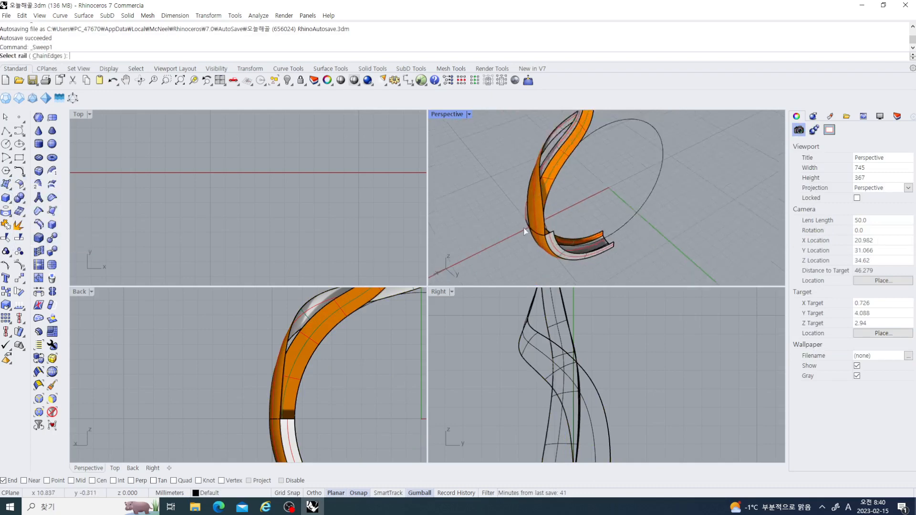
click(558, 226)
right_drag(567, 239, 605, 199)
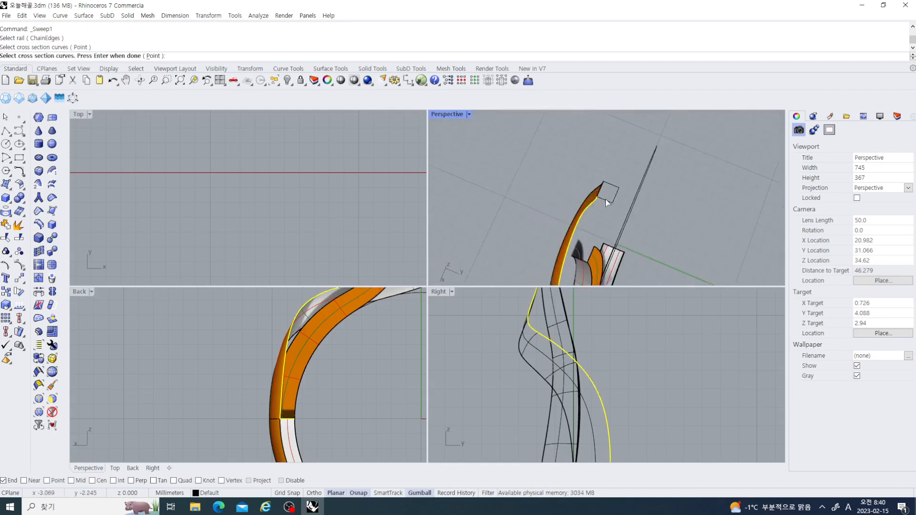
click(606, 200)
right_click(594, 208)
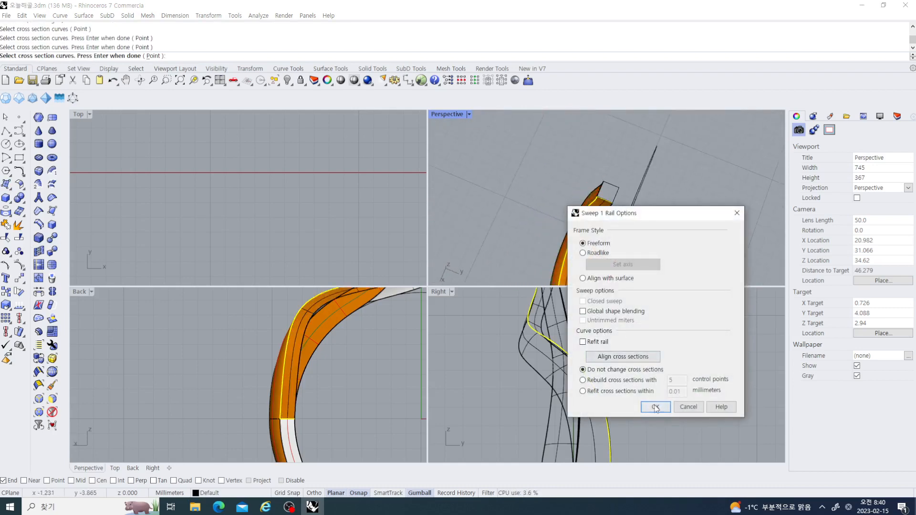
click(656, 407)
right_drag(620, 273, 491, 196)
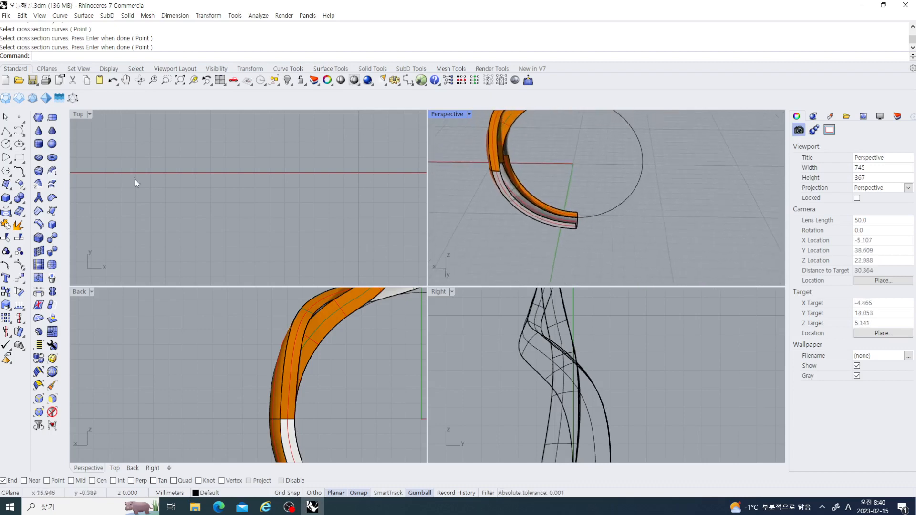
Step: Loft a surface between the two edges of the lower band's open side, with Straight sections style and no simplification
click(10, 188)
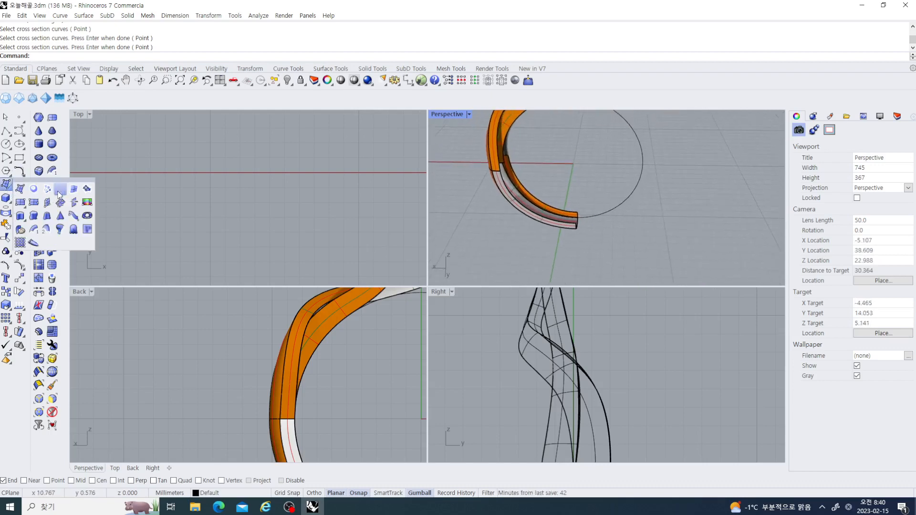
click(60, 190)
right_drag(530, 229, 551, 241)
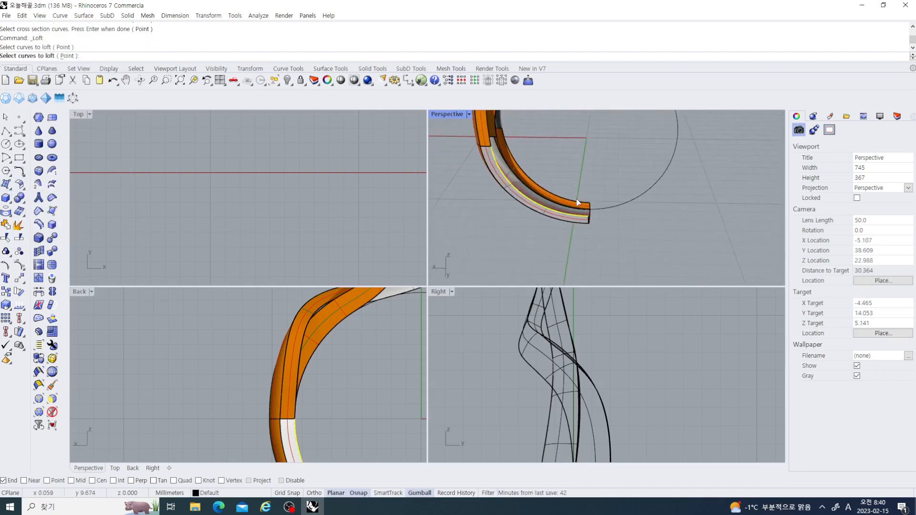
right_click(591, 190)
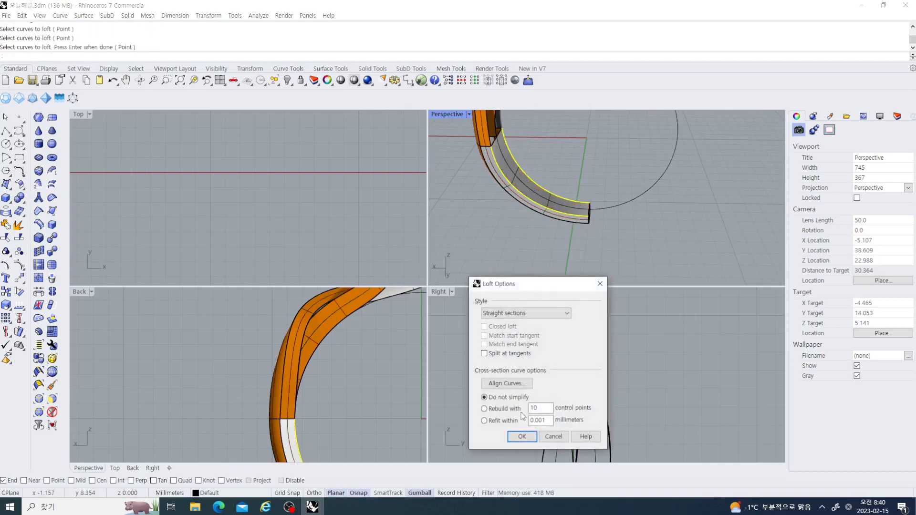
click(522, 438)
Step: Split the lofted lower-band surface lengthwise along an isocurve at the corner where the upper bands meet, with Shrink set to Yes
right_drag(537, 147, 527, 214)
scroll(524, 214, up, 10)
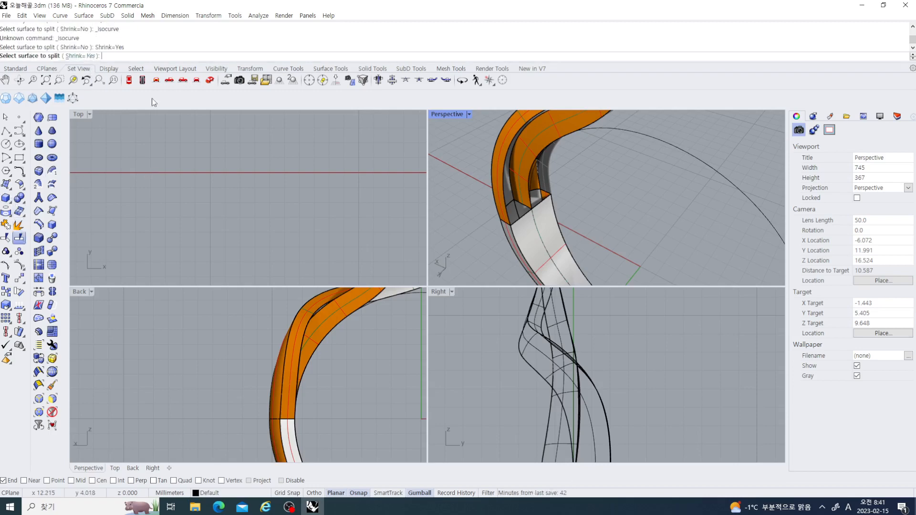
scroll(523, 244, up, 2)
click(538, 225)
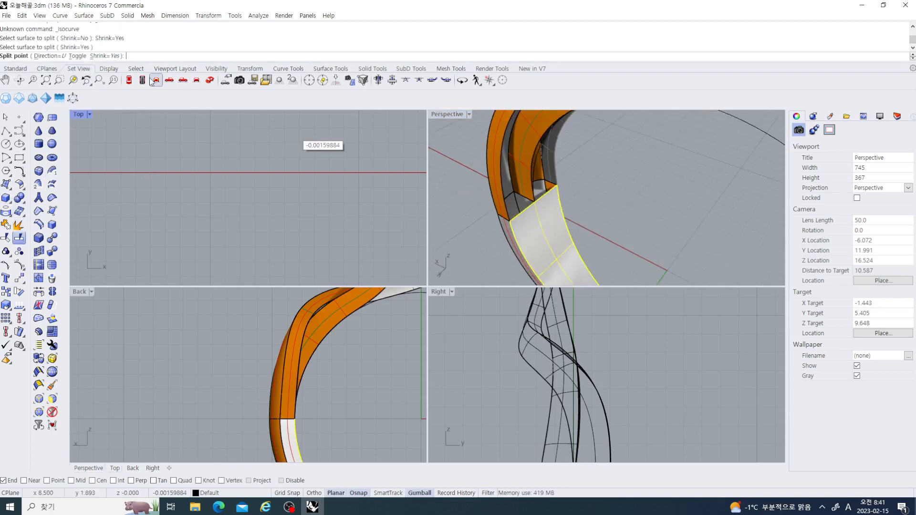
right_click(535, 205)
scroll(545, 208, down, 4)
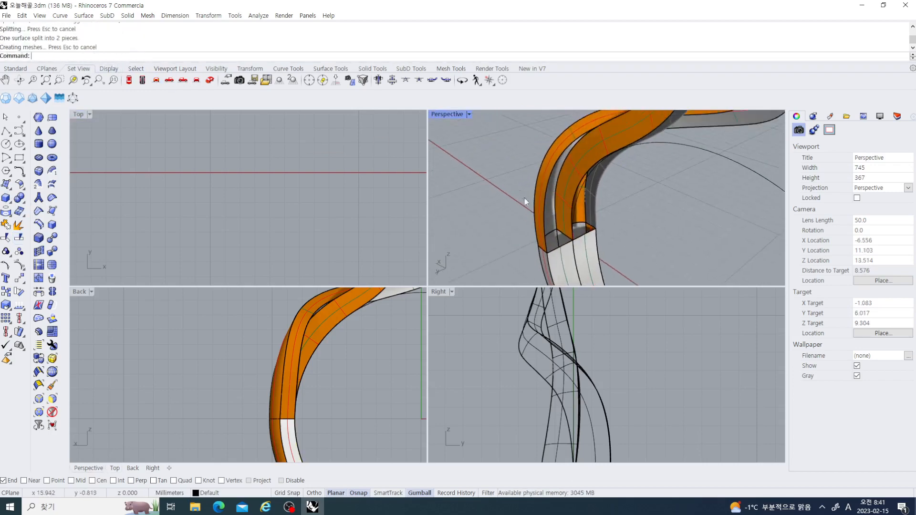
right_drag(524, 202, 575, 191)
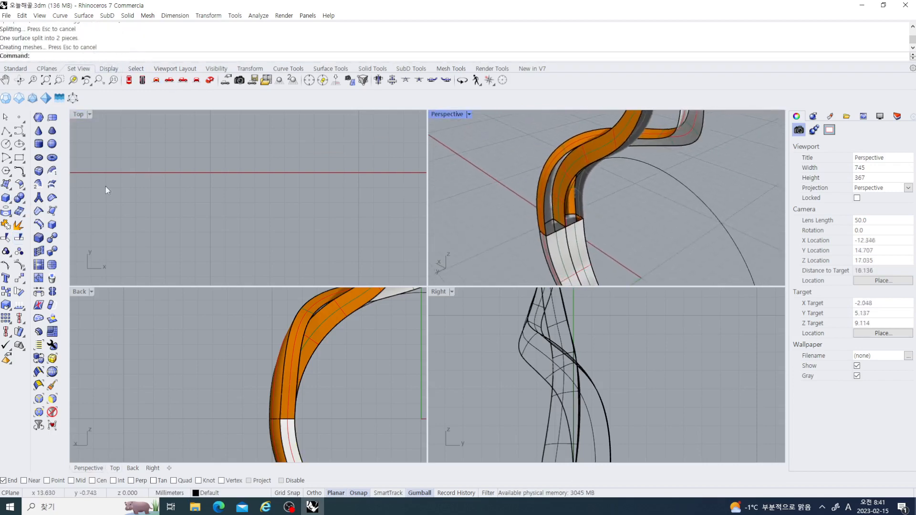
click(10, 189)
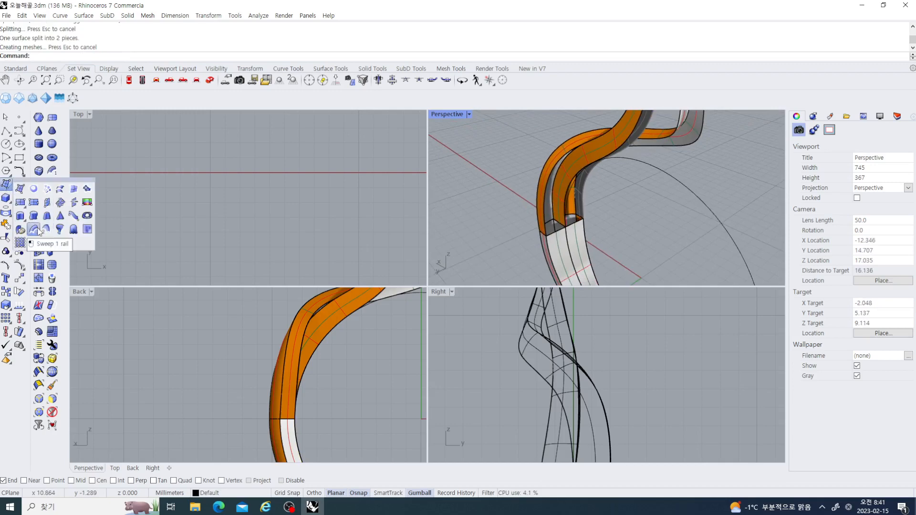
right_drag(643, 214, 615, 233)
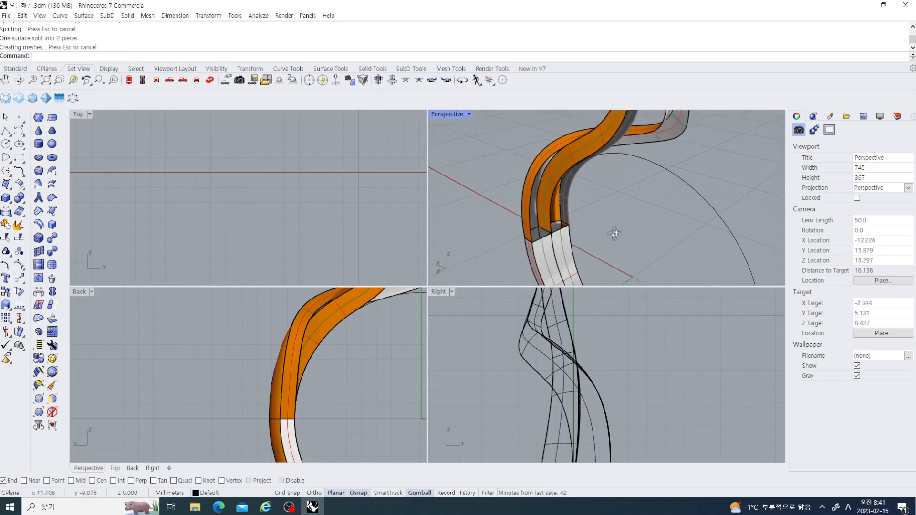
click(12, 193)
click(36, 226)
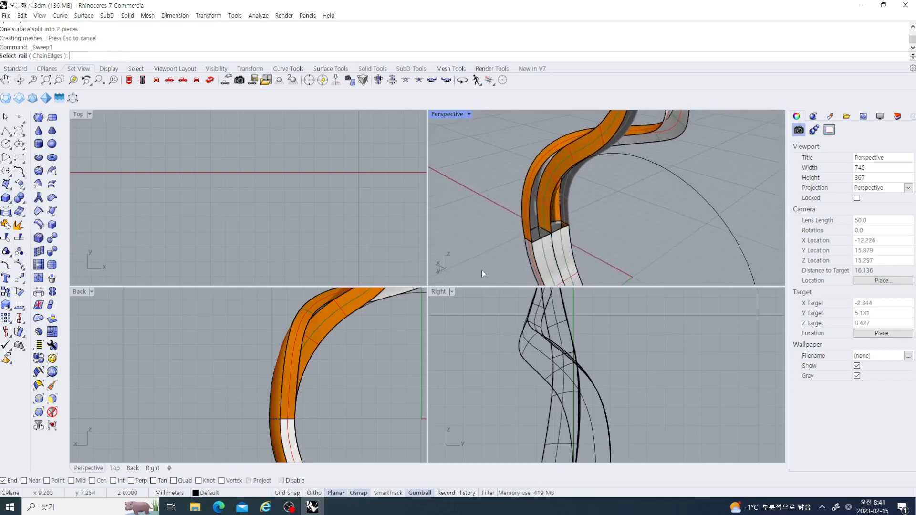
click(542, 241)
click(534, 235)
right_drag(580, 205, 643, 169)
click(636, 141)
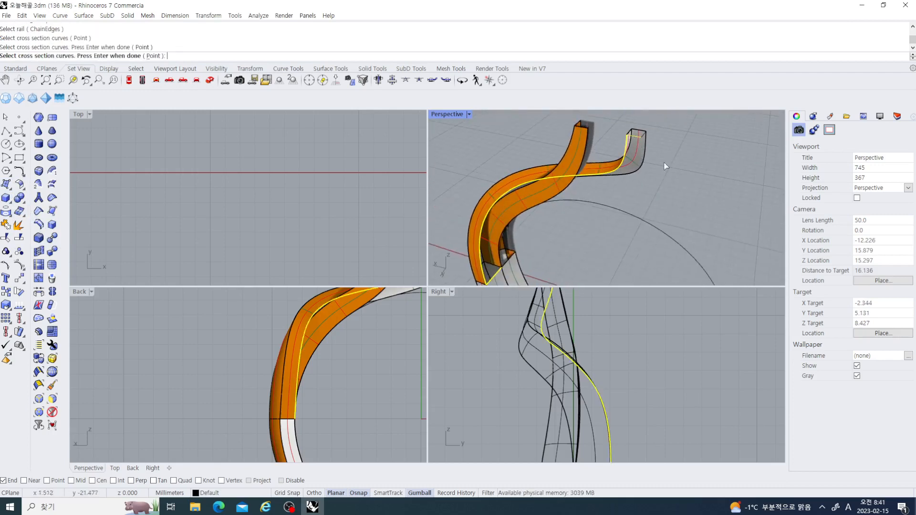
key(Return)
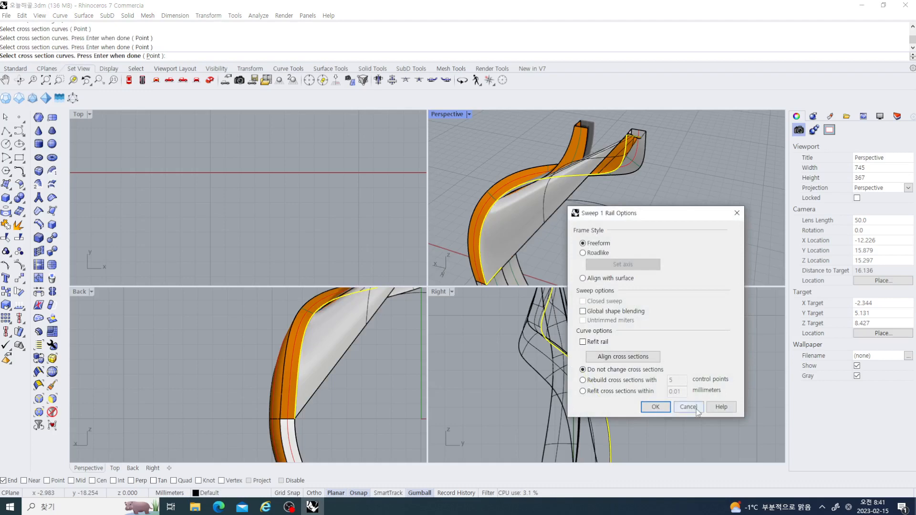
click(696, 410)
Step: Unlock the locked object in the ring model
right_drag(646, 207, 572, 258)
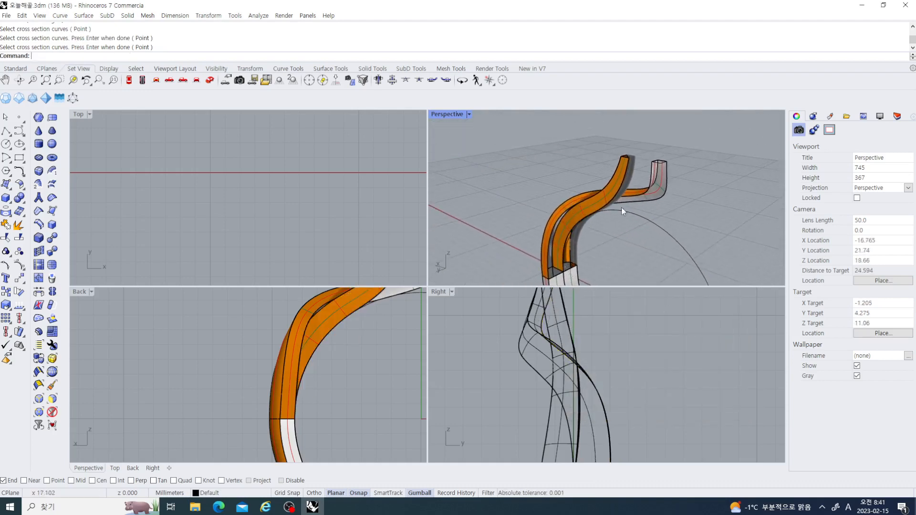
right_drag(622, 207, 592, 224)
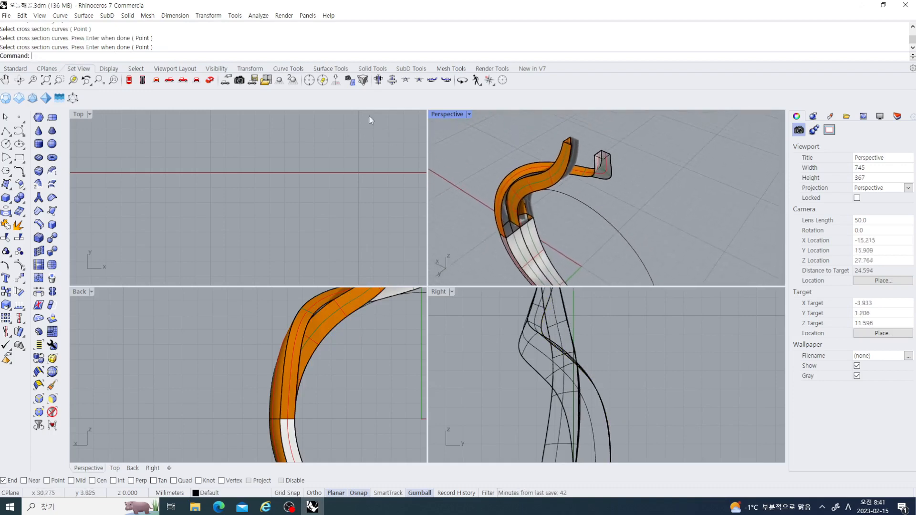
click(15, 68)
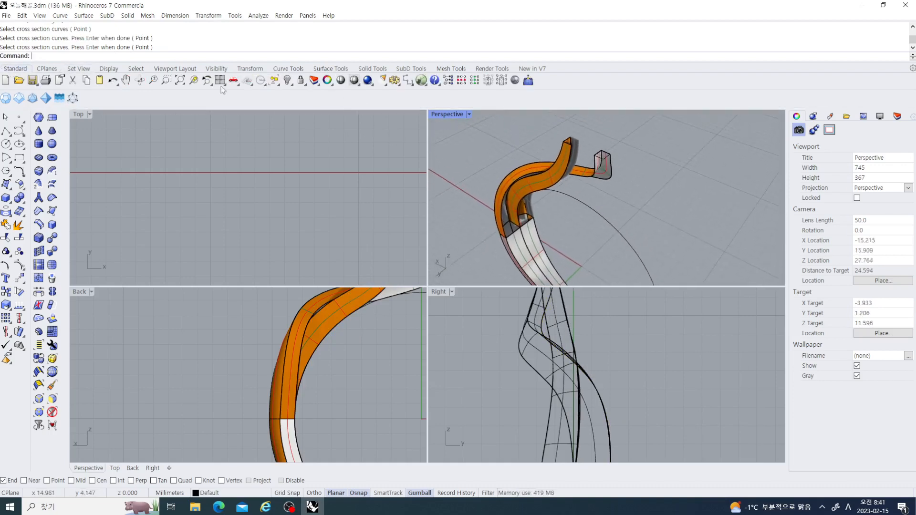
right_click(301, 79)
right_drag(525, 131, 548, 169)
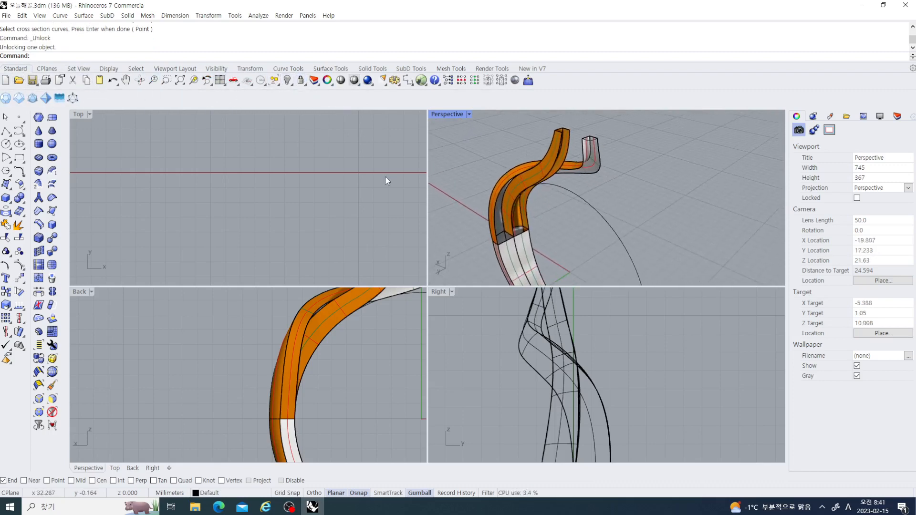
Step: Loft a surface between the two edges of the upper band's open side, with Straight sections style and no simplification
click(10, 187)
click(60, 190)
scroll(513, 217, up, 3)
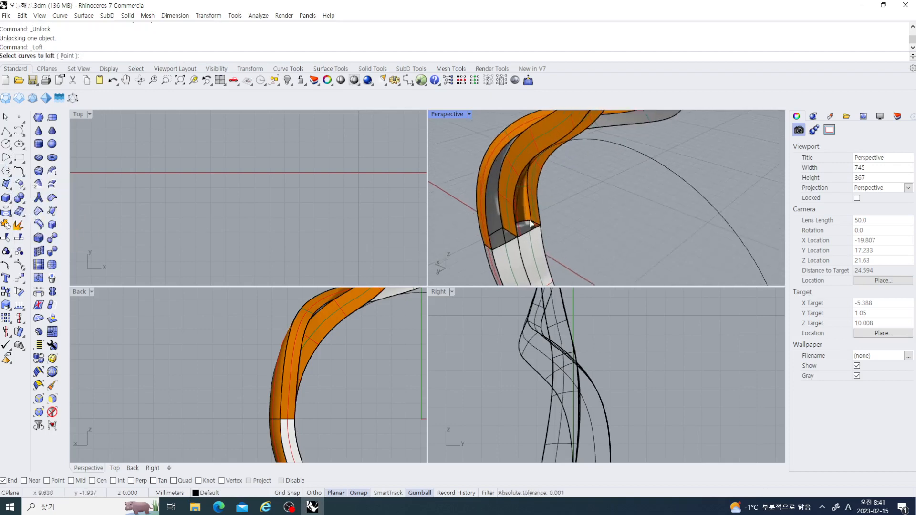
click(517, 215)
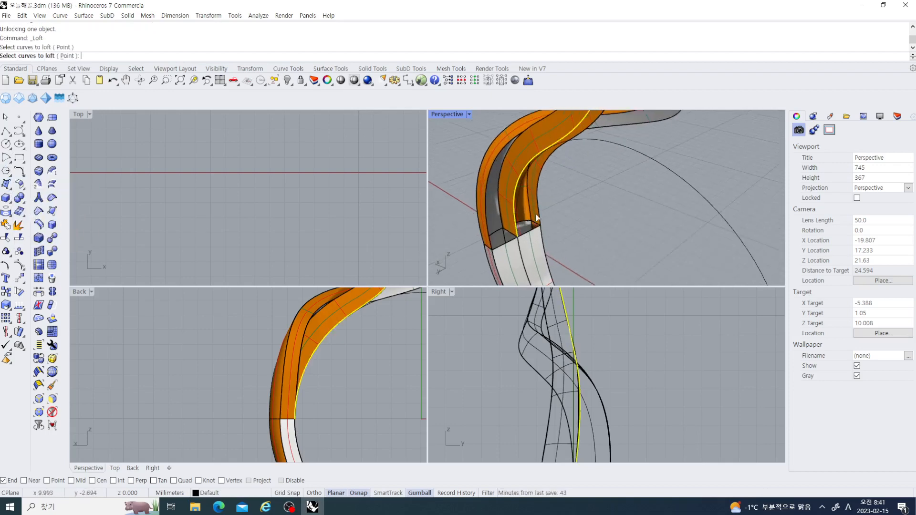
click(539, 219)
key(Return)
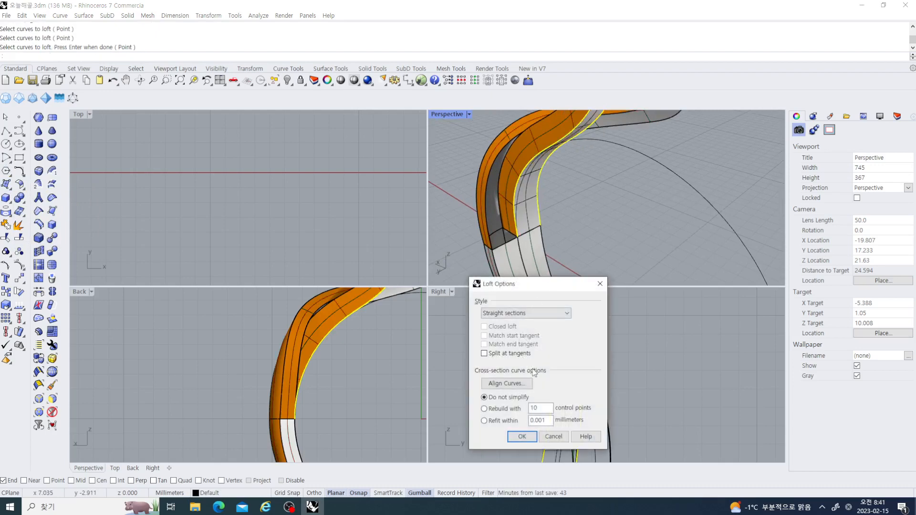
click(521, 437)
right_drag(605, 236, 562, 239)
right_drag(559, 171, 572, 173)
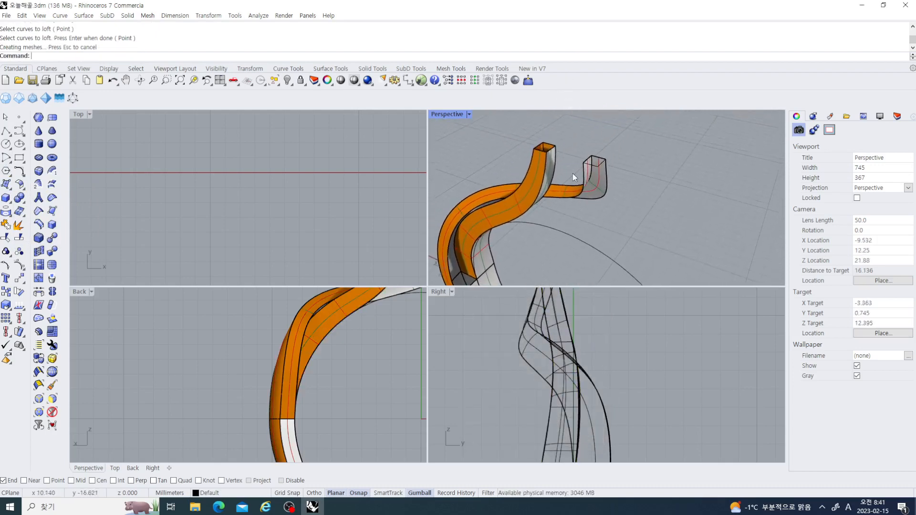
Step: Hide the four surfaces of the closed upper band, leaving the other crossing band in view
drag(572, 171, 520, 138)
click(288, 80)
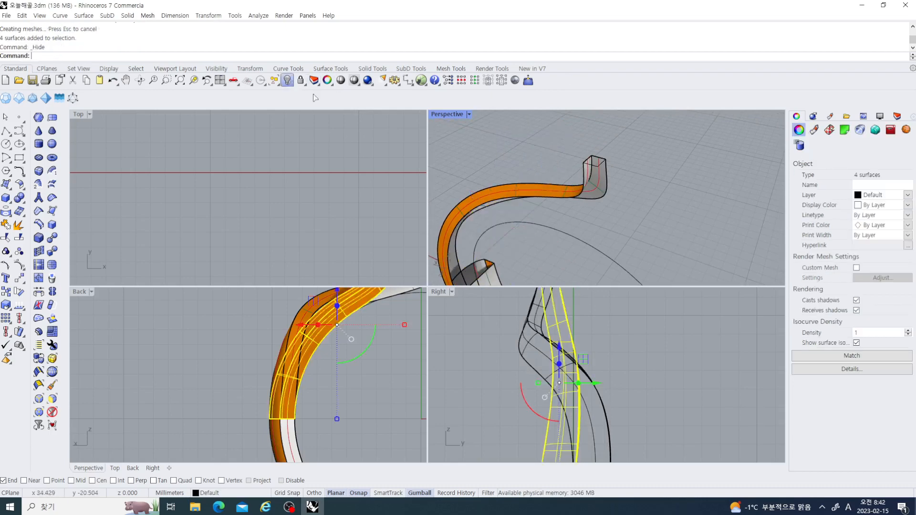
right_drag(558, 196, 589, 210)
scroll(579, 141, up, 6)
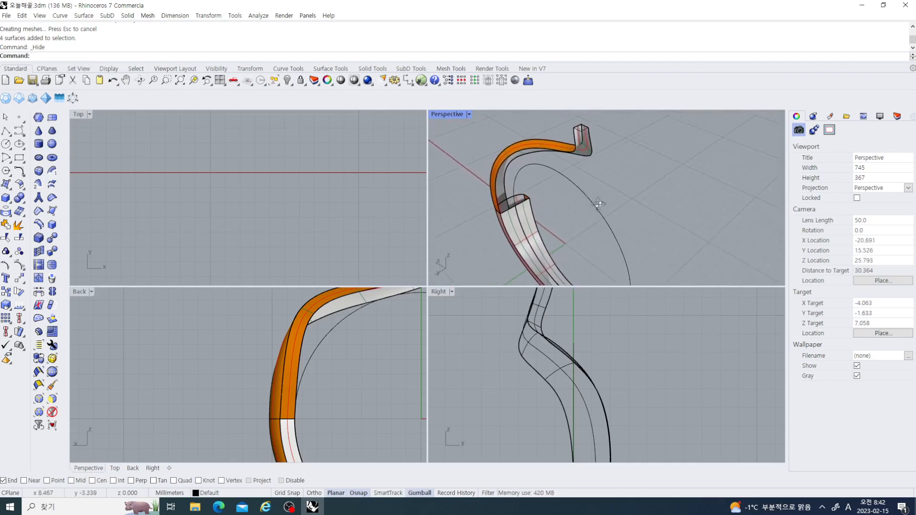
Step: Join the two open curves at the remaining upper band's top end into one cross-section curve
click(574, 141)
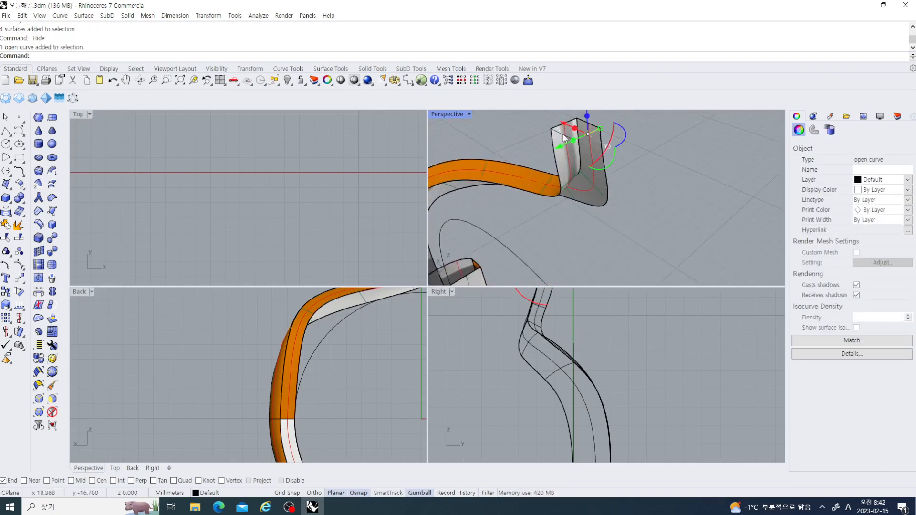
shift+click(564, 138)
click(601, 158)
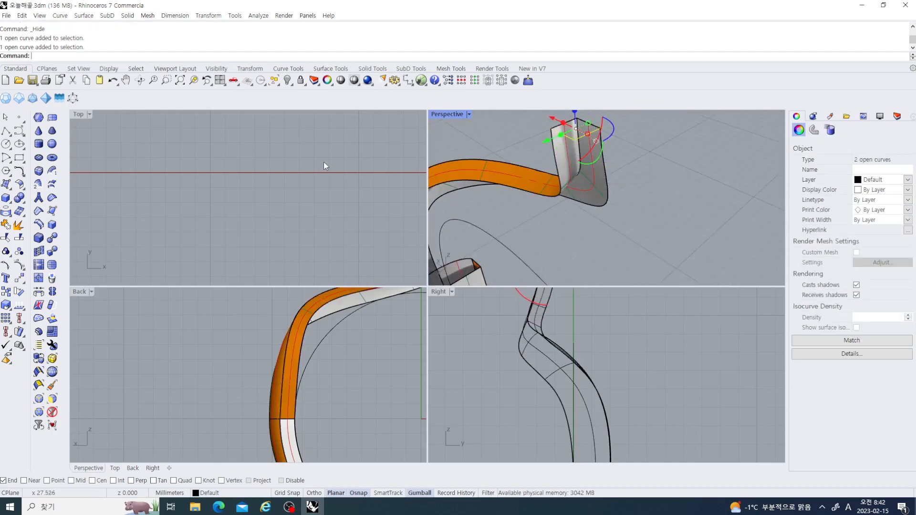
click(6, 225)
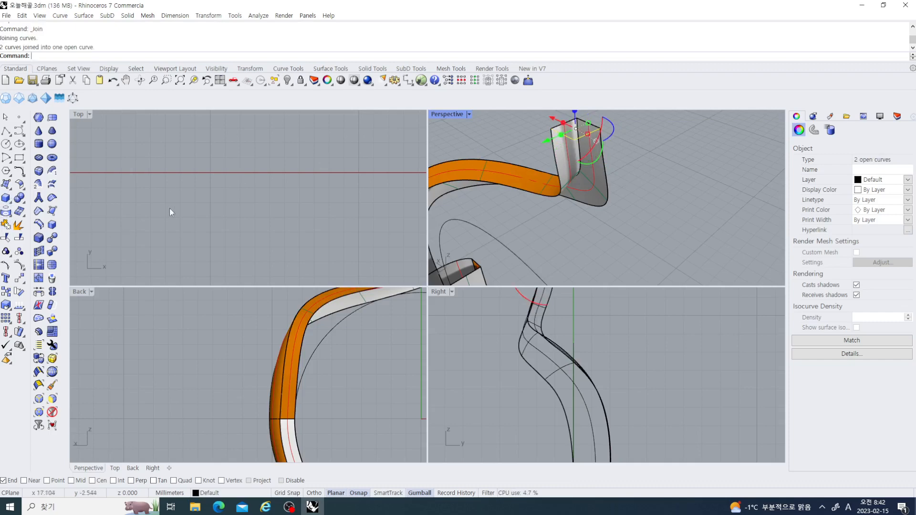
scroll(492, 246, down, 3)
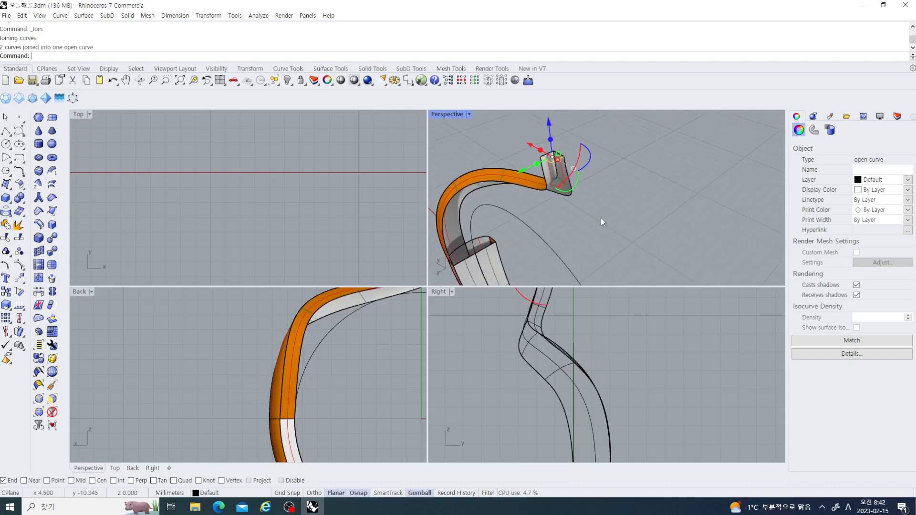
click(580, 205)
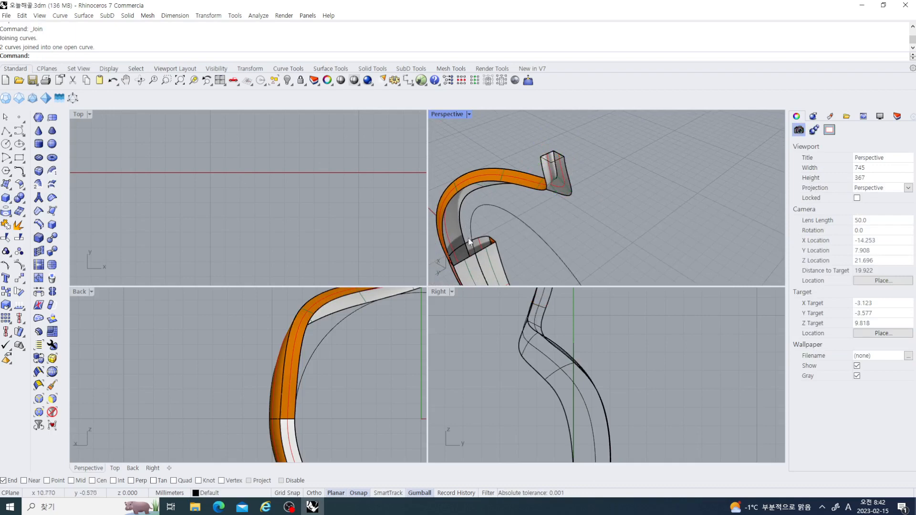
Step: Try Sweep 2 Rails along the remaining band's two open edges, using the joined top-end curve as cross section
shift+right_drag(476, 253, 487, 236)
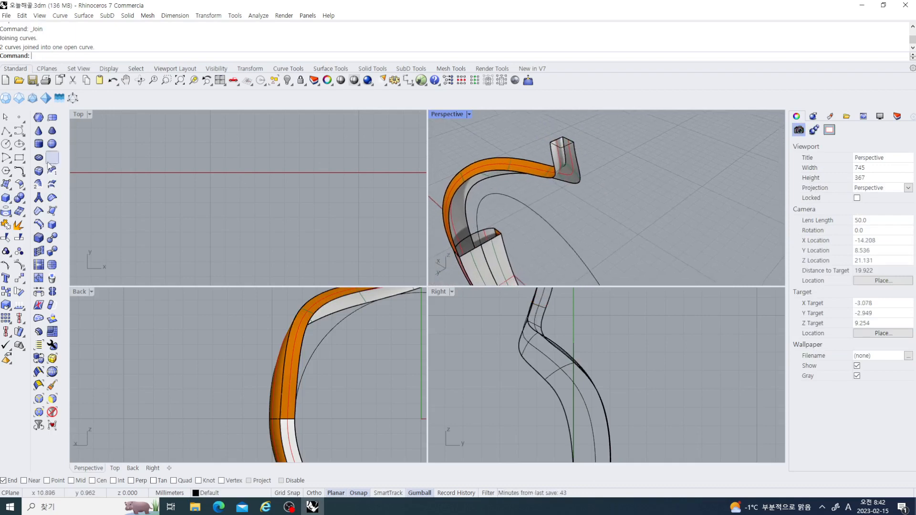
click(9, 189)
click(46, 217)
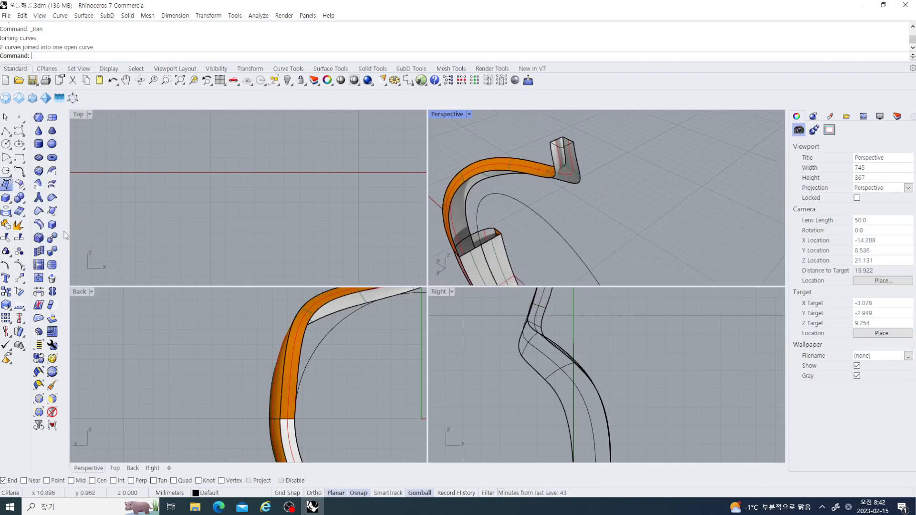
scroll(534, 192, up, 2)
click(560, 150)
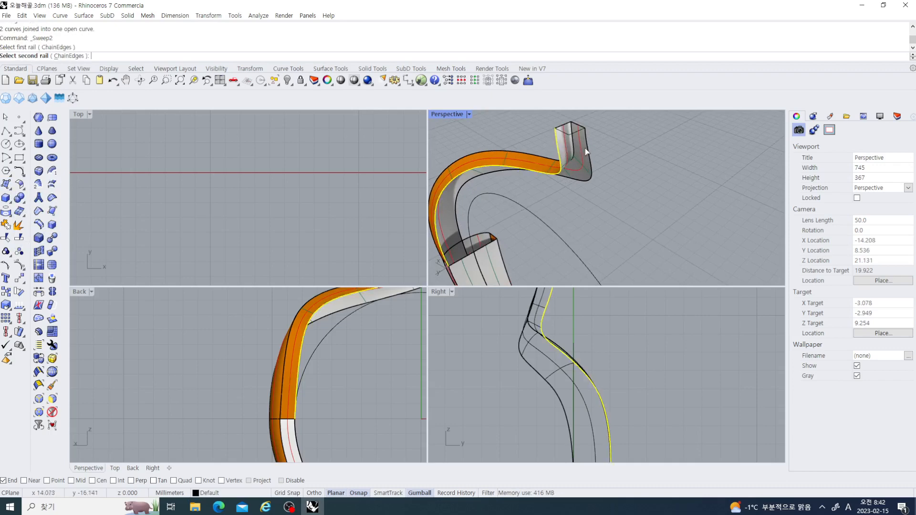
click(587, 152)
click(576, 139)
key(Return)
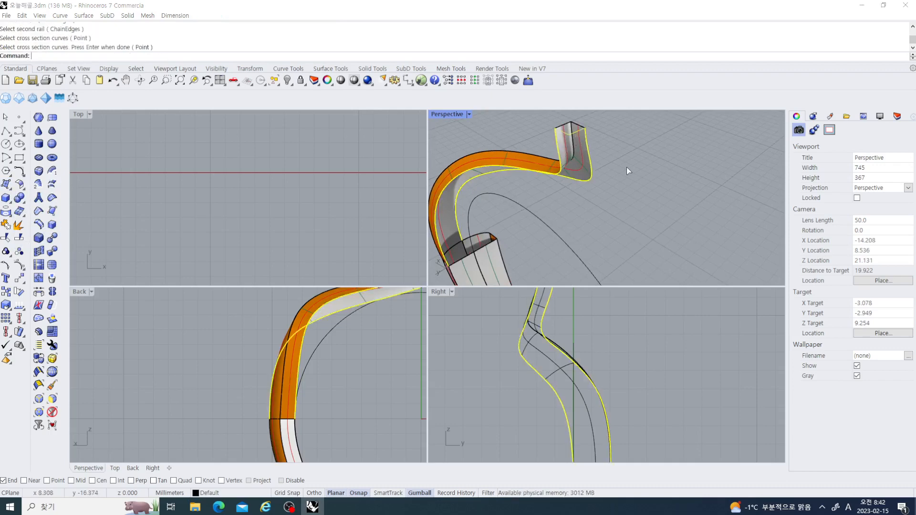
click(655, 392)
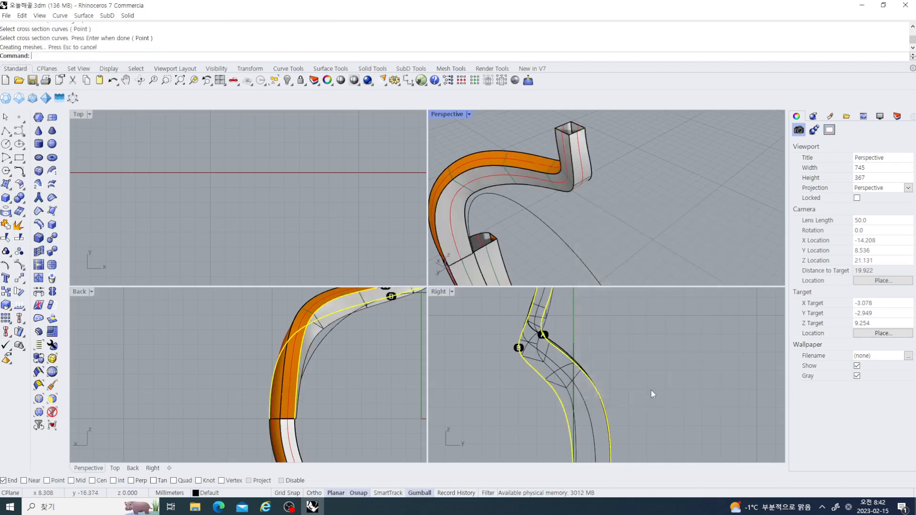
click(652, 391)
Step: Try exploding the swept polysurface, and undo both the explode and the two-rail sweep
right_drag(564, 242, 545, 234)
scroll(547, 206, up, 8)
right_drag(579, 177, 569, 211)
scroll(621, 211, up, 8)
click(620, 210)
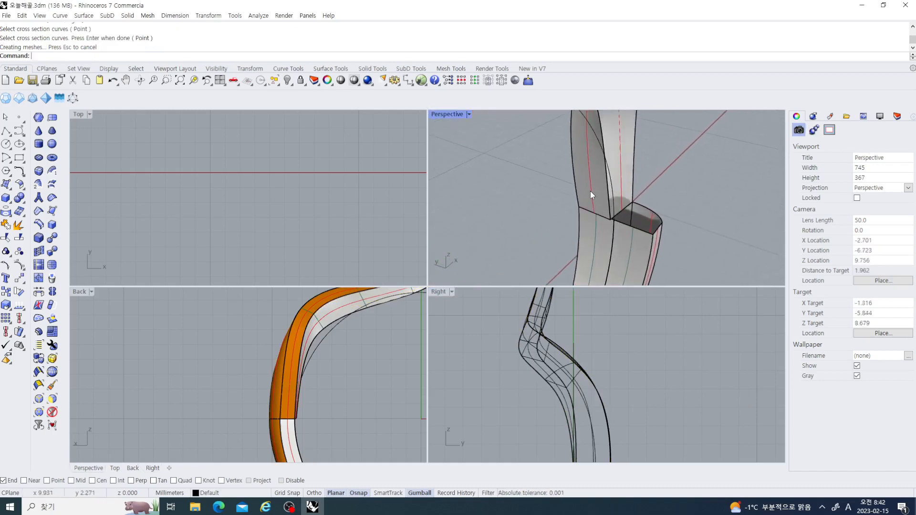
click(16, 225)
right_drag(560, 217, 589, 224)
key(ctrl+z)
scroll(546, 221, down, 8)
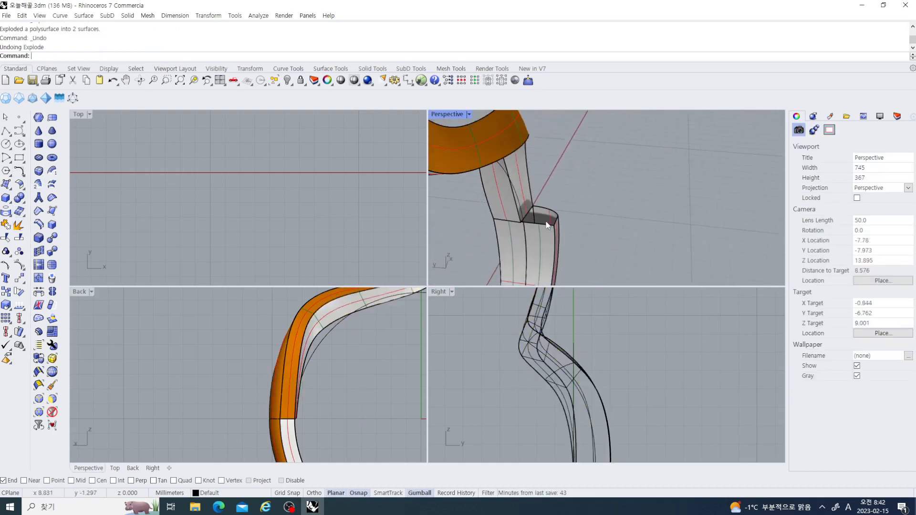
right_drag(529, 224, 530, 201)
scroll(517, 215, down, 12)
key(ctrl+z)
scroll(531, 206, up, 12)
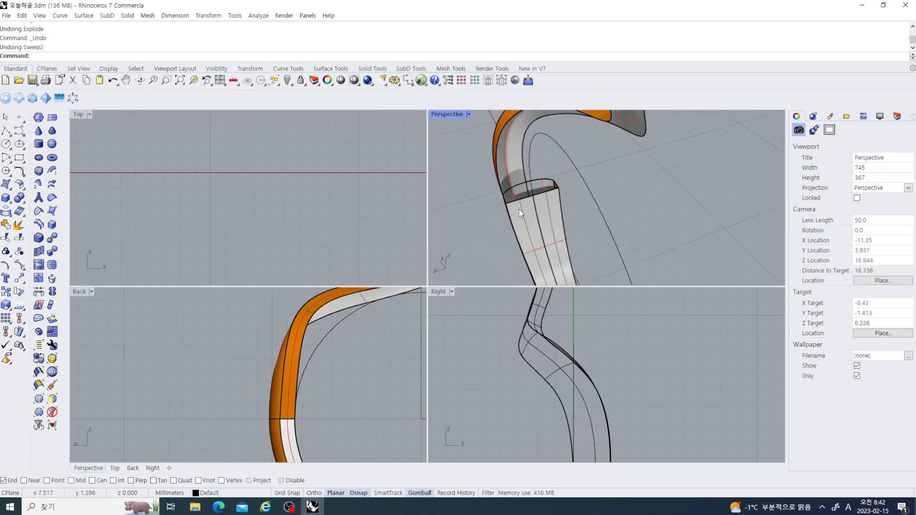
Step: Draw a three-point polyline across the lower band's open end, snapped to its back edge, the split point and the outer corner
click(7, 130)
click(510, 176)
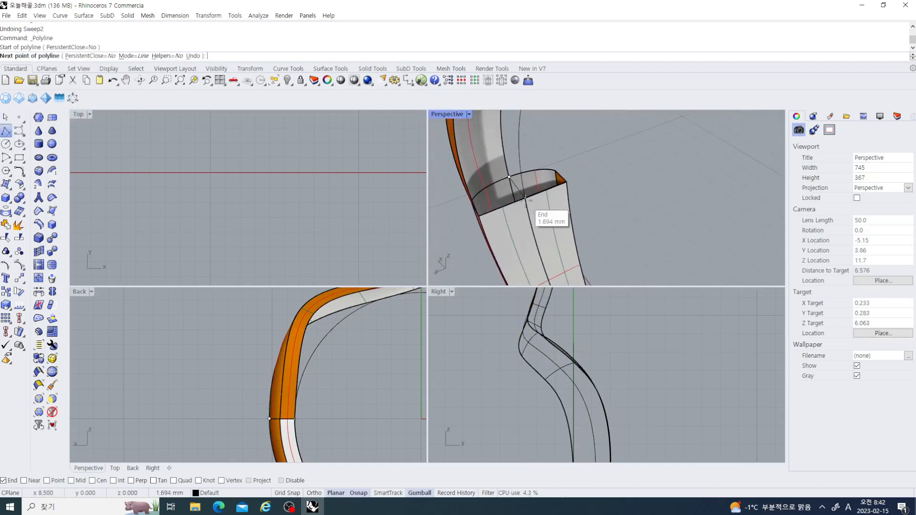
click(525, 197)
click(481, 218)
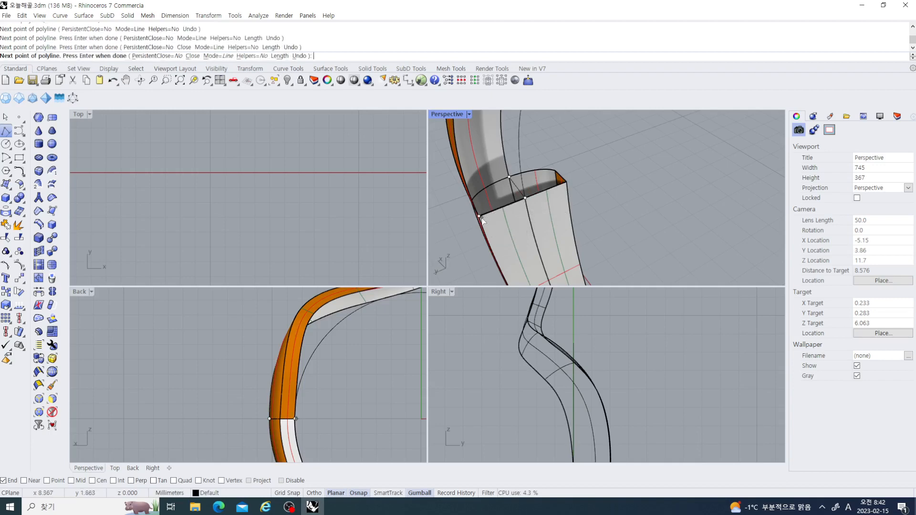
right_click(482, 218)
scroll(510, 196, down, 2)
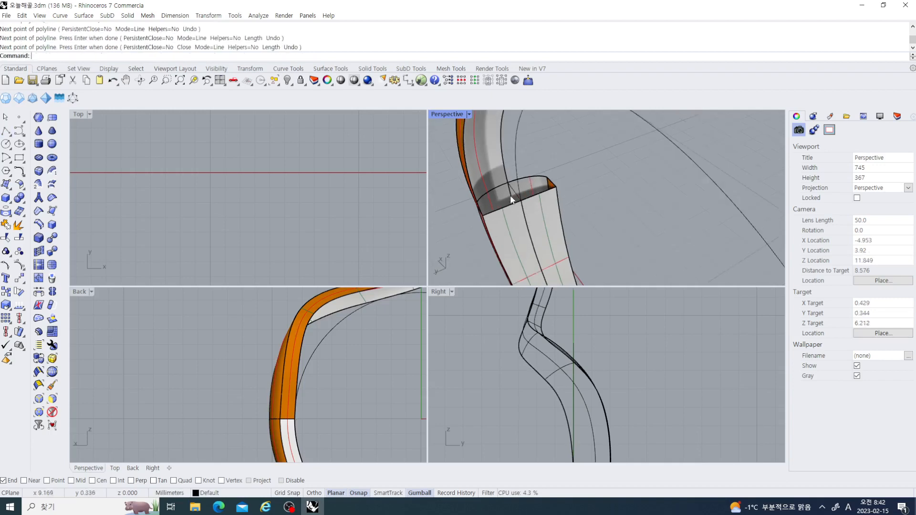
Step: Sweep the band's open sides with Sweep 2 Rails along both edges, using the lower polyline and joined top-end curve as cross sections
click(10, 188)
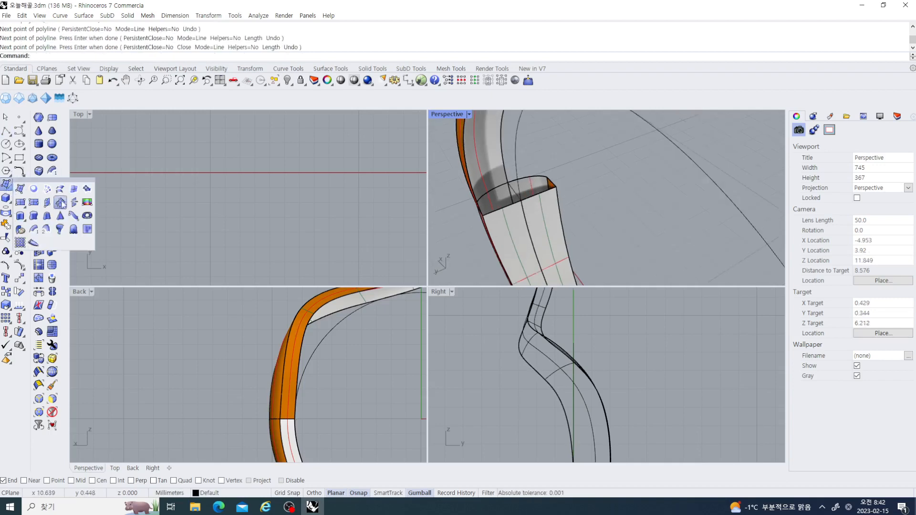
click(46, 230)
click(470, 185)
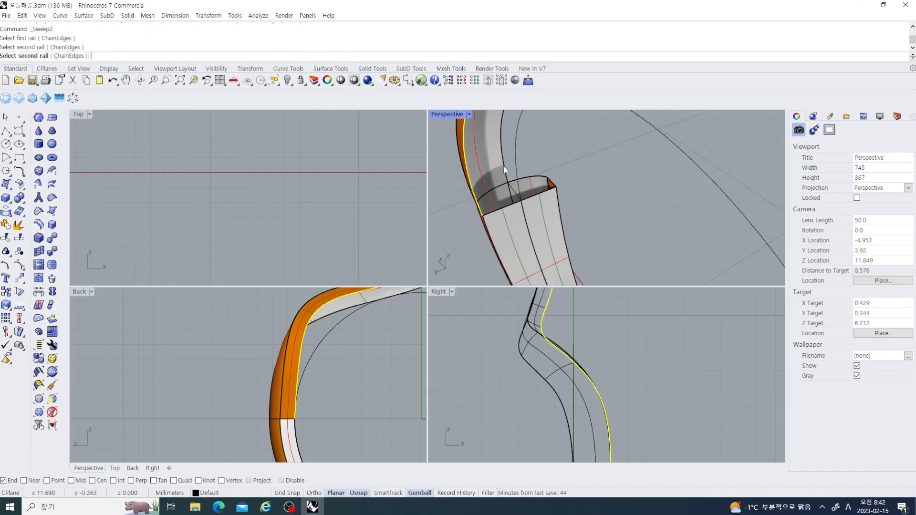
click(505, 172)
click(506, 206)
scroll(511, 200, down, 7)
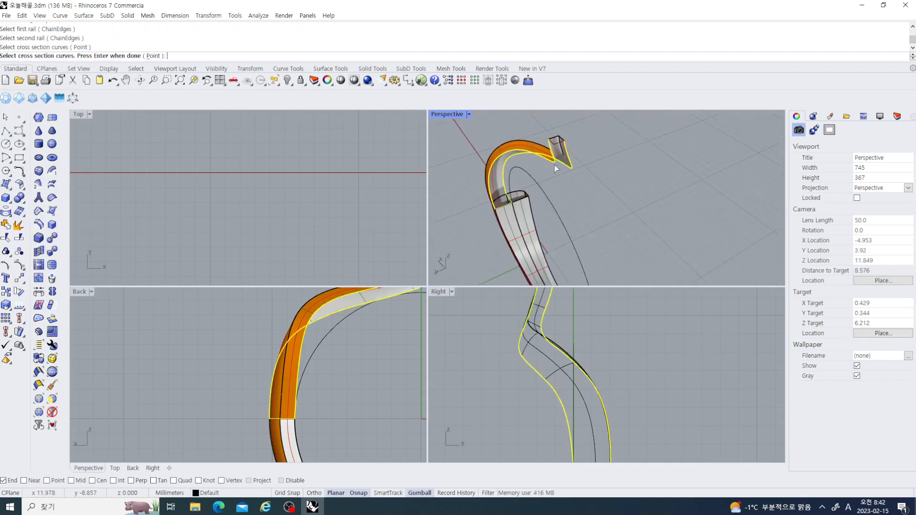
scroll(555, 164, up, 4)
key(Return)
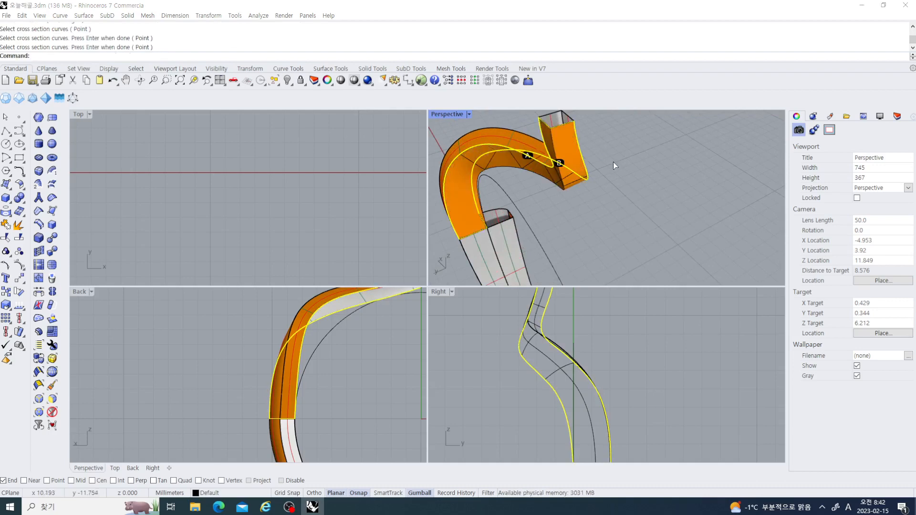
click(651, 389)
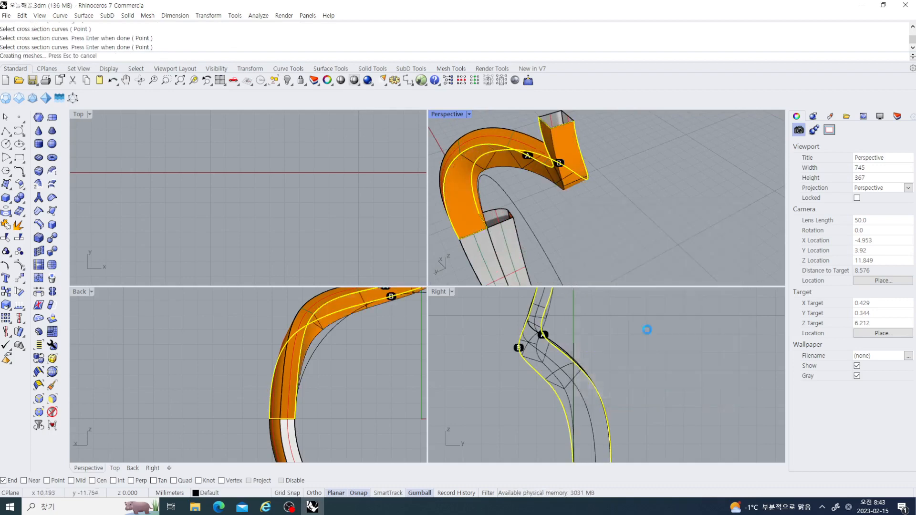
mouse_move(606, 239)
right_down()
mouse_move(589, 222)
mouse_move(558, 249)
mouse_move(607, 235)
right_up()
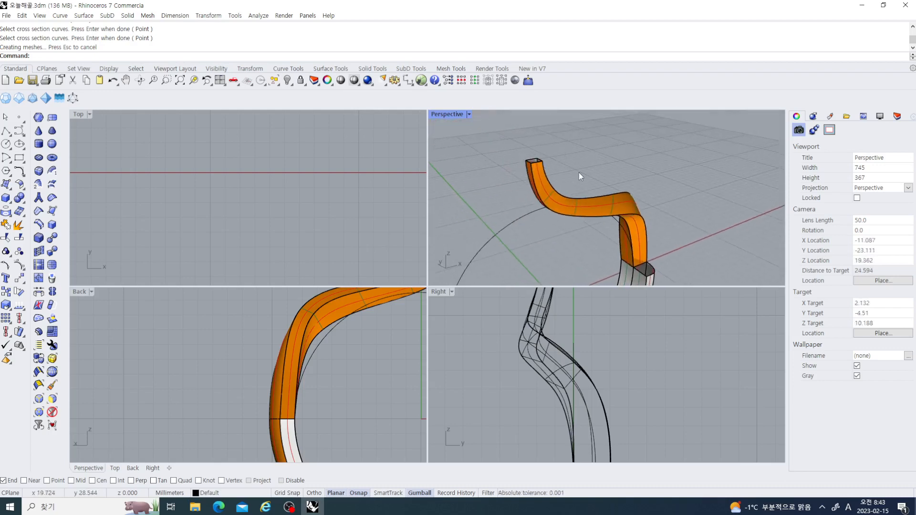
Step: Select all surfaces of the crossing upper band and join them
drag(580, 173, 447, 153)
click(2, 227)
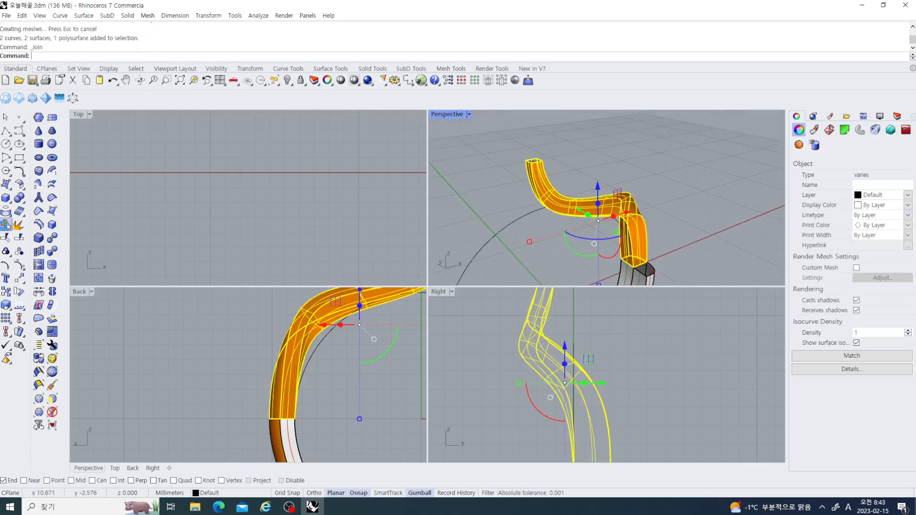
click(713, 196)
Step: Show all hidden objects in the ring model
scroll(674, 239, down, 3)
right_drag(699, 207, 648, 224)
scroll(642, 178, down, 4)
right_click(289, 82)
scroll(613, 248, up, 6)
scroll(677, 238, down, 12)
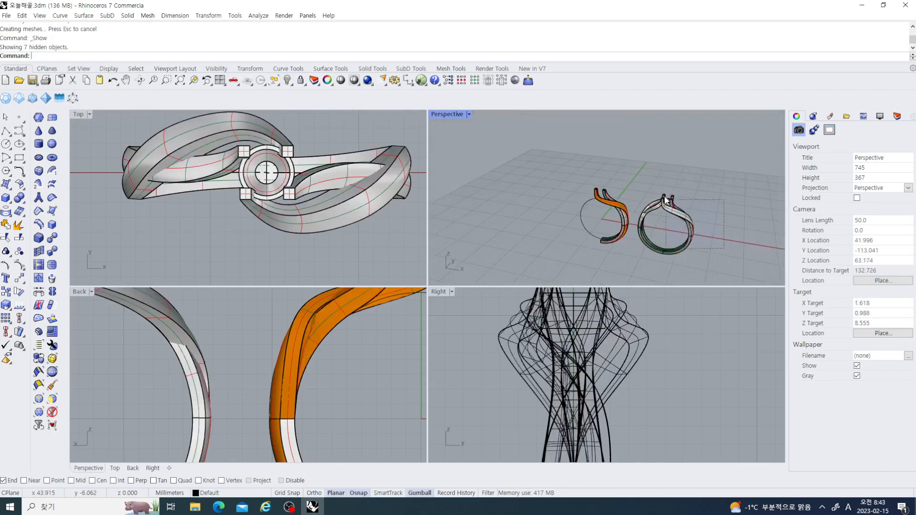
scroll(290, 191, up, 6)
Step: Delete the two closed polysurfaces of the complete ring standing beside the model
click(250, 176)
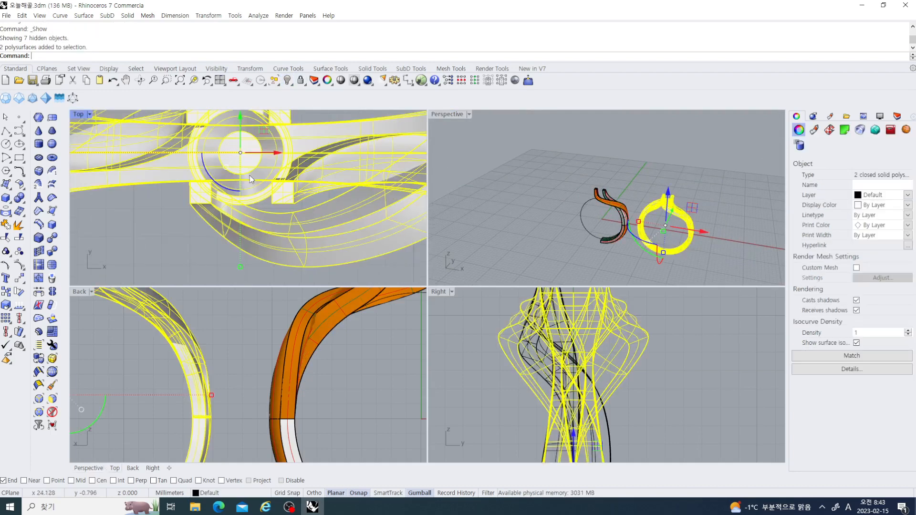
scroll(250, 175, down, 6)
right_drag(329, 179, 369, 185)
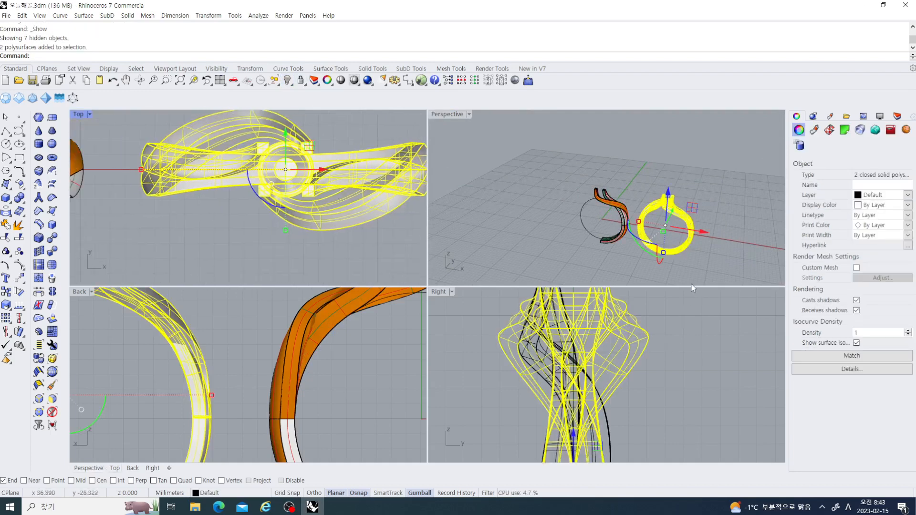
key(Delete)
scroll(664, 246, down, 5)
mouse_move(666, 228)
right_down()
mouse_move(600, 183)
mouse_move(596, 198)
mouse_move(660, 221)
right_up()
scroll(629, 214, up, 8)
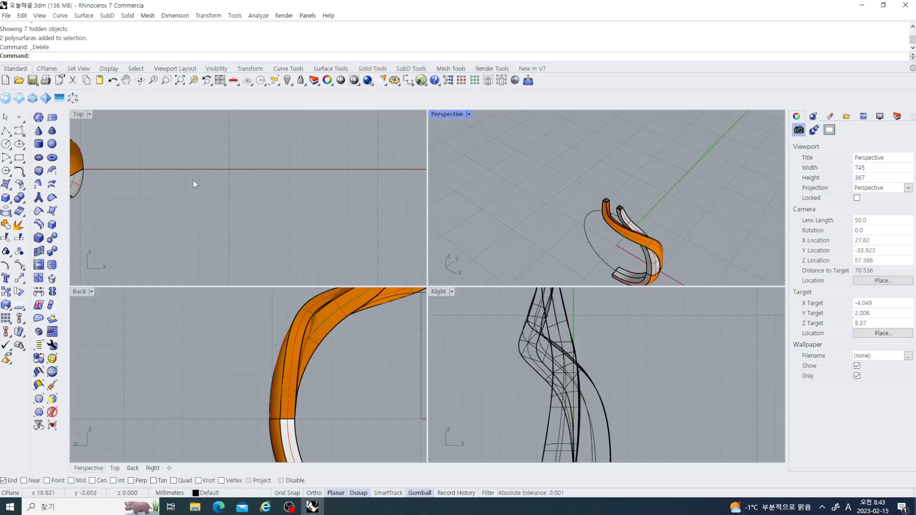
Step: Draw a 3.2 mm diameter circle centred on the origin in the Top view
scroll(194, 184, down, 10)
right_drag(191, 189, 321, 198)
scroll(241, 198, up, 8)
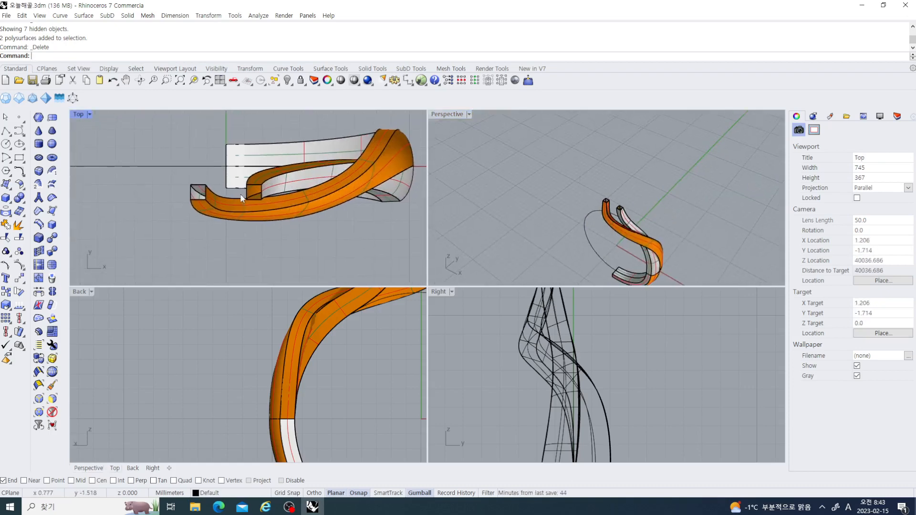
click(6, 144)
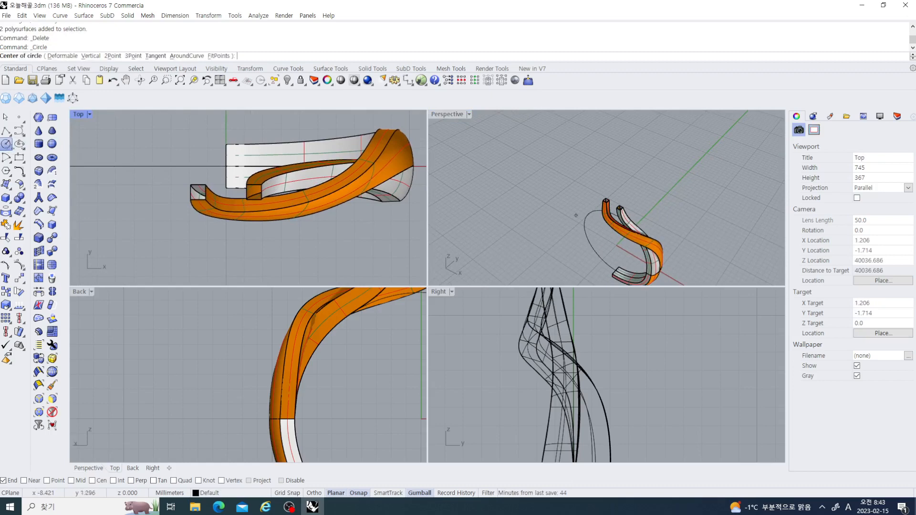
text(0)
key(Return)
scroll(231, 188, up, 4)
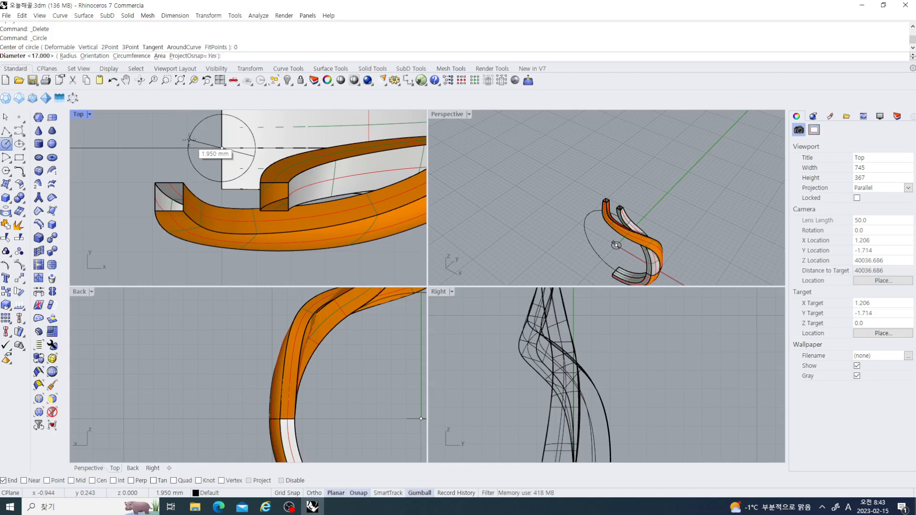
key(F8)
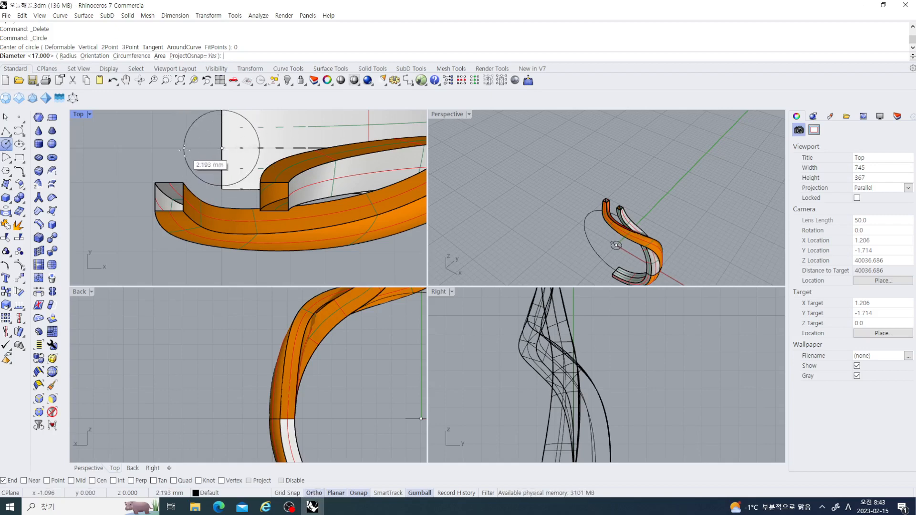
key(F8)
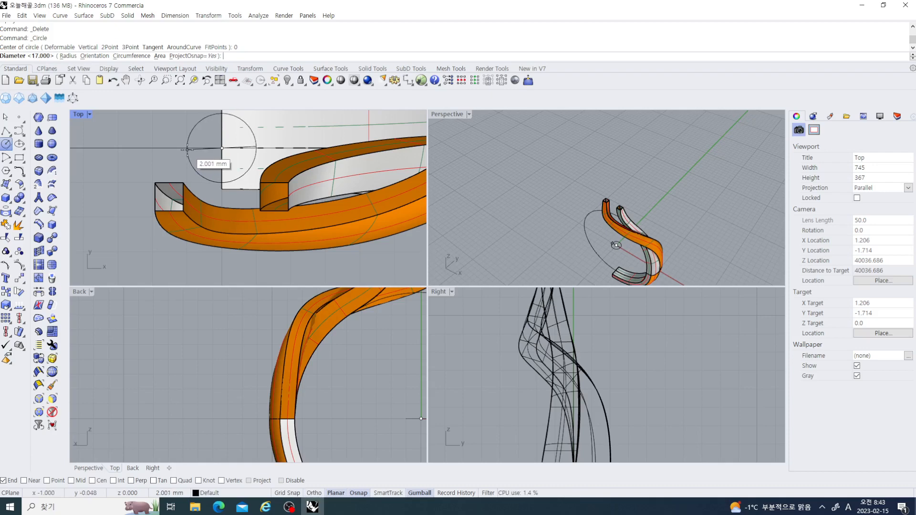
text(3.2)
key(Return)
scroll(185, 185, down, 3)
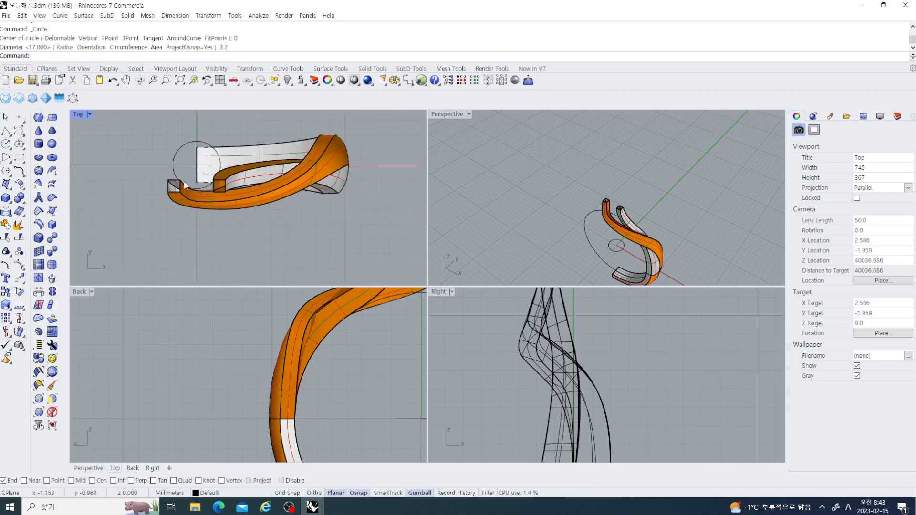
Step: Raise the circle vertically until it sits between the two upper band ends, just below their tips
click(196, 204)
scroll(314, 374, down, 4)
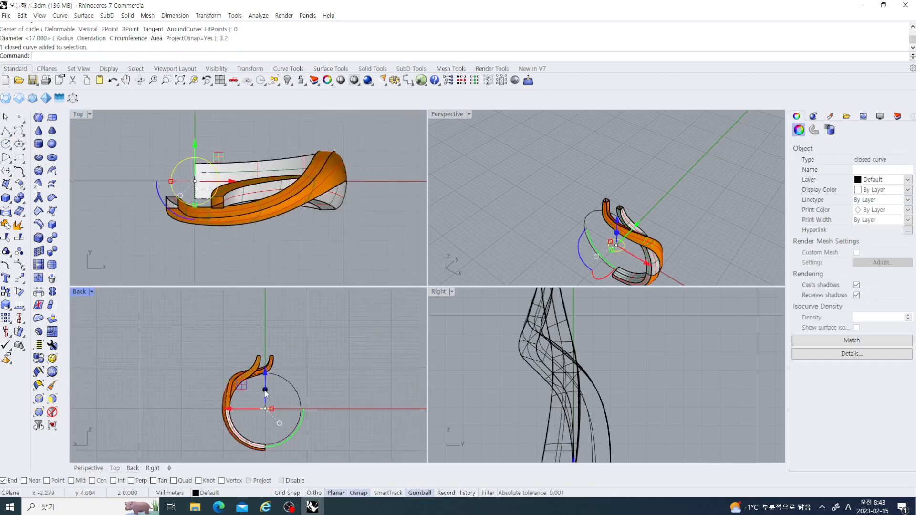
drag(271, 378, 276, 338)
scroll(234, 384, up, 3)
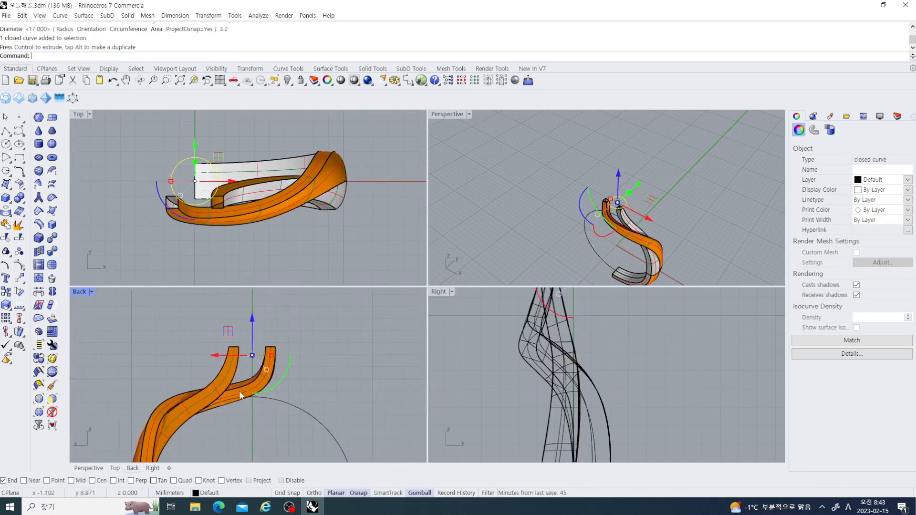
click(328, 361)
scroll(262, 355, up, 7)
click(267, 357)
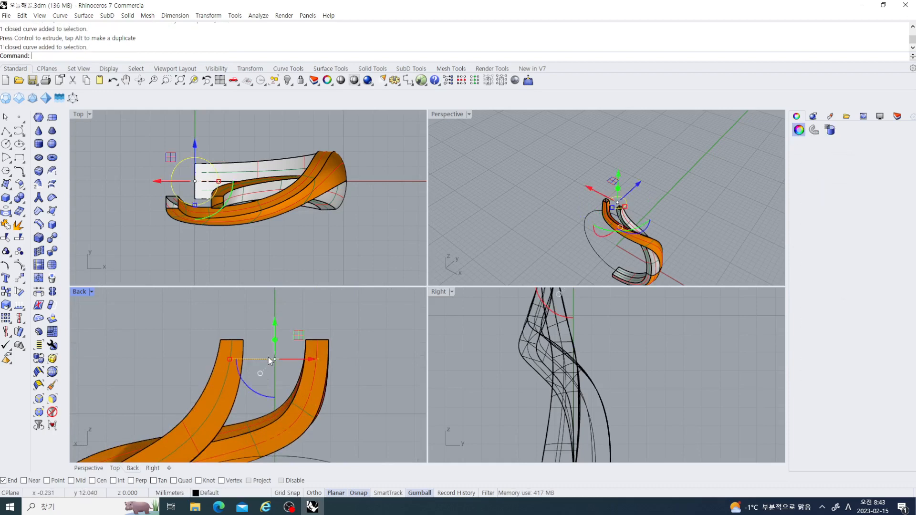
right_drag(275, 352, 273, 368)
drag(273, 342, 273, 337)
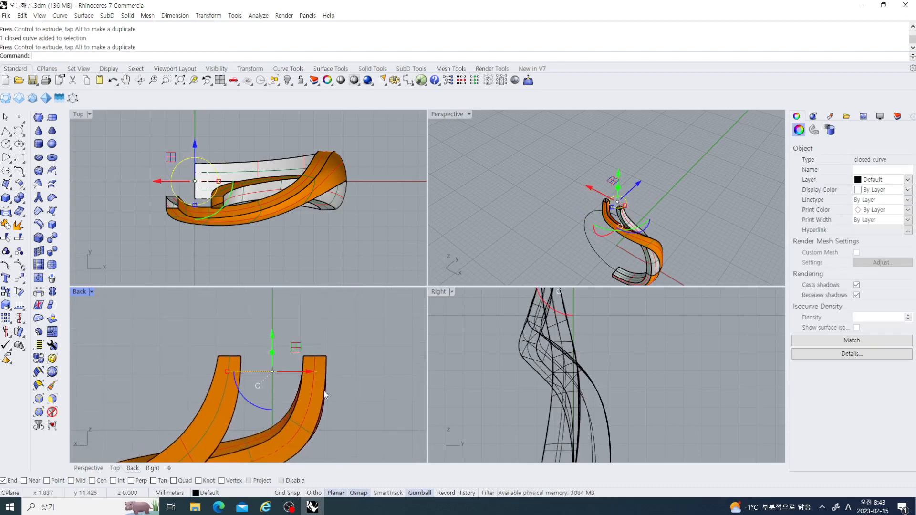
Step: Extrude the circle downward into an open cylindrical wall reaching the crossing bands
right_drag(270, 364, 277, 343)
ctrl+drag(280, 332, 275, 420)
scroll(317, 406, down, 3)
right_drag(317, 406, 308, 363)
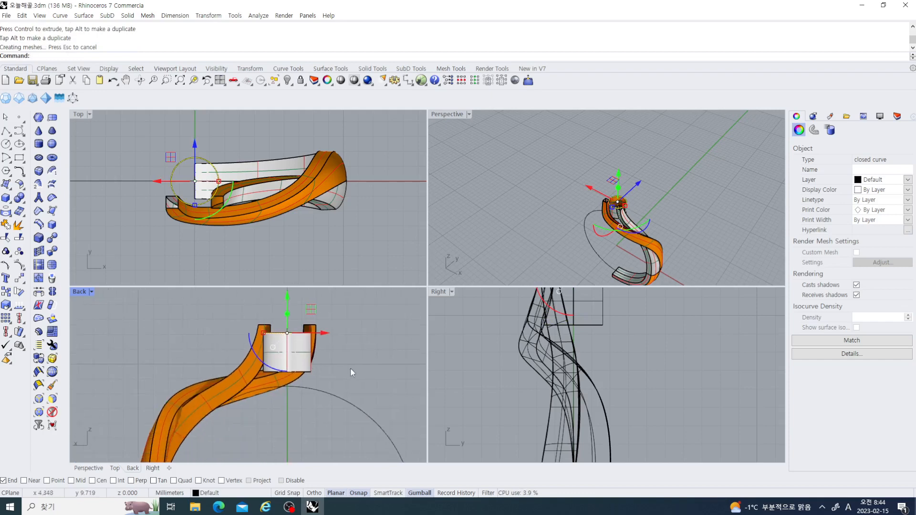
click(158, 350)
Step: Raise the cylinder's lower edge slightly and scale it inward so the wall tapers toward the bottom
drag(200, 364, 354, 389)
scroll(289, 362, up, 3)
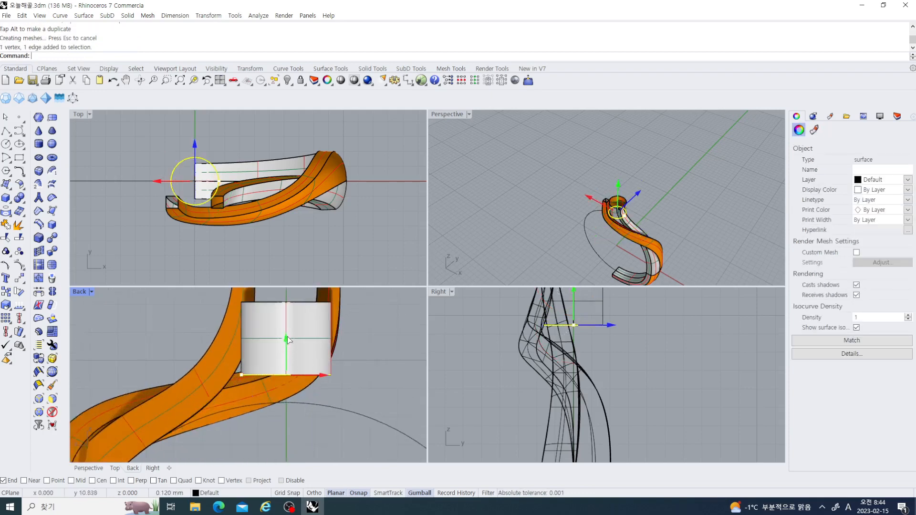
drag(287, 336, 288, 320)
scroll(267, 367, up, 3)
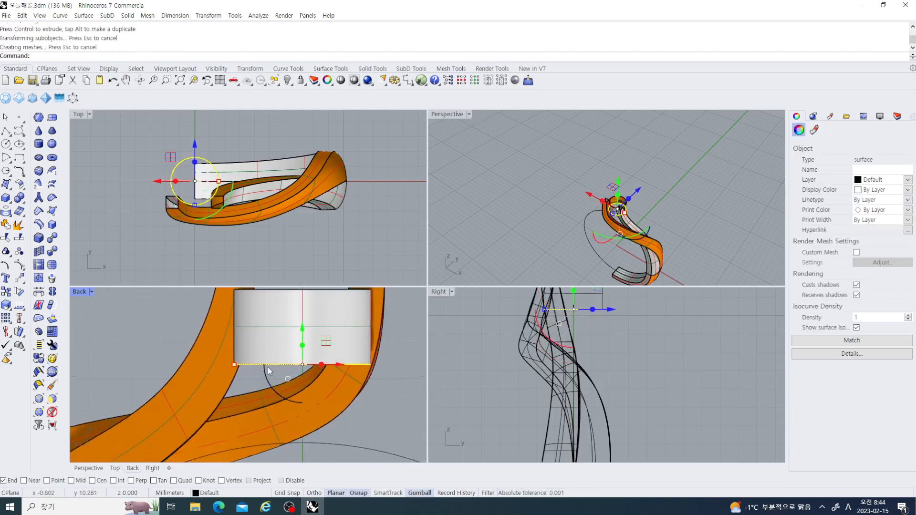
drag(237, 368, 285, 379)
scroll(280, 377, down, 2)
click(393, 407)
scroll(391, 406, down, 6)
right_drag(380, 399, 346, 364)
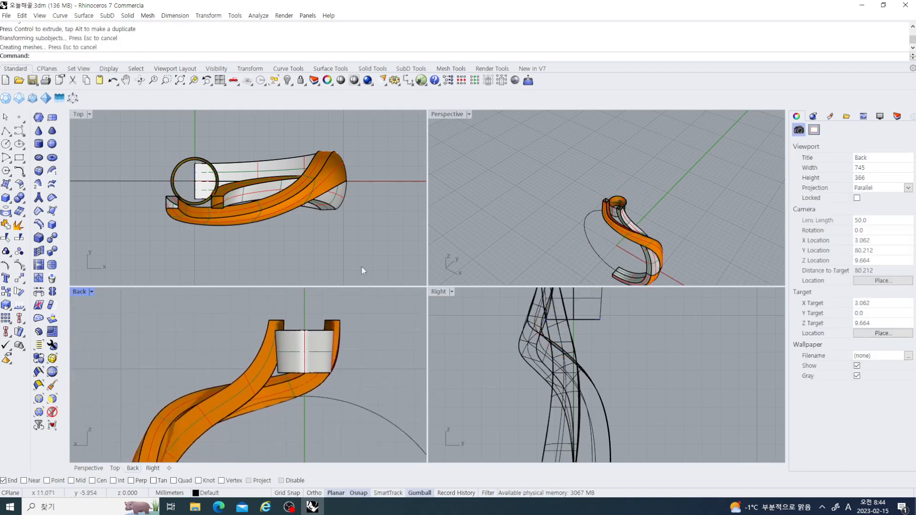
Step: Delete the leftover circle curve at the upper rim of the tapered wall
right_drag(267, 206, 266, 219)
right_drag(198, 201, 239, 202)
scroll(238, 202, up, 10)
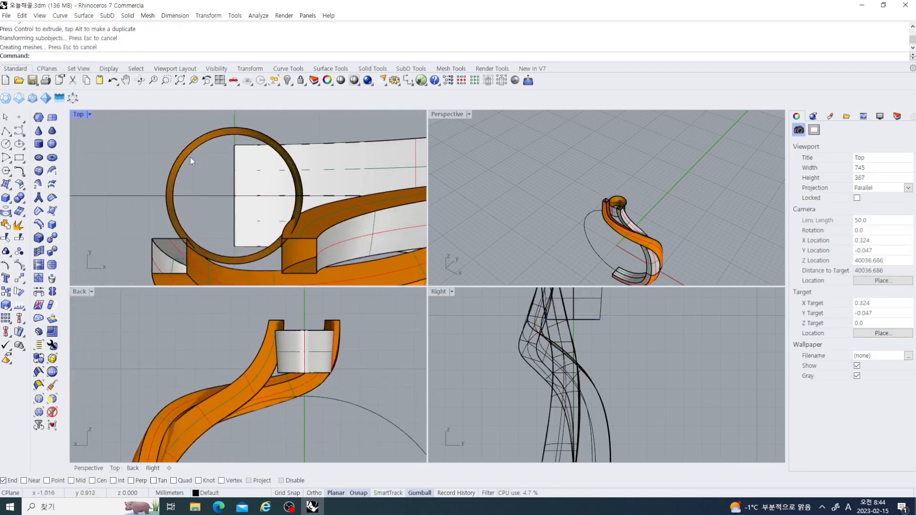
click(183, 154)
scroll(196, 145, up, 5)
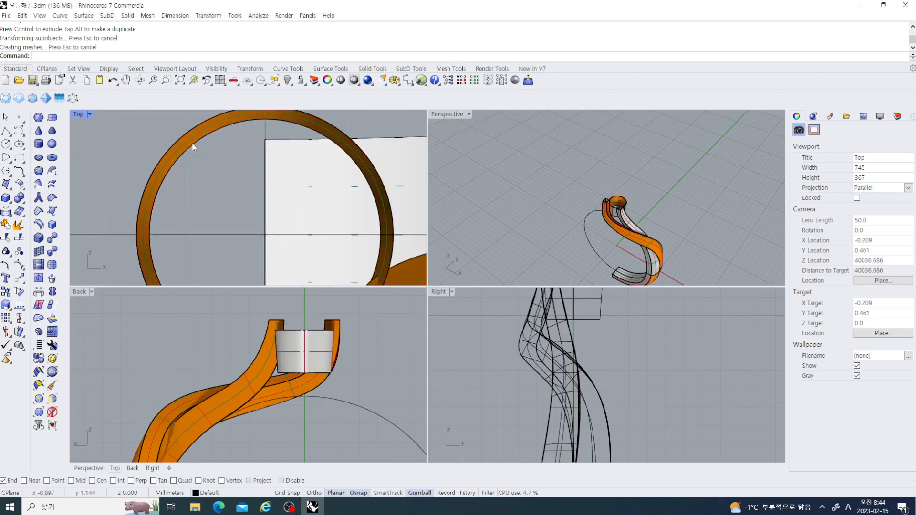
click(184, 151)
click(206, 164)
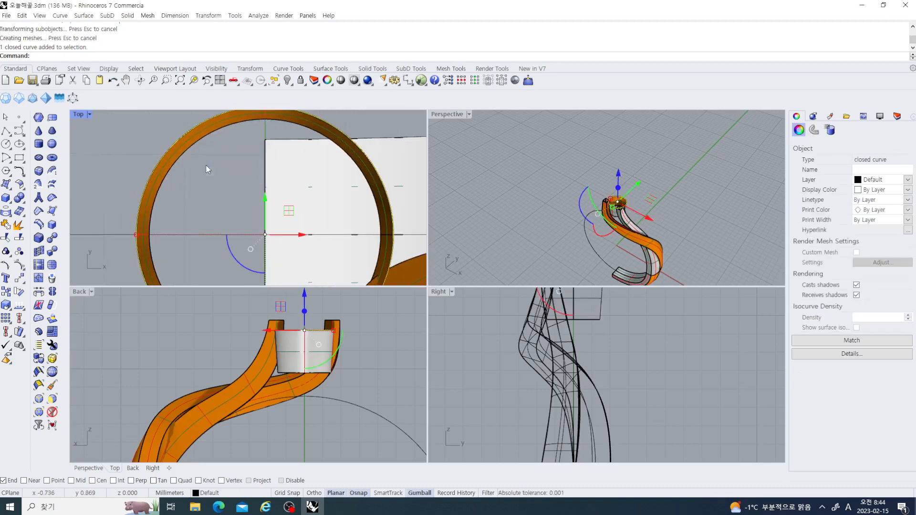
key(Delete)
Step: Cap the open tapered wall to make it a closed solid
click(146, 176)
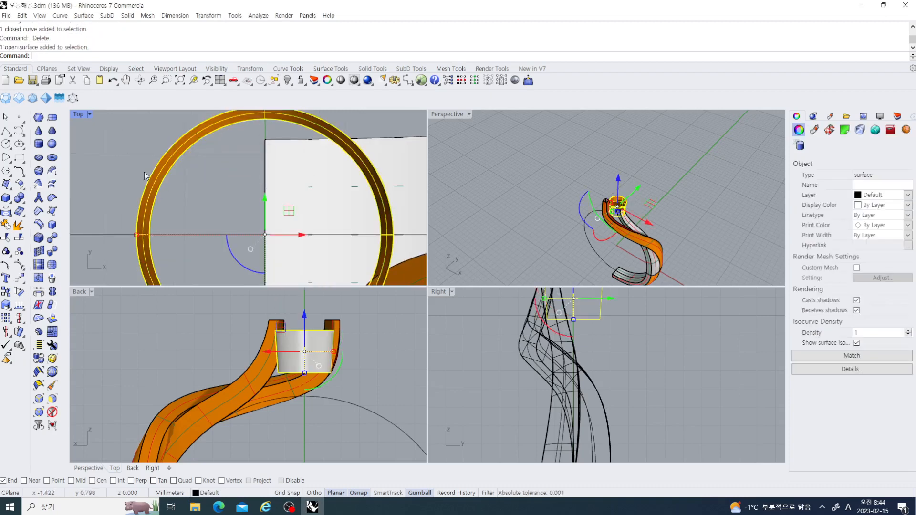
click(24, 203)
click(36, 216)
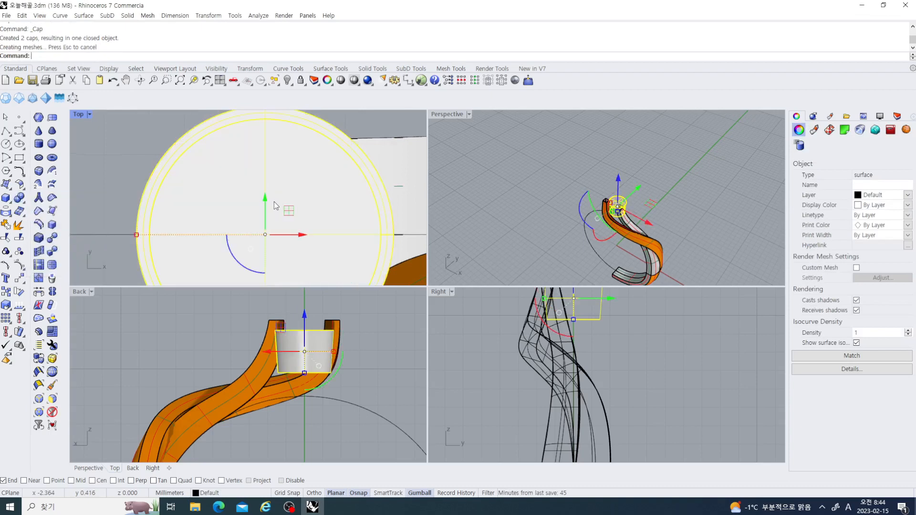
scroll(274, 202, down, 3)
click(310, 156)
Step: Try moving one side surface of the unjoined upper band away from the ring, and undo the move
right_drag(434, 197, 562, 231)
scroll(562, 231, up, 5)
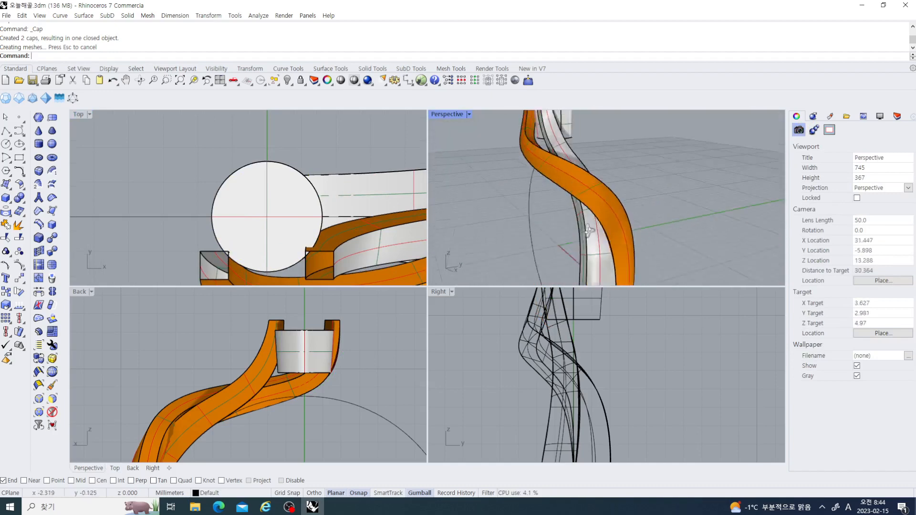
click(639, 188)
scroll(639, 198, down, 5)
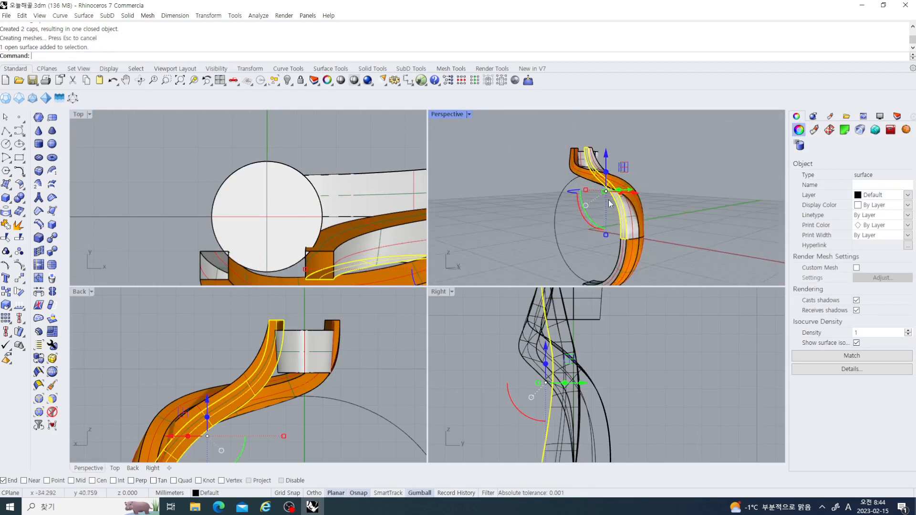
click(668, 208)
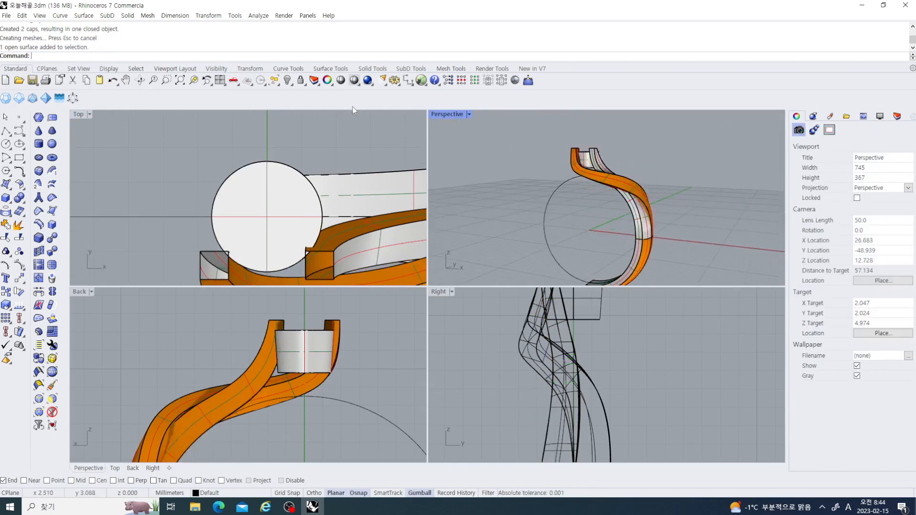
scroll(672, 220, up, 4)
drag(618, 214, 502, 220)
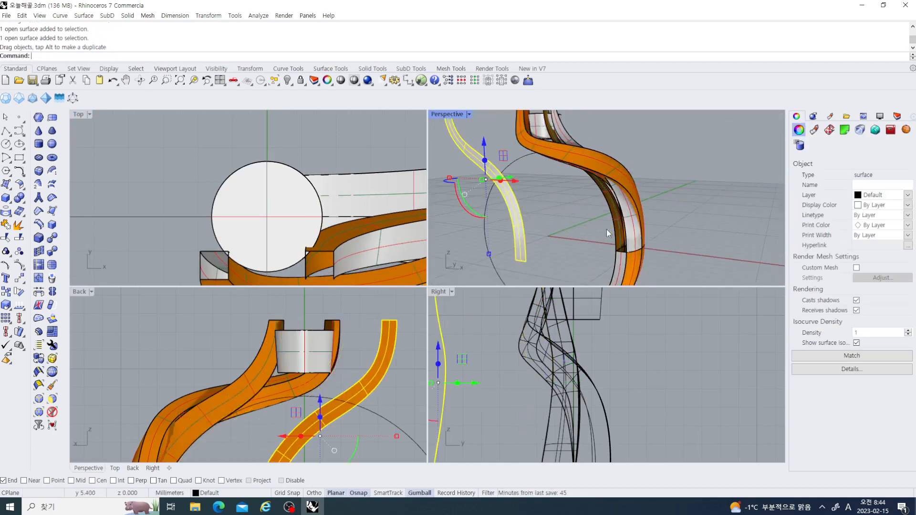
key(ctrl+z)
click(683, 234)
Step: Select the four separate surfaces of the inner upper band and join them
right_drag(683, 235, 600, 195)
click(600, 196)
scroll(630, 190, up, 7)
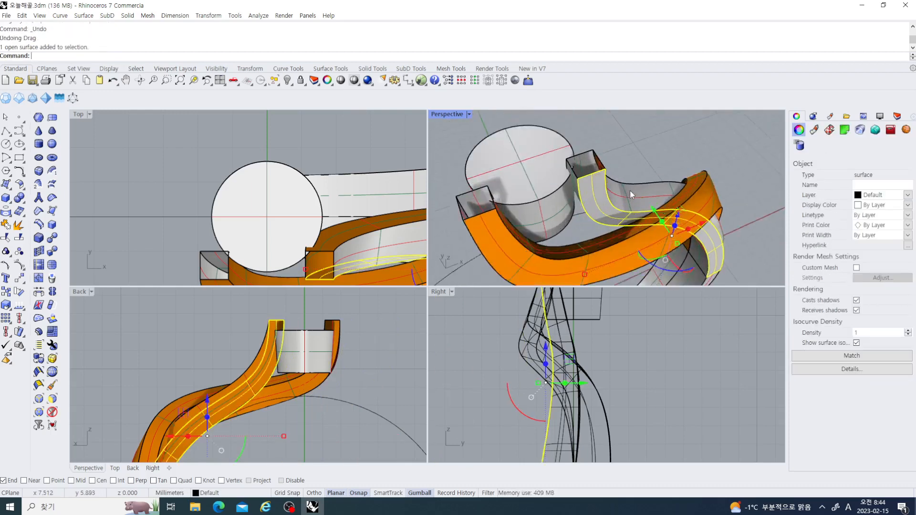
click(634, 188)
shift+click(576, 192)
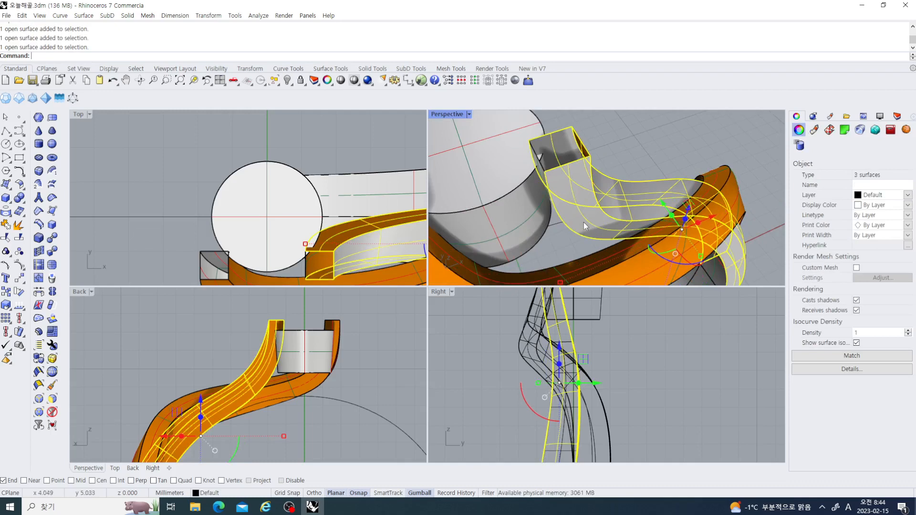
right_drag(583, 222, 612, 174)
shift+click(609, 150)
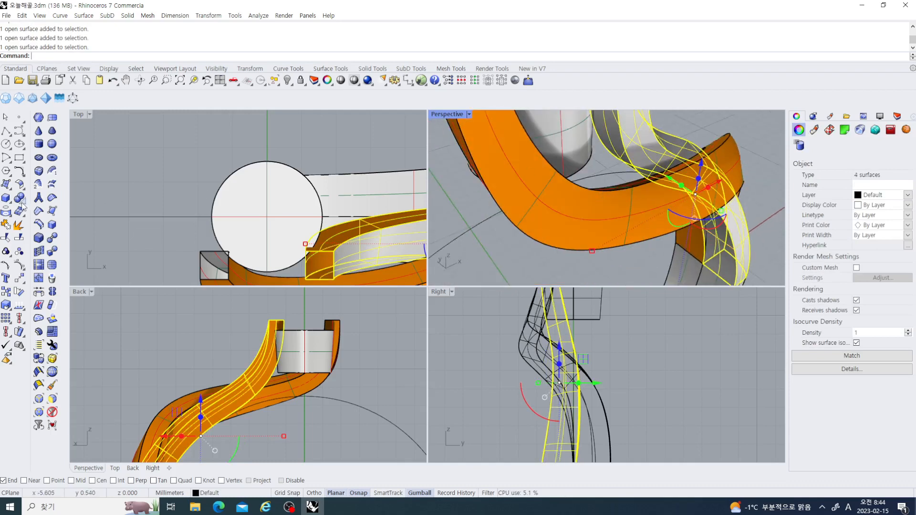
click(6, 226)
scroll(228, 175, down, 4)
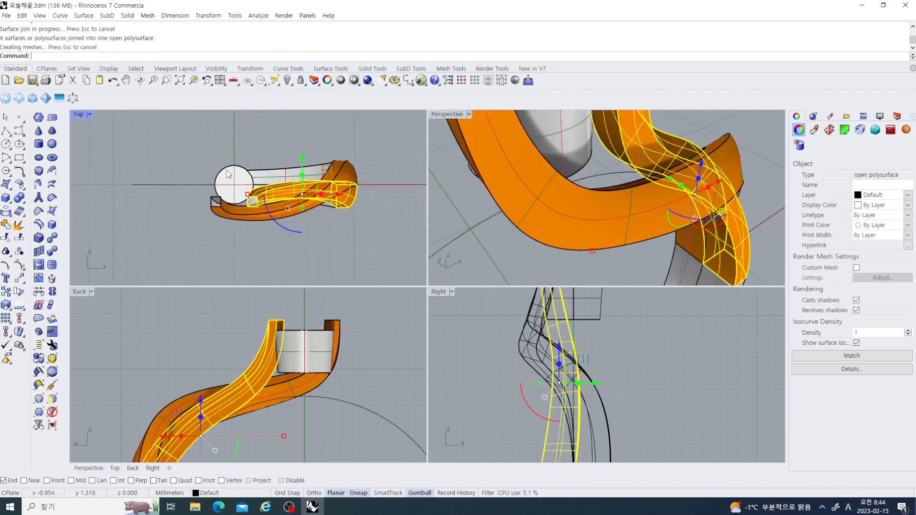
click(698, 128)
Step: Select the six surfaces of the lower band, leaving out the ring circle curves, and join them
click(605, 203)
scroll(603, 204, down, 5)
right_drag(599, 208, 651, 238)
scroll(591, 198, up, 3)
click(646, 242)
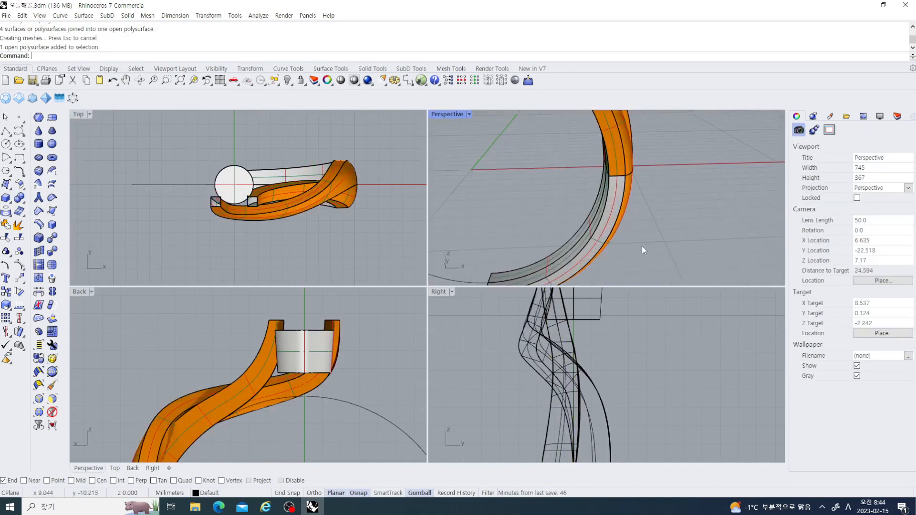
drag(549, 256, 549, 256)
right_drag(549, 257, 488, 251)
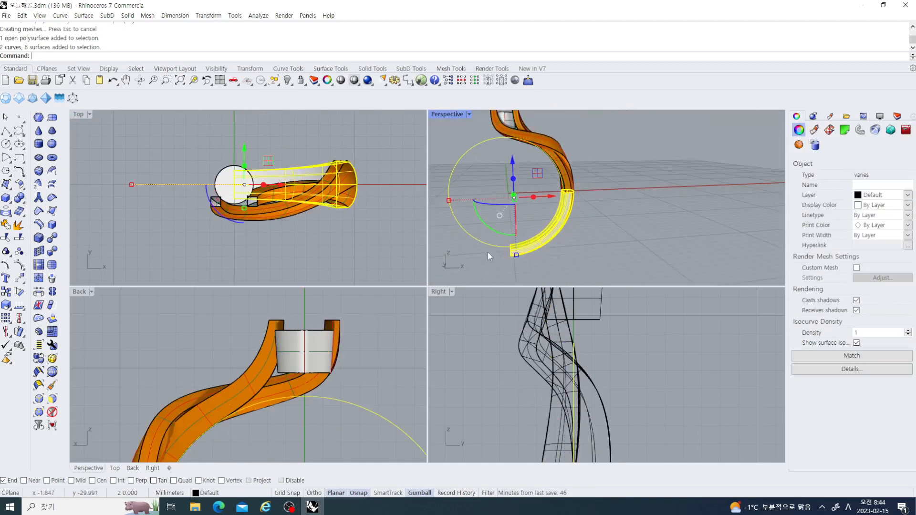
ctrl+click(483, 244)
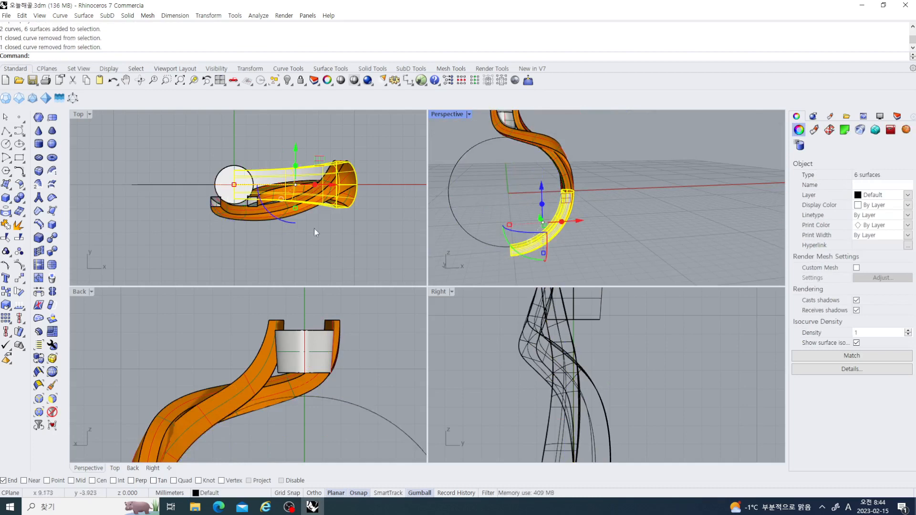
click(6, 225)
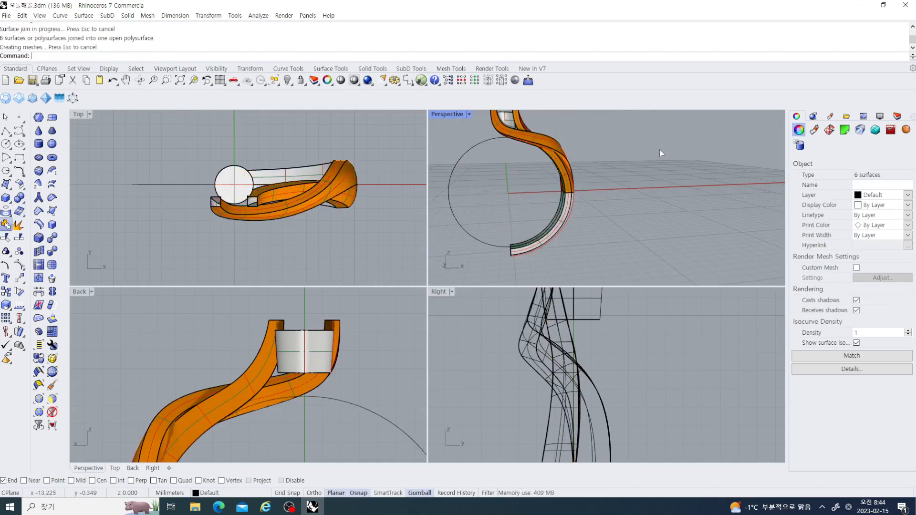
Step: Join the lower band and both crossing upper bands into one polysurface
click(644, 182)
right_drag(643, 182, 576, 202)
click(576, 202)
shift+click(568, 147)
shift+right_drag(567, 149, 556, 210)
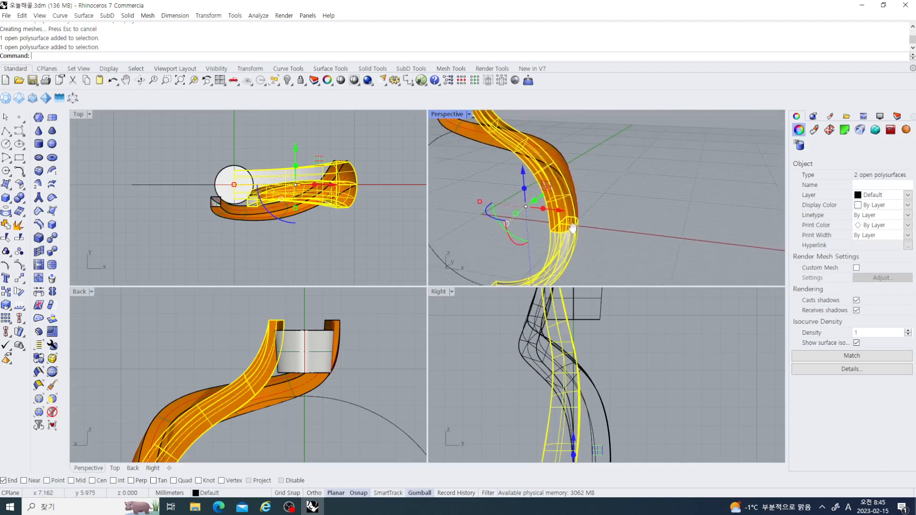
shift+click(540, 154)
click(6, 224)
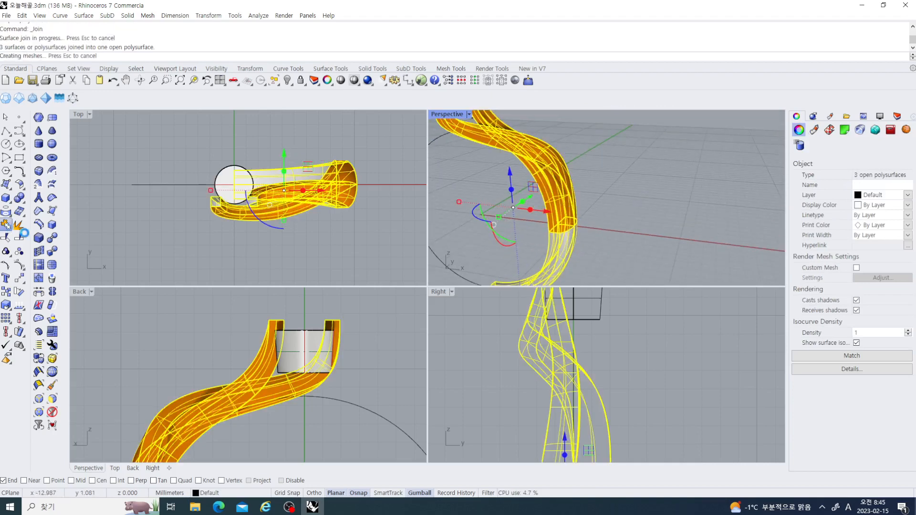
Step: Show the naked edges of the joined ring band with Edge Analysis
scroll(485, 231, down, 3)
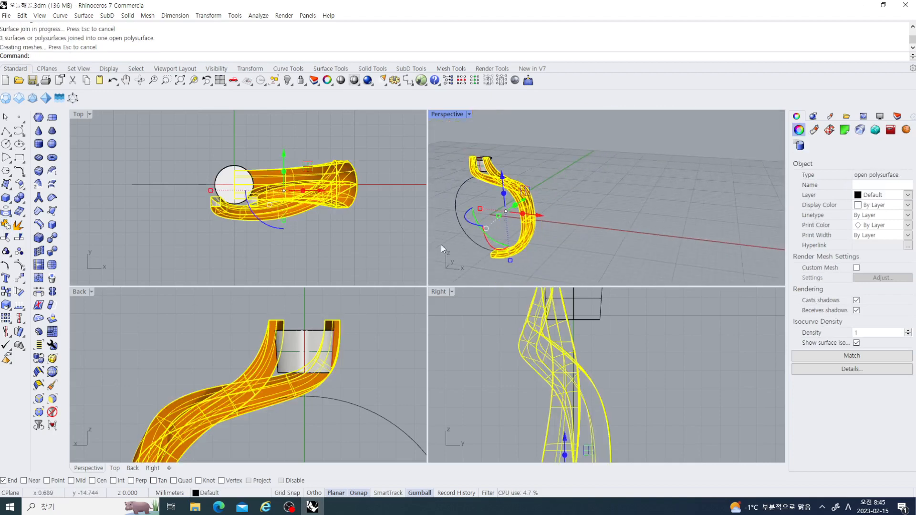
click(22, 311)
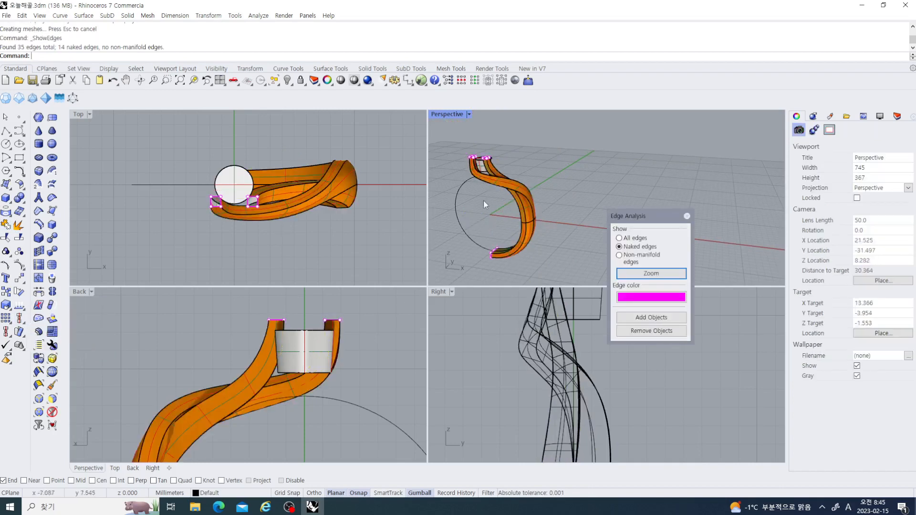
Step: Close the edge analysis and cap the open ends of the joined ring band
right_drag(483, 200, 689, 240)
click(687, 216)
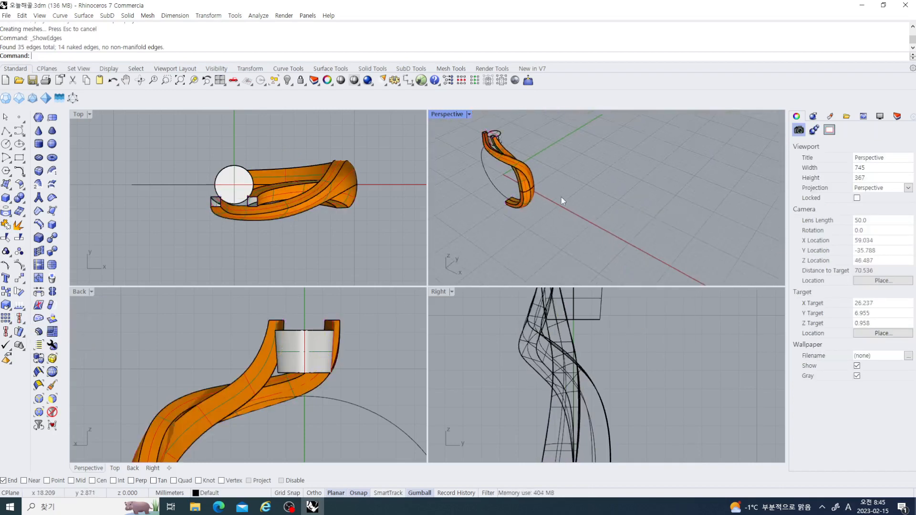
right_drag(561, 197, 531, 205)
click(357, 187)
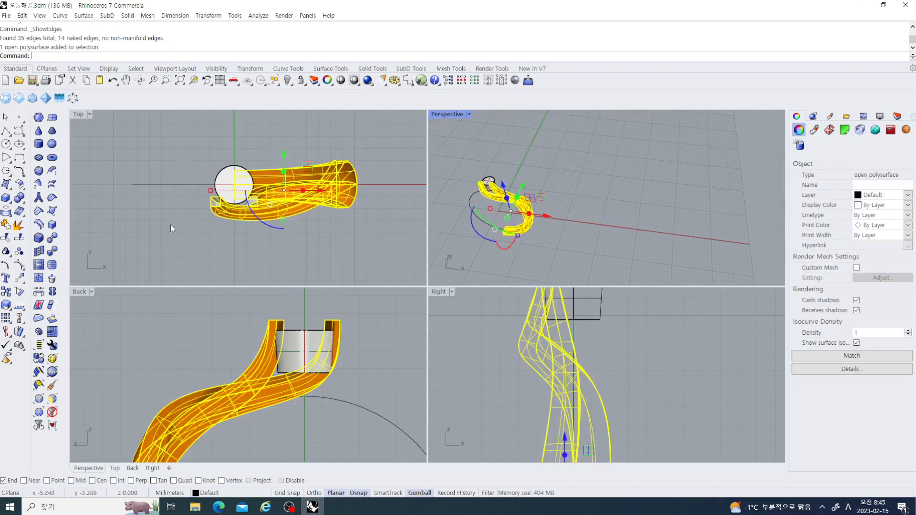
click(21, 210)
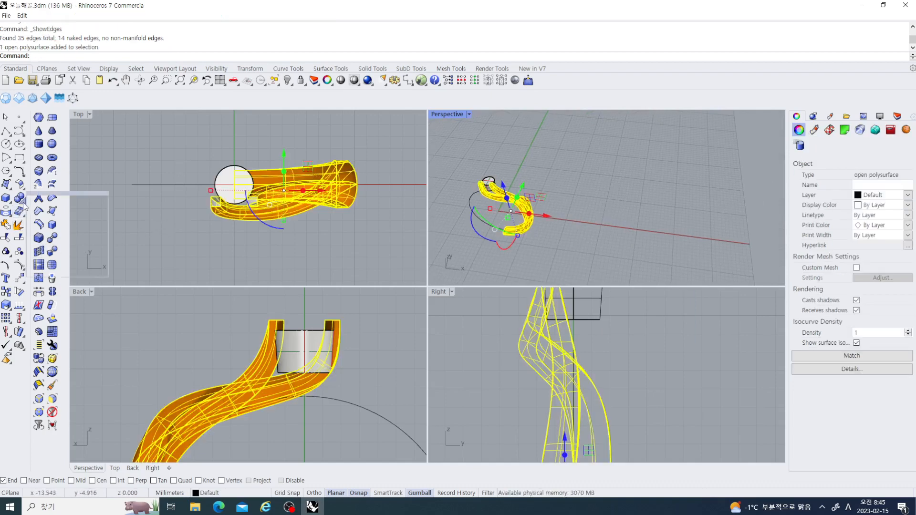
click(41, 228)
Step: Delete the cap face at the bottom end of the half band
scroll(229, 325, down, 5)
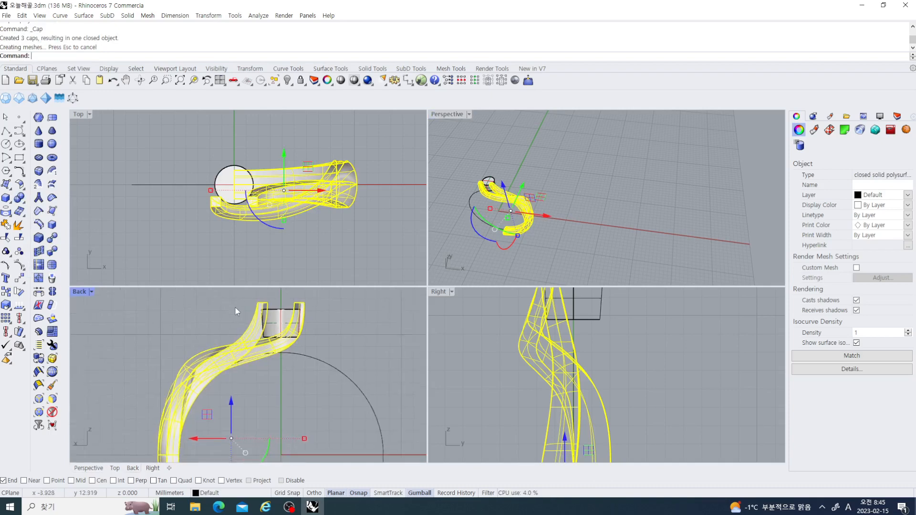
click(256, 398)
ctrl+shift+click(257, 398)
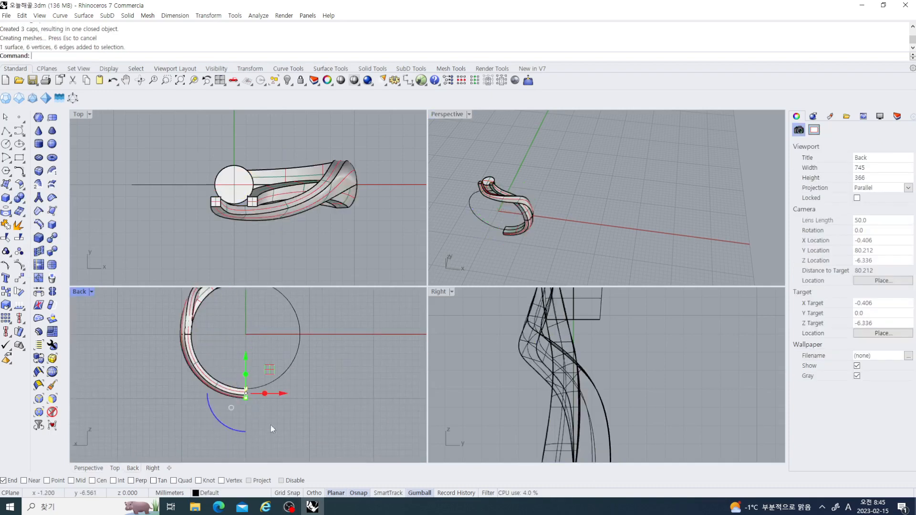
key(Delete)
Step: Rotate a copy of the half band 180 degrees about the origin in the Top view, using 0 as the center
click(513, 200)
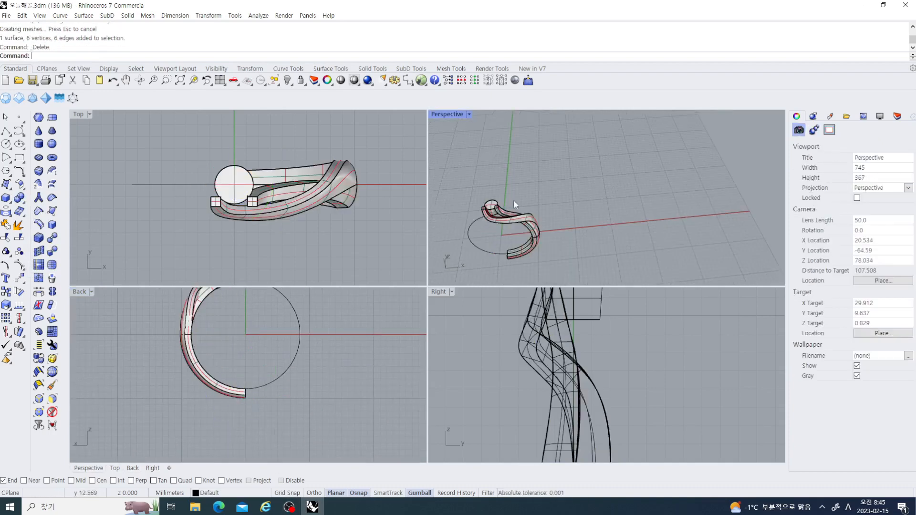
click(21, 292)
scroll(174, 168, down, 2)
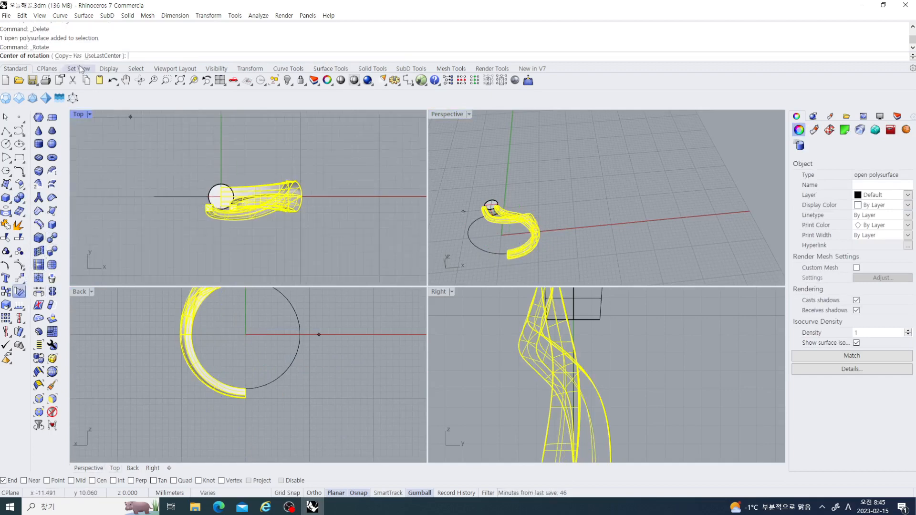
text(0)
key(Return)
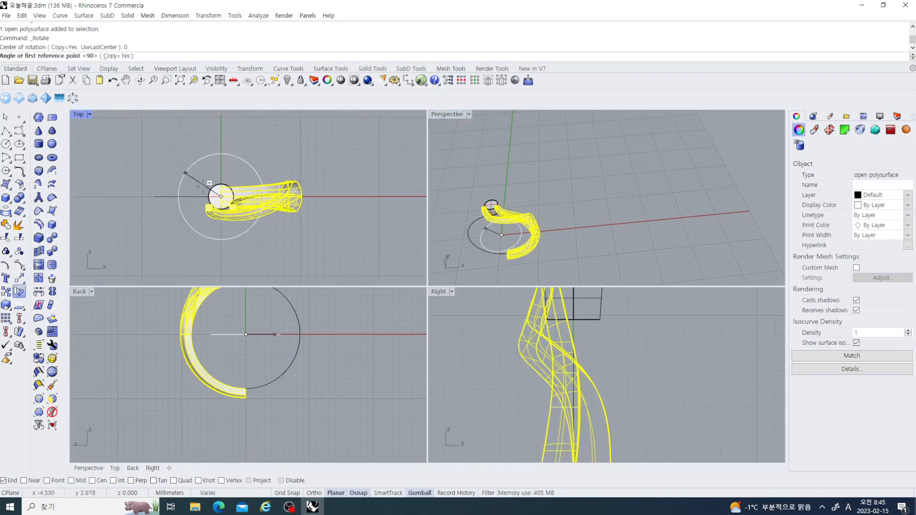
click(343, 196)
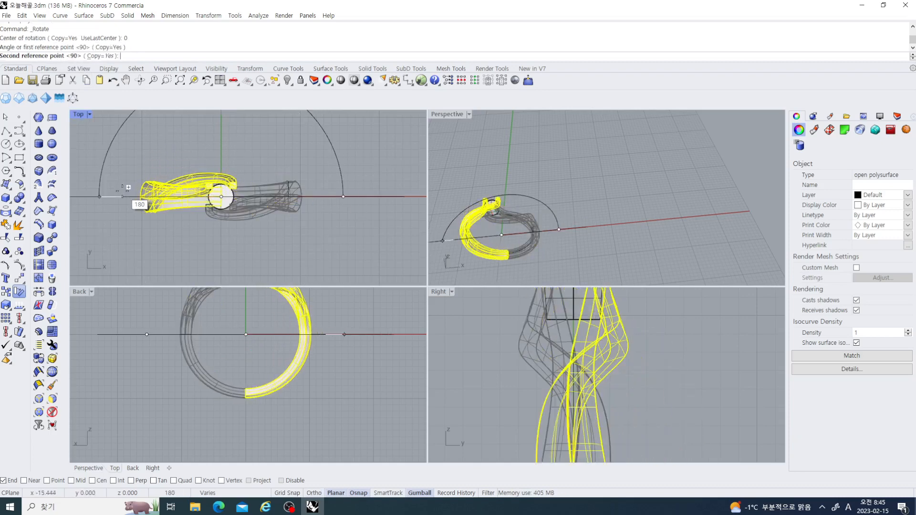
click(152, 158)
key(Return)
key(Escape)
Step: Set the Perspective viewport's display mode to Rendered
right_drag(527, 243, 511, 207)
scroll(224, 196, up, 10)
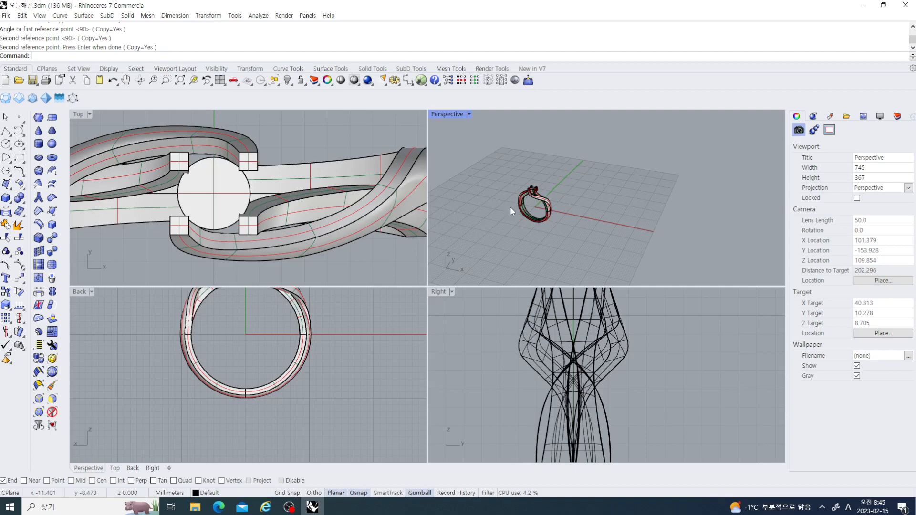
click(449, 115)
click(471, 173)
scroll(527, 206, up, 5)
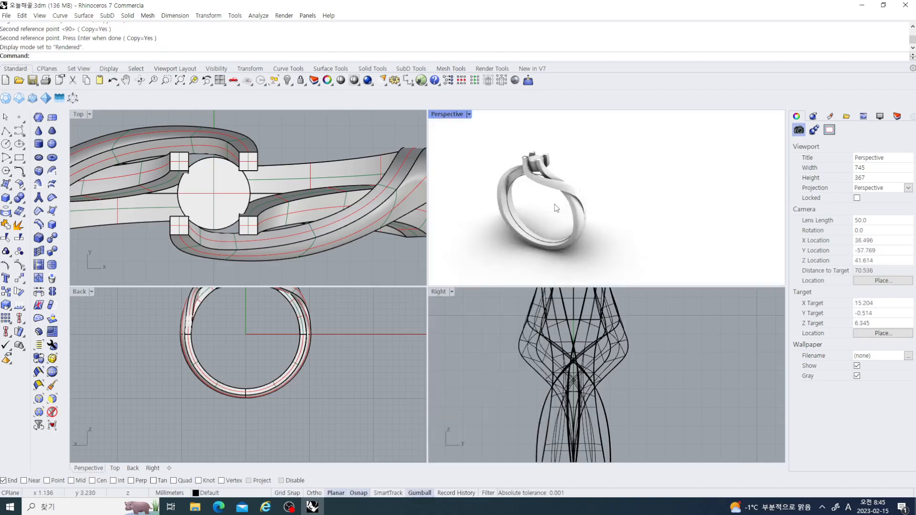
Step: Examine the rendered ring's crossing bands and prongs from several angles
right_drag(555, 206, 548, 243)
right_drag(613, 226, 548, 242)
scroll(583, 227, up, 8)
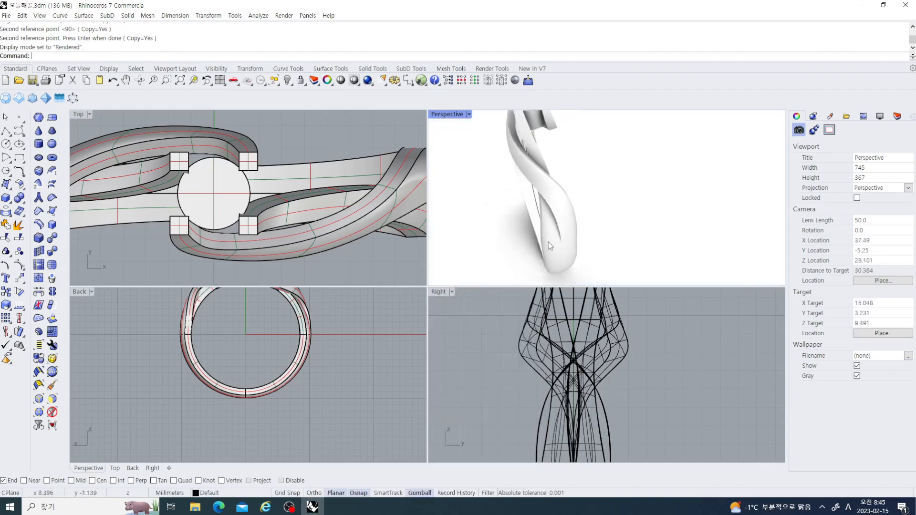
scroll(530, 215, down, 4)
right_drag(531, 181, 601, 213)
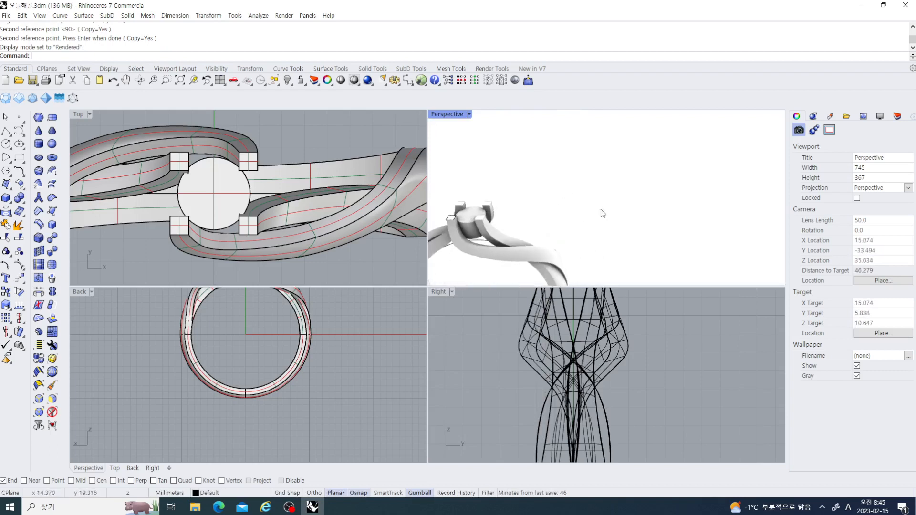
scroll(521, 190, down, 6)
right_drag(536, 234, 578, 244)
scroll(263, 234, down, 4)
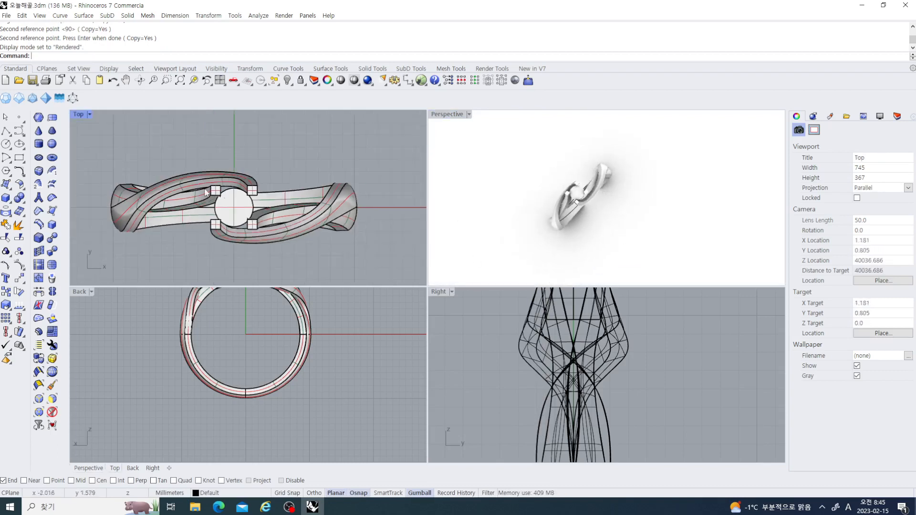
Step: Set the Top viewport's display mode to Rendered and center the ring in it
click(86, 115)
click(117, 172)
right_drag(267, 192, 269, 169)
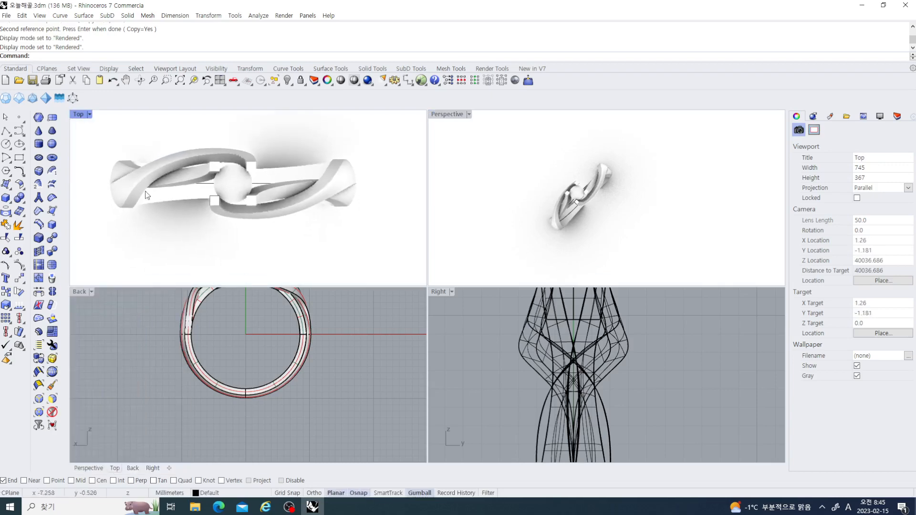
Step: Inspect the rendered ring's overall shape and stone setting from the side, above and front
right_drag(574, 202, 557, 184)
scroll(588, 185, up, 8)
scroll(588, 185, up, 4)
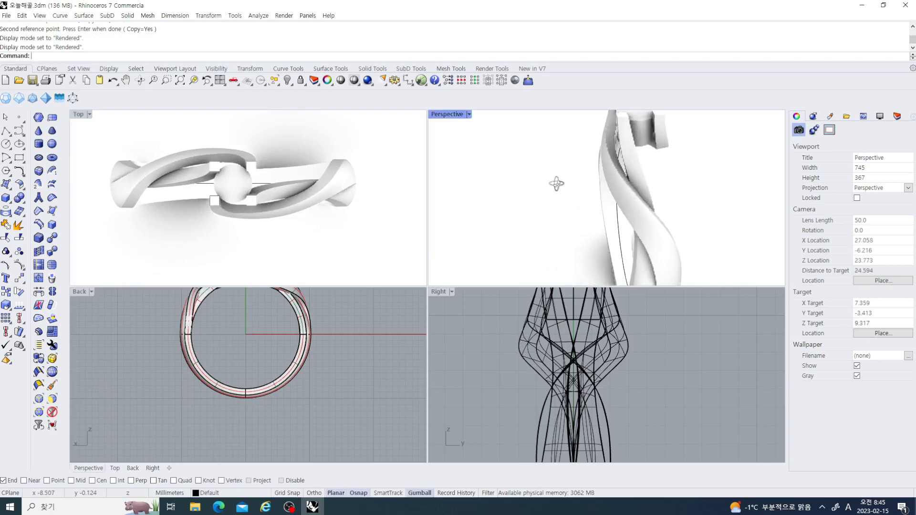
scroll(580, 153, down, 8)
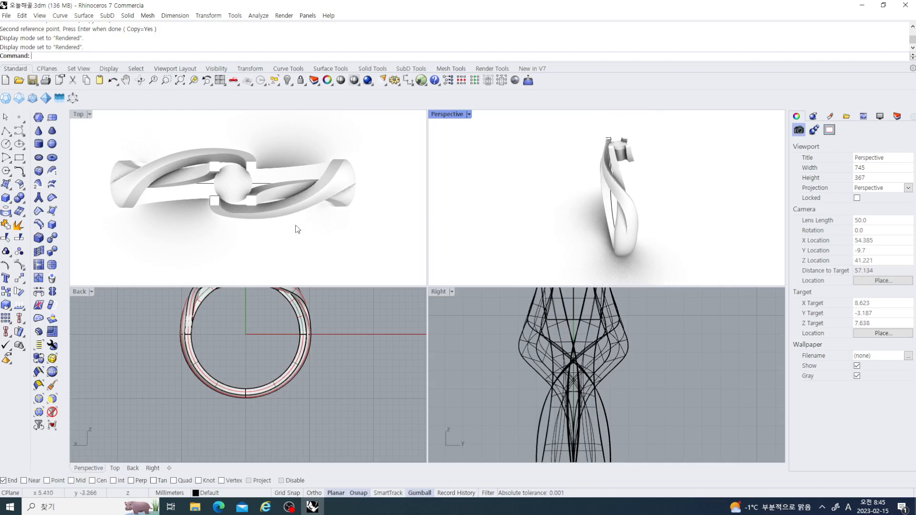
scroll(265, 236, down, 3)
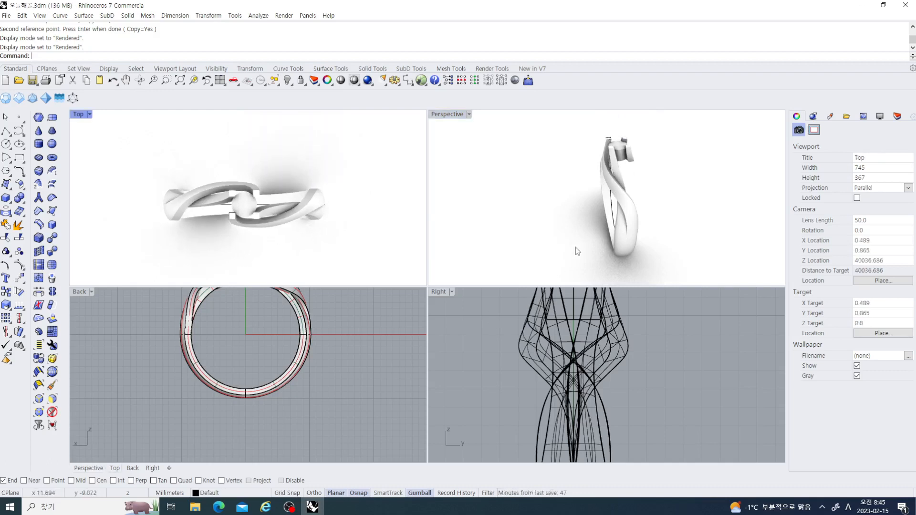
right_drag(601, 196, 577, 257)
scroll(662, 157, down, 6)
scroll(354, 195, down, 8)
right_drag(694, 227, 664, 205)
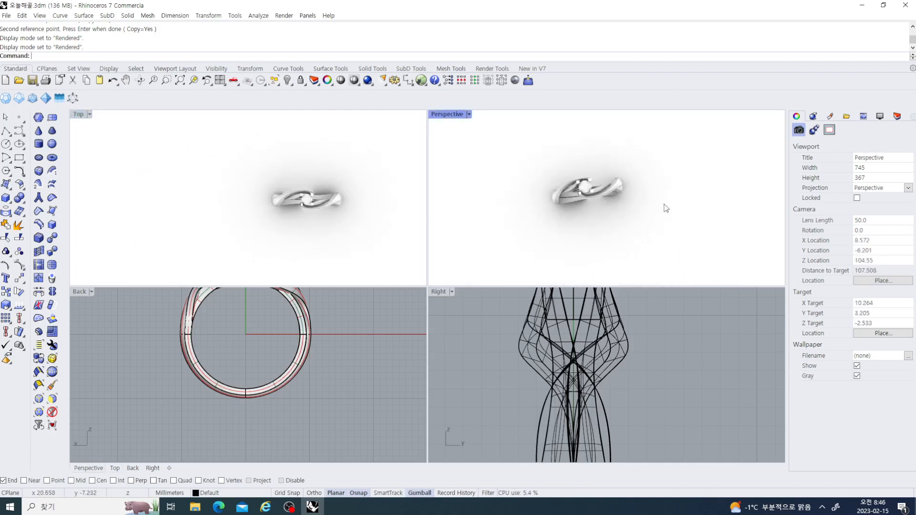
scroll(640, 166, up, 4)
right_drag(638, 167, 579, 189)
scroll(611, 155, up, 6)
scroll(592, 172, down, 4)
scroll(579, 187, up, 2)
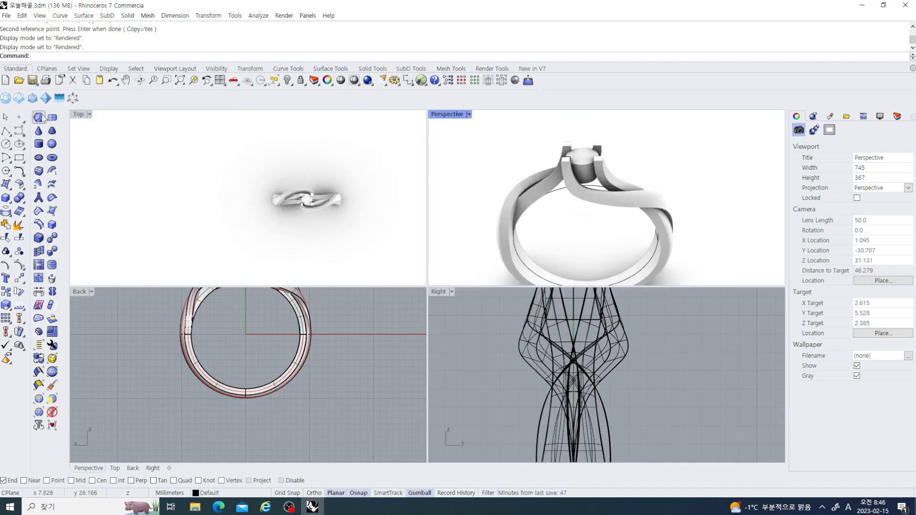
Step: Import the round stone model 1.0.3dm from the 슈얼라운드 folder on the USB drive
right_click(19, 80)
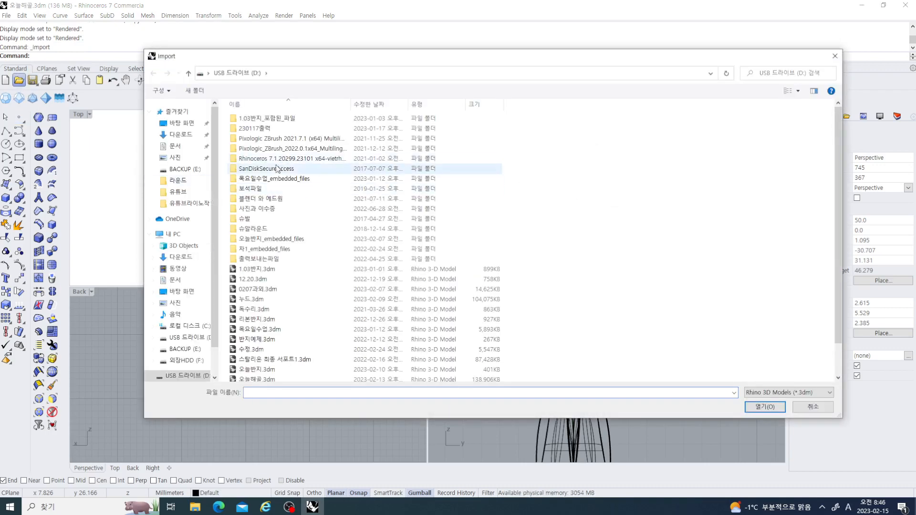
click(252, 231)
double_click(253, 233)
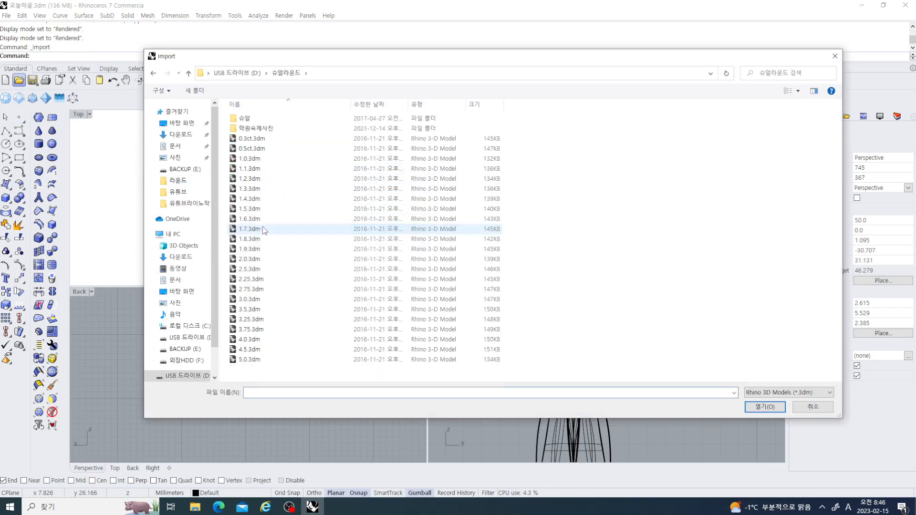
click(249, 159)
click(763, 407)
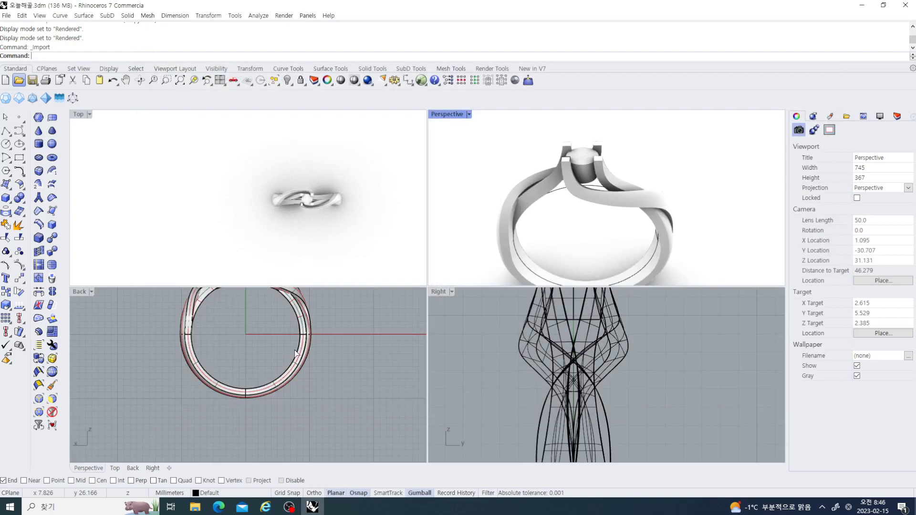
right_click(279, 333)
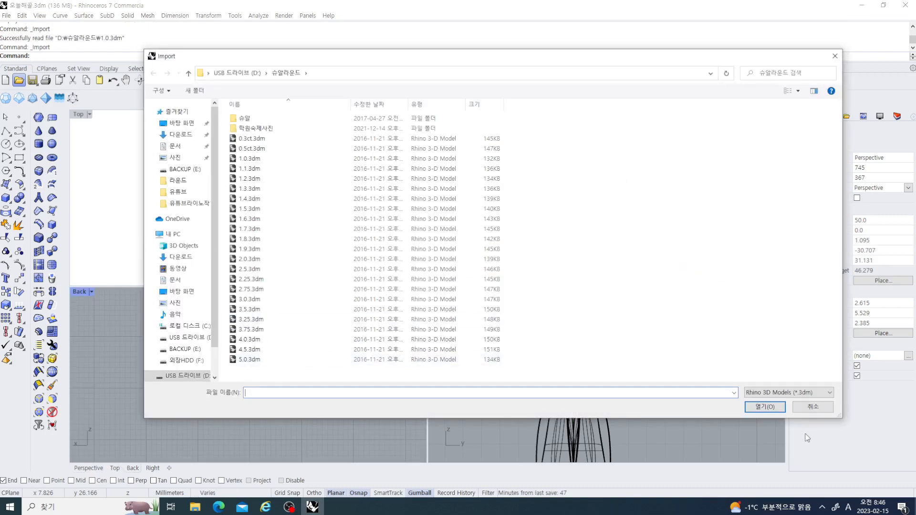
click(812, 411)
Step: Select the imported drill solid and gem mesh and scale them by 3.2 from the origin
scroll(251, 367, up, 6)
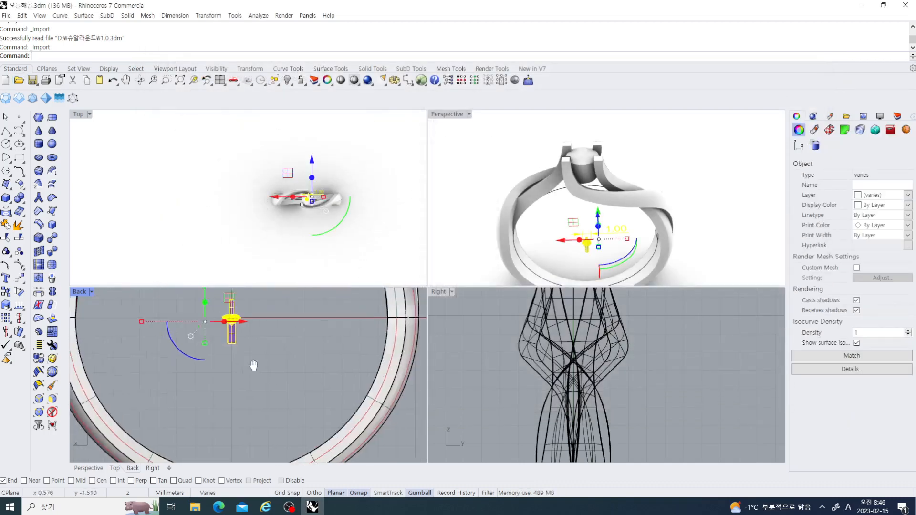
scroll(251, 368, up, 3)
click(250, 367)
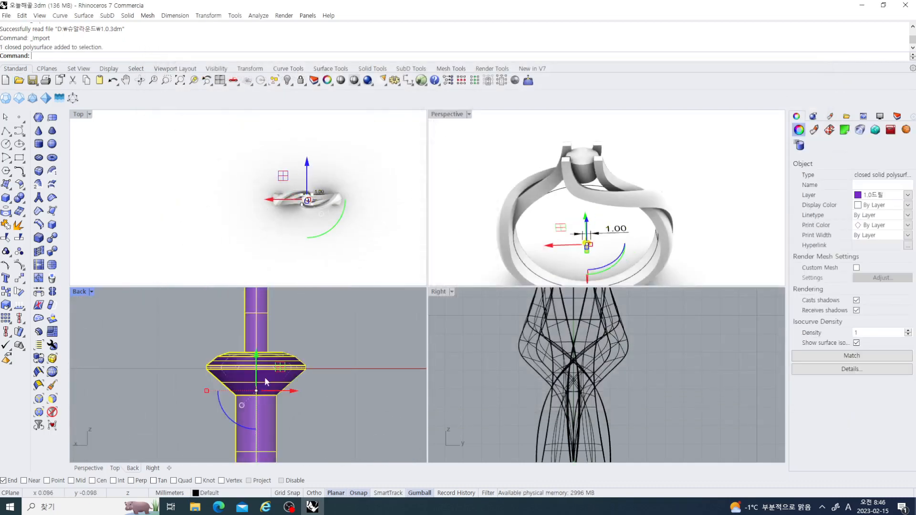
scroll(268, 365, up, 3)
scroll(277, 361, down, 10)
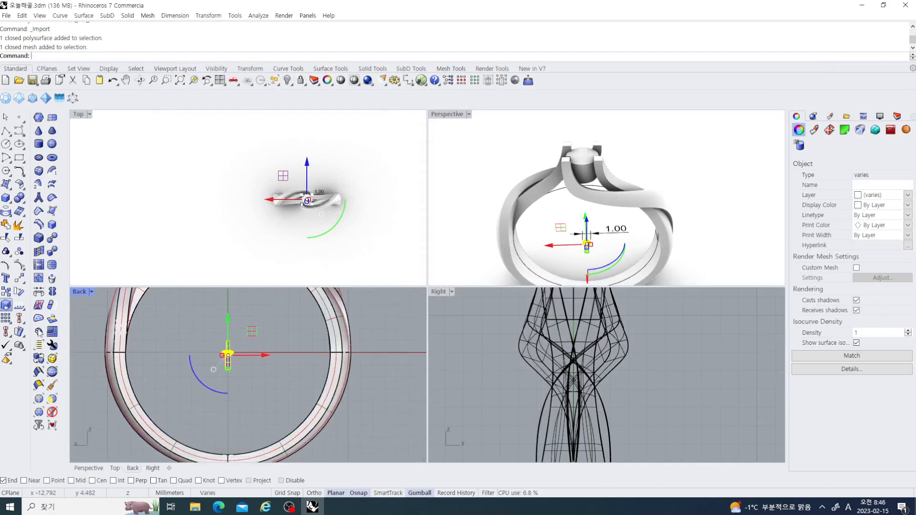
click(39, 332)
text(0)
key(Return)
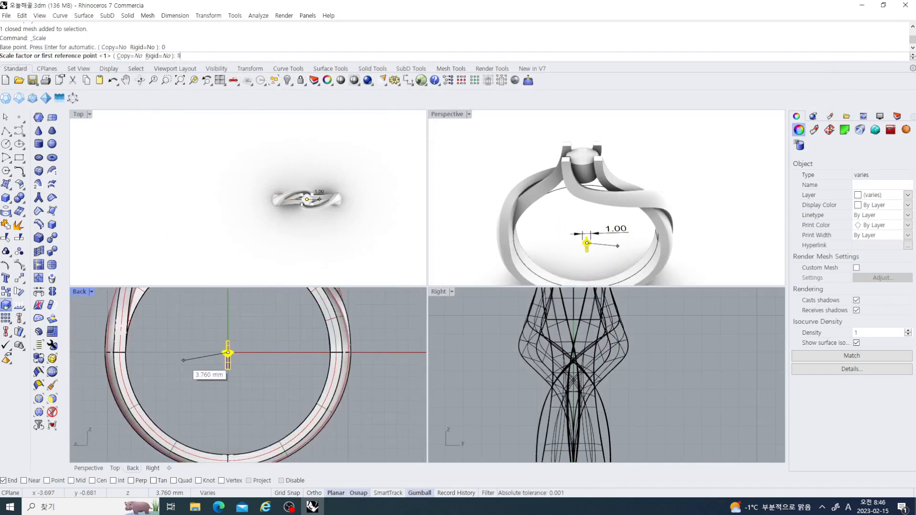
key(Return)
Step: Move the gem and drill solid up into the setting so the stone sits between the prong tips
scroll(240, 377, down, 6)
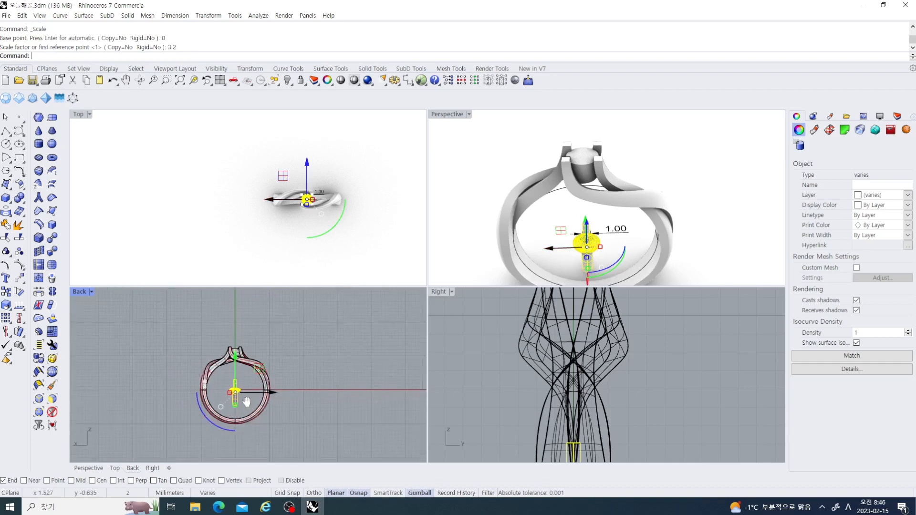
drag(240, 376, 243, 354)
scroll(243, 354, up, 5)
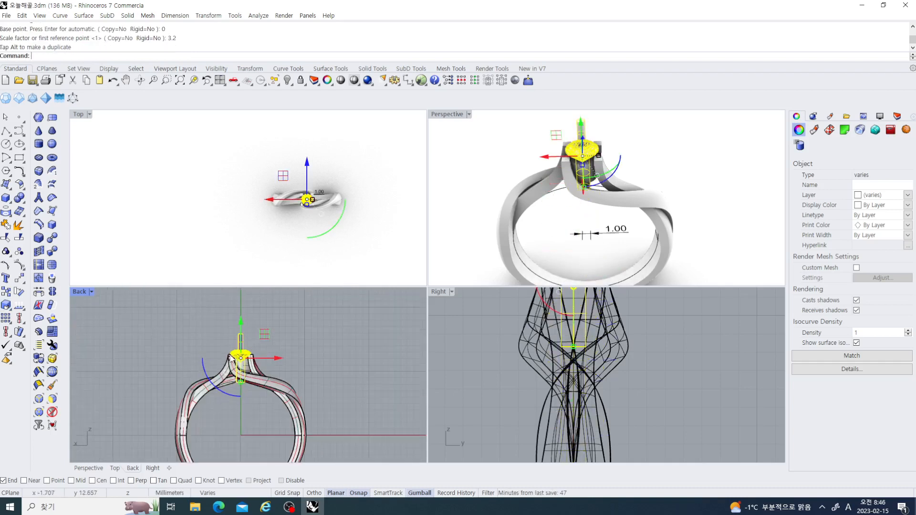
scroll(241, 351, up, 2)
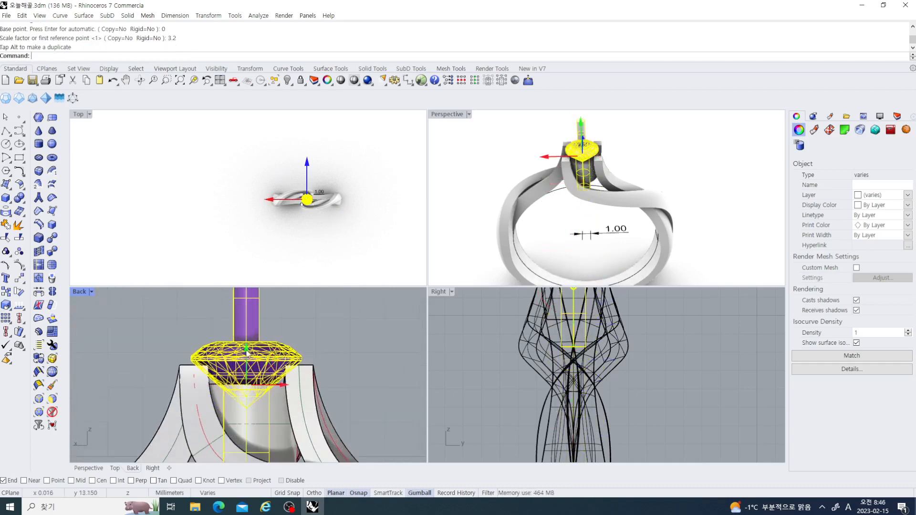
drag(247, 354, 246, 374)
click(326, 326)
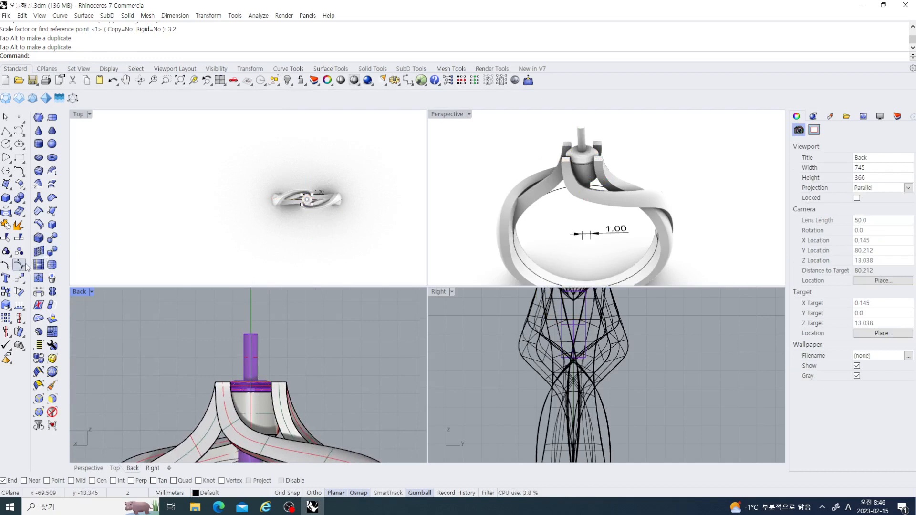
Step: Subtract the drill solid from the tapered solid between the prongs with Boolean Difference
click(24, 203)
click(46, 203)
scroll(226, 379, up, 2)
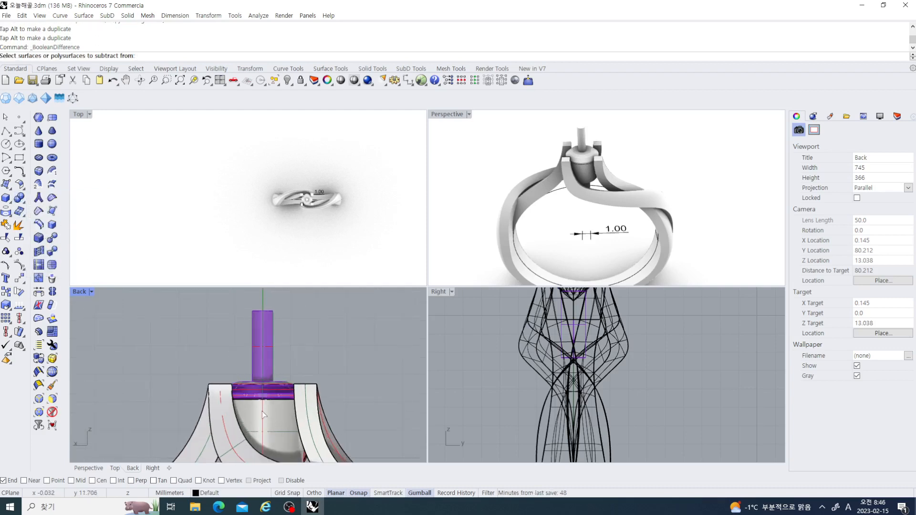
click(286, 416)
key(Return)
click(275, 345)
key(Return)
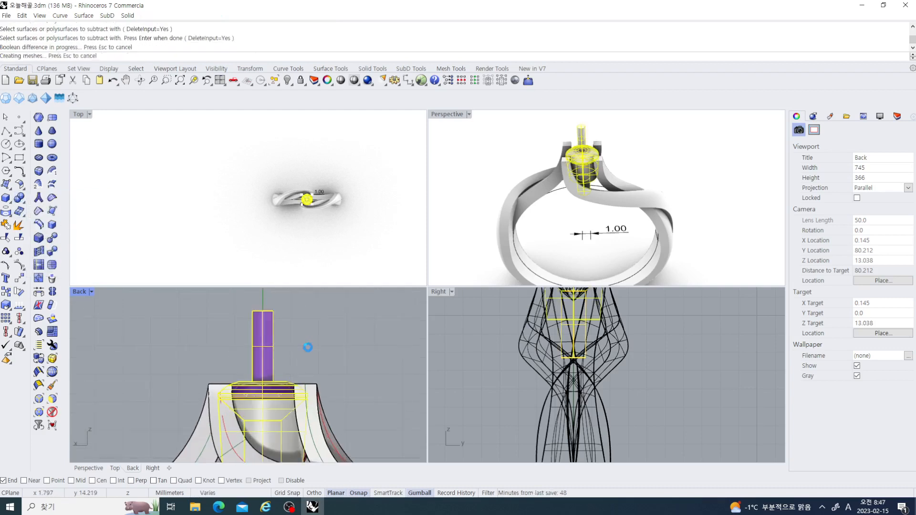
Step: Select the gem mesh seated between the prongs and lock it
scroll(287, 370, down, 5)
scroll(265, 385, up, 2)
click(265, 385)
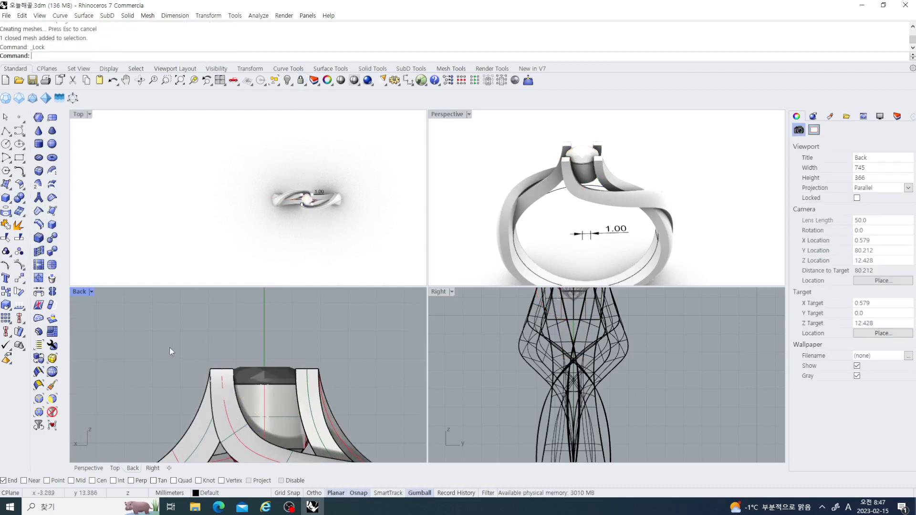
Step: Select the top ends of the prongs as sub-objects in the back view and raise them above the gem
ctrl+shift+drag(164, 349, 345, 373)
right_drag(293, 355, 279, 378)
drag(250, 358, 250, 346)
click(400, 380)
scroll(335, 406, down, 7)
scroll(302, 371, down, 5)
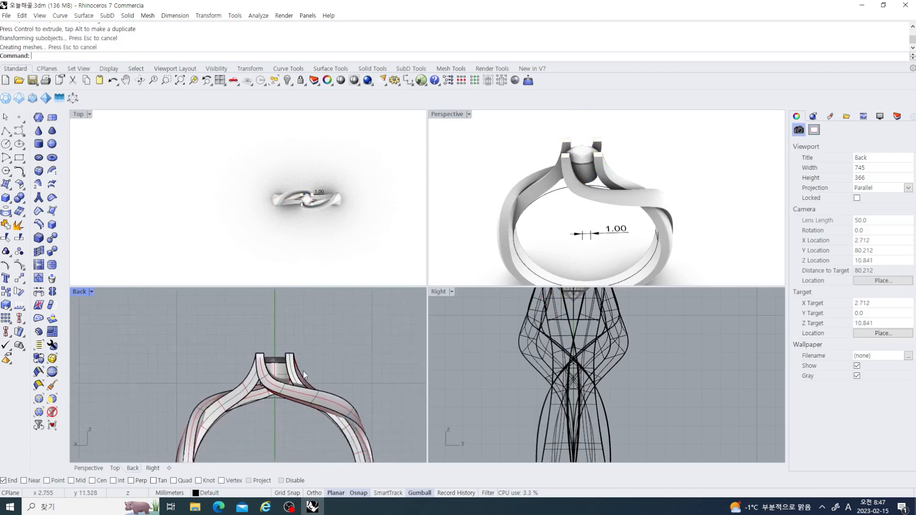
scroll(308, 375, down, 5)
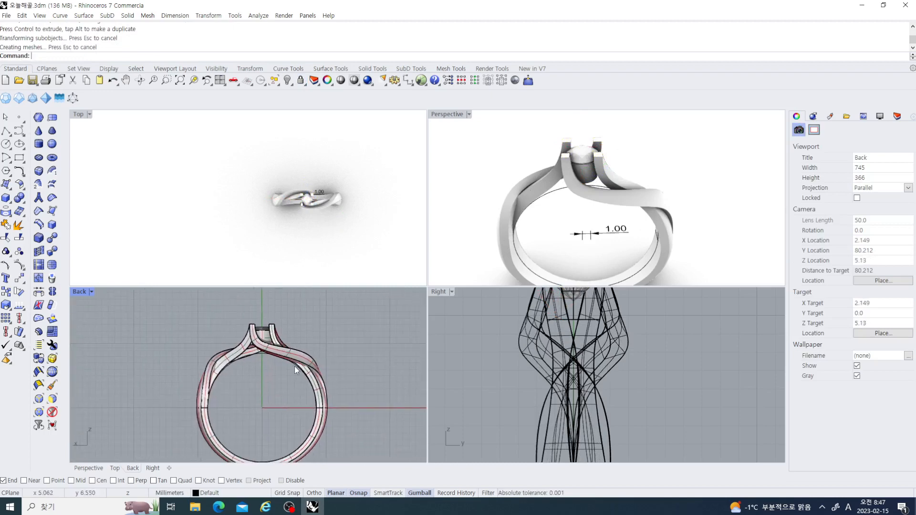
Step: Delete the 1.00 linear dimension and the two closed circular guide curves inside the band
right_drag(672, 218, 633, 225)
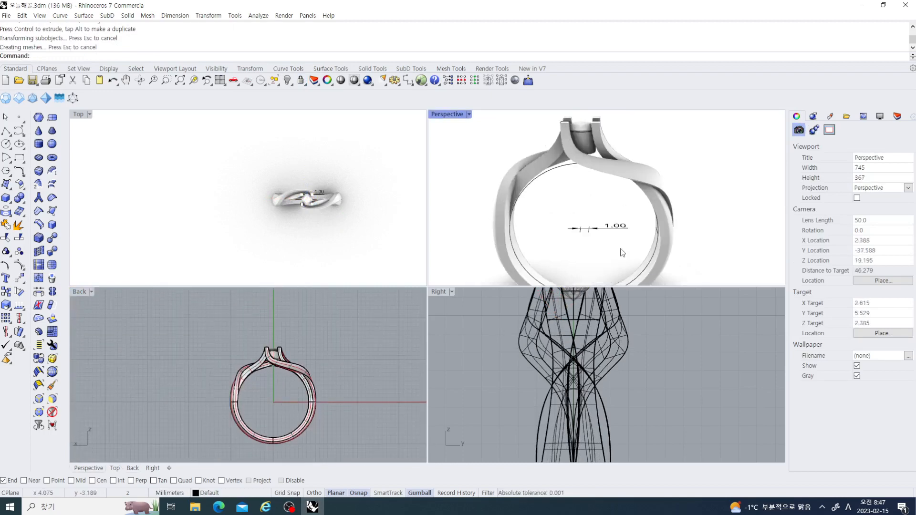
drag(621, 248, 565, 195)
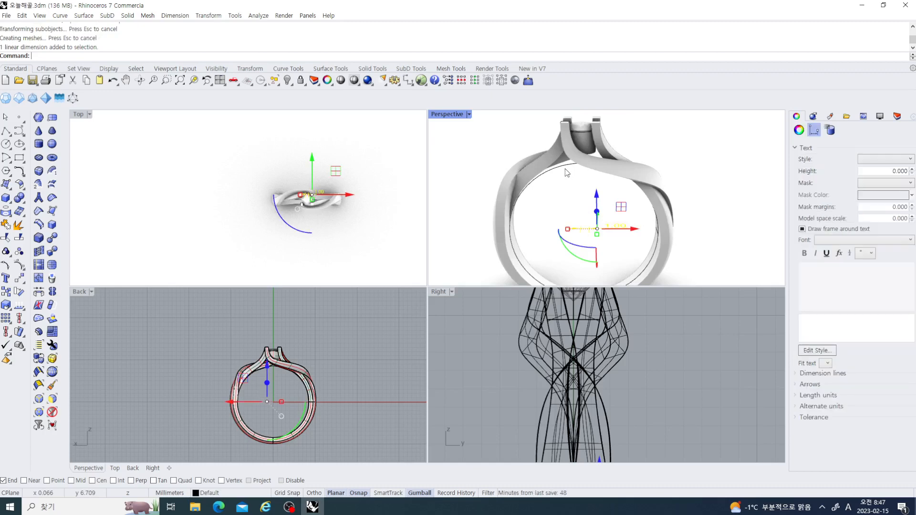
scroll(566, 171, up, 1)
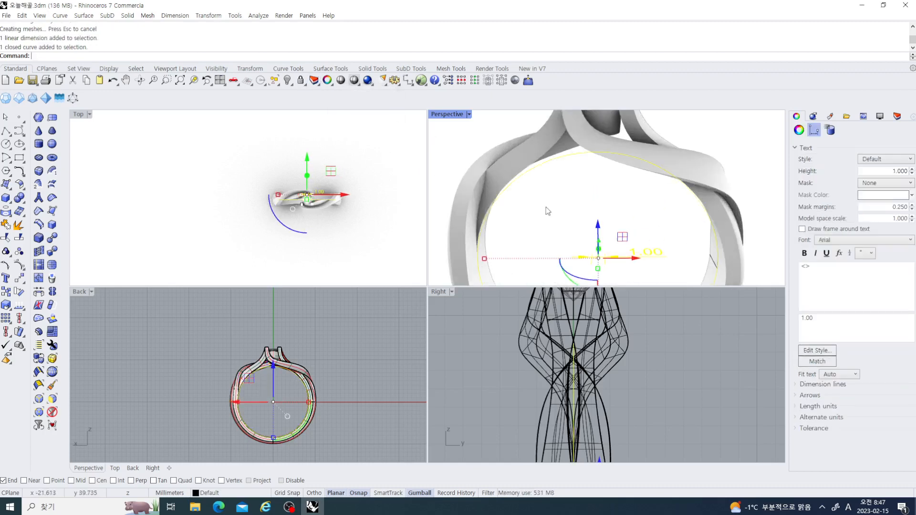
key(Delete)
scroll(606, 180, down, 8)
scroll(598, 167, up, 4)
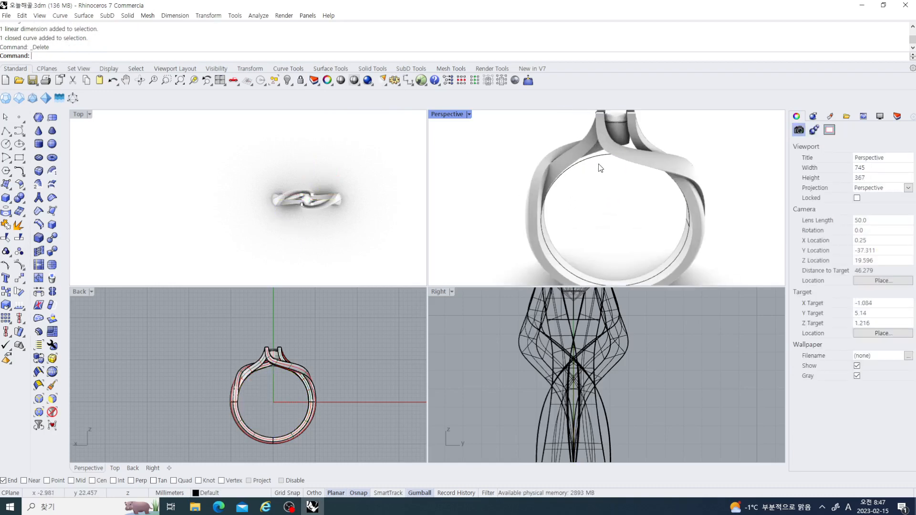
click(596, 156)
key(Delete)
scroll(603, 189, down, 3)
Step: Set the right and back views to Rendered display
right_drag(611, 204, 544, 210)
click(442, 293)
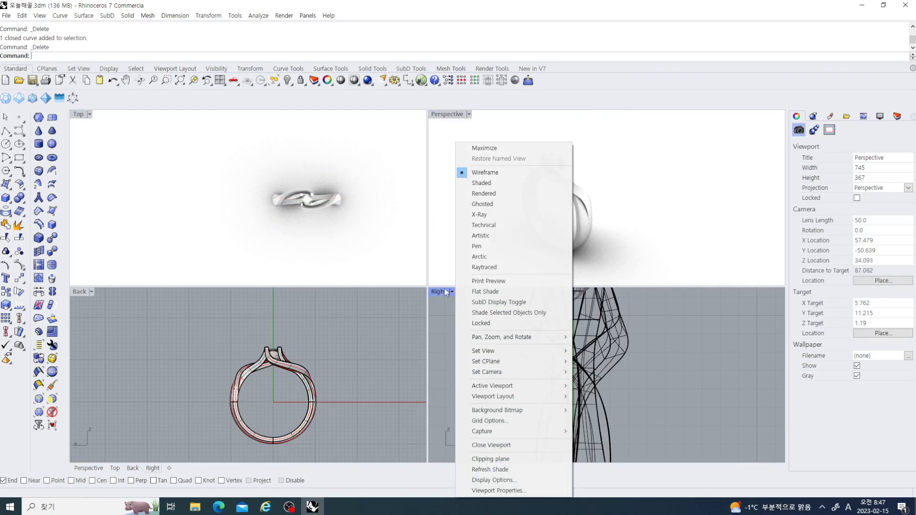
click(483, 194)
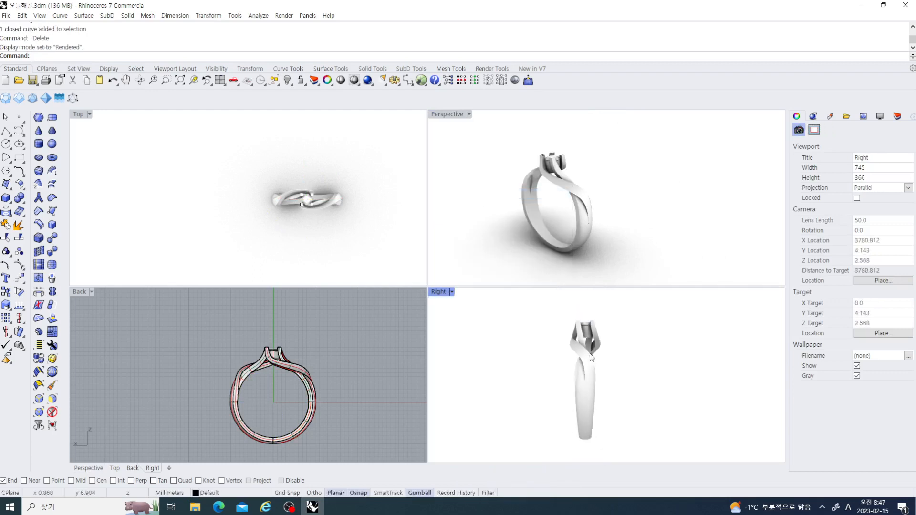
right_click(348, 373)
scroll(287, 363, up, 5)
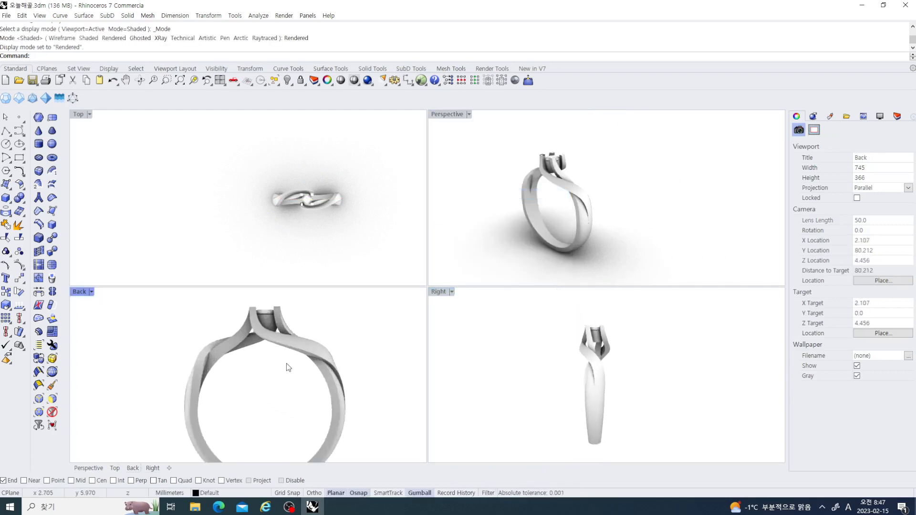
Step: Examine the crossing strands and gem setting up close in the back and top views
mouse_move(284, 346)
right_down()
mouse_move(309, 326)
mouse_move(288, 330)
right_up()
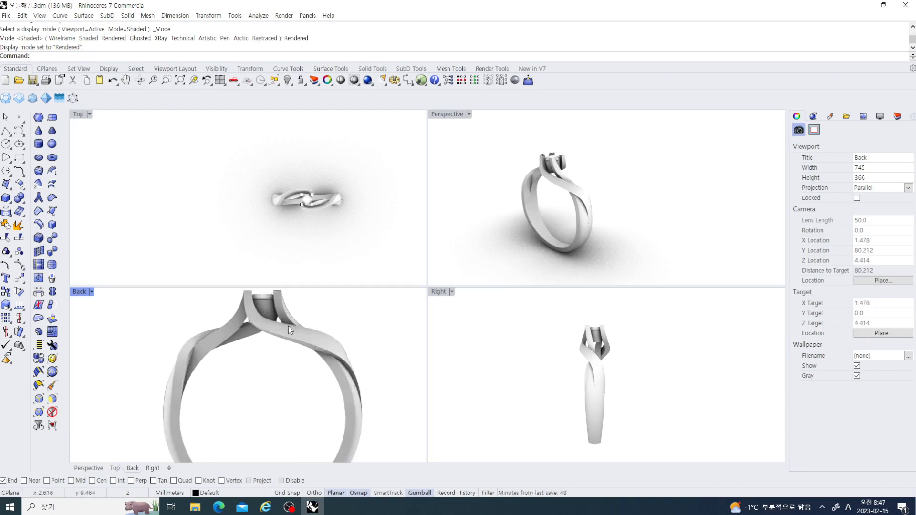
scroll(288, 353, up, 3)
scroll(295, 197, up, 5)
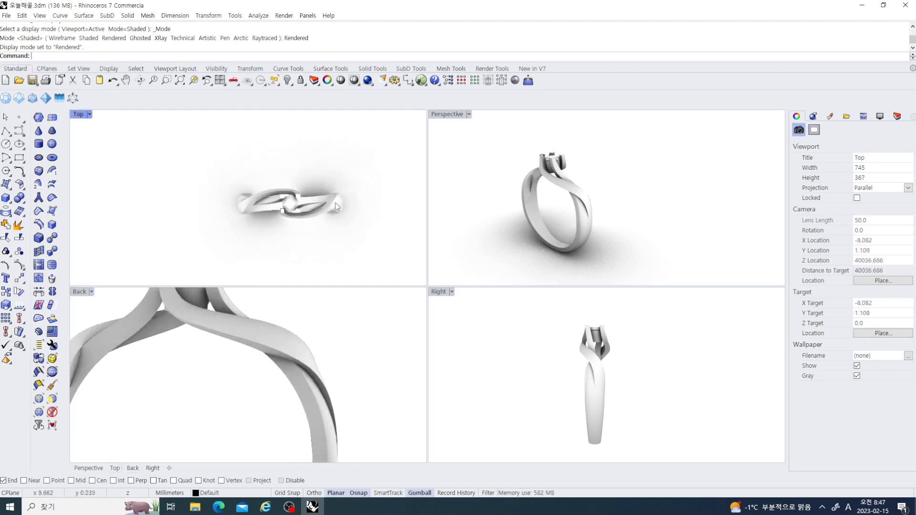
scroll(277, 205, up, 4)
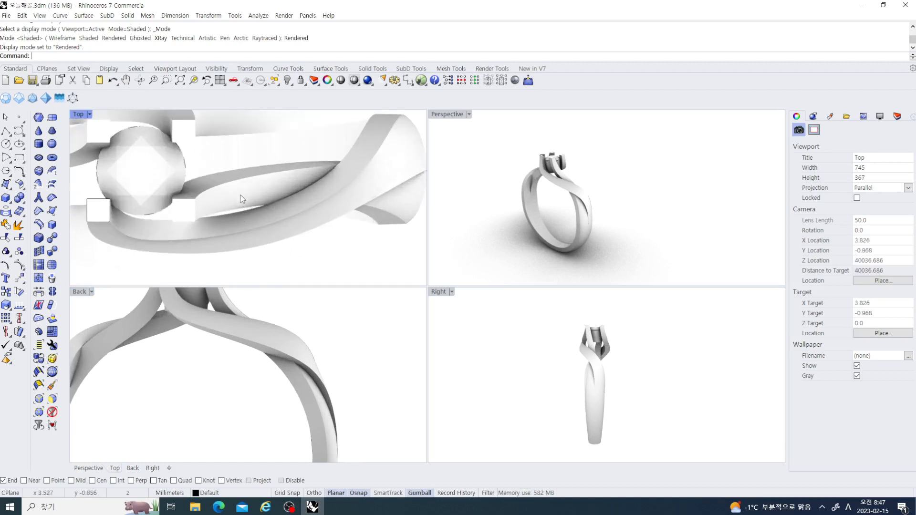
scroll(241, 196, down, 4)
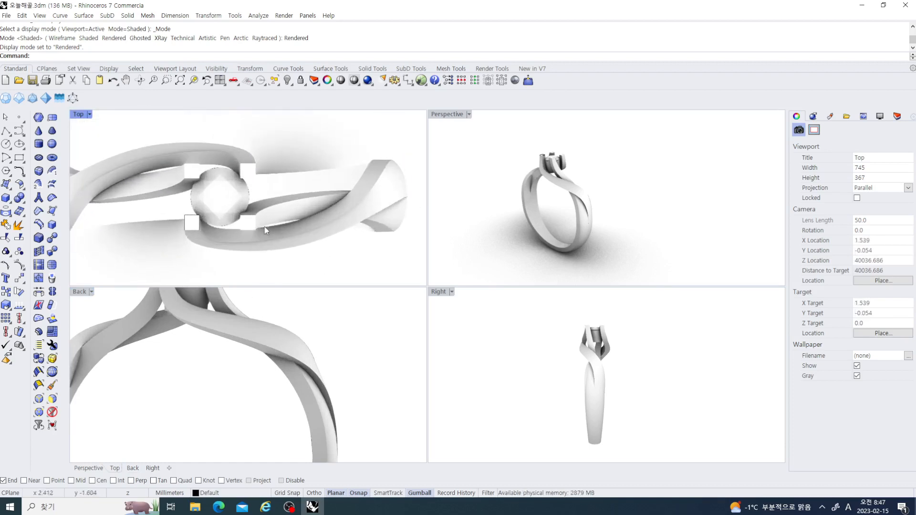
right_drag(273, 221, 244, 223)
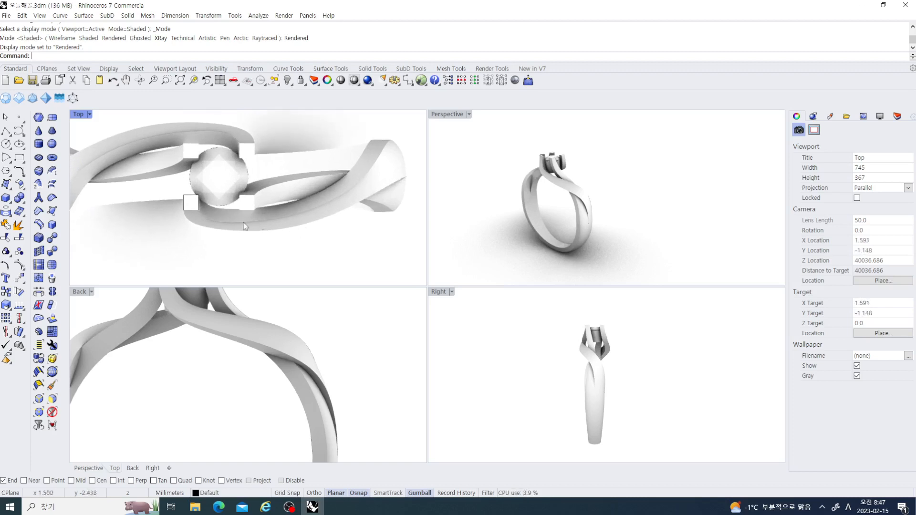
scroll(266, 237, up, 2)
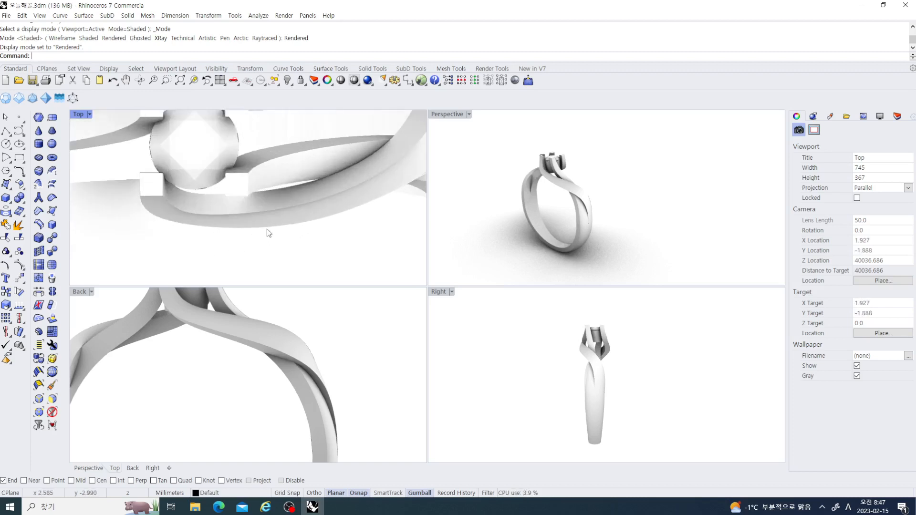
Step: Try to pull the outer edge of the front strand outward in the shaded top view
click(267, 228)
click(285, 243)
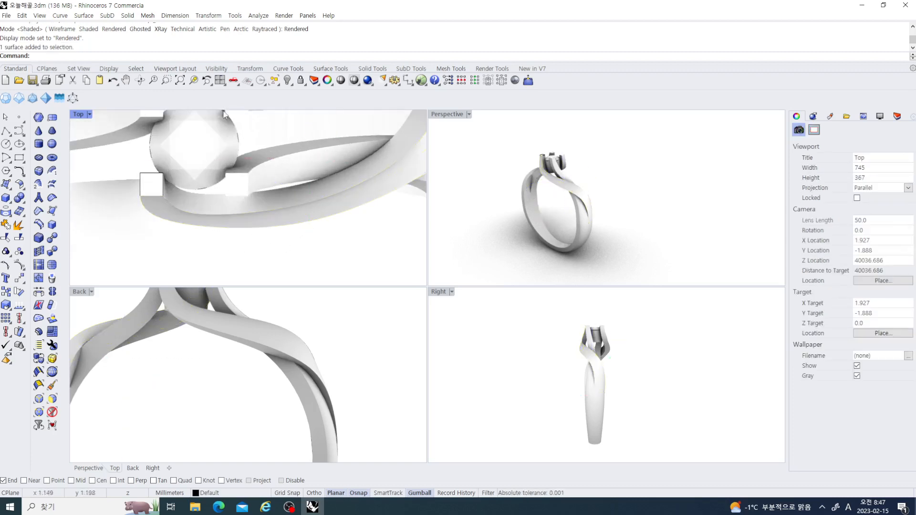
click(81, 115)
click(96, 160)
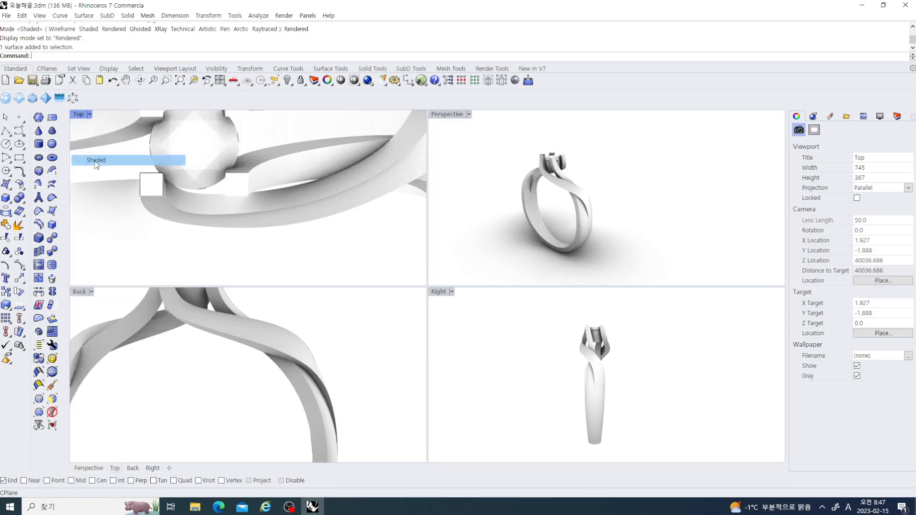
scroll(248, 219, up, 2)
ctrl+shift+click(268, 238)
scroll(274, 234, down, 3)
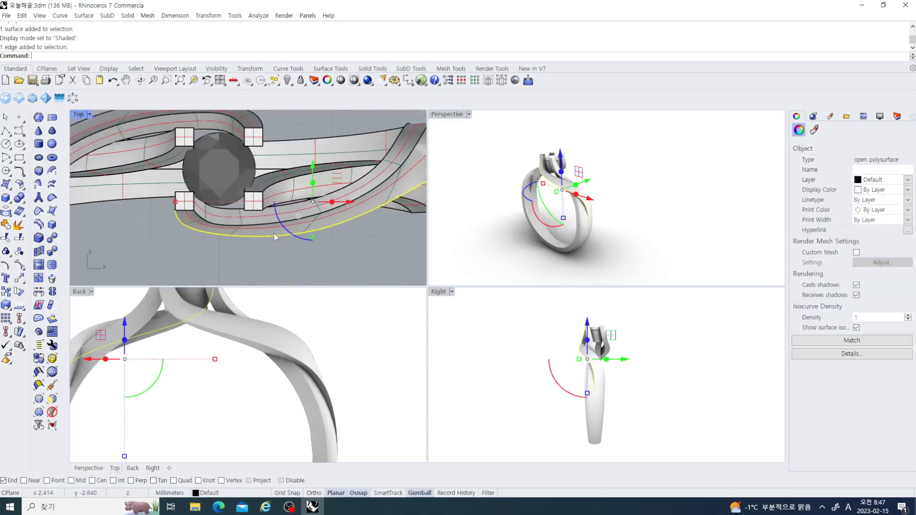
drag(297, 145, 298, 158)
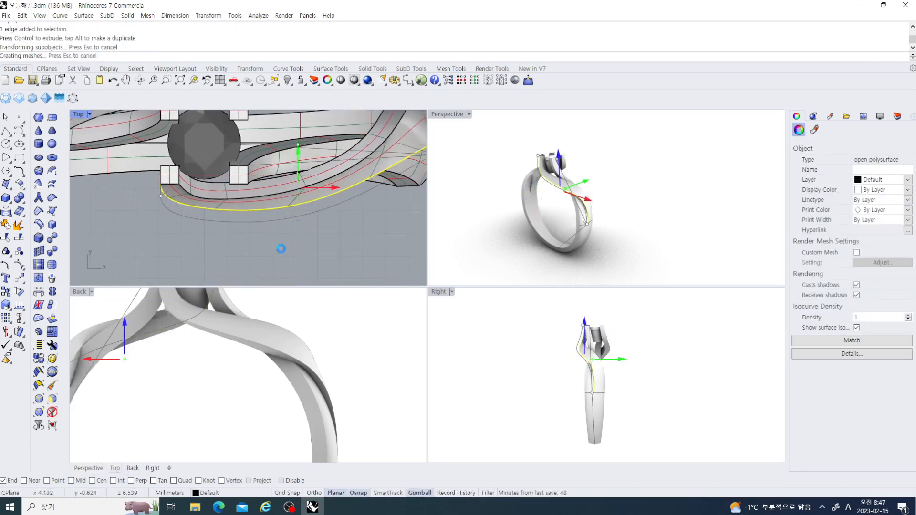
scroll(282, 231, down, 6)
right_drag(285, 232, 332, 198)
scroll(290, 220, up, 3)
scroll(291, 220, down, 7)
scroll(329, 205, up, 3)
scroll(327, 210, down, 4)
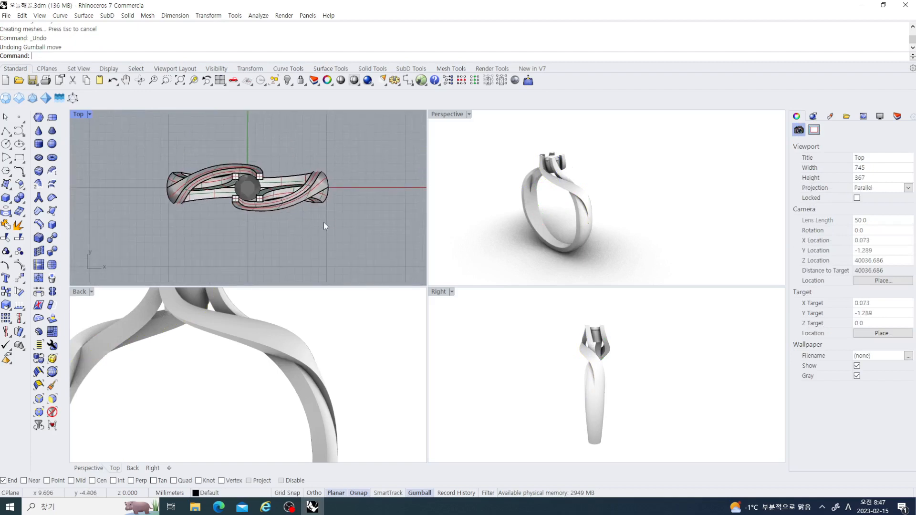
Step: Maximize the perspective view and delete the open profile curve left on the inside of the band
right_drag(527, 154, 458, 144)
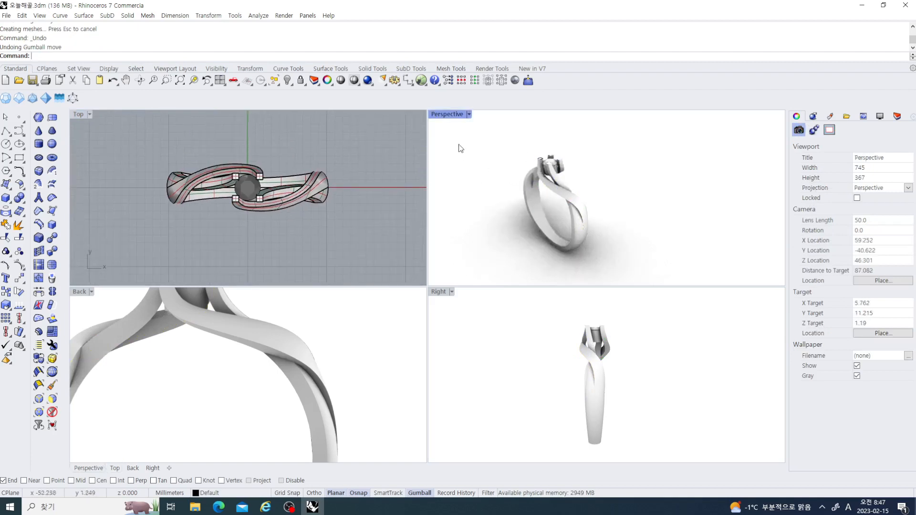
double_click(448, 115)
right_drag(409, 250, 530, 285)
scroll(459, 256, up, 12)
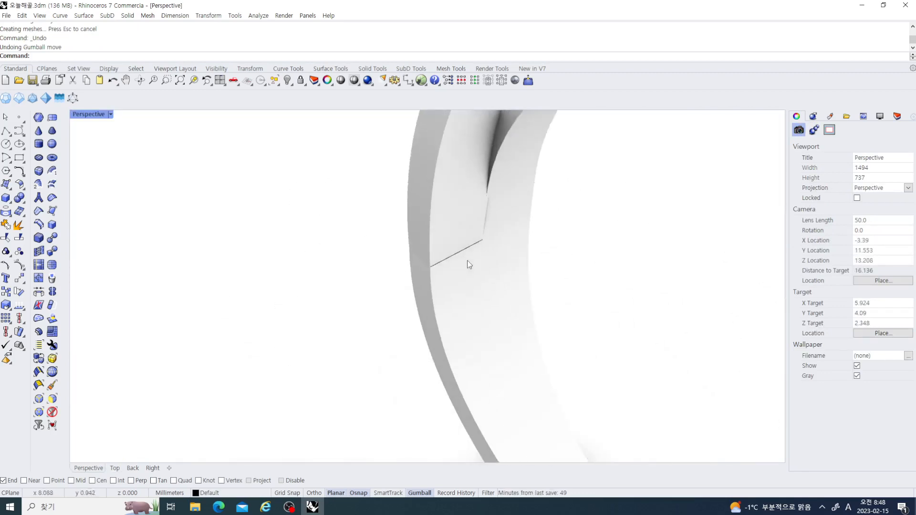
click(456, 248)
click(489, 272)
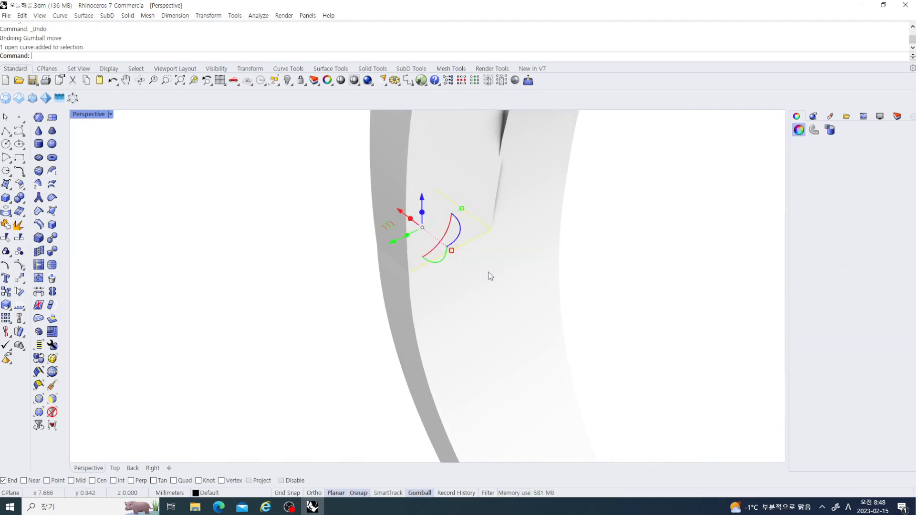
scroll(429, 252, down, 10)
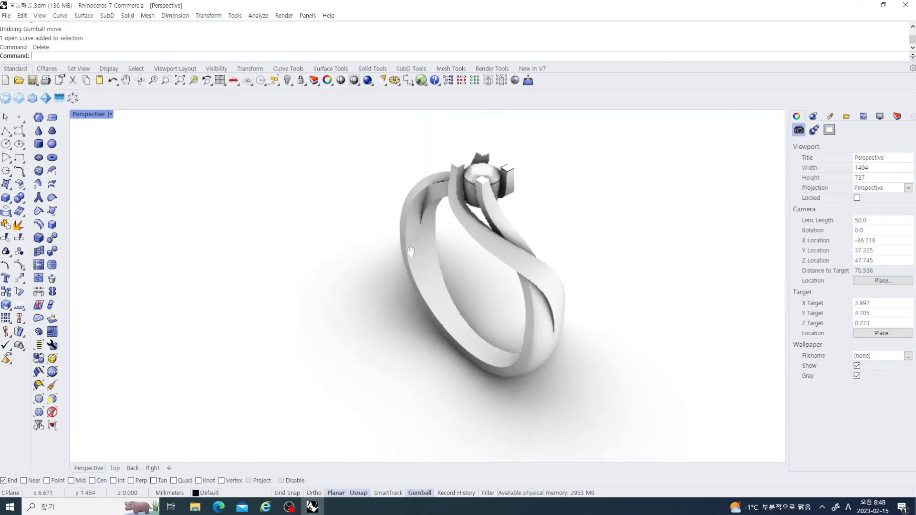
Step: Join the two halves of the crossing band into one closed polysurface
click(471, 291)
right_drag(471, 291, 484, 288)
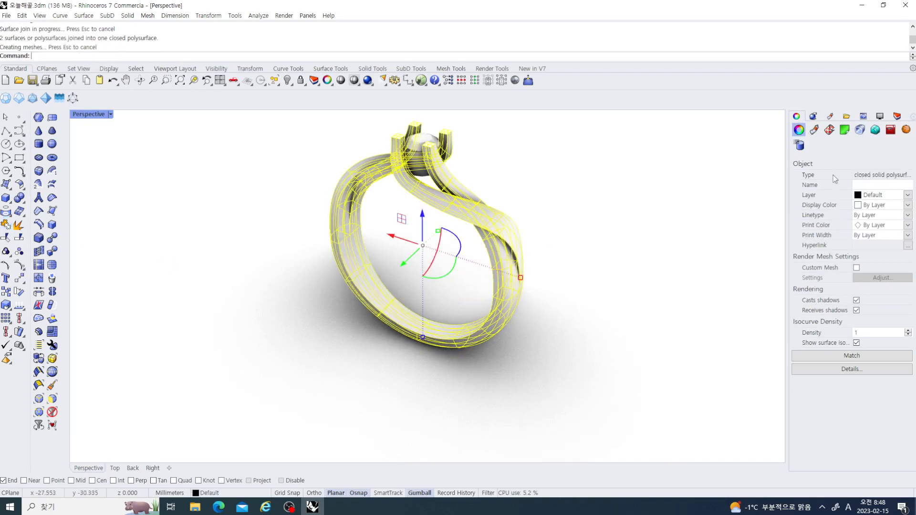
right_drag(578, 282, 502, 284)
click(488, 304)
Step: Delete the remaining leftover open curve from the ring model
scroll(458, 301, up, 10)
scroll(452, 302, down, 5)
scroll(485, 245, down, 5)
scroll(392, 259, up, 5)
scroll(346, 249, up, 3)
click(306, 144)
key(Delete)
scroll(423, 287, up, 4)
scroll(489, 269, down, 4)
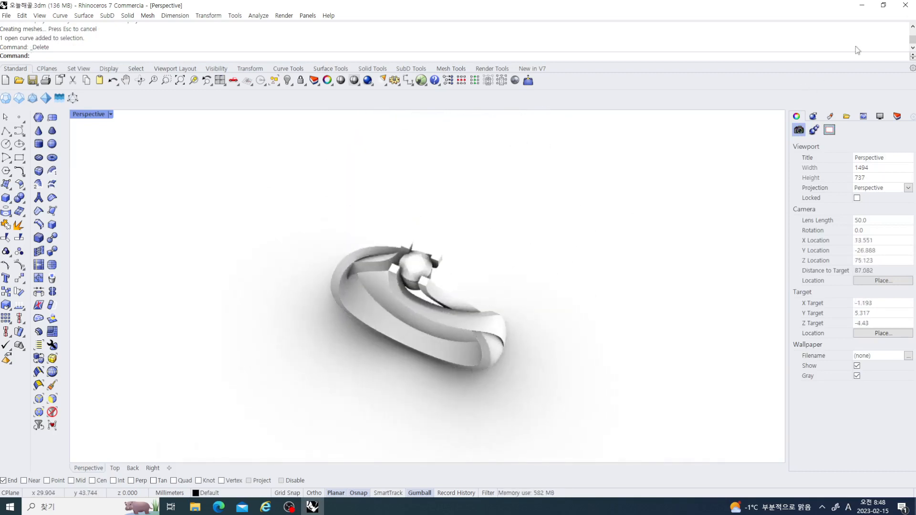